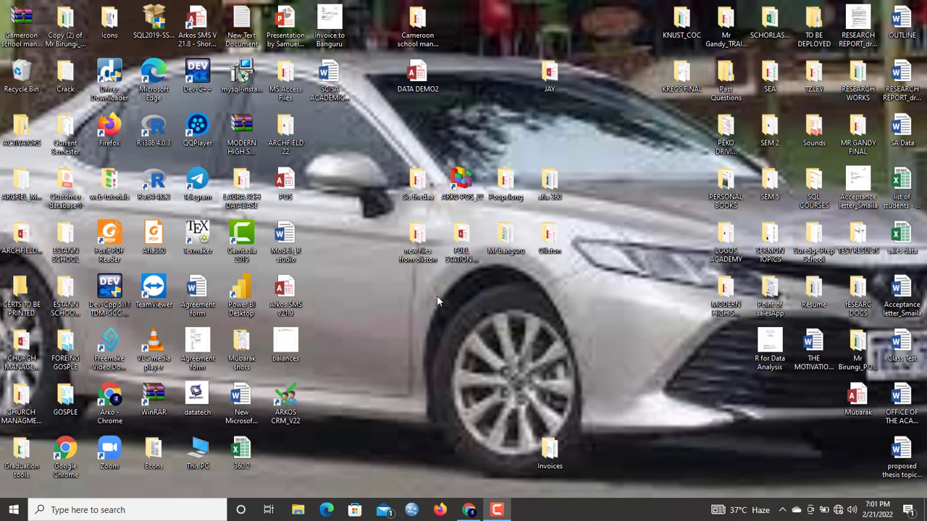
Create a Microsoft Access database named Inventory Control System on the desktop and shift its icon one grid column to the right.
right_click(391, 323)
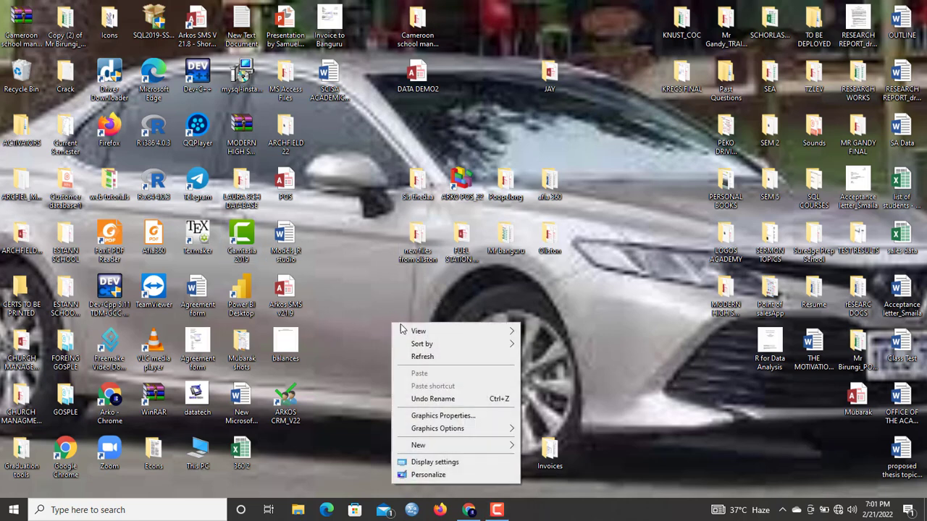
mouse_move(464, 446)
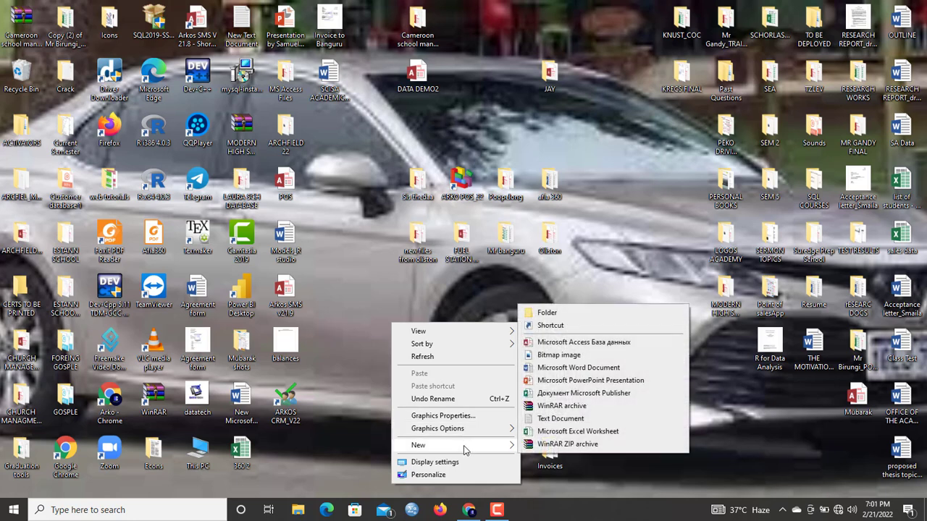
left_click(577, 342)
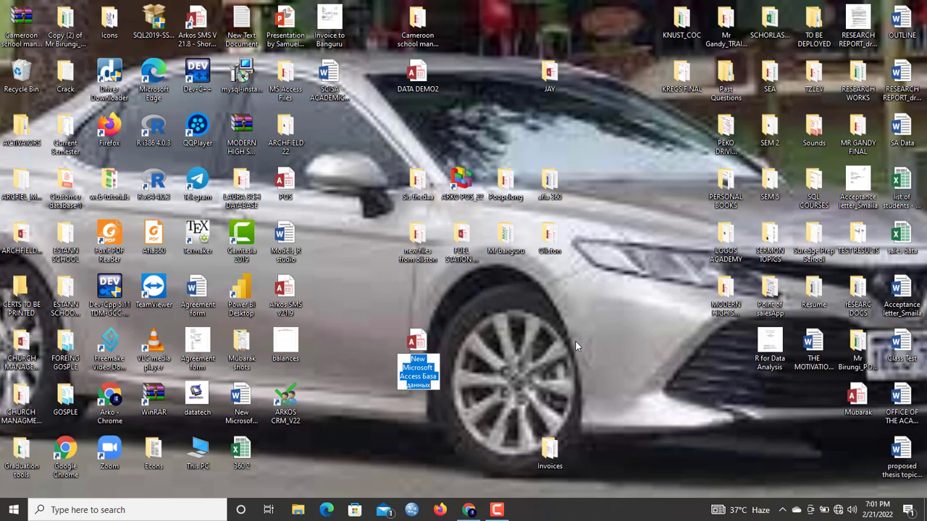
type("Inven")
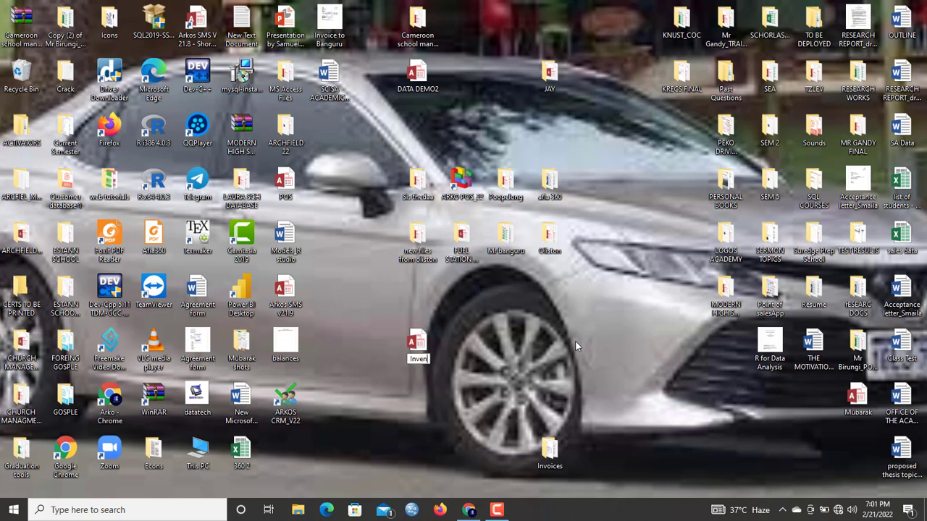
type("tory Contr")
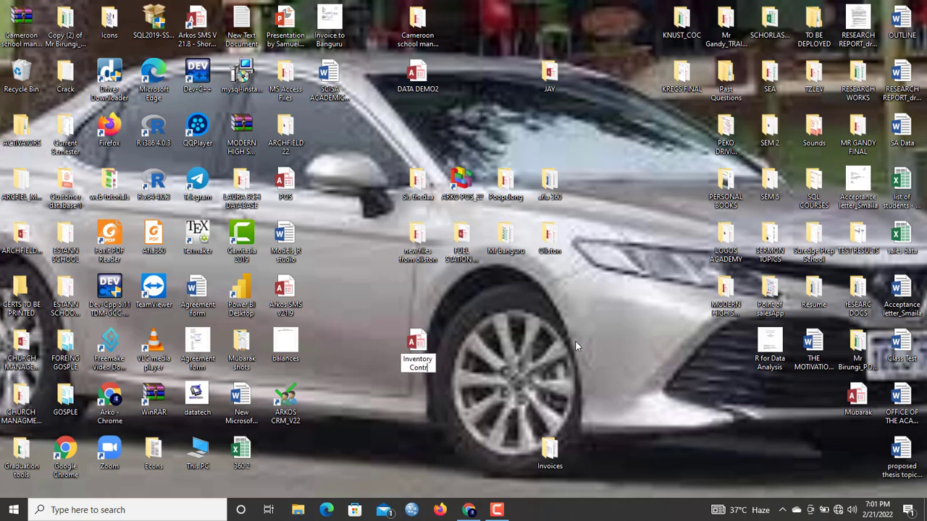
type("ol System")
key("Return")
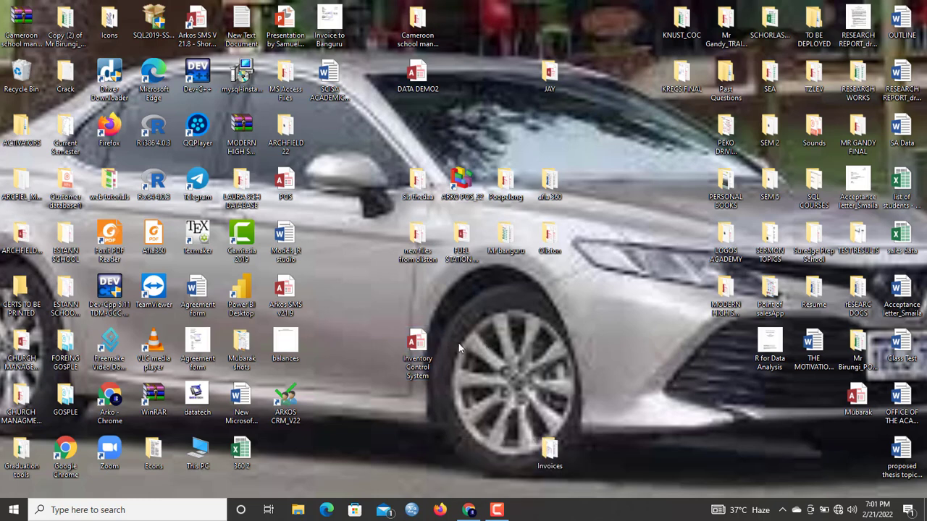
left_click_drag(417, 349, 463, 334)
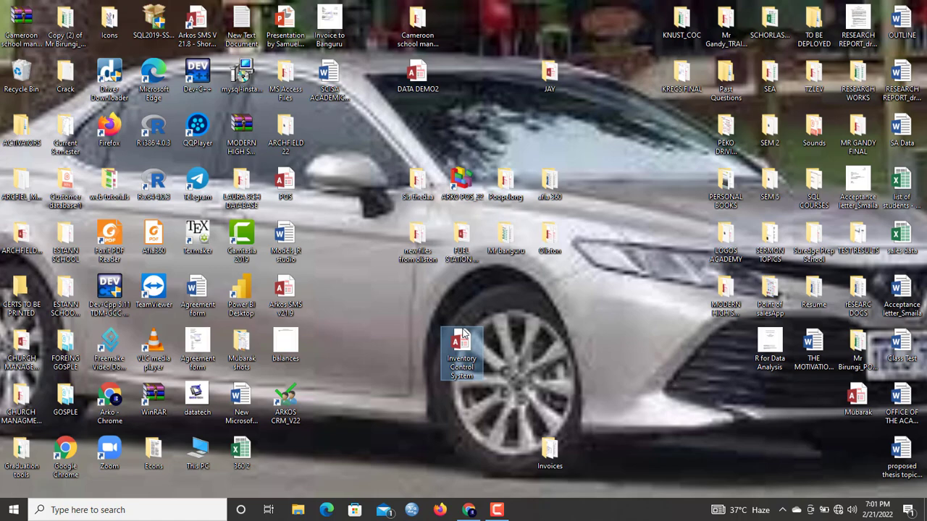
Open the Inventory Control System database and enable its disabled active content.
double_click(464, 335)
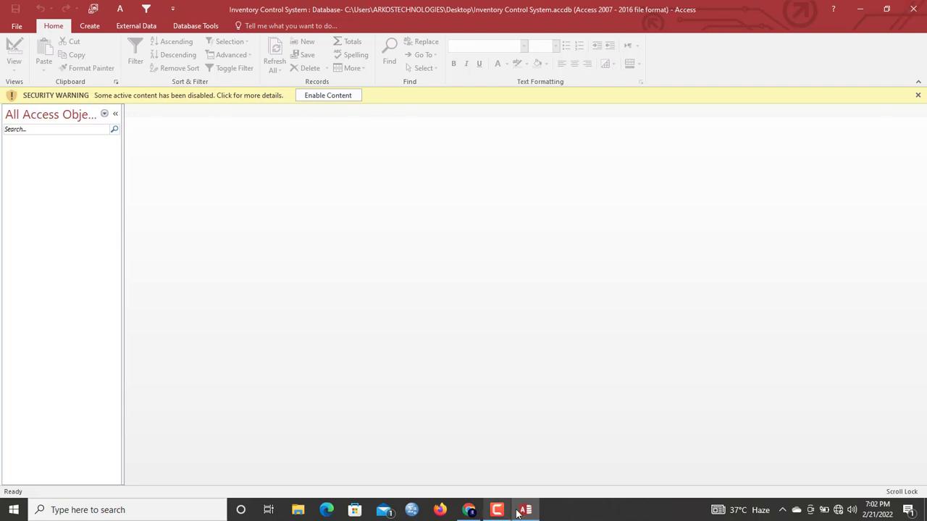
mouse_move(537, 509)
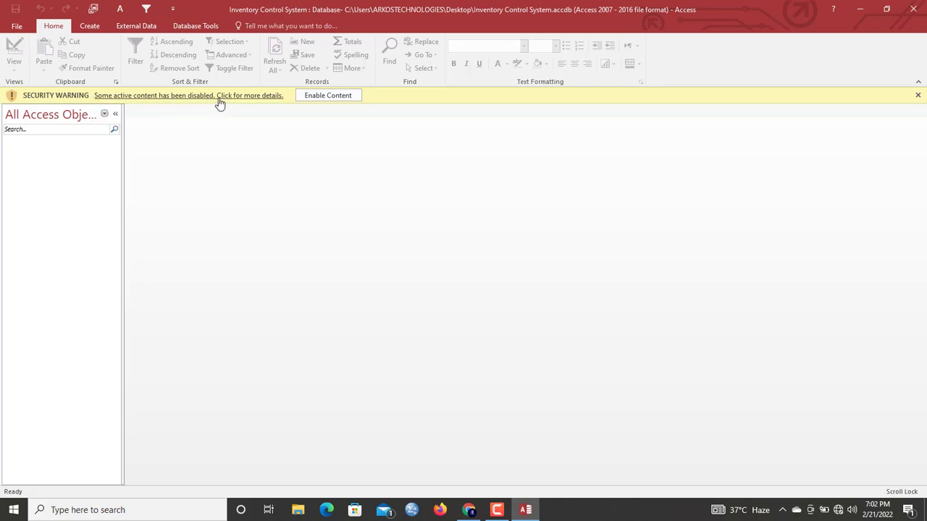
left_click(325, 98)
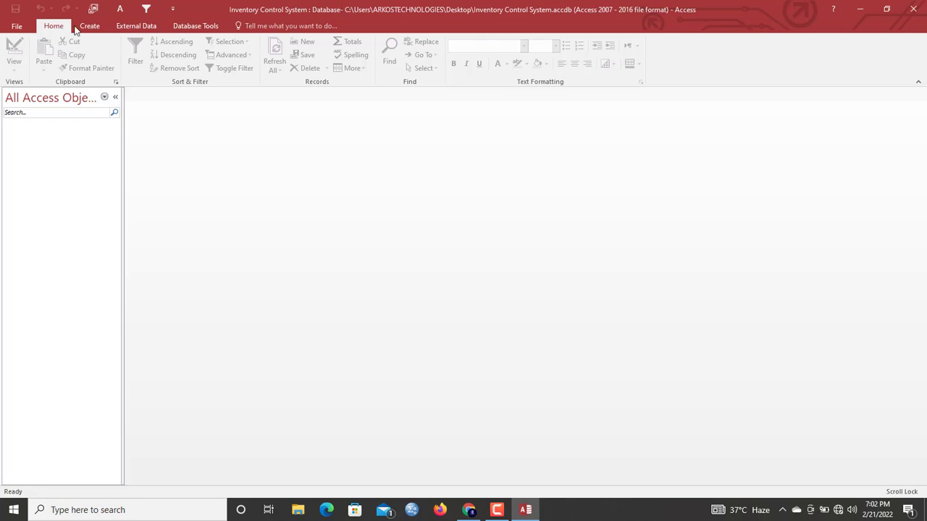
Set the current database's application title to Inventory Control System in the Access options.
left_click(17, 26)
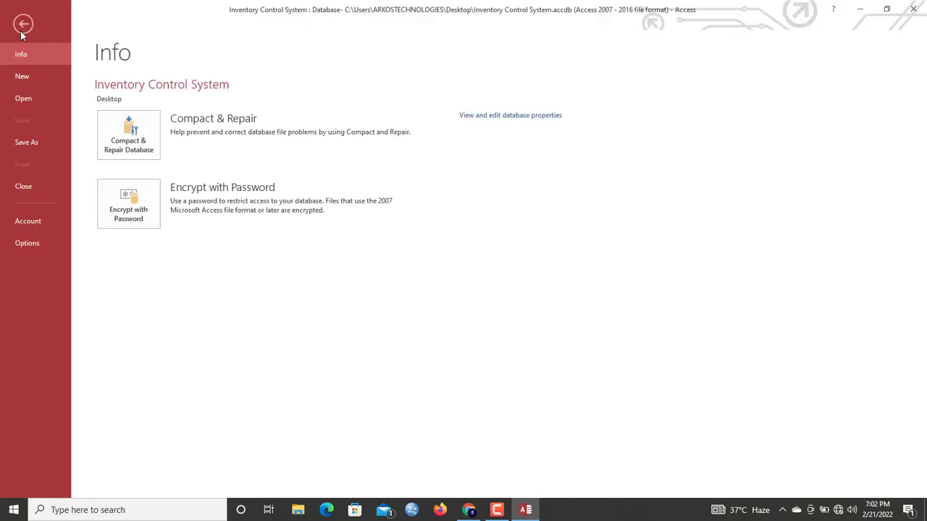
left_click(20, 249)
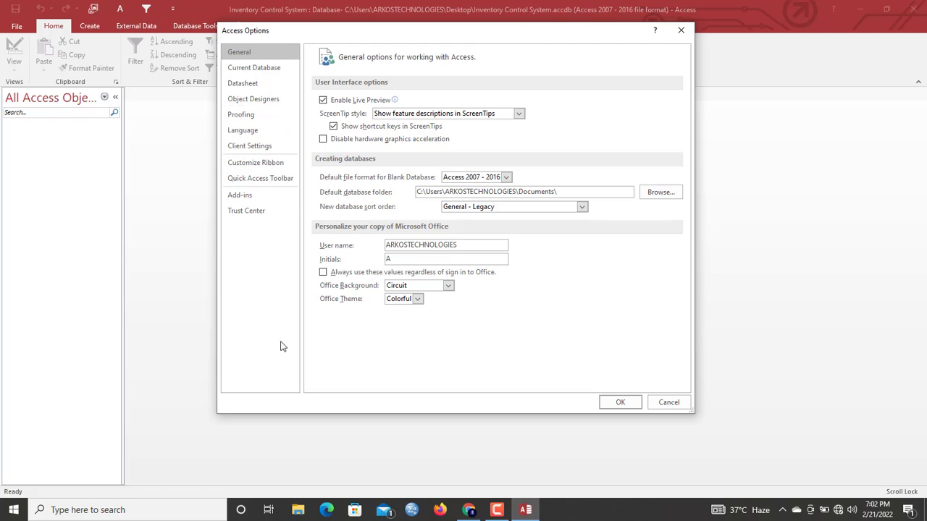
left_click(265, 69)
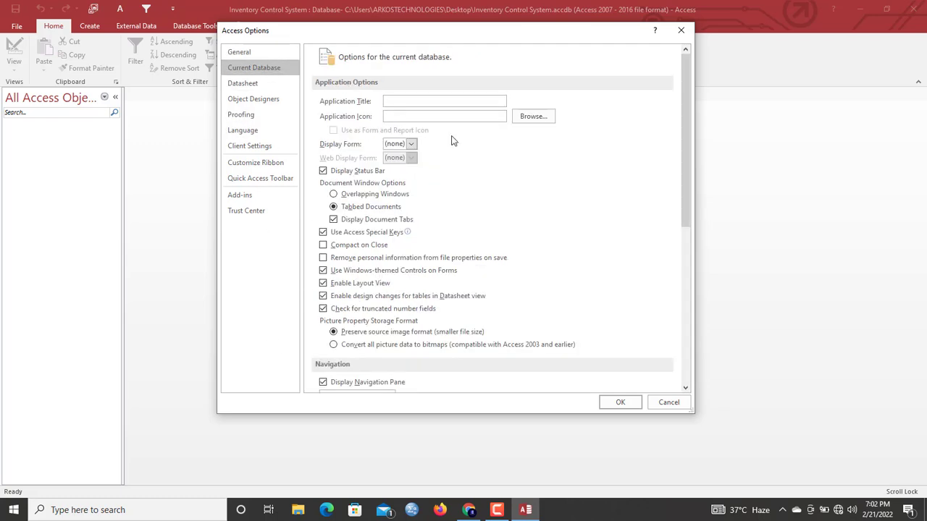
left_click(400, 102)
type("Inventory Control System")
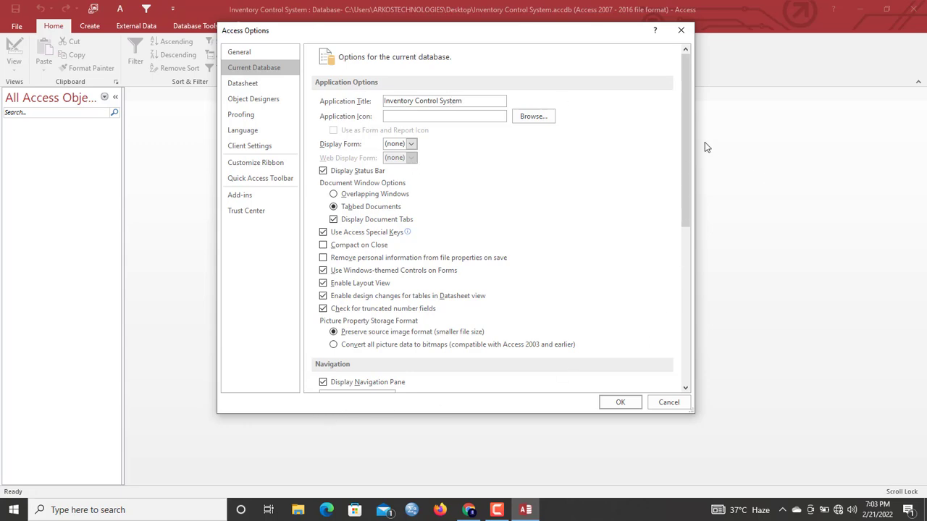
left_click_drag(687, 142, 679, 86)
left_click(621, 403)
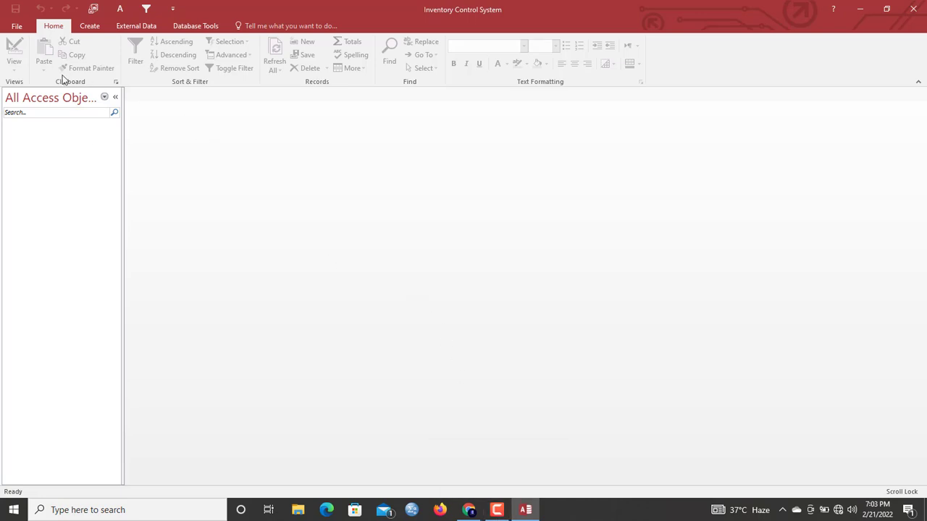
Create a new table in Design view and add a ProductSerial field with the AutoNumber data type.
left_click(90, 26)
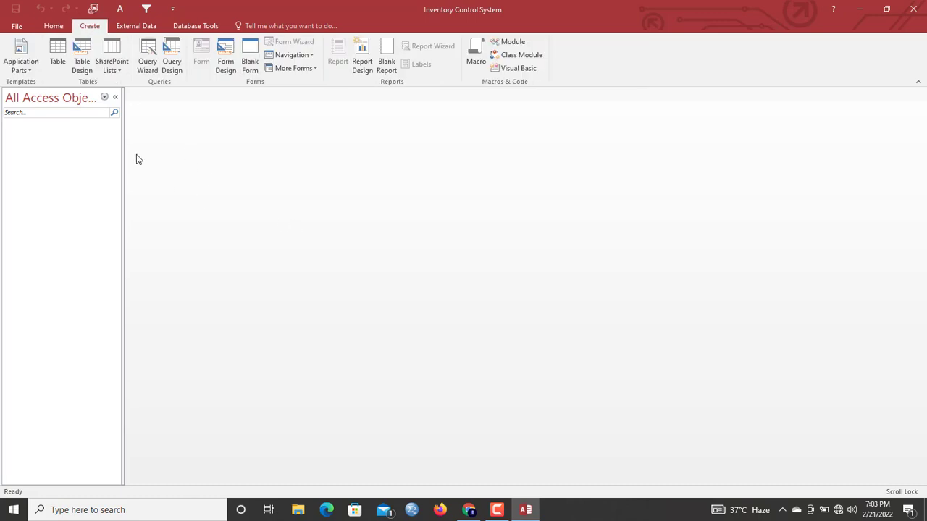
left_click(55, 27)
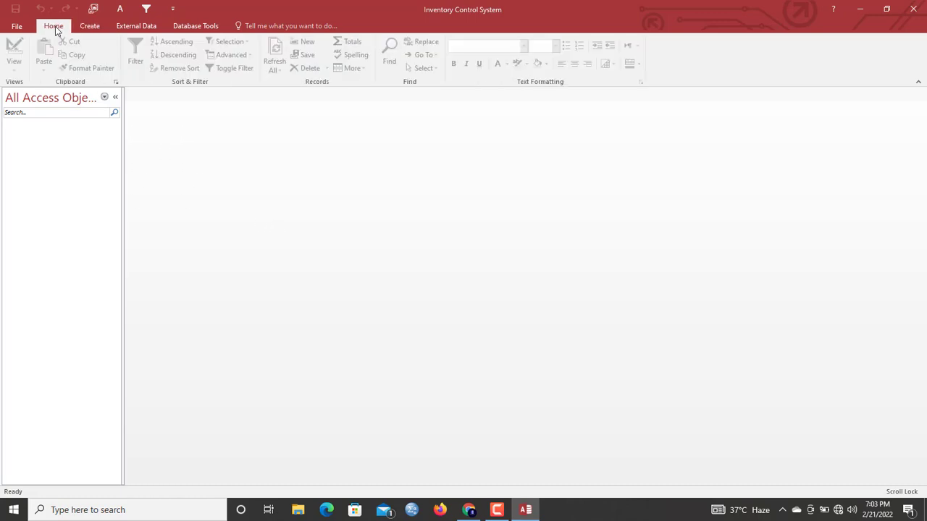
left_click(92, 28)
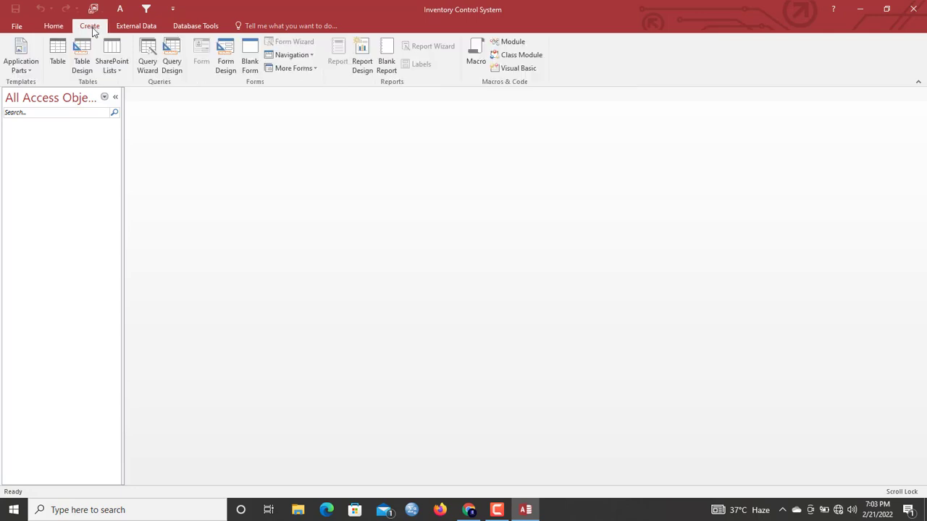
left_click(83, 66)
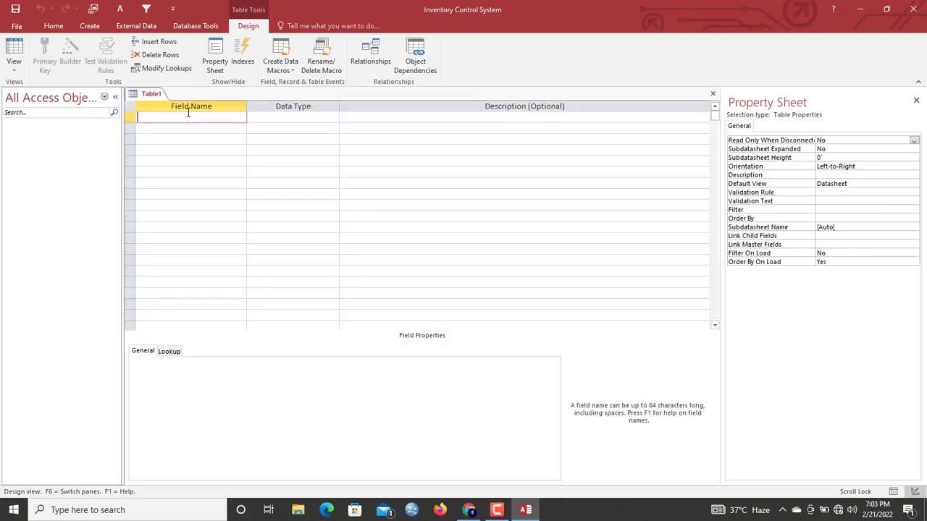
type("P")
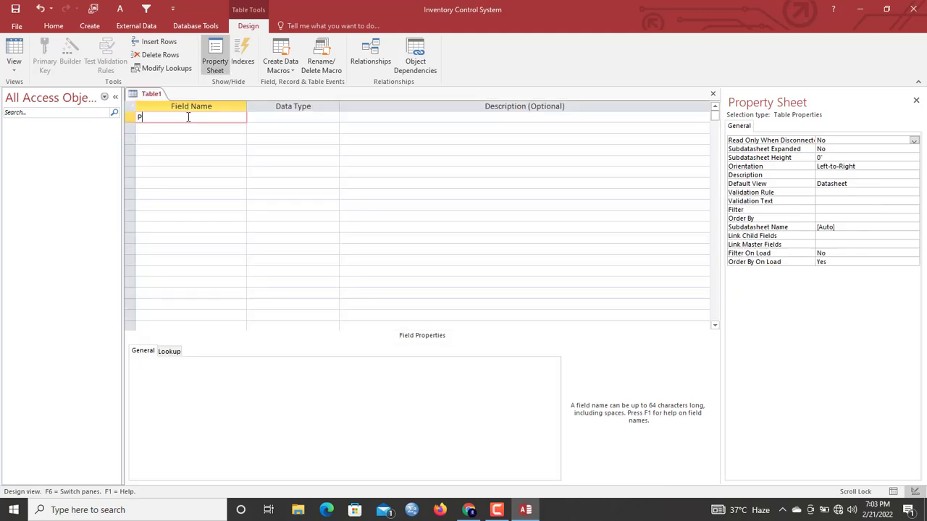
type("roduct serial")
key("BackSpace")
key("BackSpace")
key("BackSpace")
key("BackSpace")
key("BackSpace")
key("BackSpace")
key("BackSpace")
type("Serial")
key("Tab")
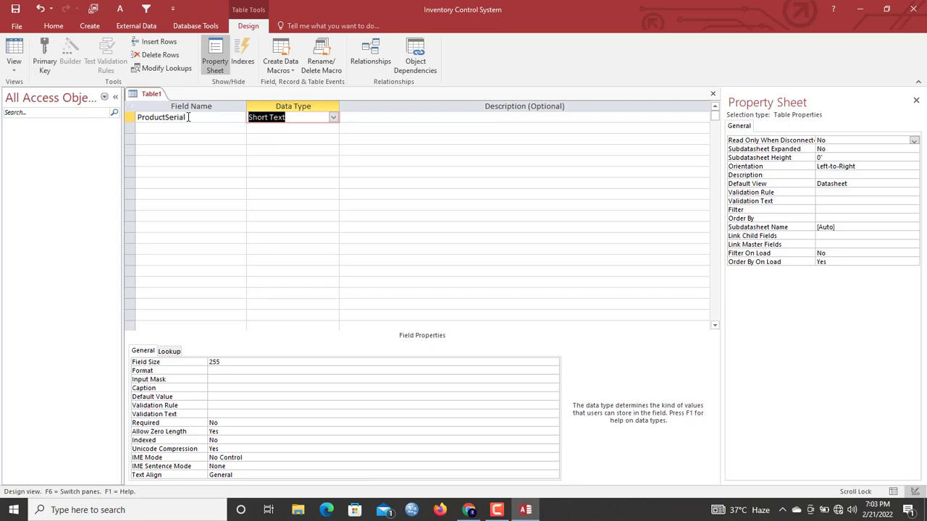
type("au")
key("Tab")
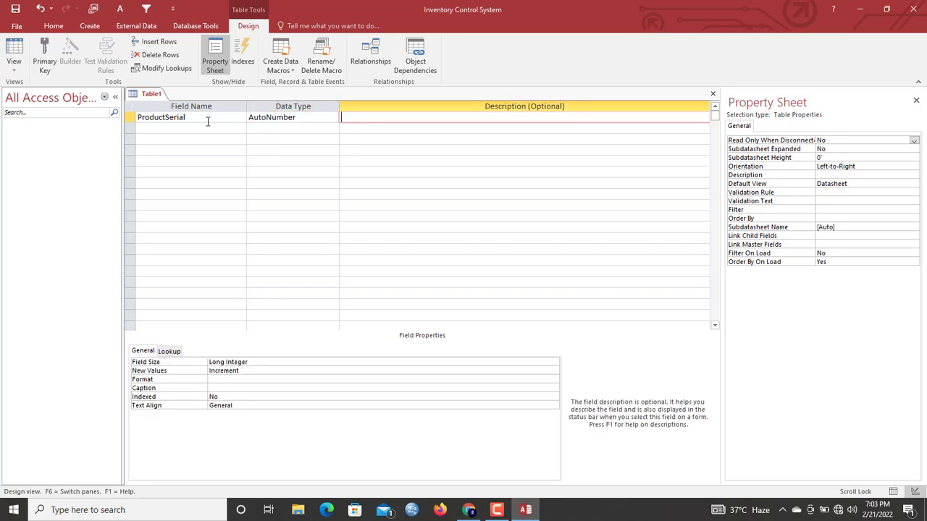
Set the ProductSerial field's format to 000 and make the field the primary key.
left_click(279, 118)
left_click(219, 379)
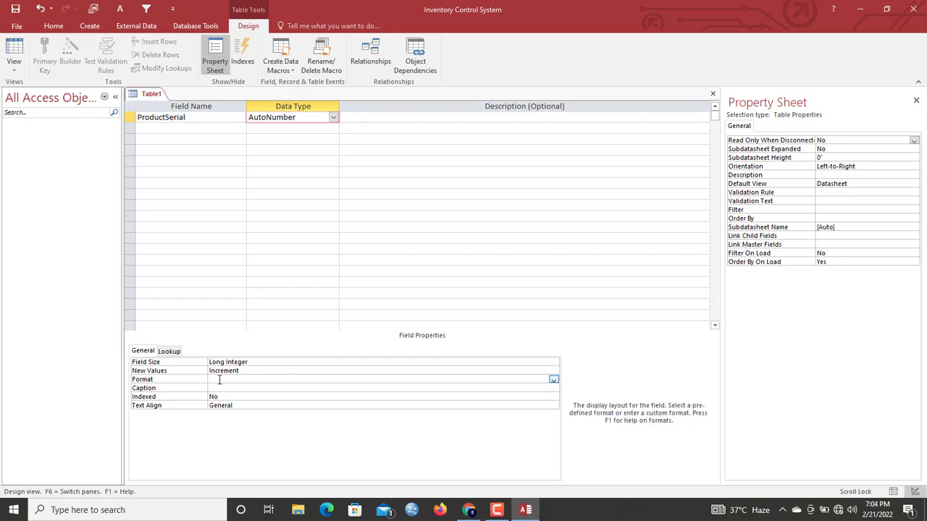
type("000")
left_click(130, 118)
left_click(44, 55)
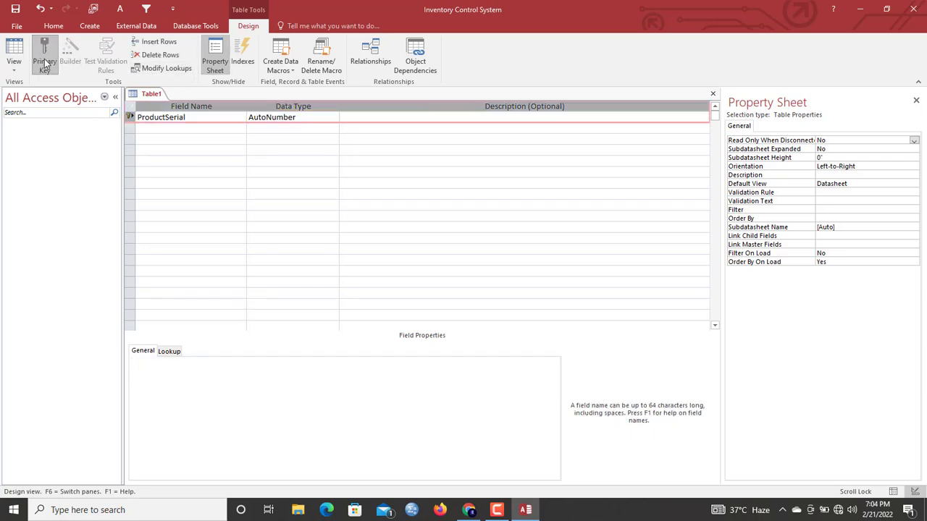
Add a ProductName field with the Short Text data type and set its field size to 30.
left_click(168, 130)
type("Pro")
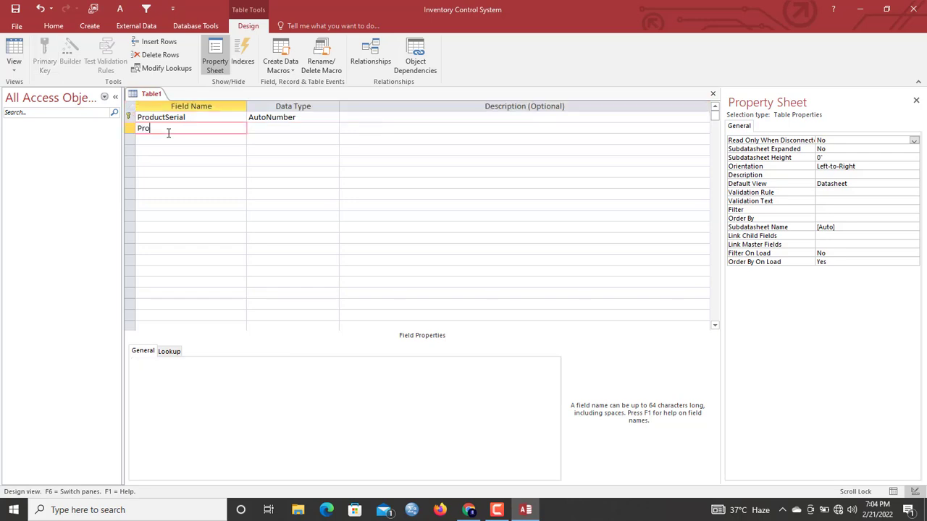
type("ductName")
key("Tab")
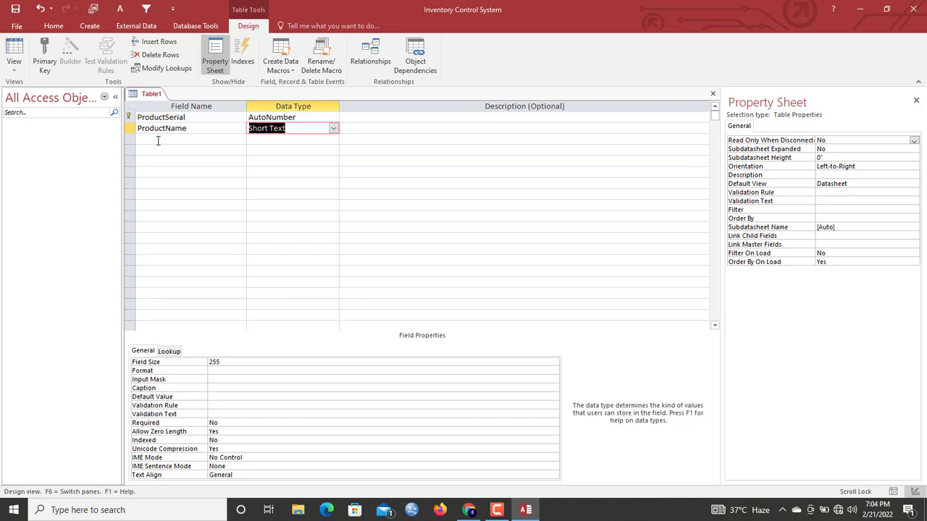
left_click(159, 140)
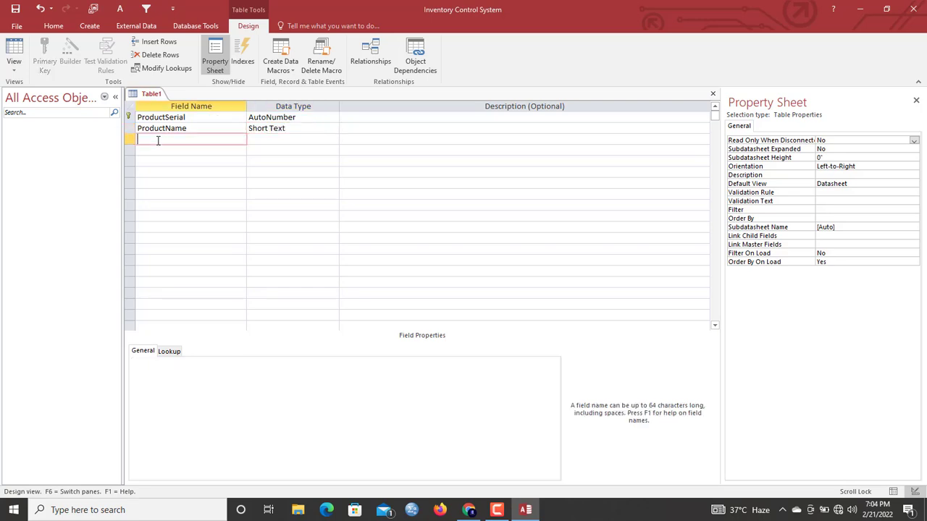
left_click(316, 129)
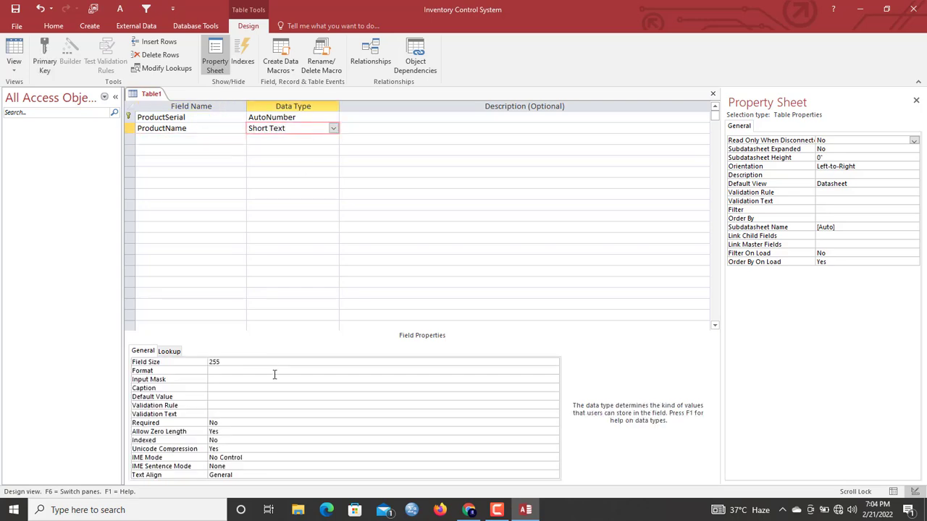
left_click_drag(242, 362, 156, 353)
type("30")
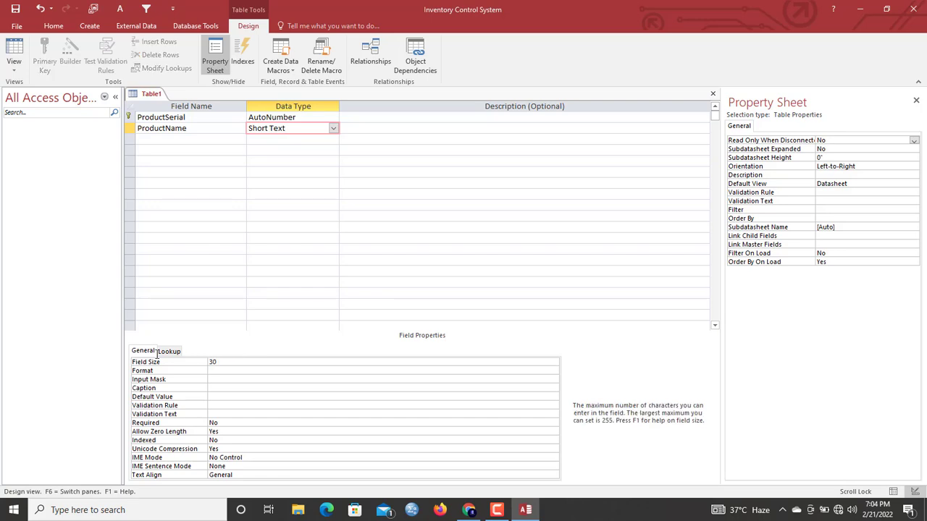
key("ctrl+s")
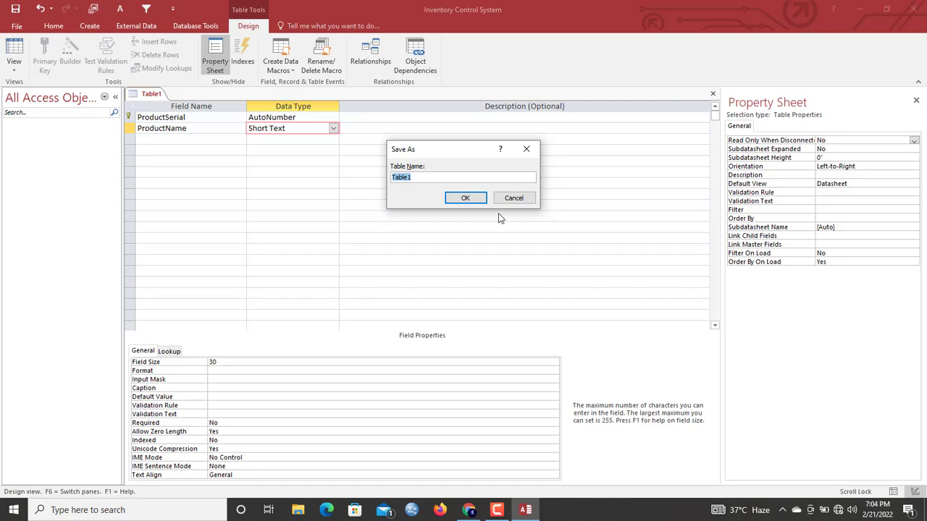
left_click(512, 198)
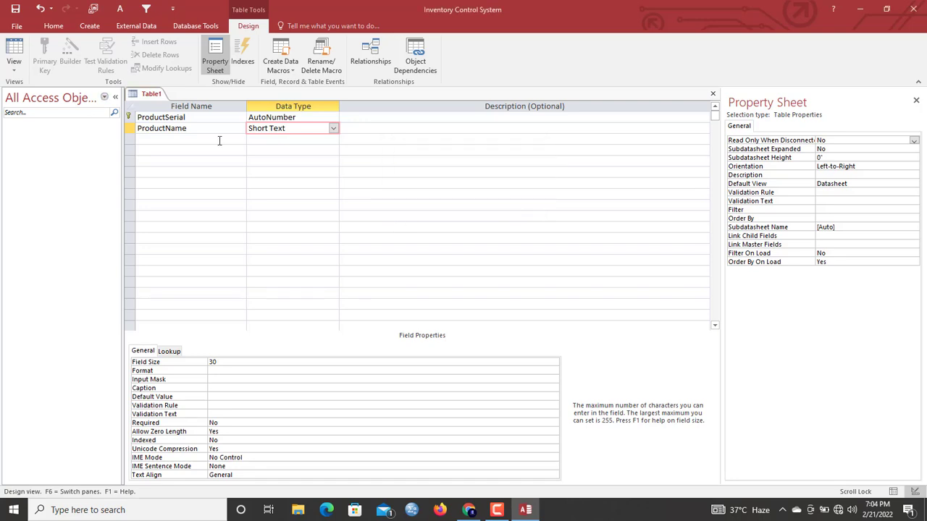
Add a SupplierName field with the Short Text data type below ProductName.
left_click(160, 138)
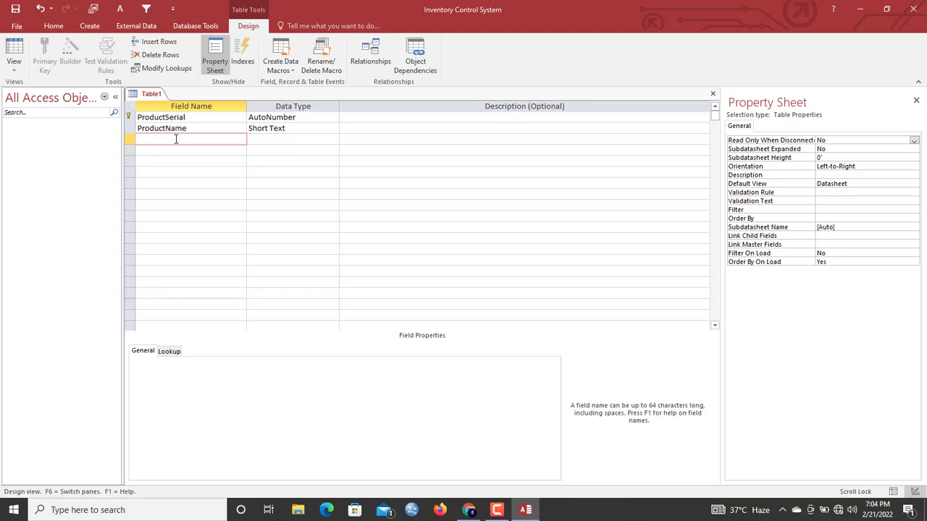
type("Supploiioe")
key("BackSpace")
key("BackSpace")
key("BackSpace")
key("BackSpace")
key("BackSpace")
type("ier")
key("Tab")
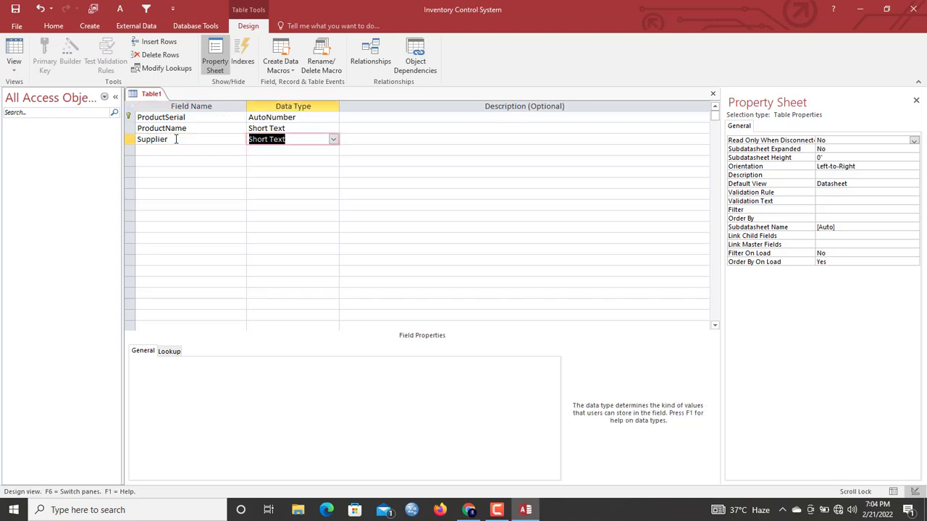
left_click(175, 140)
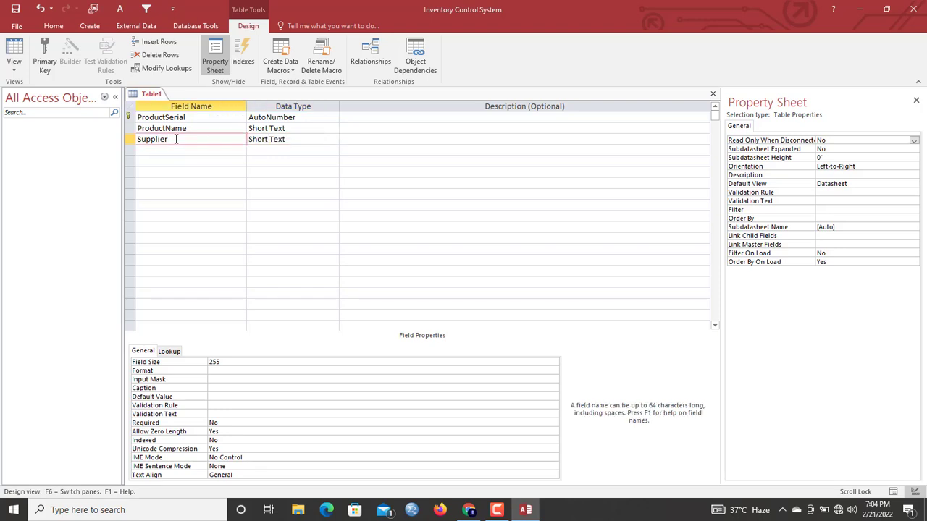
type("Name")
key("Tab")
left_click(164, 148)
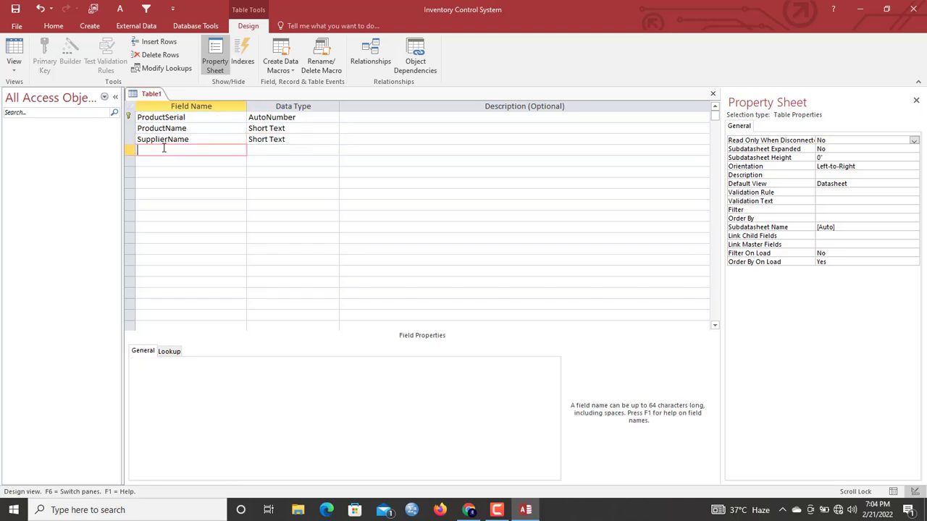
Add a DateAdded field with the Date/Time data type below SupplierName.
type("d")
key("BackSpace")
type("DateAdded")
key("Tab")
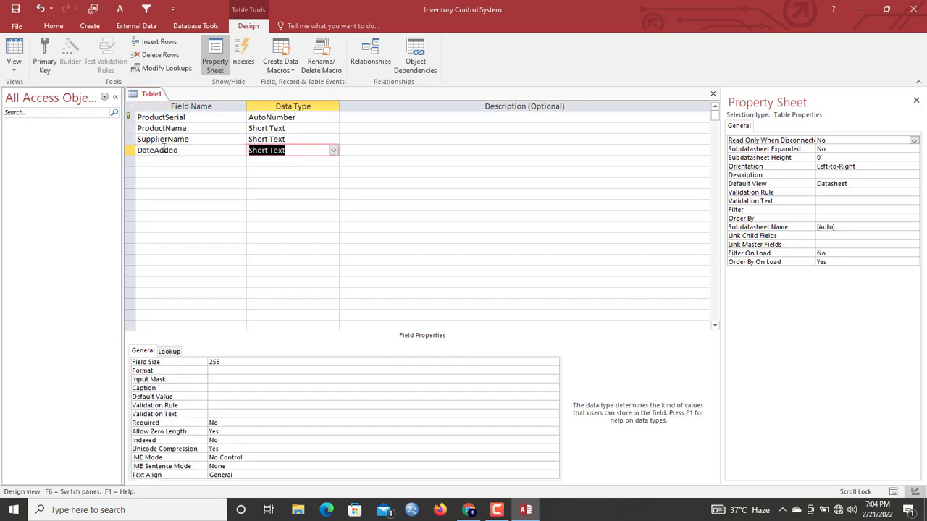
type("date/Time")
key("Tab")
left_click(309, 151)
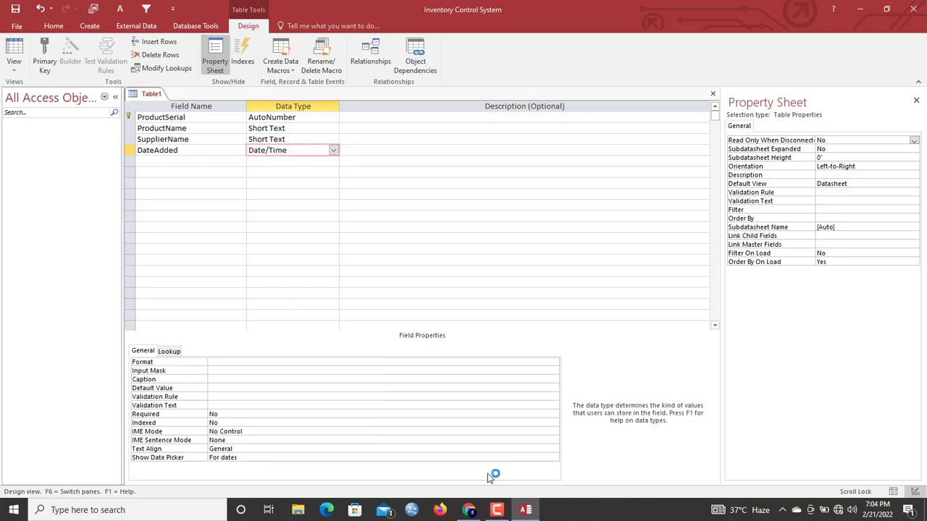
Add a Photo field with the Attachment data type below DateAdded.
left_click(143, 160)
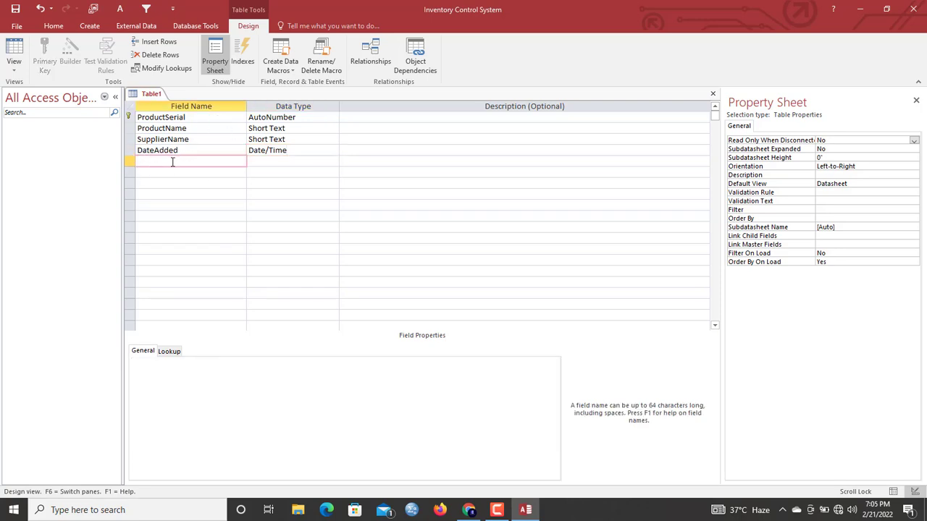
type("Photo")
key("Tab")
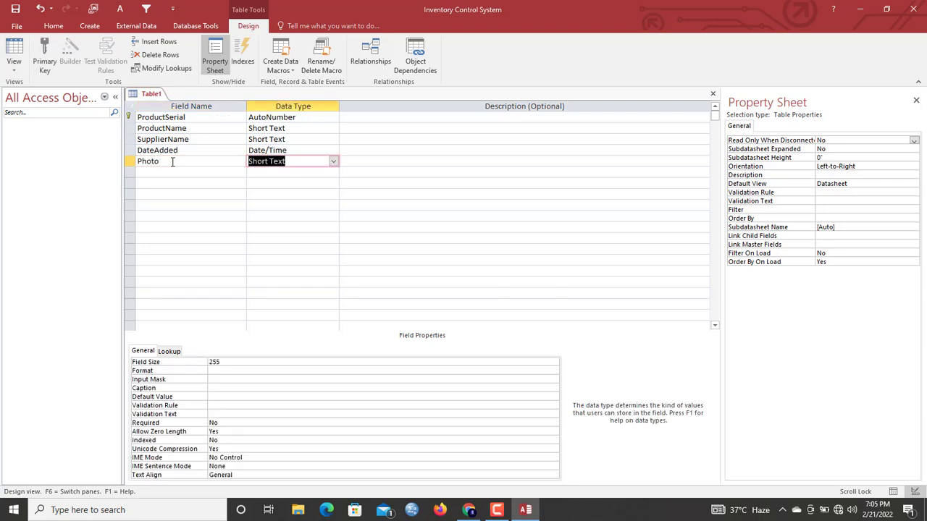
left_click(333, 161)
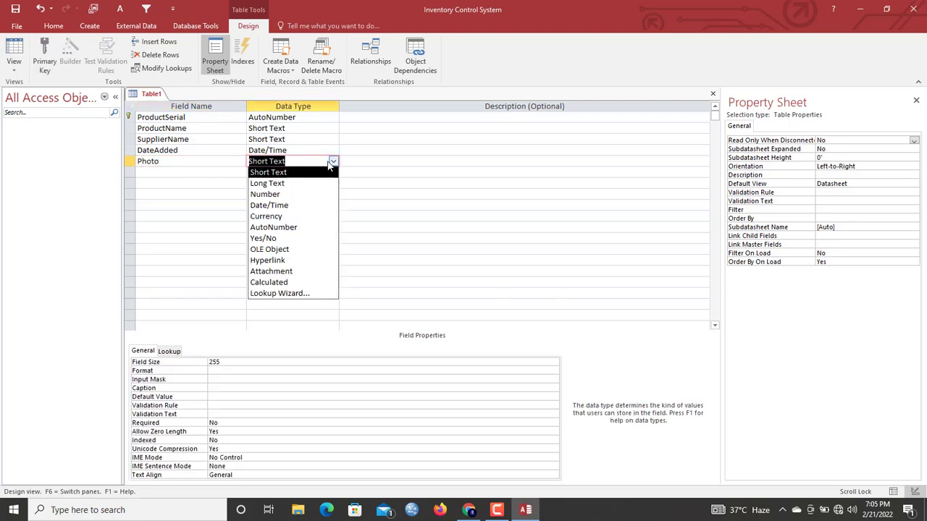
left_click(271, 271)
left_click(226, 152)
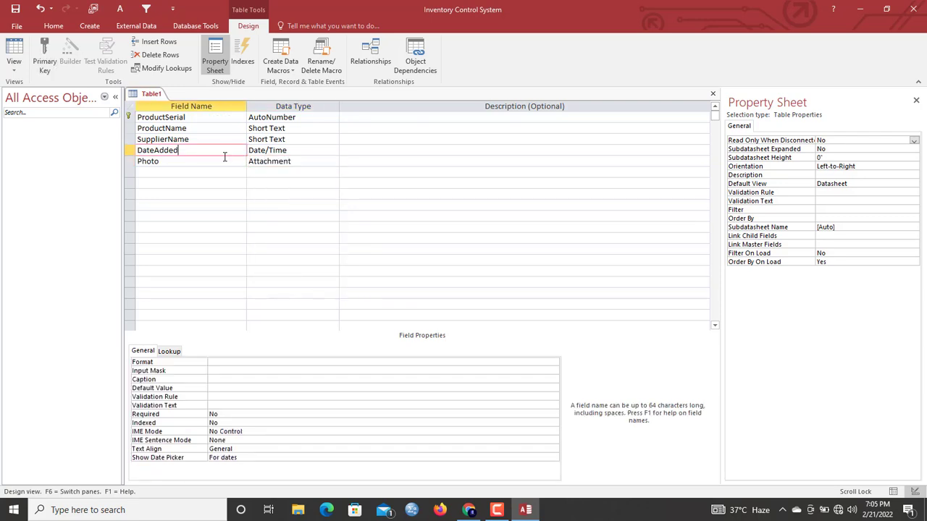
left_click(312, 161)
Save the table under the name Products tb.
key("ctrl+s")
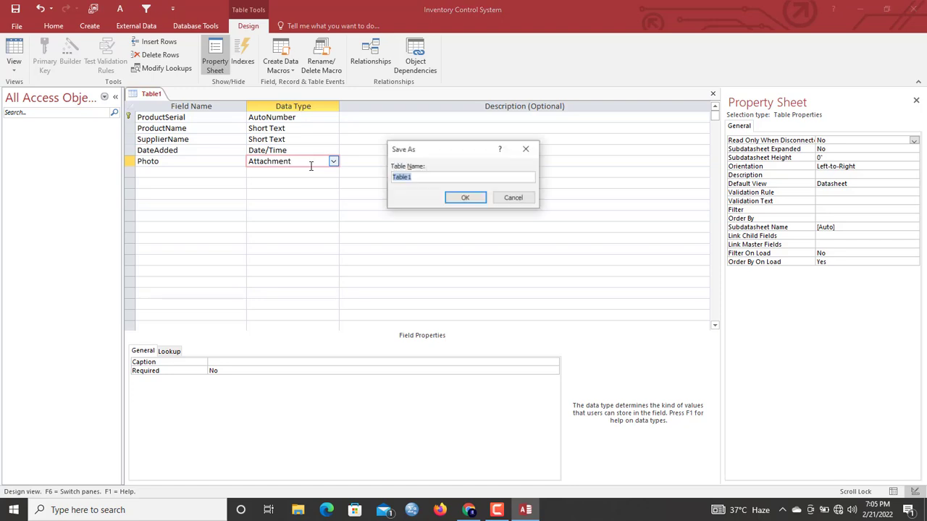
type("Produv")
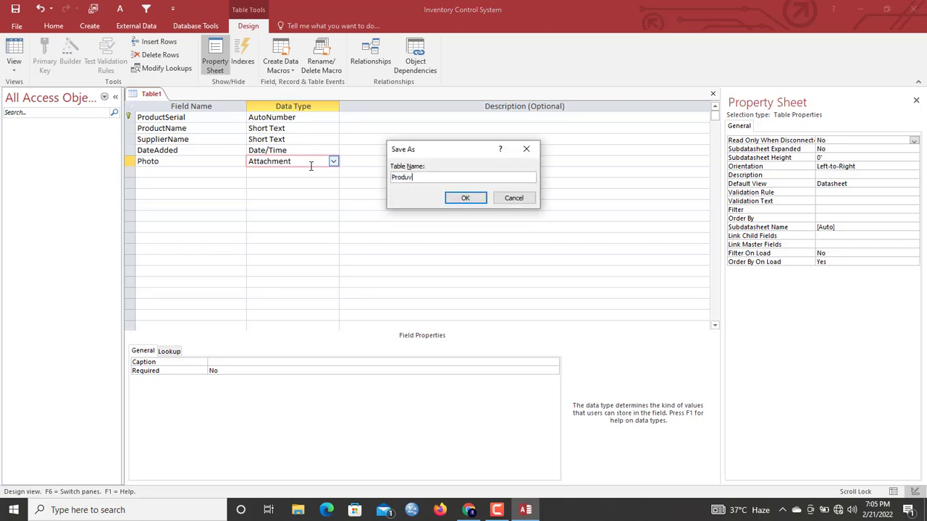
key("BackSpace")
type("cts tbl")
key("Return")
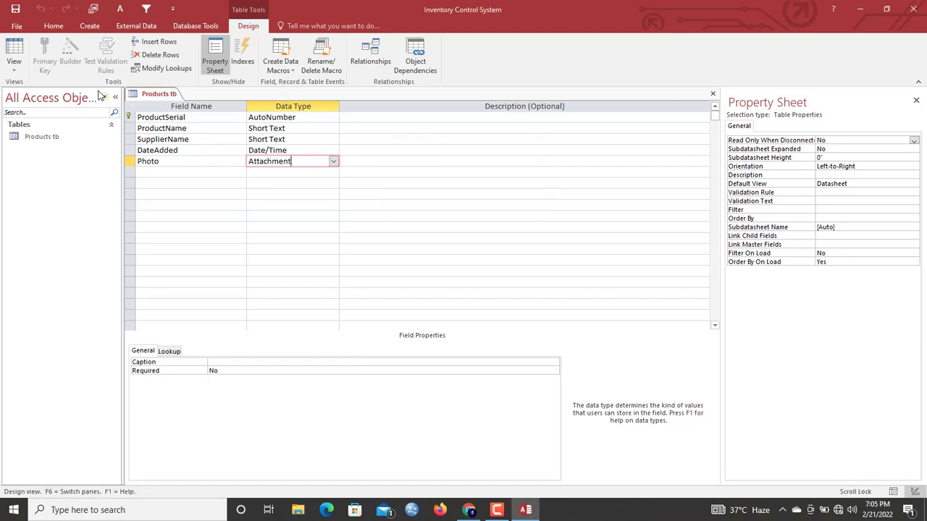
Show the table in Datasheet view and fit the ProductName and SupplierName columns to their headings.
right_click(149, 95)
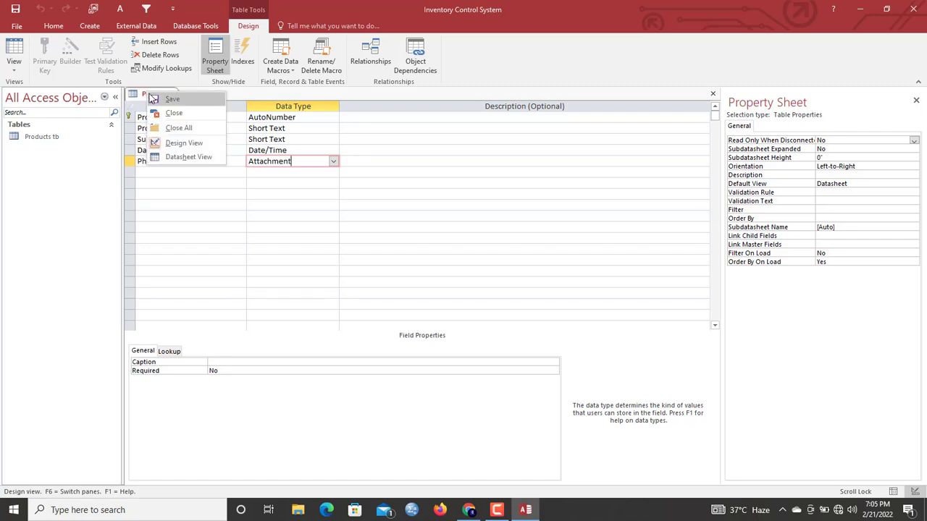
left_click(188, 158)
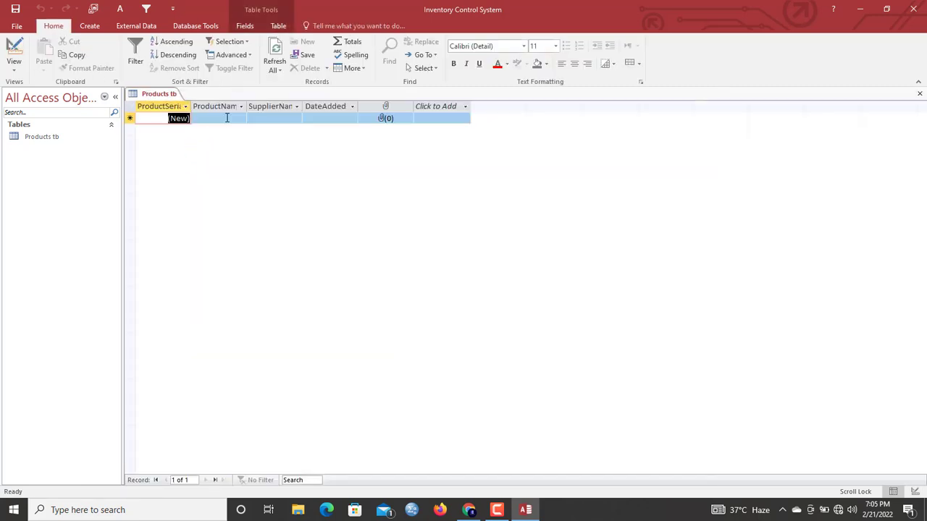
left_click(251, 106)
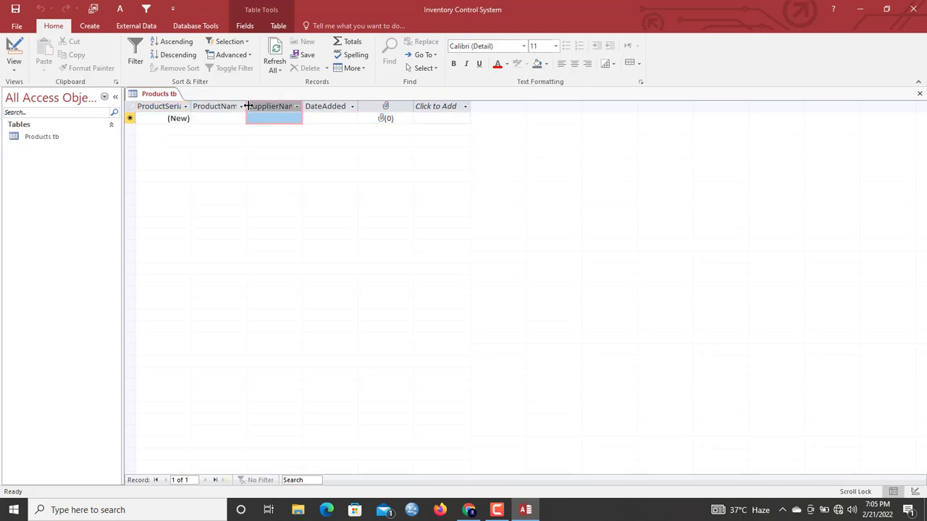
double_click(247, 106)
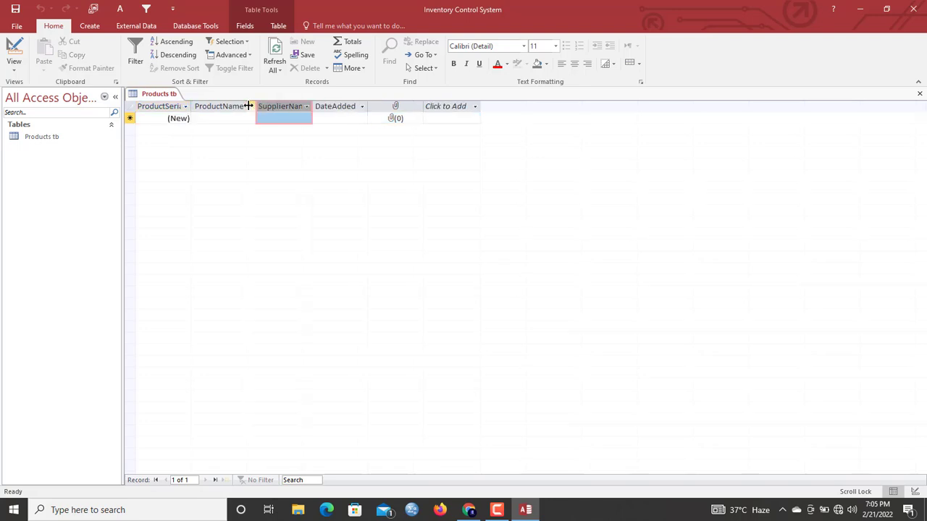
double_click(316, 105)
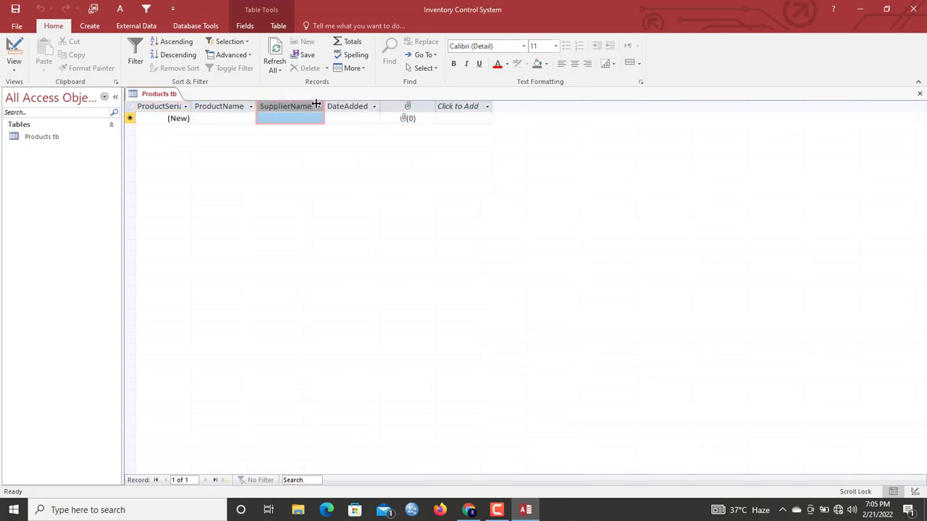
Return the table to Design view, add a ProductCode field with the Short Text data type below Photo, and save.
right_click(172, 96)
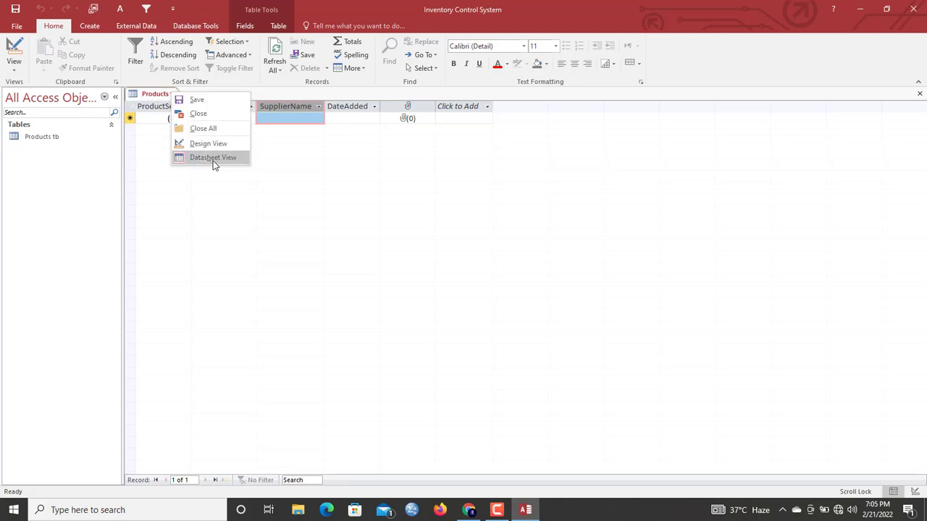
left_click(205, 144)
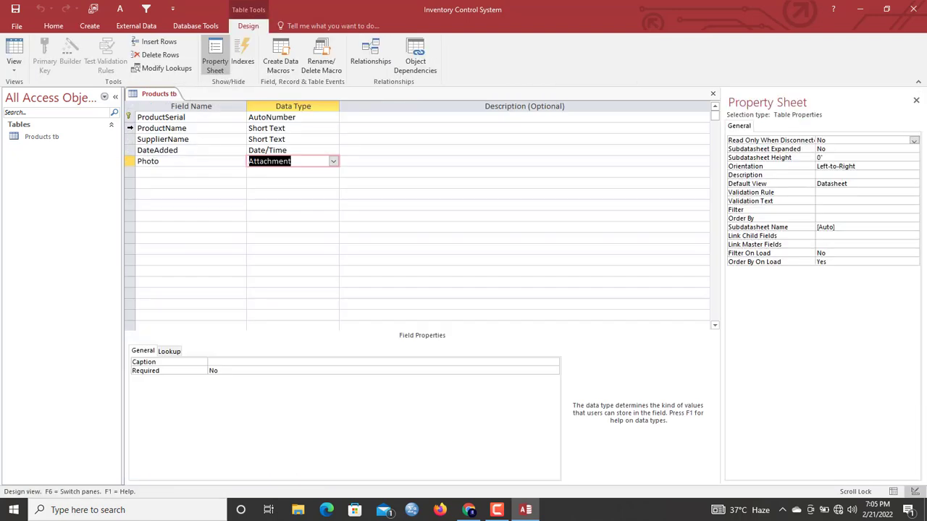
left_click(130, 128)
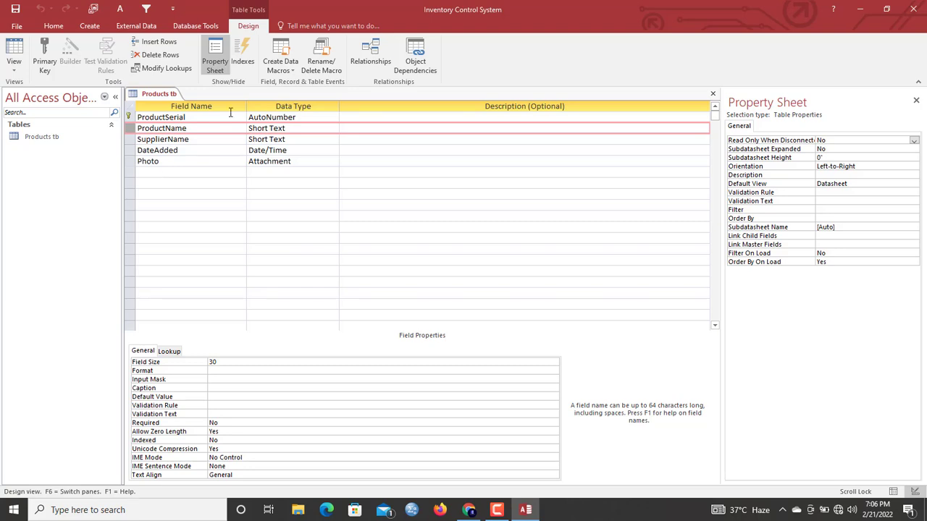
left_click(167, 170)
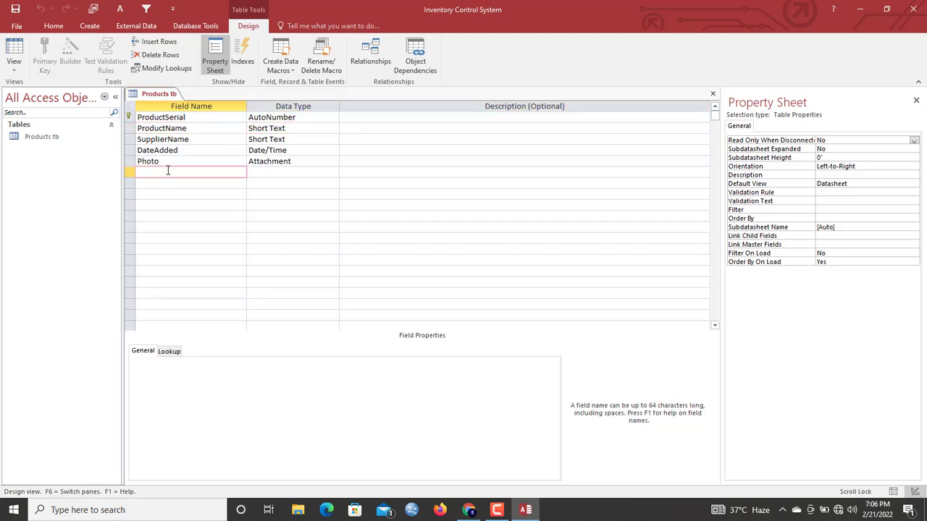
left_click(274, 117)
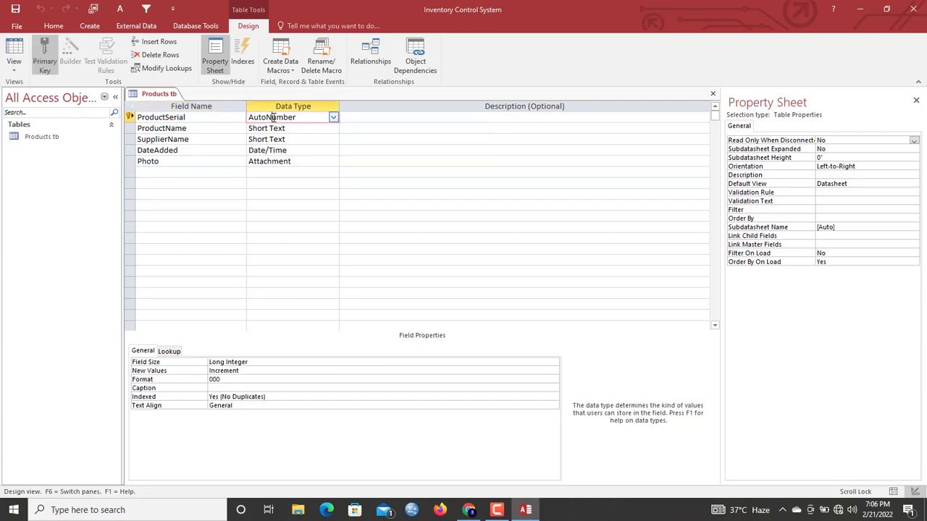
left_click(160, 173)
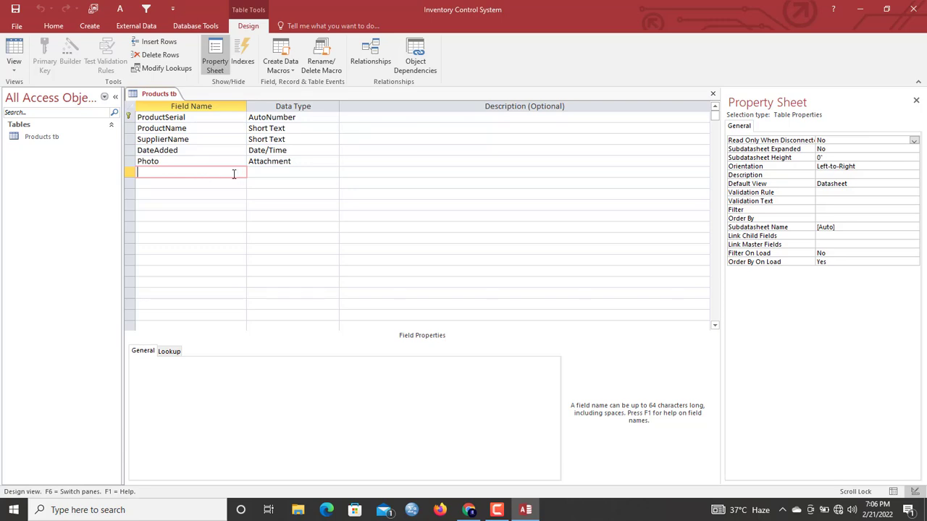
type("ProductCode")
key("Tab")
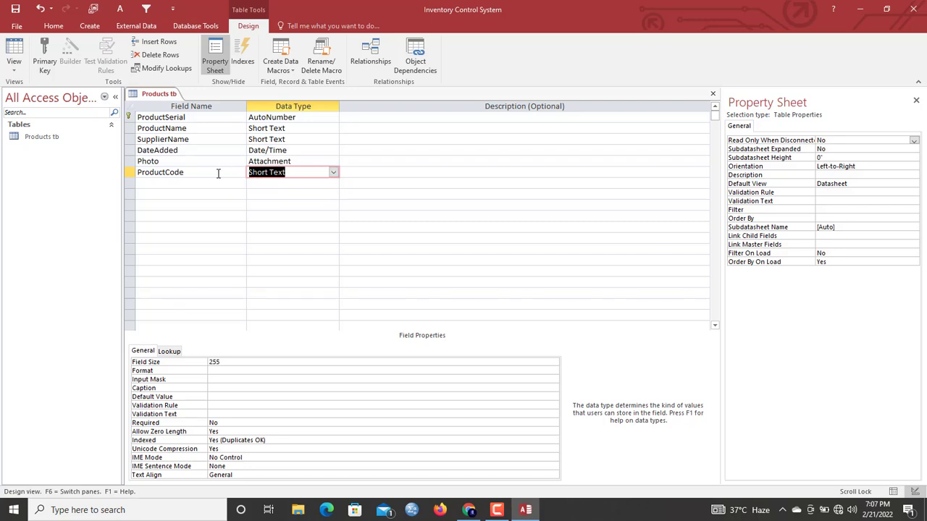
key("ctrl+s")
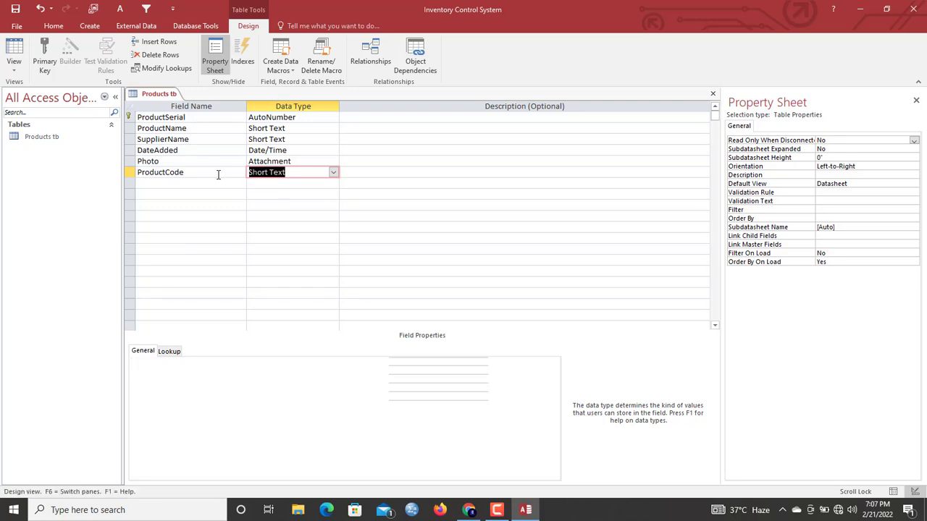
Move the ProductCode field up so it sits between ProductSerial and ProductName.
right_click(169, 100)
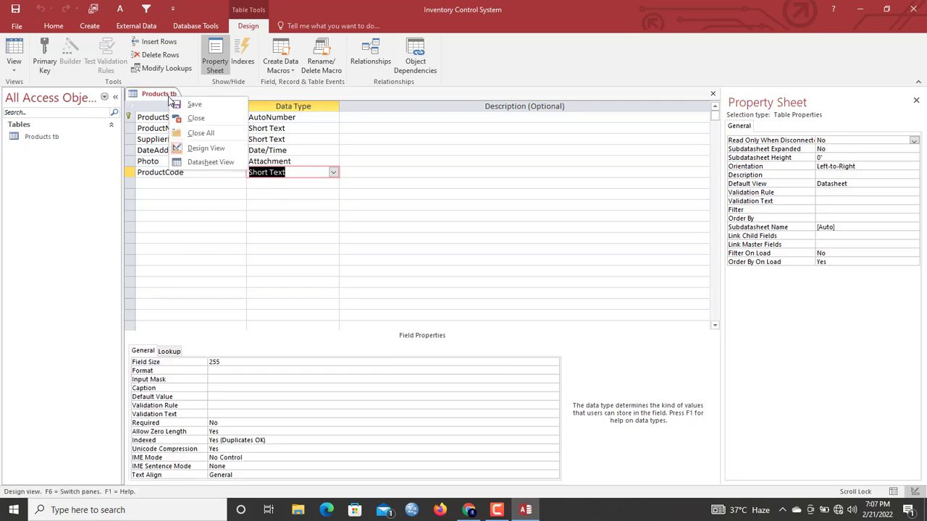
left_click(126, 174)
left_click(128, 174)
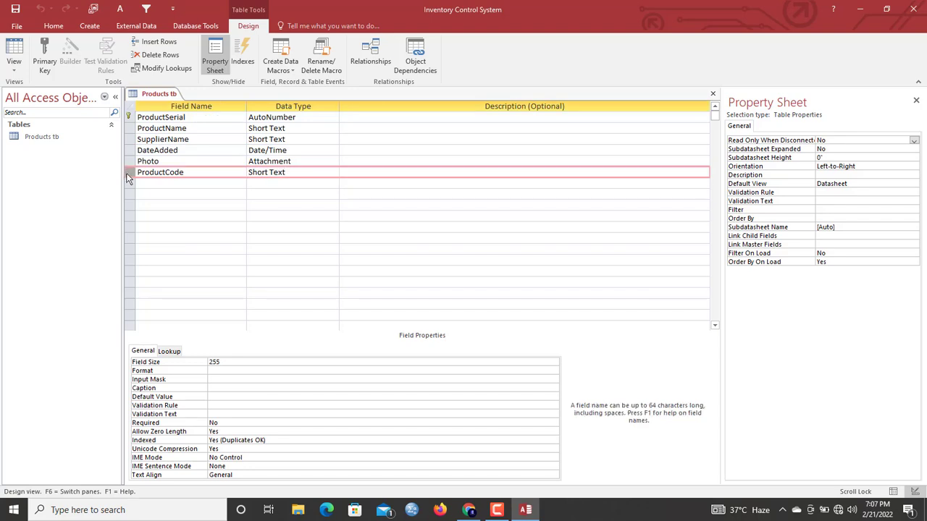
left_click_drag(127, 173, 130, 130)
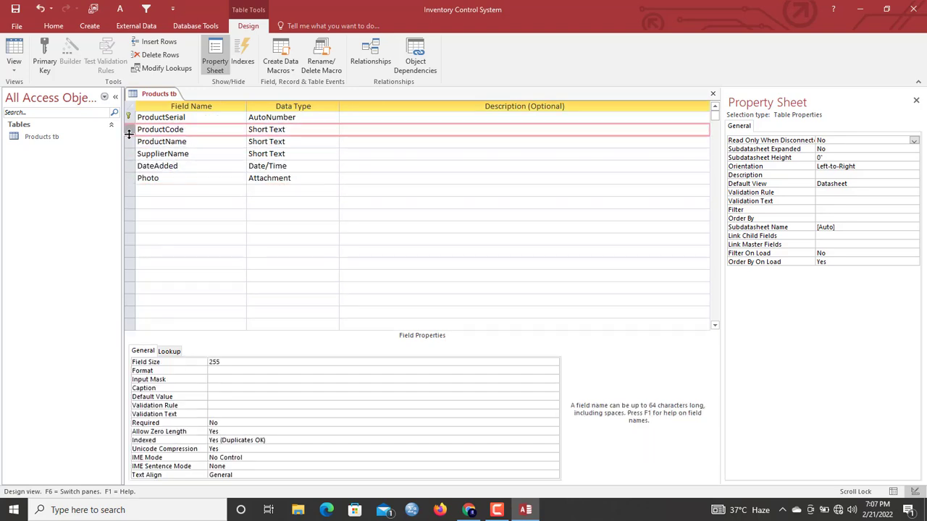
left_click(166, 141)
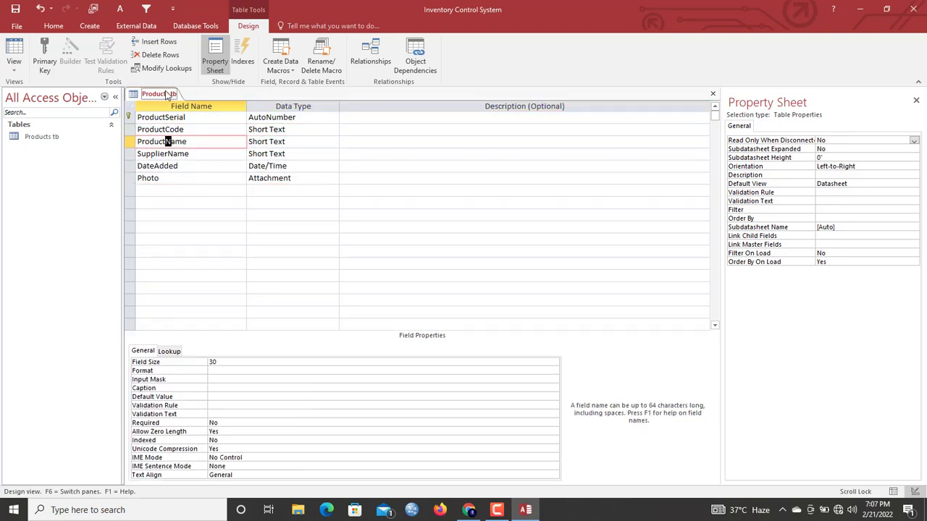
Save the table while switching to Datasheet view and fit the ProductCode column to its heading.
right_click(167, 95)
left_click(224, 155)
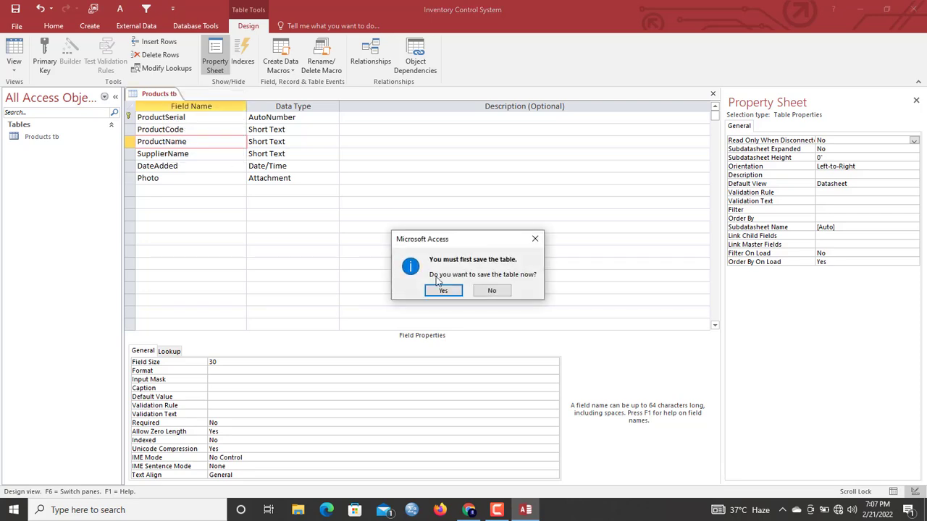
left_click(439, 290)
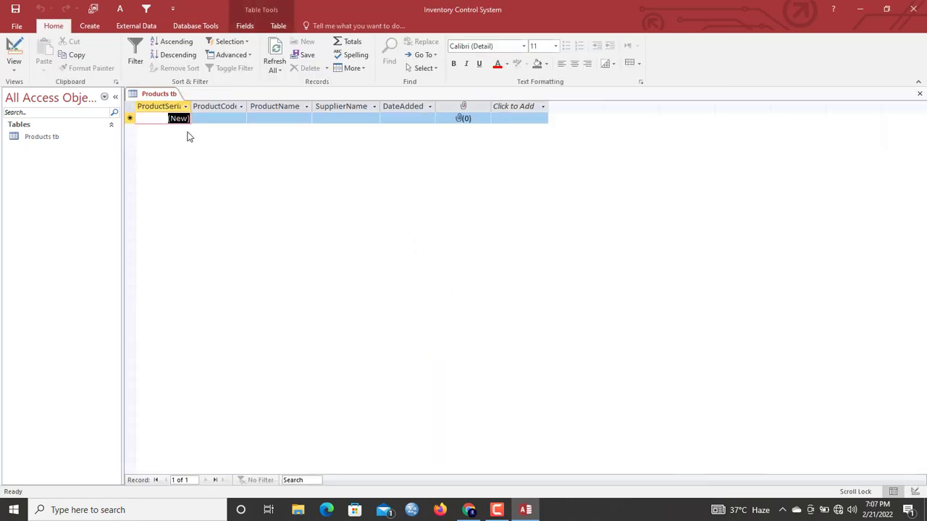
double_click(247, 106)
Start the first product record with the product code CH001 and the product name PLASTIC CHAIR.
left_click(233, 121)
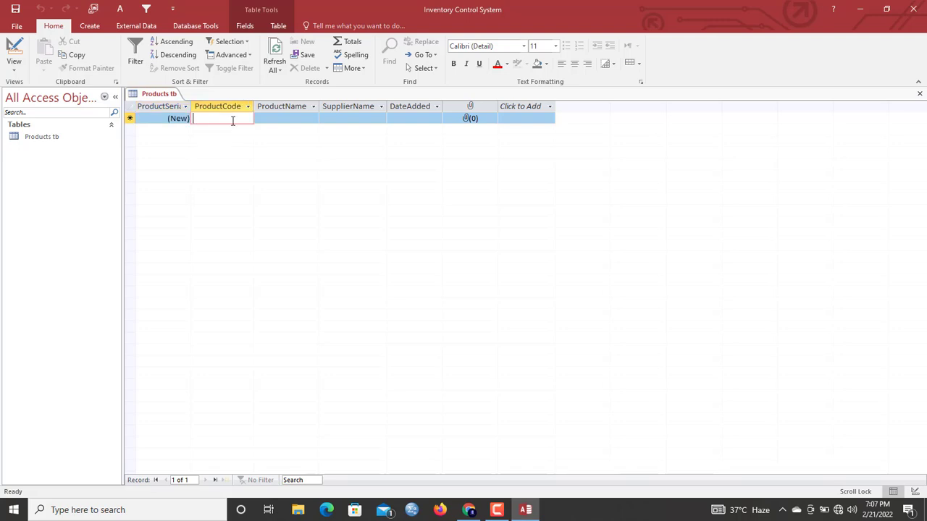
key("Caps_Lock")
type("CH001")
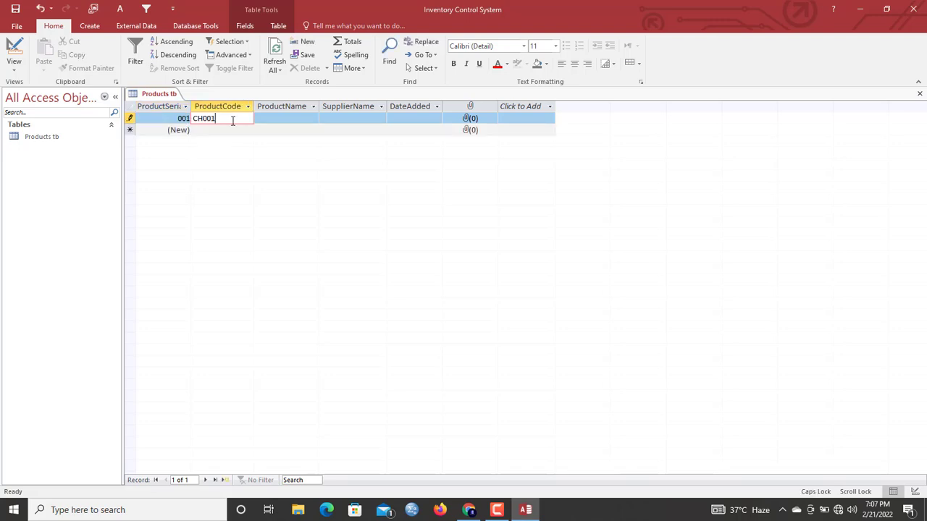
key("Tab")
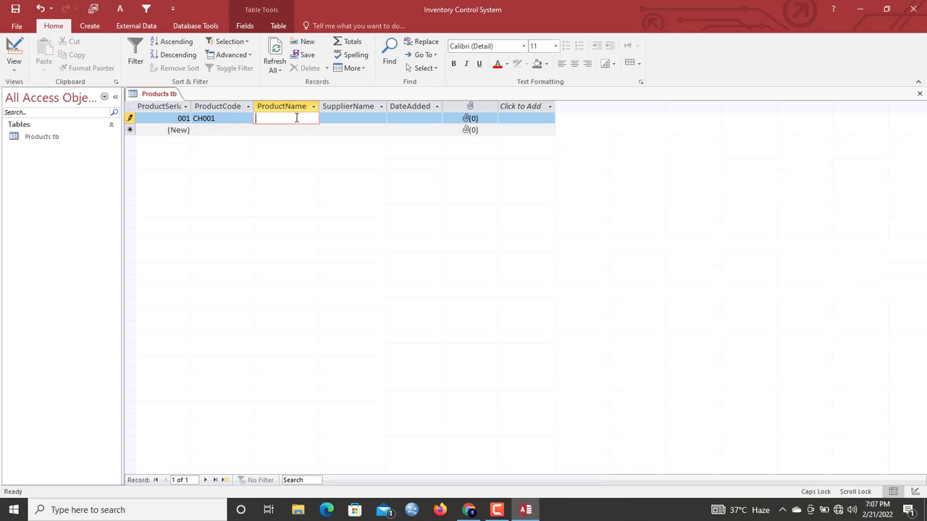
type("PLASTIC CH")
key("Tab")
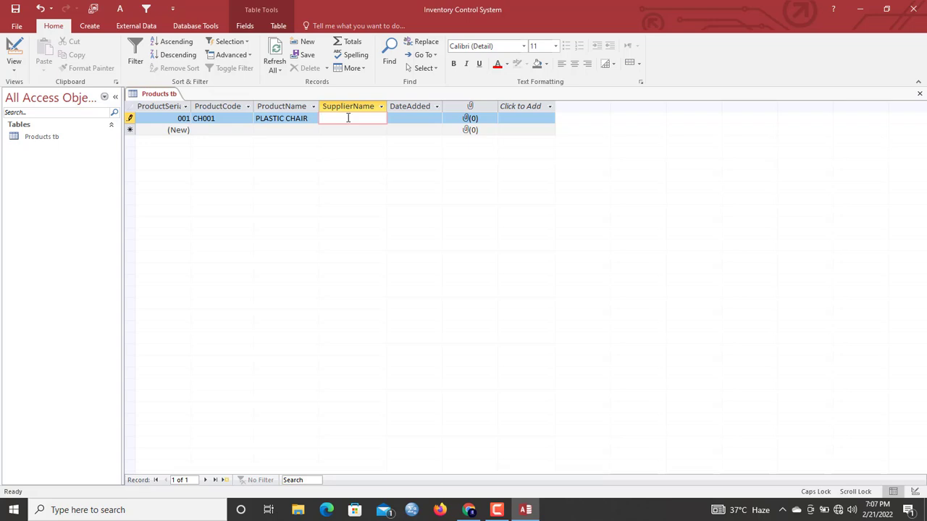
Complete the first record with the supplier's full name and the date added 2/21/2022, and go to a new record.
type("EVANS DONKOR")
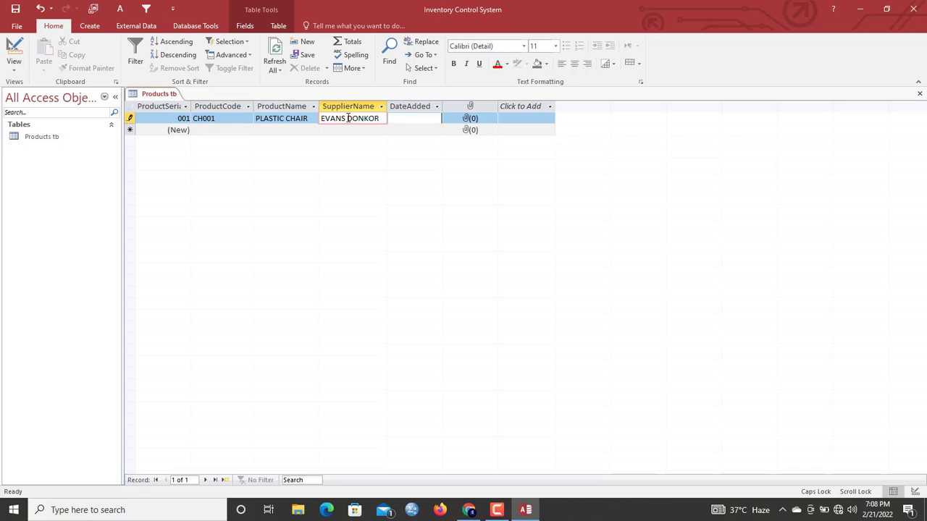
key("Tab")
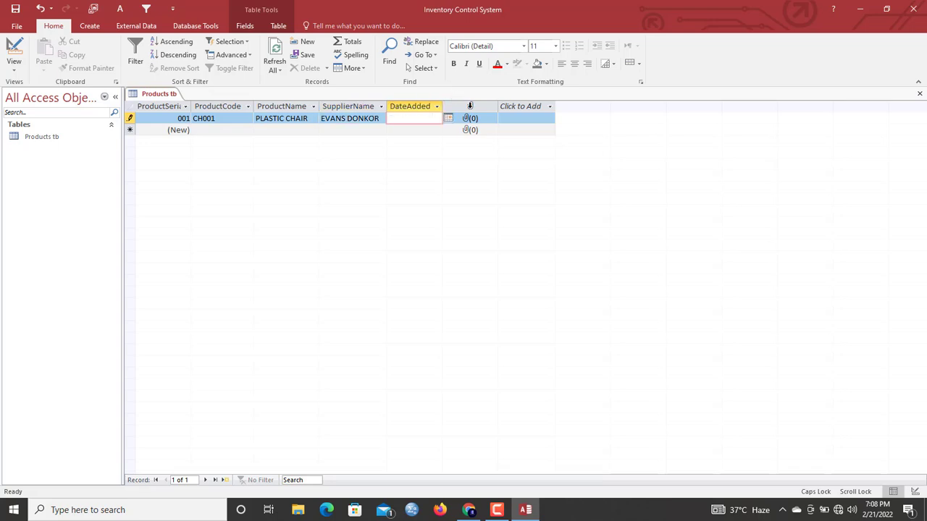
left_click(448, 118)
left_click(407, 211)
left_click(220, 131)
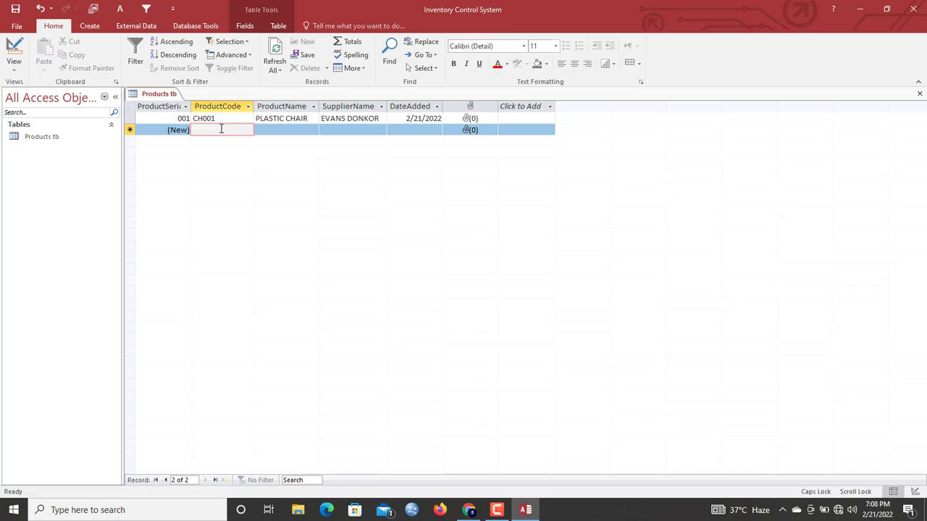
Start the second product record with the product code WD231 and the product name WOODEN CHAIR.
mouse_move(497, 511)
type("WD23")
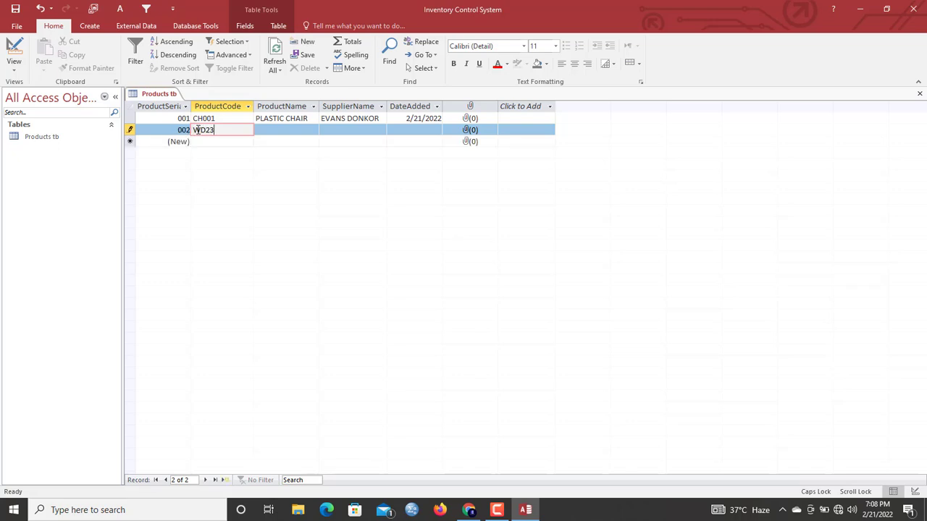
type("1")
key("Tab")
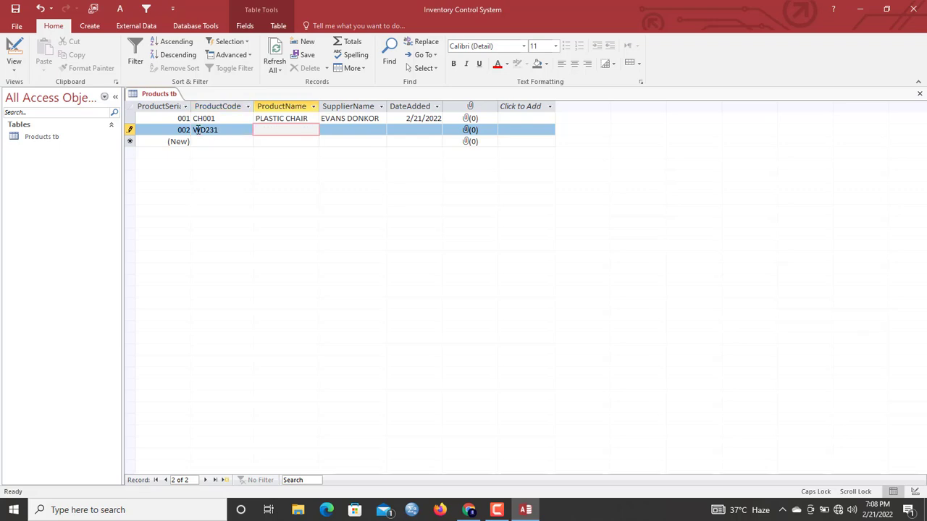
type("WOODEN CHAIR")
key("Tab")
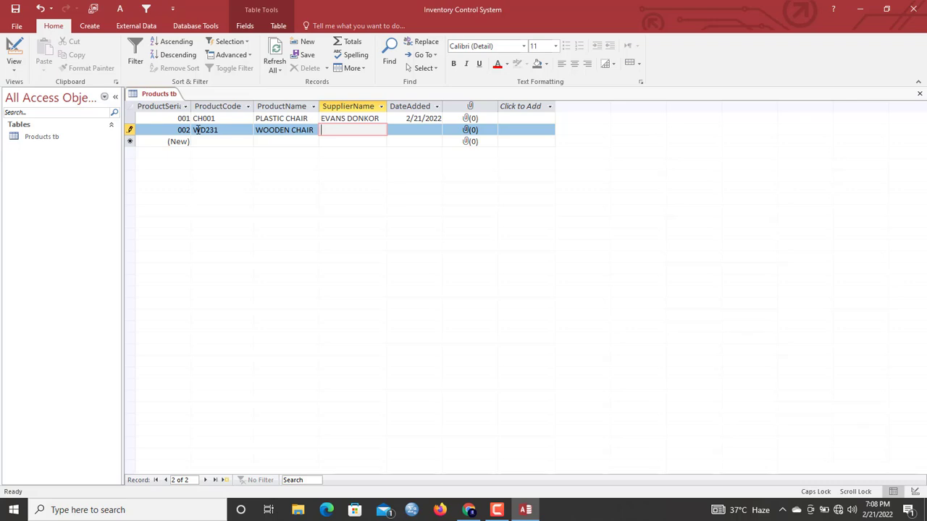
Complete the WOODEN CHAIR record with the supplier's full name and the date added 2/16/2022.
type("SAMUEL ARHIN")
key("Tab")
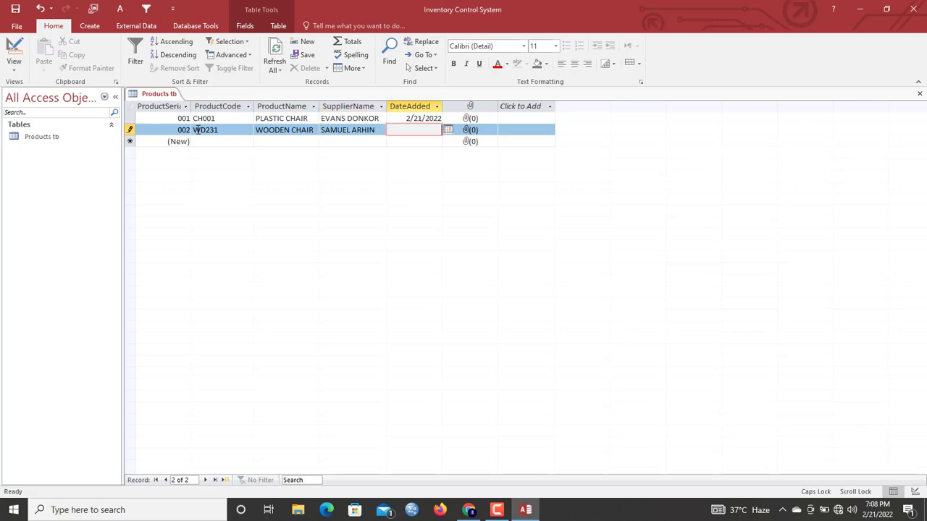
left_click(448, 130)
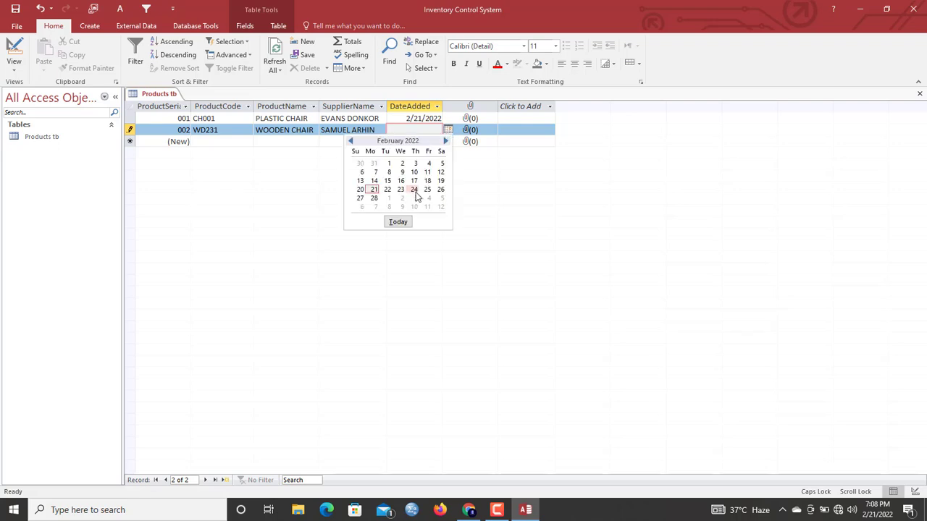
left_click(415, 193)
left_click(448, 130)
left_click(400, 180)
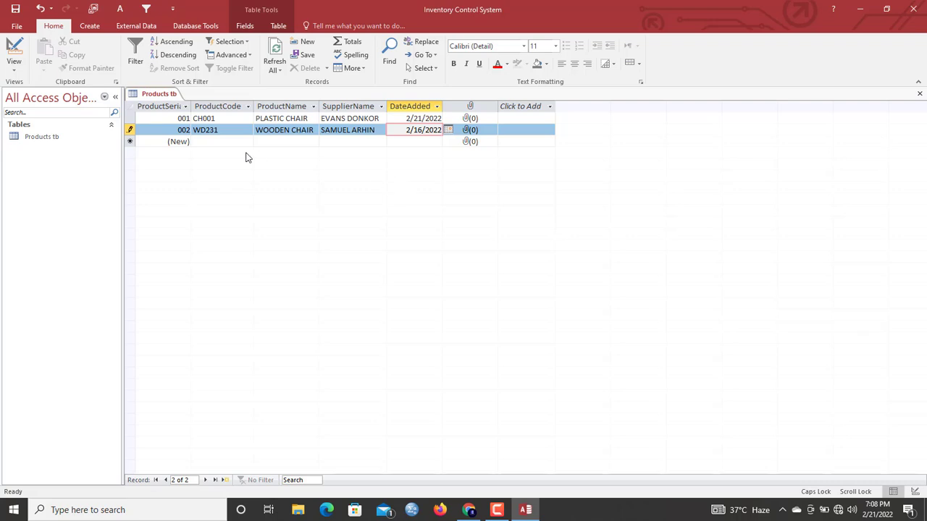
Start a third product record with the product code 30021.
left_click(210, 141)
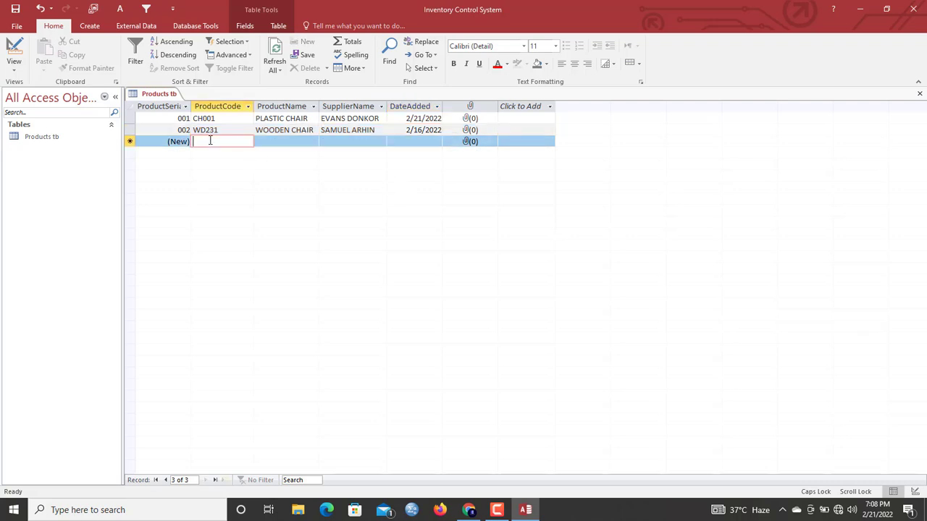
type("300")
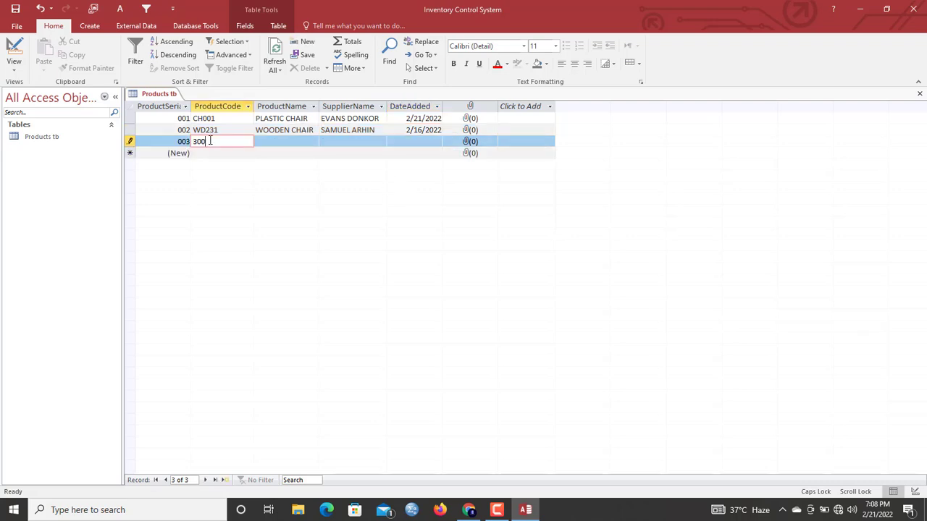
type("21")
key("Tab")
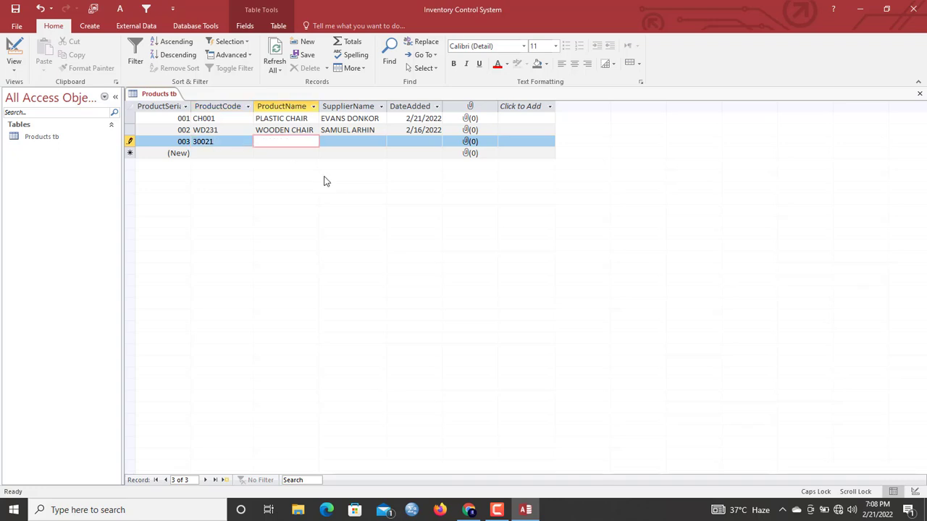
left_click(497, 509)
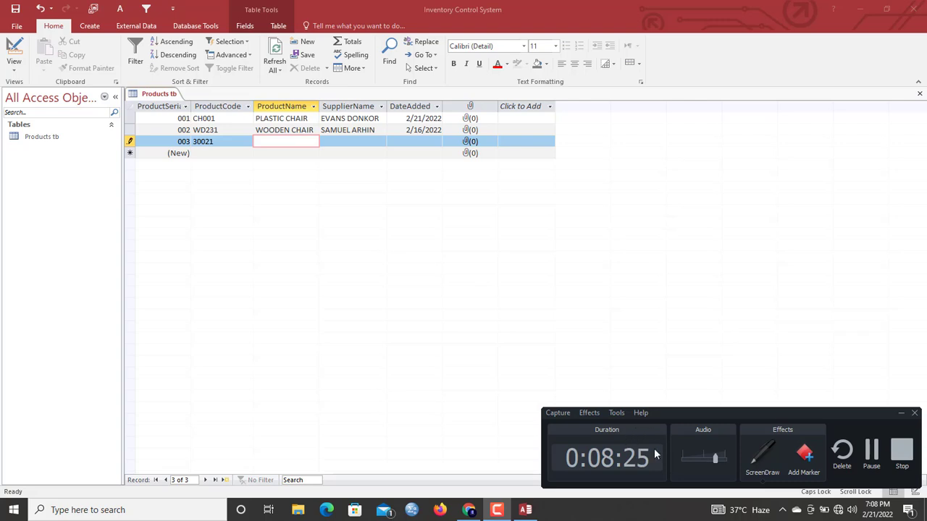
left_click(871, 453)
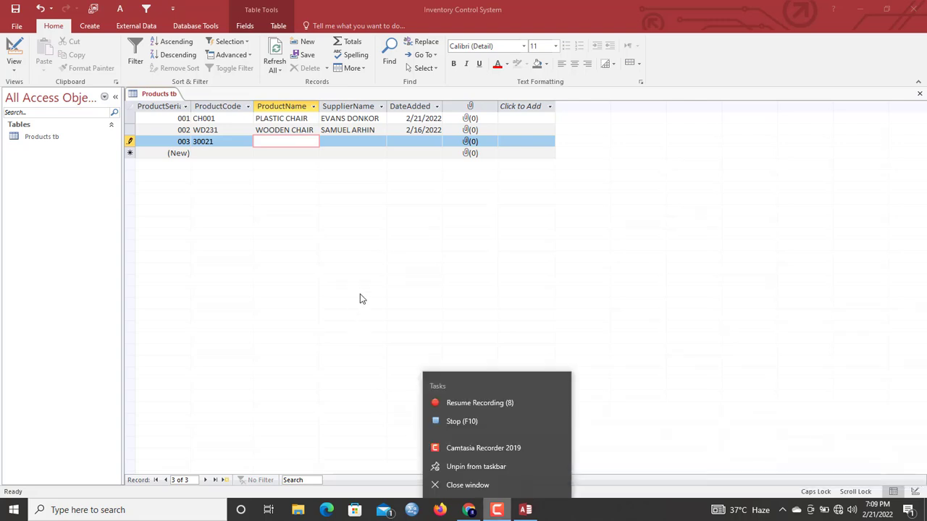
left_click(363, 245)
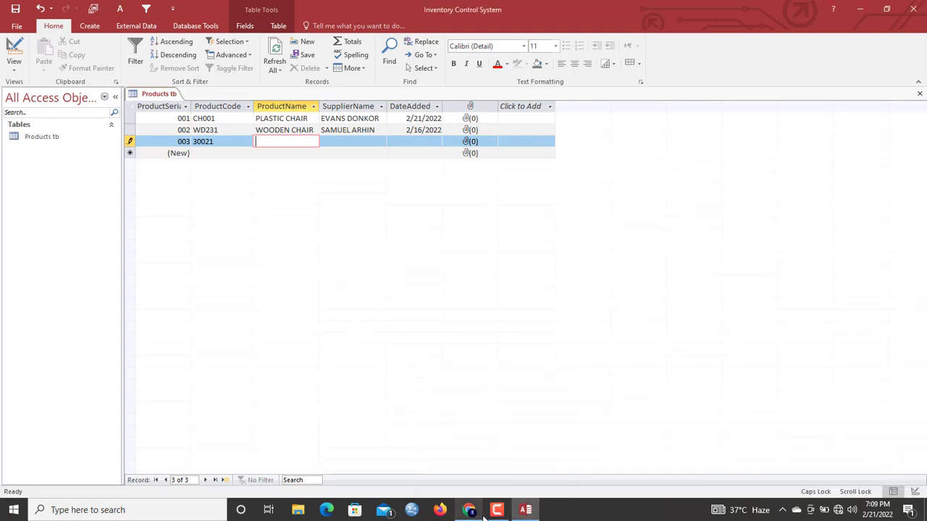
Start a fourth product record with the product code CP900.
left_click(203, 154)
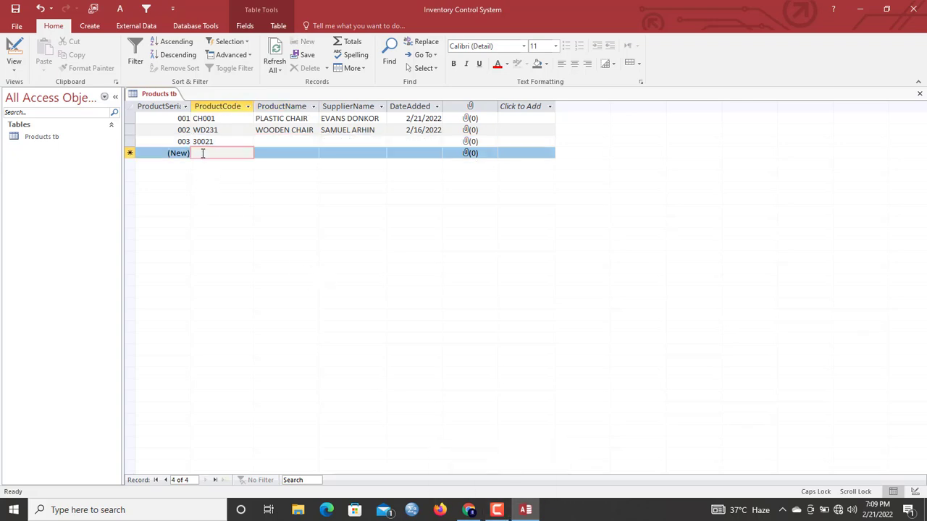
type("CP00")
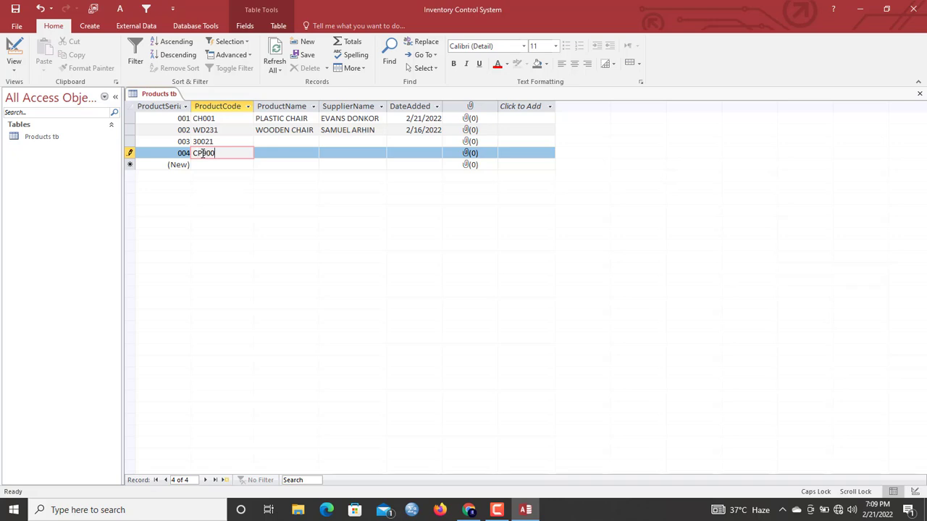
key("Tab")
Fill in the third record with the product name TABLETS and the date added 2/21/2022, leaving the supplier blank.
left_click(284, 141)
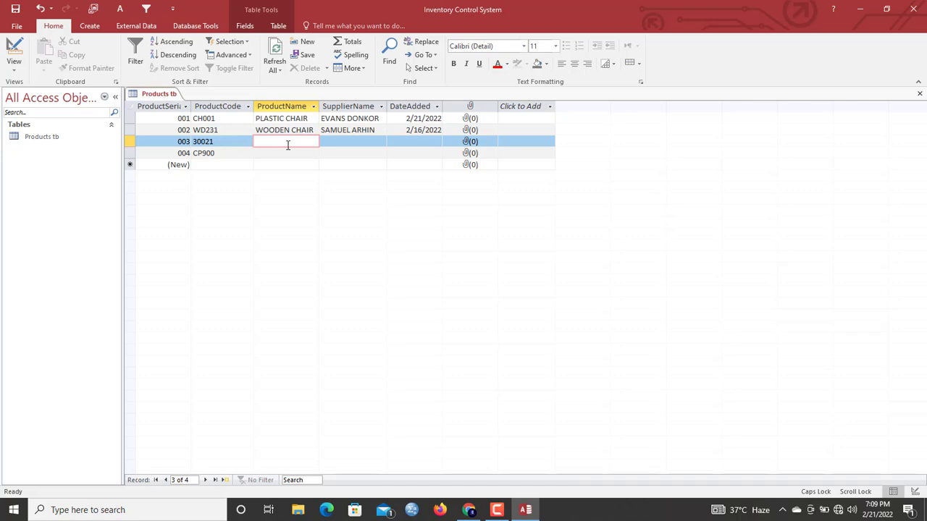
type("TABLETS")
key("Tab")
key("Tab")
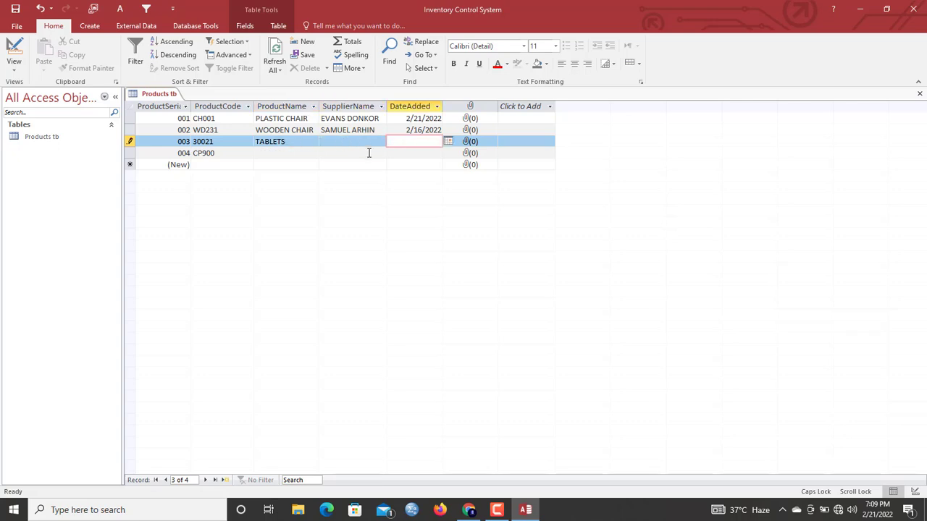
left_click(448, 142)
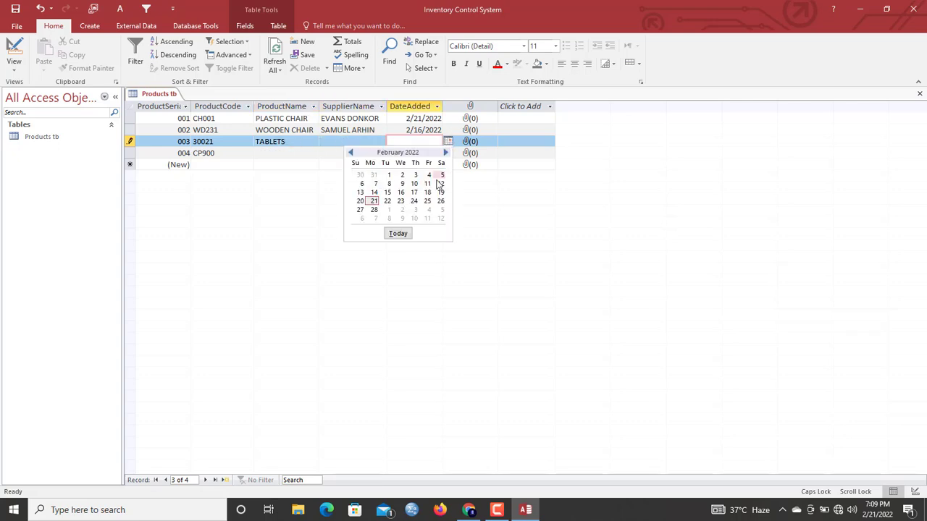
left_click(400, 233)
Fill in the fourth record with the product name SYSTEM UNITS and the date added 2/16/2022, leaving the supplier blank.
left_click(264, 154)
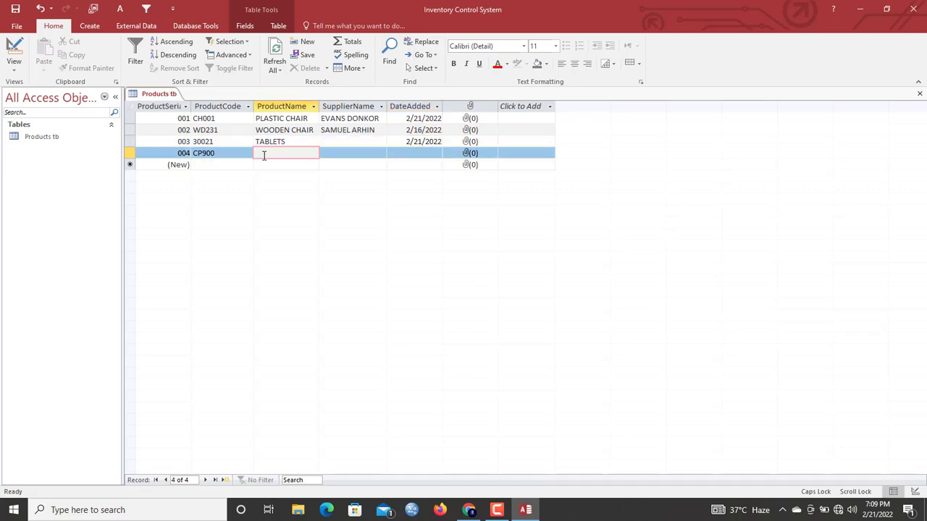
type("SYSTEM UNITS")
key("Tab")
key("Tab")
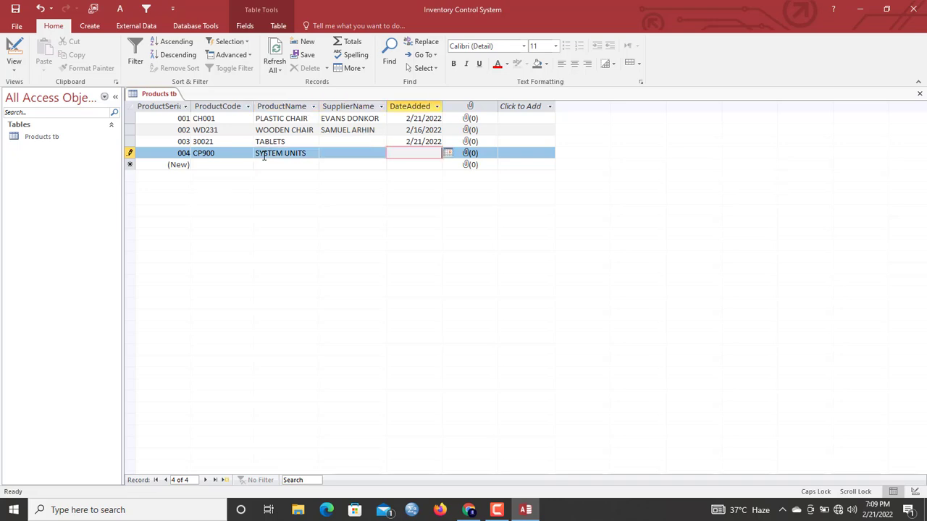
left_click(448, 153)
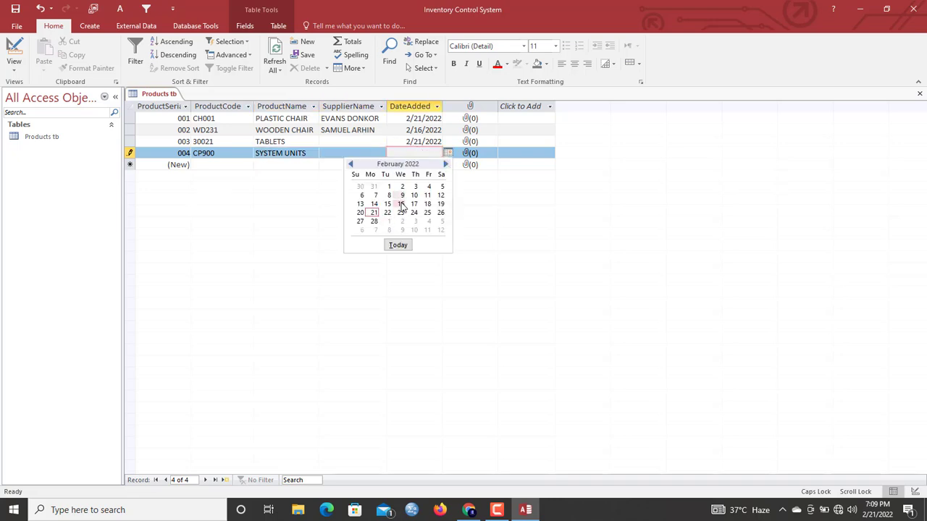
left_click(400, 204)
left_click(322, 144)
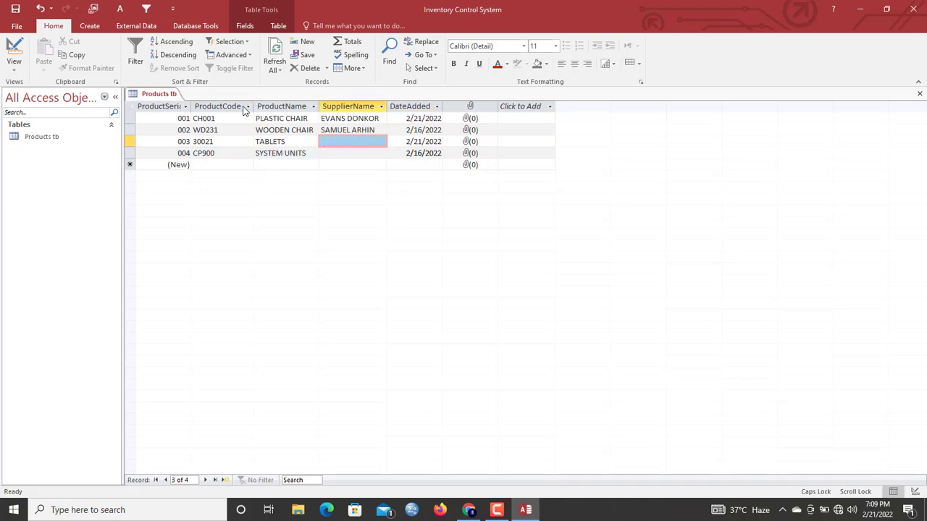
left_click(211, 104)
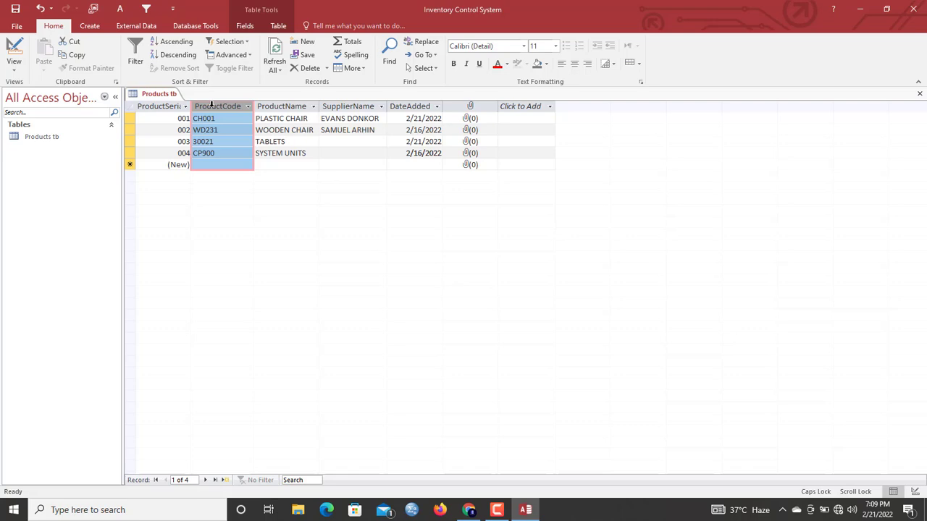
left_click(206, 153)
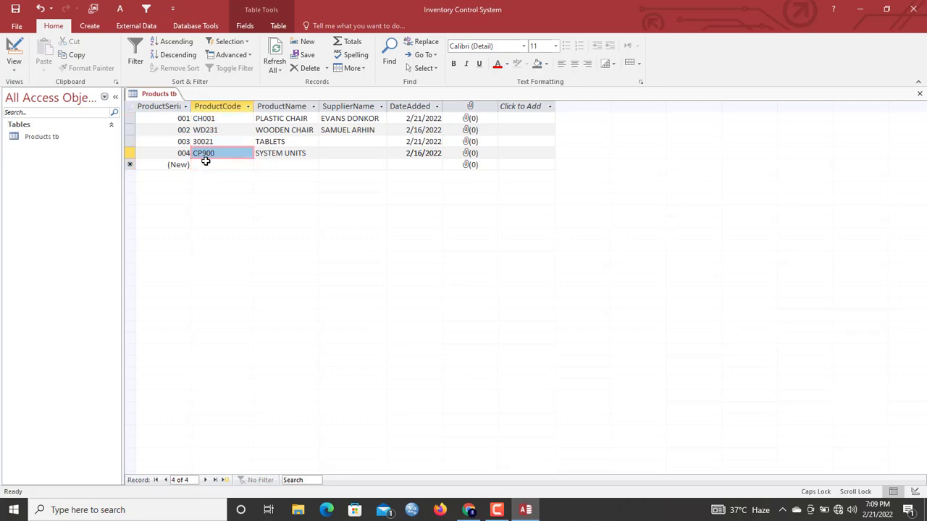
left_click(207, 168)
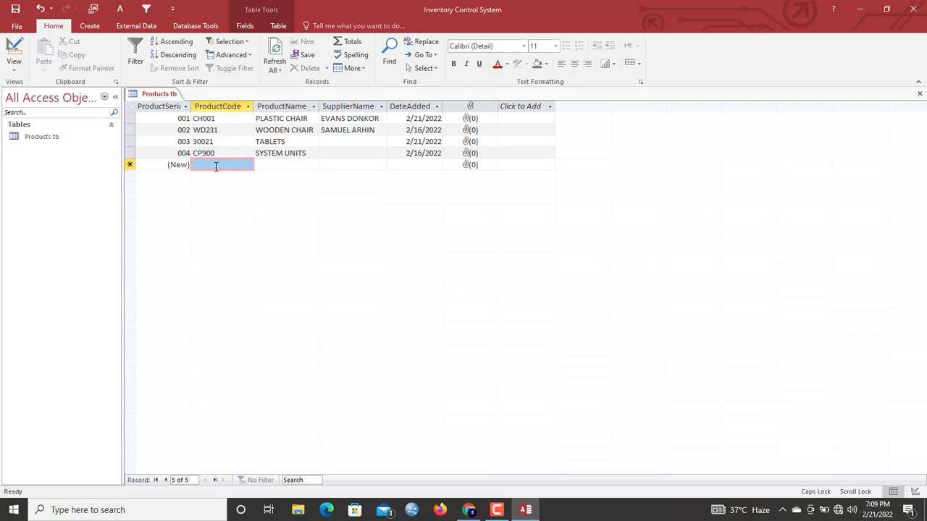
left_click(215, 167)
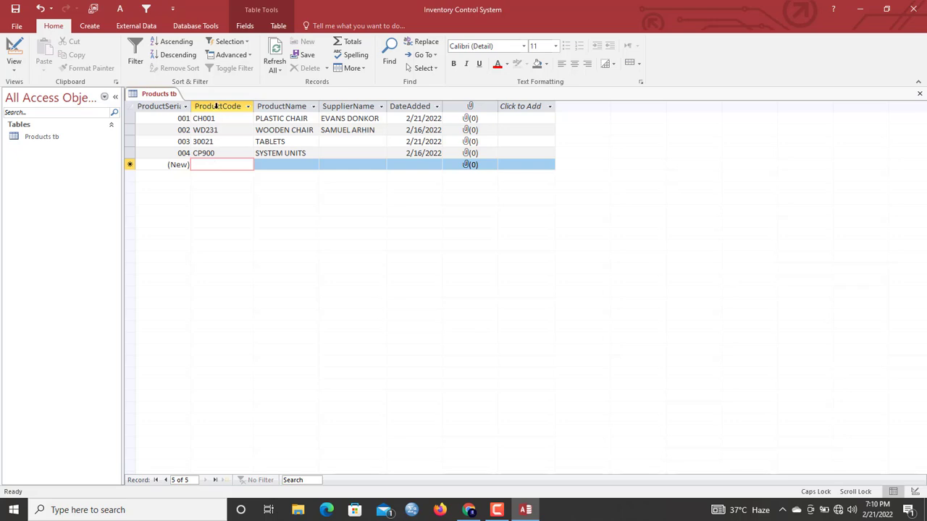
Make the ProductCode field required and unique.
left_click(224, 103)
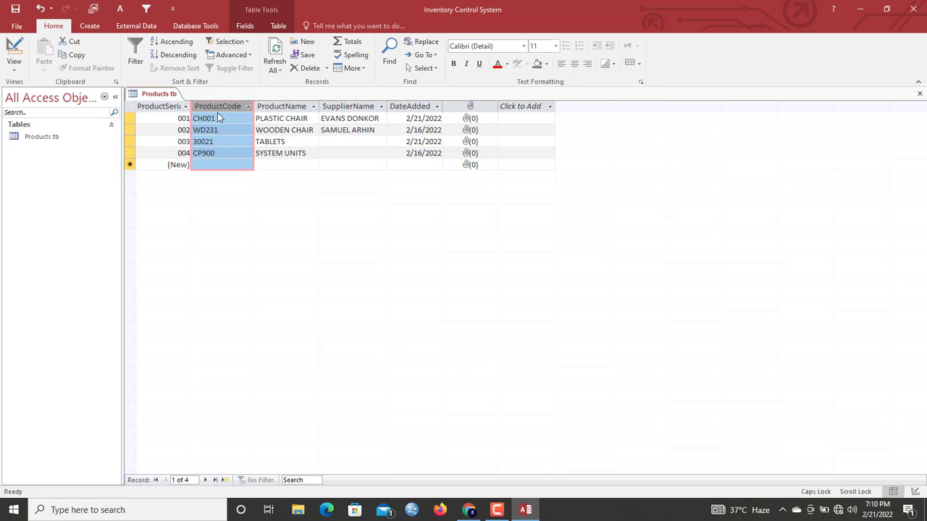
left_click(245, 26)
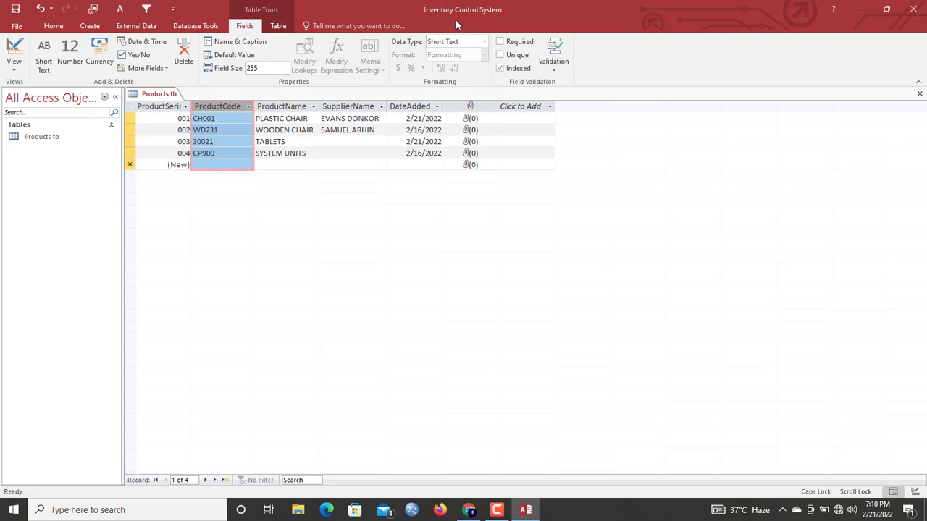
left_click(500, 42)
left_click(500, 54)
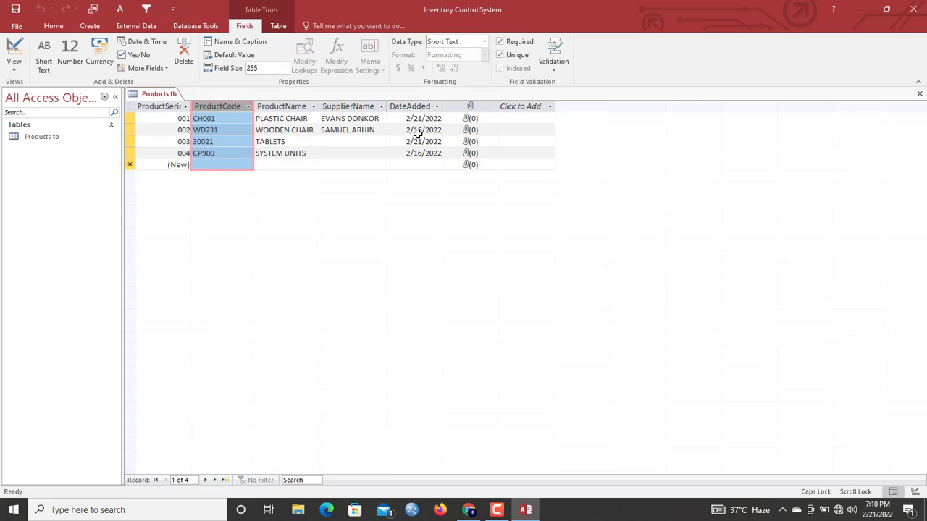
Start a fifth product record with the product code 4200.
left_click(228, 161)
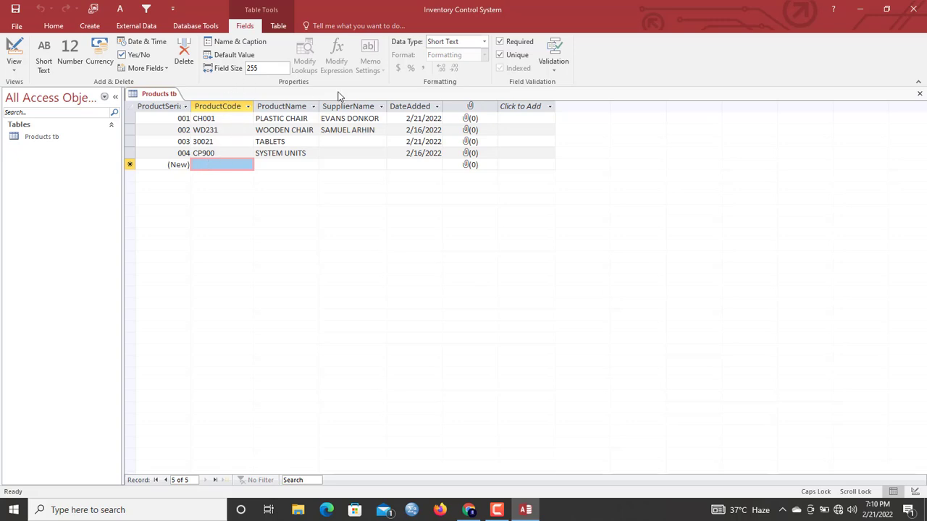
left_click(214, 165)
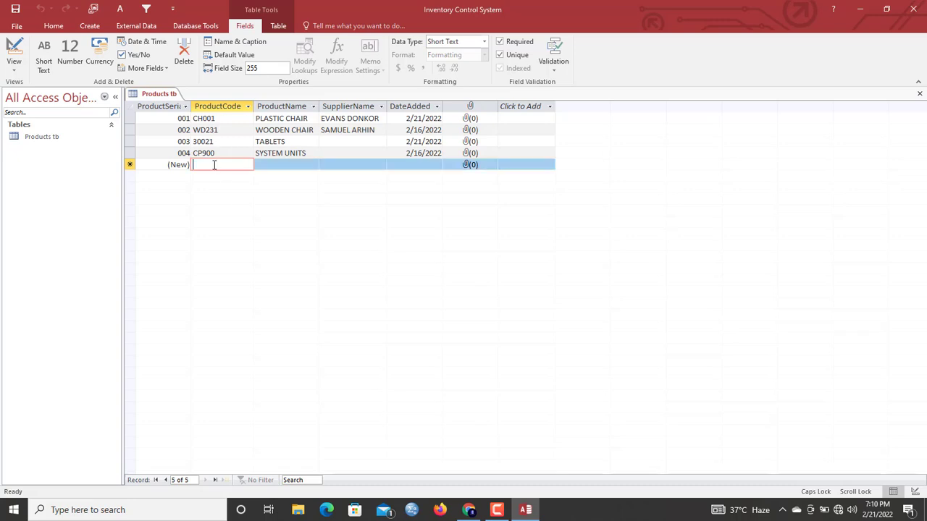
type("42")
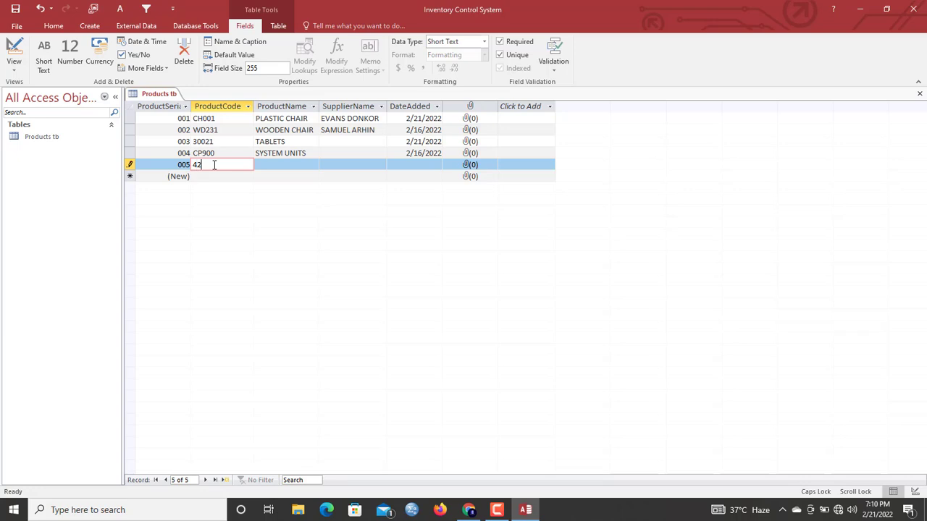
type("00")
key("Tab")
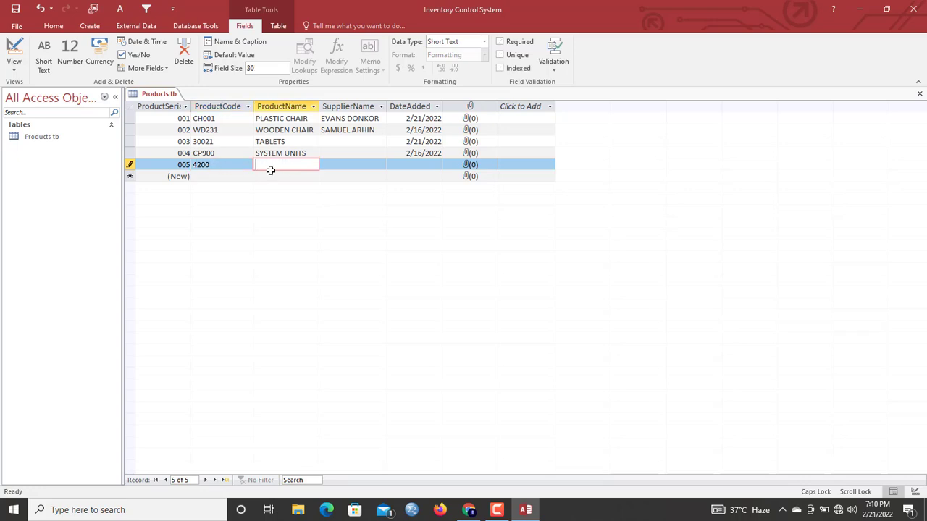
Fill in the fifth record with the product name KEYBOARDS and the date added 2/21/2022, leaving the supplier blank.
type("KEYBOARDAS")
key("Tab")
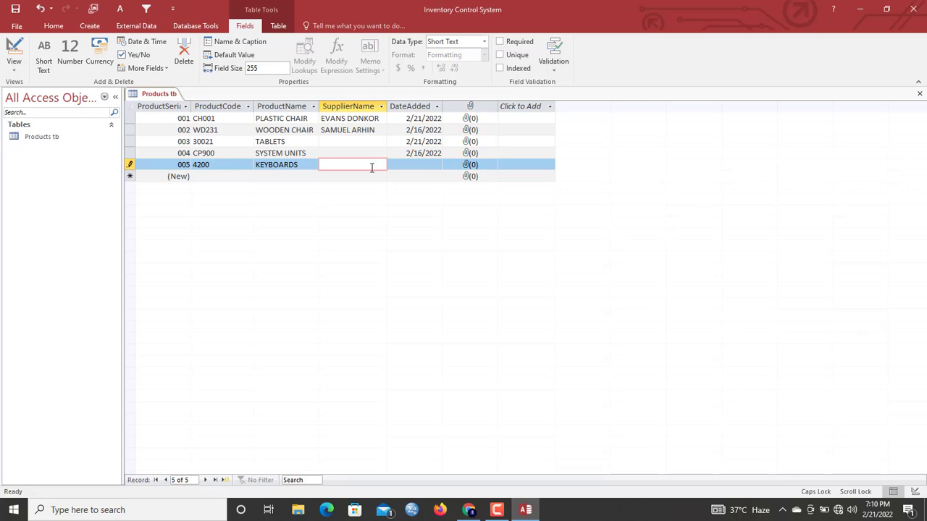
key("Tab")
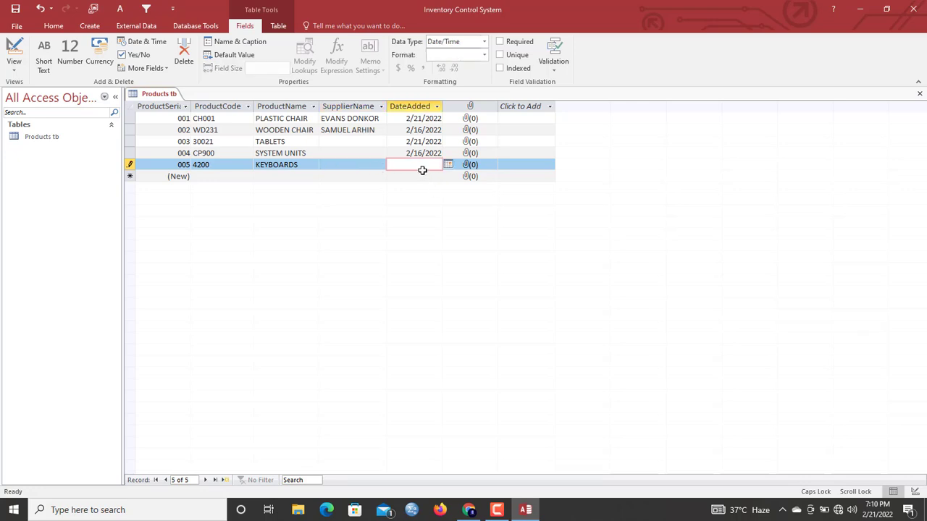
left_click(449, 165)
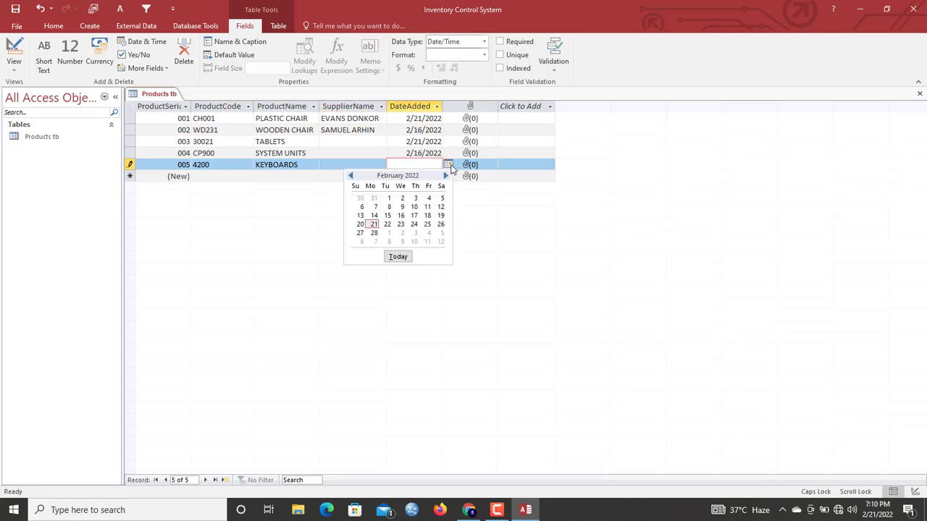
left_click(399, 255)
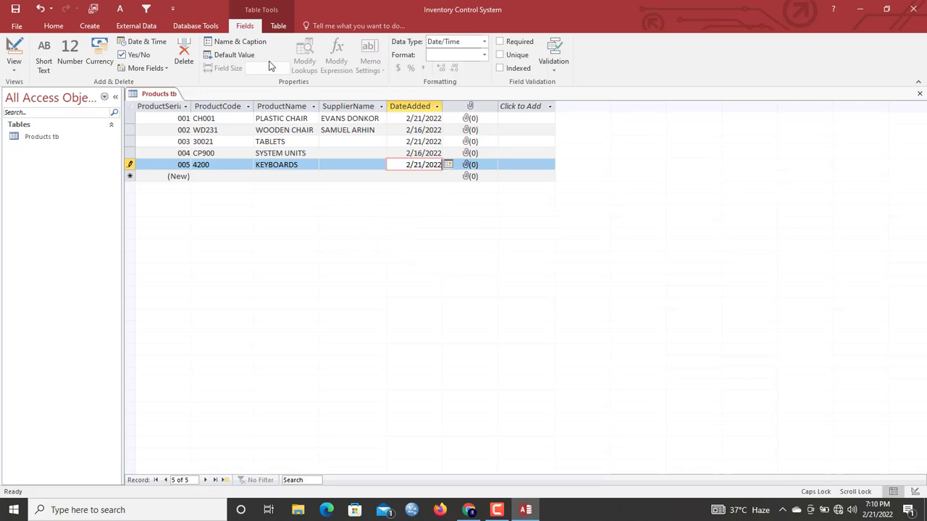
left_click(207, 173)
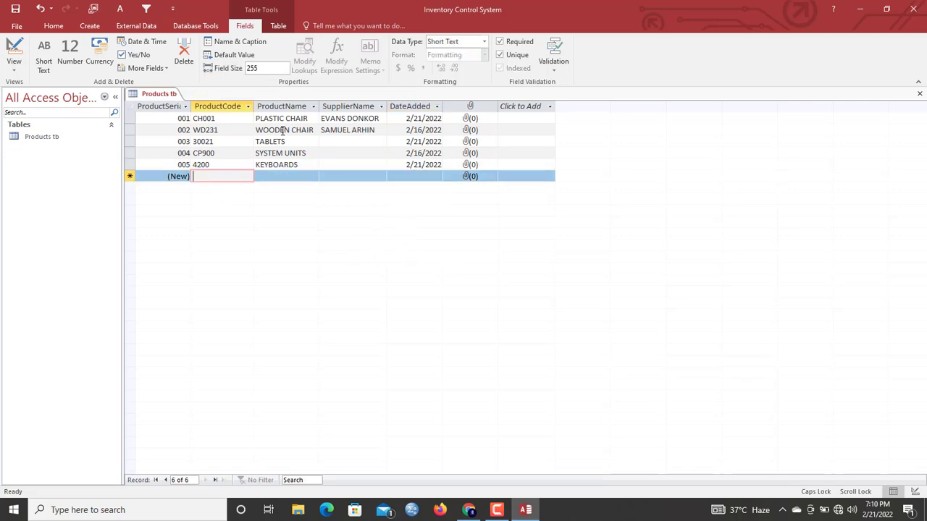
Close the Products tb table.
right_click(175, 95)
key("Escape")
right_click(168, 94)
left_click(185, 105)
right_click(174, 96)
left_click(177, 101)
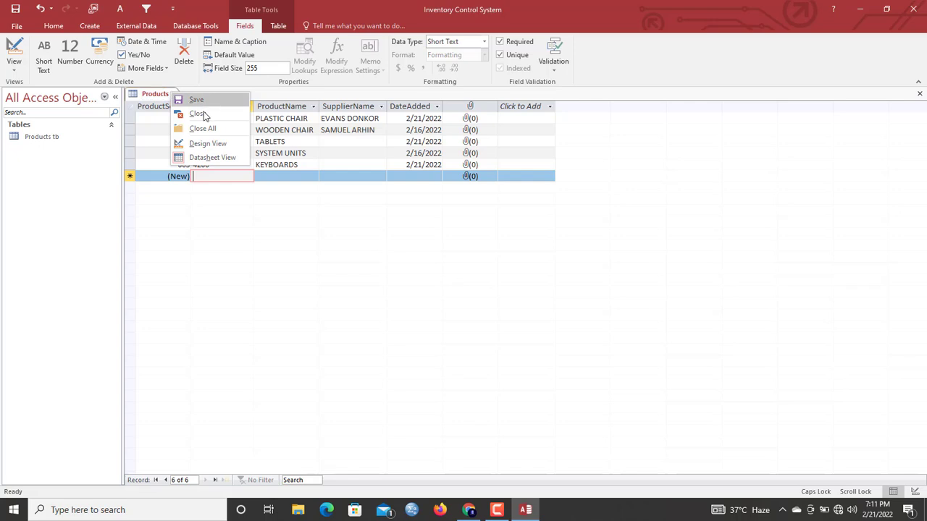
left_click(213, 127)
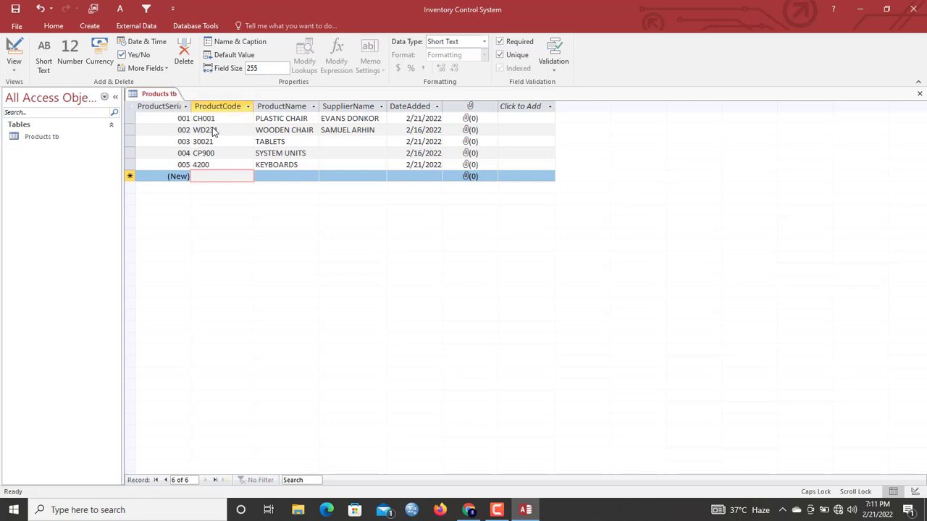
Reopen the Products tb table to check its stored records, and close it again.
left_click(44, 136)
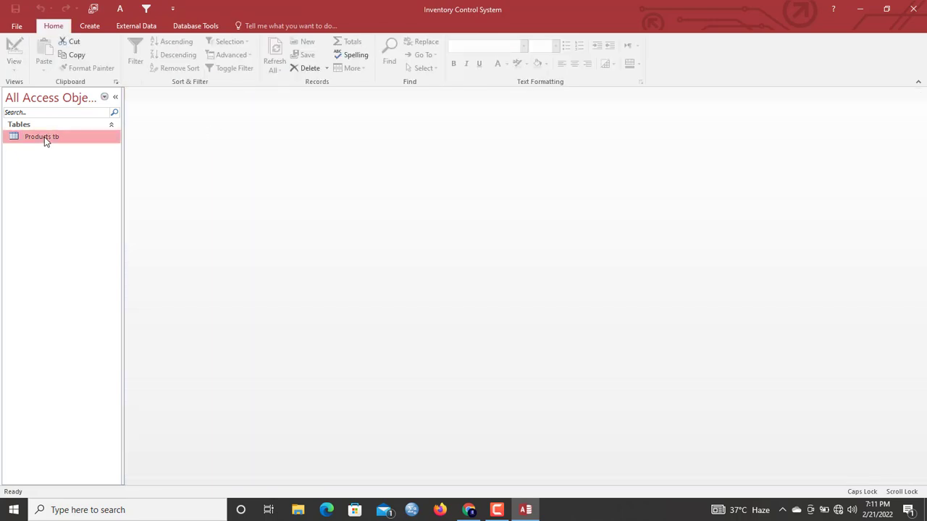
double_click(68, 136)
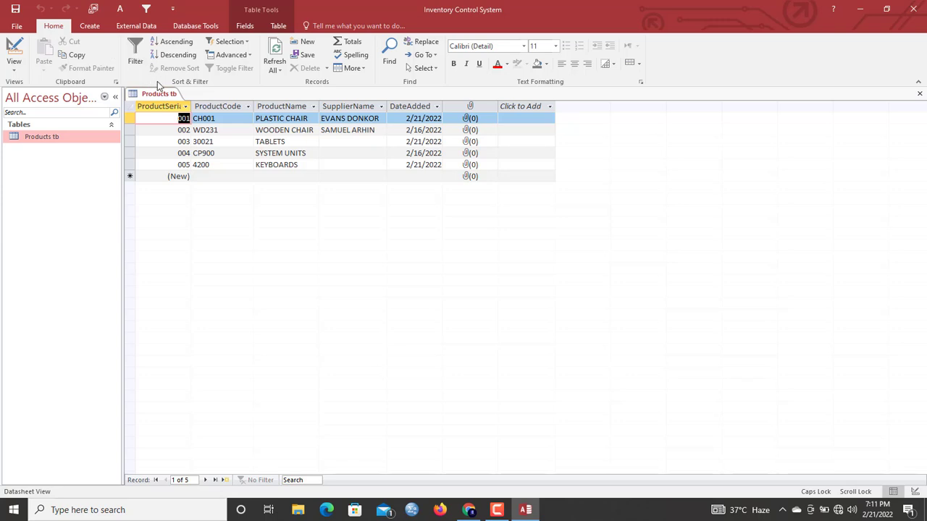
left_click(170, 94)
right_click(170, 94)
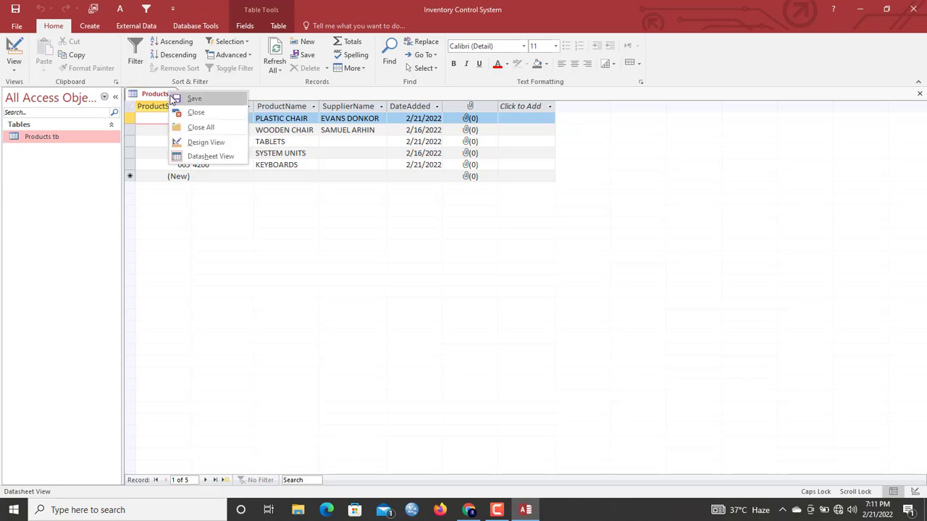
left_click(175, 98)
right_click(168, 98)
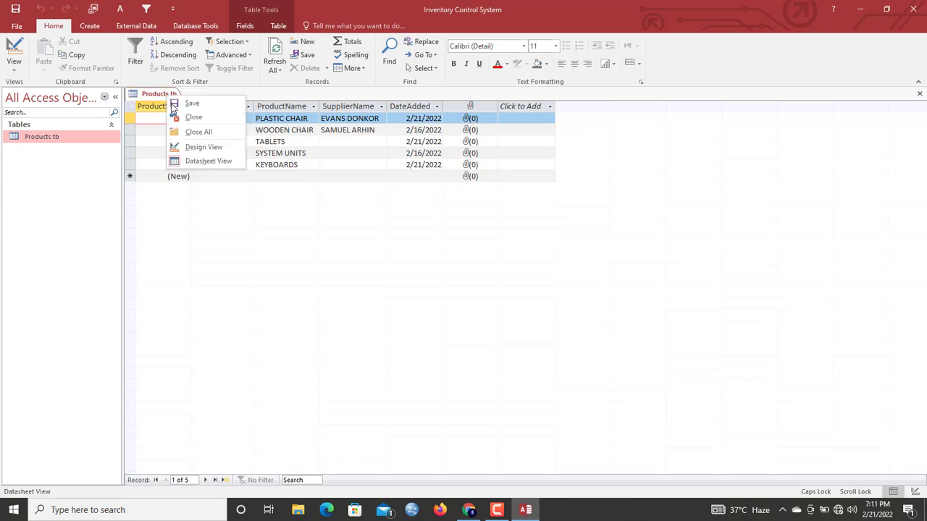
left_click(186, 118)
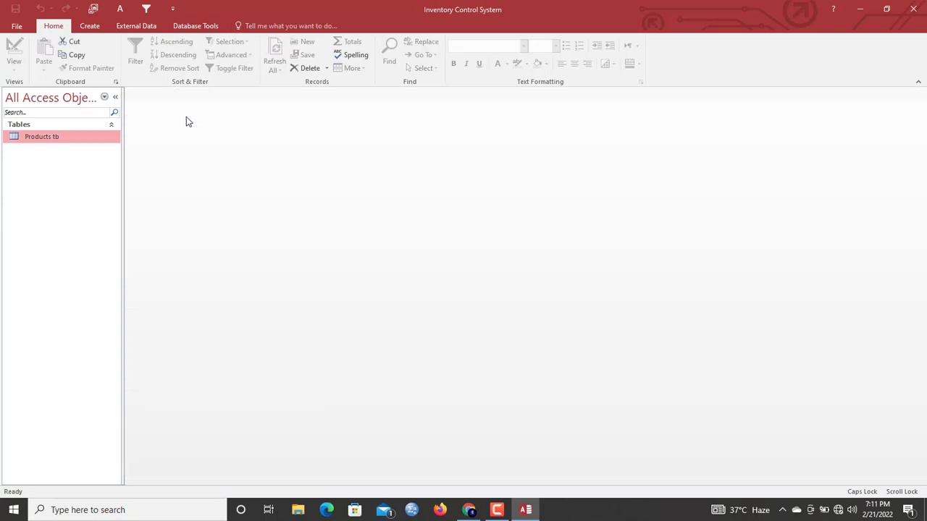
Create a new table in Design View and add a StockID field with the AutoNumber data type.
left_click(103, 28)
left_click(84, 55)
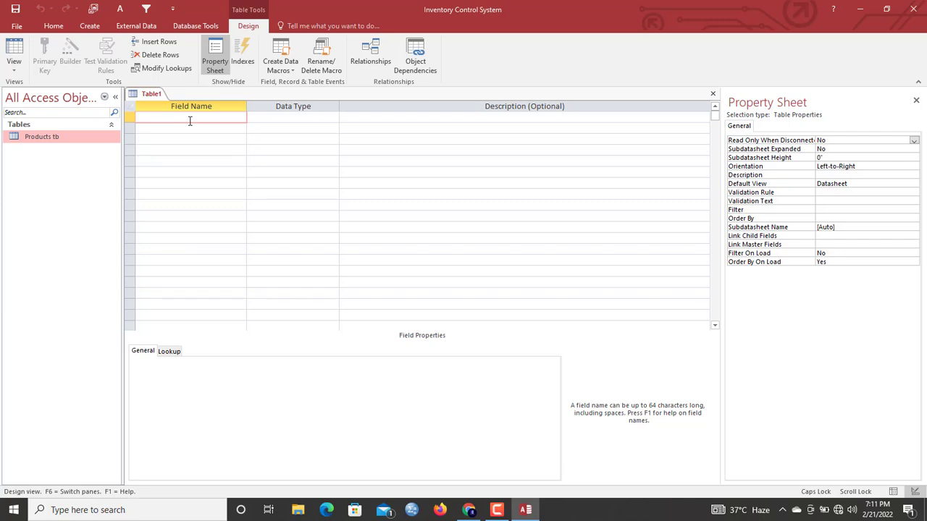
type("S")
key("Caps_Lock")
type("tockID")
key("Tab")
type("a")
key("Tab")
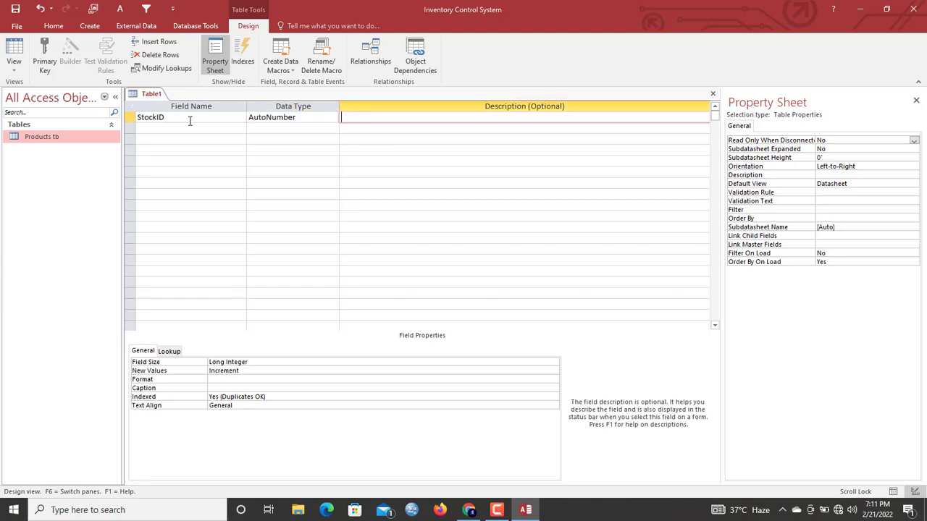
Make StockID the primary key of the new table.
left_click(129, 118)
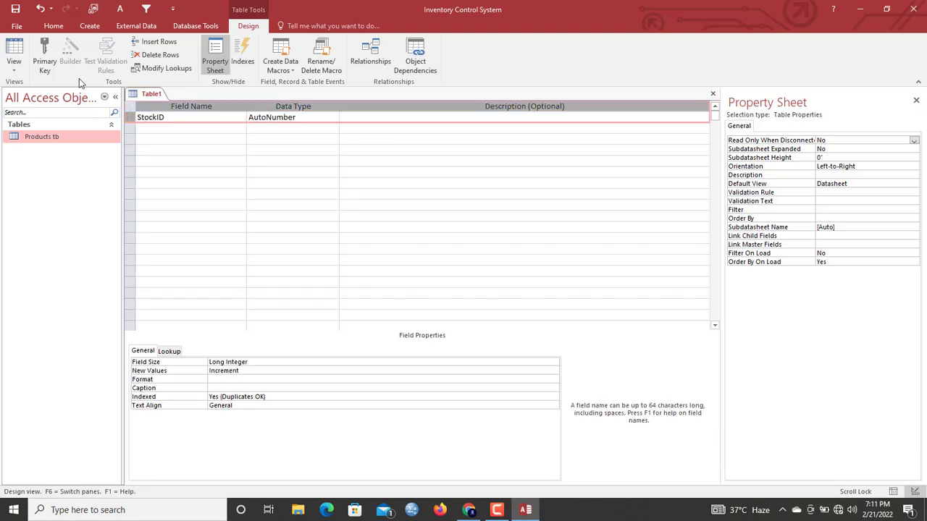
left_click(44, 54)
left_click(152, 128)
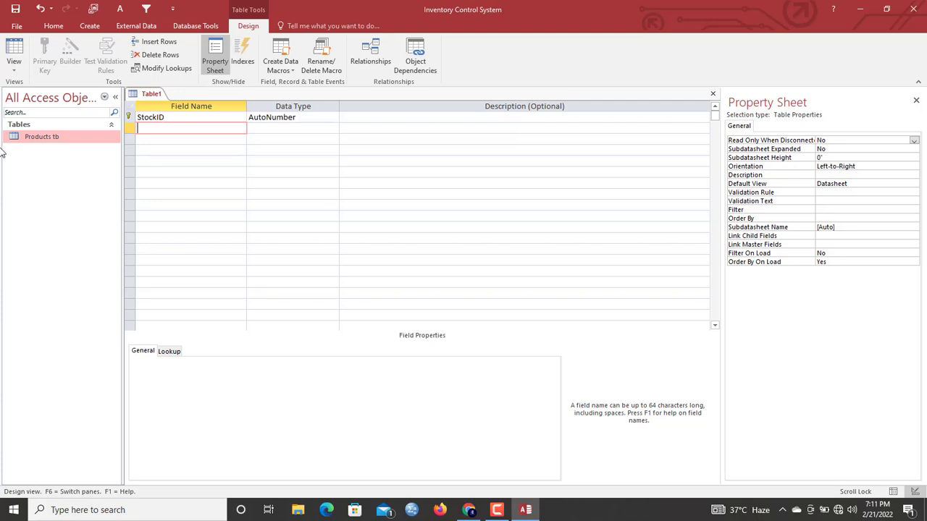
Review the columns of the Products tb datasheet and close it to return to the new table's design.
double_click(39, 140)
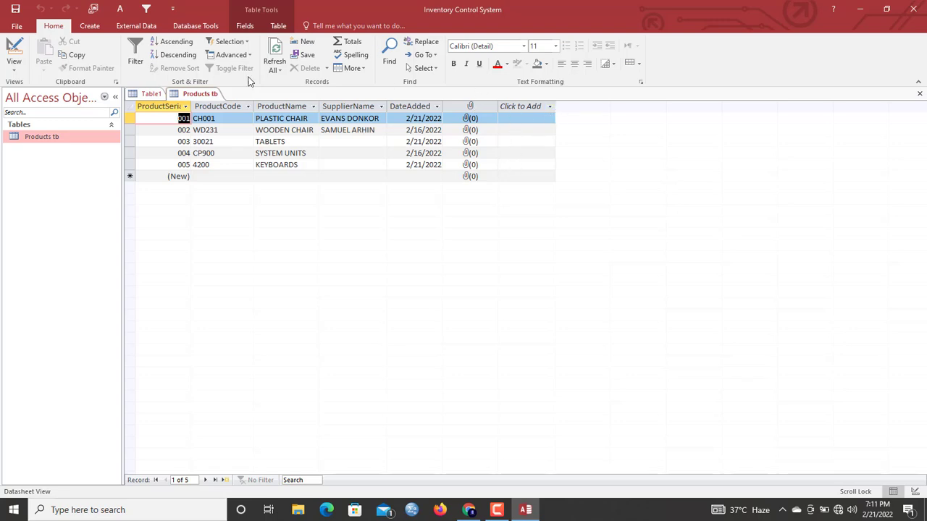
left_click(146, 94)
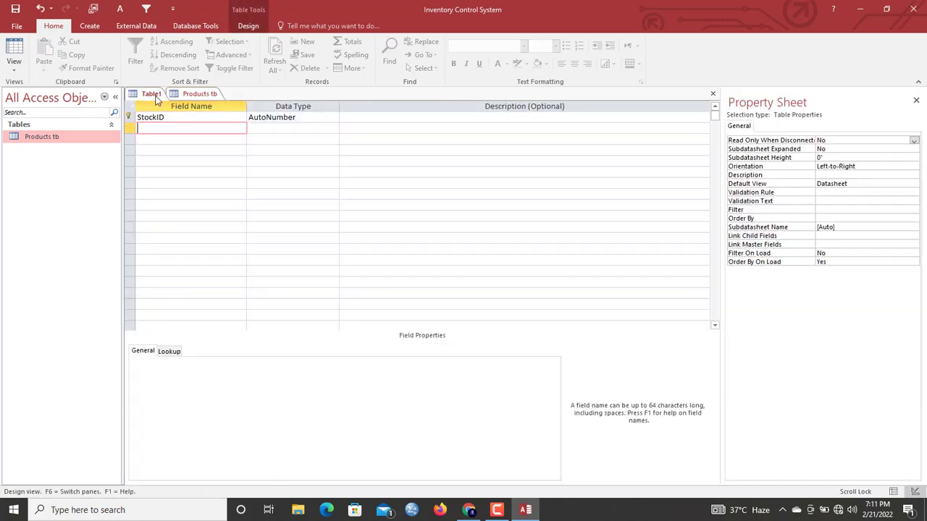
right_click(183, 100)
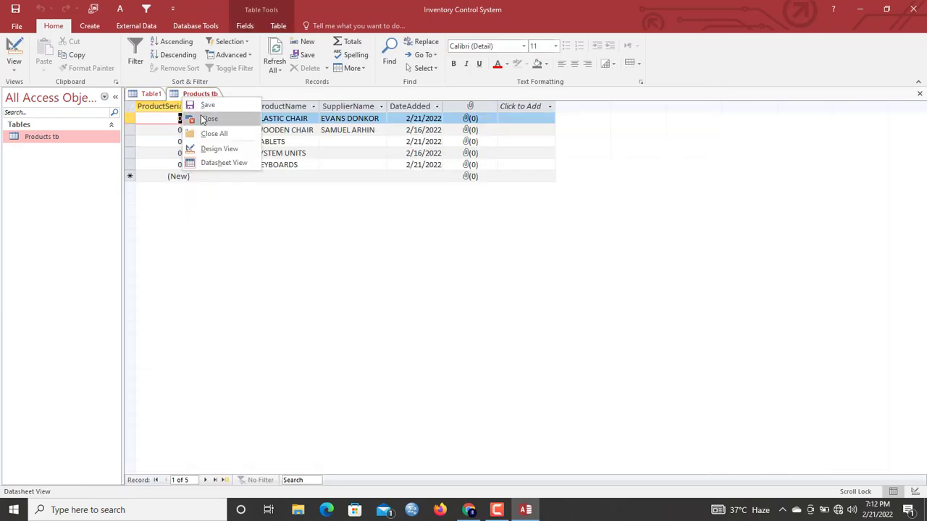
left_click(206, 118)
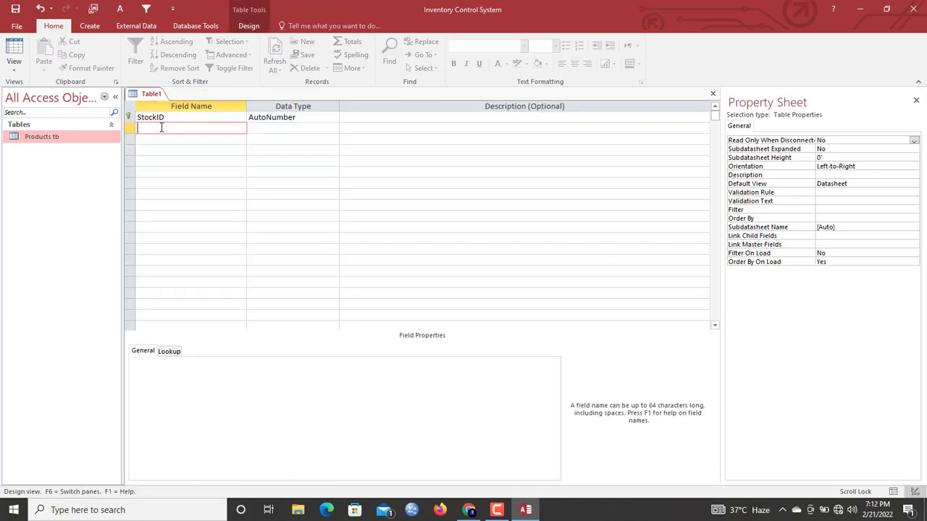
Add a ProductCode field with the Short Text data type below StockID.
type("ProductCoode")
key("BackSpace")
key("BackSpace")
key("BackSpace")
type("de")
key("Tab")
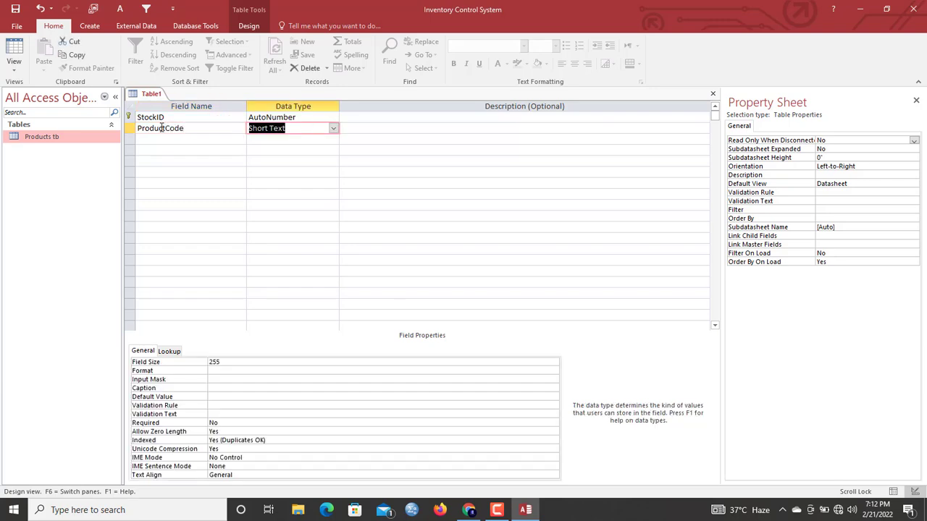
Check the data type and properties of ProductCode in the design of Products tb, and close that table.
right_click(71, 137)
left_click(101, 154)
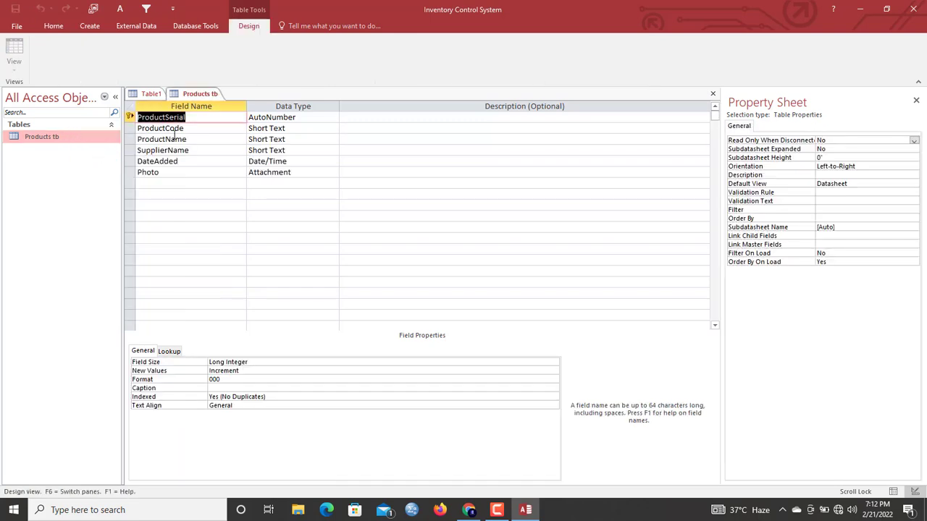
left_click(194, 128)
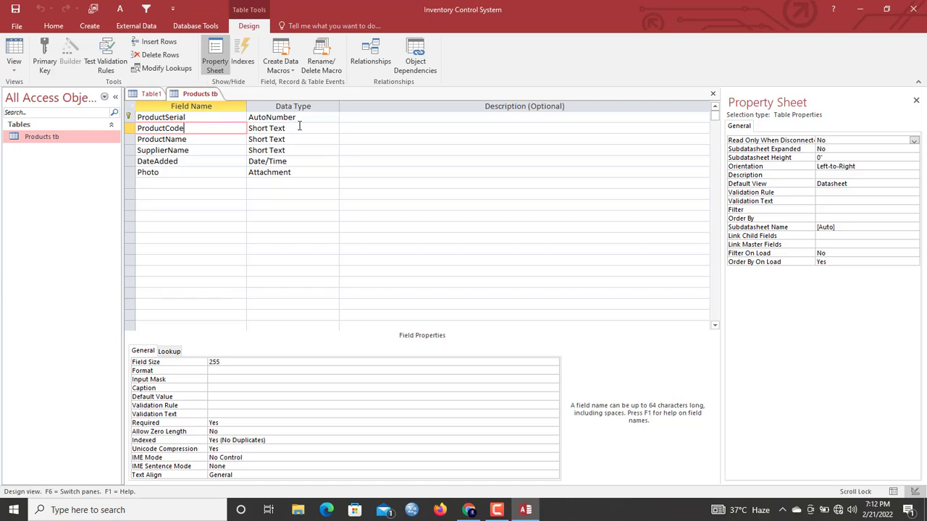
key("Tab")
right_click(192, 95)
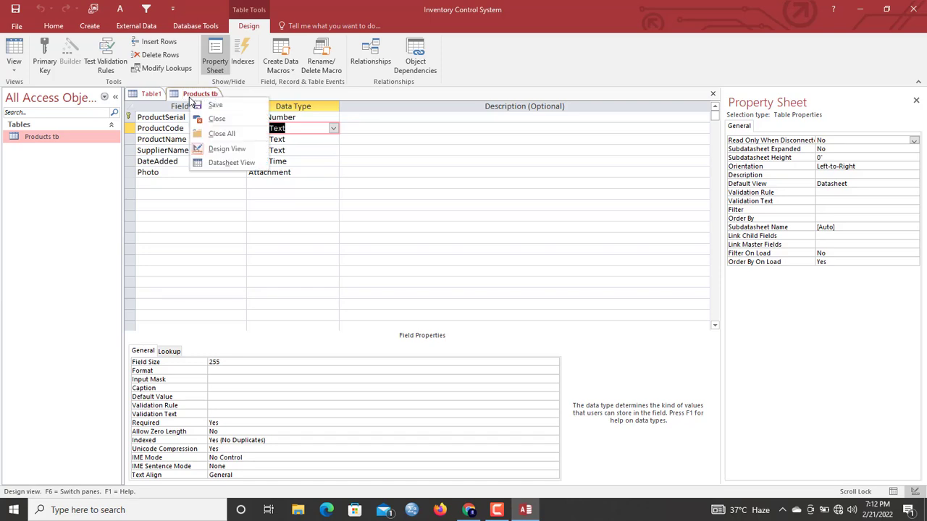
left_click(215, 119)
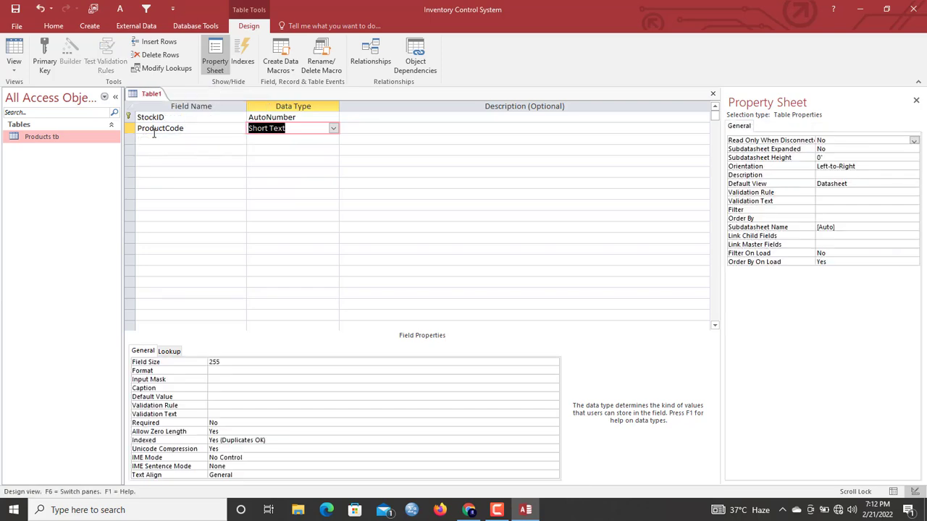
Add a StockDate field with the Date/Time data type below ProductCode.
left_click(151, 139)
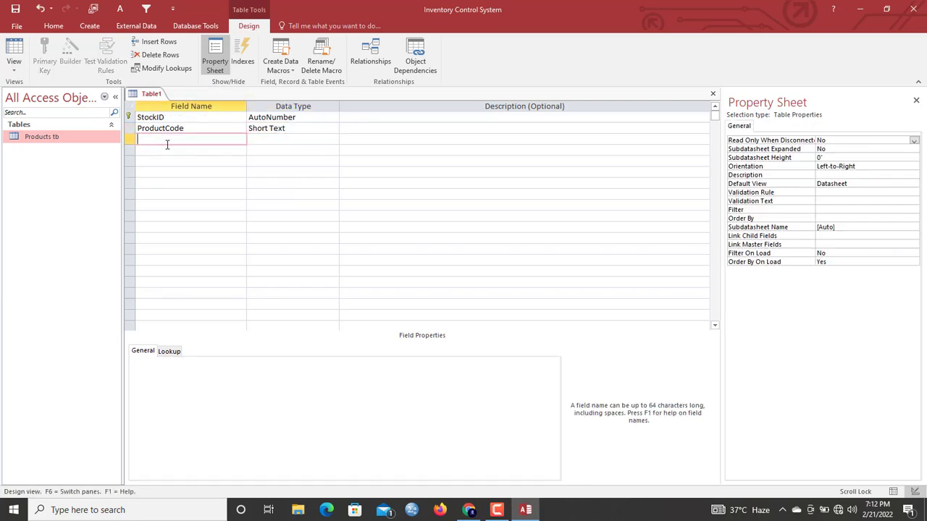
type("Date")
key("BackSpace")
key("BackSpace")
key("BackSpace")
key("BackSpace")
type("StockDa")
key("Tab")
type("date")
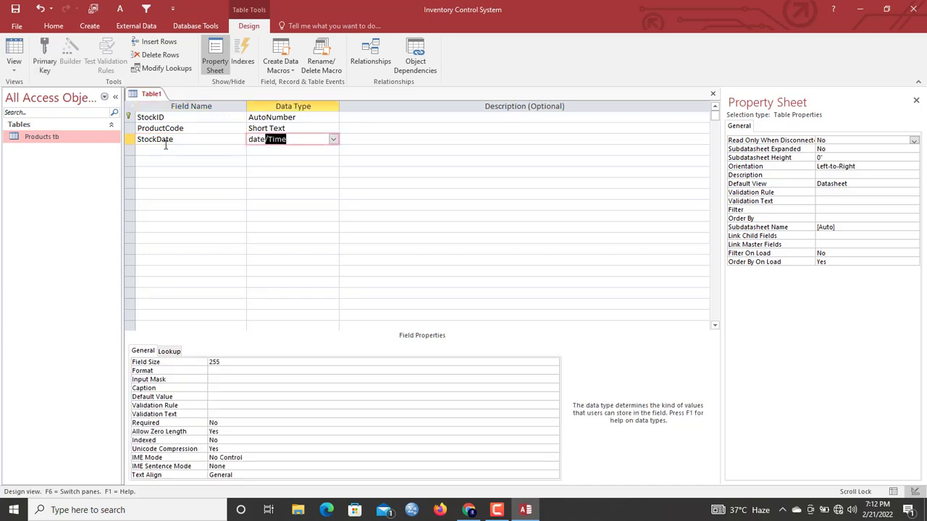
Add a StockTime field with the Date/Time data type below StockDate.
left_click(152, 149)
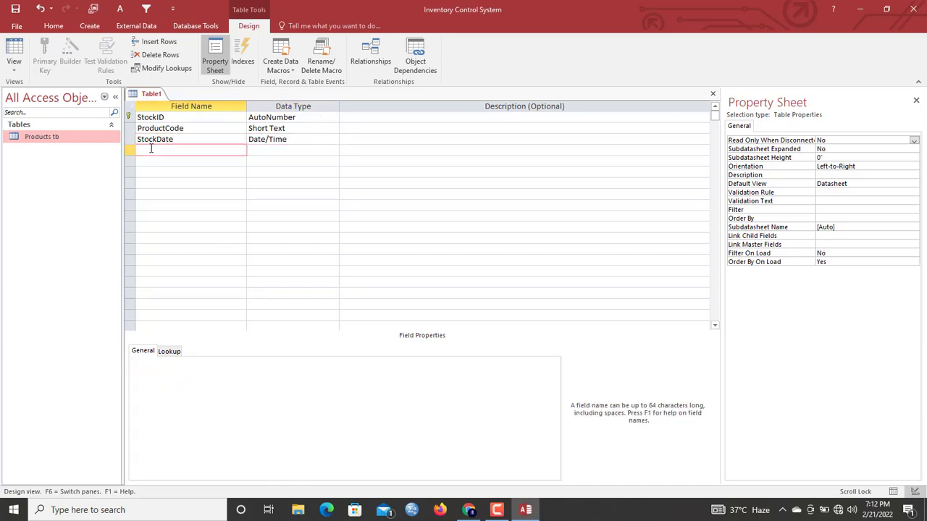
type("StockTime")
key("Tab")
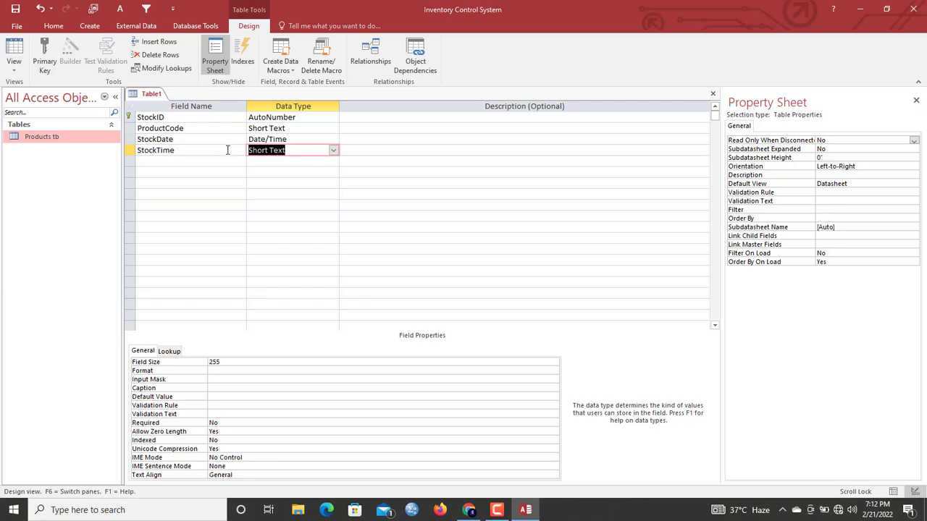
type("dat")
key("Tab")
Add a QuantityAdded field with the Number data type below StockTime.
left_click(171, 161)
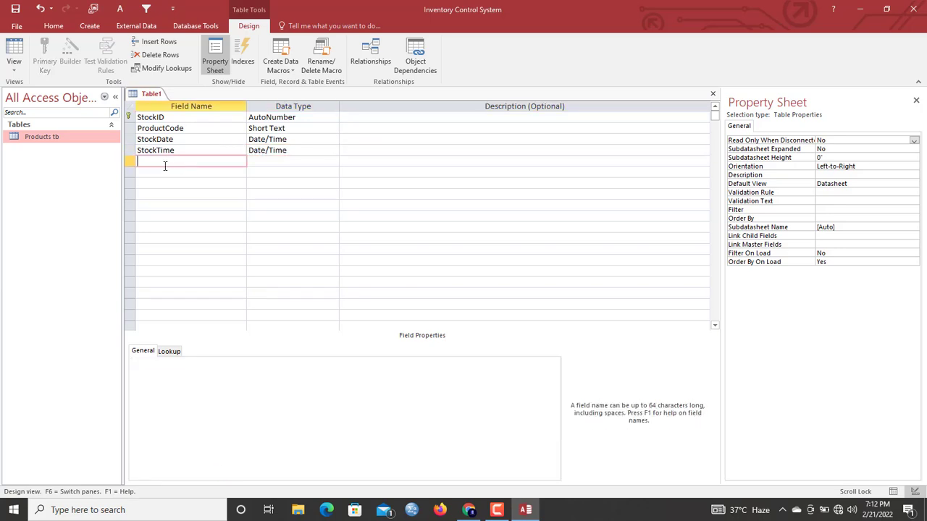
type("QuantityAdded")
key("Tab")
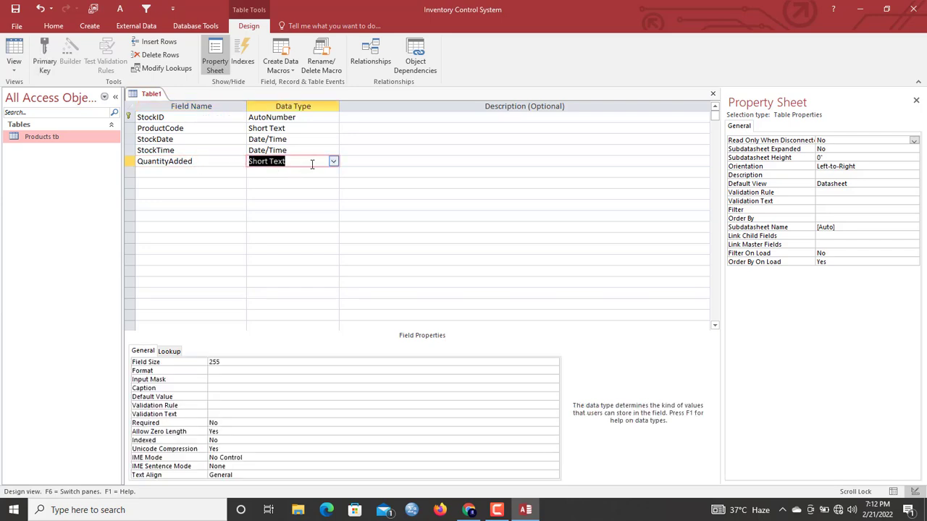
type("number")
key("Tab")
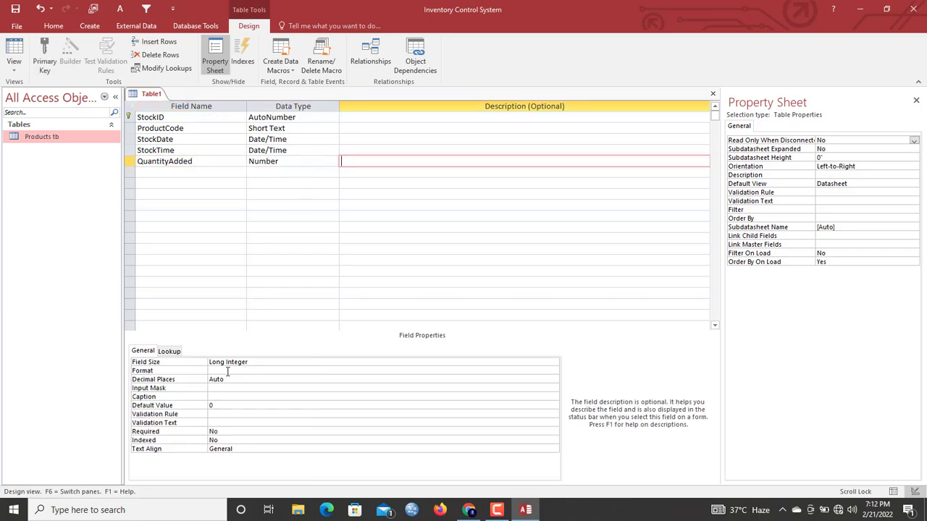
Give QuantityAdded the validation rule >0 and the validation text "Invalid Value entered as Quantity. Please Enter a positive value.".
left_click(218, 414)
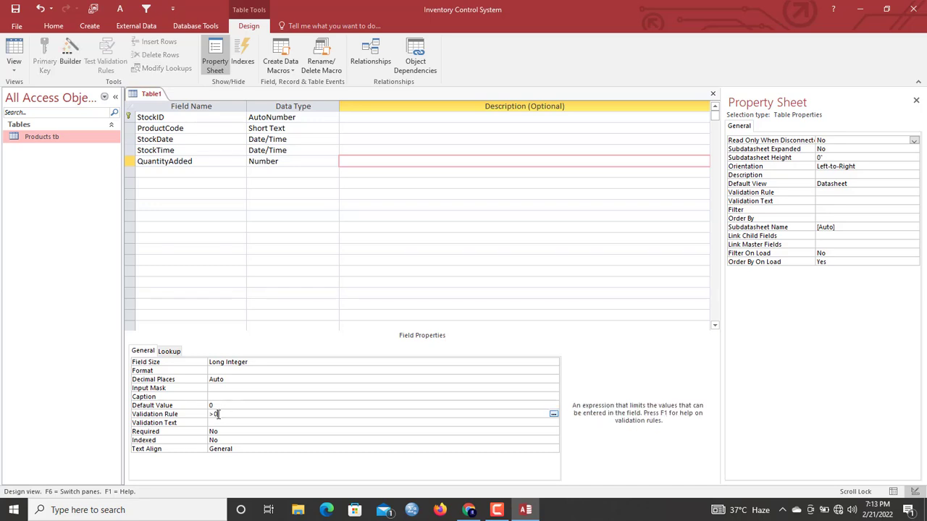
left_click(218, 423)
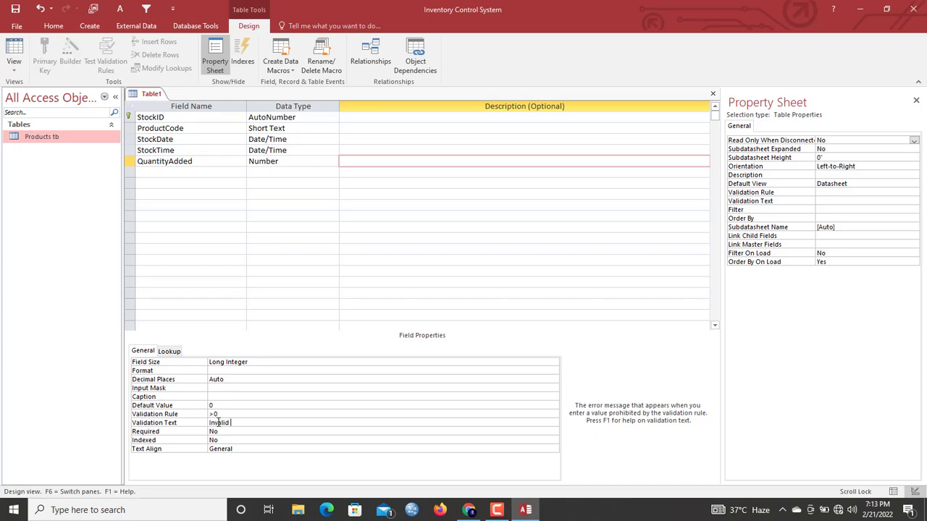
type("Invalid Qu")
key("BackSpace")
key("BackSpace")
type("Va")
type("antity. Pleasse ")
type("Eter")
key("BackSpace")
key("BackSpace")
key("BackSpace")
key("BackSpace")
type("Enter a ")
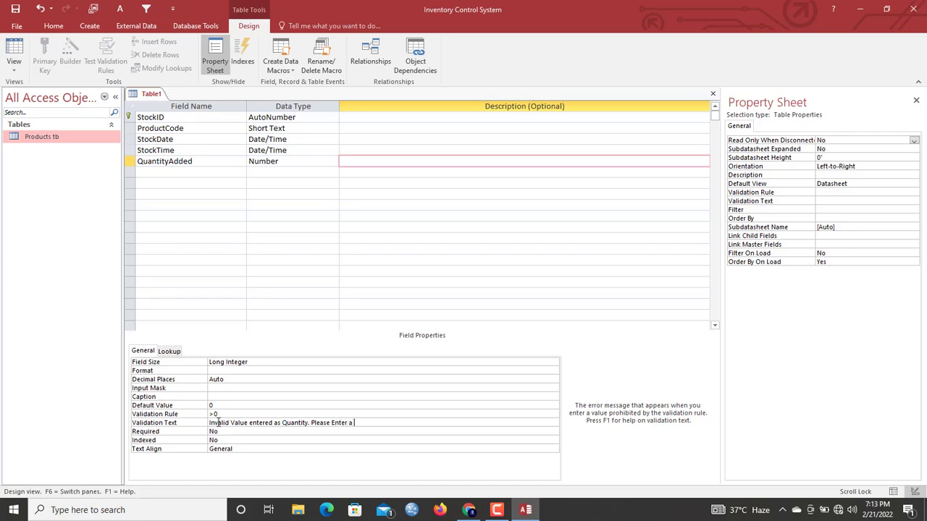
type("positive value.")
Save the new table under the name Stockings.
key("ctrl+s")
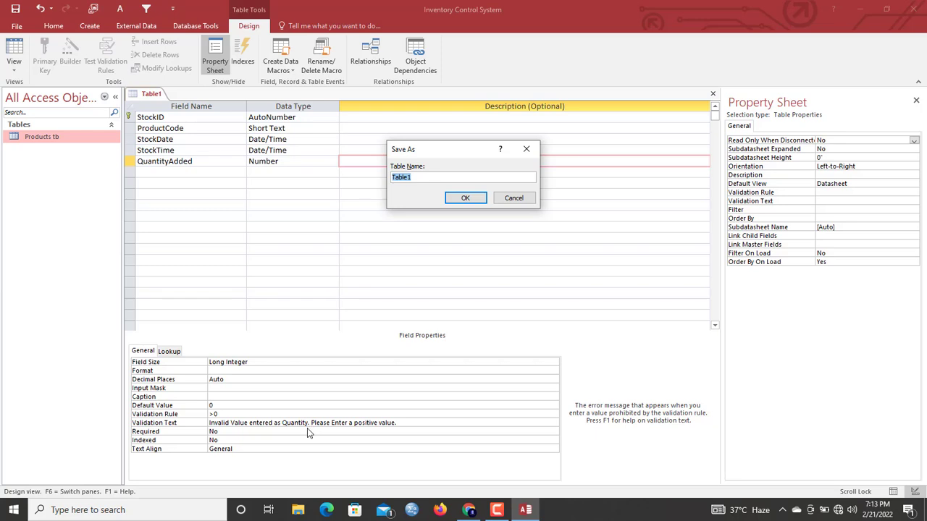
type("Inv")
key("BackSpace")
key("BackSpace")
key("BackSpace")
key("BackSpace")
key("BackSpace")
key("BackSpace")
key("BackSpace")
key("BackSpace")
type("Stockings")
key("Return")
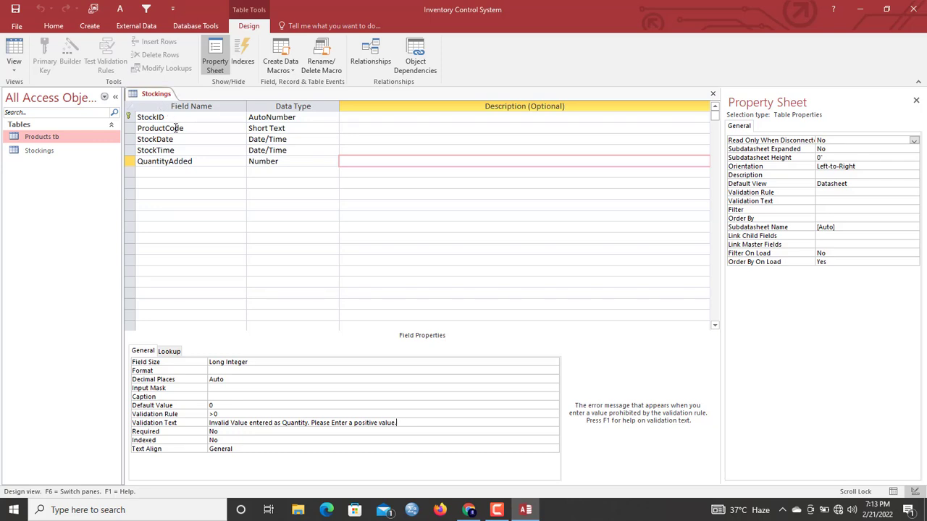
Show the Stockings table in Datasheet View and widen the ProductCode, StockDate and QuantityAdded columns to fit their headings.
mouse_move(497, 510)
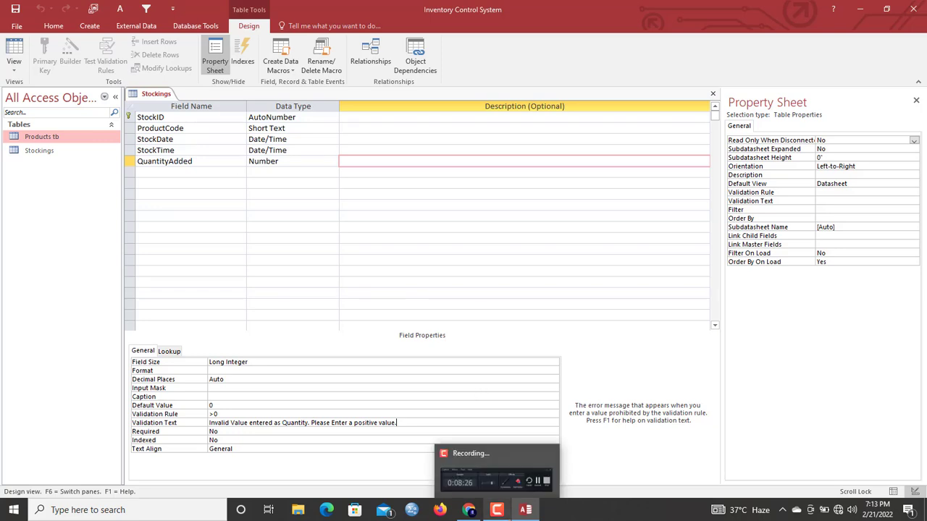
left_click(168, 180)
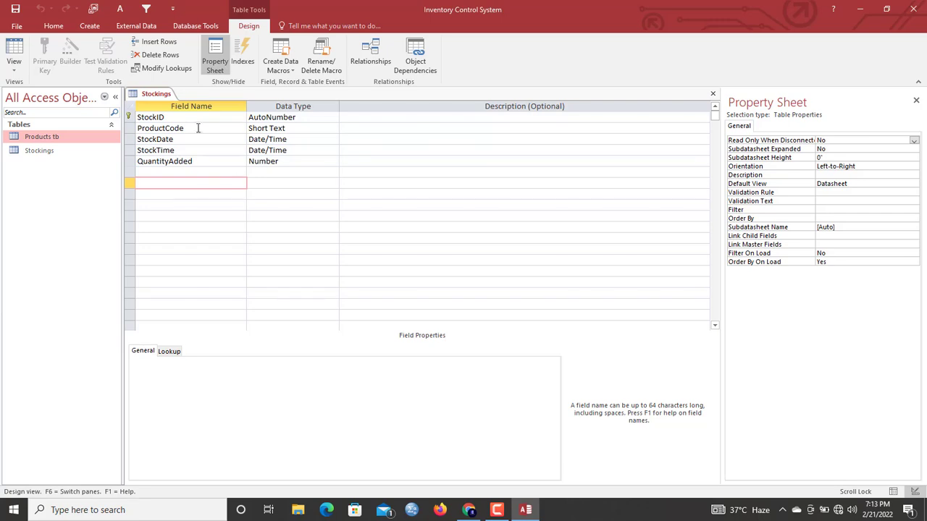
right_click(167, 94)
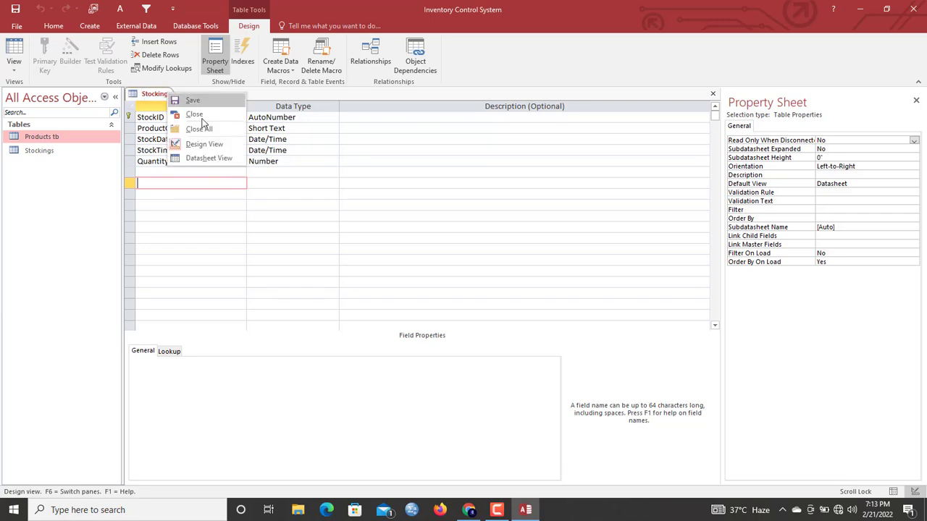
left_click(213, 157)
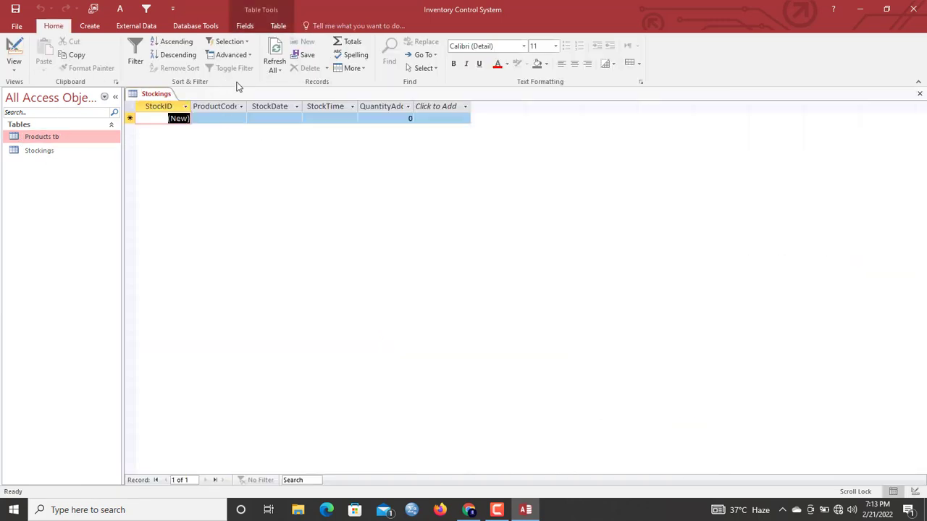
left_click_drag(247, 103, 351, 103)
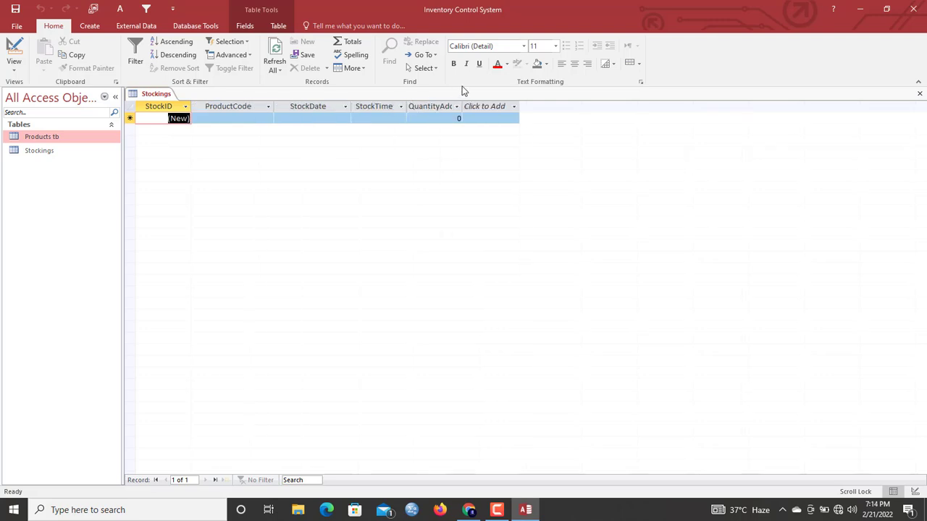
left_click_drag(462, 106, 478, 106)
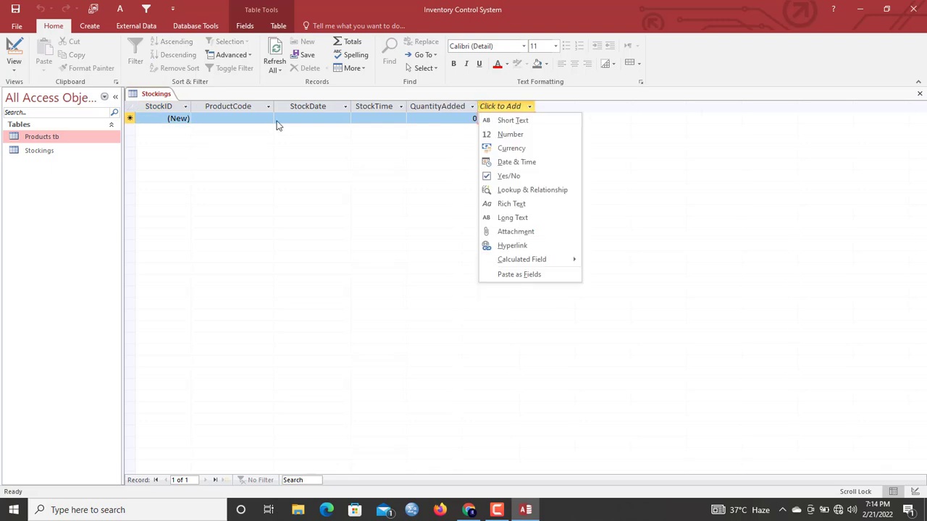
left_click(157, 93)
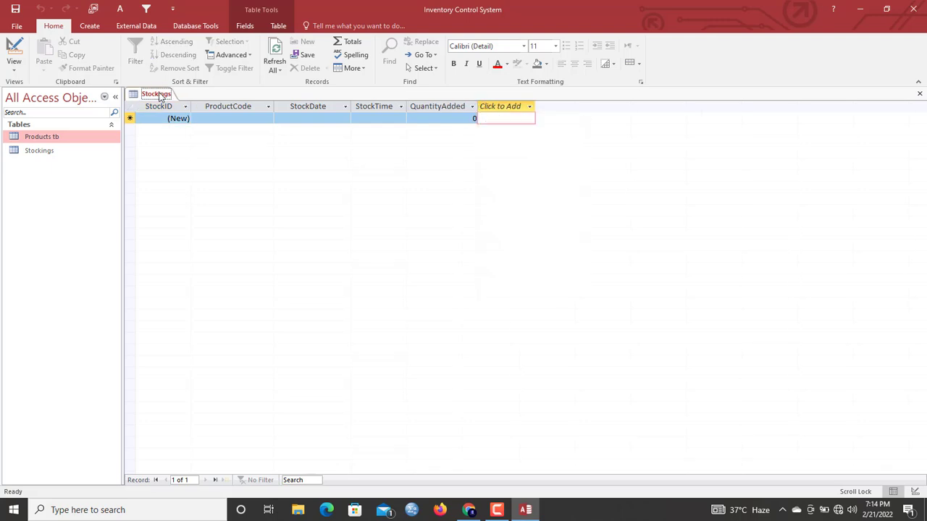
Close the Stockings table and save the changes to its layout.
left_click(233, 118)
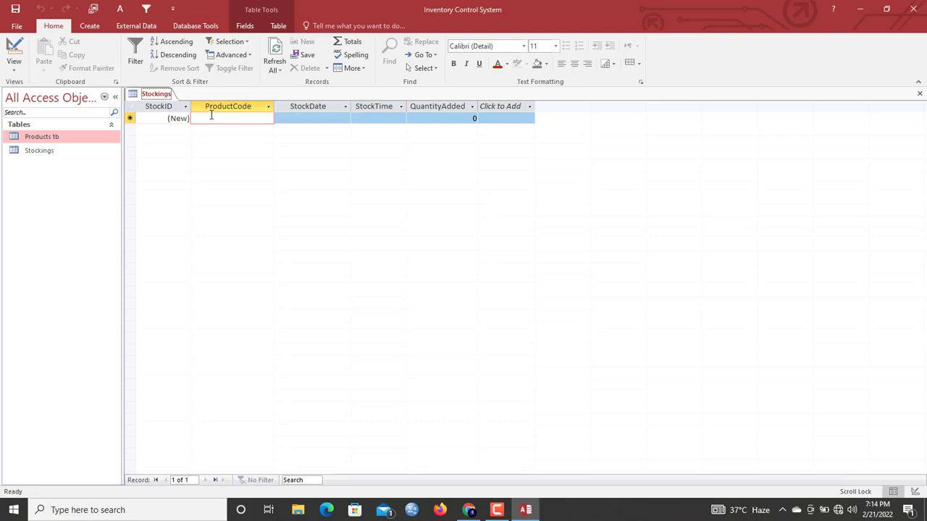
left_click(220, 108)
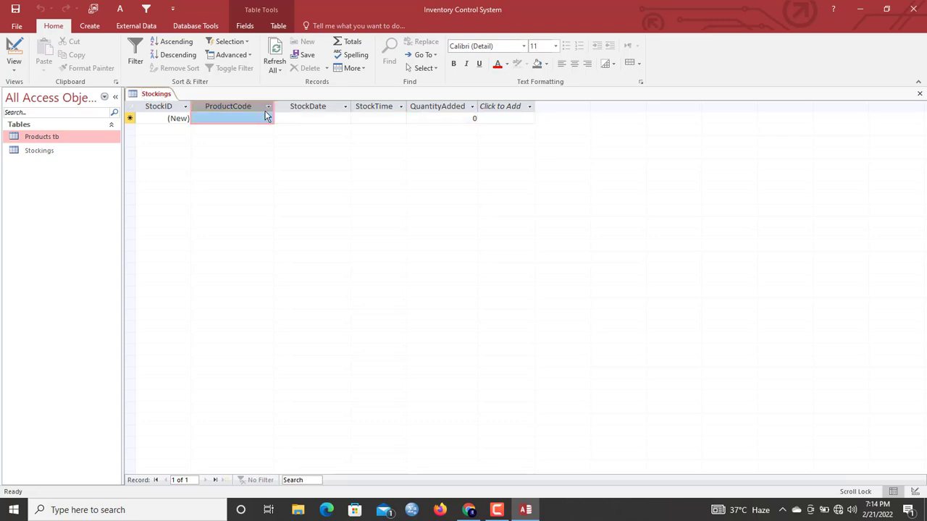
right_click(148, 94)
left_click(174, 116)
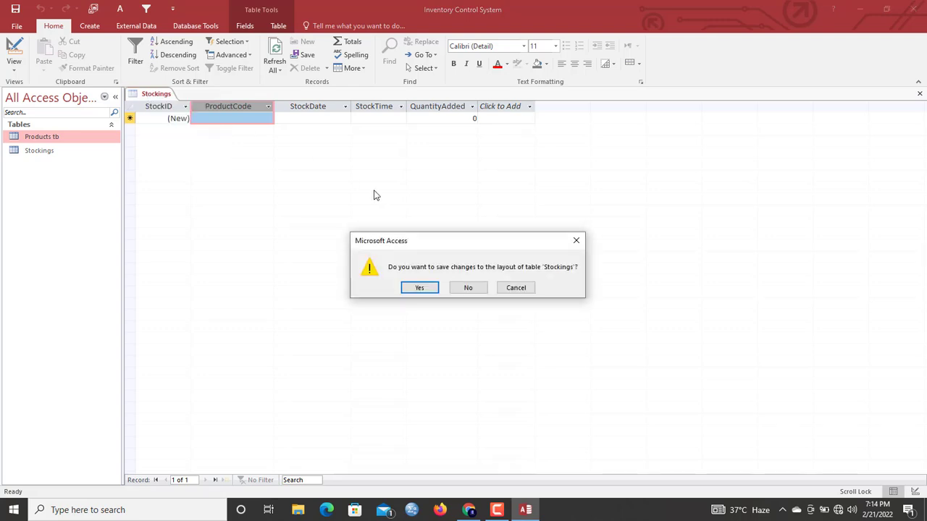
left_click(410, 287)
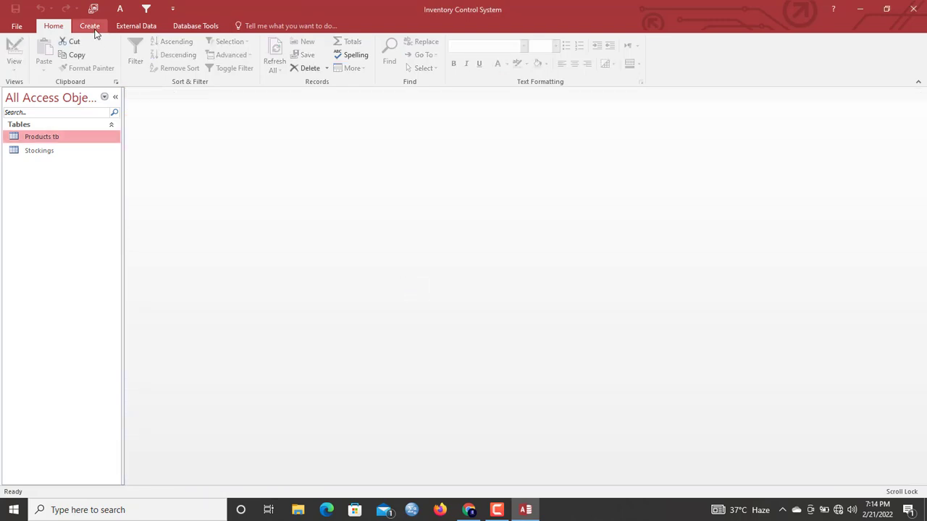
Create another table in Design View with StockoutID as its first field, using the AutoNumber data type.
left_click(93, 32)
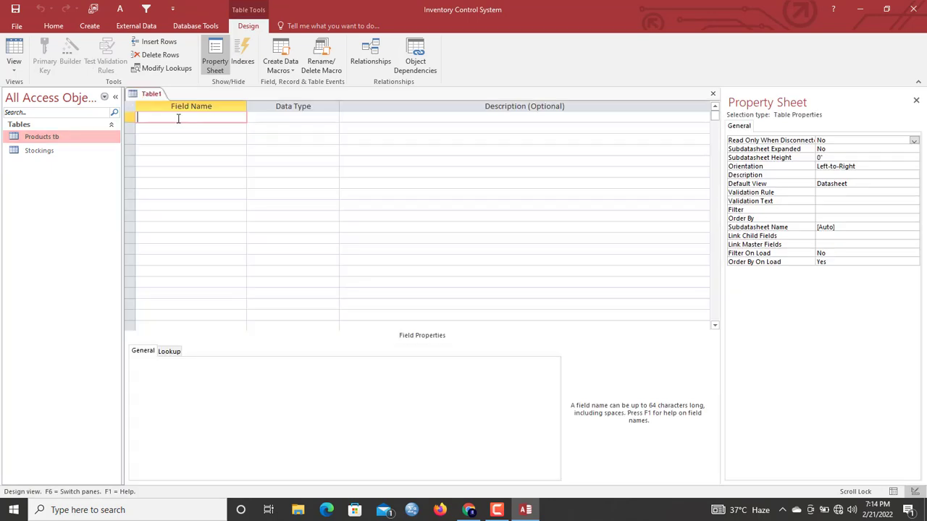
type("StockoutId")
key("Tab")
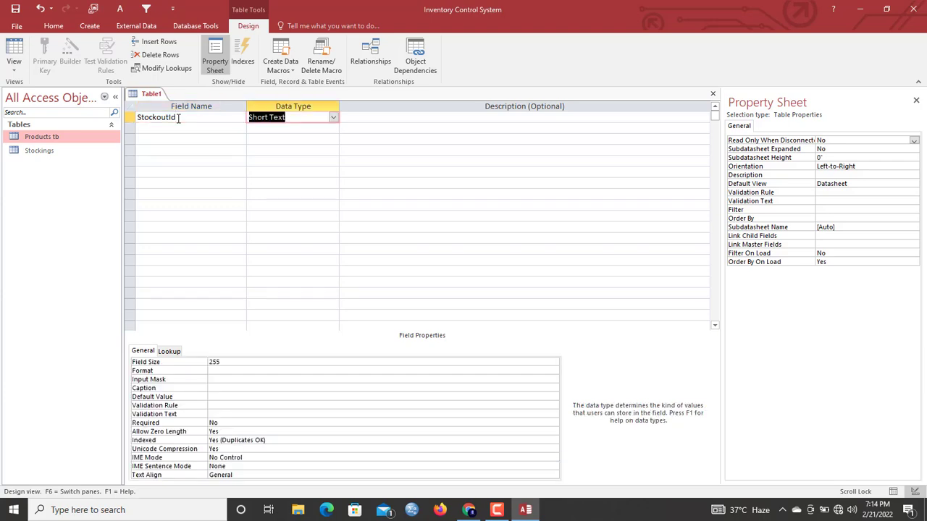
type("a")
key("Tab")
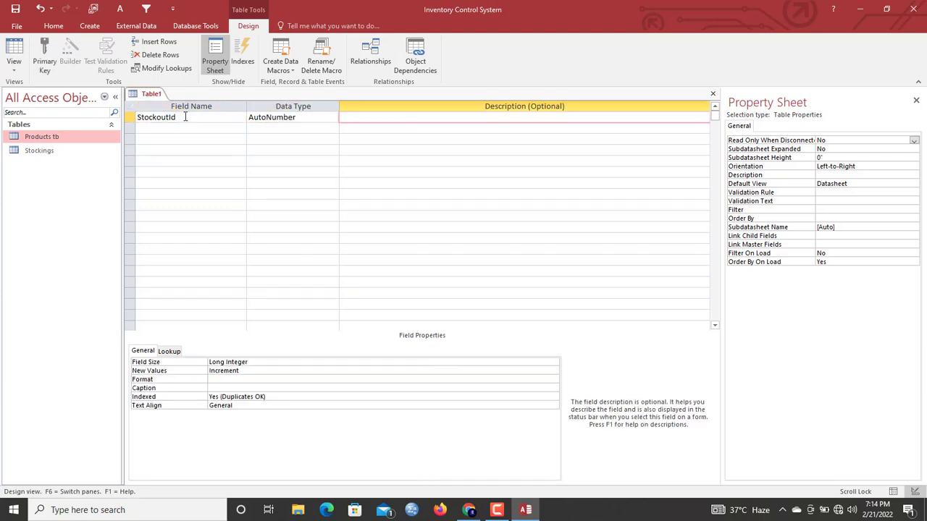
left_click(185, 117)
key("BackSpace")
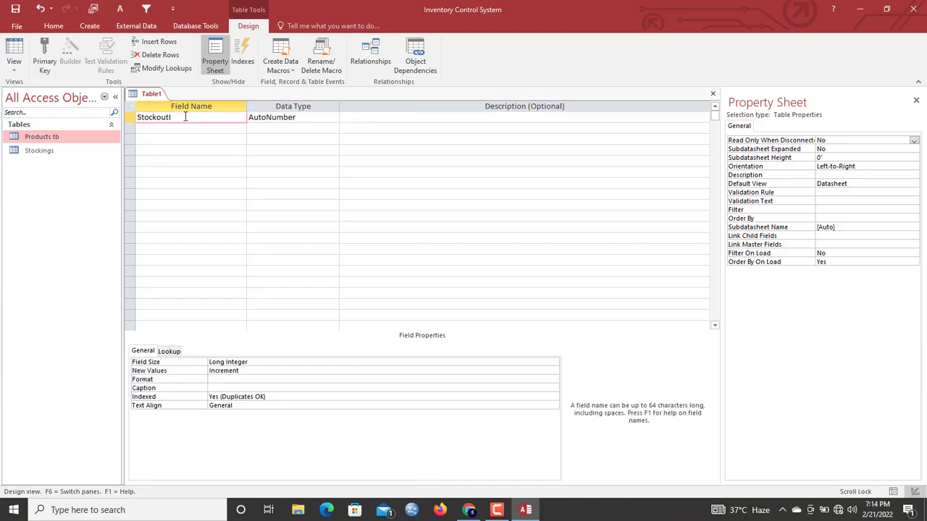
type("D")
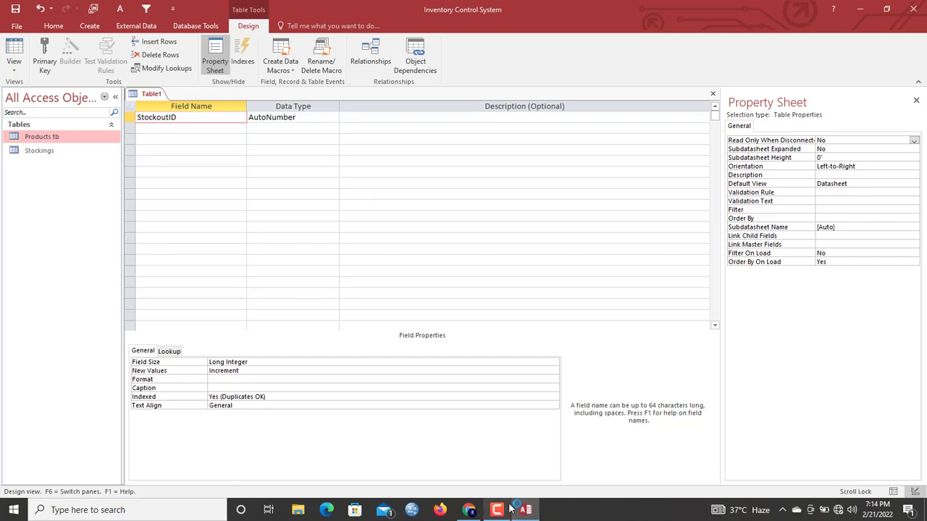
Make StockoutID the primary key of the new table.
mouse_move(500, 510)
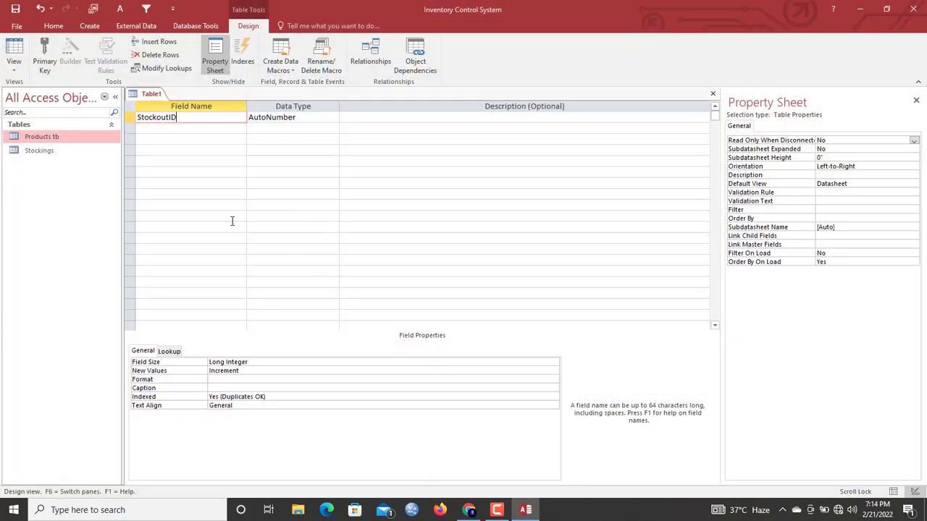
left_click(144, 129)
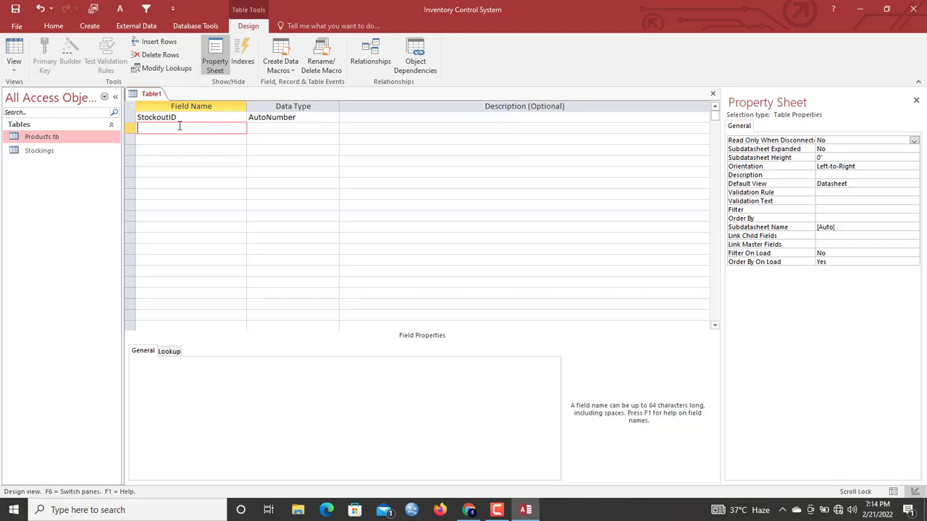
left_click(131, 118)
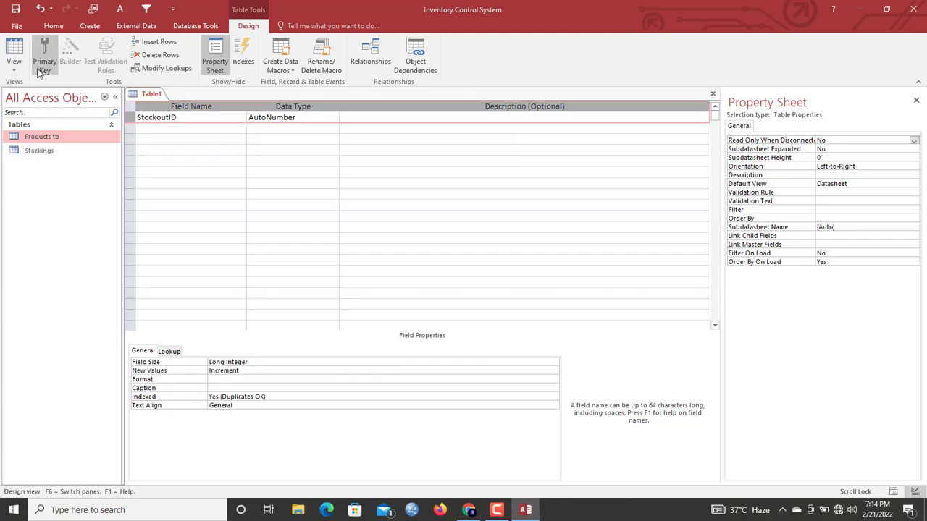
left_click(42, 59)
Add a ProductCode field with the Short Text data type below StockoutID.
left_click(152, 129)
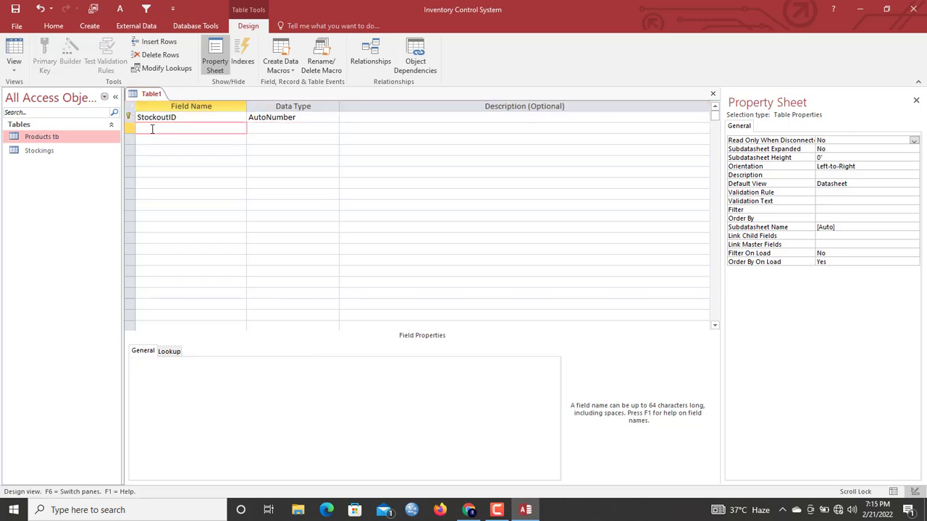
type("ProductCodde")
key("BackSpace")
key("BackSpace")
type("w")
key("BackSpace")
type("e")
key("Tab")
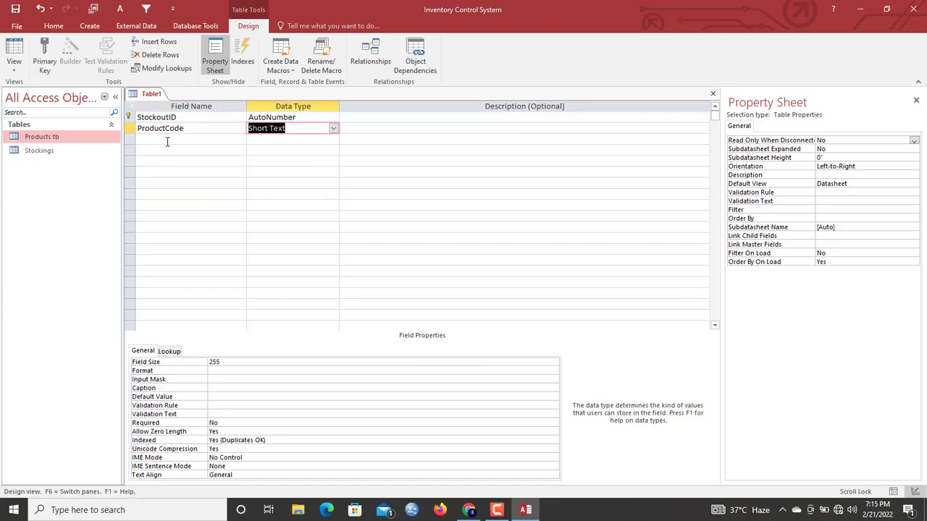
Add an EntryDate field with the Date/Time data type below ProductCode.
left_click(166, 142)
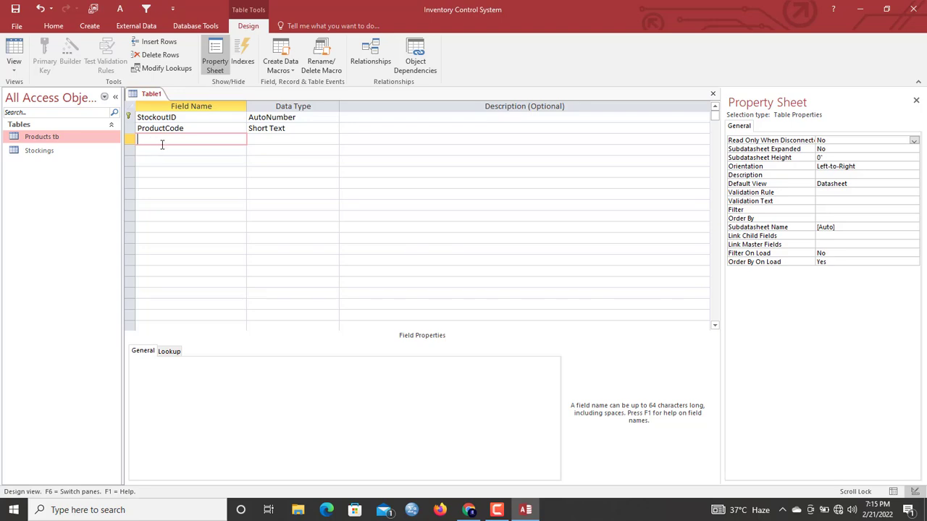
type("D")
key("BackSpace")
type("StockDate")
left_click_drag(186, 142, 88, 138)
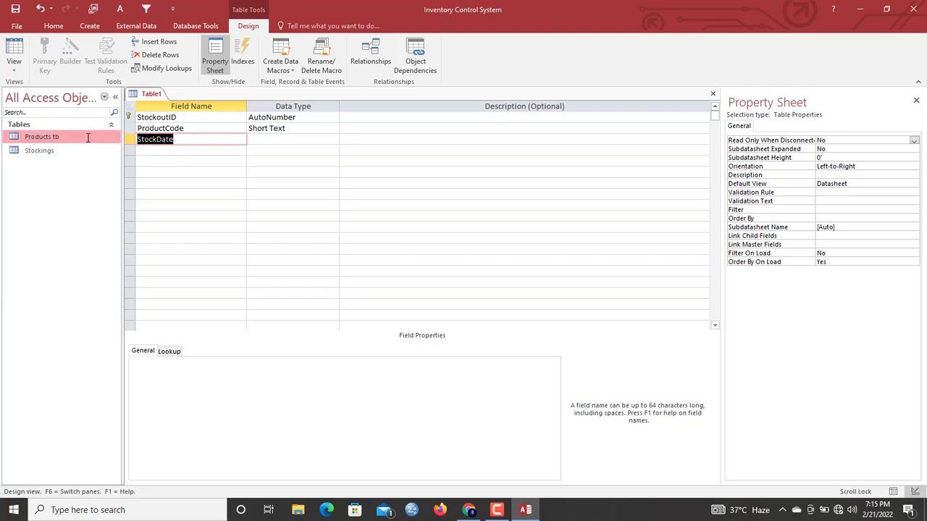
type("EntryDate")
key("Tab")
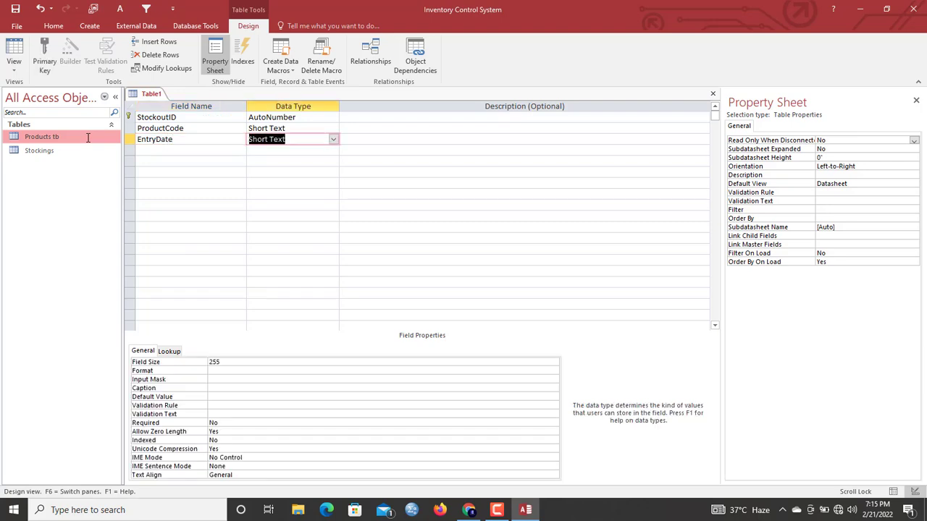
type("date/Time")
Add an EntryTime field with the Date/Time data type below EntryDate.
left_click(151, 147)
type("E")
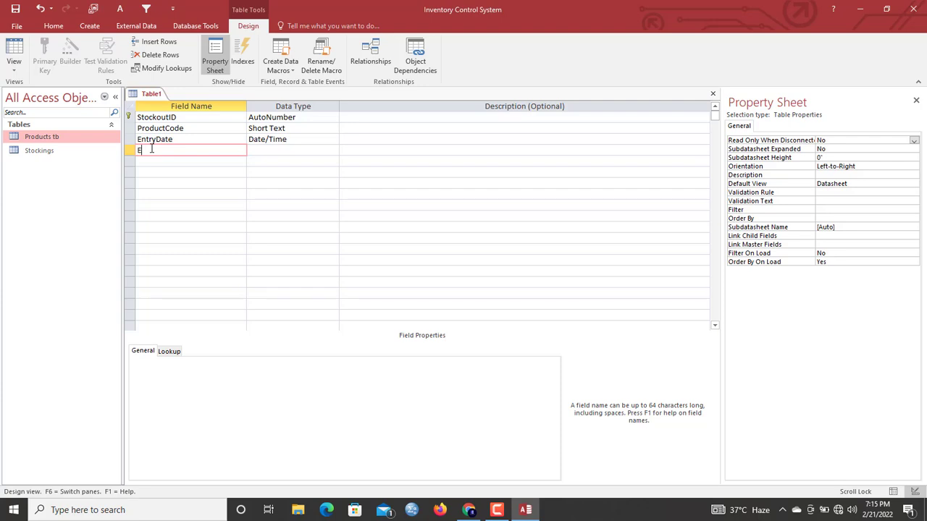
type("ntryTime")
key("Tab")
type("dat")
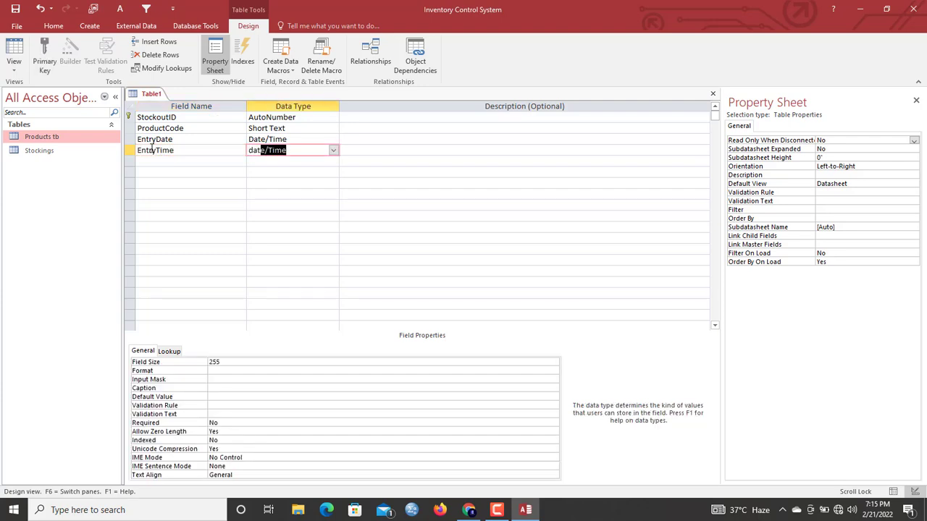
Add a Quantity field below EntryTime, keeping the default Short Text data type.
left_click(152, 163)
type("Q")
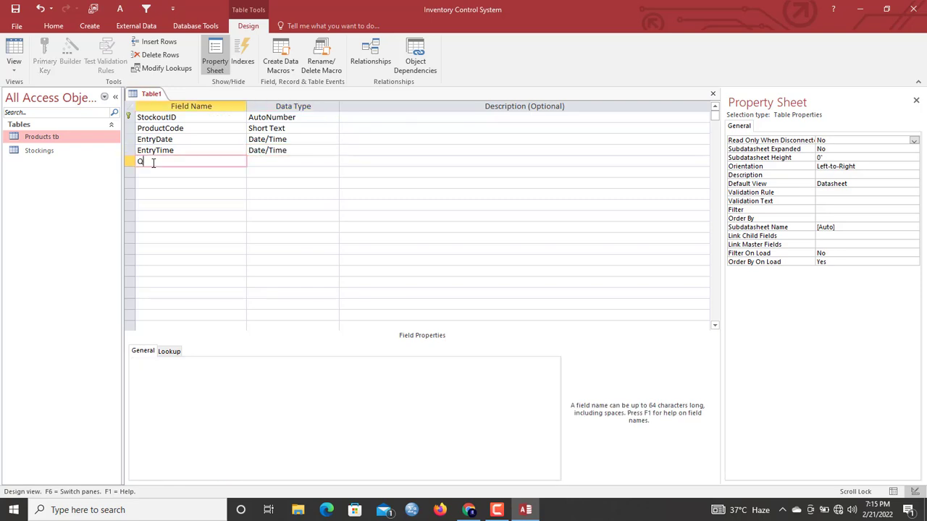
type("uantity")
key("Tab")
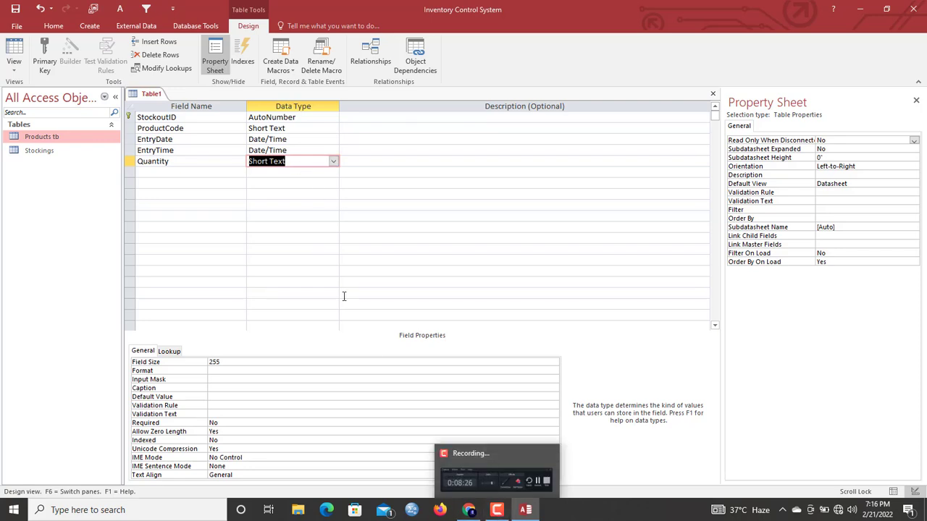
left_click(164, 174)
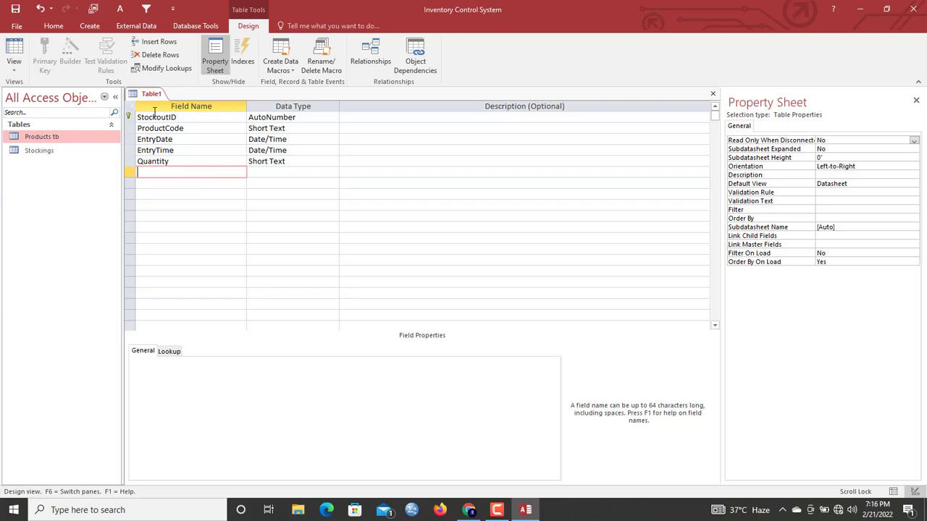
Save the new table as StockOut tb and close it.
key("ctrl+s")
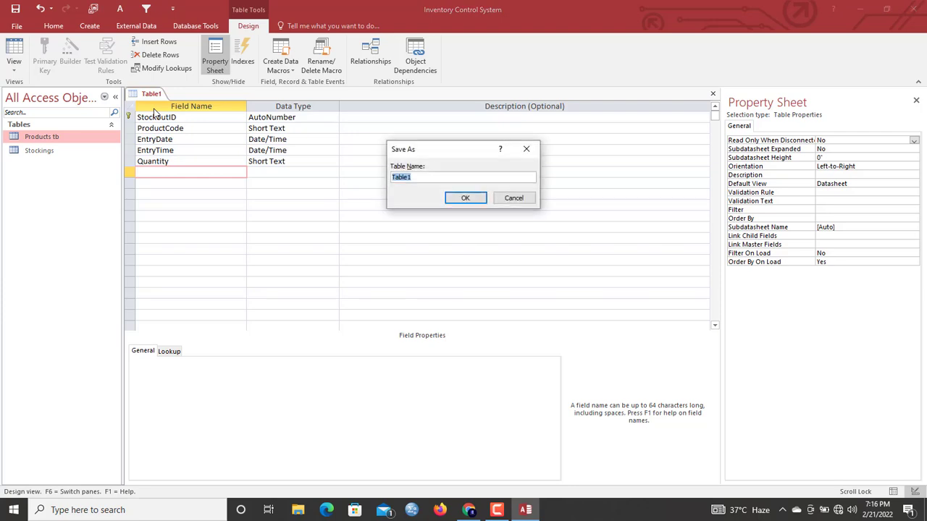
type("StockOut tb")
key("Return")
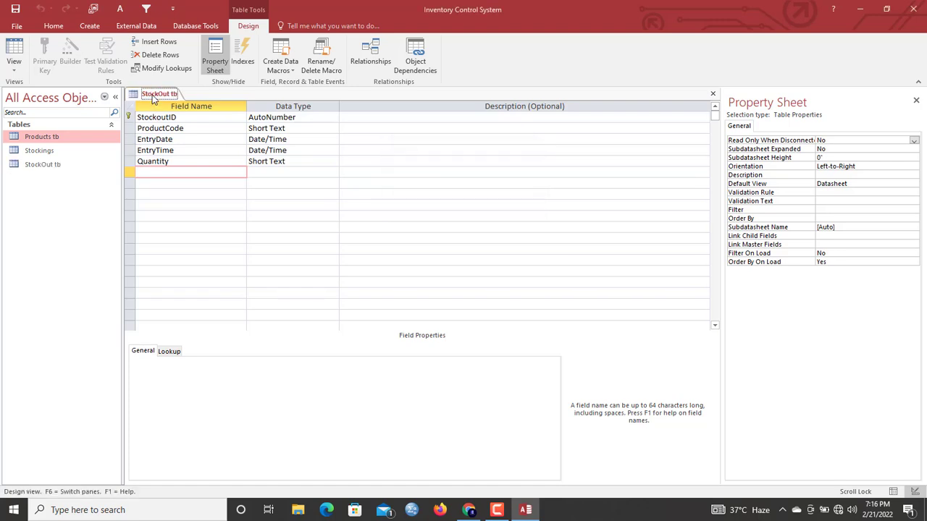
right_click(153, 99)
left_click(158, 98)
right_click(159, 99)
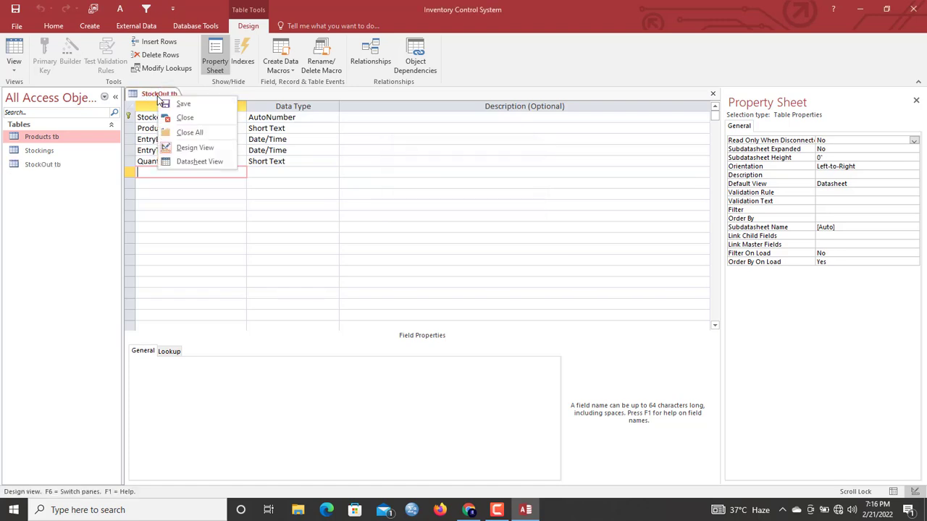
left_click(189, 133)
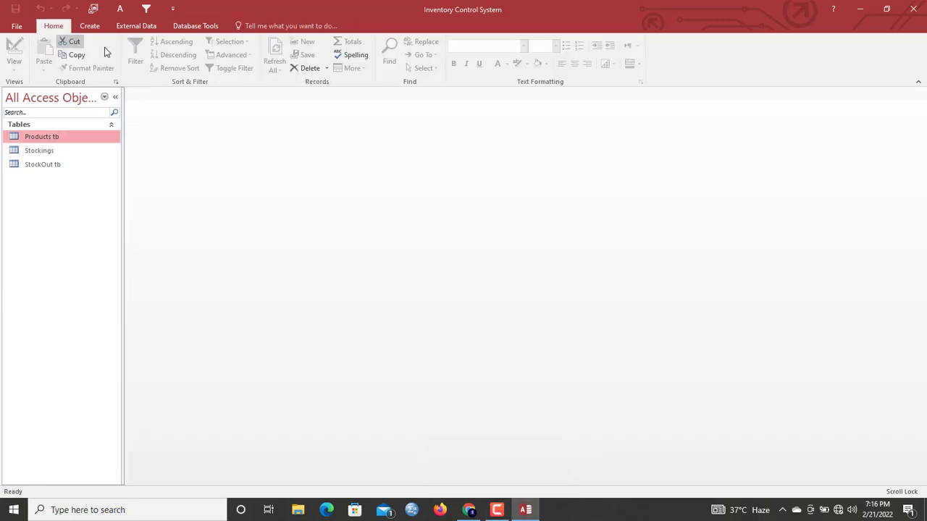
Open the database relationships layout and add the Products tb table, removing the duplicate copy of it.
left_click(194, 24)
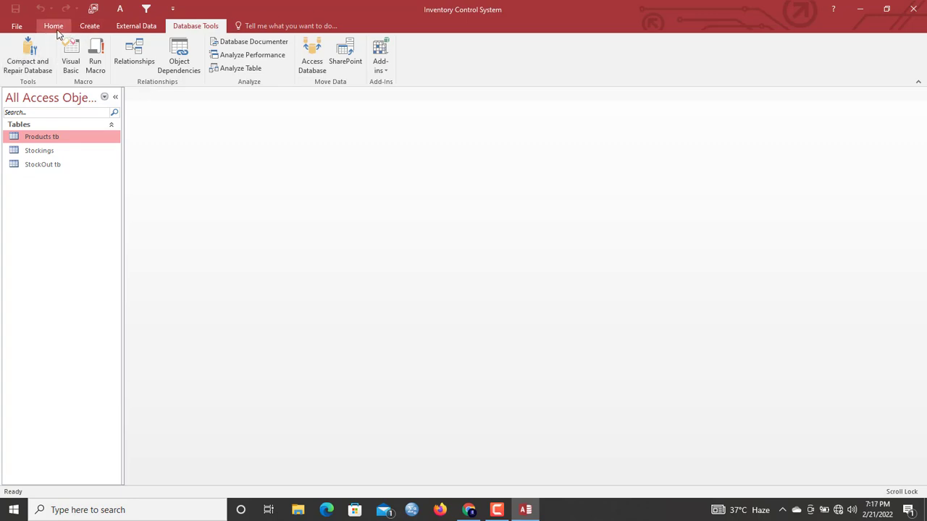
left_click(142, 65)
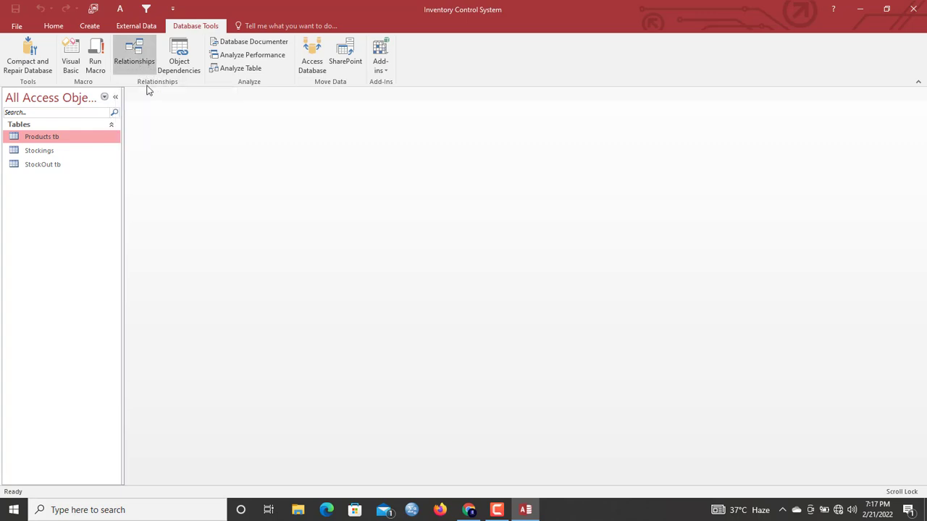
left_click(134, 66)
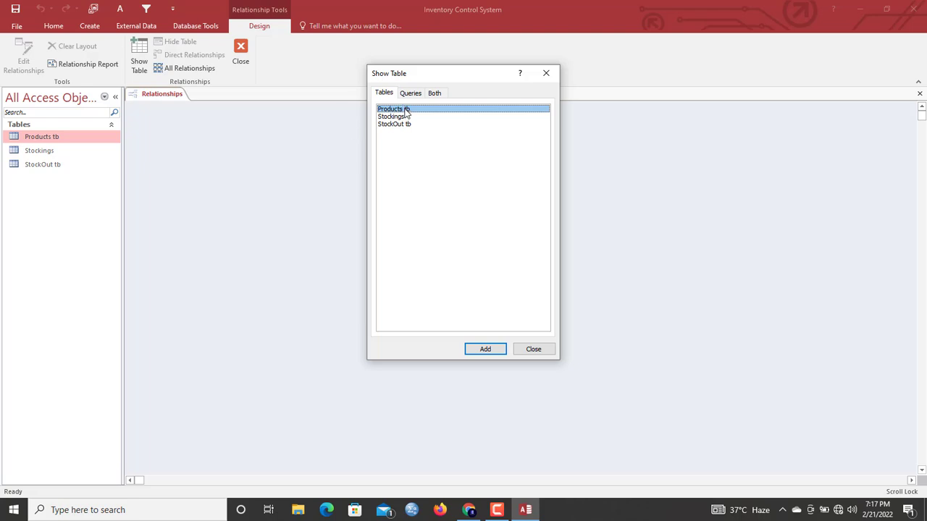
double_click(406, 109)
double_click(406, 109)
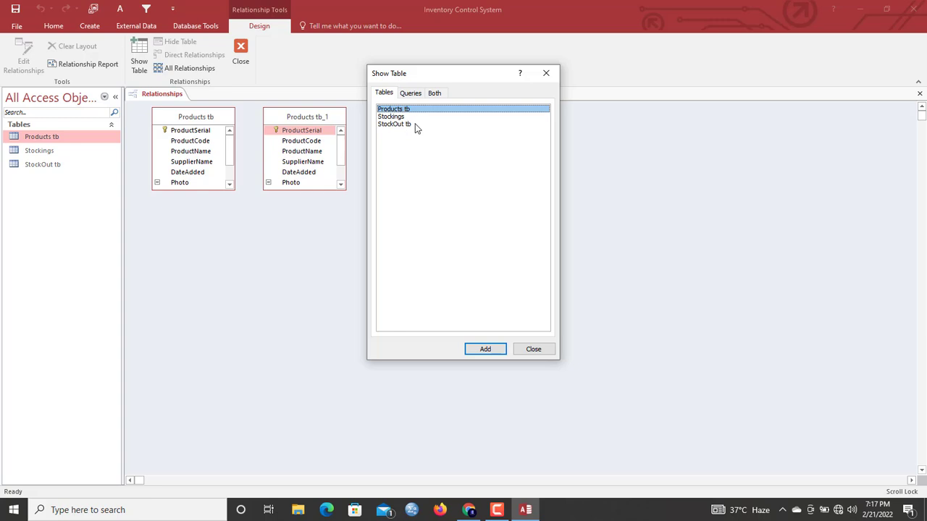
left_click(547, 72)
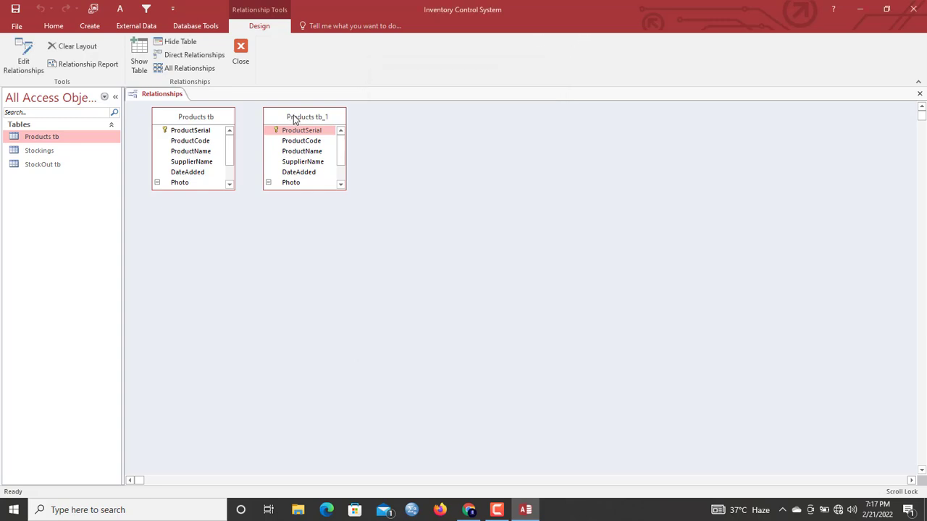
key("Delete")
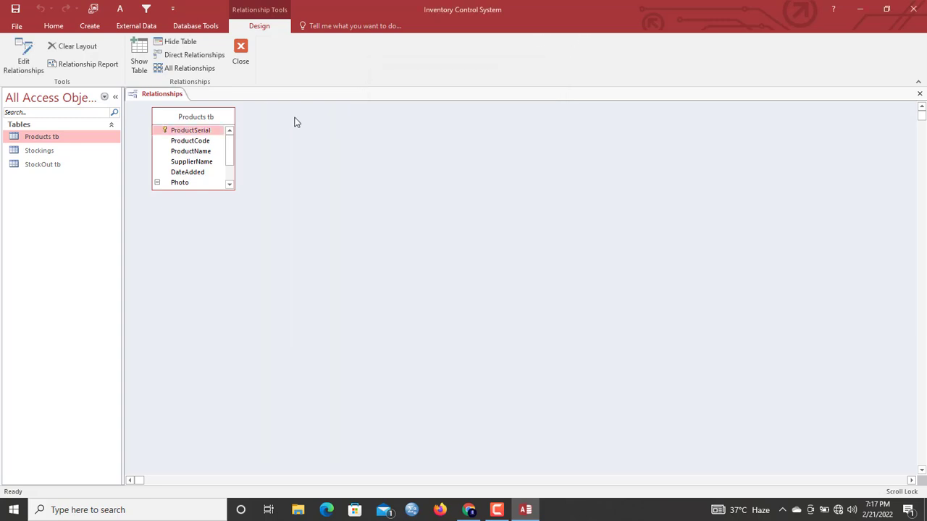
Add the Stockings and StockOut tb tables to the relationships layout.
left_click(144, 65)
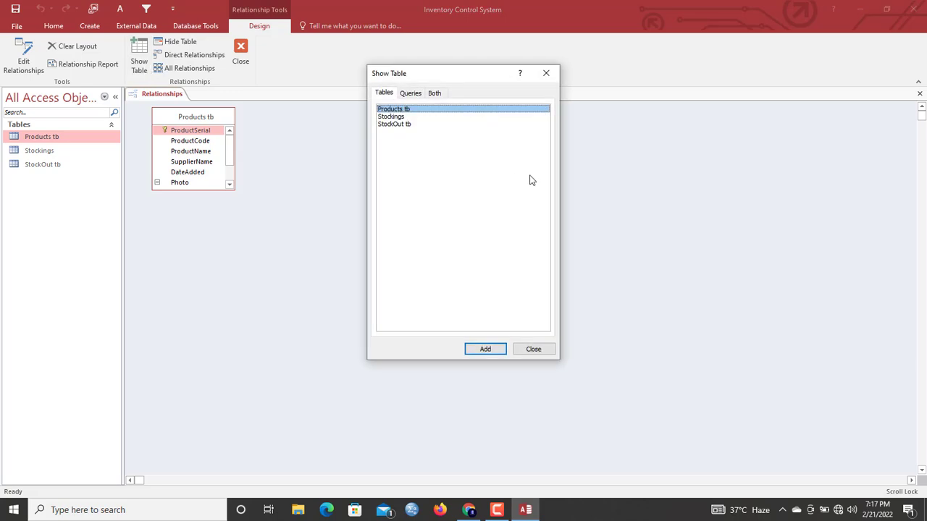
double_click(391, 117)
left_click(395, 125)
double_click(395, 125)
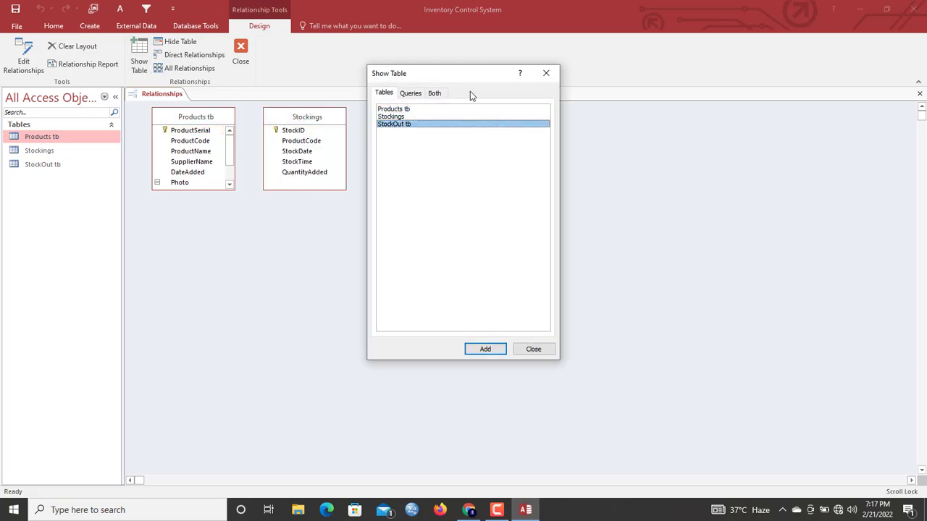
left_click(546, 72)
Rearrange the relationships layout with Stockings below and right of Products tb, and StockOut tb farther right near the top.
left_click_drag(400, 120, 549, 154)
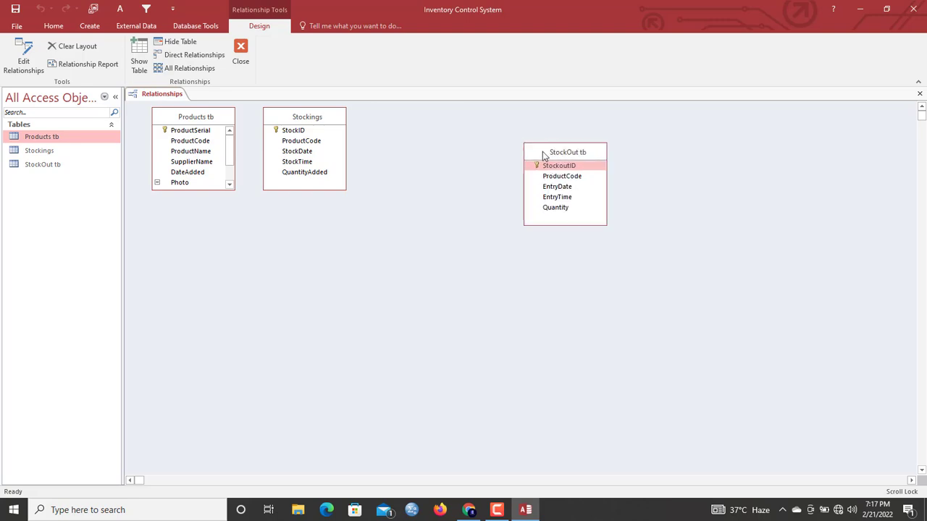
left_click_drag(297, 121, 315, 226)
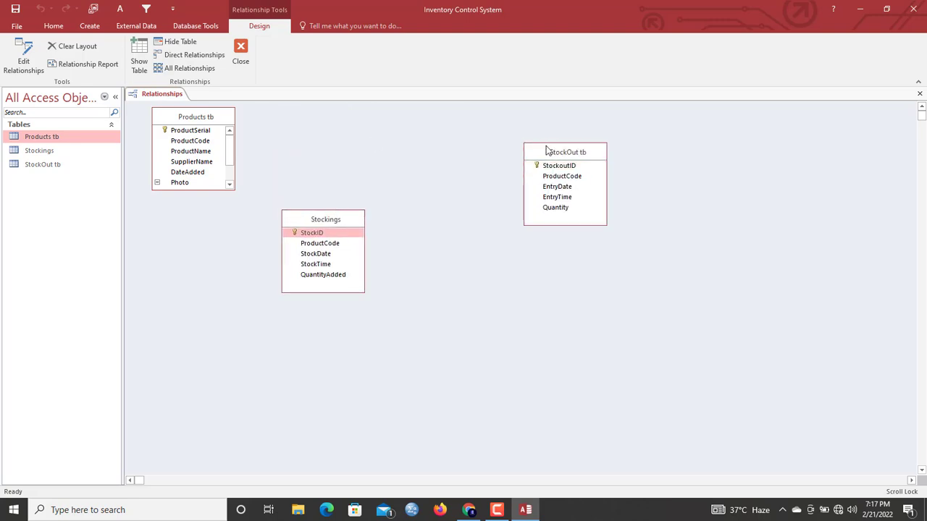
left_click_drag(547, 152, 459, 135)
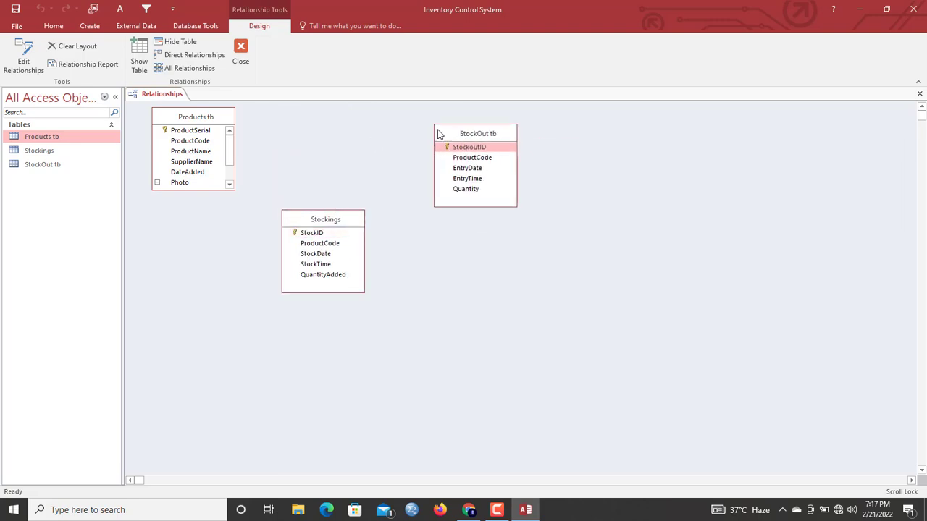
Relate ProductCode in Products tb to ProductCode in Stockings, enforcing referential integrity and cascading updates to related fields.
left_click(207, 142)
left_click_drag(205, 144, 307, 246)
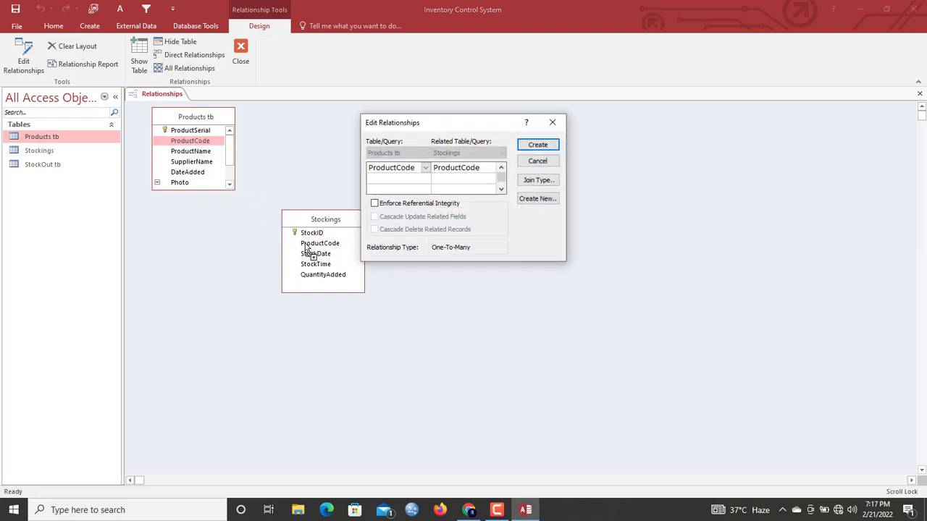
left_click(443, 205)
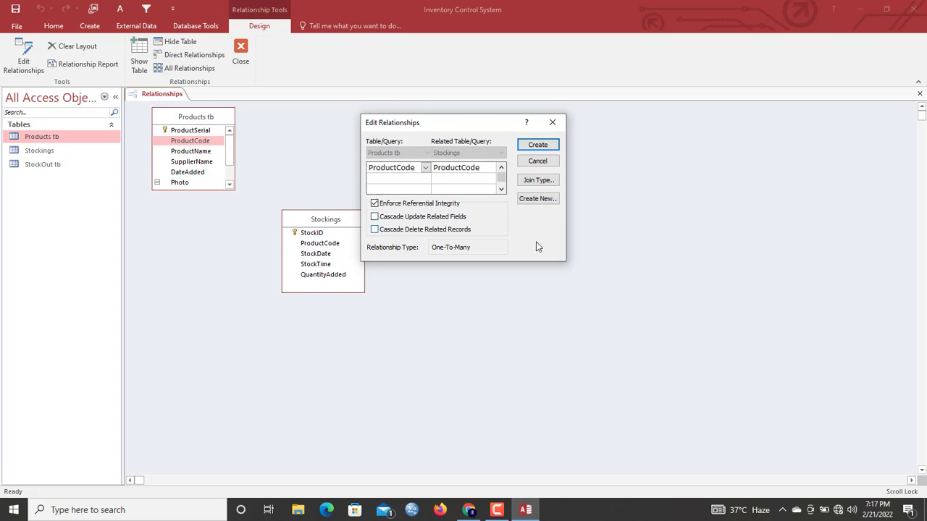
left_click_drag(442, 128, 481, 98)
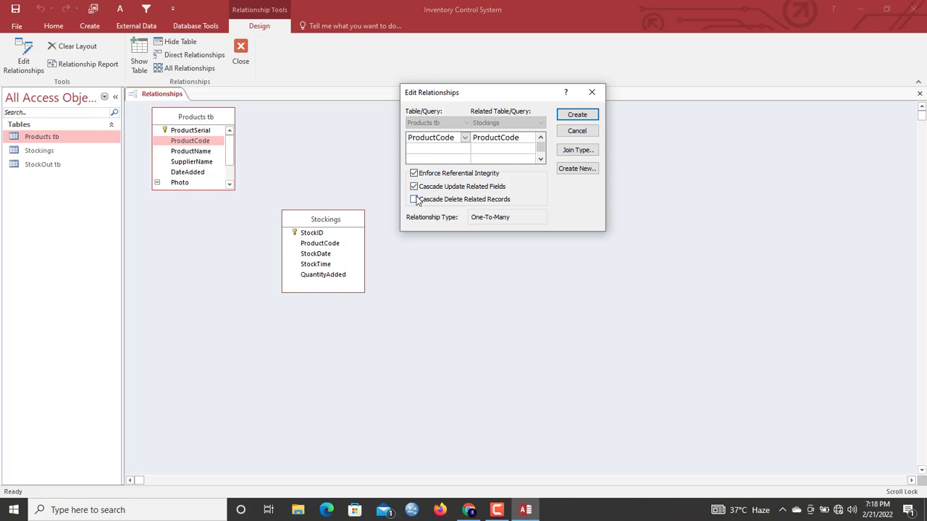
left_click(577, 115)
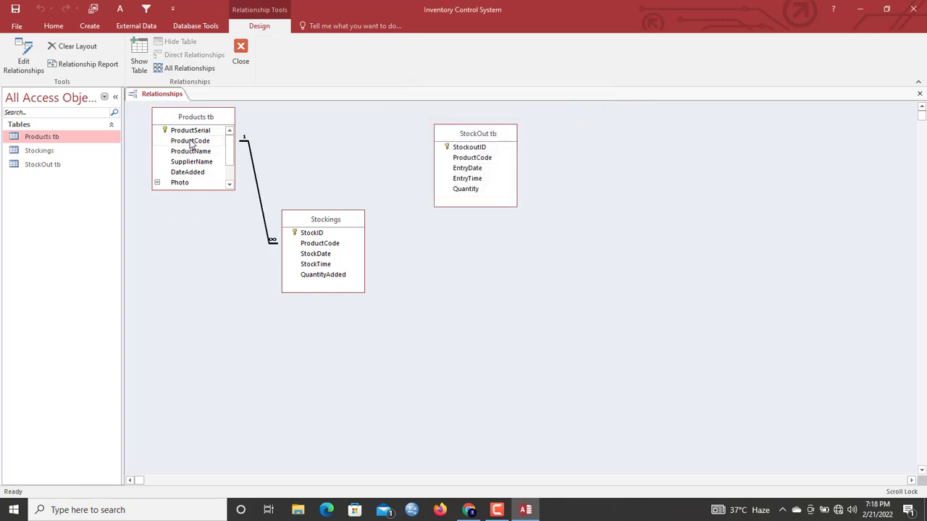
Relate ProductCode in Products tb to ProductCode in StockOut tb, enforcing referential integrity and cascading updates to related fields.
left_click_drag(190, 145, 464, 160)
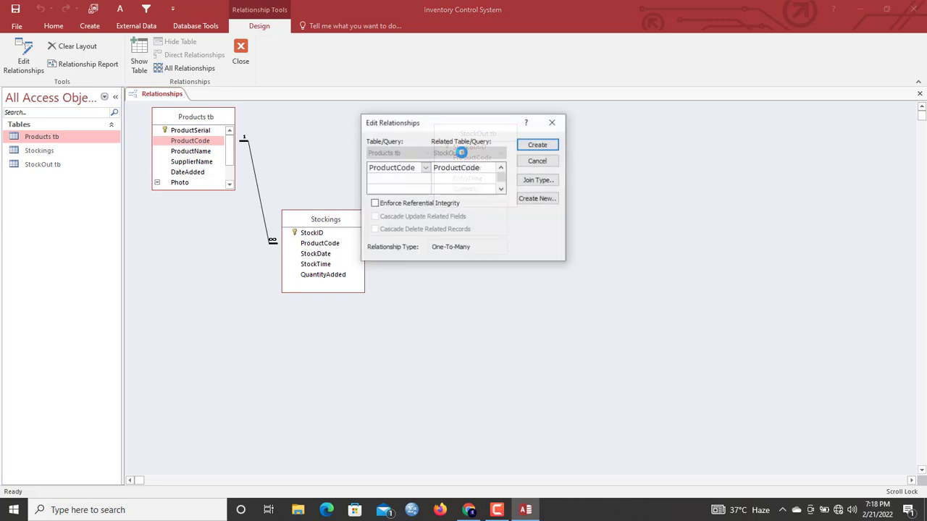
left_click(376, 206)
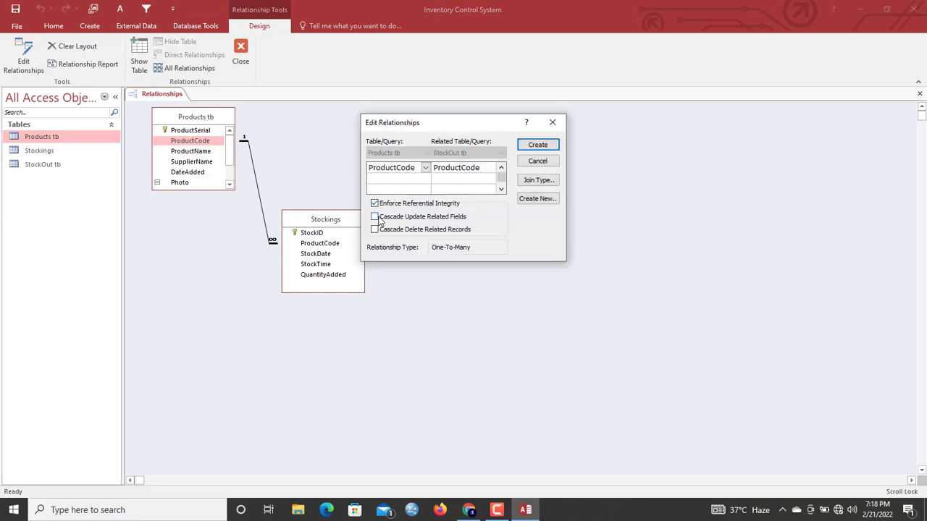
left_click(375, 218)
left_click(549, 145)
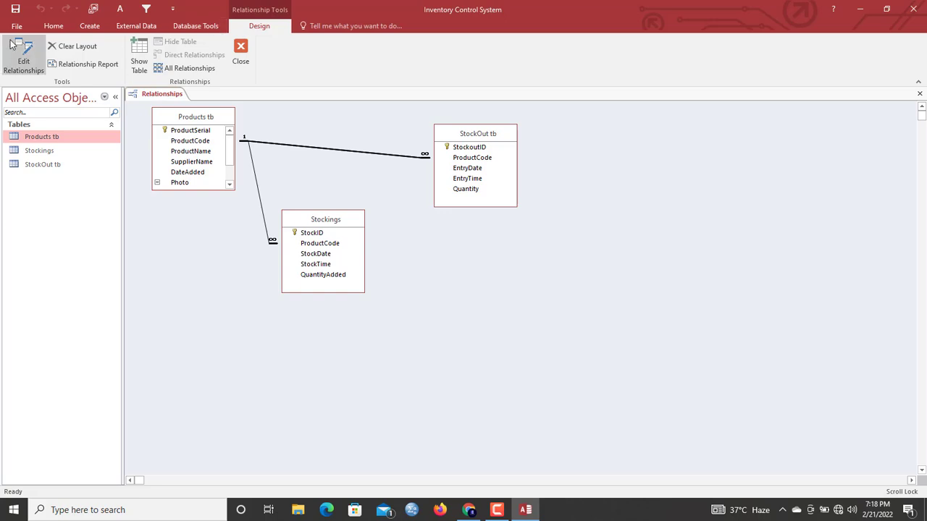
Close the relationships layout.
left_click(53, 26)
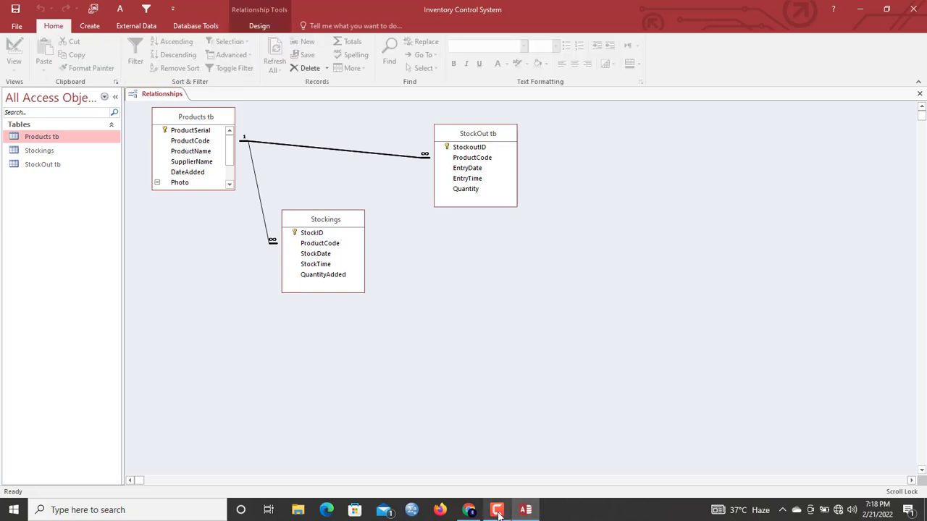
right_click(152, 95)
left_click(184, 113)
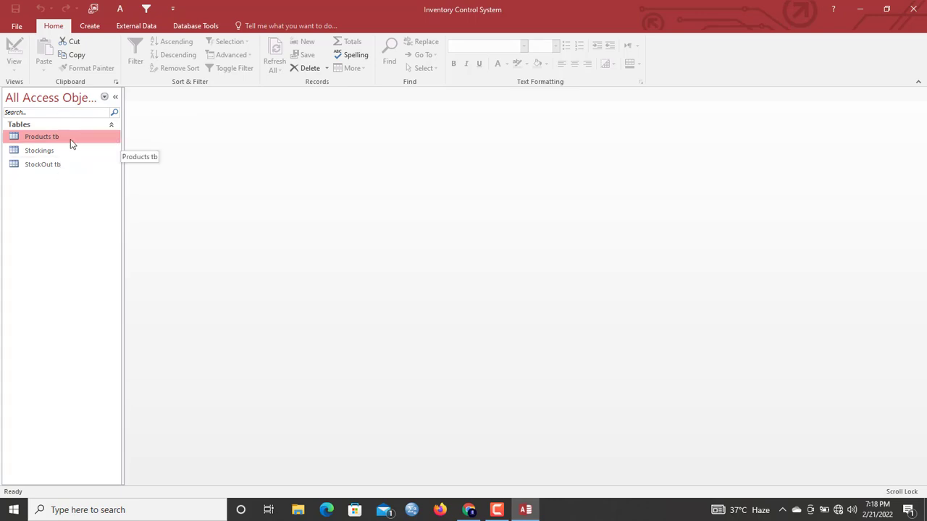
left_click(92, 28)
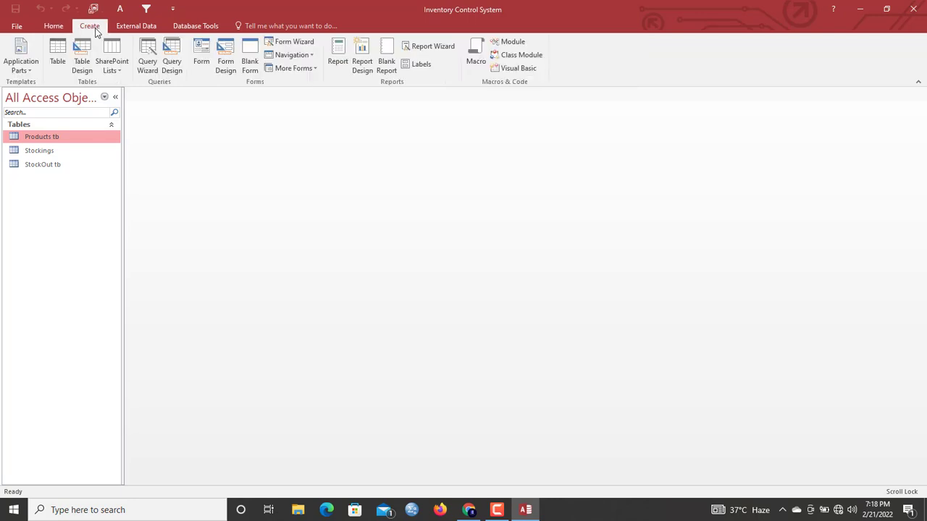
left_click(50, 29)
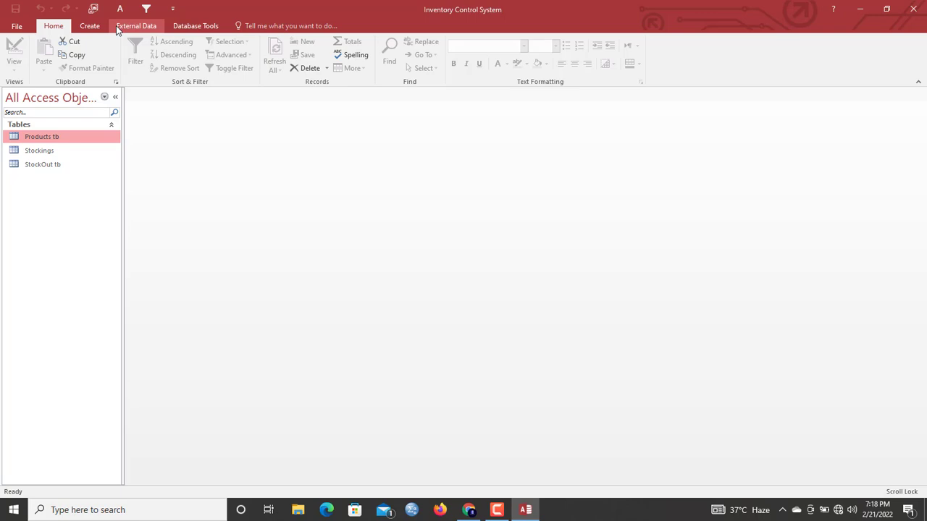
Open the Products tb table and use the Form Wizard to create a columnar form with all its fields, titled Products_frm.
double_click(50, 137)
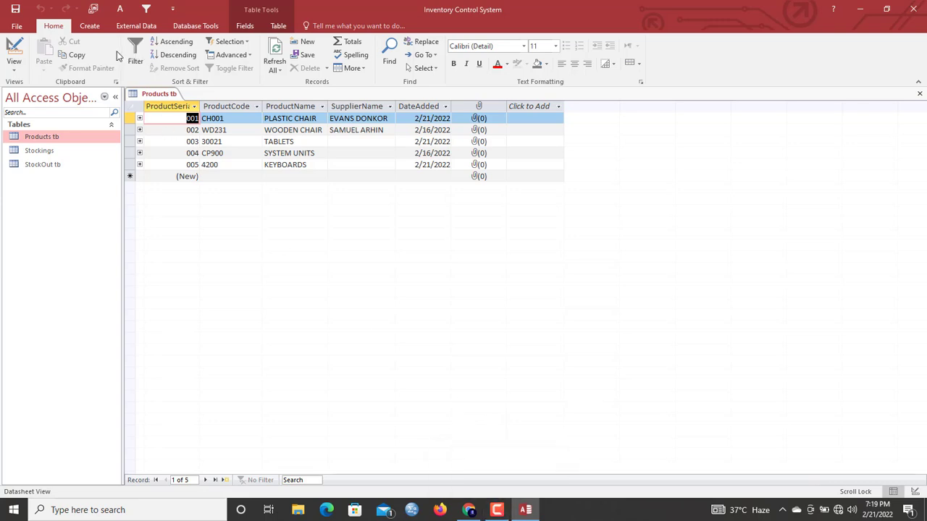
left_click(90, 26)
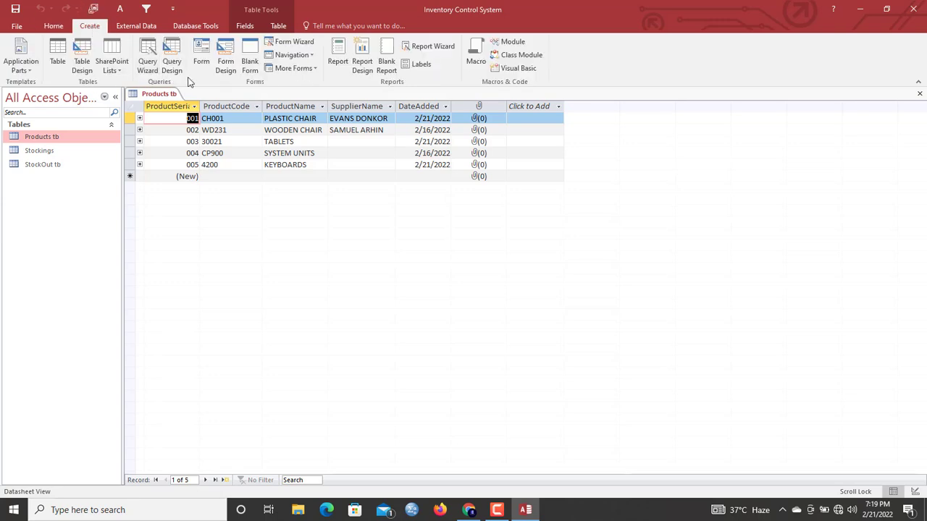
left_click(297, 41)
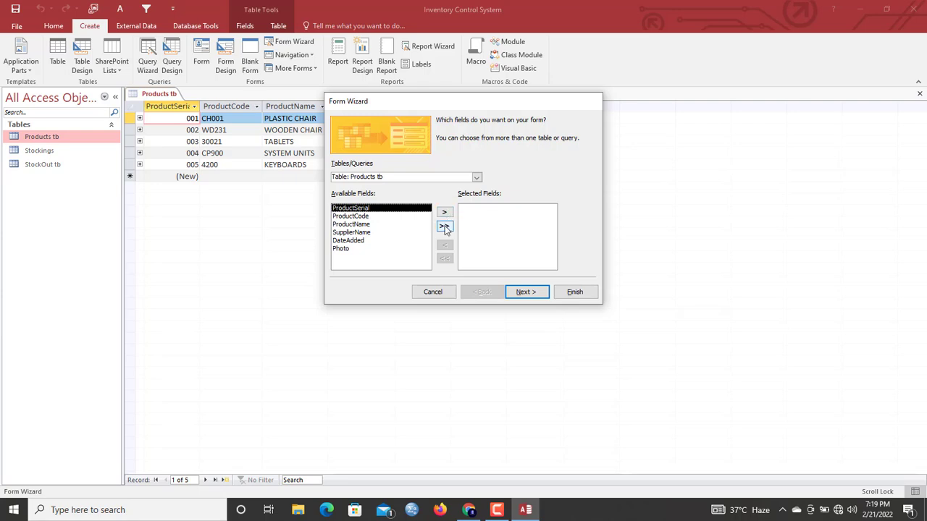
left_click(444, 227)
left_click(526, 295)
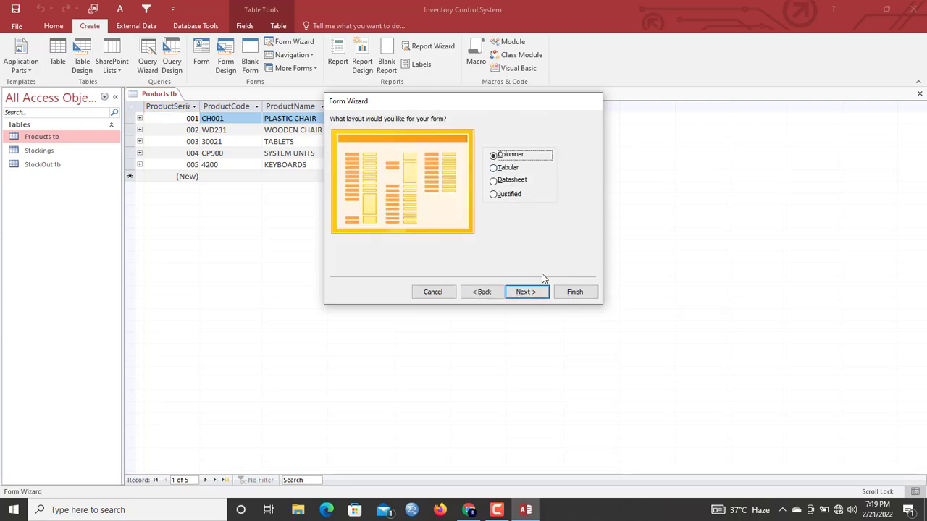
left_click(534, 291)
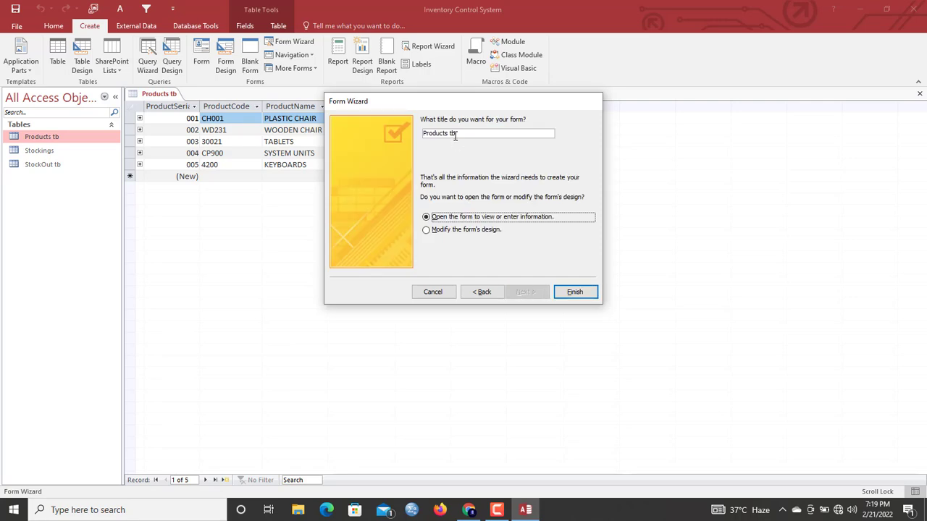
double_click(454, 134)
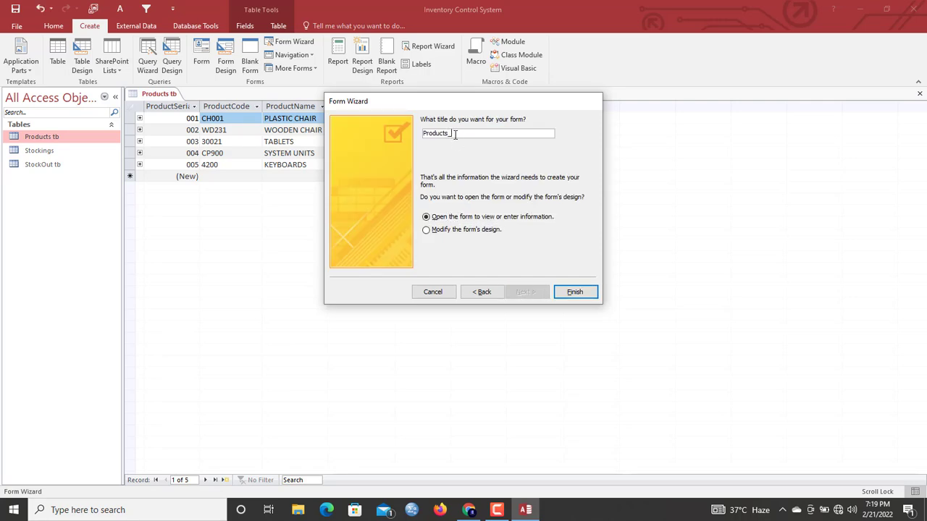
key("Return")
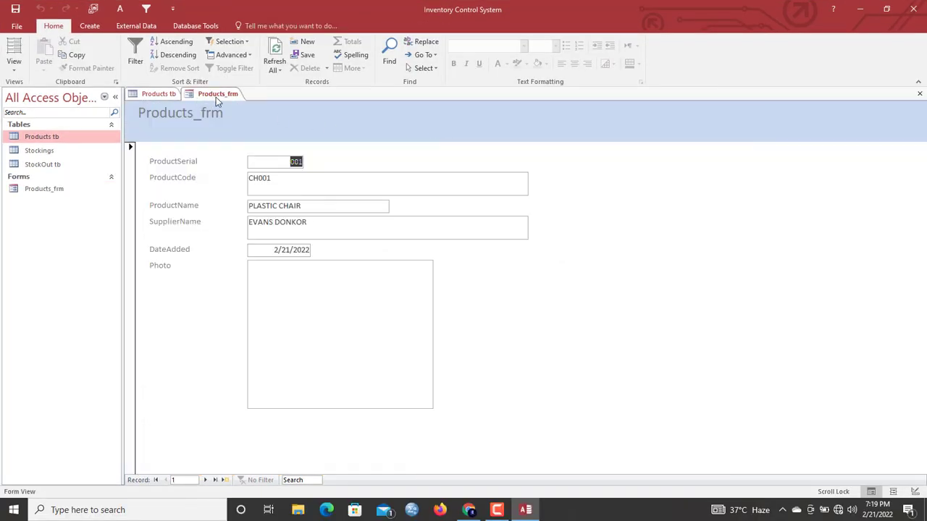
Open Products_frm in Design View, change its header title to Products and tighten the title label and header section.
right_click(212, 96)
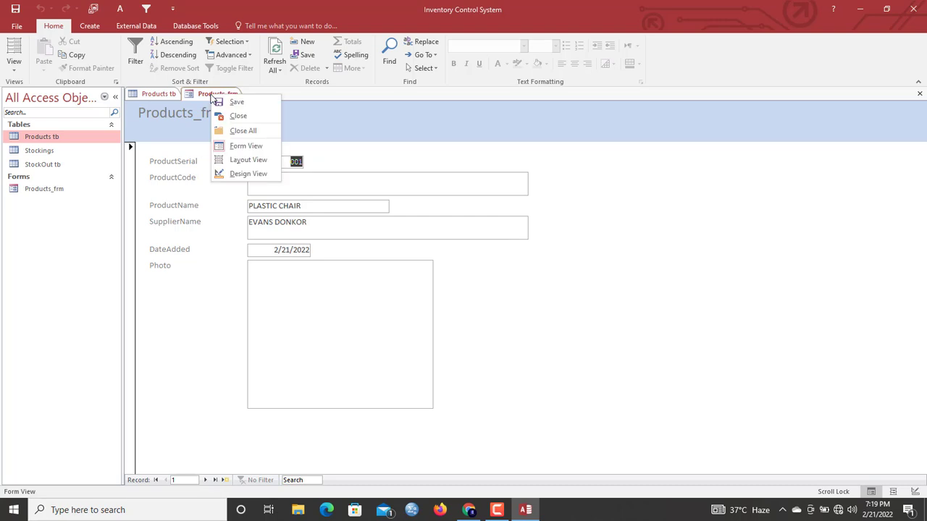
left_click(250, 174)
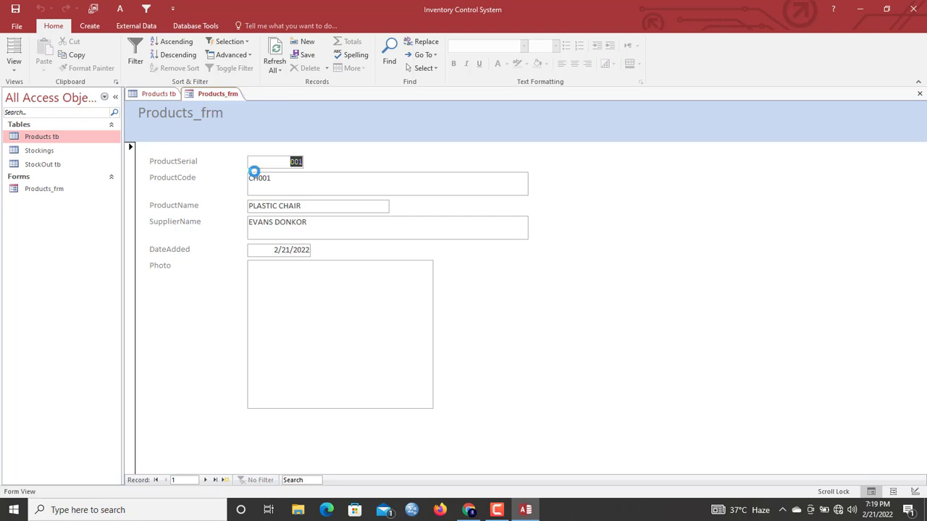
left_click(214, 160)
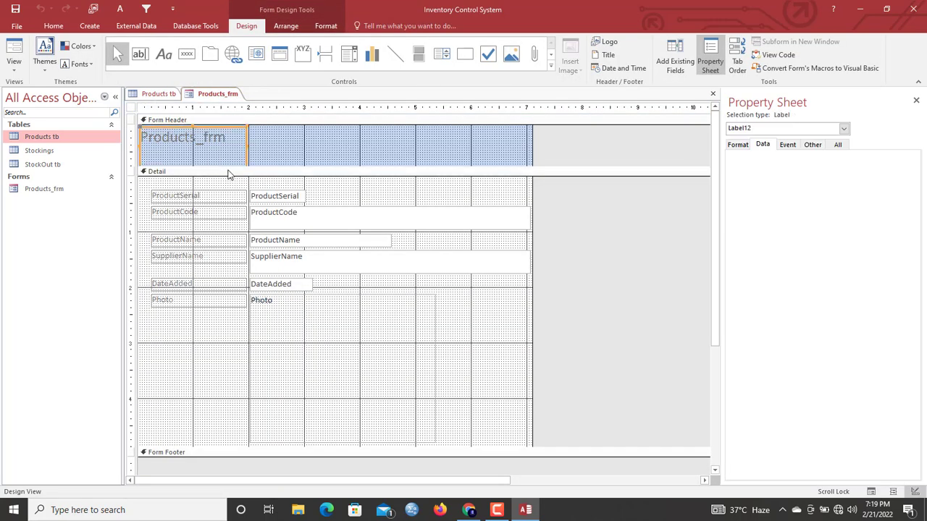
left_click_drag(254, 166, 254, 171)
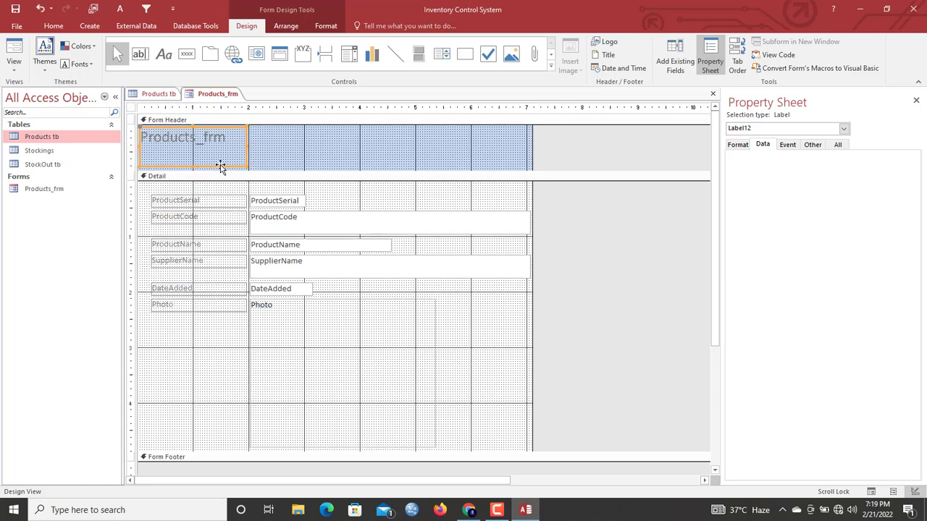
left_click_drag(192, 167, 104, 127)
left_click(228, 140)
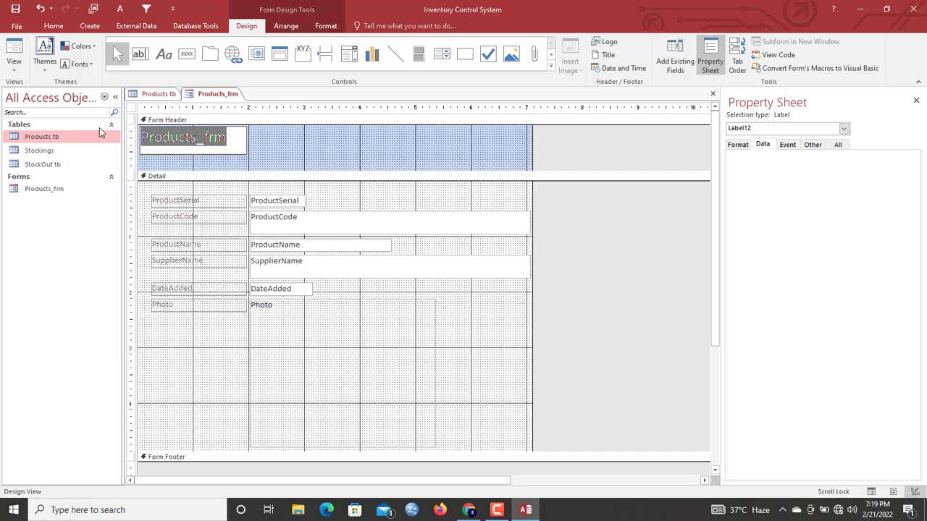
type("Products")
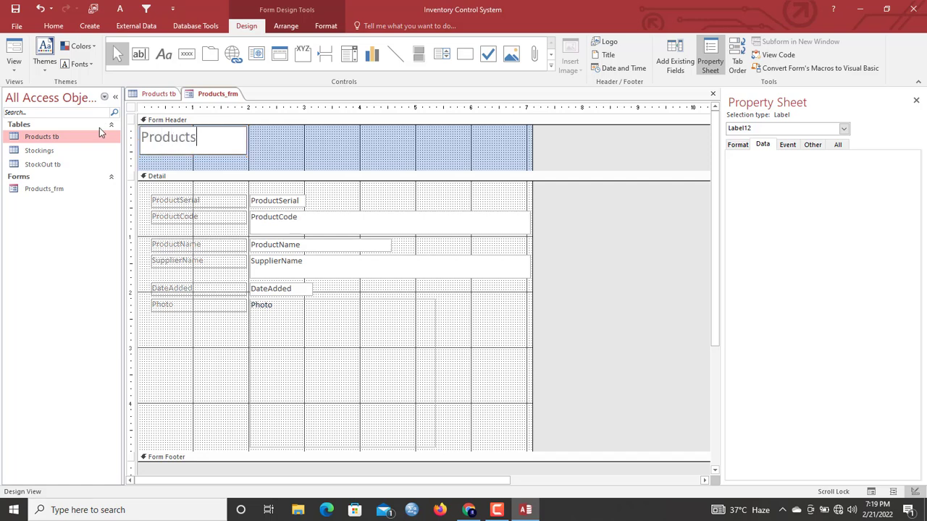
left_click(281, 149)
left_click_drag(237, 171, 236, 160)
Shrink the Photo attachment control to about two grid squares wide and high, and move it down below DateAdded.
left_click(305, 382)
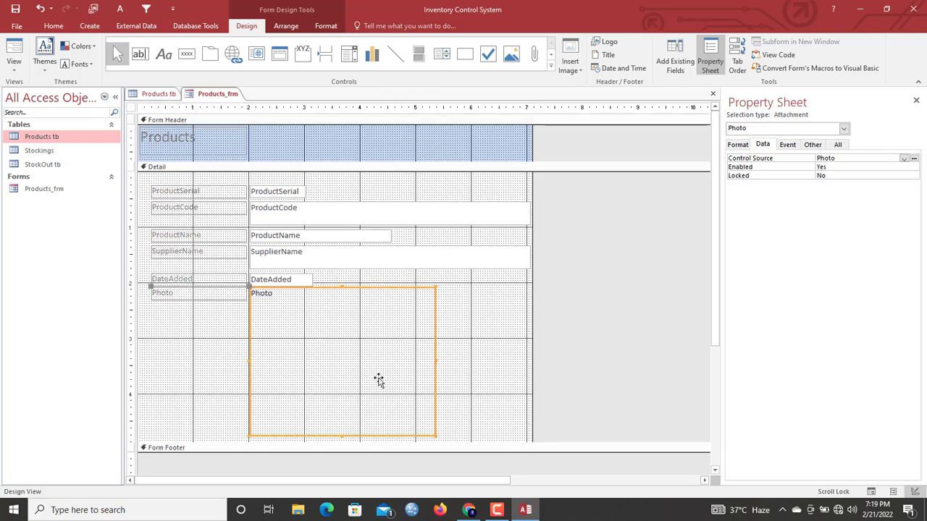
left_click_drag(438, 439, 358, 398)
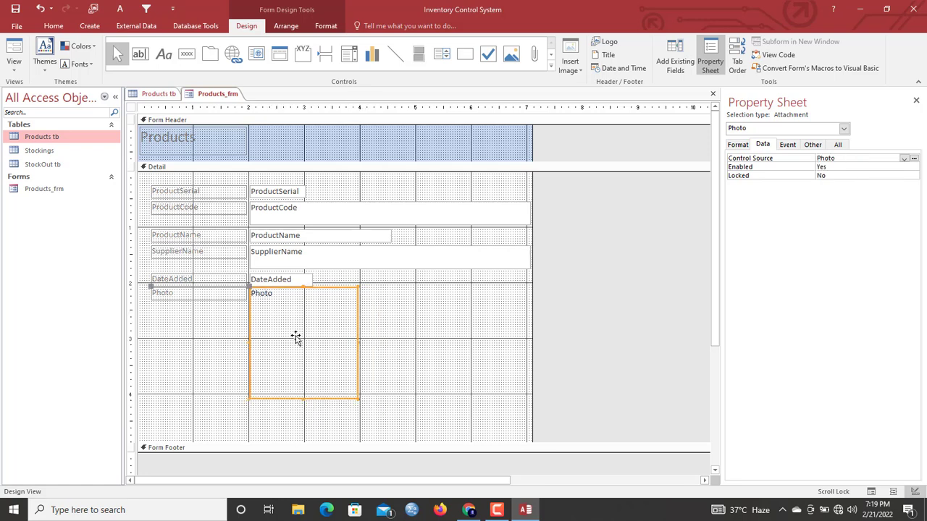
left_click_drag(296, 338, 273, 348)
left_click(192, 342)
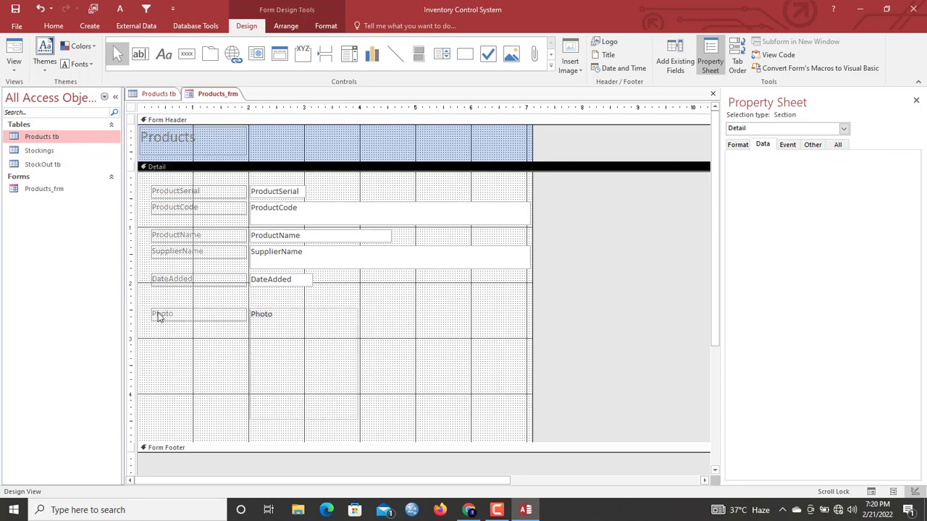
Place the Photo label directly above the attachment control, widen it to match, and change its text to Product image.
left_click(148, 312)
left_click_drag(150, 309, 252, 296)
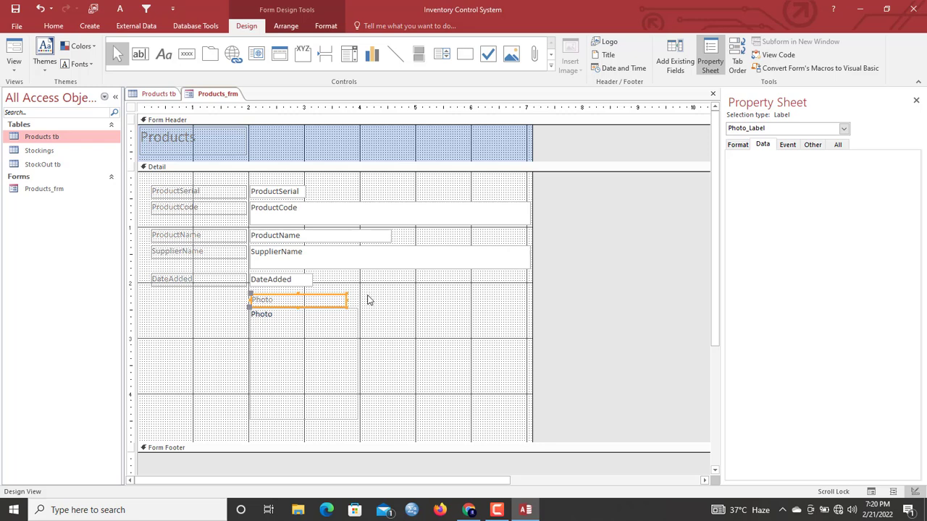
left_click_drag(344, 298, 357, 301)
left_click(337, 301)
double_click(337, 301)
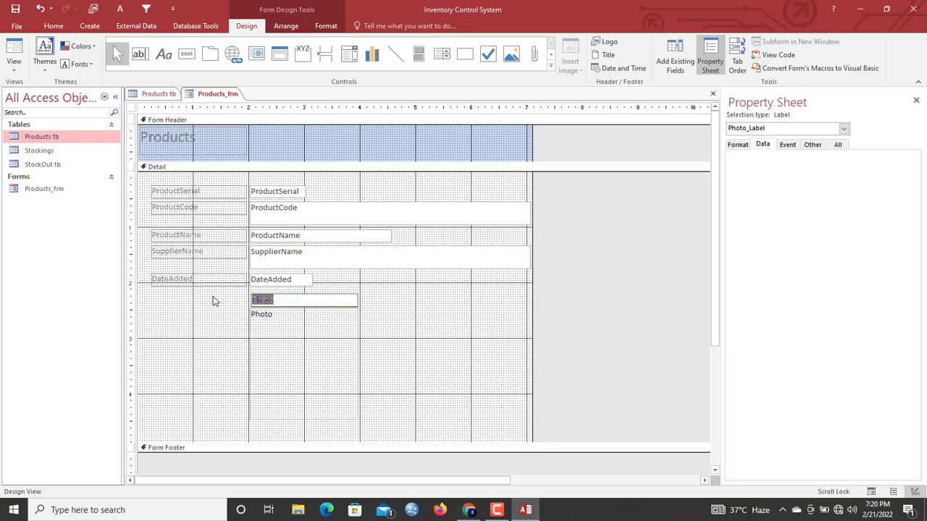
type("Product image")
left_click(462, 343)
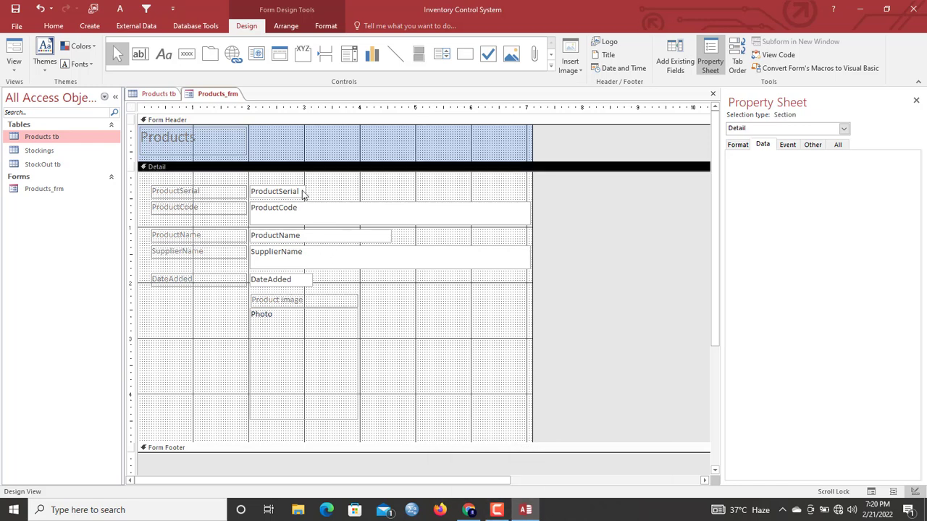
Size the five text boxes from ProductSerial to DateAdded to the widest one.
left_click_drag(329, 180, 282, 285)
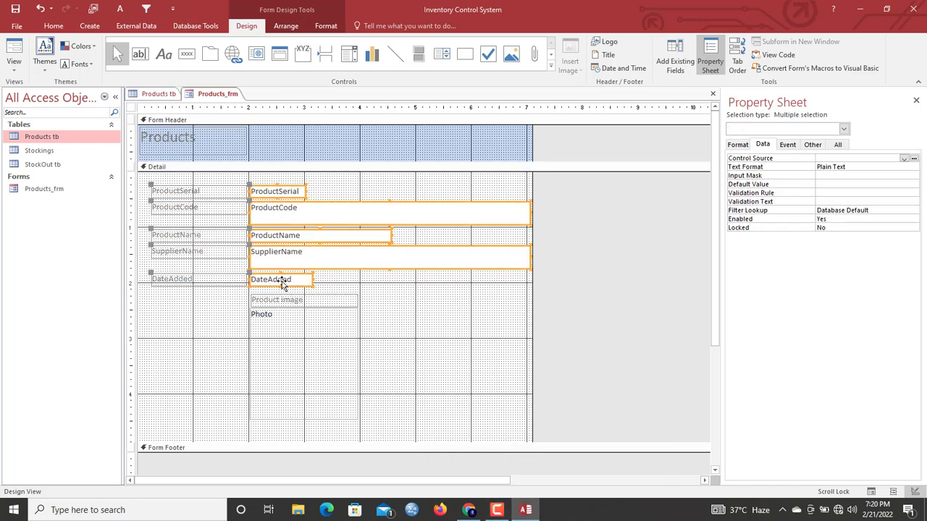
right_click(282, 285)
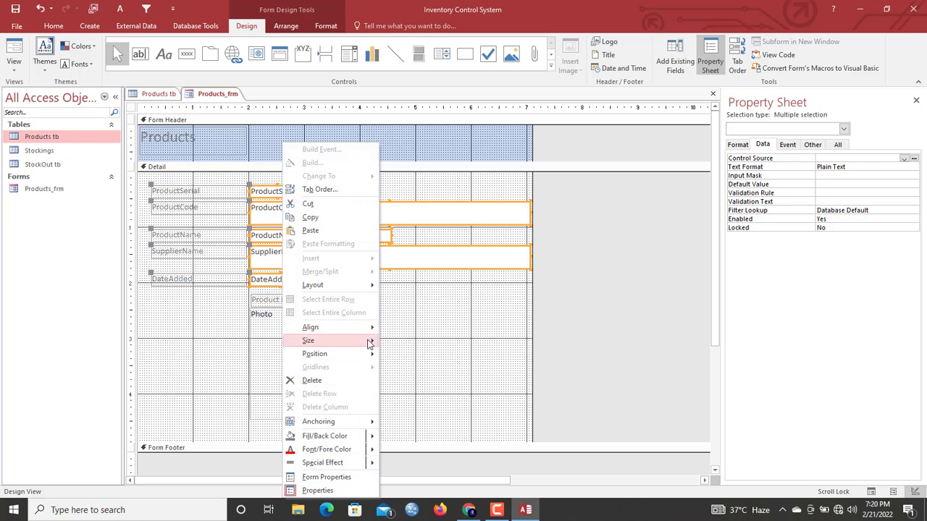
mouse_move(369, 341)
left_click(437, 395)
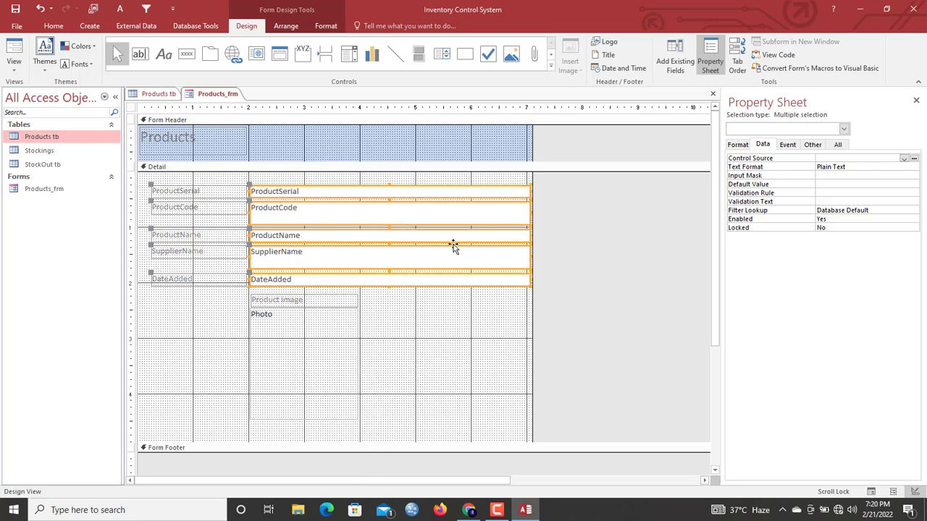
Size the five text boxes to the shortest height and shift them slightly left with their labels.
right_click(435, 215)
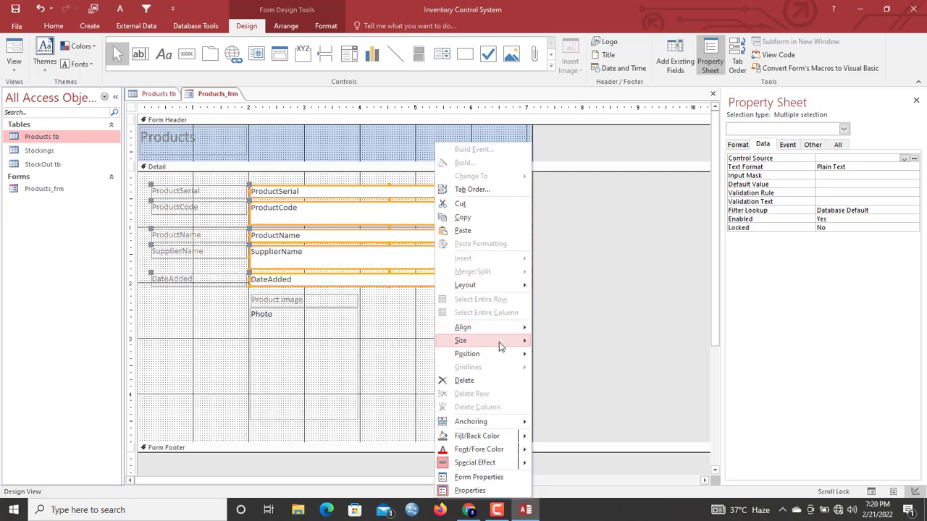
mouse_move(499, 342)
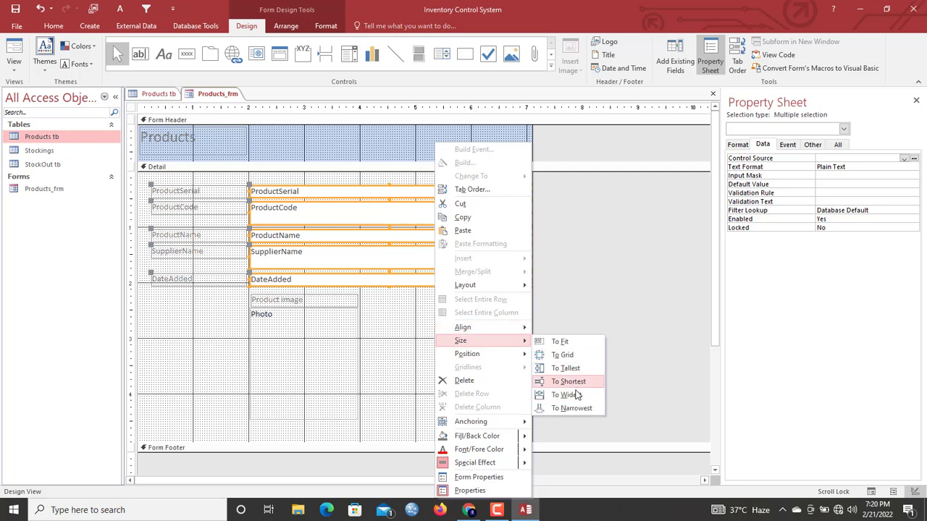
left_click(569, 409)
left_click_drag(356, 214, 352, 214)
right_click(352, 214)
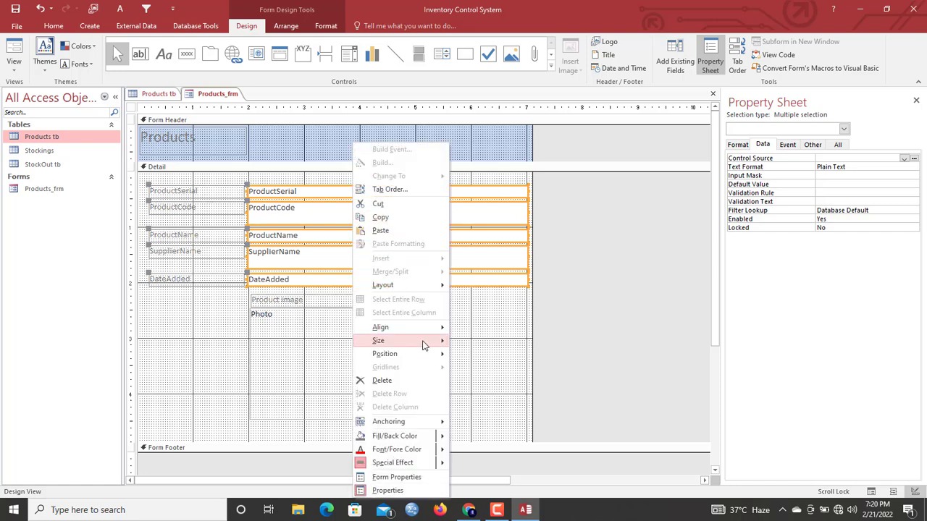
mouse_move(428, 341)
left_click(500, 381)
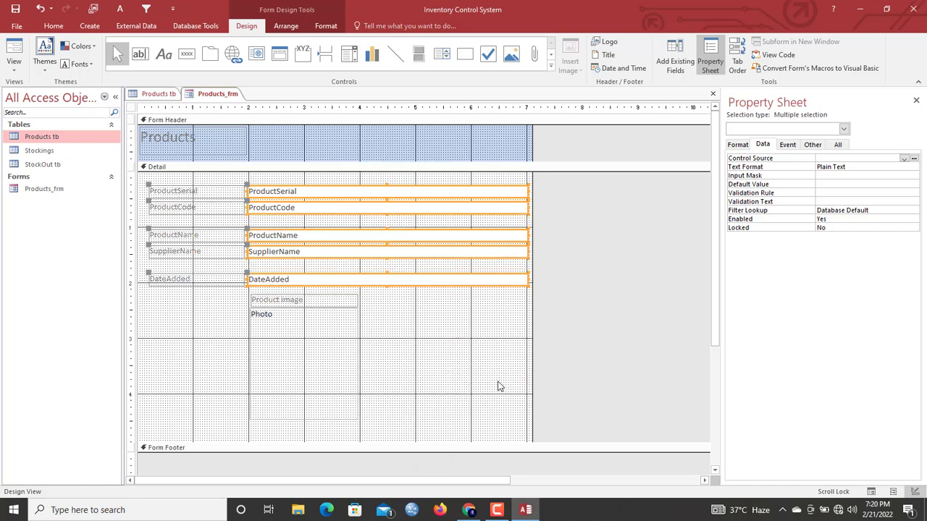
Move the ProductName and SupplierName fields up together to close the gap below ProductCode.
left_click(349, 228)
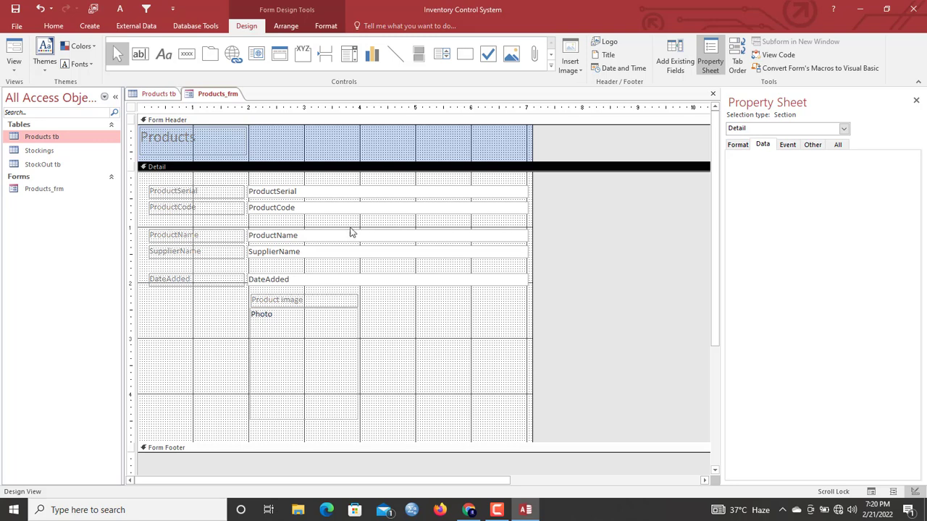
left_click_drag(347, 222, 339, 252)
key("Up")
key("Up")
key("Up")
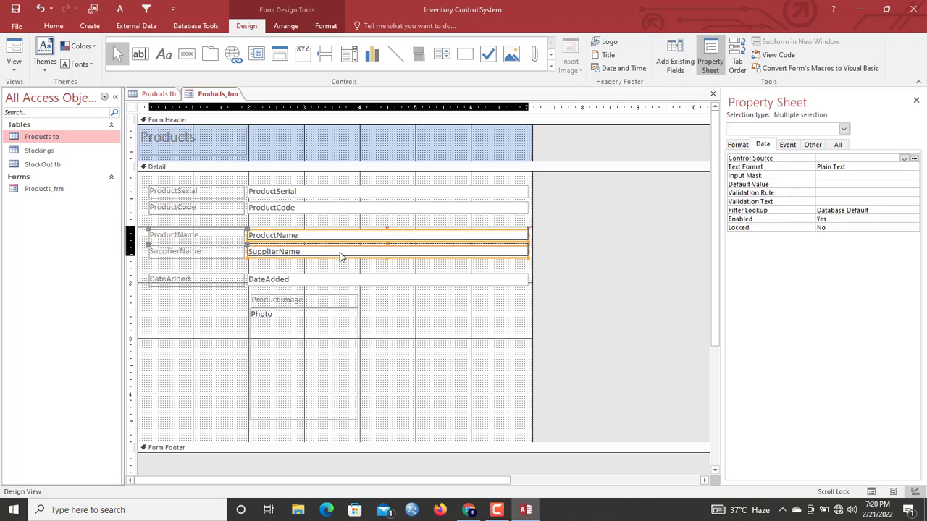
key("Up")
key("Up")
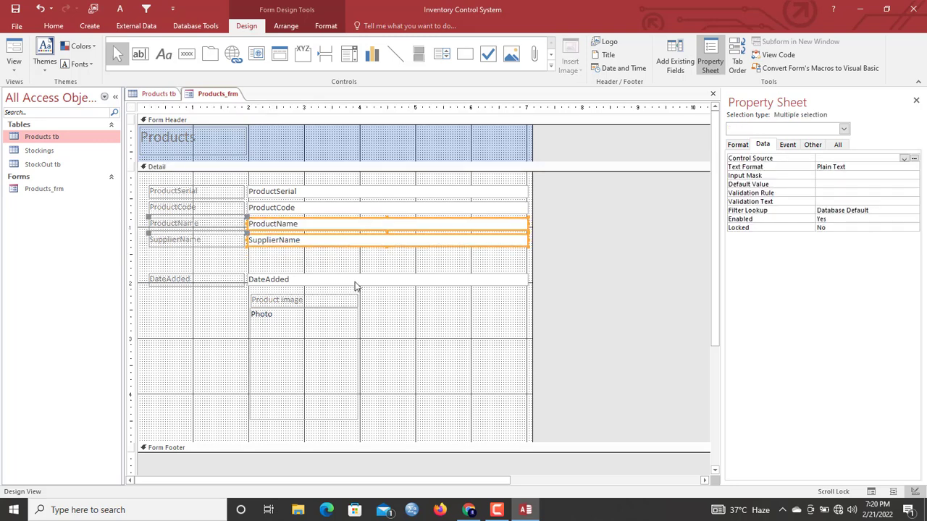
Move the DateAdded field up to sit directly below SupplierName.
left_click(355, 283)
key("Up")
key("Up")
key("Up")
key("Up")
key("Up")
key("Up")
key("Up")
key("Up")
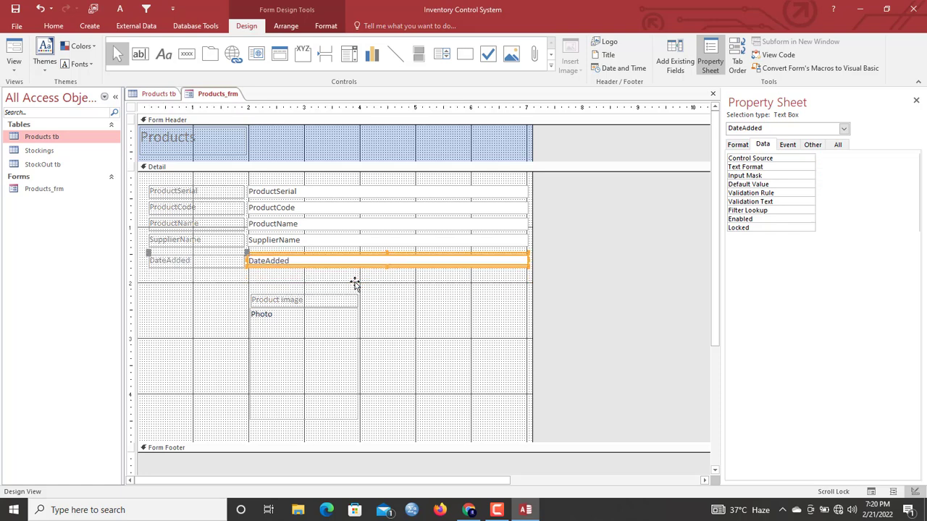
key("Up")
key("Up")
Move the product image and its label up beneath DateAdded, and narrow the five text boxes to about the 5 ruler mark.
left_click_drag(376, 291, 326, 342)
left_click_drag(498, 284, 415, 202)
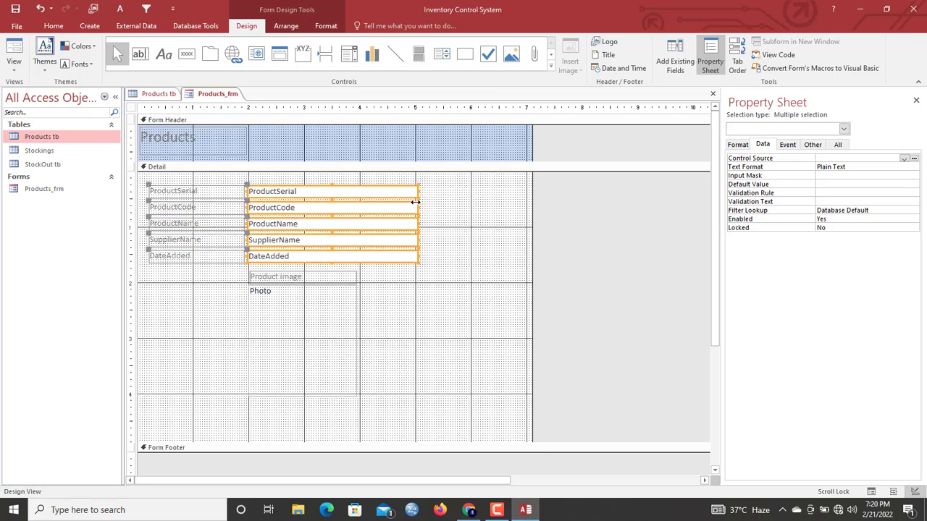
Add a space between the words in the first four labels: Product Serial, Product Code, Product Name and Supplier Name.
left_click(178, 191)
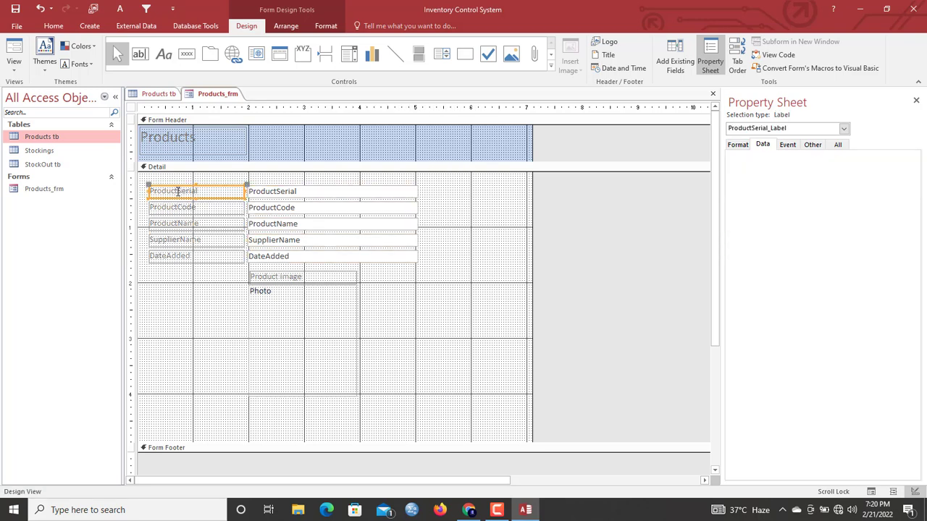
left_click(178, 191)
left_click(179, 207)
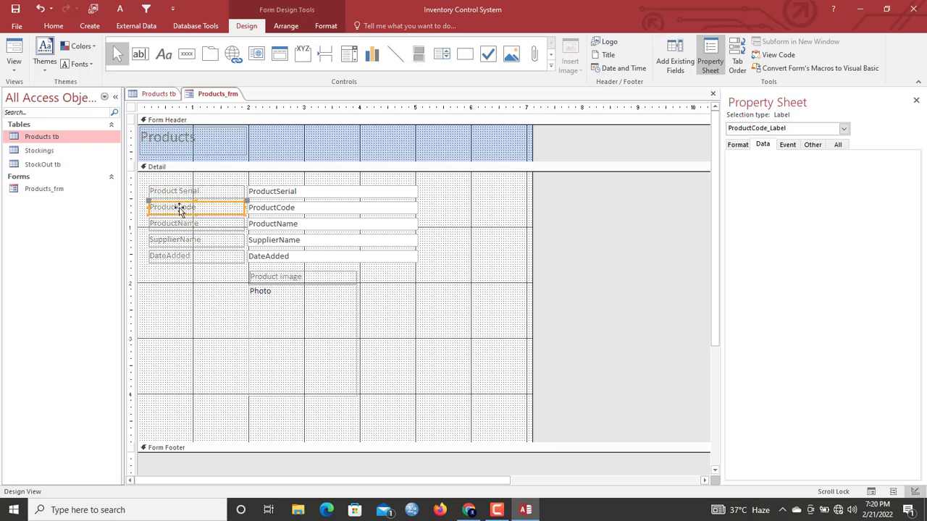
left_click(179, 207)
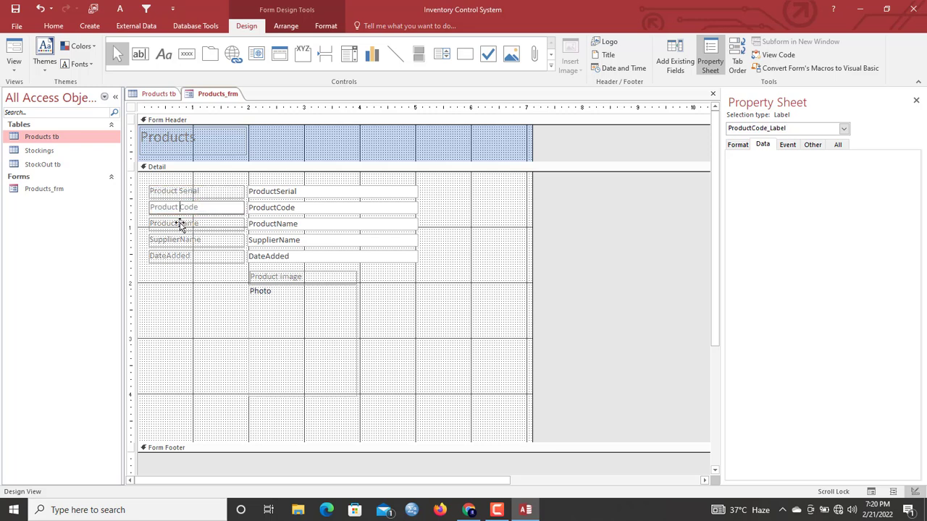
left_click(180, 224)
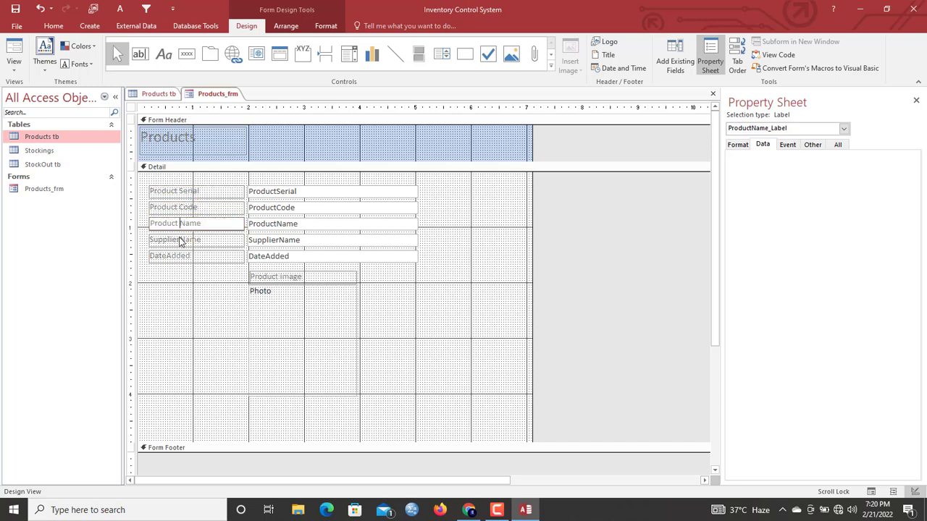
left_click(180, 240)
left_click(181, 239)
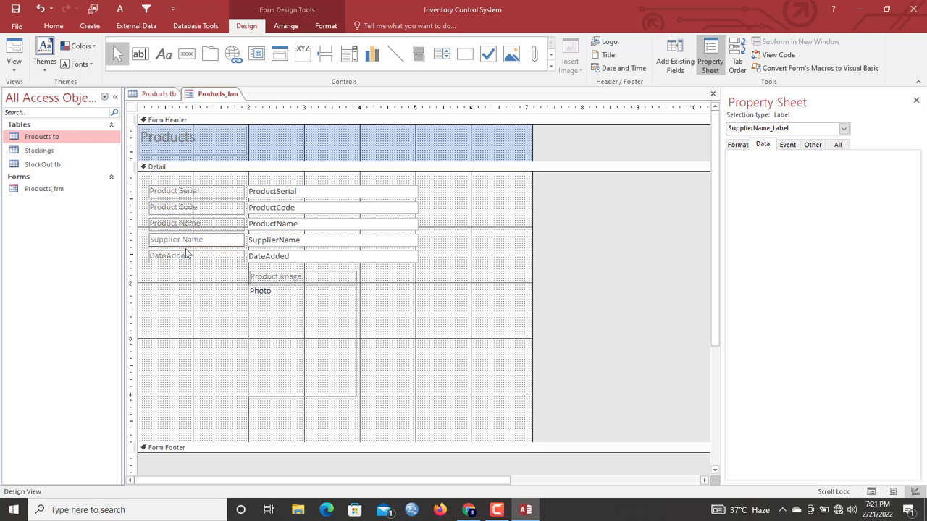
Change the DateAdded label's text to Date.
left_click(178, 258)
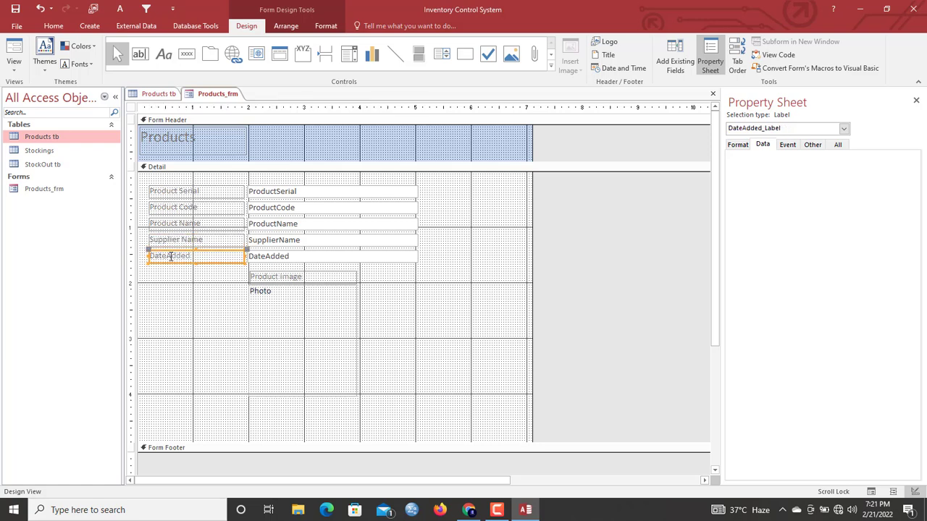
left_click(172, 256)
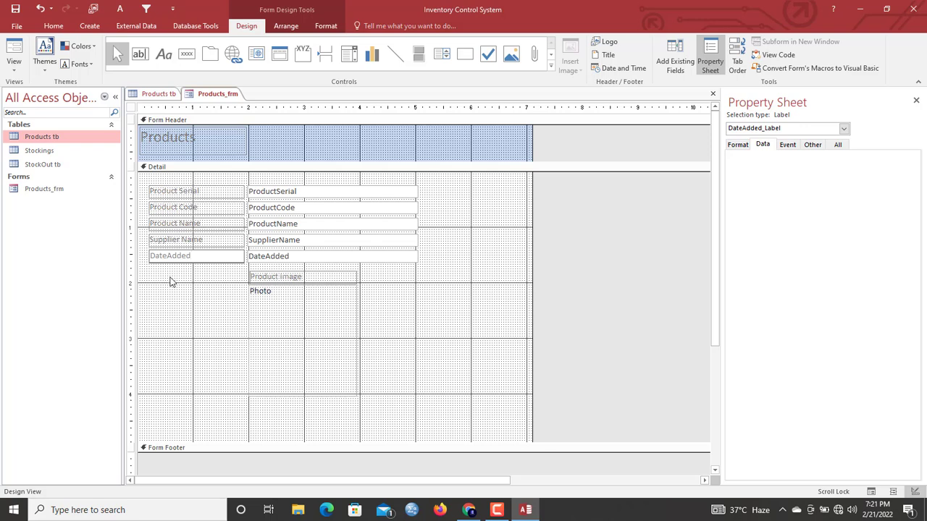
left_click_drag(193, 256, 141, 257)
type("Date")
left_click(335, 192)
left_click(481, 186)
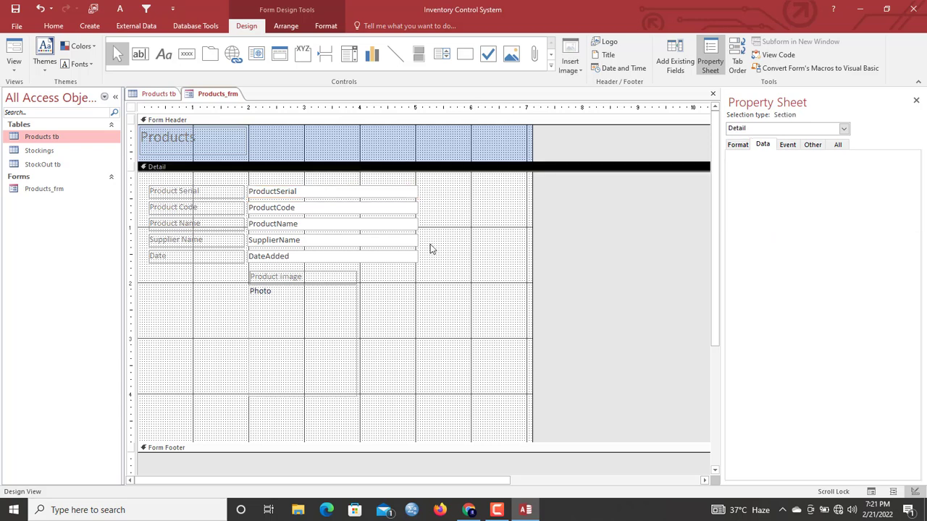
Move the Photo control and its Product image label left so they sit beneath the Date label.
left_click_drag(397, 285, 215, 369)
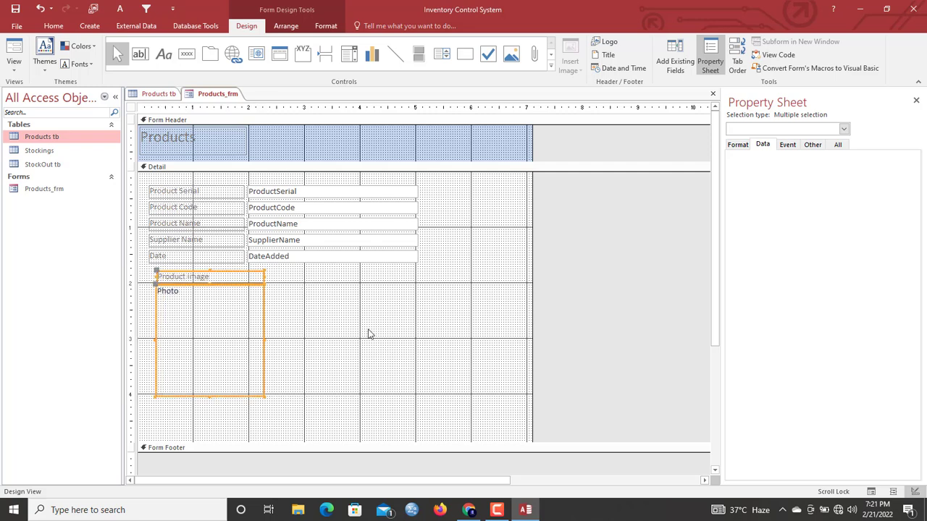
left_click(286, 166)
left_click(297, 143)
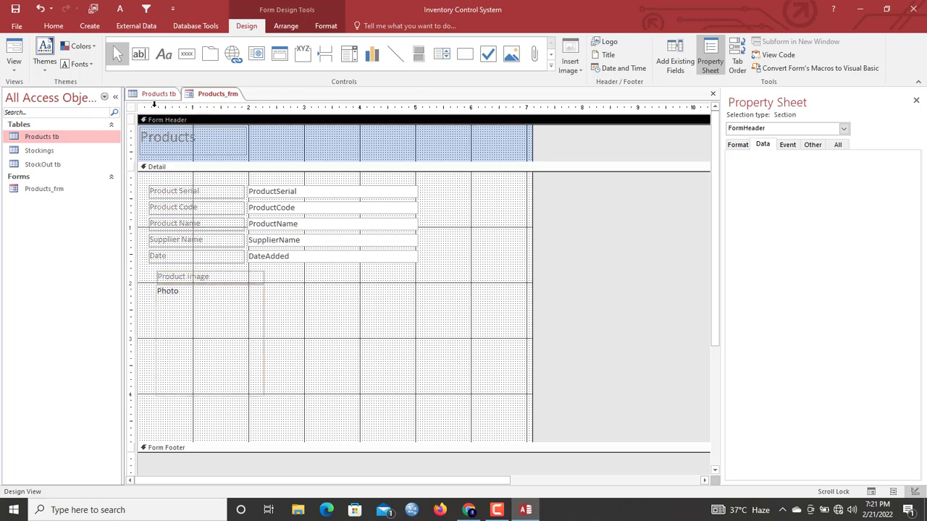
Set the font colour of all controls in the Detail section to black.
left_click(133, 110)
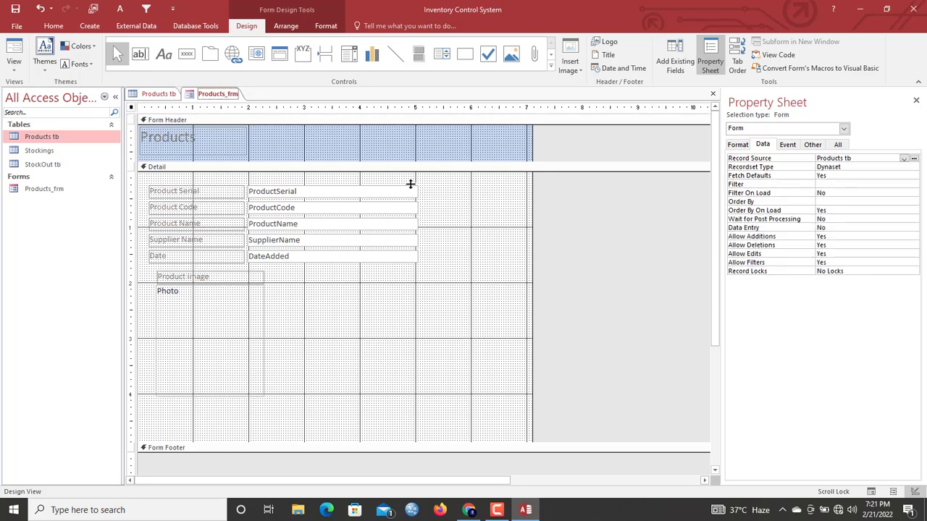
left_click_drag(467, 186, 145, 444)
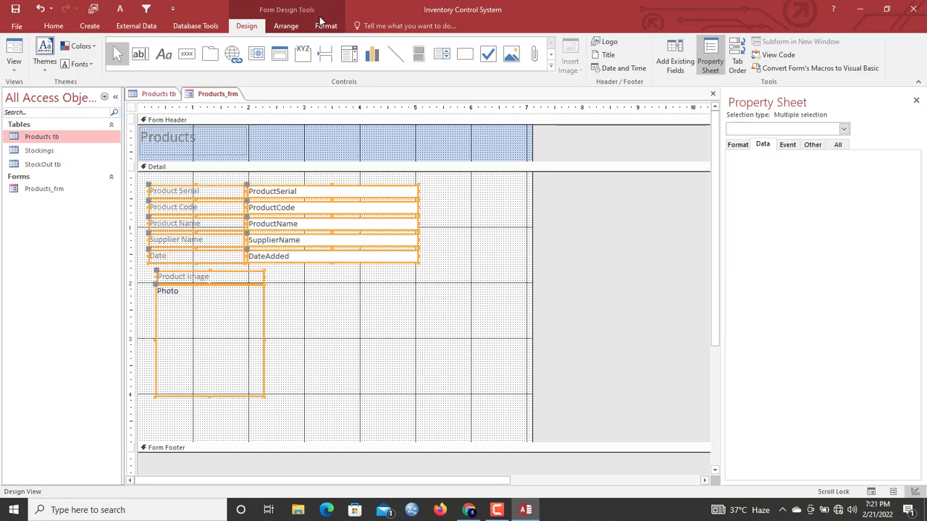
left_click(330, 26)
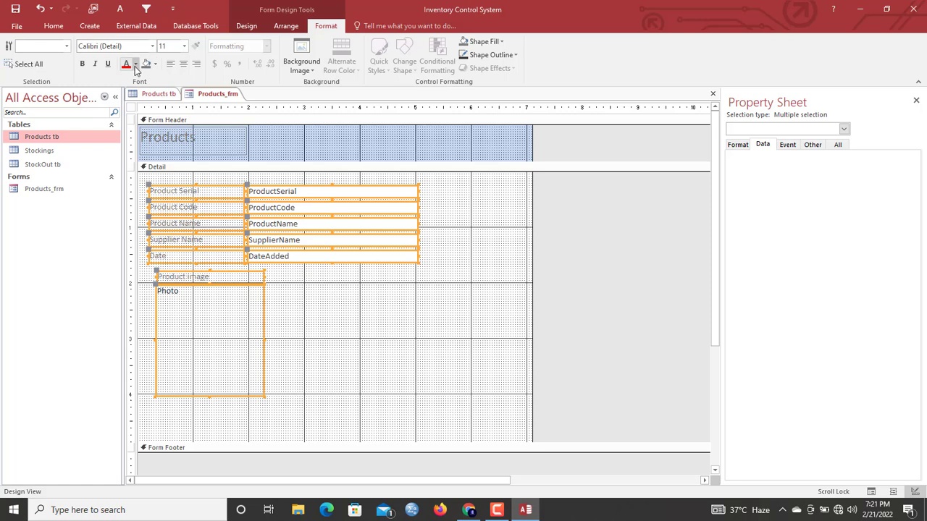
left_click(135, 66)
left_click(136, 109)
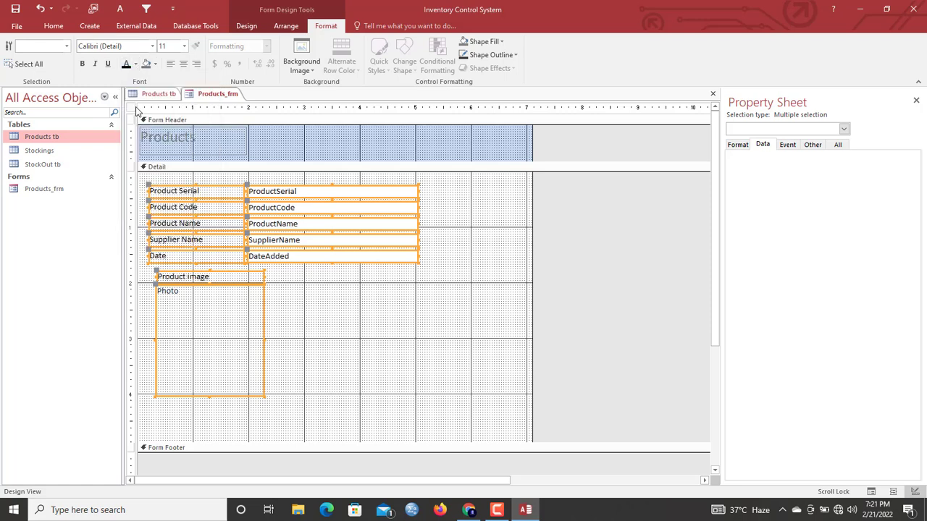
Make the six field labels bold, from Product Serial down to Product image.
left_click(224, 156)
left_click(224, 170)
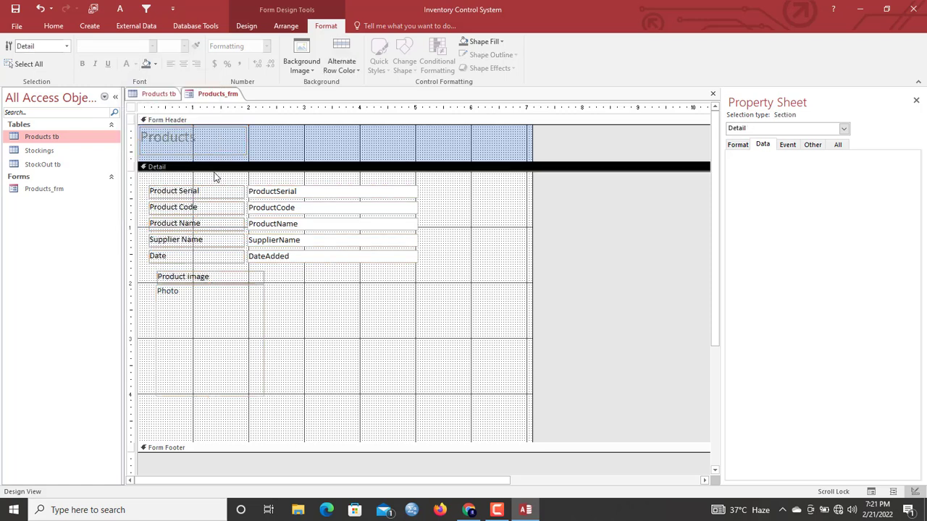
left_click_drag(215, 174, 197, 282)
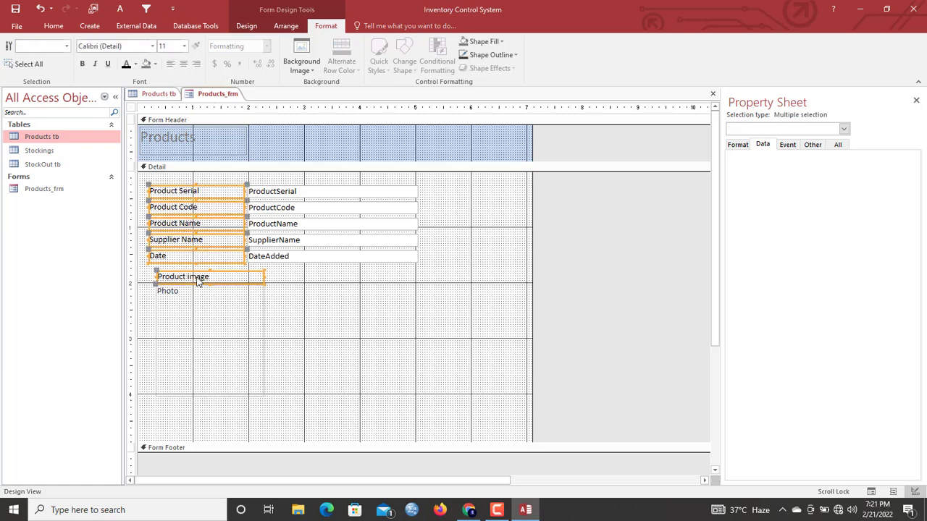
key("ctrl+b")
left_click(376, 293)
Shorten the Detail section to about 4.33" and set the Photo control's Picture Size Mode to Stretch.
left_click(234, 347)
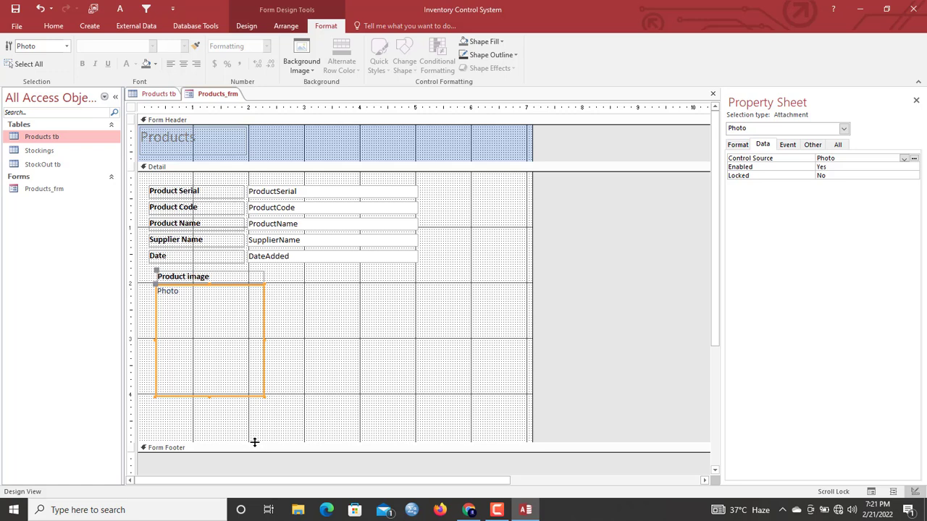
left_click_drag(255, 442, 253, 412)
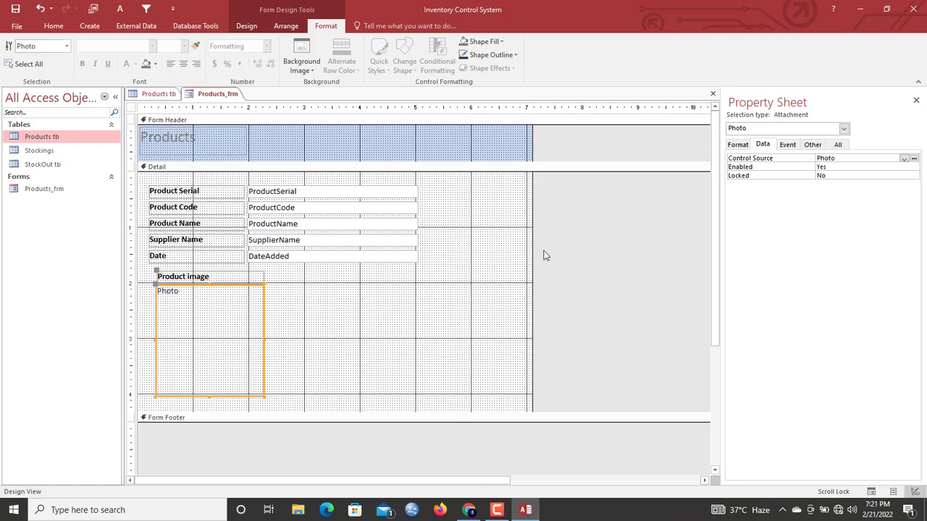
left_click(739, 144)
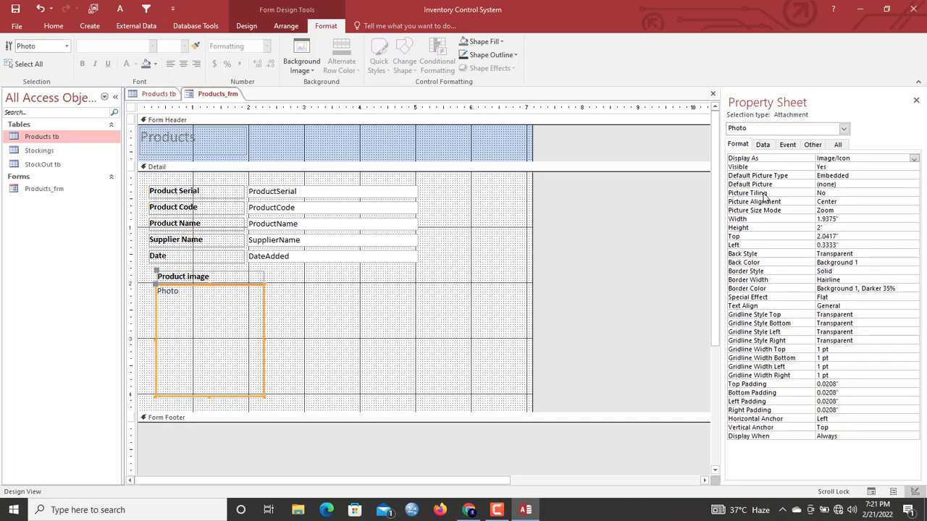
left_click(853, 211)
left_click(914, 210)
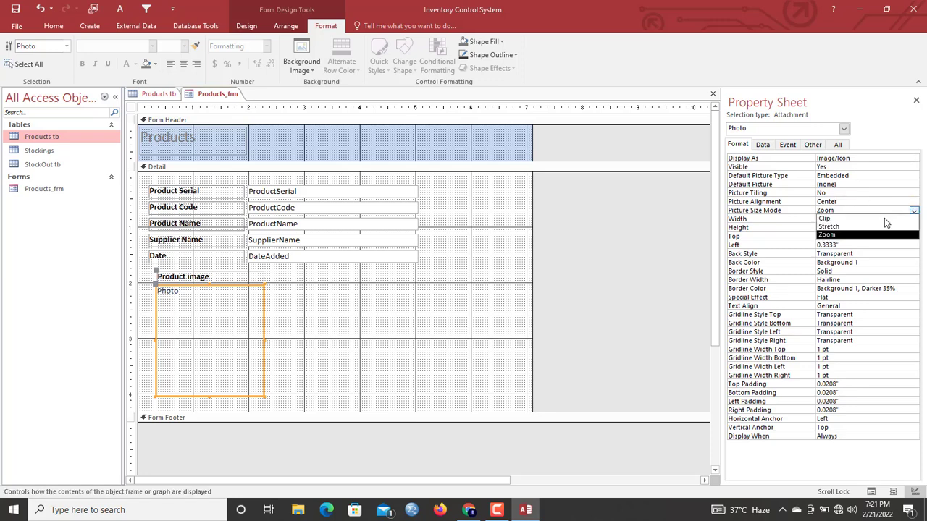
left_click(849, 227)
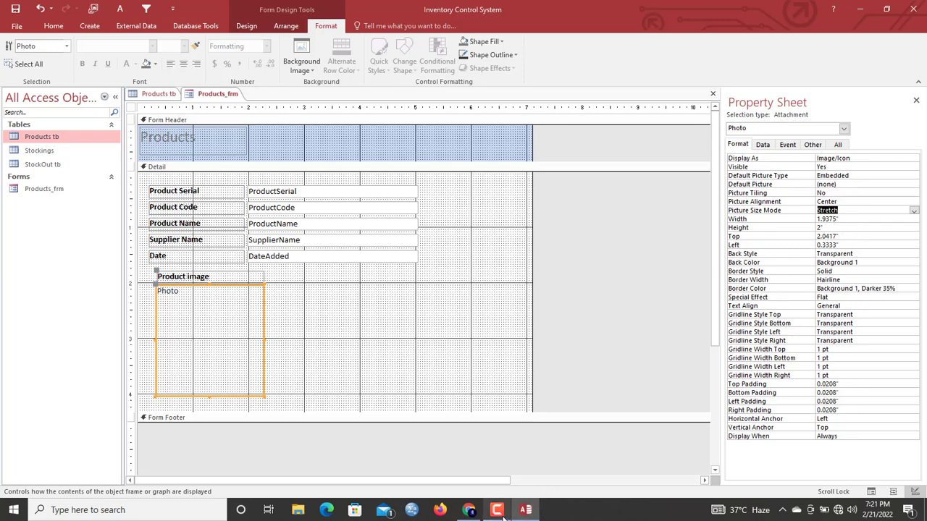
Preview the products form in Form View.
left_click(424, 319)
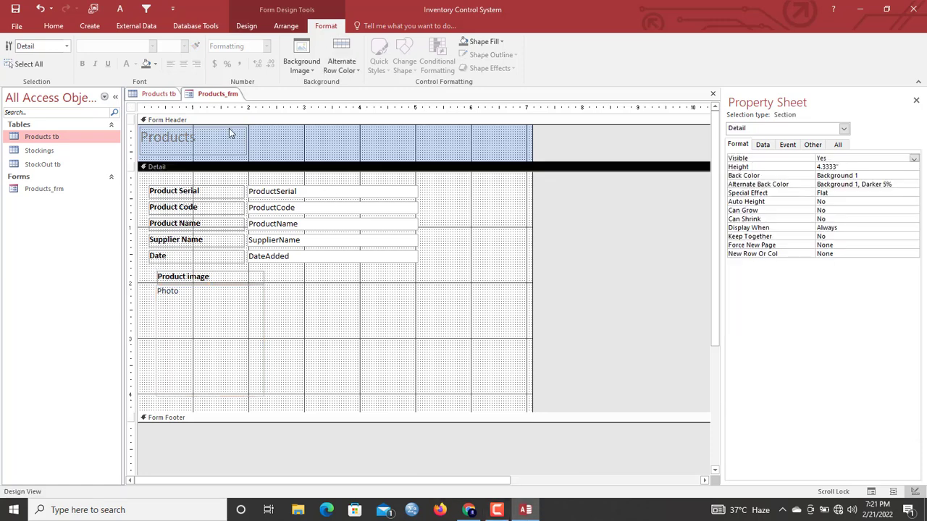
right_click(217, 93)
left_click(248, 152)
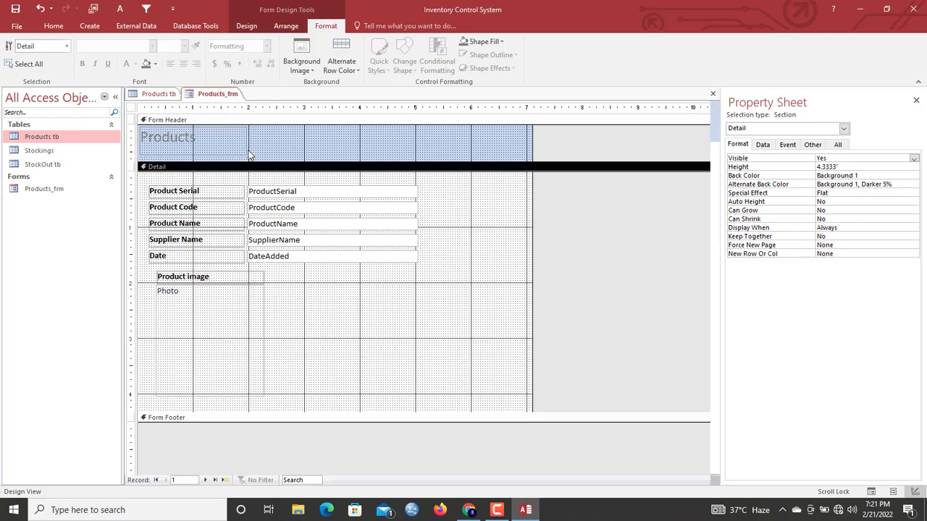
left_click(131, 145)
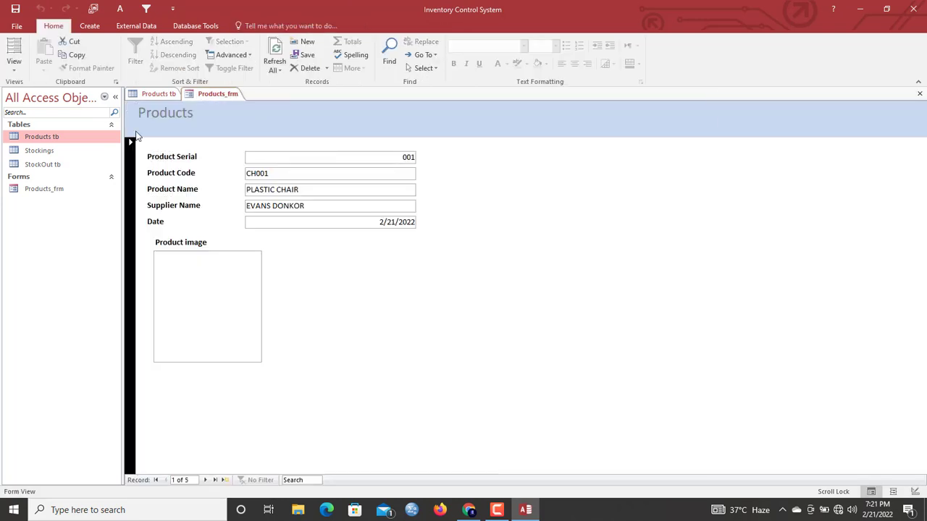
Return to Design View and set the form's Record Selectors property to No.
right_click(227, 92)
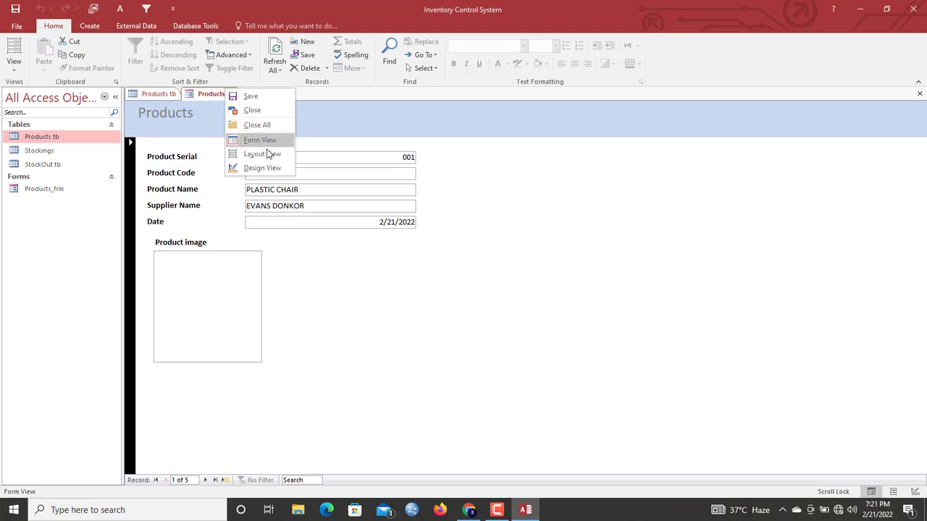
left_click(269, 168)
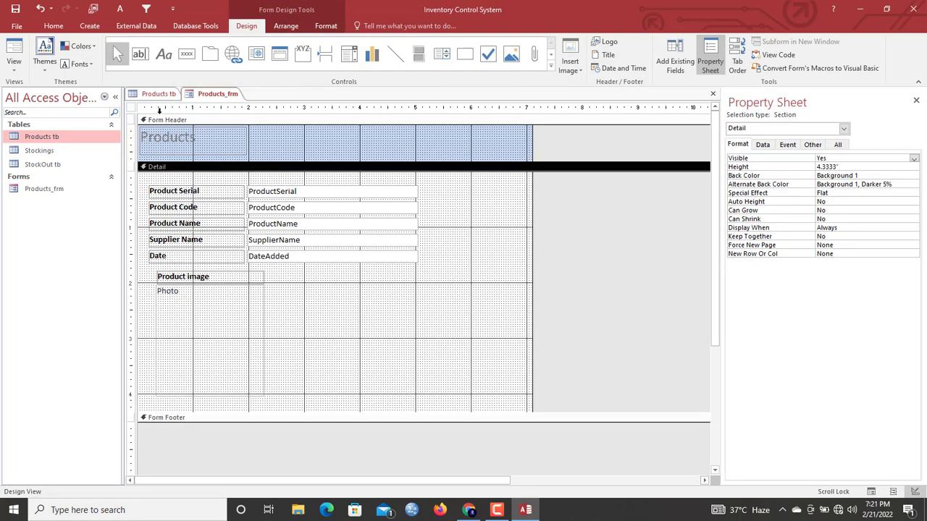
left_click(131, 110)
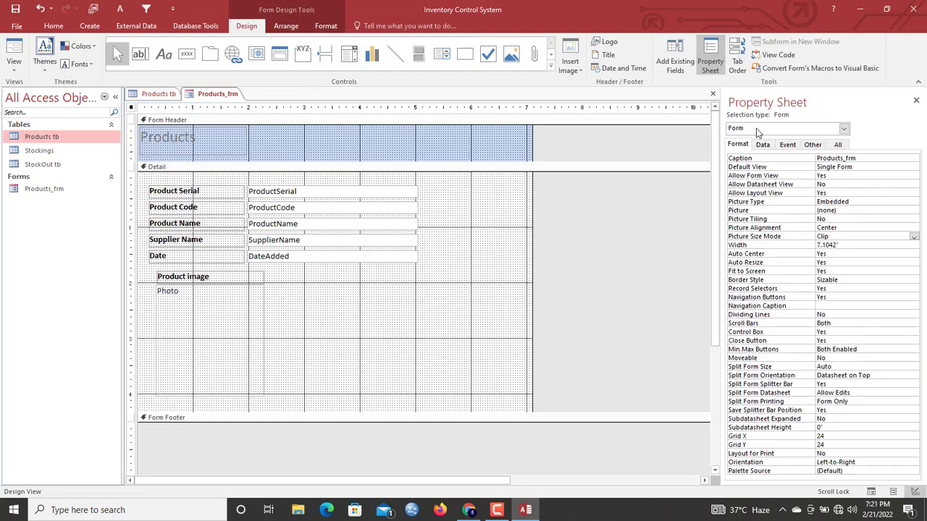
double_click(842, 287)
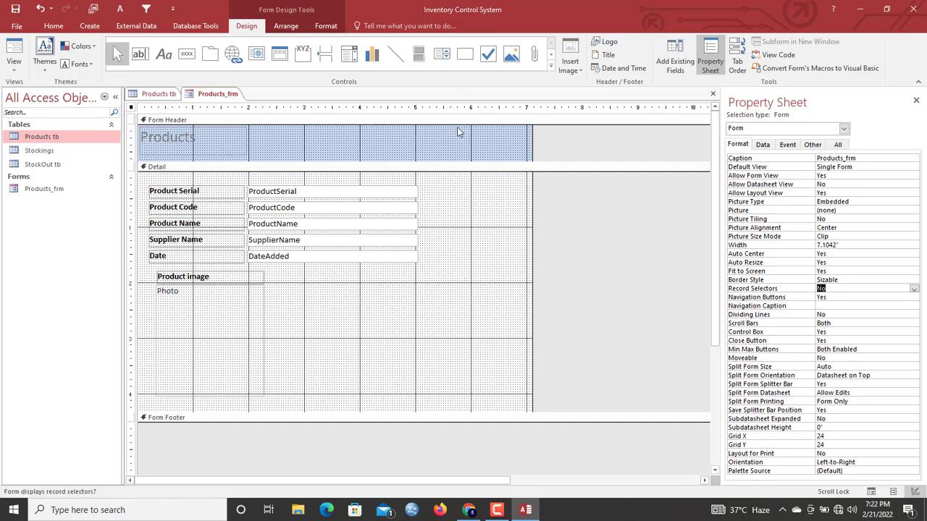
Fill the Detail and Form Header sections with the theme colour Background 1, Darker 5%.
left_click(468, 213)
left_click(324, 26)
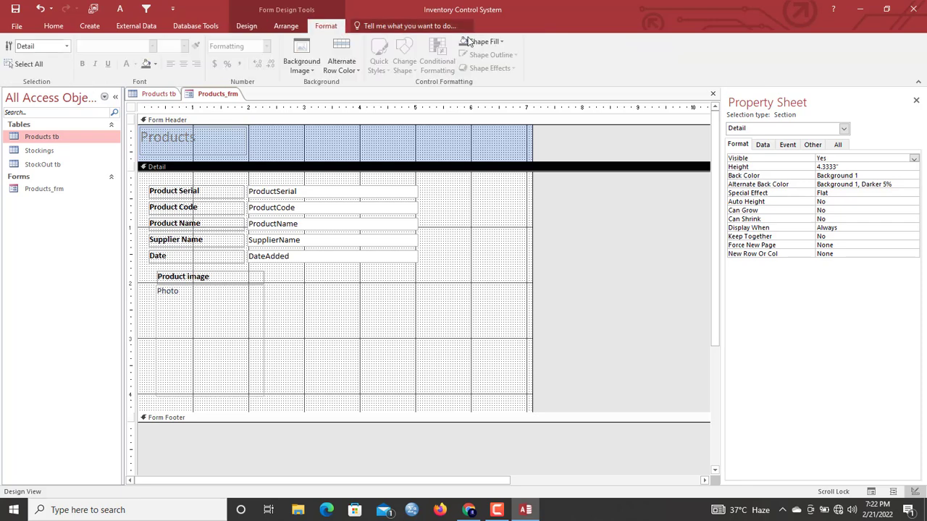
left_click(469, 42)
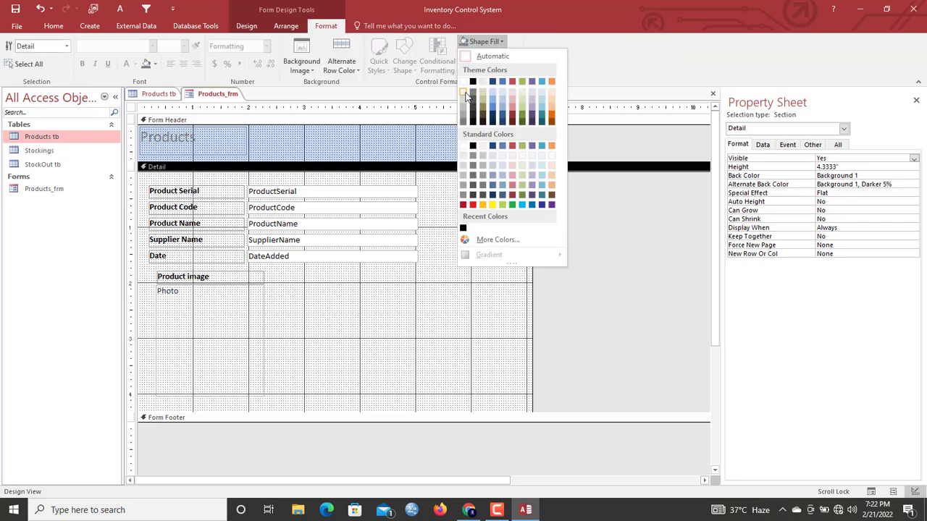
left_click(464, 92)
left_click(323, 139)
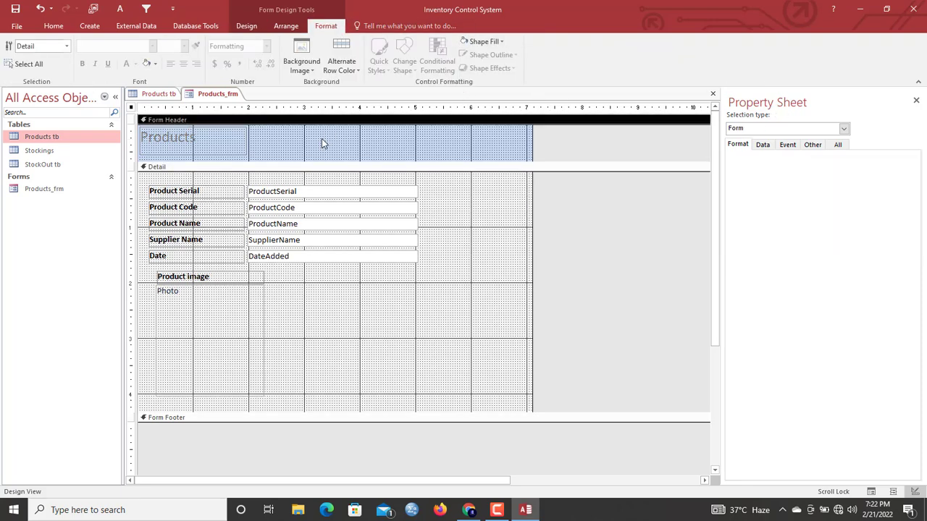
left_click(479, 42)
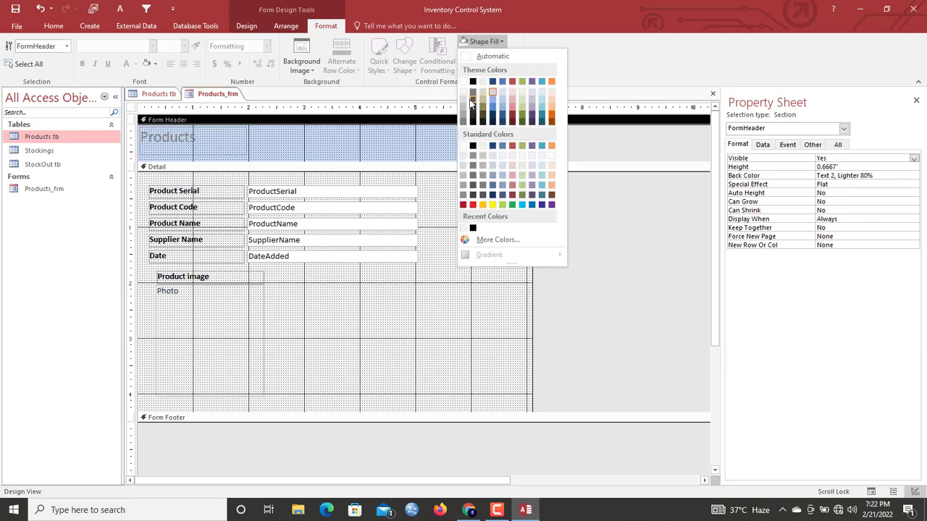
left_click(463, 91)
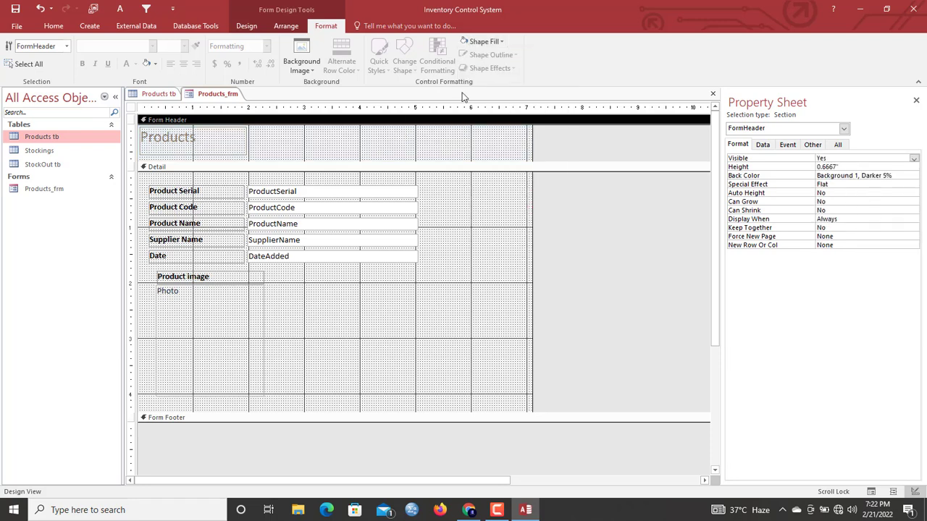
Draw a rectangle about 5.04" wide and 1.63" high around the five label and text box rows, with the Etched special effect.
left_click(246, 26)
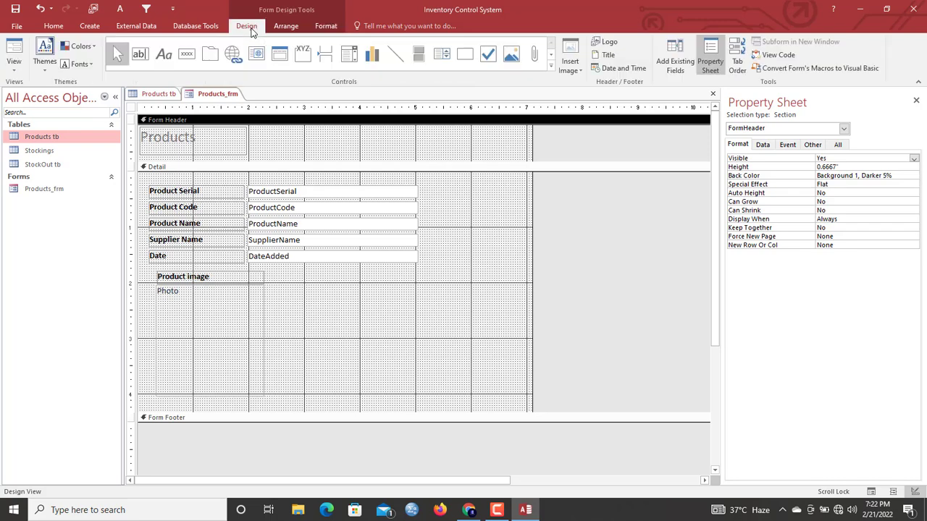
left_click(467, 59)
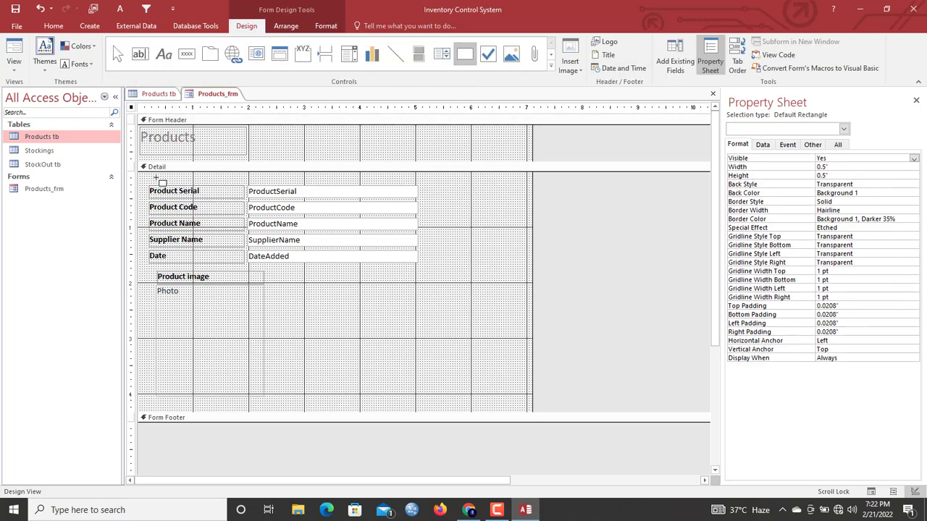
mouse_move(144, 177)
left_mouse_down()
mouse_move(191, 308)
mouse_move(310, 273)
mouse_move(425, 267)
left_mouse_up()
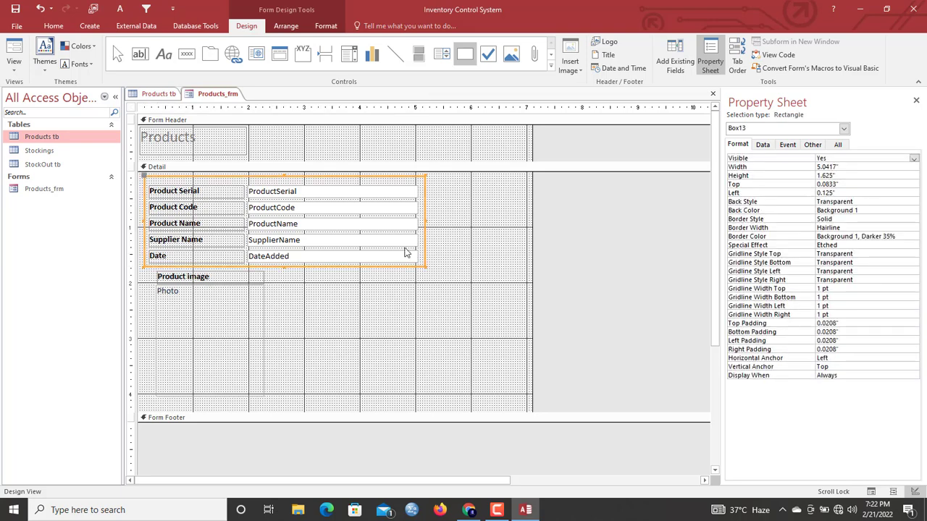
right_click(309, 178)
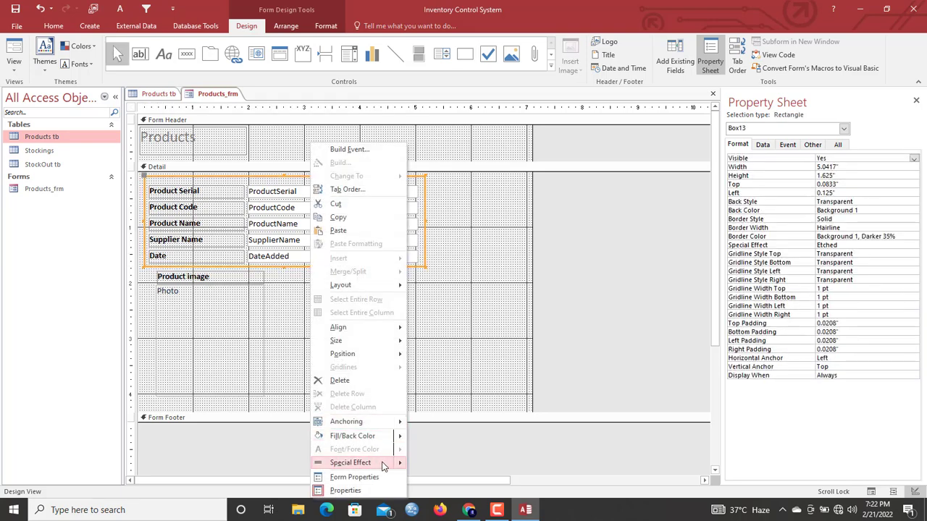
mouse_move(384, 463)
left_click(444, 471)
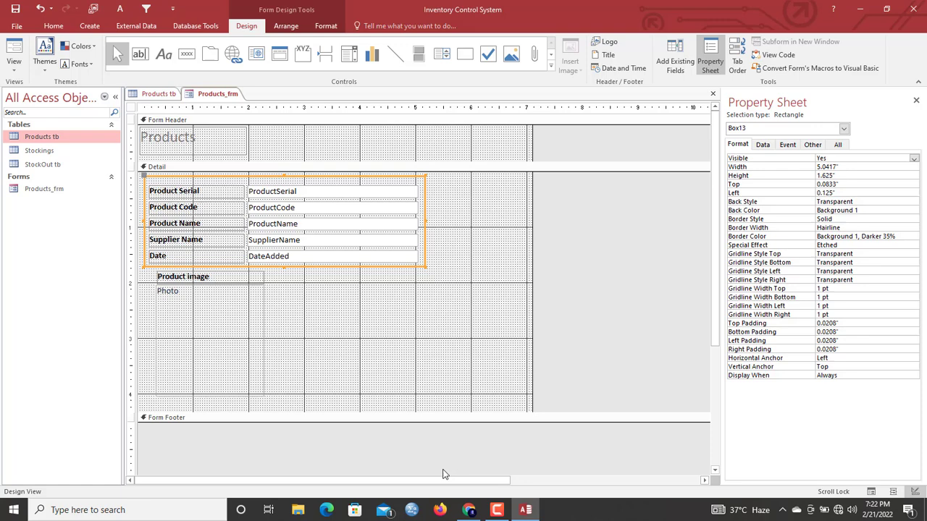
left_click(456, 231)
Fill the Form Header and Detail sections with the same light aqua theme colour.
left_click(425, 138)
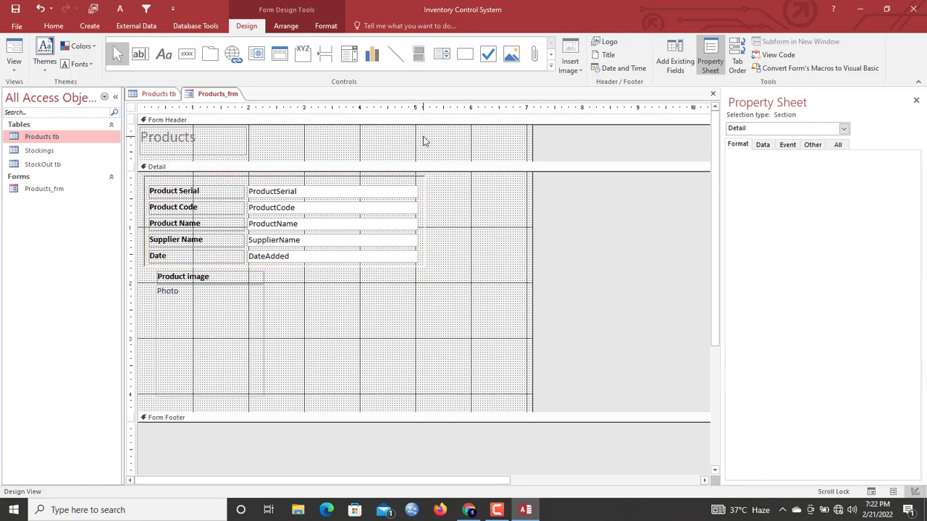
left_click(333, 26)
left_click(483, 41)
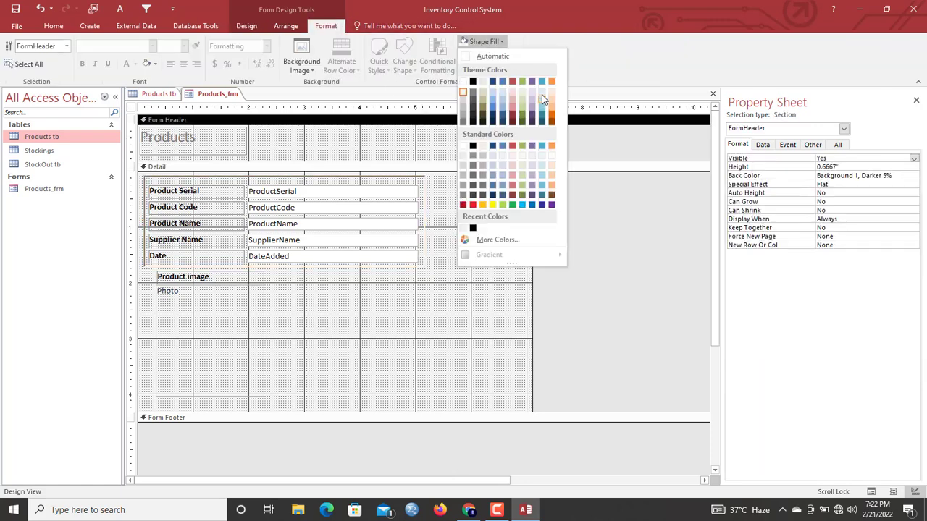
left_click(541, 94)
left_click(438, 261)
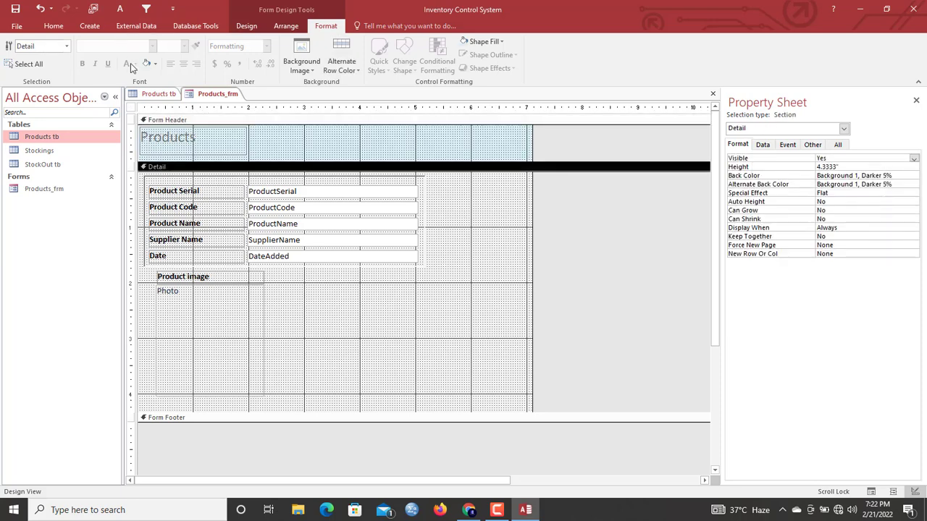
left_click(144, 66)
Make the Products title label bold and fit it in the header at 0.4167" high, 0.1667" from the top and 0.2083" from the left.
left_click(209, 126)
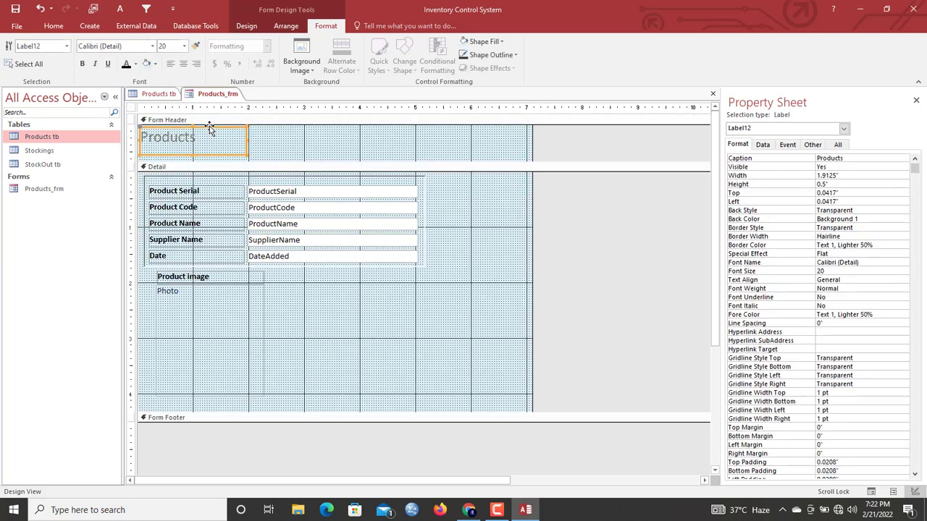
left_click(81, 64)
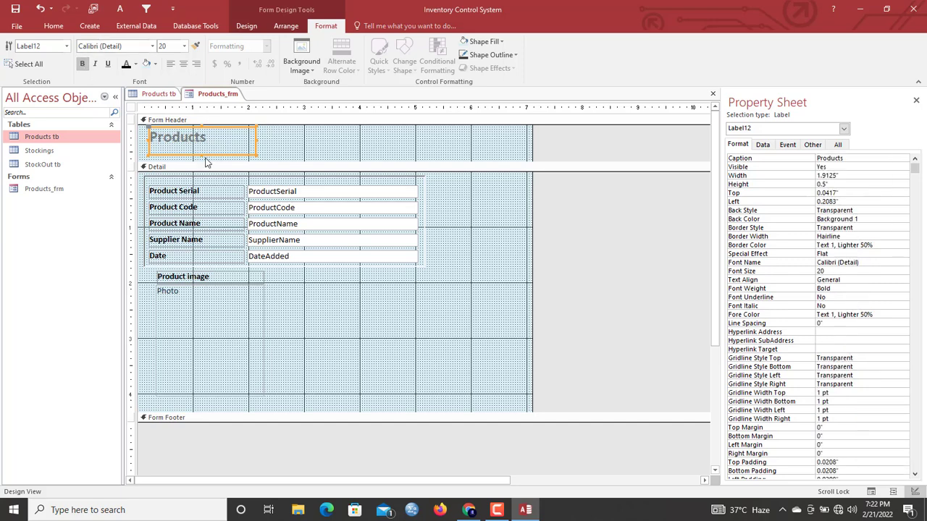
left_click_drag(203, 156, 201, 150)
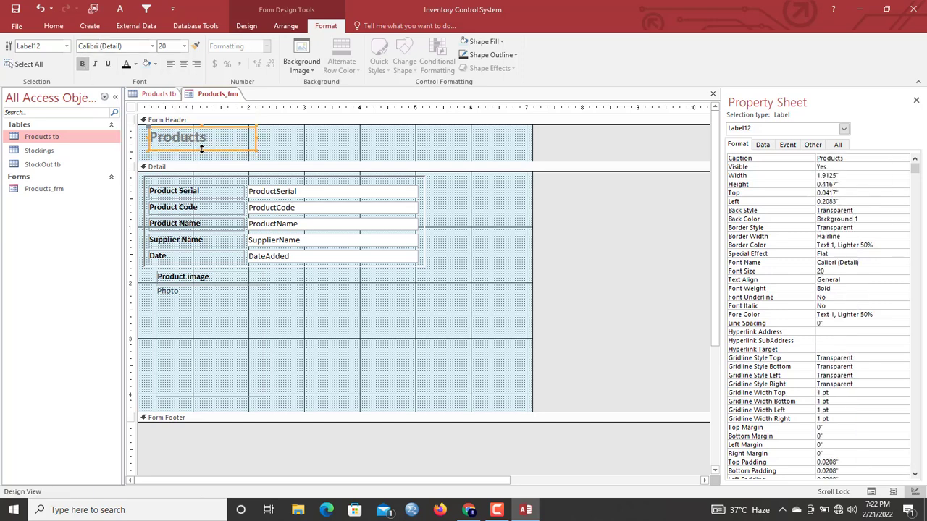
key("Down")
key("Down")
key("Down")
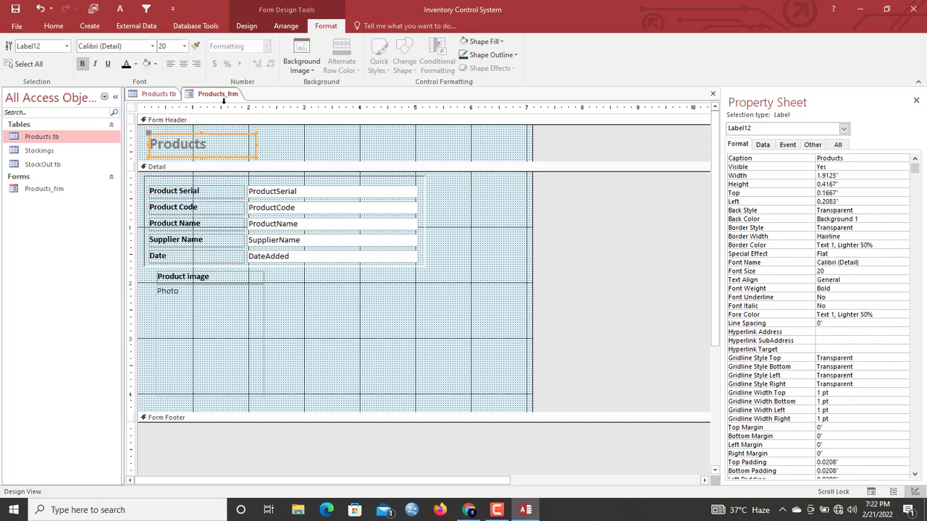
Preview the products form's header and field styling in Form View and return to Design View.
right_click(222, 95)
left_click(246, 142)
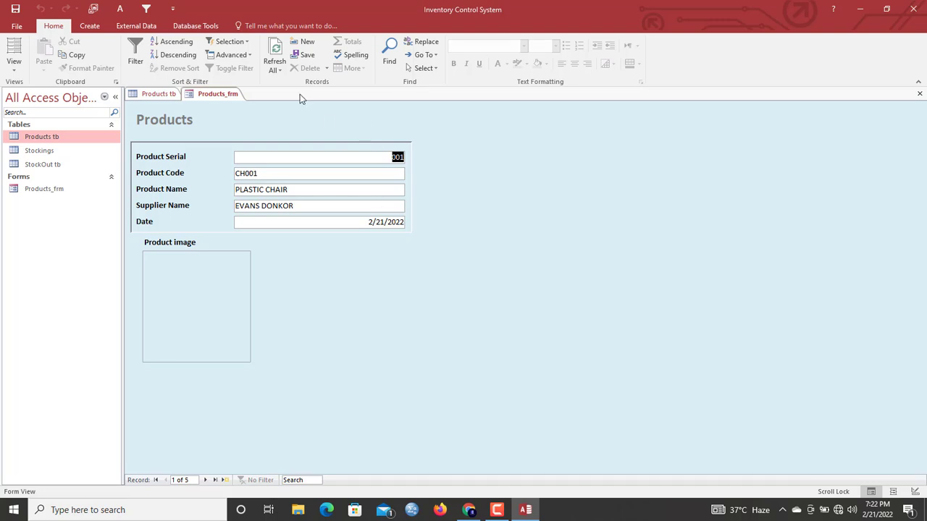
right_click(303, 124)
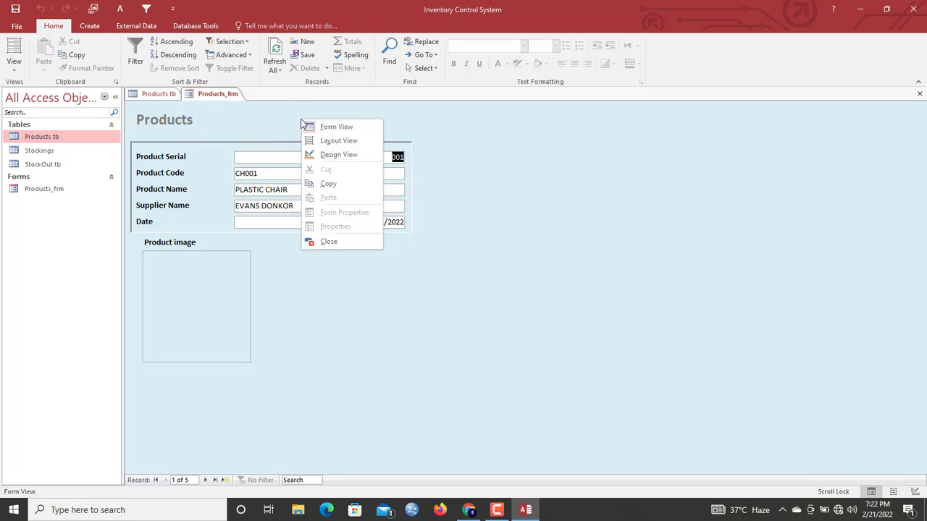
left_click(339, 155)
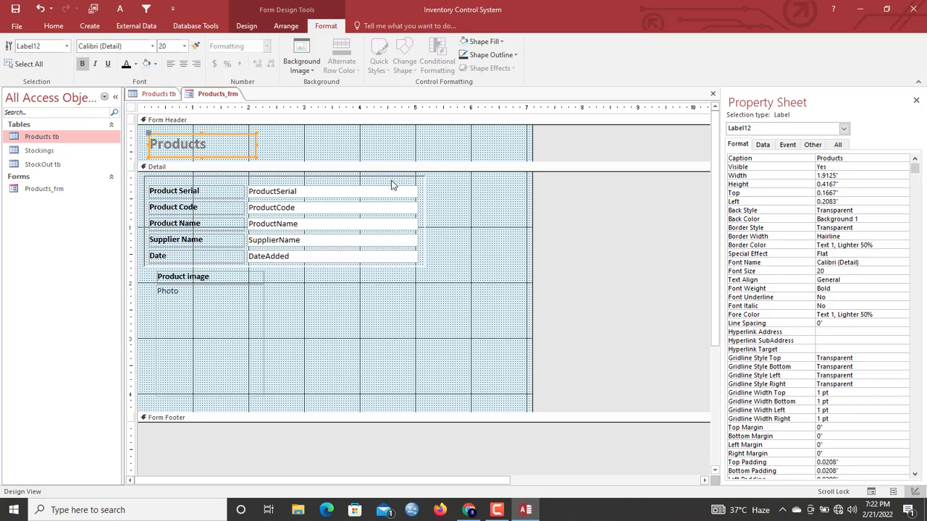
Left-align the text in the five text boxes from ProductSerial to DateAdded.
left_click_drag(391, 185, 384, 264)
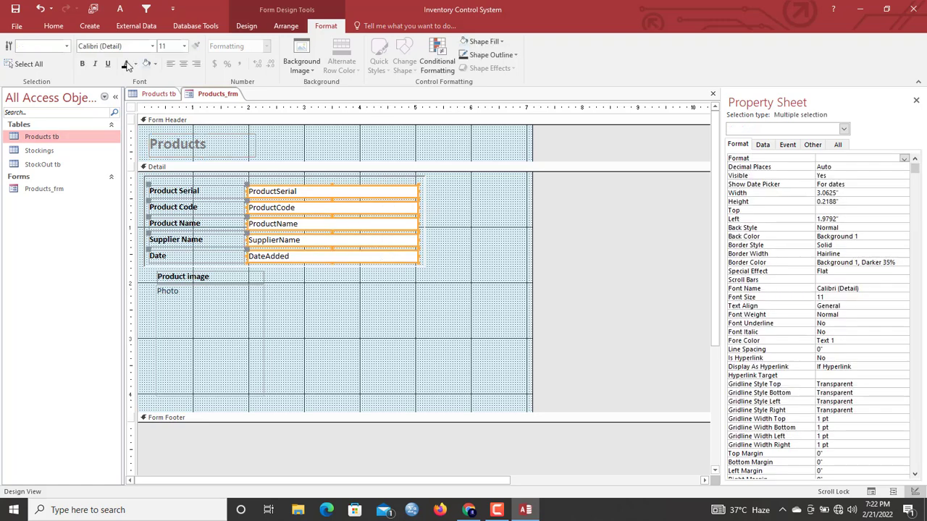
left_click(170, 64)
left_click(309, 134)
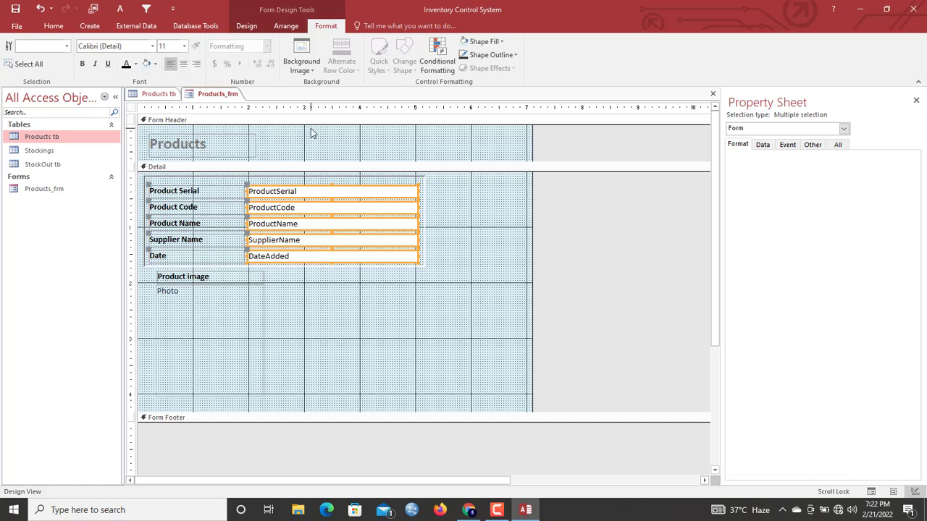
Make the ProductSerial text box uneditable by setting Enabled to No and Locked to Yes.
left_click(290, 193)
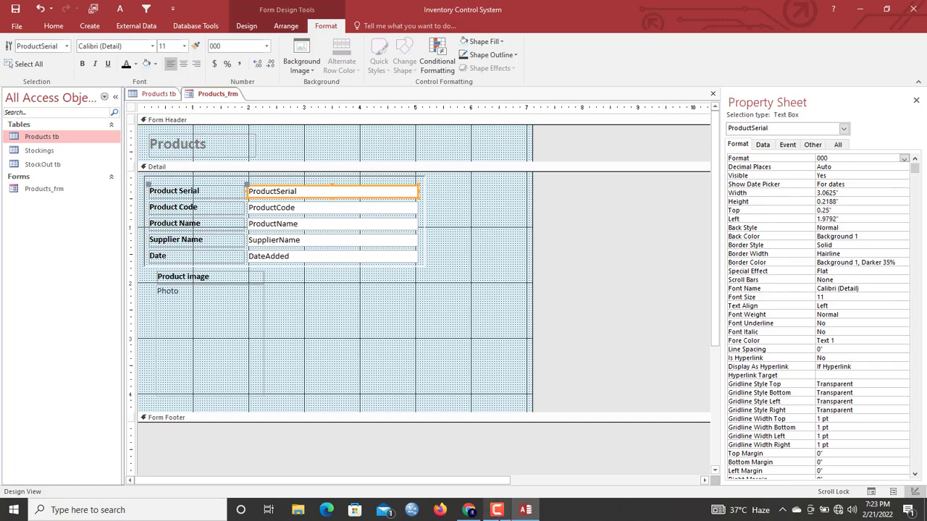
left_click(764, 145)
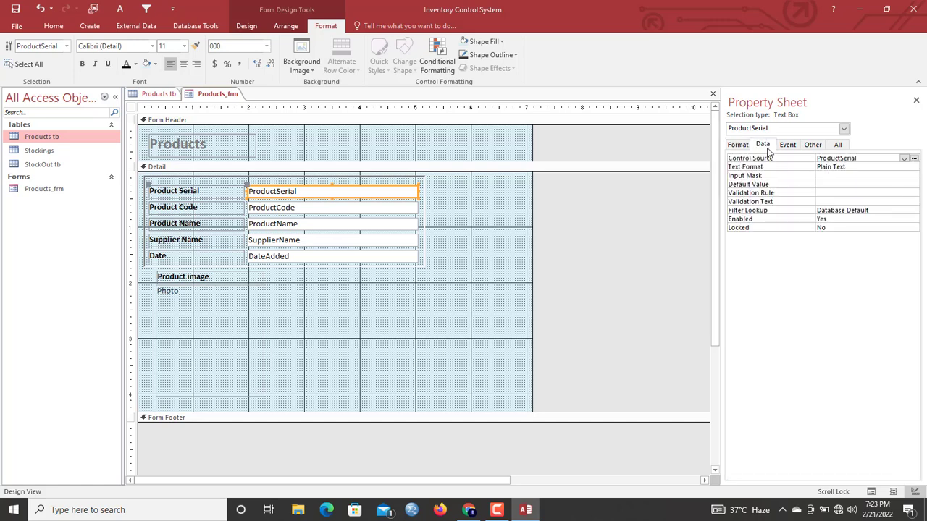
double_click(837, 219)
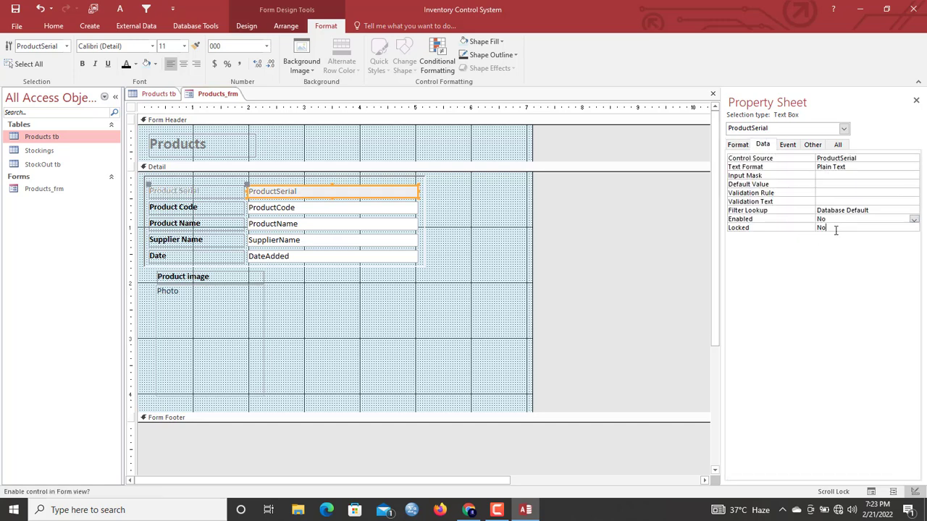
left_click(837, 228)
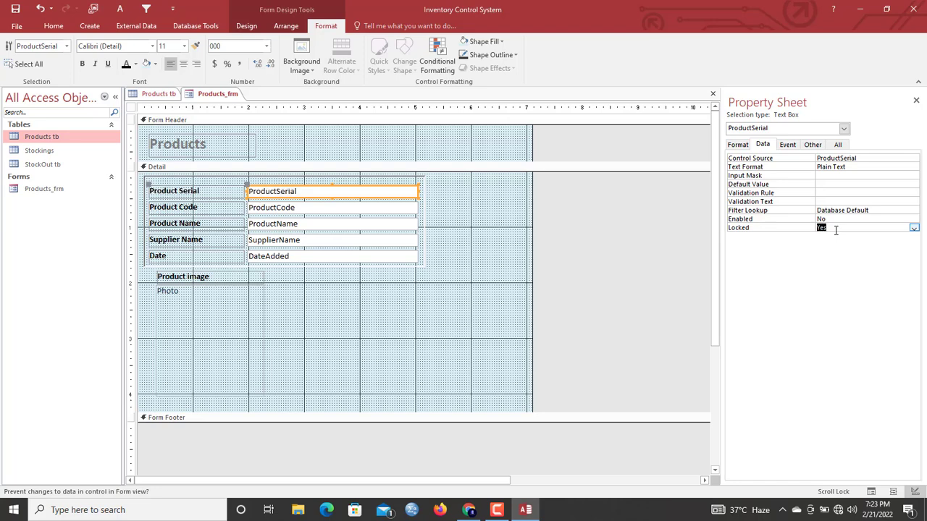
Check the text alignment and the locked Product Serial field in Form View, then return to Design View.
right_click(217, 94)
left_click(250, 147)
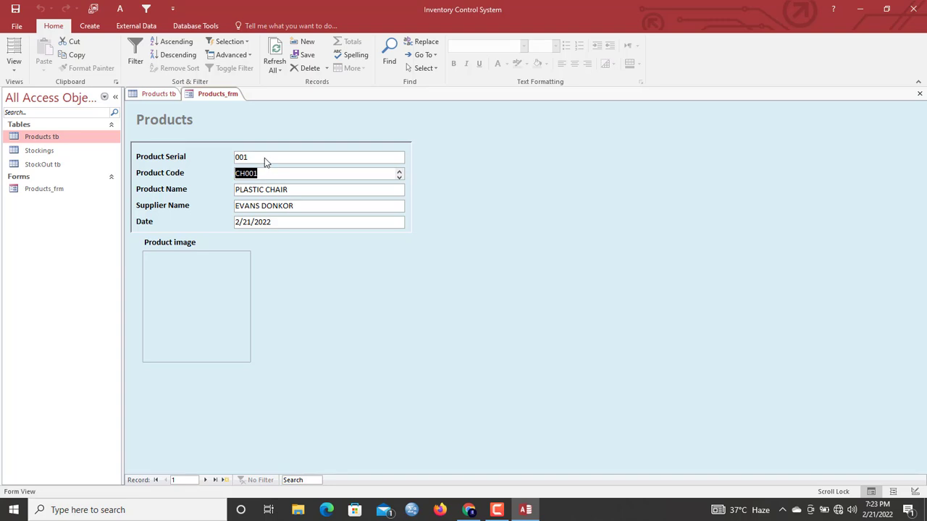
left_click(283, 190)
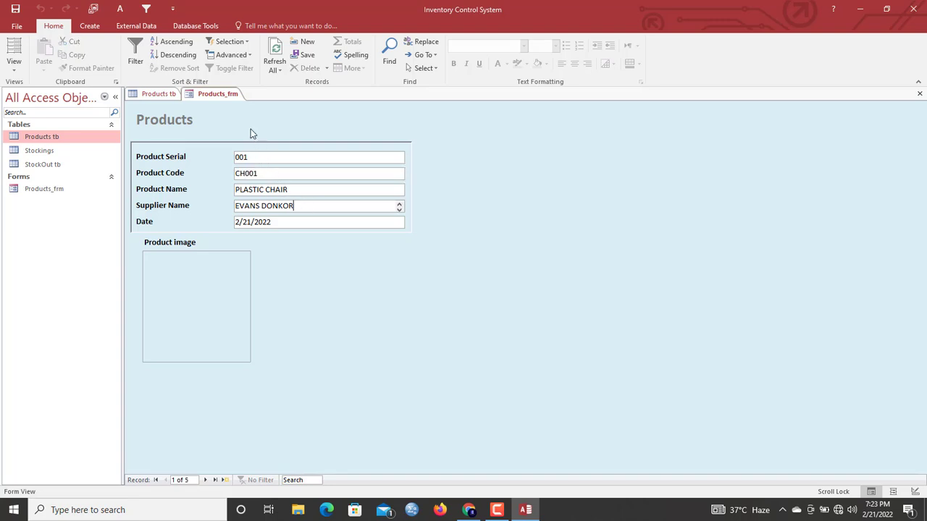
right_click(250, 130)
left_click(287, 168)
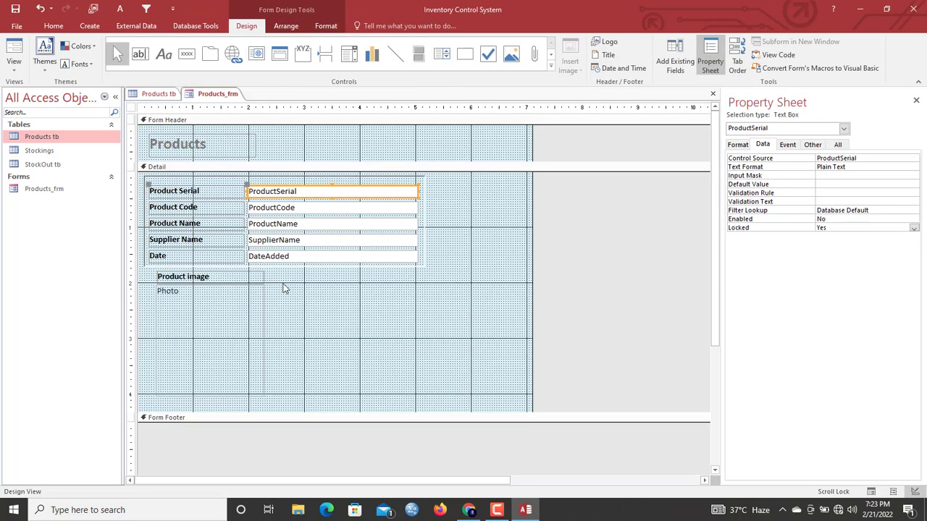
Apply a thicker outline to the Photo attachment box in the Detail section.
left_click(246, 339)
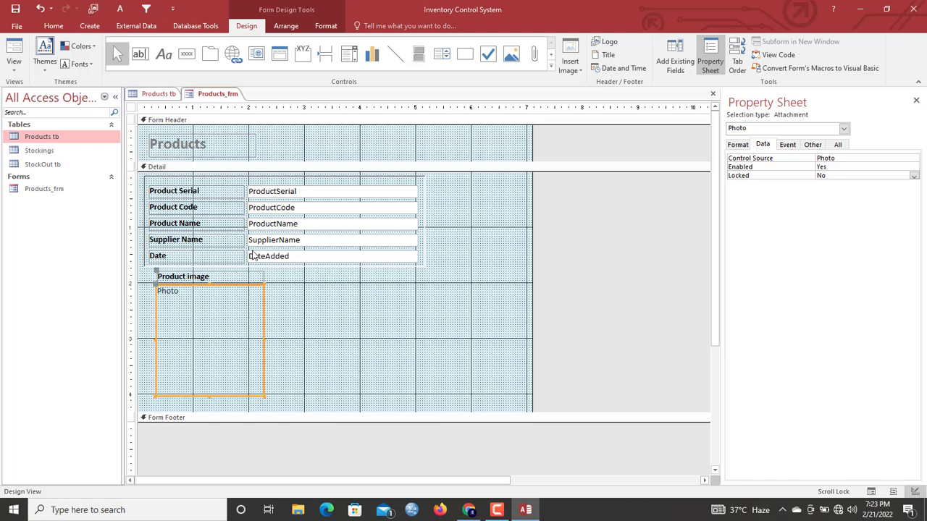
left_click(326, 26)
left_click(467, 56)
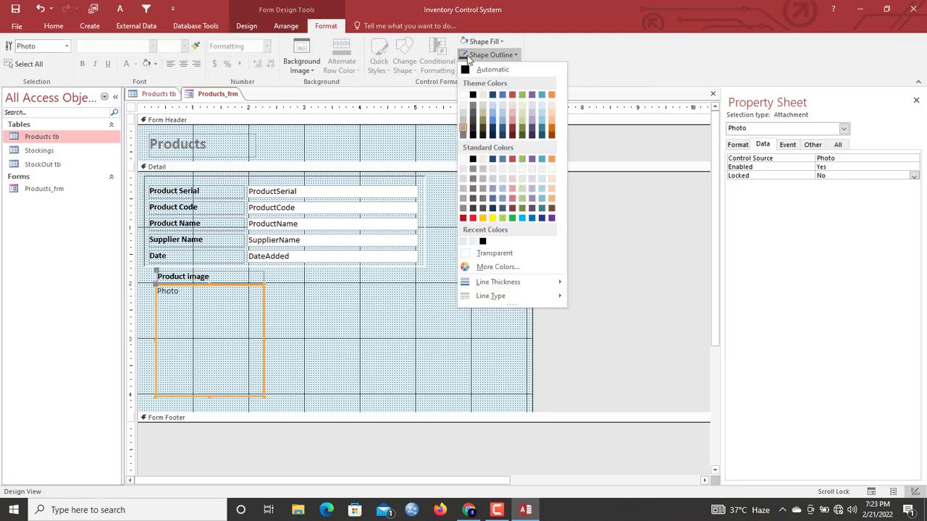
mouse_move(533, 286)
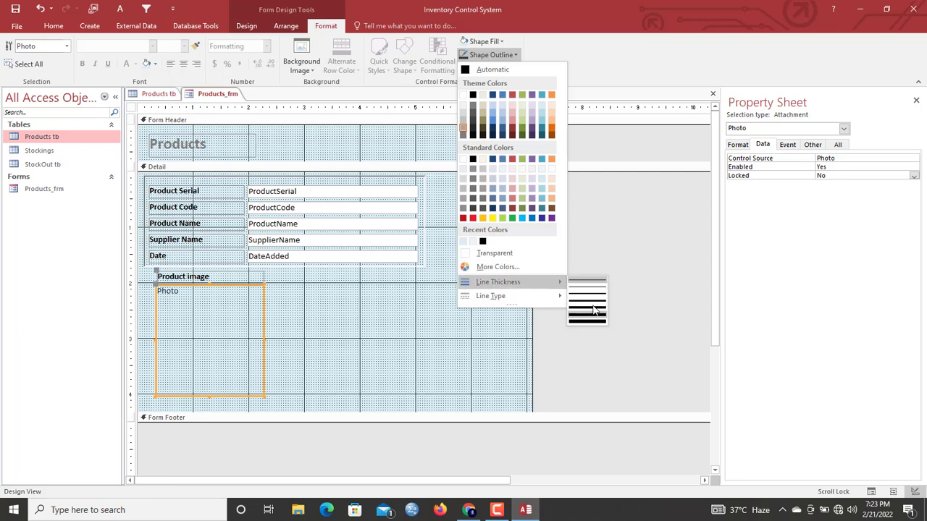
left_click(430, 327)
left_click(430, 328)
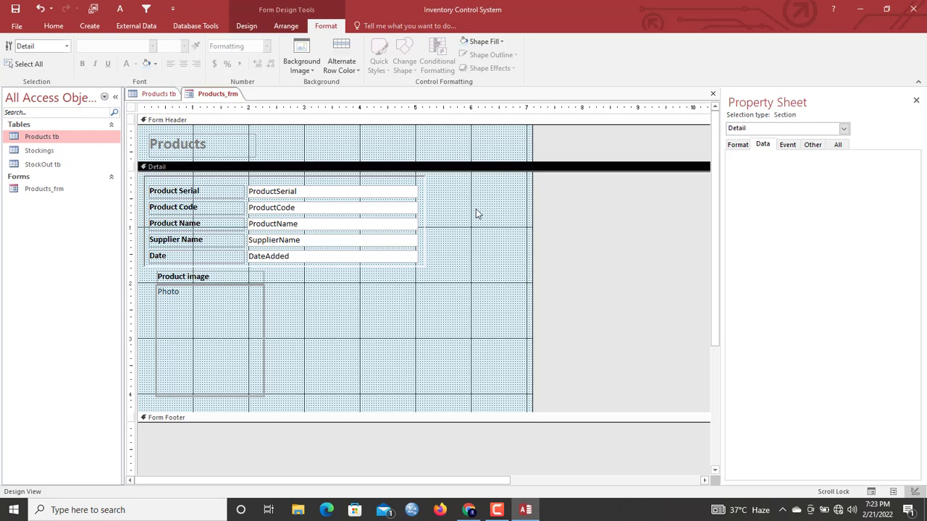
Add a command button to the form header beside the Products title and assign it the Save Record operation.
left_click(246, 25)
left_click(188, 54)
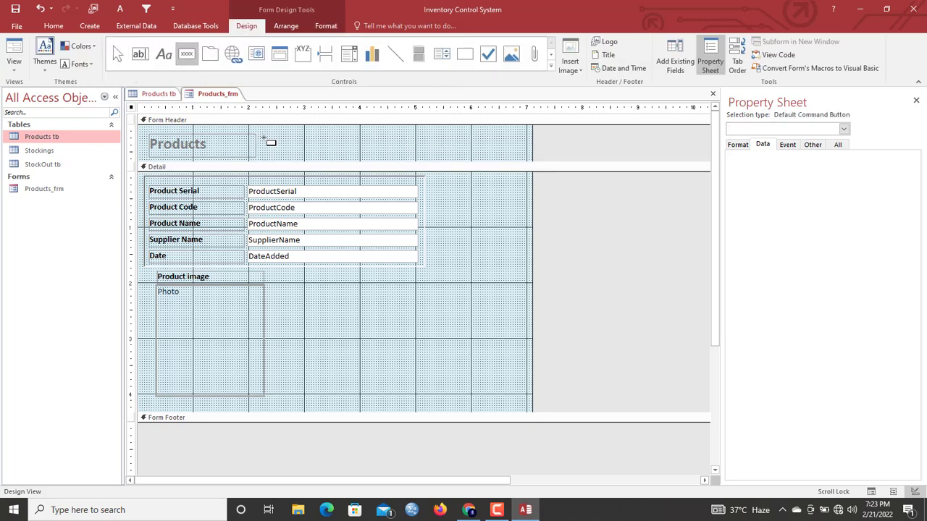
left_click_drag(261, 133, 308, 151)
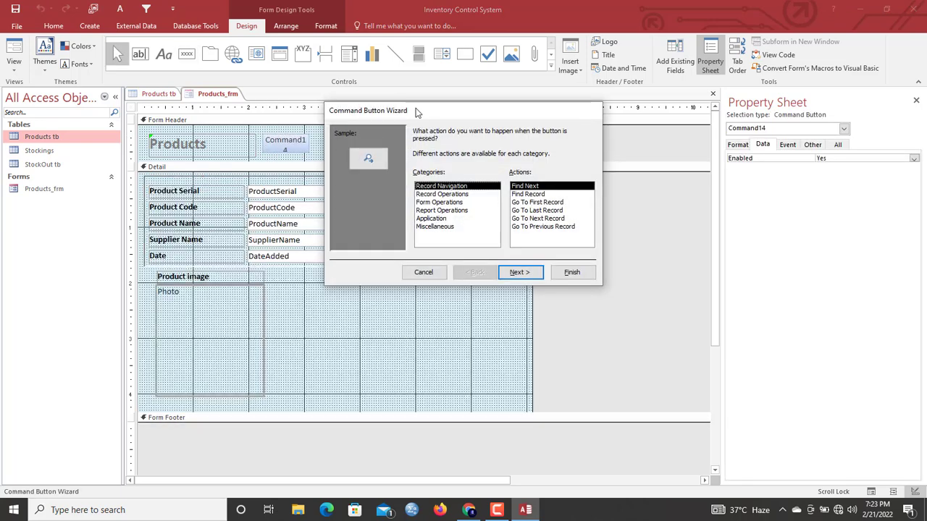
left_click(448, 222)
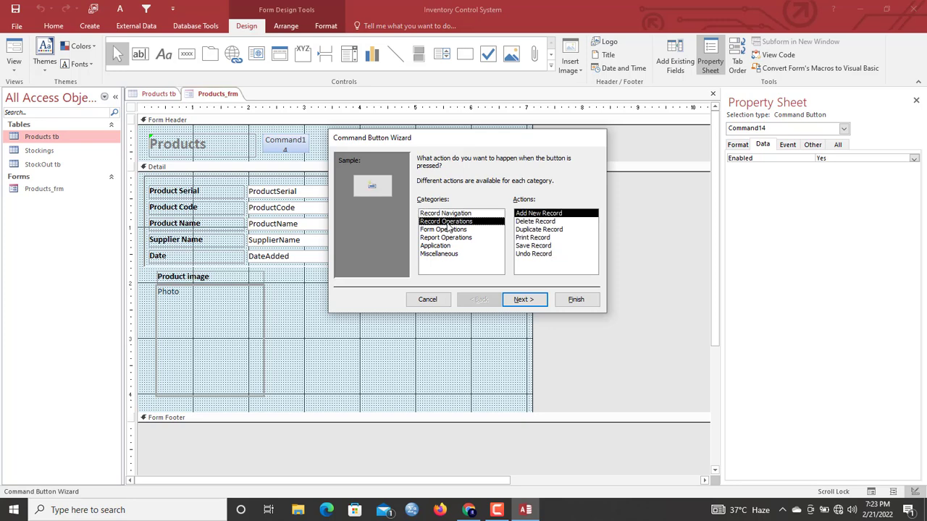
left_click_drag(489, 138, 486, 112)
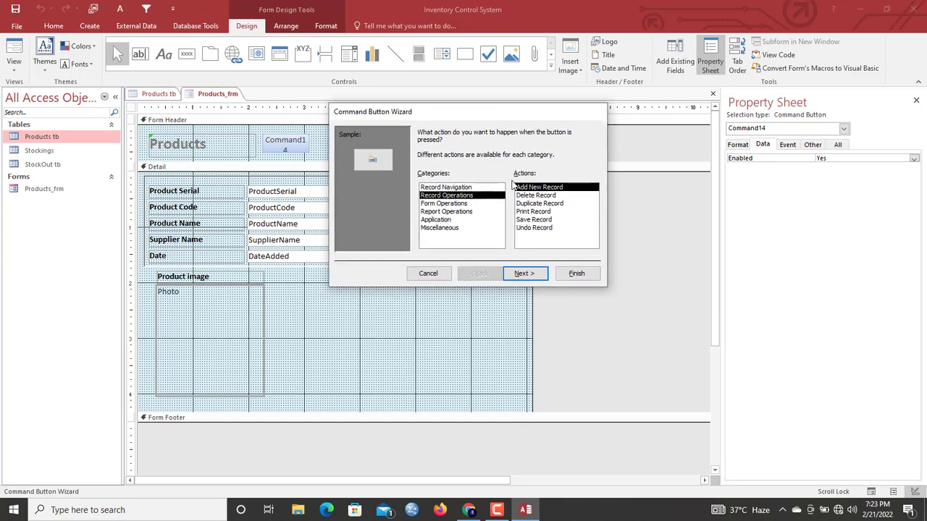
left_click(536, 220)
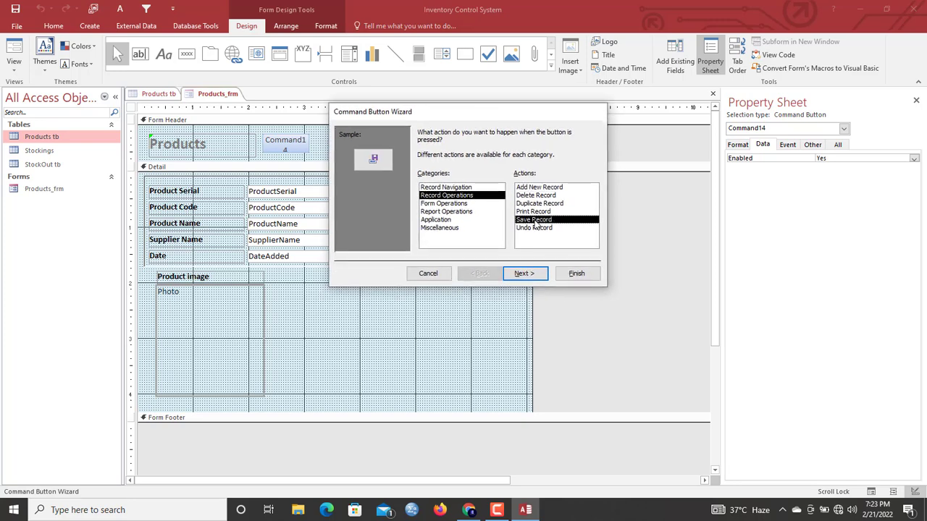
left_click(520, 275)
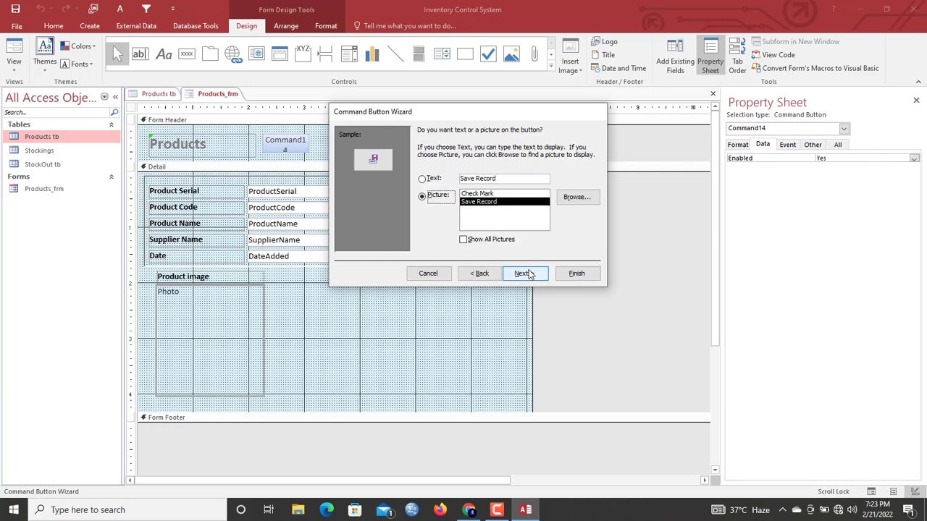
Give the save button the text caption "Save", finish the wizard, and widen the button.
left_click(422, 179)
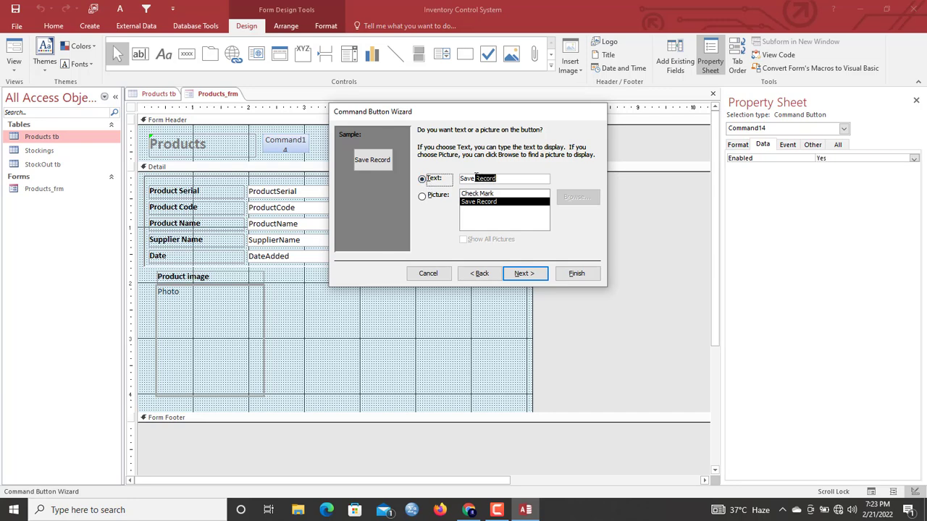
key("BackSpace")
left_click(577, 278)
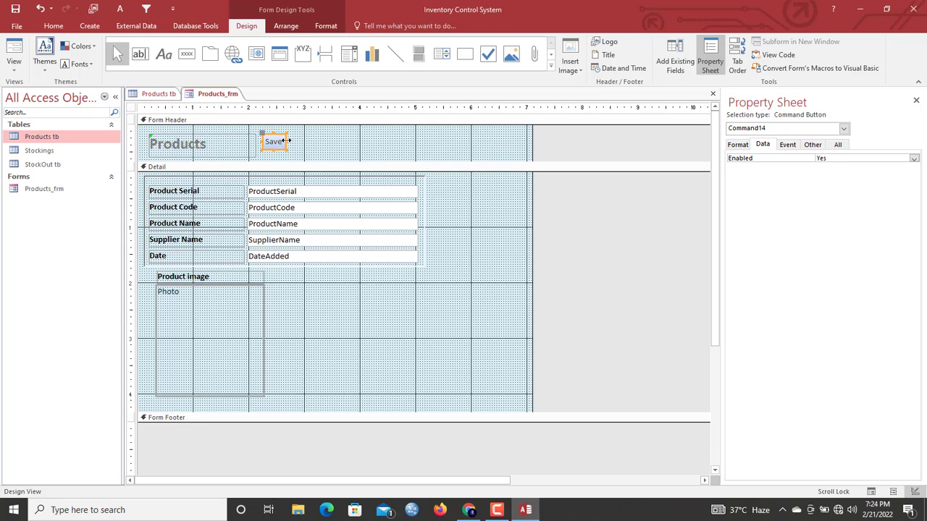
left_click_drag(287, 141, 321, 147)
left_click(335, 148)
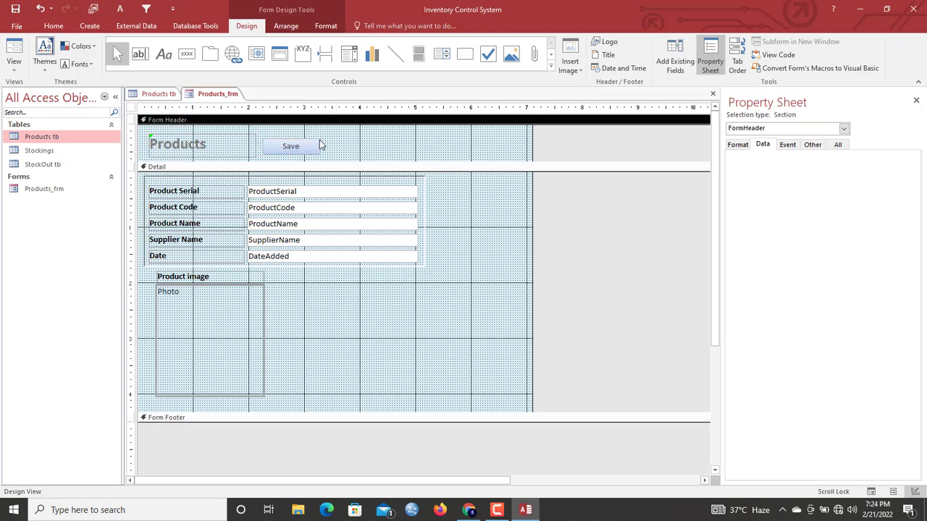
Add a second command button beside Save in the form header and assign it the Add New Record operation.
left_click(186, 53)
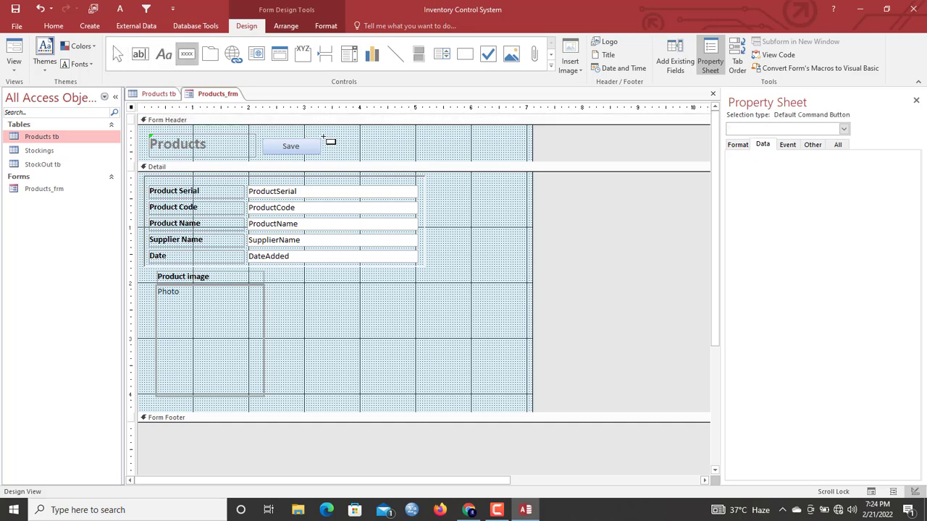
left_click_drag(323, 136, 376, 155)
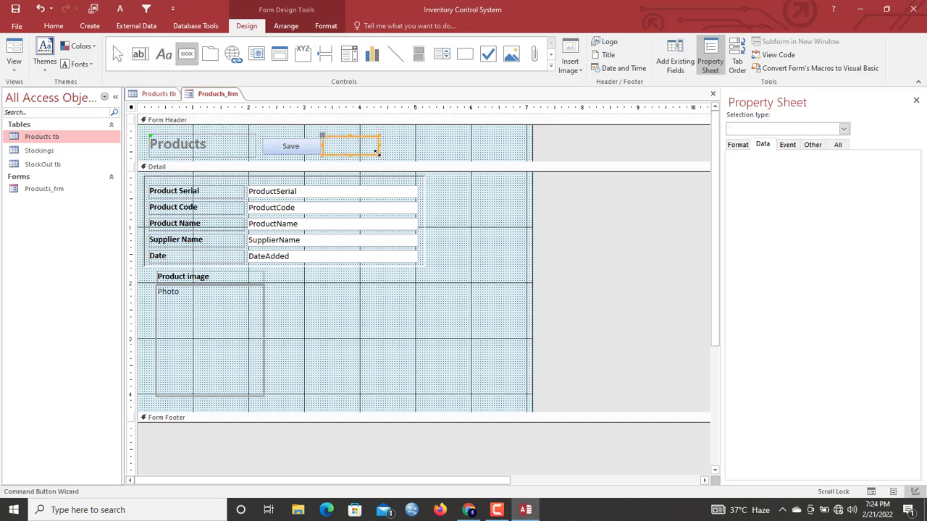
left_click(450, 194)
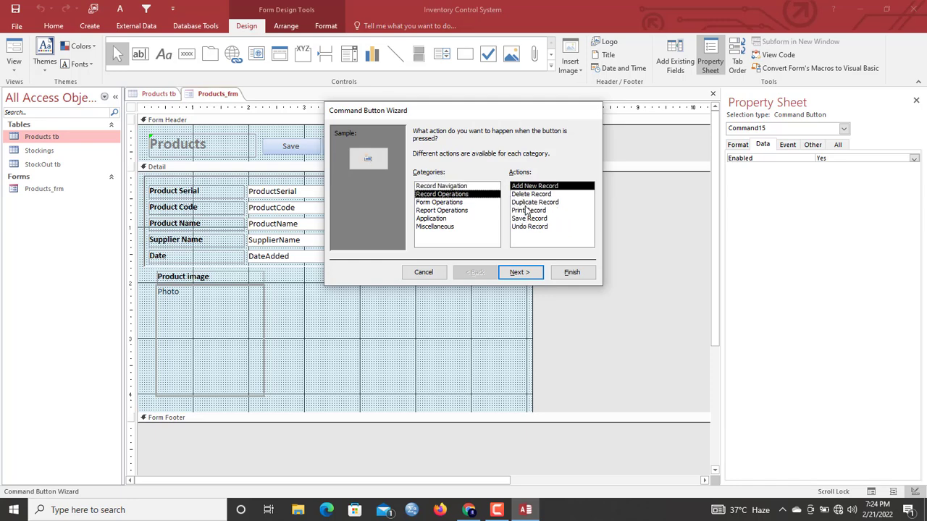
left_click(531, 273)
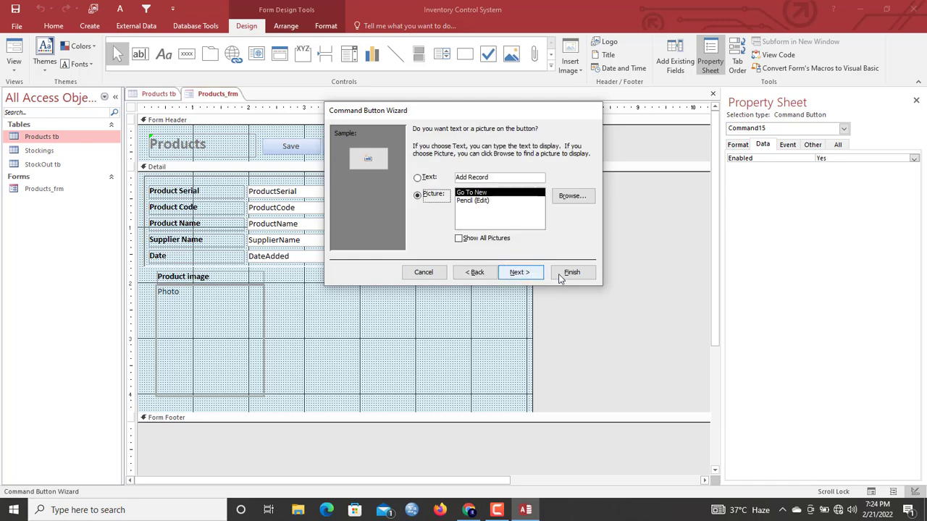
Caption the new-record button with the text "New Product" and finish the wizard.
left_click(423, 177)
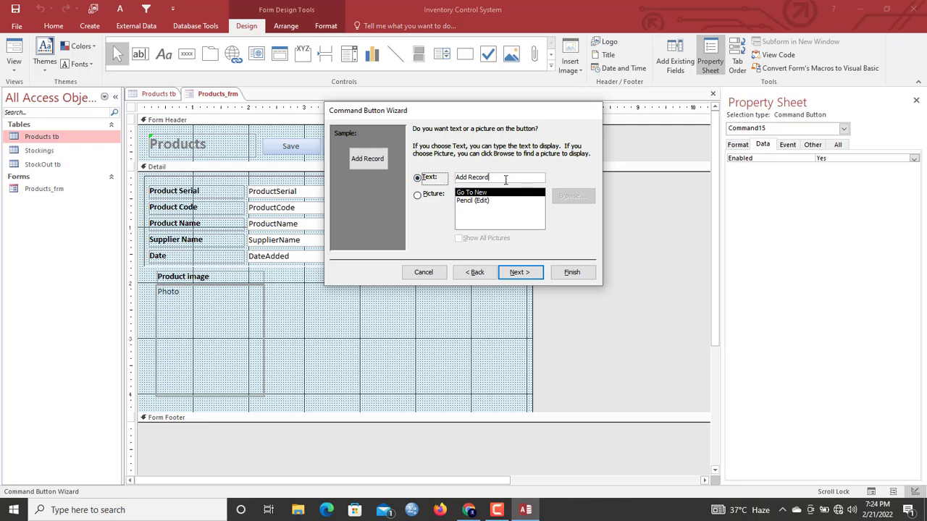
left_click_drag(506, 180, 385, 177)
type("New ")
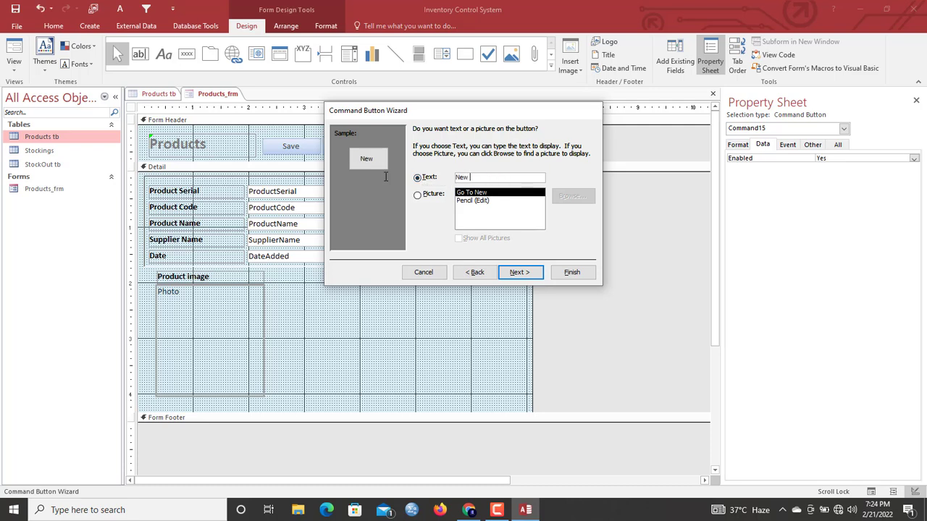
type("Product")
key("Return")
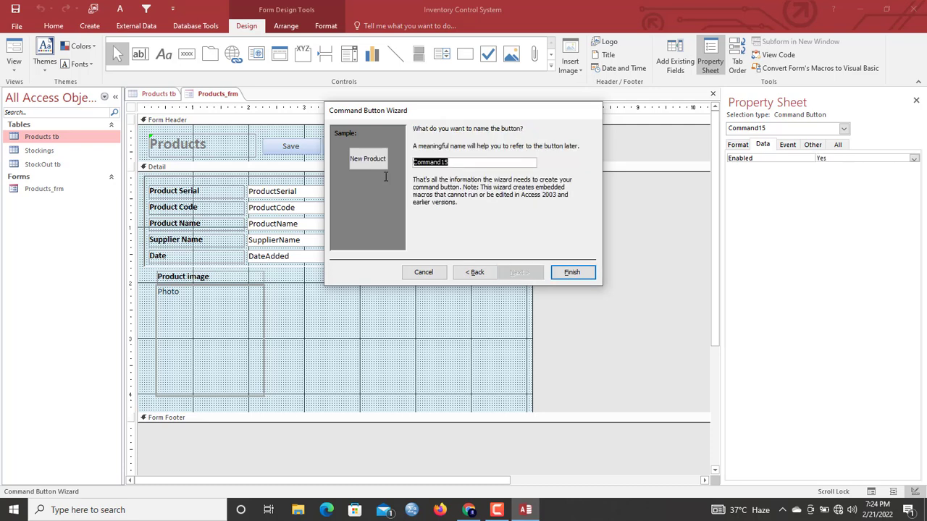
left_click(558, 273)
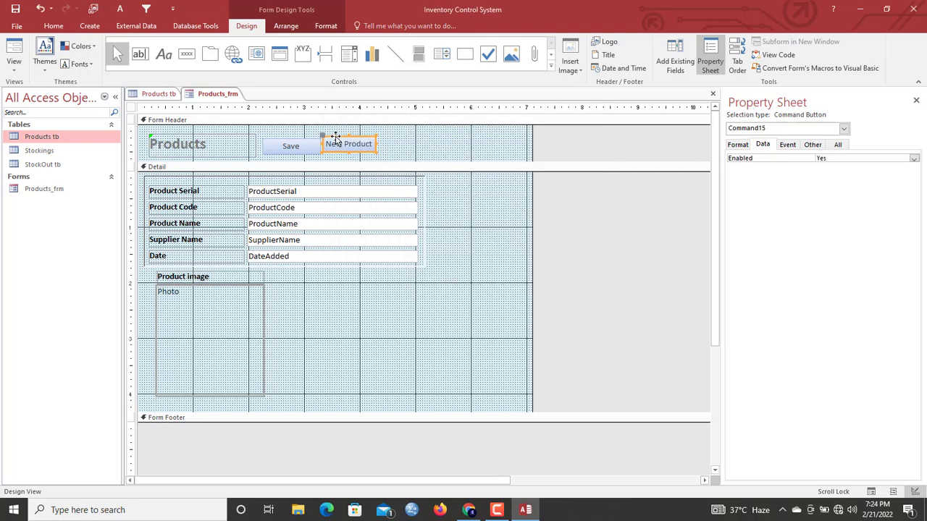
Align the New Product button with Save and move it to about the 5.5 mark on the horizontal ruler.
left_click_drag(325, 135, 325, 140)
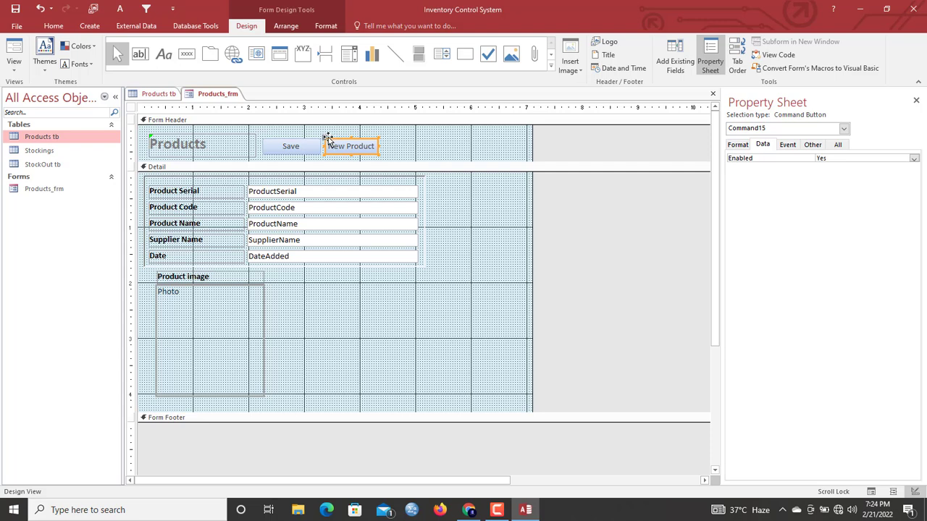
left_click_drag(328, 138, 445, 137)
left_click(379, 153)
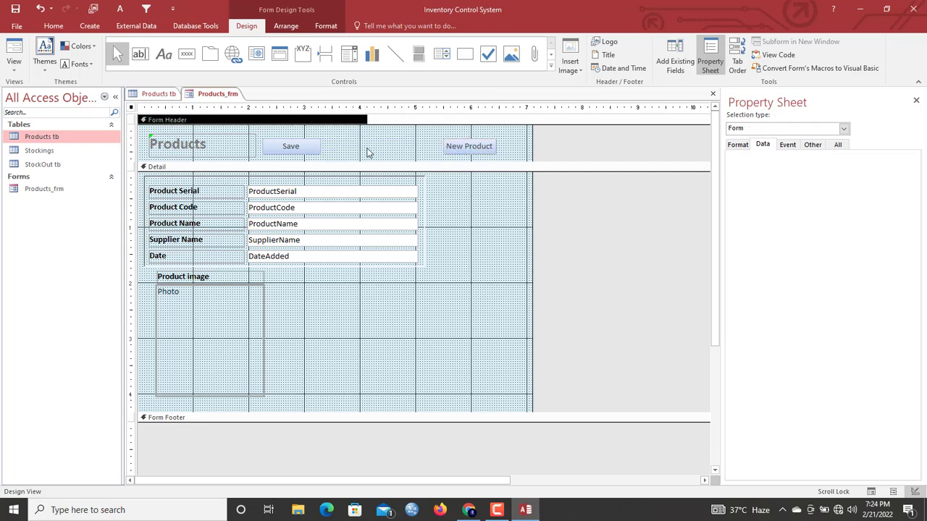
Add a command button in the gap after Save and assign it the Delete Record operation.
left_click(194, 56)
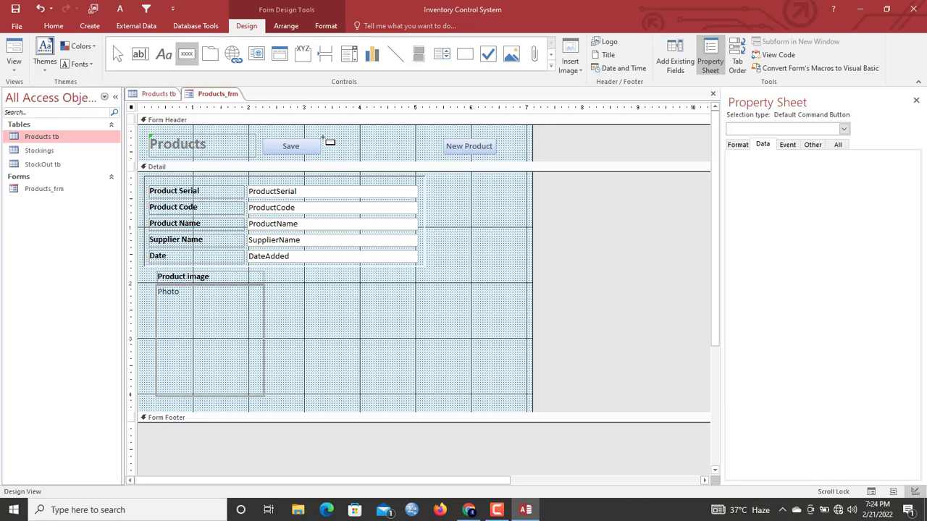
left_click_drag(323, 137, 371, 154)
left_click(438, 194)
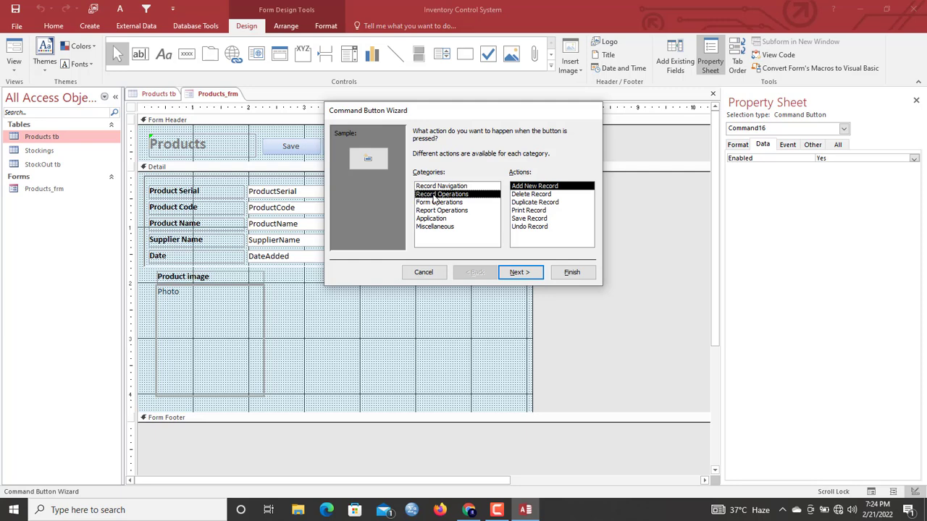
left_click(527, 196)
left_click(528, 273)
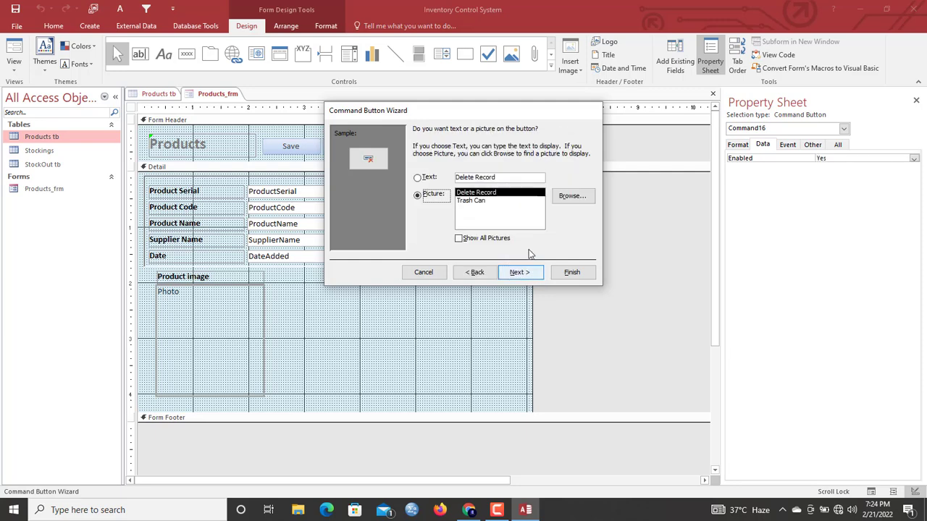
Give the delete button the text caption "Delete", finish the wizard, and widen the button.
left_click(440, 178)
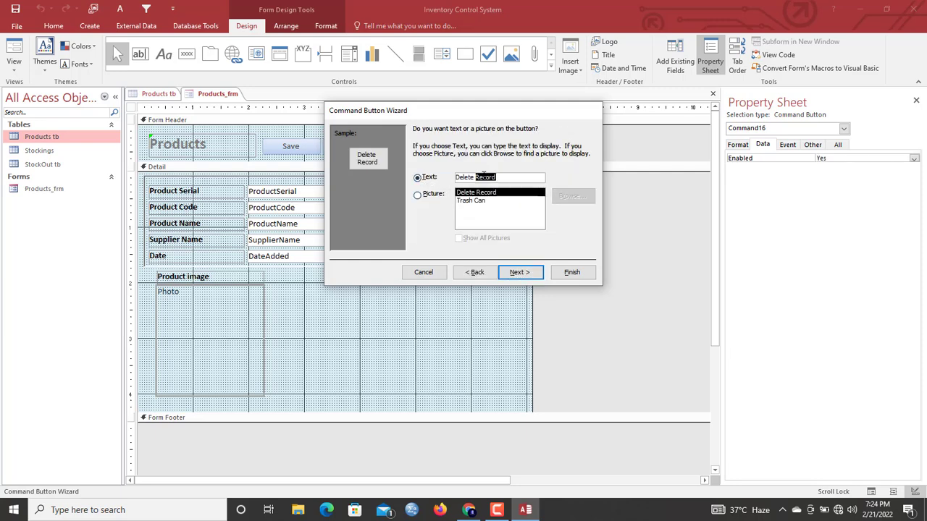
key("BackSpace")
left_click(584, 271)
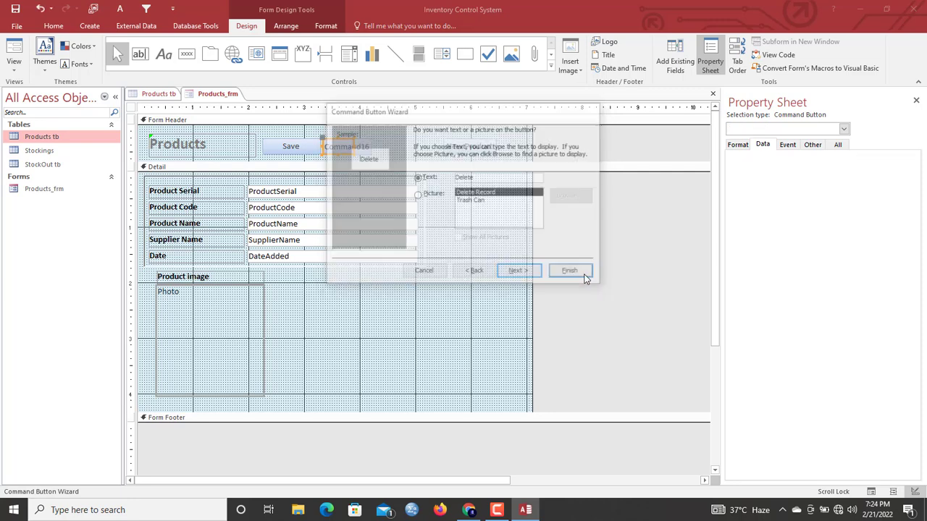
left_click_drag(353, 149, 380, 148)
Apply the orange quick style from the fifth row to the Save, Delete and New Product buttons.
left_click_drag(516, 149, 287, 139)
left_click(324, 27)
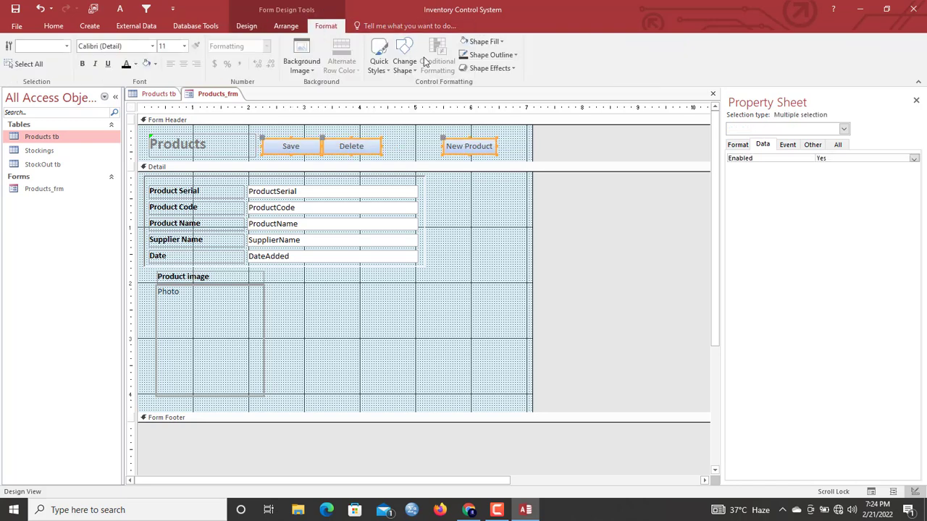
left_click(405, 62)
left_click(445, 90)
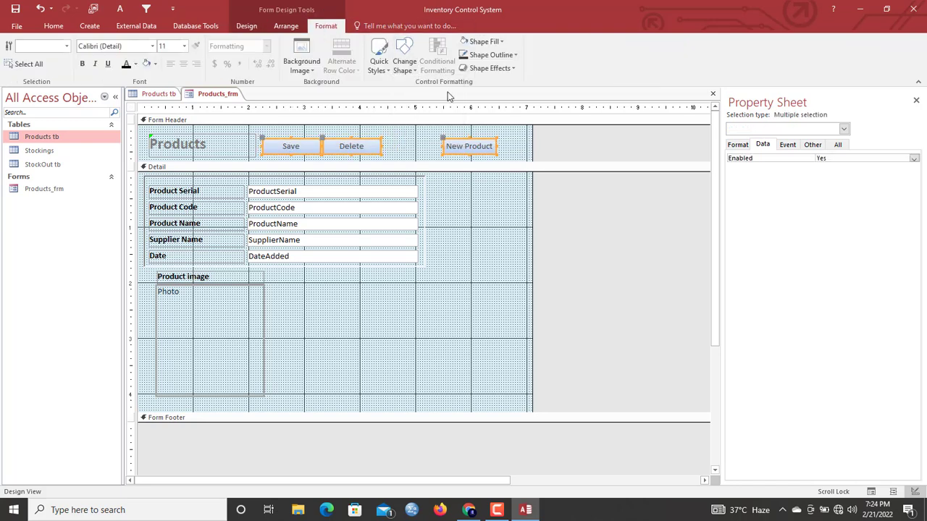
left_click(378, 61)
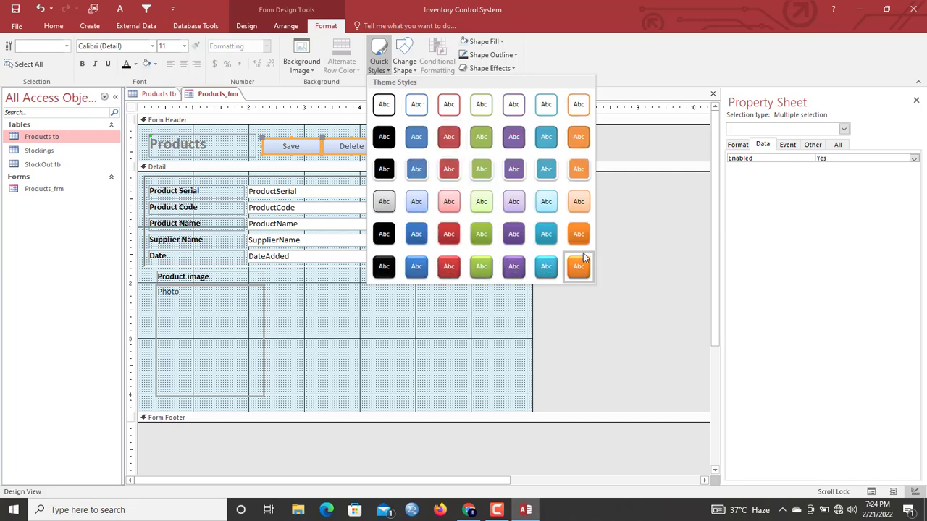
left_click(579, 234)
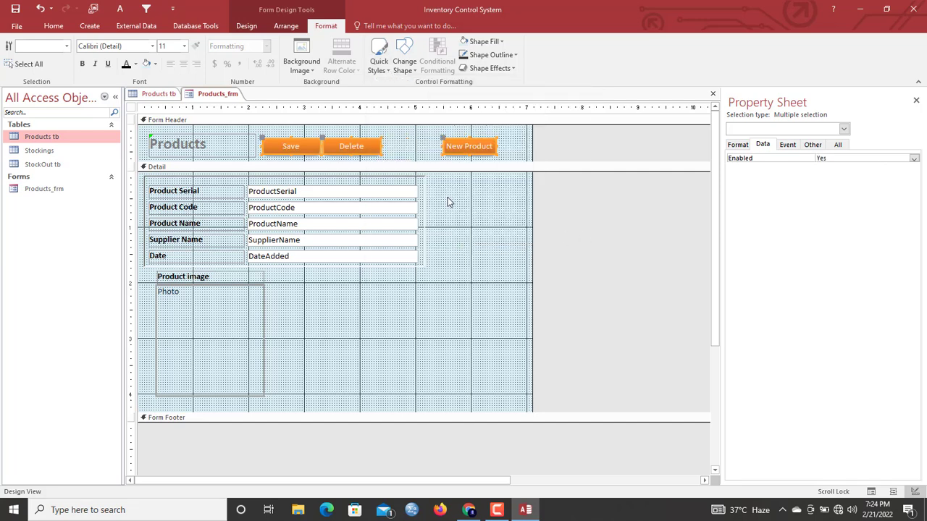
Set the shape outline of the three header buttons to white.
left_click(491, 55)
left_click(463, 95)
left_click(415, 141)
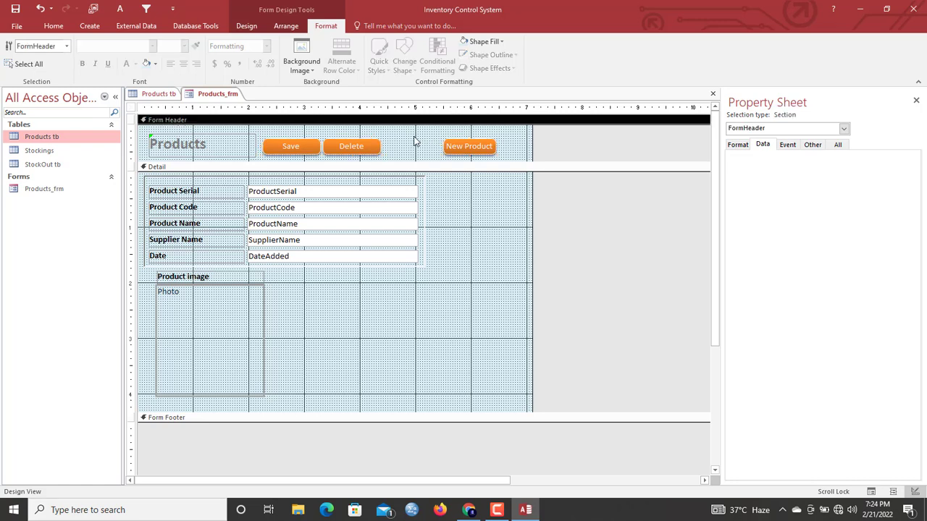
Check the Products form in Form View and return it to Design View.
right_click(216, 103)
left_click(250, 149)
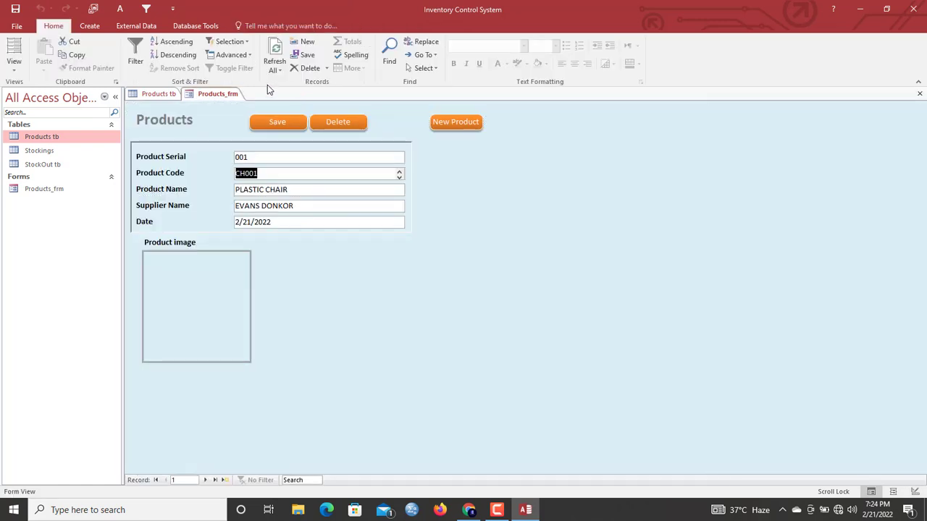
right_click(229, 99)
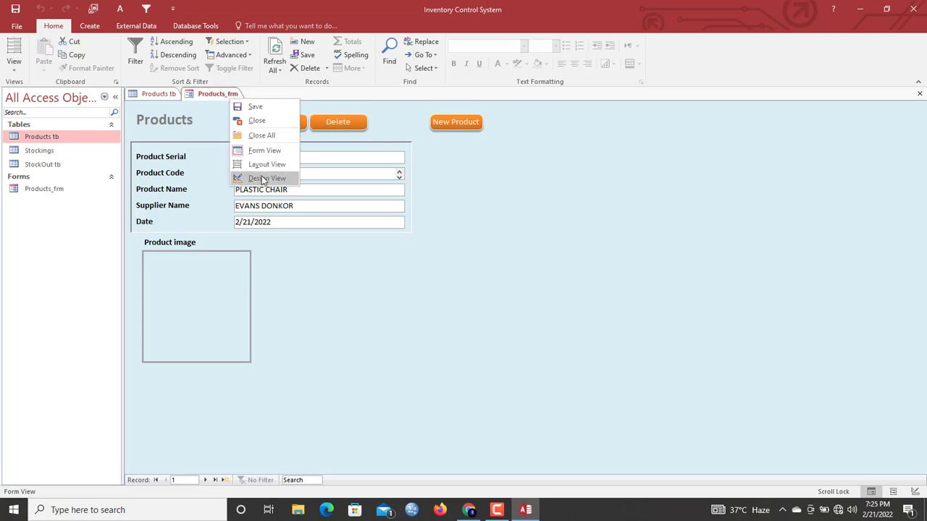
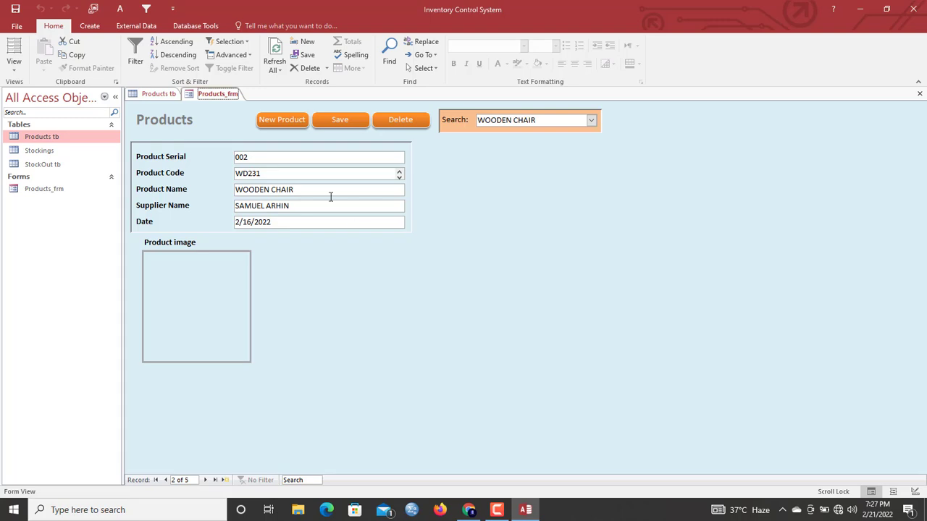
Save the Products form and close all open objects.
mouse_move(499, 513)
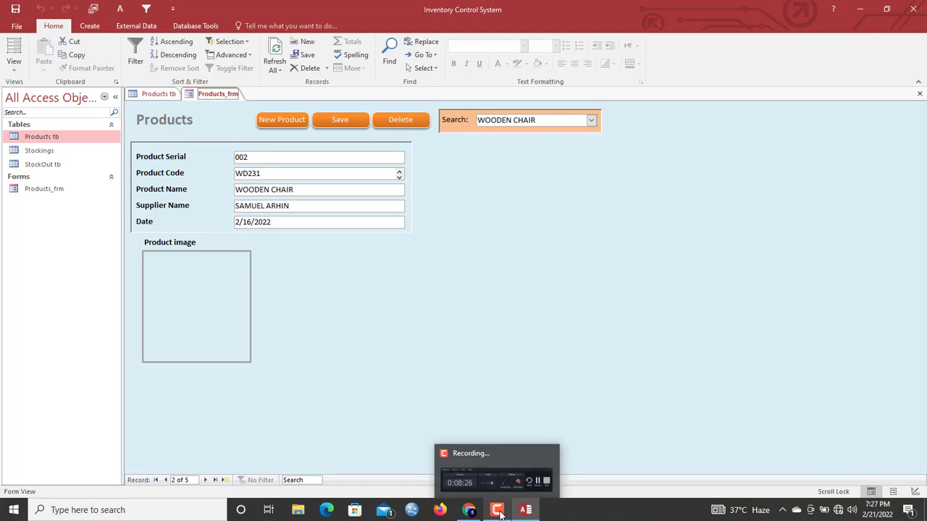
right_click(453, 352)
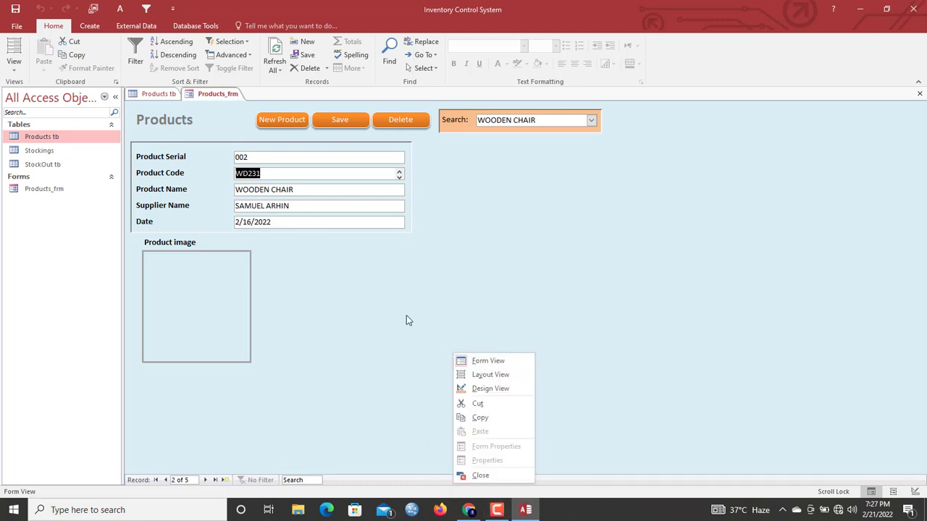
left_click(205, 102)
right_click(207, 100)
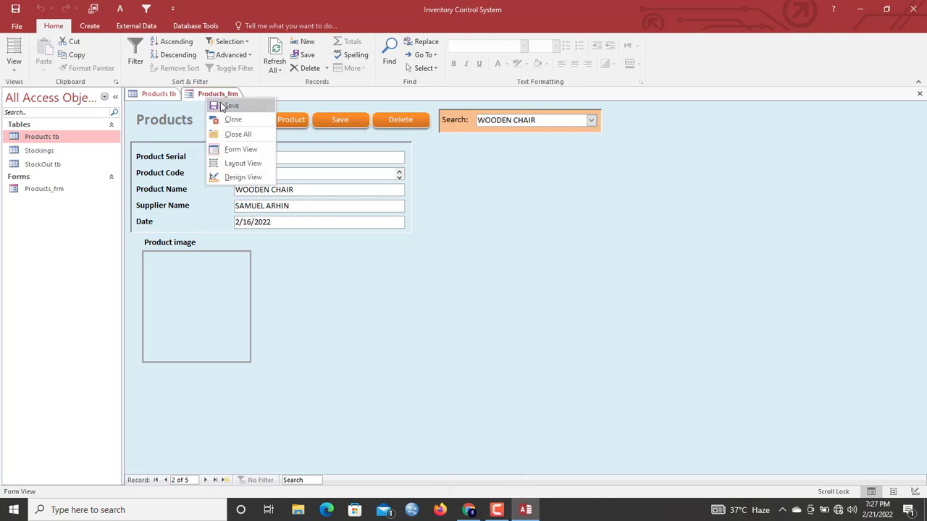
right_click(214, 97)
left_click(220, 103)
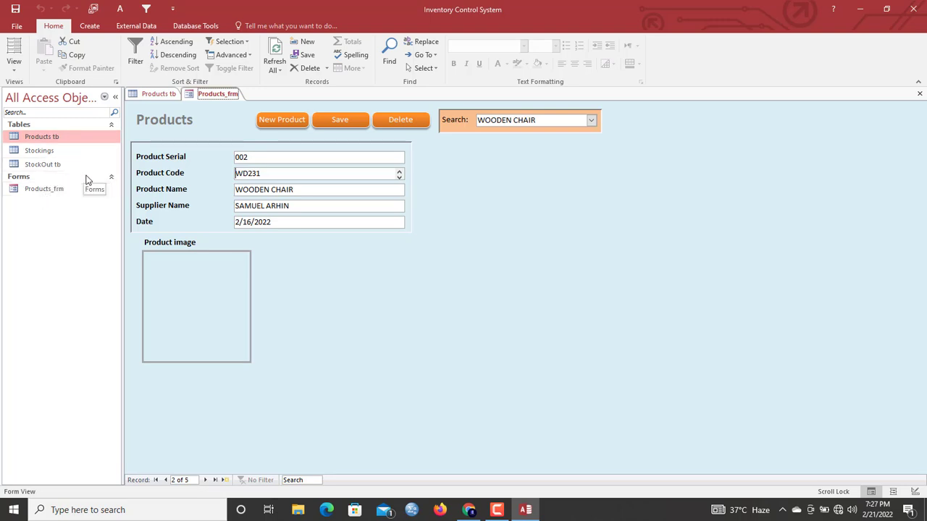
right_click(207, 96)
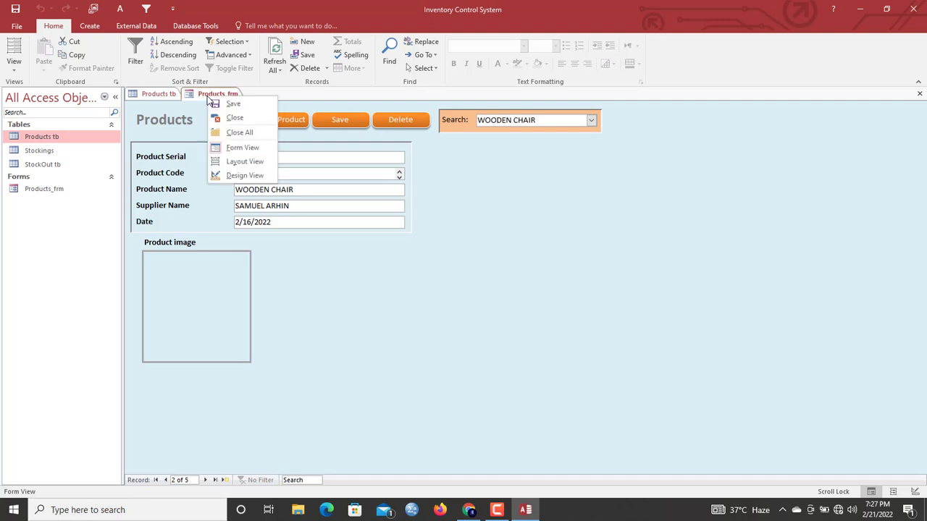
left_click(248, 141)
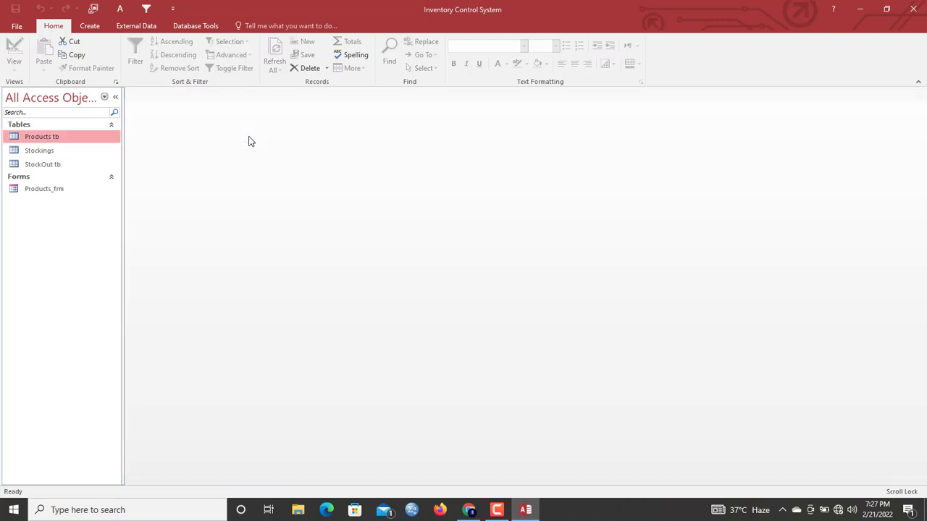
Open the Stockings table, start the Form Wizard from it, and include all its fields in the new form.
double_click(40, 151)
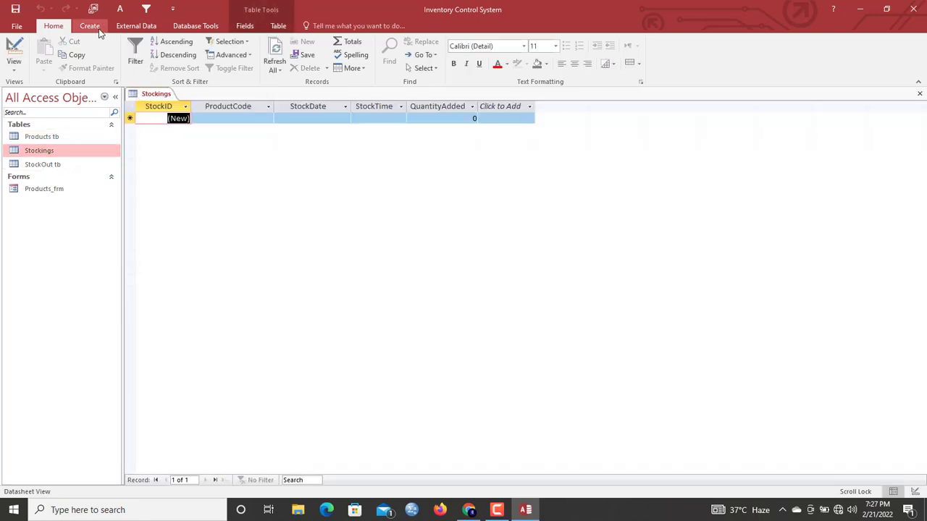
left_click(91, 27)
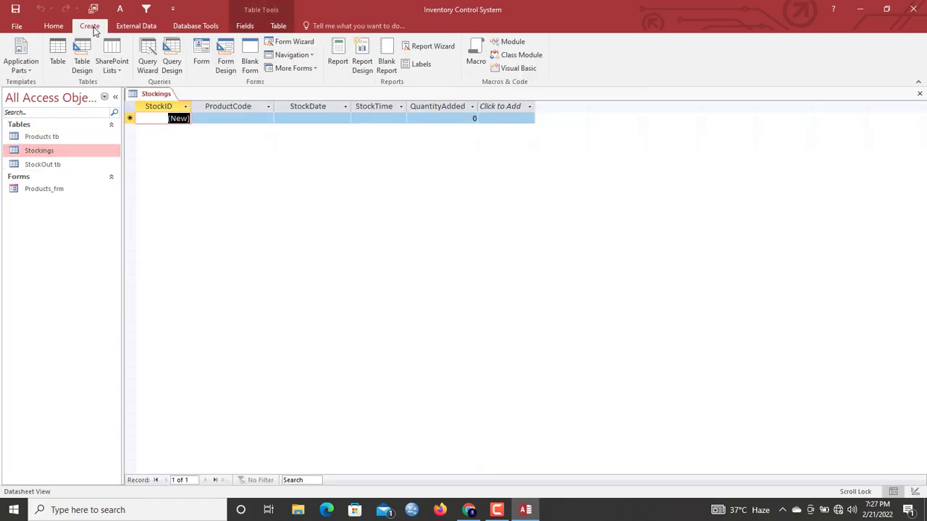
left_click(310, 45)
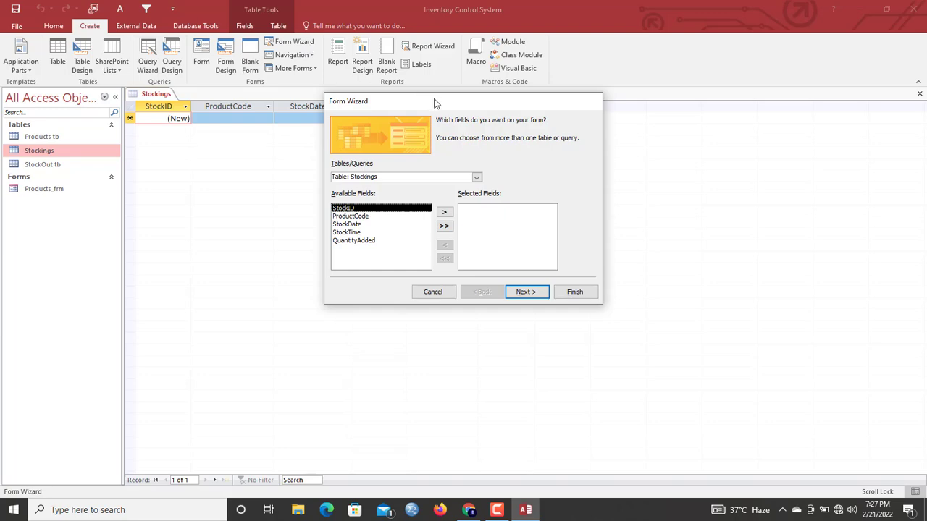
left_click_drag(435, 104, 396, 127)
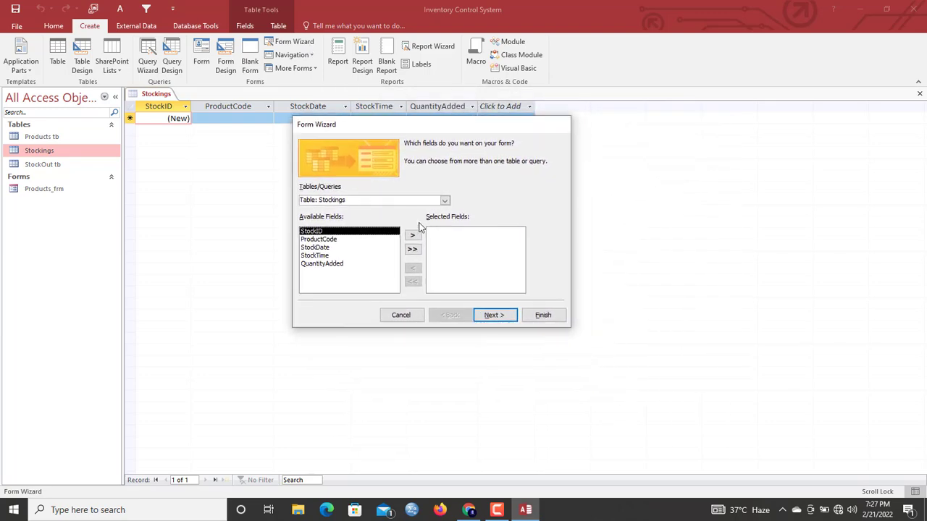
left_click(415, 251)
left_click(493, 317)
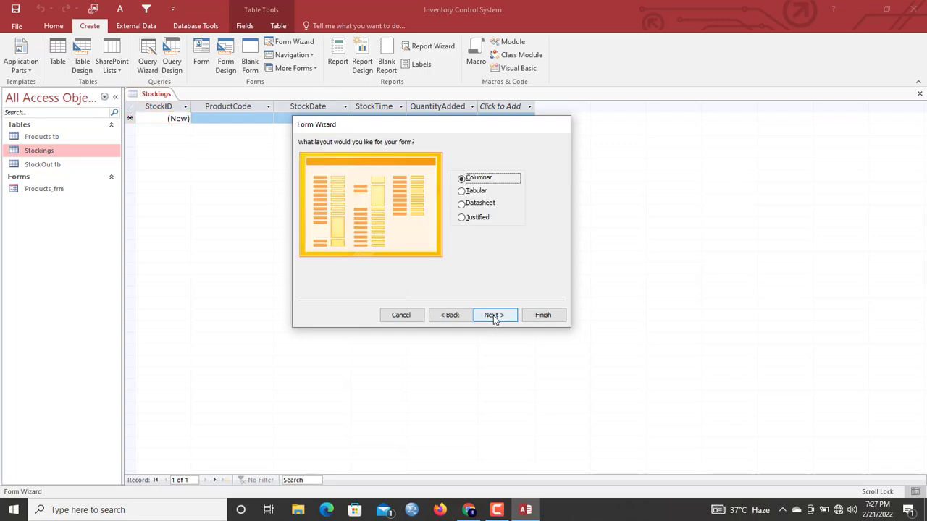
Keep the Columnar layout and the title Stockings, and finish the wizard with the option to modify the form's design.
left_click(501, 317)
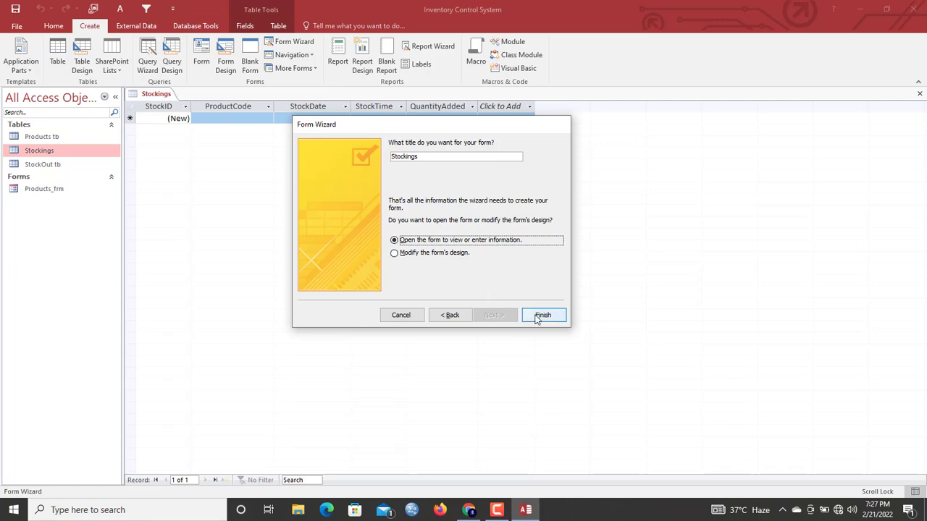
left_click(418, 254)
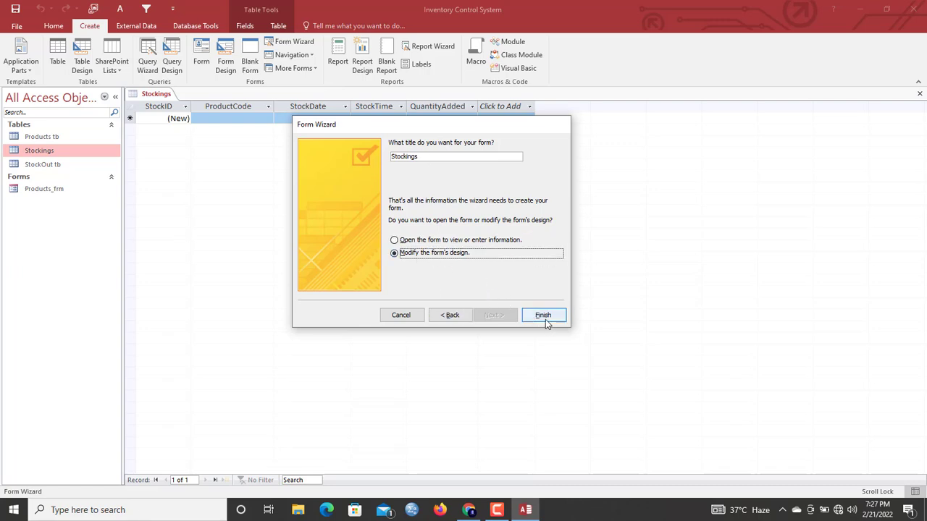
left_click(544, 316)
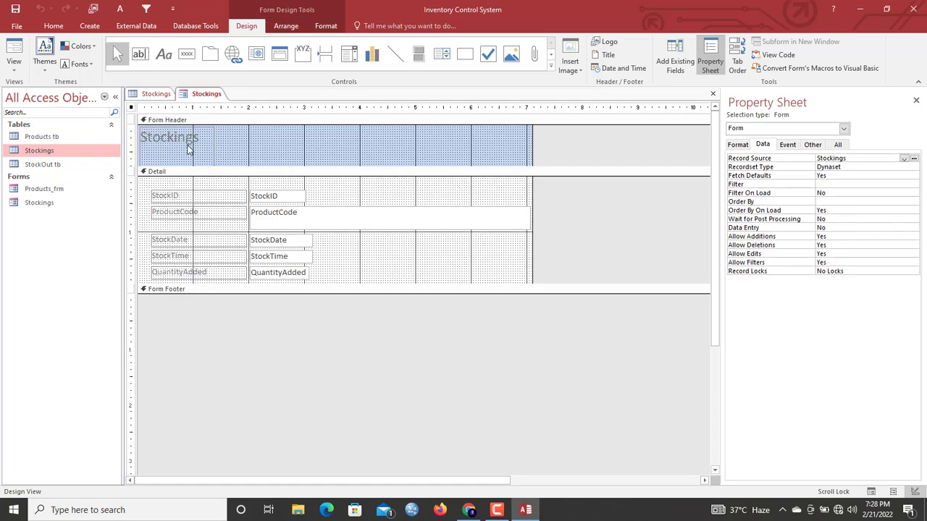
Change the header title text to "Stock ins" and reduce the height of its label and the Form Header section.
left_click(184, 144)
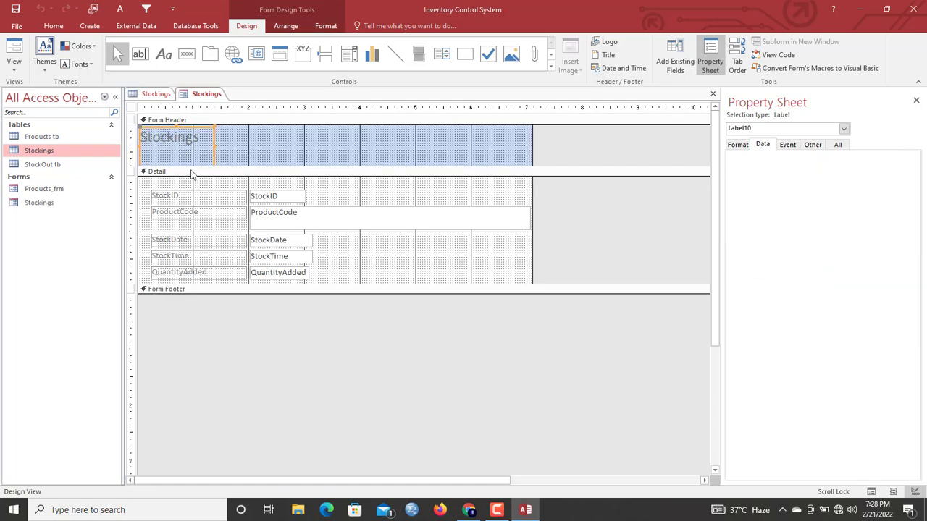
left_click_drag(188, 167, 177, 152)
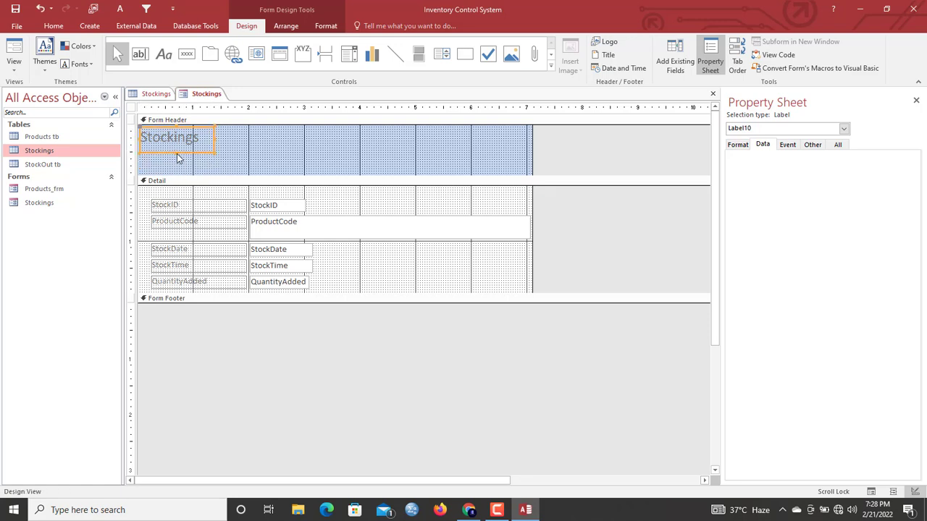
left_click(201, 141)
key("BackSpace")
key("BackSpace")
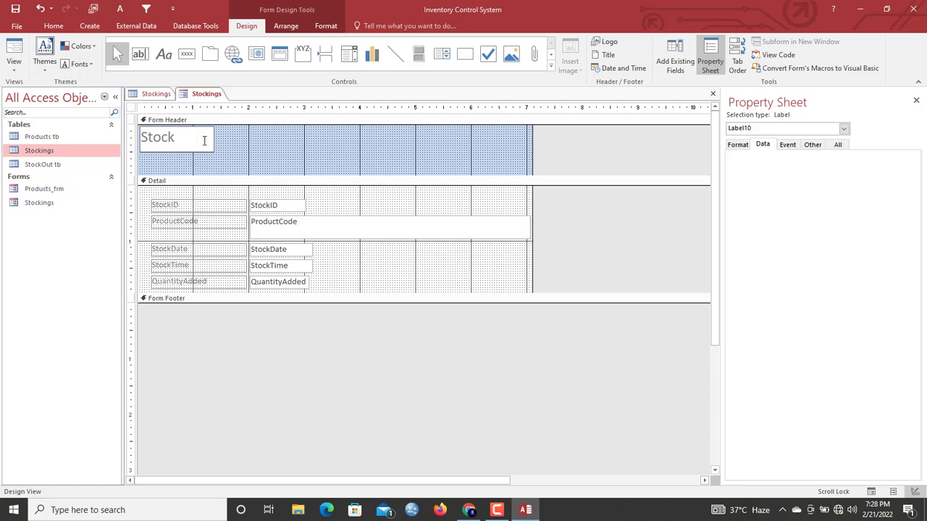
left_click(265, 169)
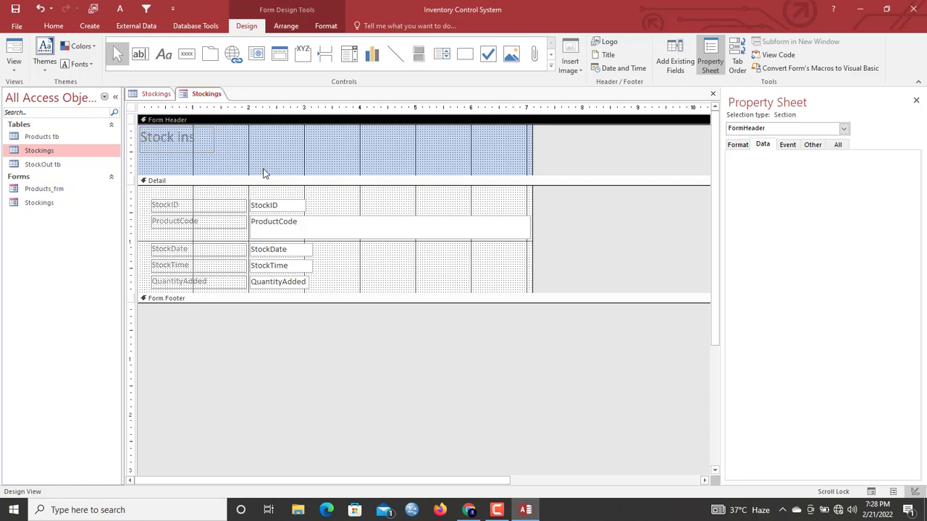
left_click(265, 181)
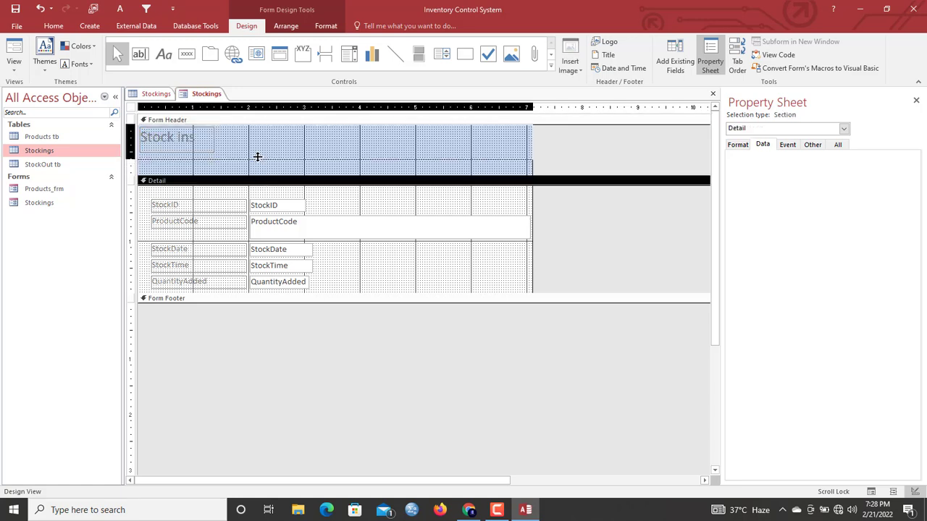
left_click_drag(257, 153, 256, 153)
Size all five detail text boxes to the widest width and the shortest height among them.
left_click_drag(335, 184, 297, 267)
right_click(294, 268)
mouse_move(363, 345)
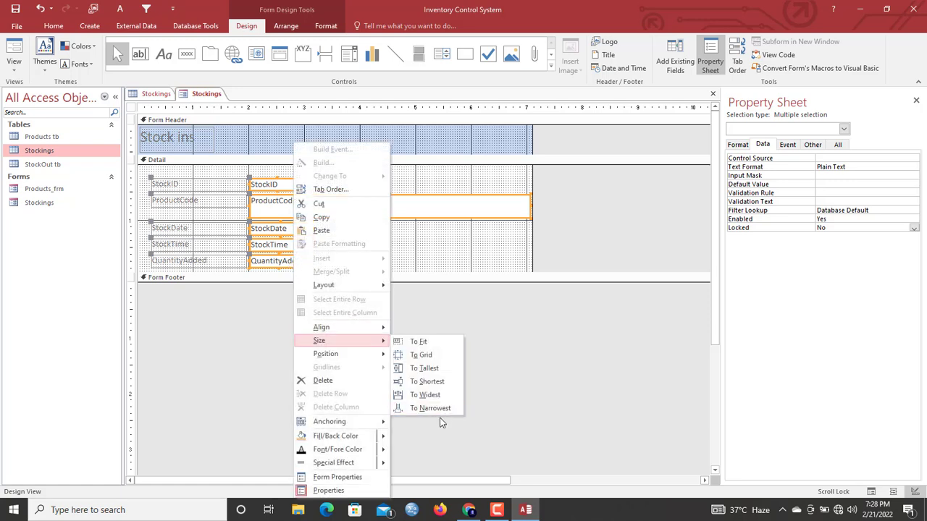
left_click(433, 401)
right_click(311, 244)
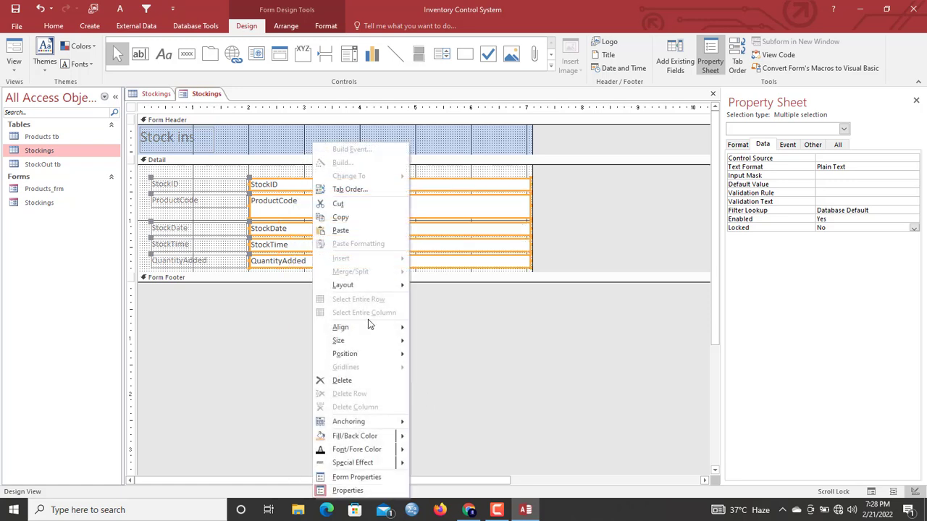
mouse_move(383, 343)
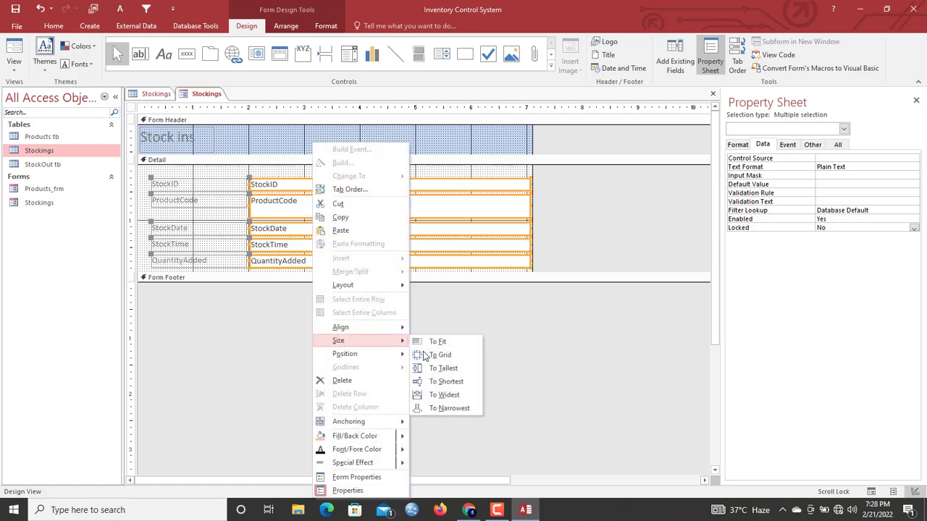
left_click(461, 386)
left_click(346, 174)
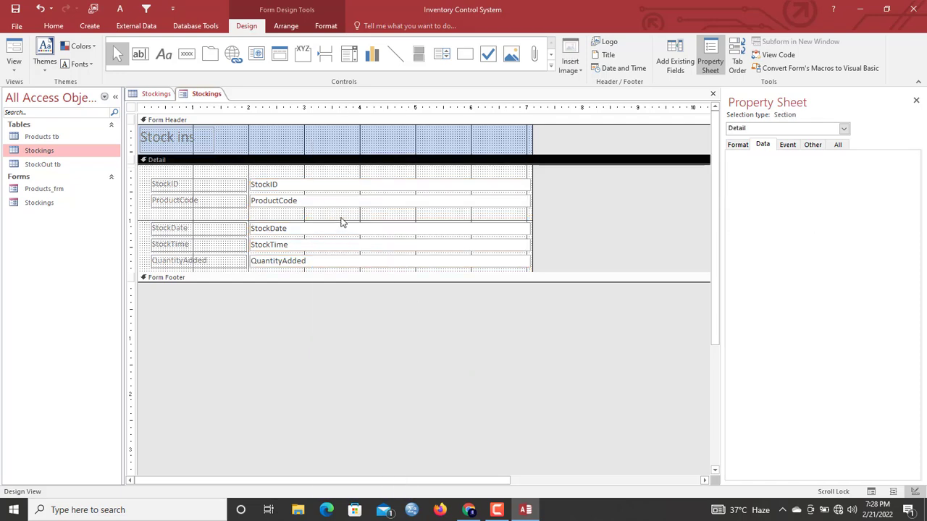
Move the StockDate, StockTime and QuantityAdded rows up to close the gap below ProductCode.
left_click_drag(340, 219, 224, 279)
key("Up")
key("Up")
key("Up")
key("Up")
key("Up")
key("Up")
key("Up")
key("Up")
key("Up")
key("Up")
key("Up")
key("Up")
key("Up")
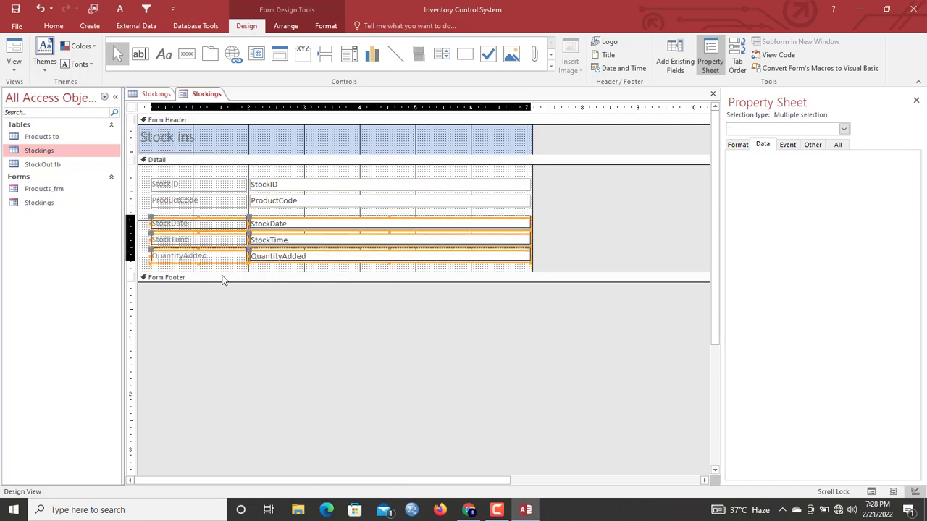
key("Up")
key("Up")
key("Up")
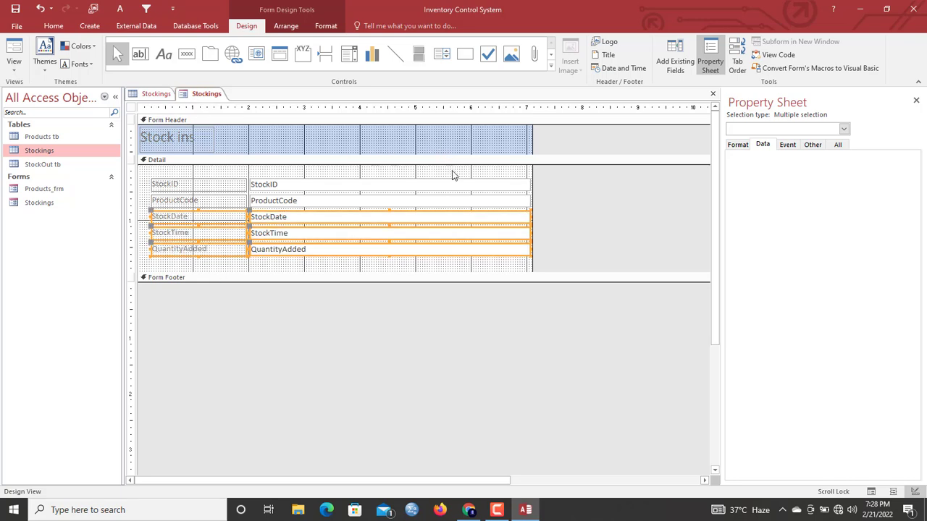
Narrow the five text boxes to end at about 4.7 on the ruler, and reduce the form width to about 4.9.
left_click_drag(452, 173, 475, 265)
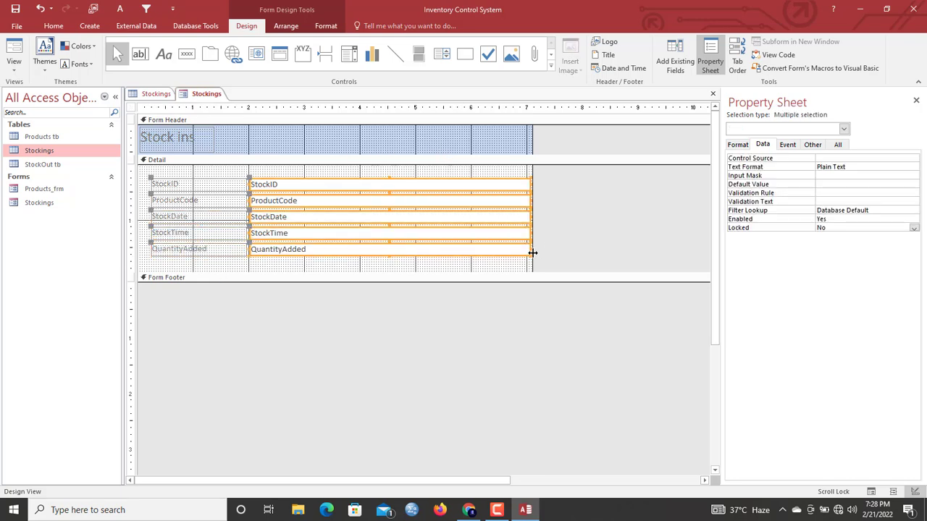
left_click_drag(531, 249, 397, 252)
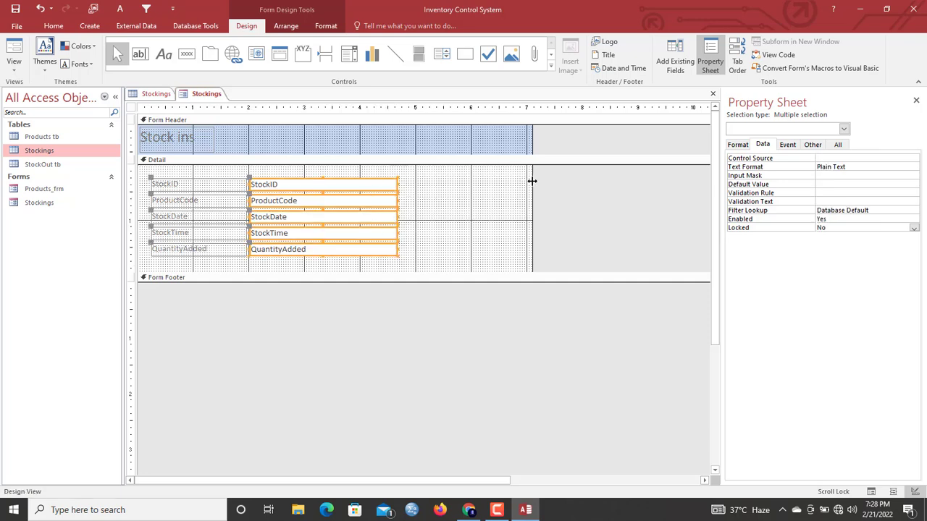
left_click_drag(532, 181, 409, 220)
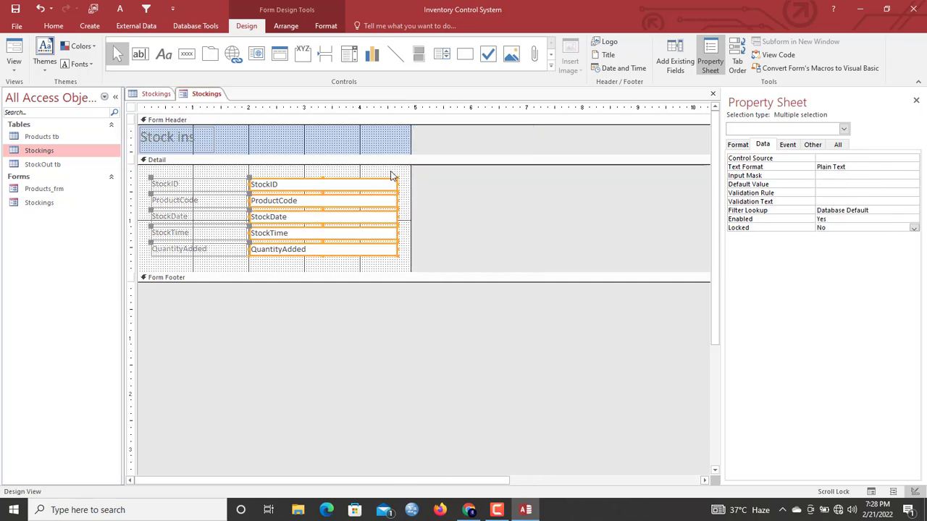
Set the font color of all detail labels and text boxes to black, and make the five field labels bold.
left_click_drag(391, 172, 163, 269)
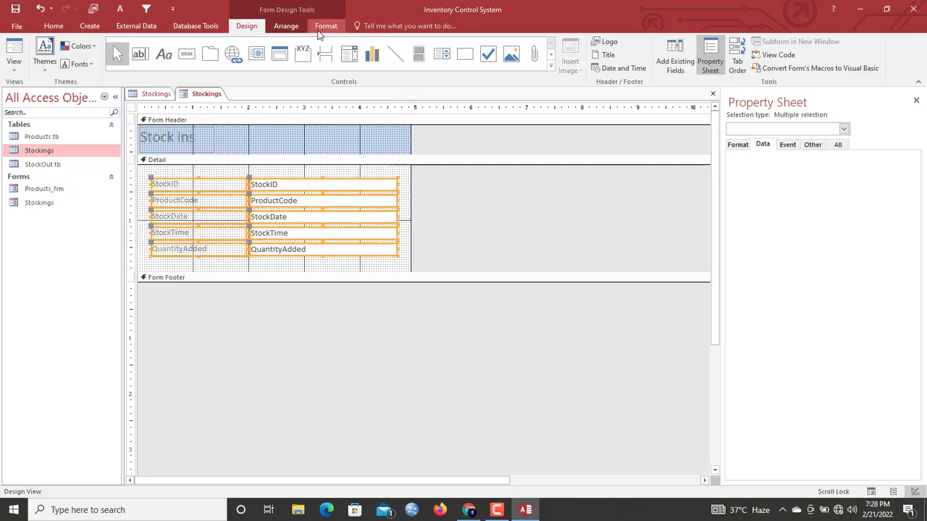
left_click(320, 29)
left_click(126, 63)
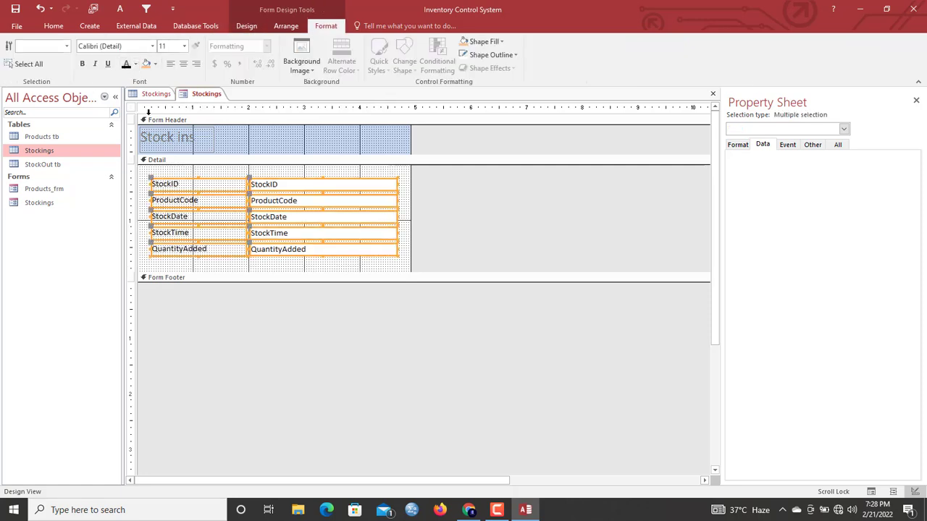
left_click_drag(193, 175, 203, 253)
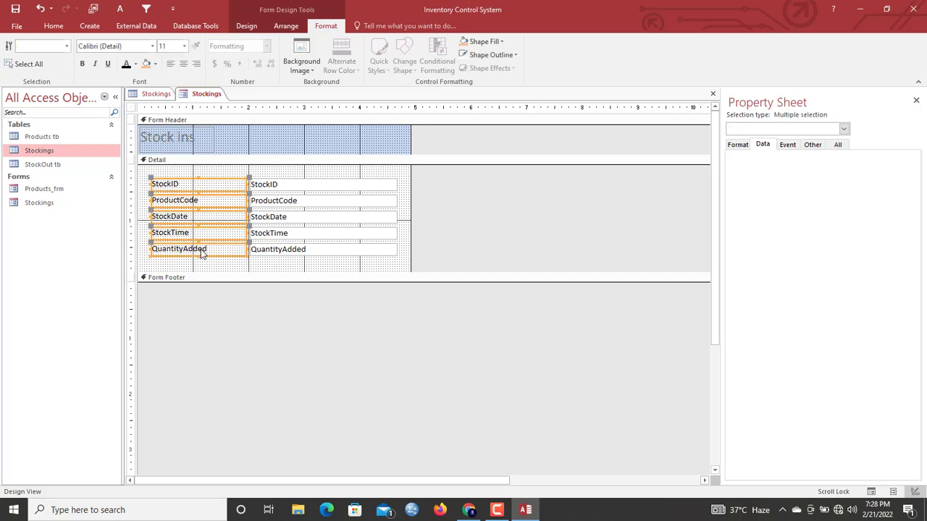
key("ctrl+b")
Nudge the Stock ins title label in the form header right to about 0.3 on the ruler.
left_click(177, 143)
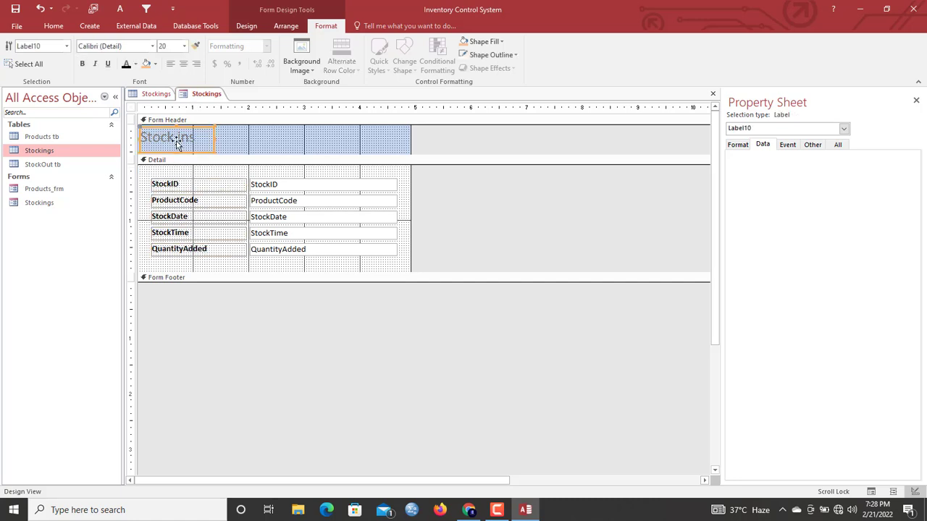
key("Right")
key("Right")
key("Right")
key("Right")
key("Right")
key("Right")
key("Right")
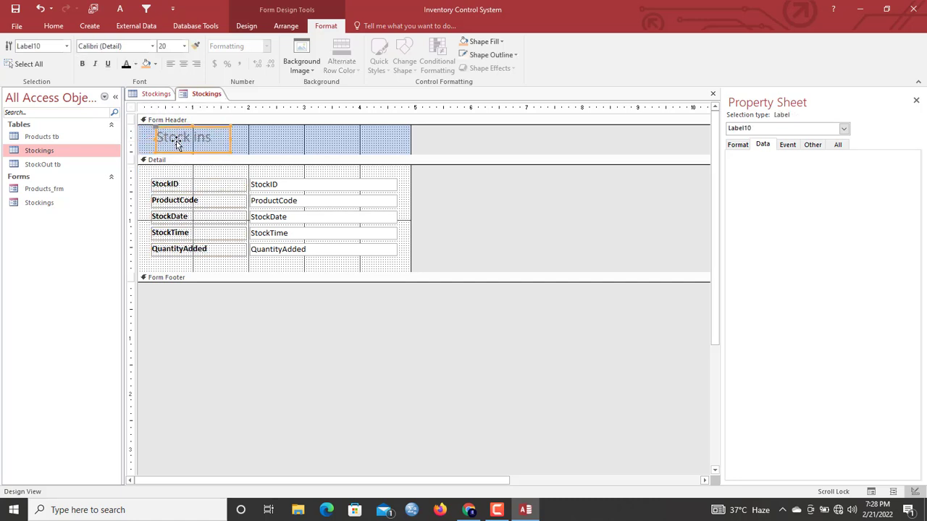
Fill the Form Header and Detail sections with the theme color Accent 5, Lighter 80%.
left_click(285, 149)
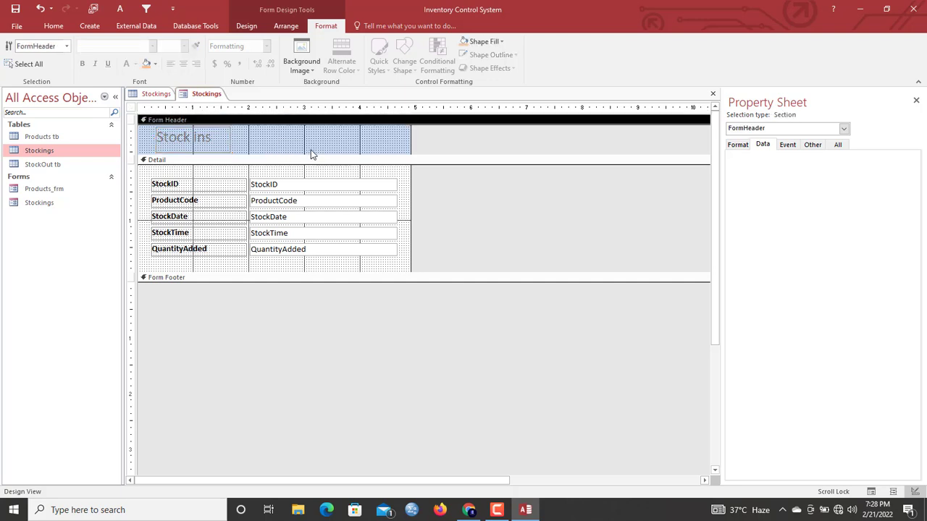
left_click(473, 43)
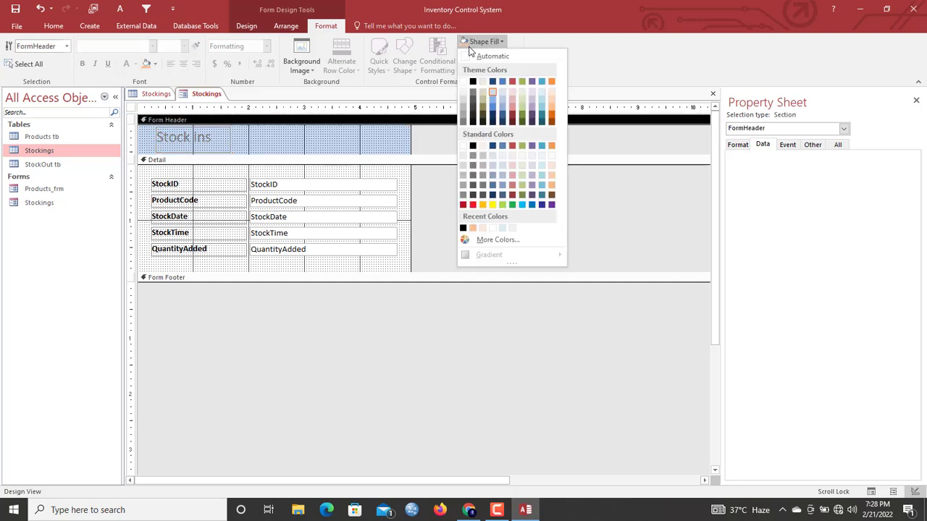
left_click(537, 99)
left_click(322, 179)
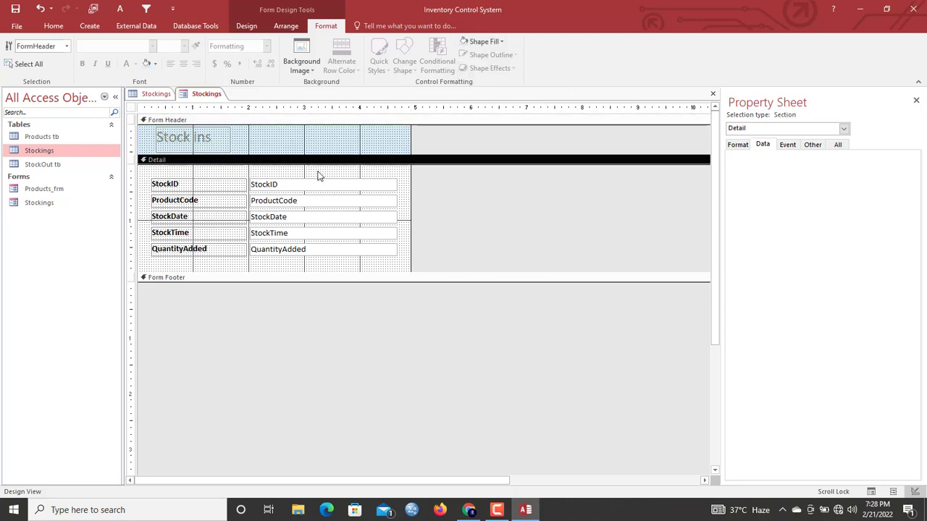
left_click(148, 64)
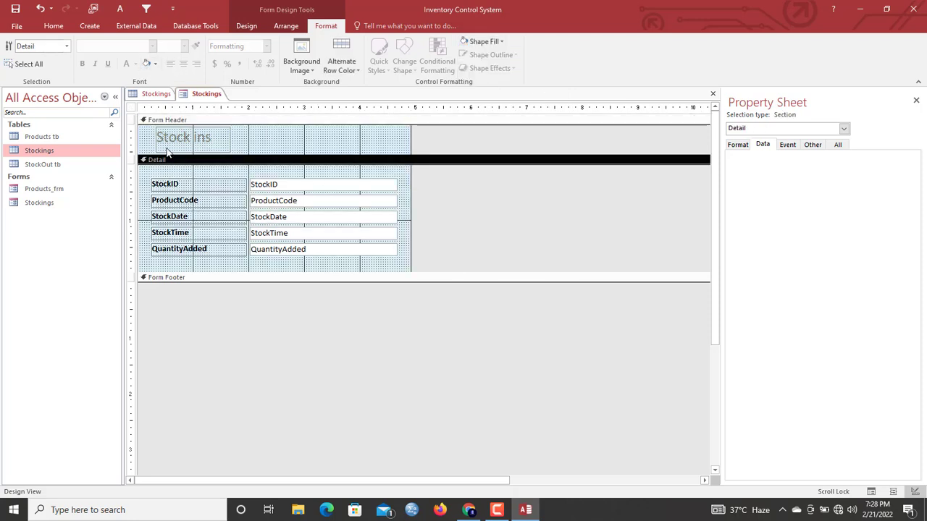
left_click(182, 139)
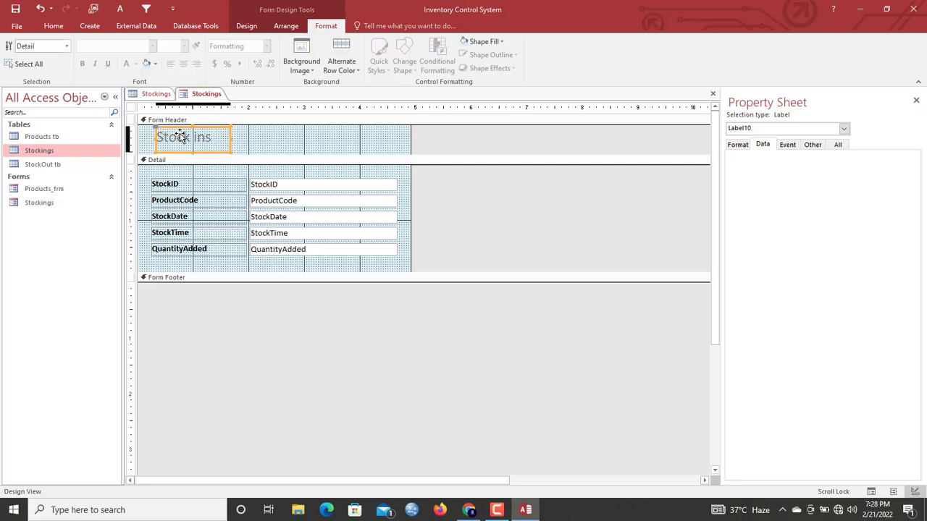
Set the form's Record Selectors property to No.
left_click(131, 109)
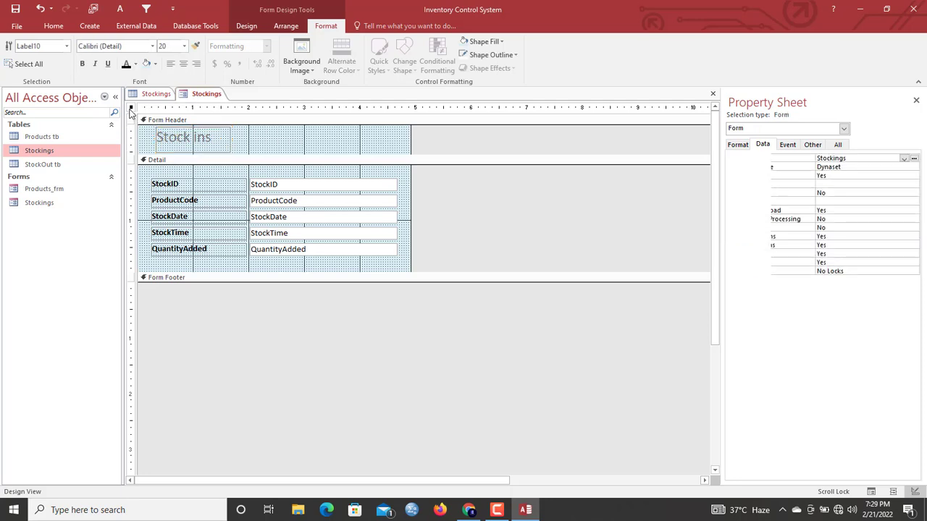
left_click(738, 144)
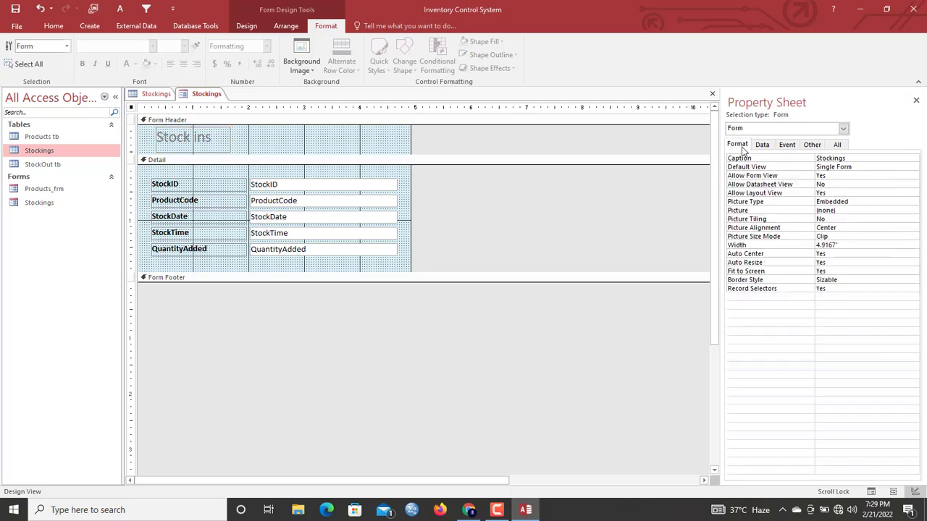
double_click(837, 289)
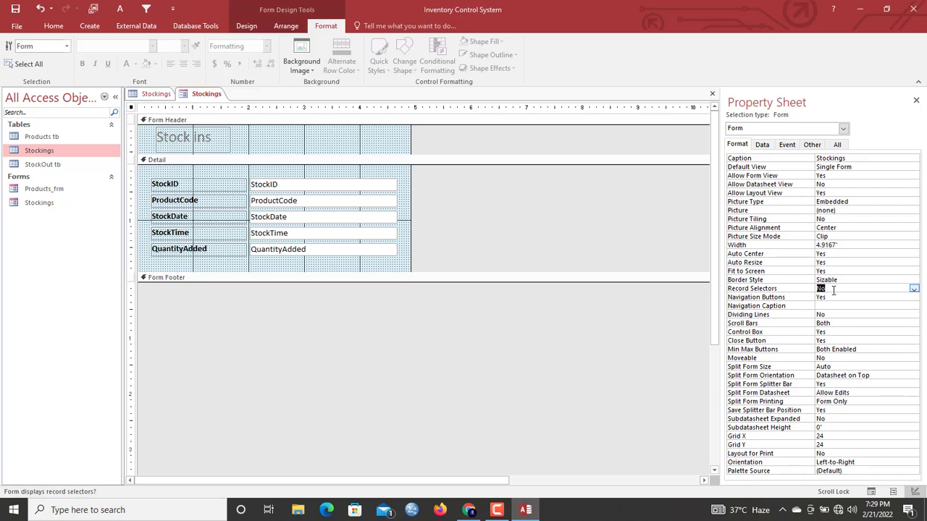
Left-align the contents of the five detail text boxes.
left_click(289, 145)
left_click_drag(325, 171, 314, 261)
left_click(169, 66)
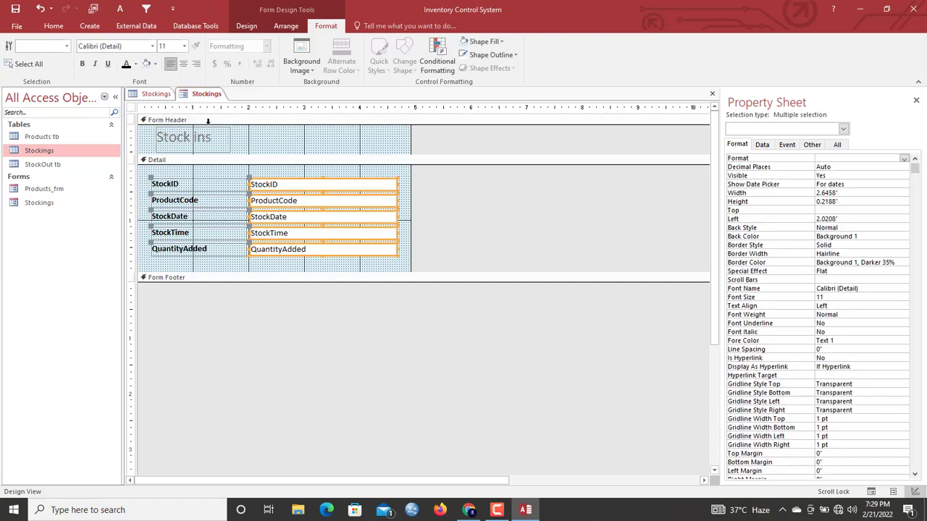
Check the form's appearance in Form View and return to Design View.
right_click(204, 99)
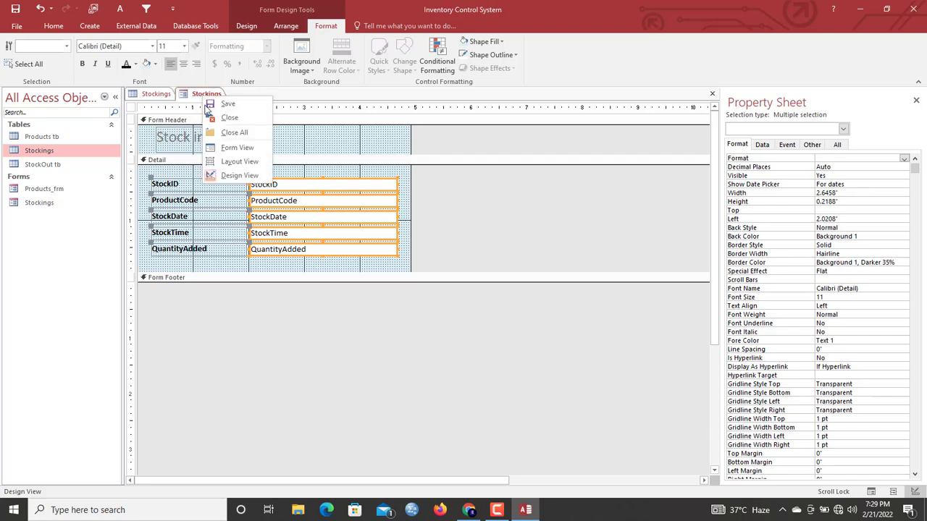
left_click(231, 149)
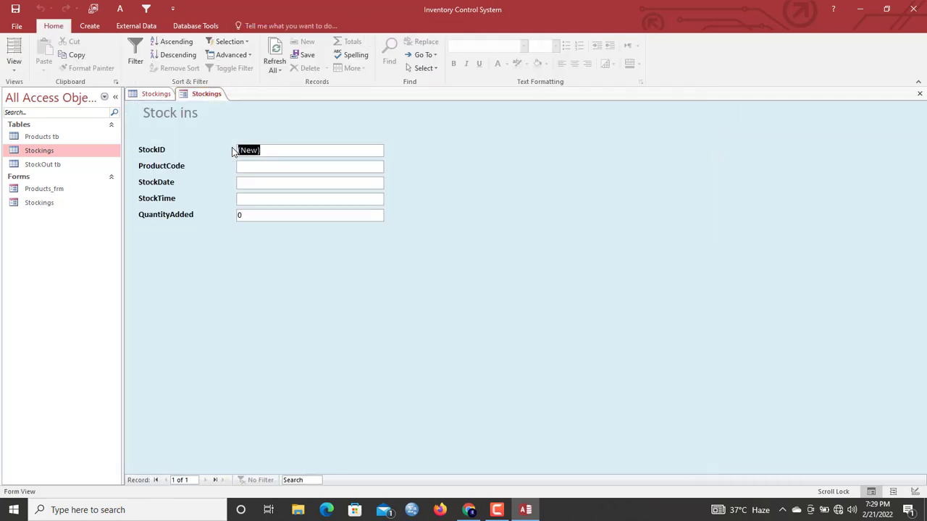
right_click(293, 124)
left_click(335, 154)
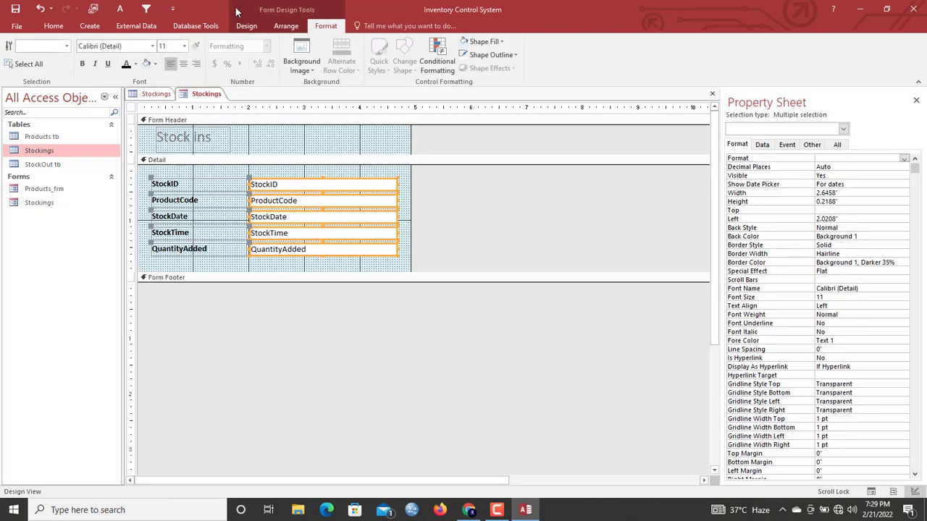
Draw a rectangle about 4.75" wide and 1.71" high around the five field rows in the Detail section.
left_click(246, 25)
left_click(465, 54)
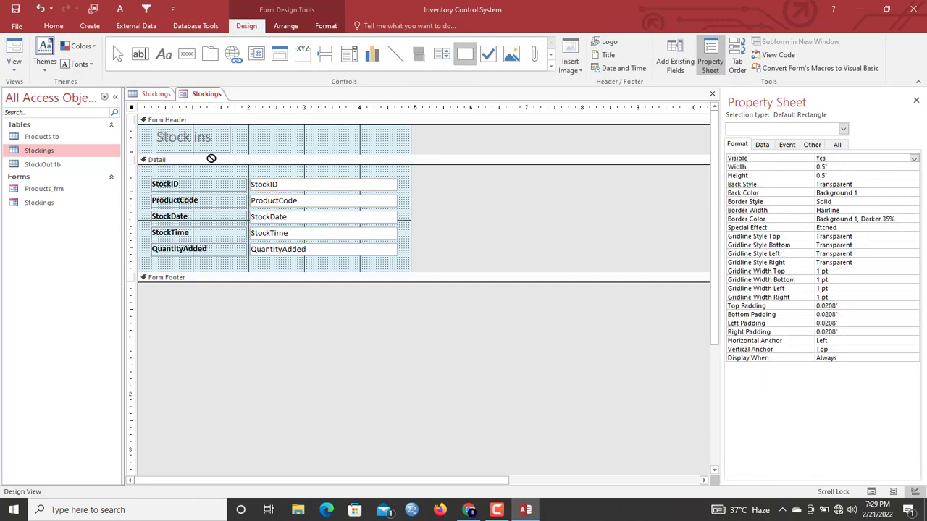
left_click_drag(142, 171, 410, 268)
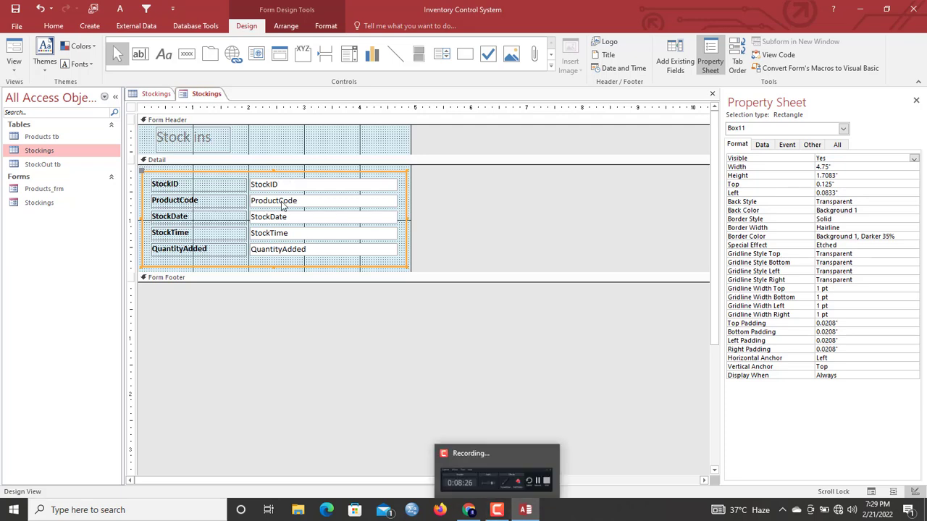
Try the Sunken and Flat special effects on the rectangle around the fields.
right_click(243, 175)
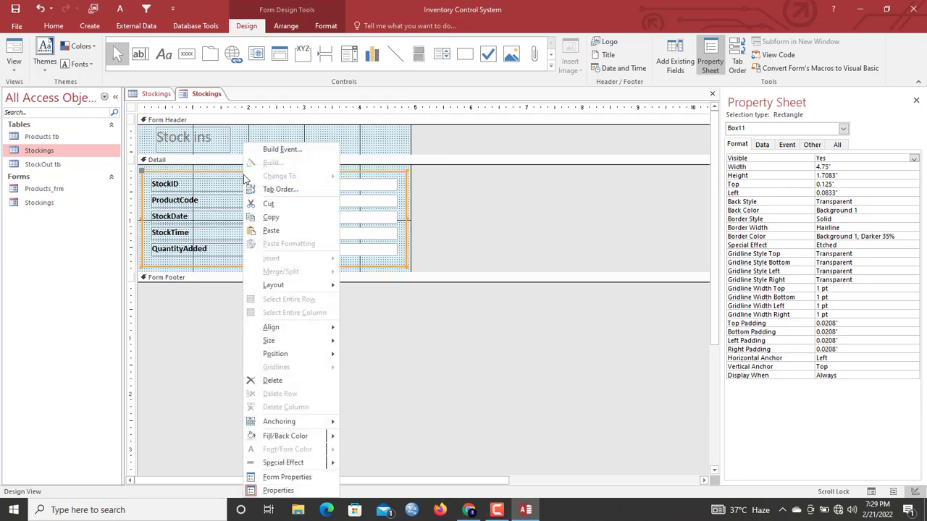
left_click(307, 465)
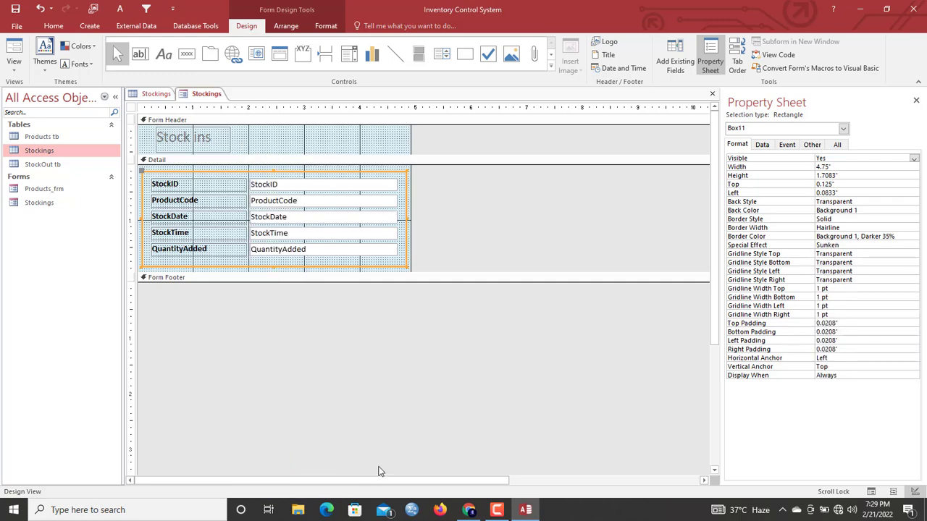
right_click(319, 268)
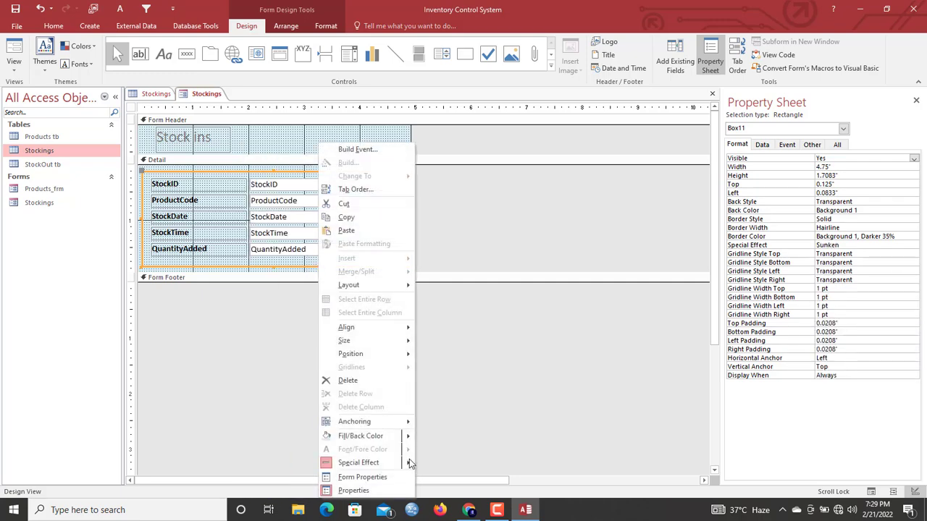
mouse_move(410, 464)
left_click(443, 471)
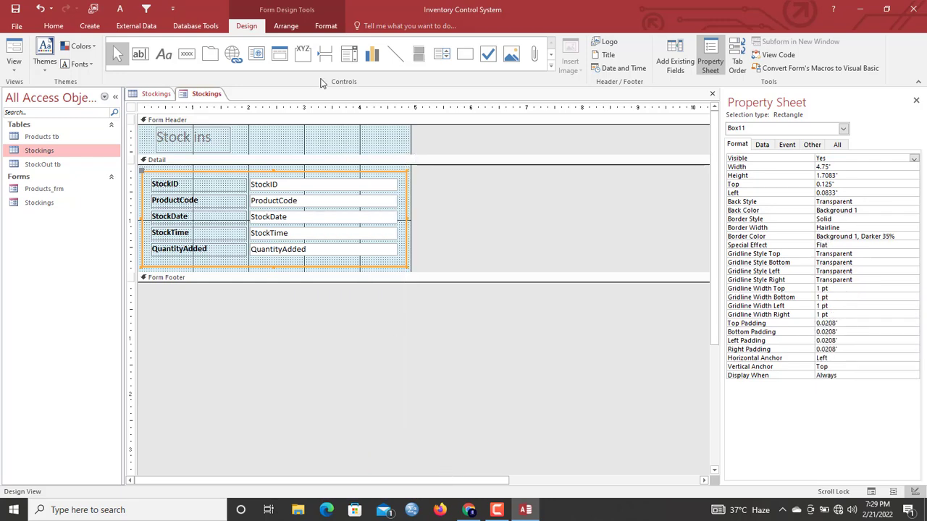
Give the rectangle around the field rows the Sunken special effect.
left_click(325, 149)
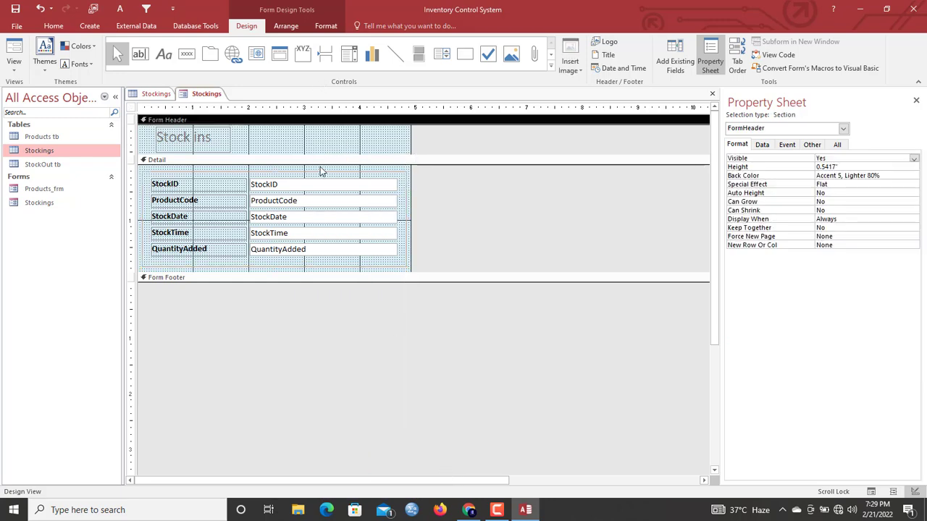
left_click(321, 169)
left_click(323, 174)
right_click(324, 174)
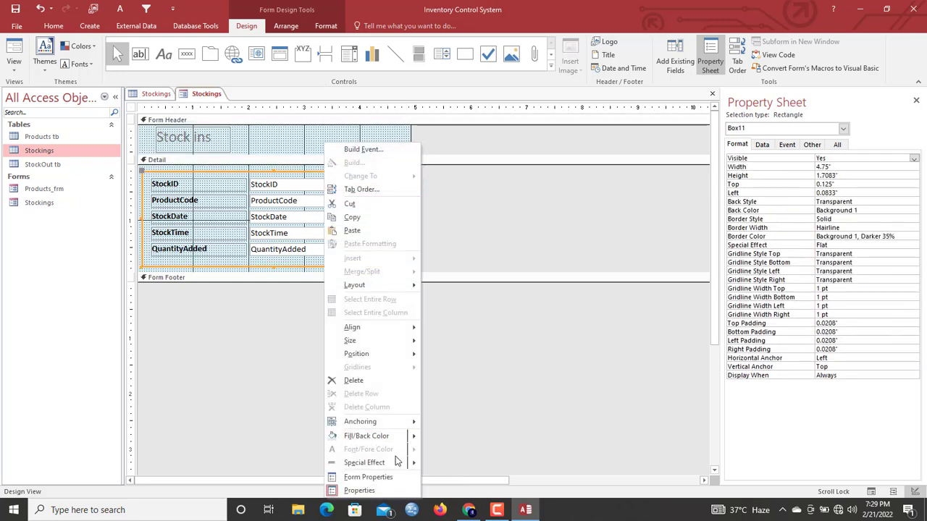
mouse_move(411, 463)
left_click(458, 476)
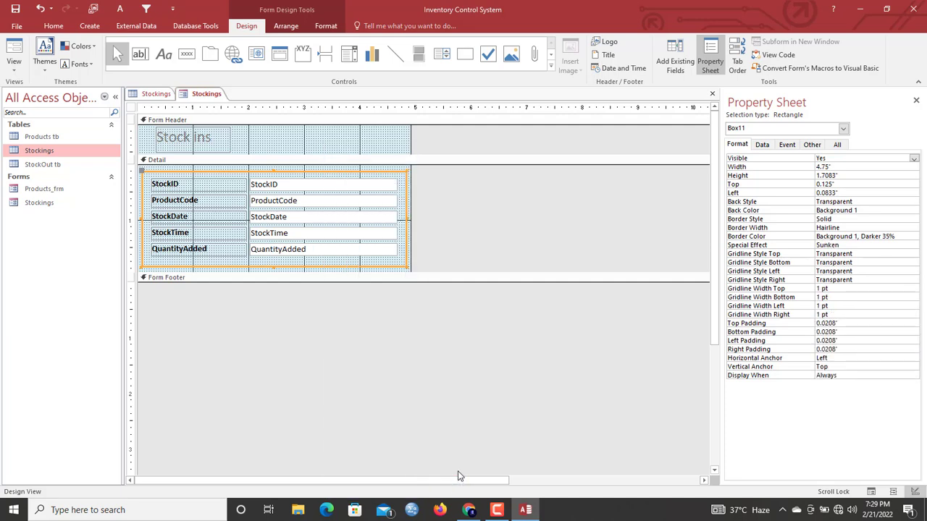
left_click(299, 144)
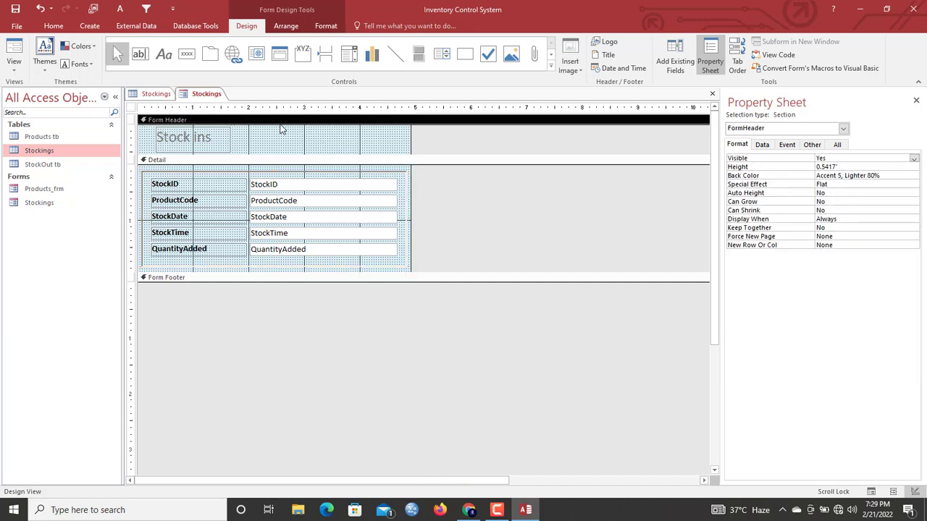
right_click(212, 95)
key("Escape")
Extend the Detail section to about 2.3 on the ruler and draw a command button about 1.54" by 0.33" below the fields.
left_click_drag(274, 273, 284, 294)
left_click(186, 54)
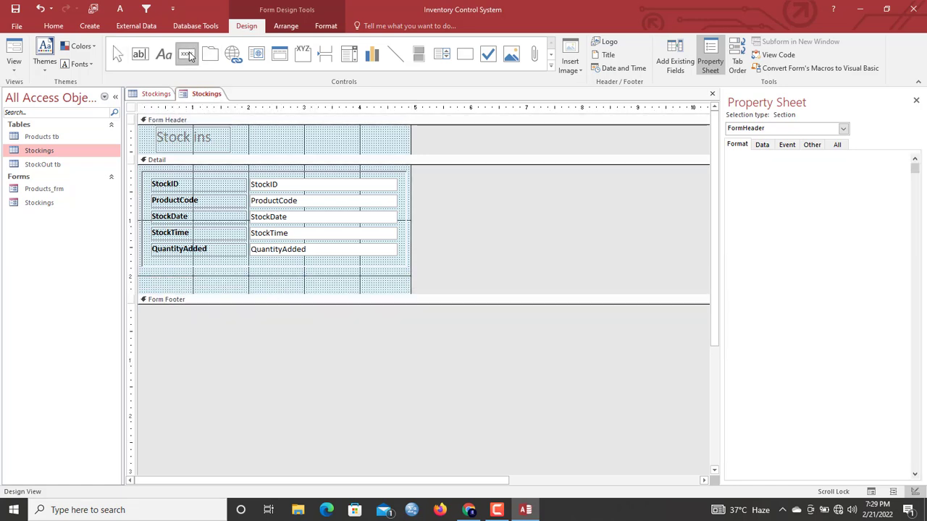
left_click_drag(214, 270, 299, 290)
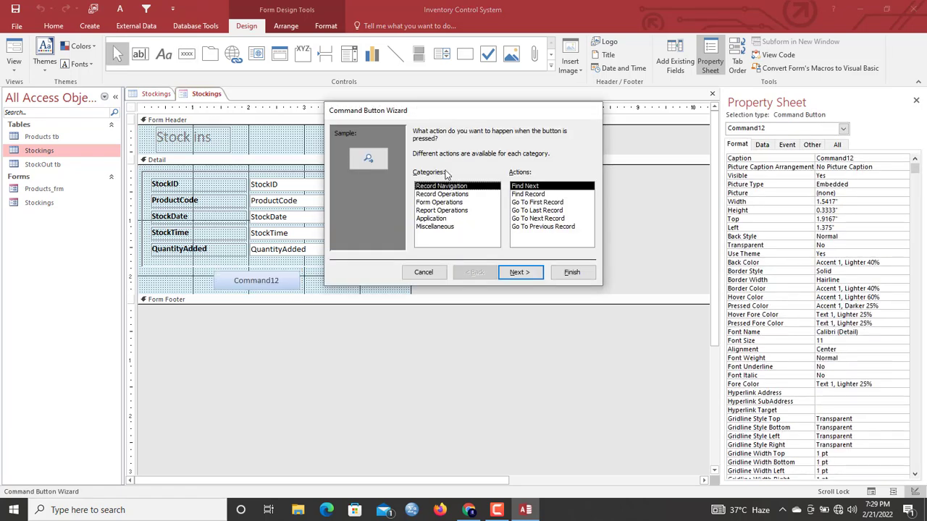
left_click_drag(446, 116, 490, 137)
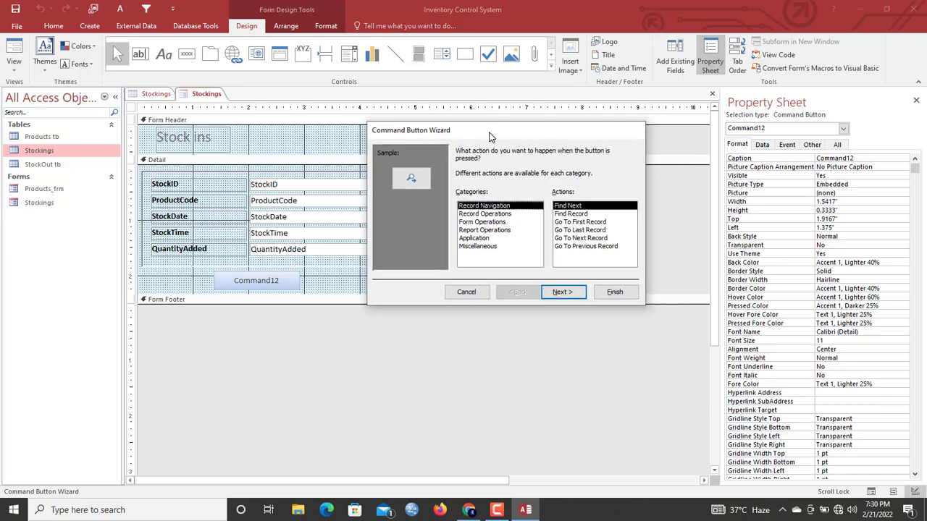
Assign the Form Operations action Refresh Form Data to the command button and give it the text Submit.
left_click(487, 222)
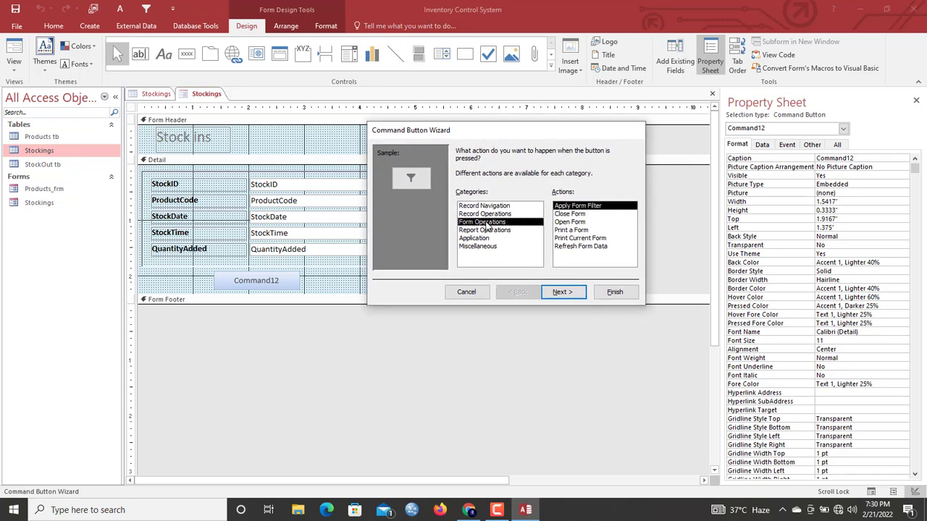
left_click(573, 247)
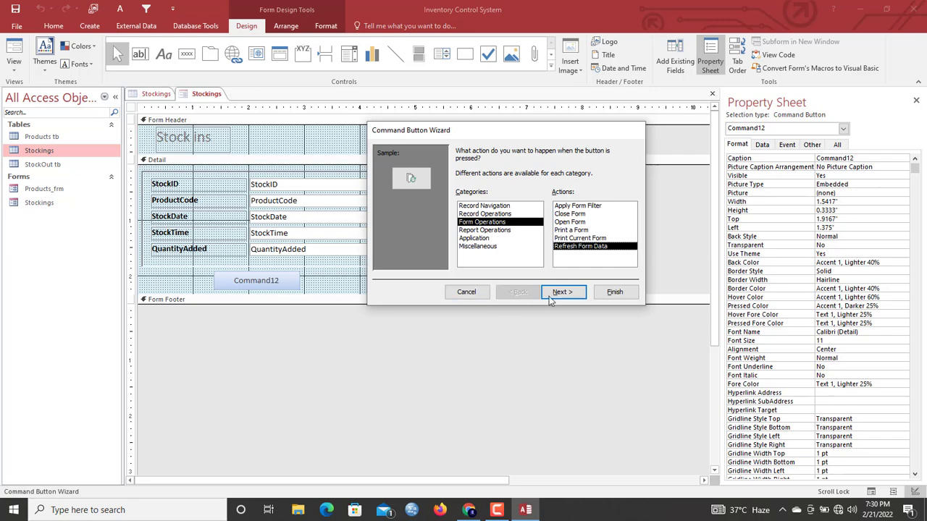
left_click(571, 294)
left_click(465, 198)
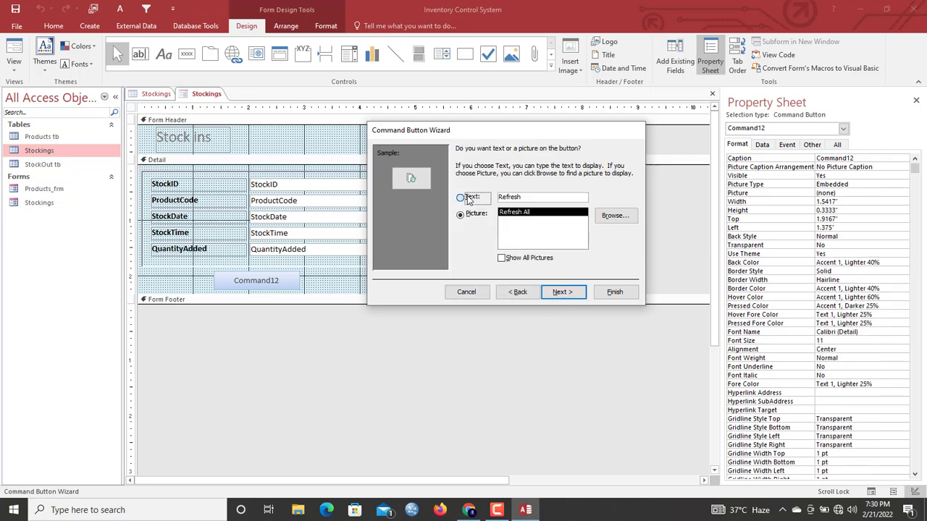
left_click_drag(531, 197, 499, 199)
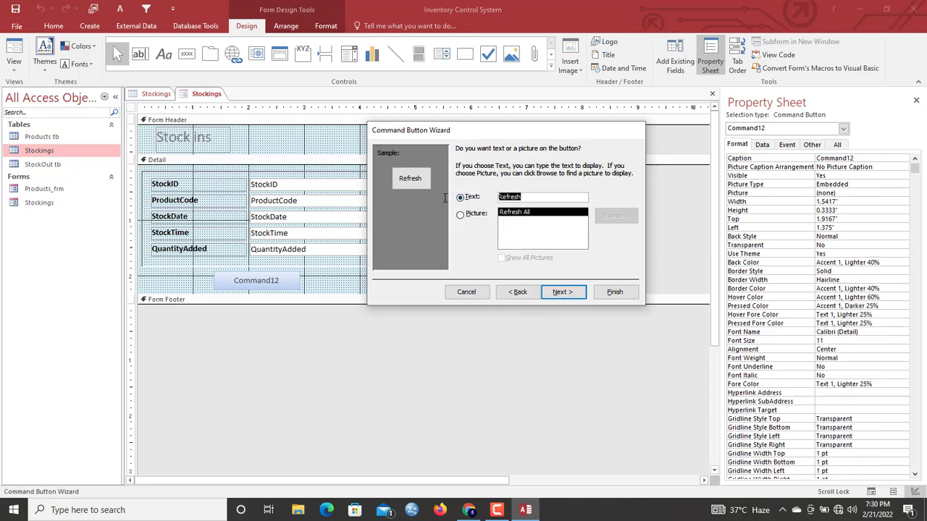
type("Submit")
left_click(614, 293)
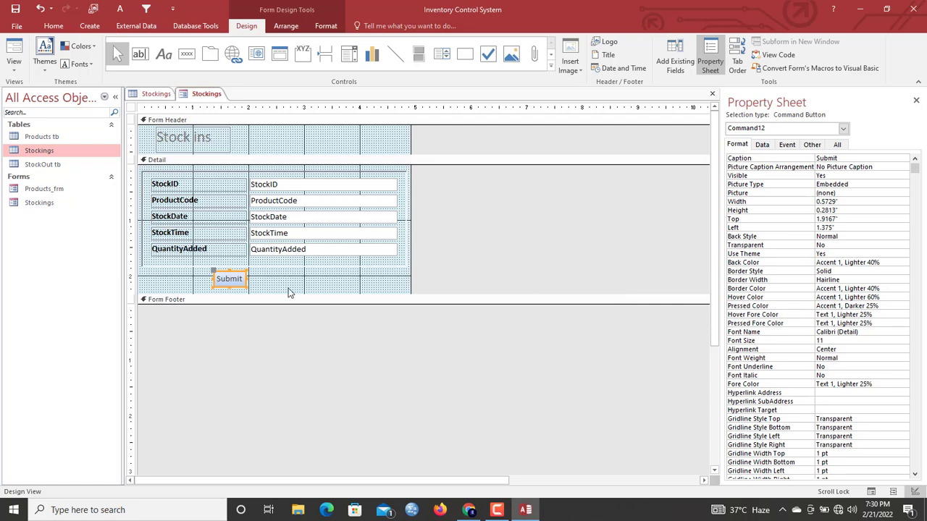
Enlarge the Submit button to about 1.79" wide and 0.33" high, and change its shape to a rounded rectangle.
left_click_drag(246, 284, 264, 290)
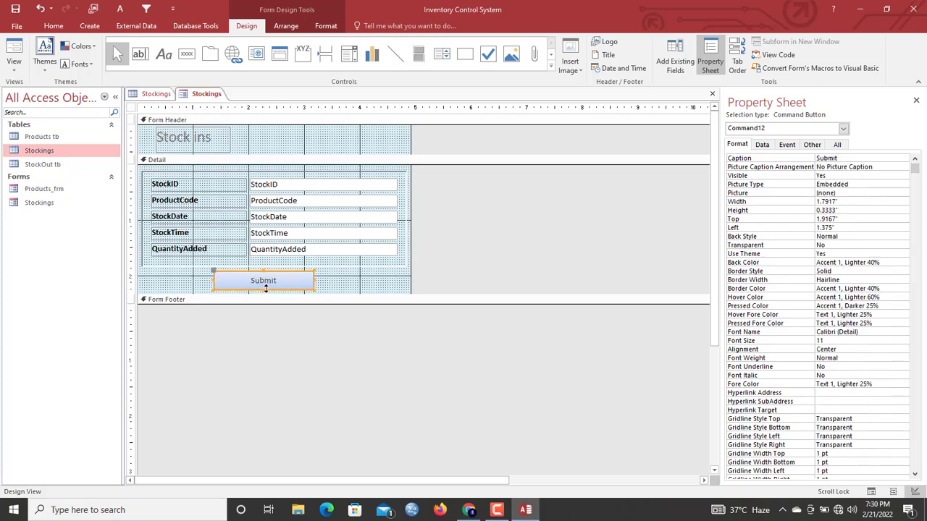
left_click(326, 25)
left_click(405, 62)
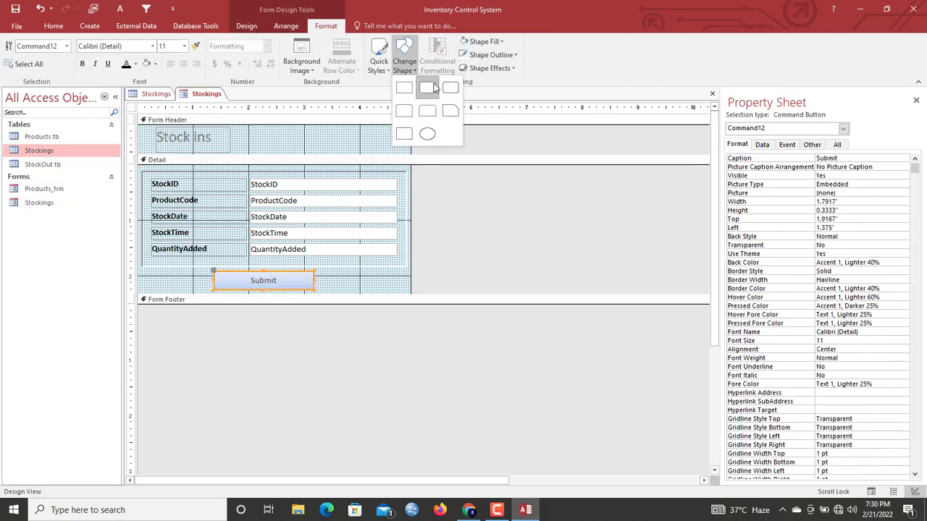
left_click(434, 87)
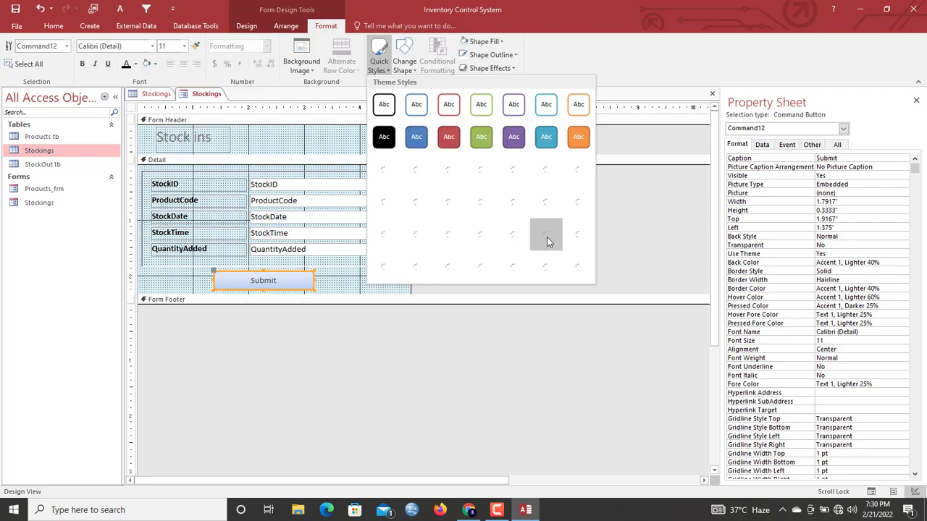
Apply the solid orange theme style to the Submit button, with a white (Background 1) outline and 14-point text.
left_click(580, 234)
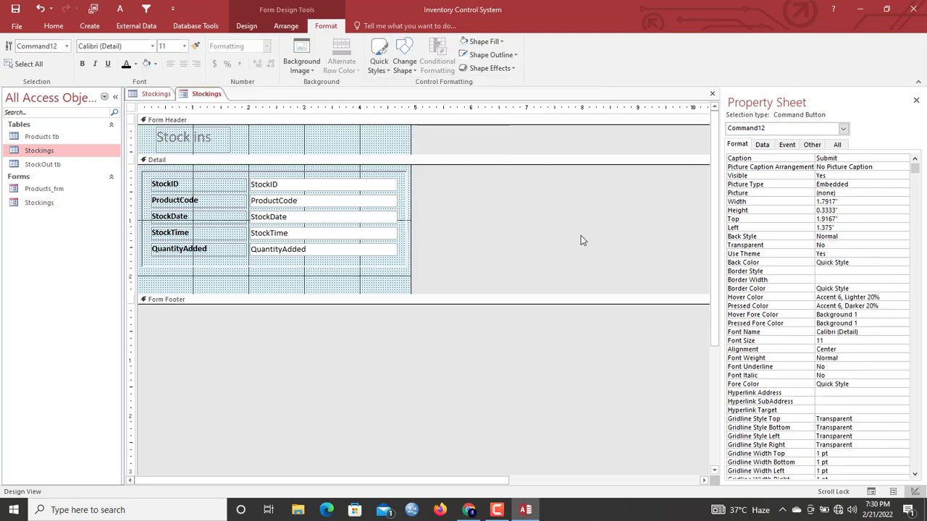
left_click(486, 55)
left_click(466, 96)
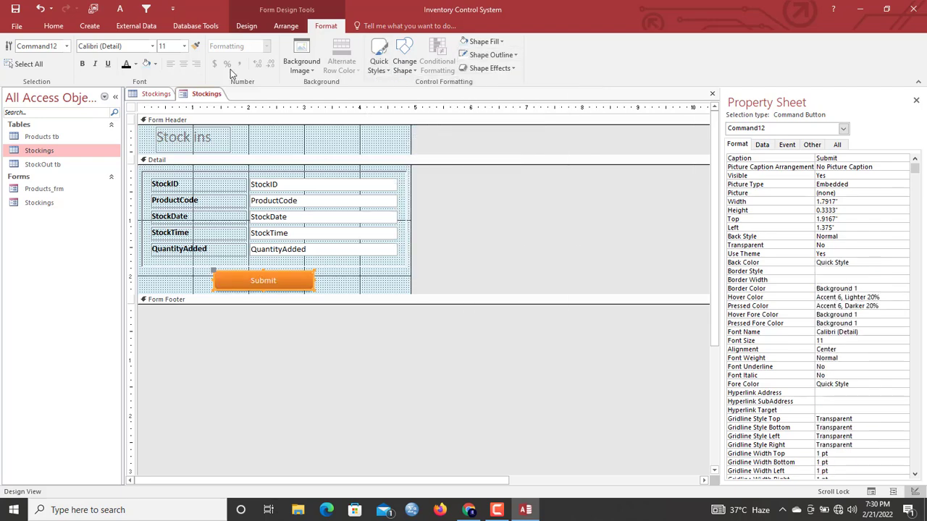
left_click(185, 45)
left_click(166, 114)
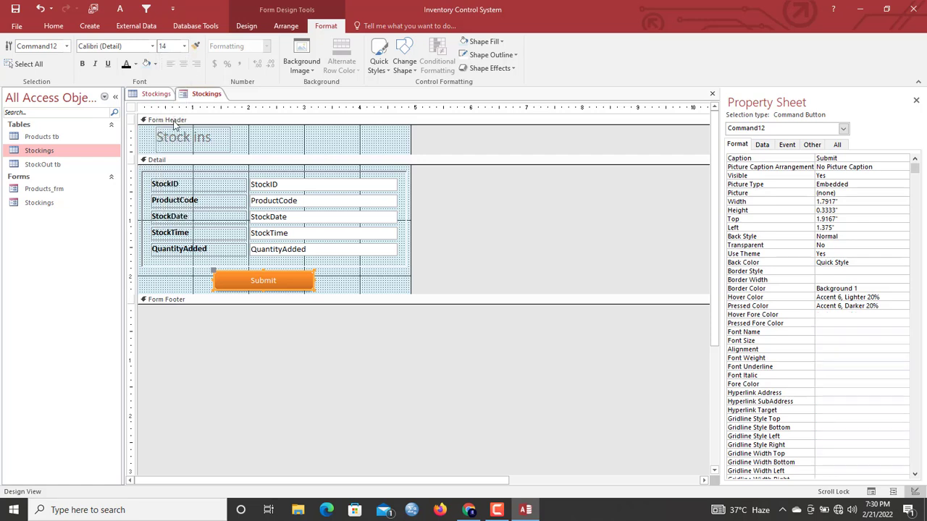
left_click(345, 276)
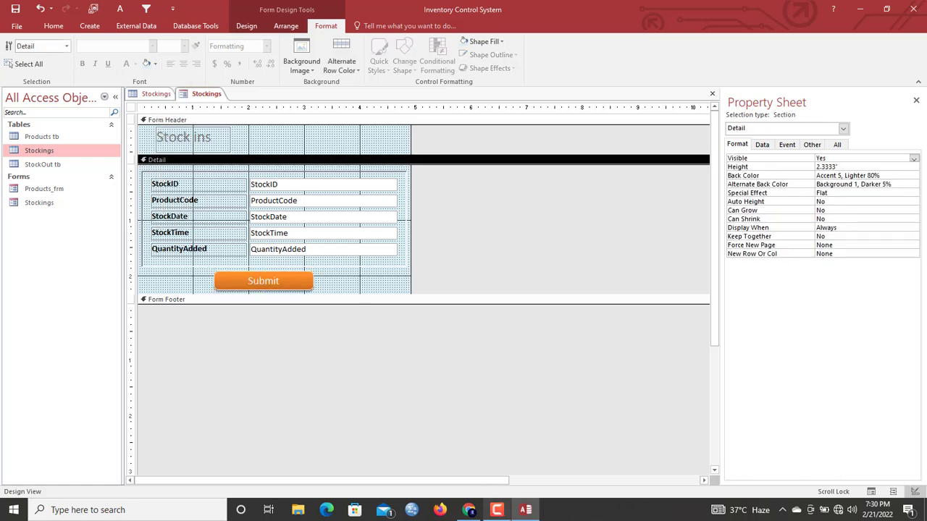
left_click(366, 281)
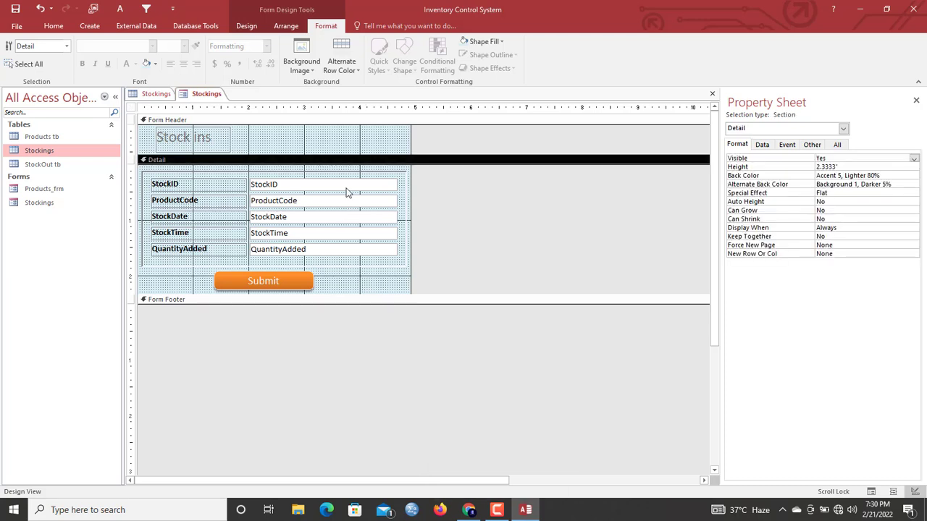
left_click(294, 150)
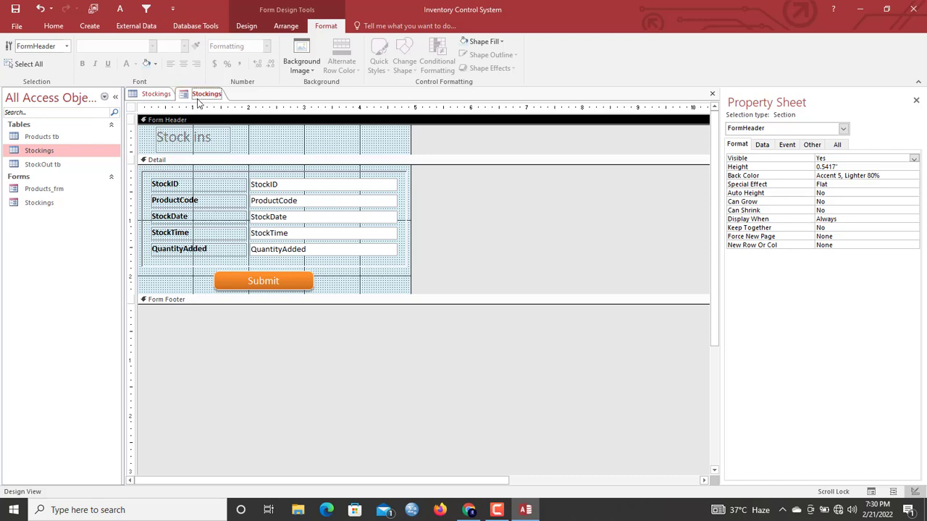
left_click(131, 107)
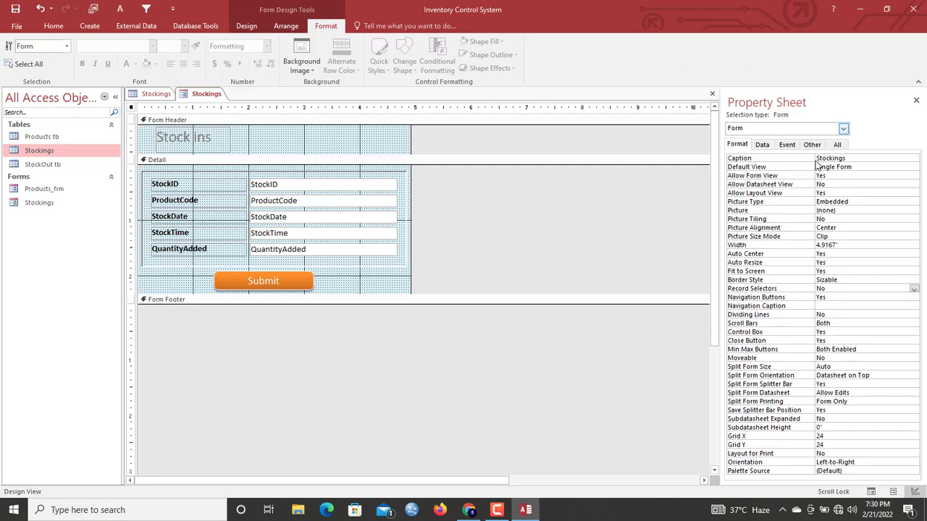
left_click(262, 129)
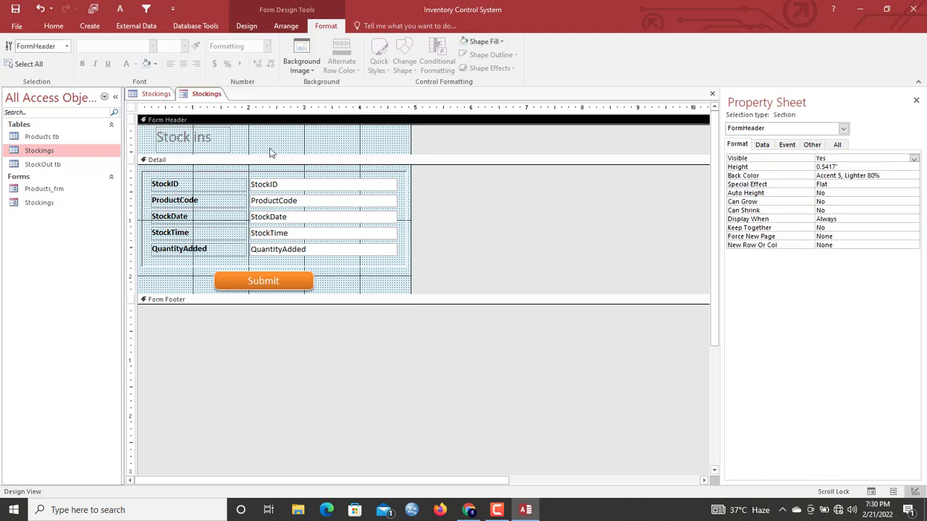
Set the default value of the StockDate text box to date().
left_click(293, 218)
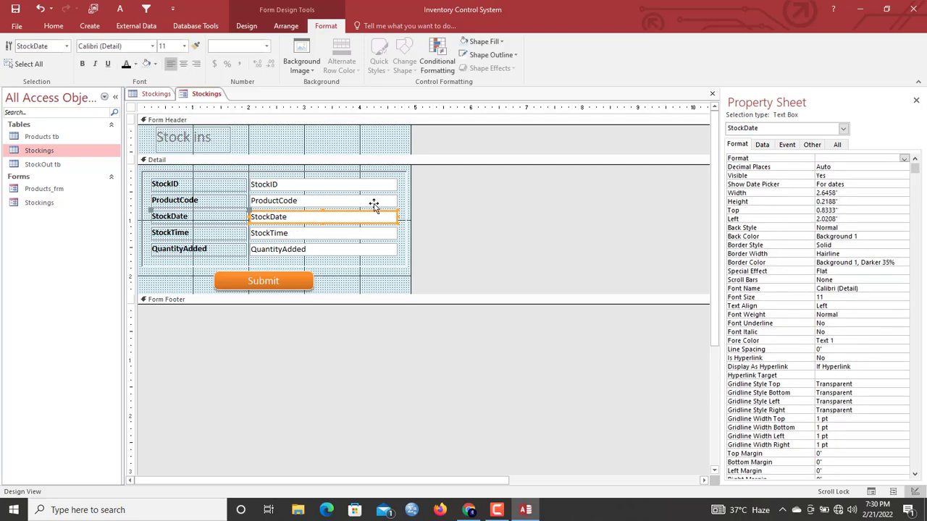
left_click(762, 145)
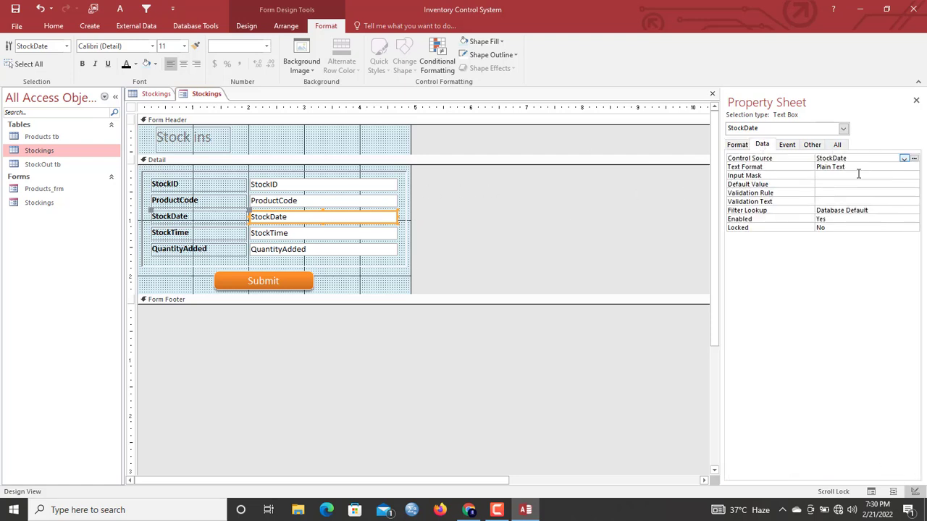
left_click(831, 184)
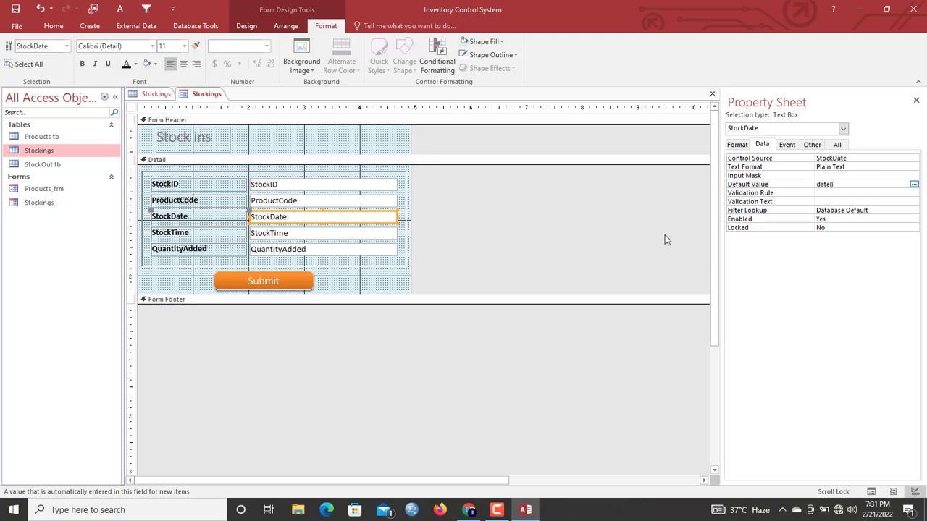
key("Return")
left_click(785, 186)
Set the default value of the StockTime text box to Time().
left_click(316, 237)
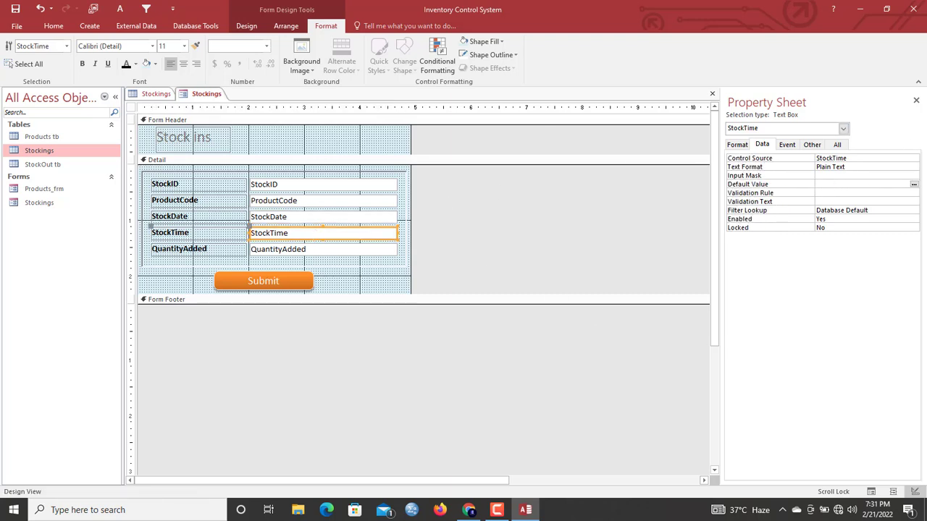
left_click(825, 184)
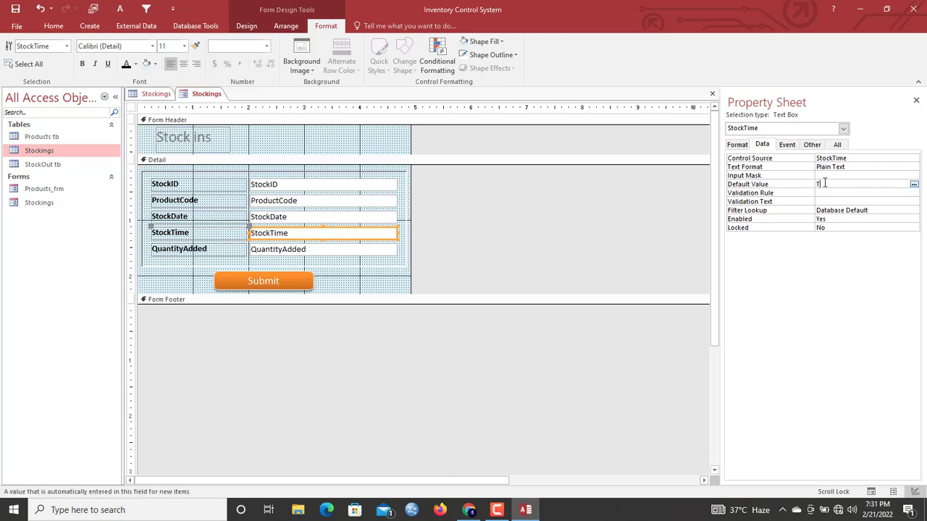
type("Time()")
Set Enabled to No and Locked to Yes for the StockDate and StockTime text boxes, and show the result in Form View.
left_click(296, 222, "shift")
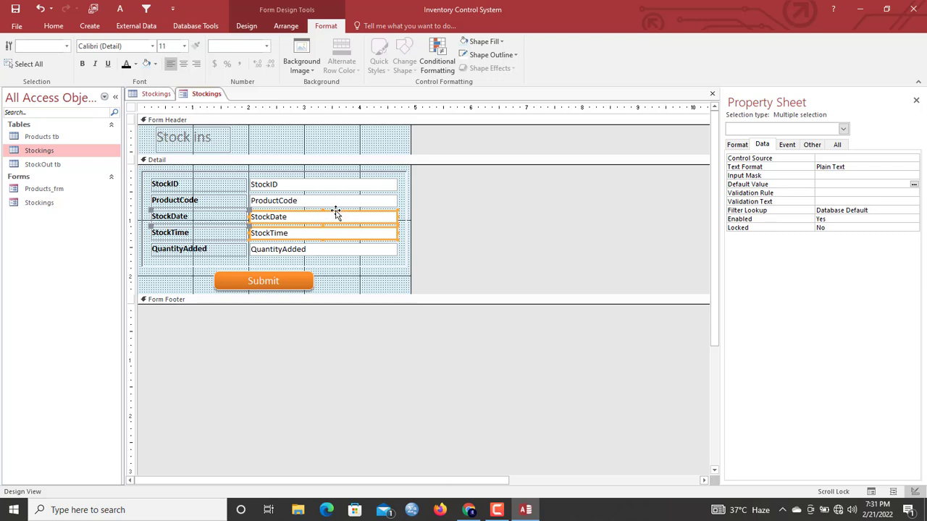
double_click(835, 219)
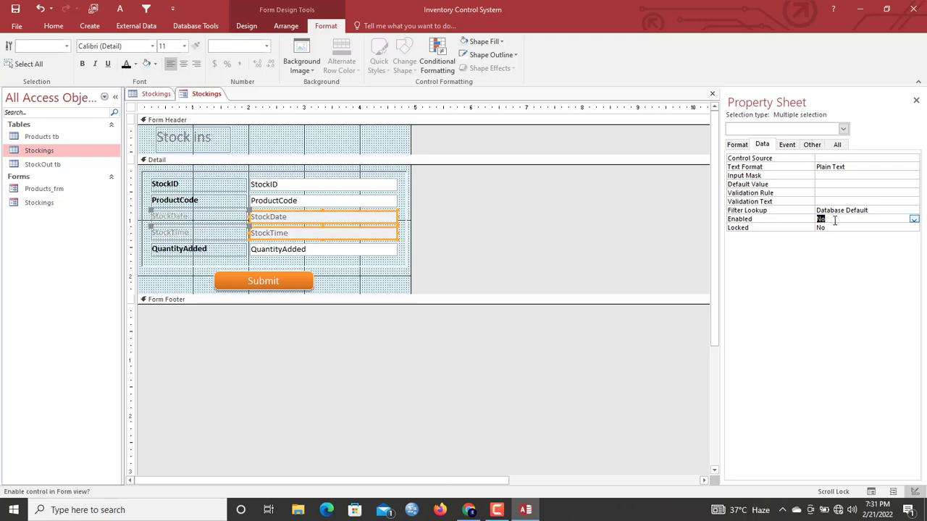
double_click(836, 228)
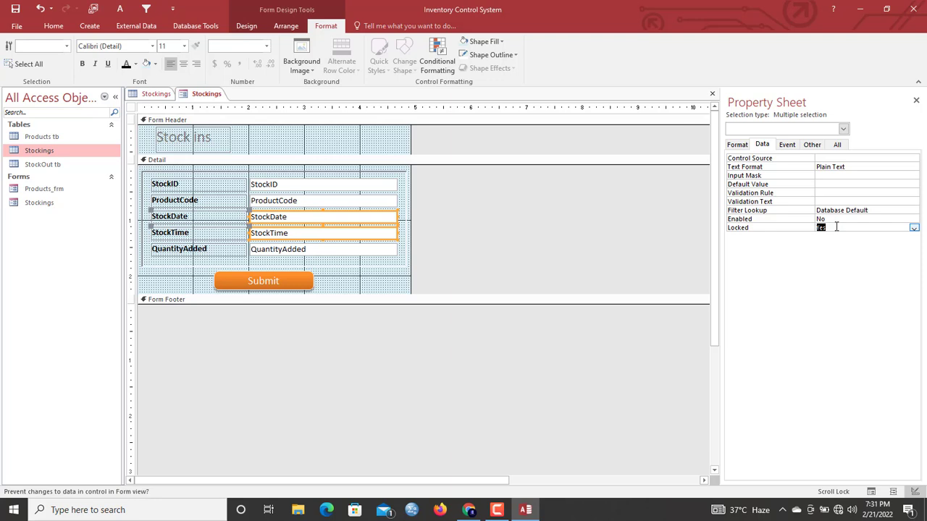
left_click(212, 97)
right_click(214, 100)
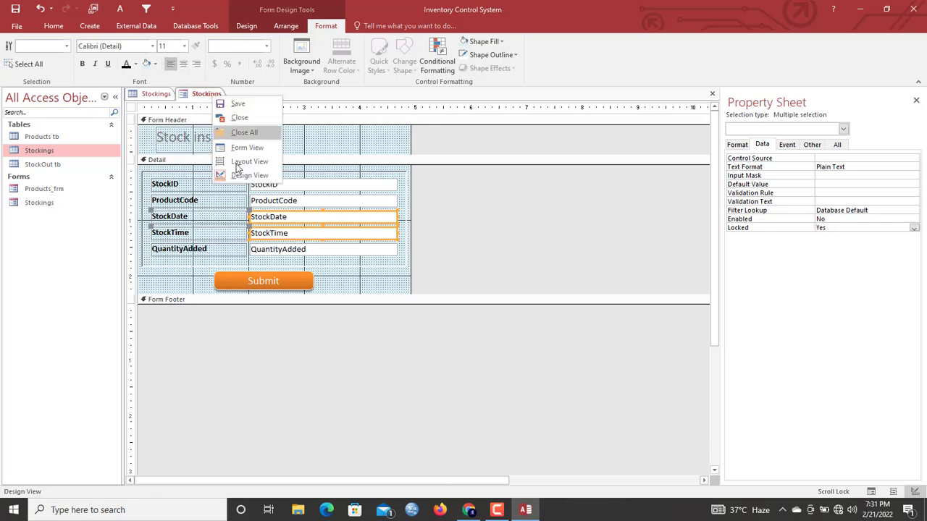
left_click(239, 150)
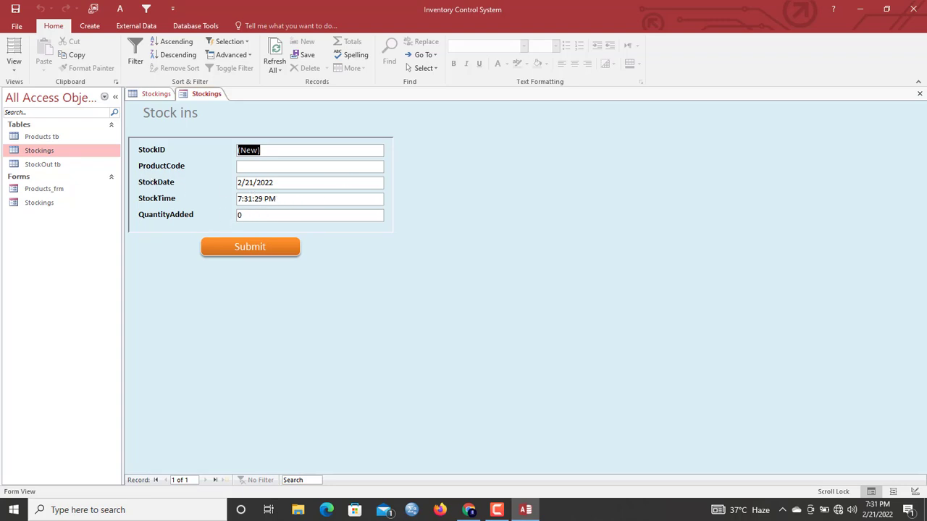
Return the form to Design View and set the StockDate text box's format to Medium Date.
right_click(236, 127)
left_click(269, 161)
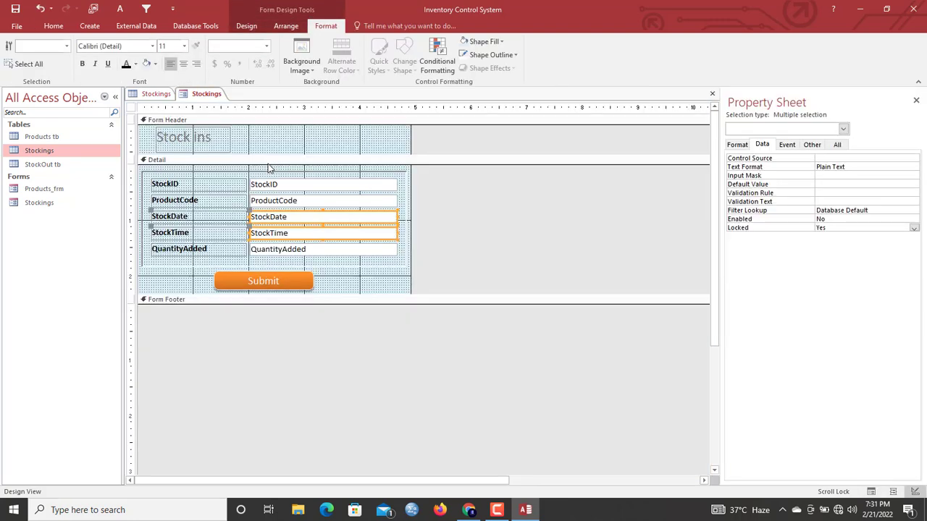
left_click(374, 130)
left_click(336, 217)
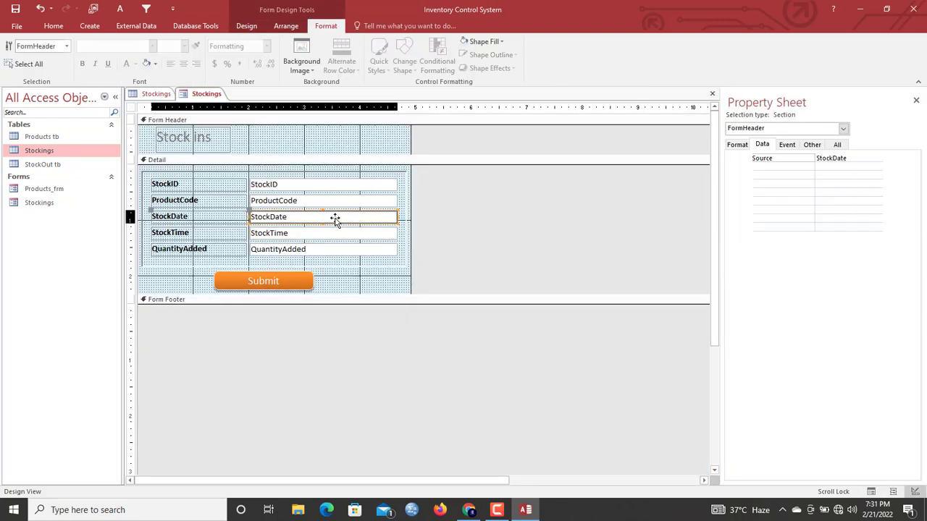
left_click(737, 144)
left_click(845, 158)
left_click(904, 158)
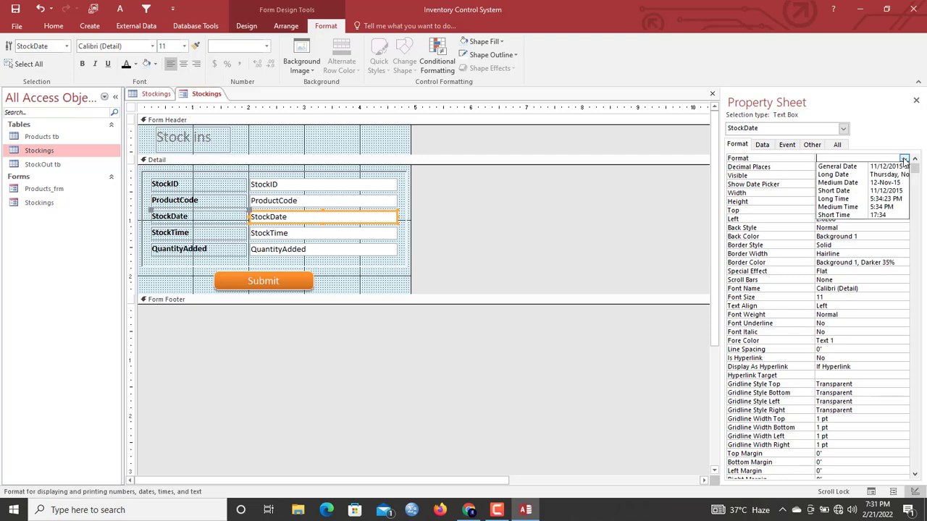
left_click(870, 182)
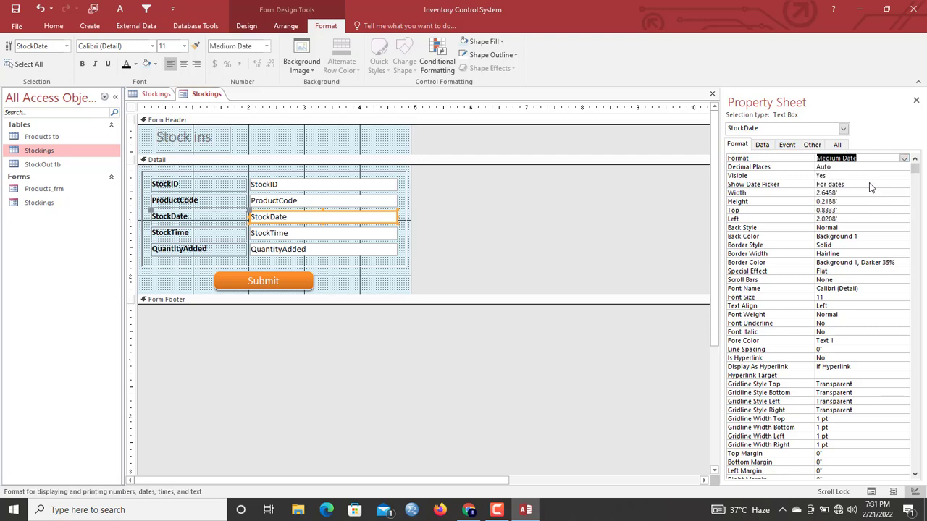
Preview the Stock ins form in Form View and save it.
right_click(195, 96)
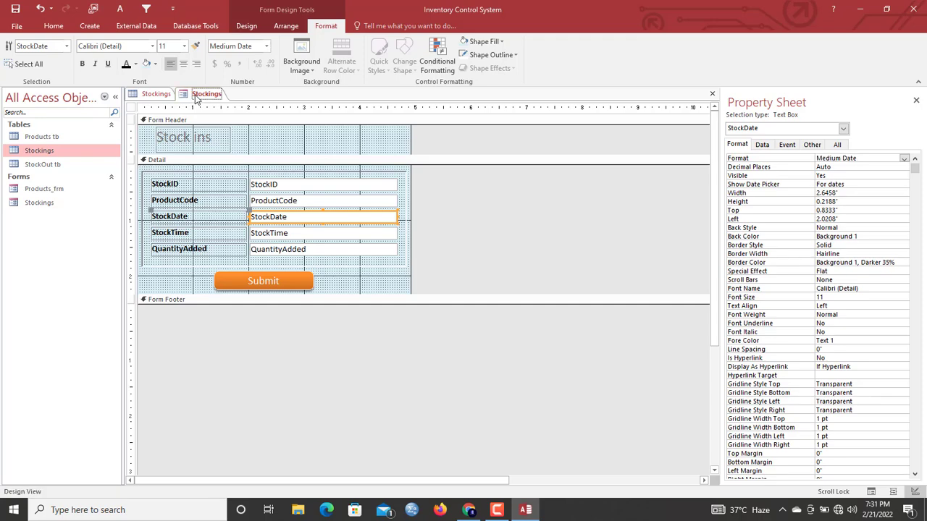
left_click(231, 147)
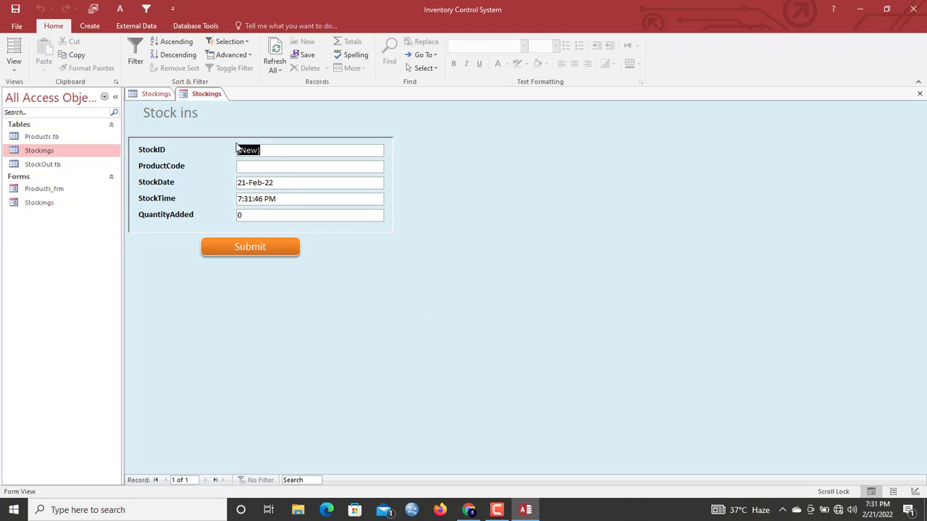
right_click(189, 97)
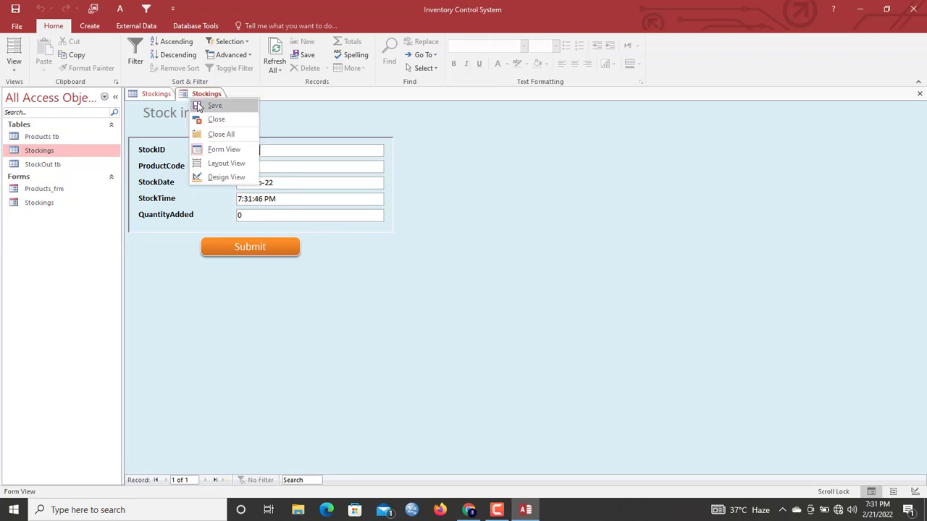
left_click(194, 105)
Examine the records in the Products tb and Stockings tables, and close Products tb.
left_click(46, 138)
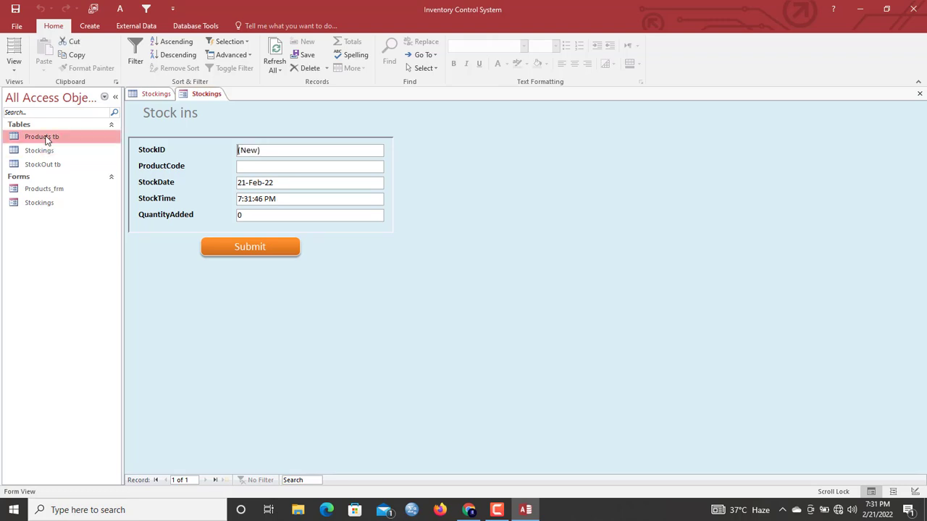
double_click(45, 138)
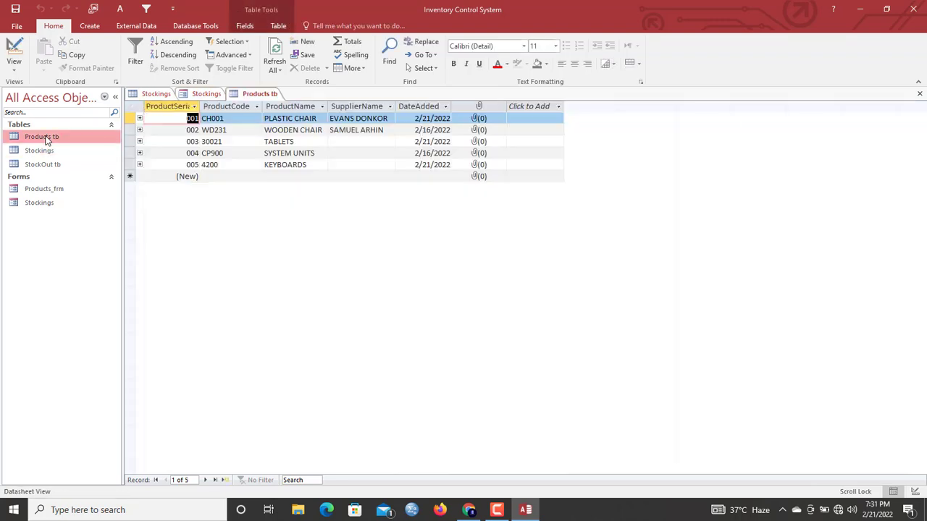
left_click(156, 94)
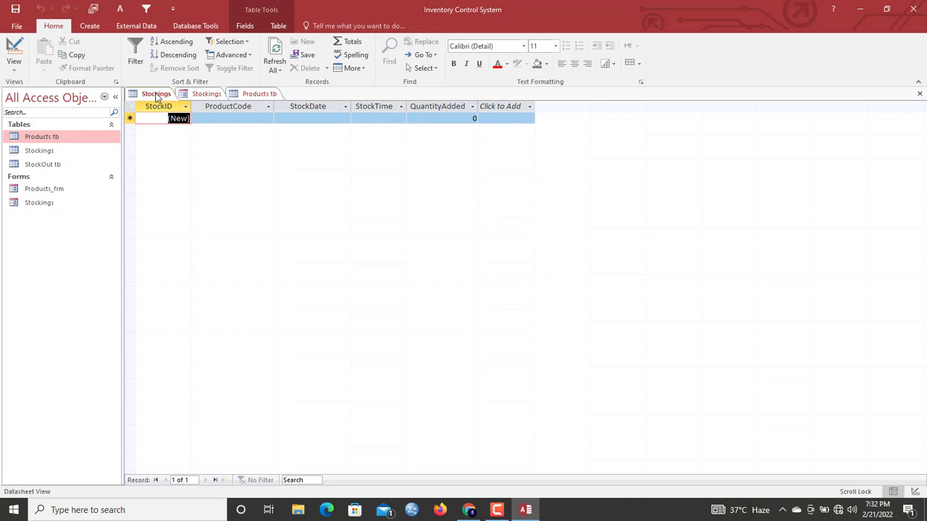
left_click(262, 94)
right_click(264, 95)
left_click(289, 115)
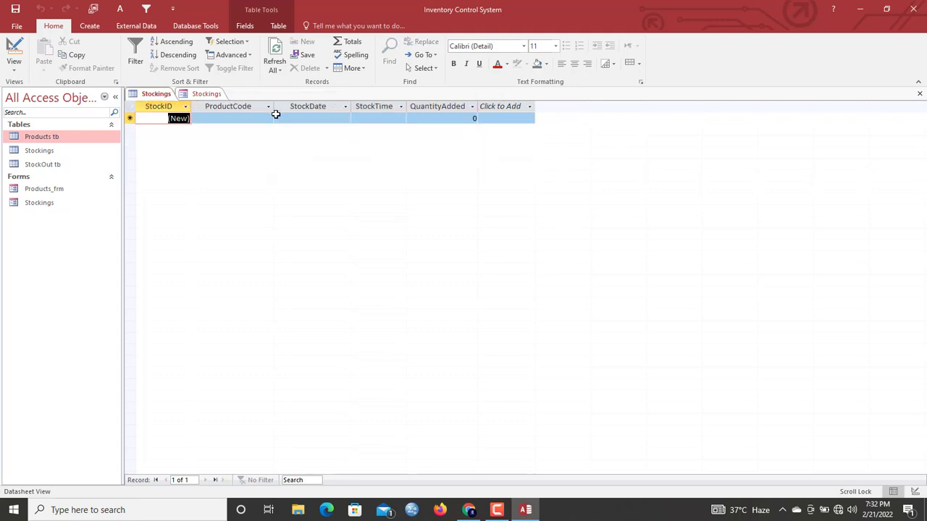
Save the Stock ins form in Design View, and close both the form and the Stockings table.
left_click(196, 95)
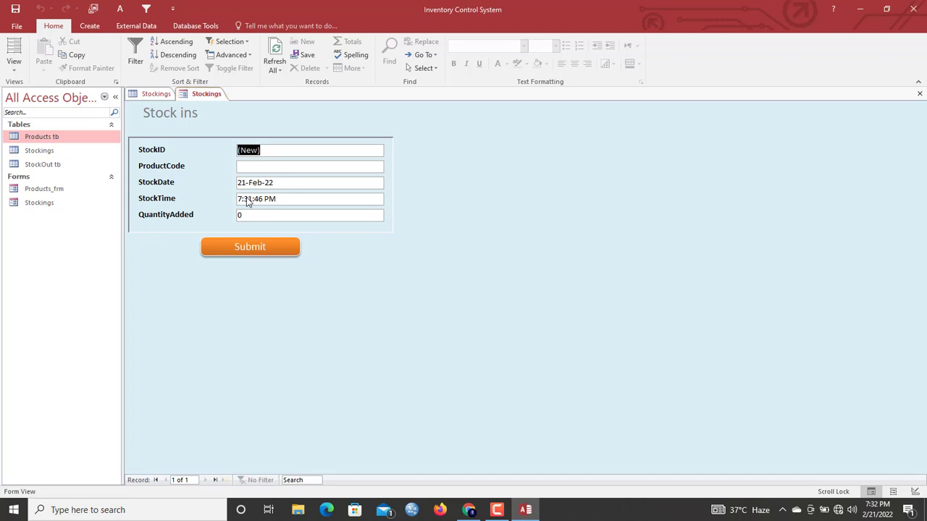
right_click(189, 148)
left_click(213, 178)
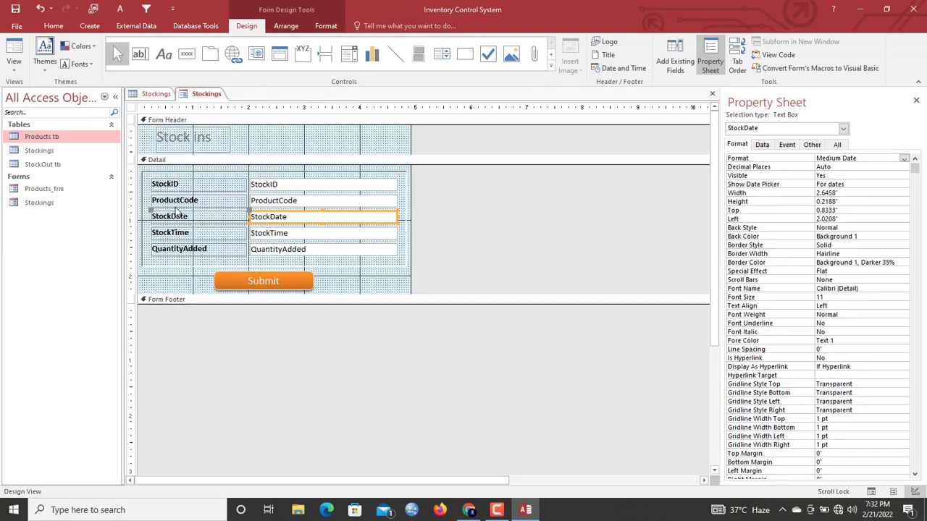
right_click(202, 93)
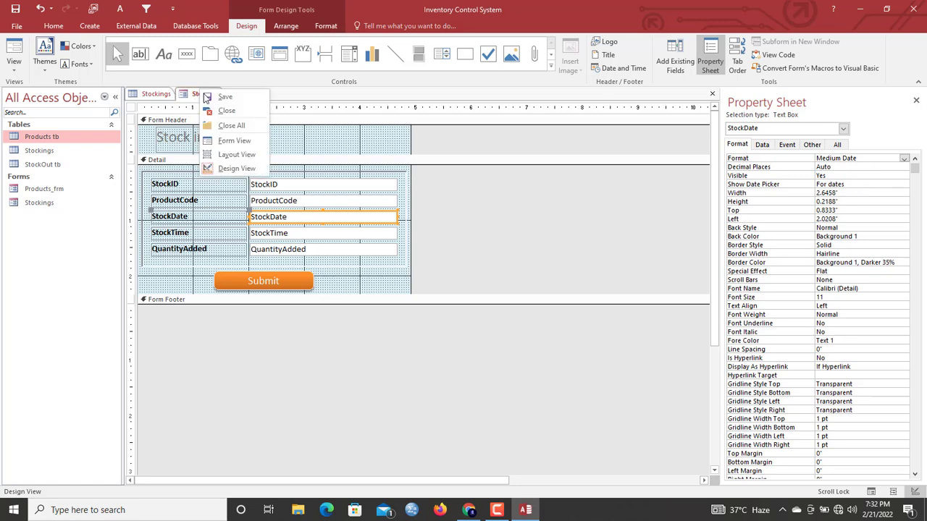
left_click(220, 97)
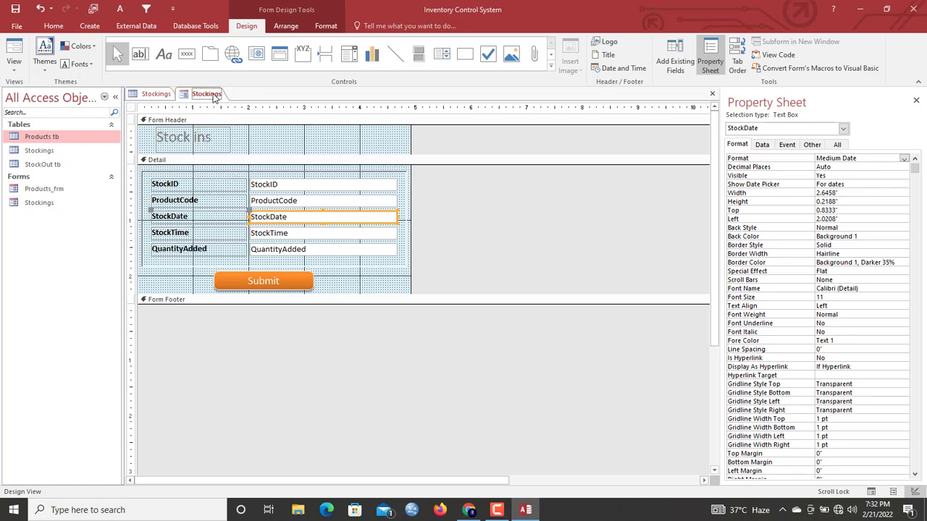
right_click(215, 98)
left_click(239, 115)
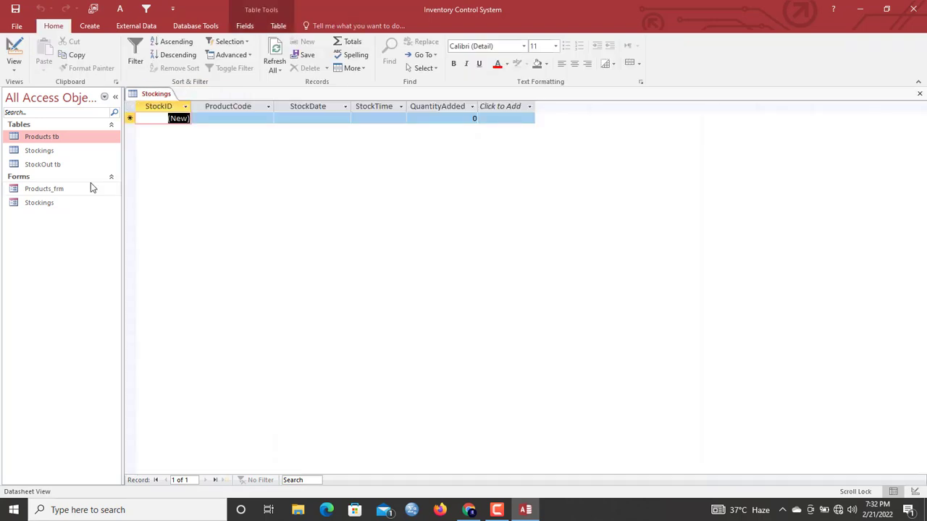
right_click(172, 94)
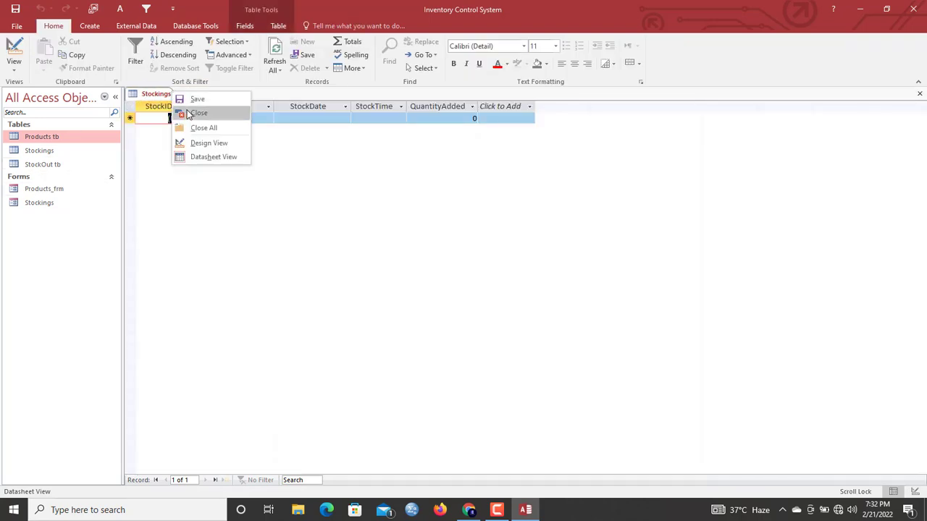
left_click(190, 114)
Duplicate the Stockings form under the name StockOutfrm.
left_click(50, 204)
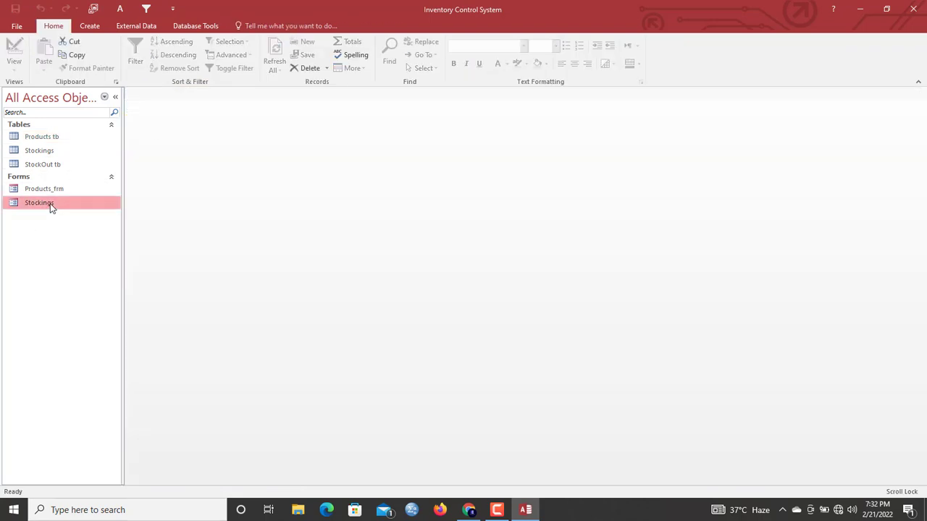
key("ctrl+c")
key("ctrl+v")
type("S")
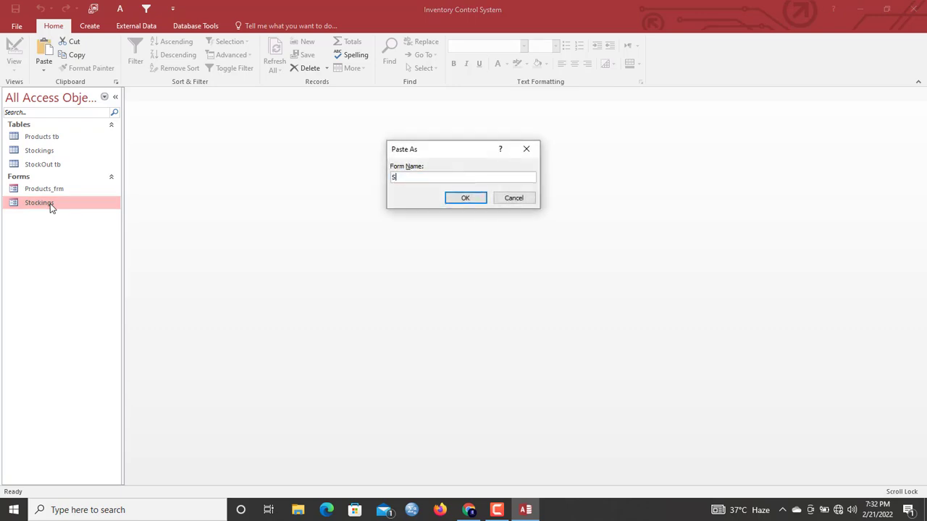
type("tockOutfrm")
key("Return")
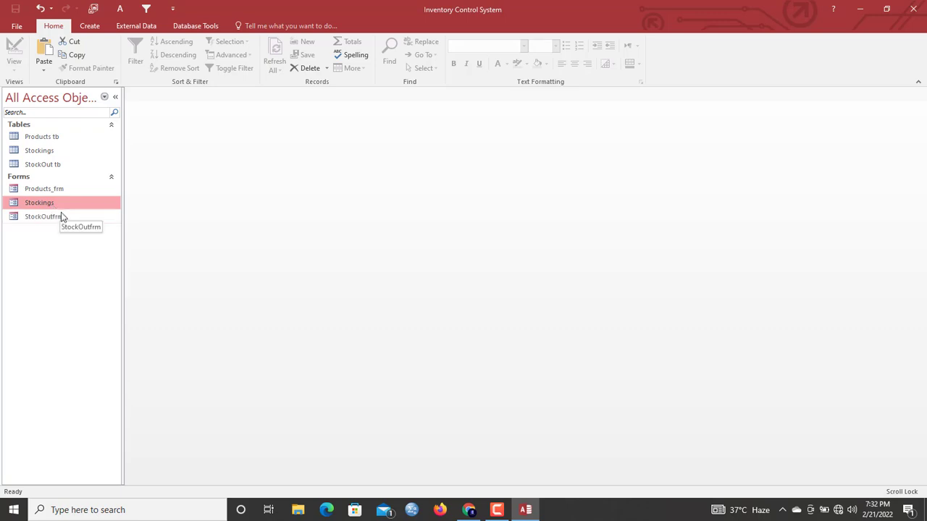
Open StockOutfrm in Design View and set the form's record source to StockOut tb.
left_click(60, 216)
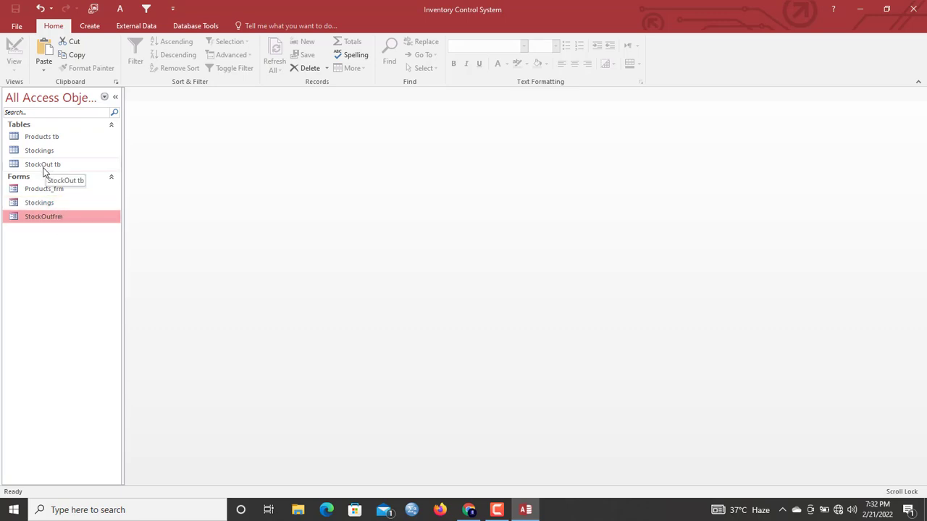
left_click(45, 190)
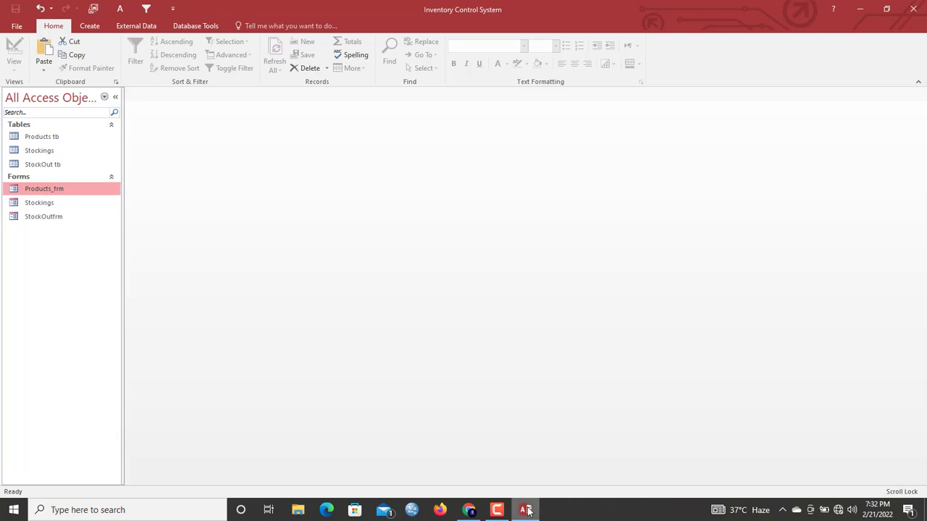
mouse_move(499, 509)
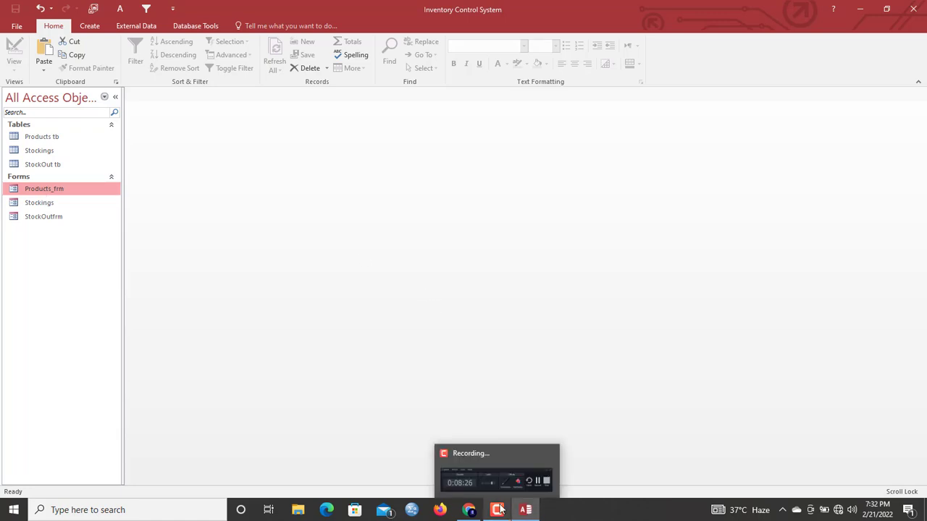
left_click(48, 220)
right_click(48, 224)
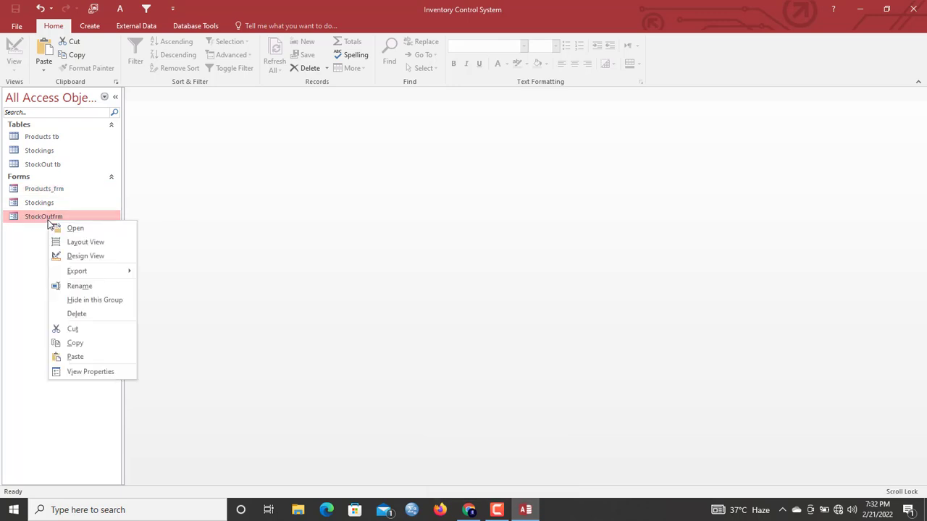
left_click(93, 256)
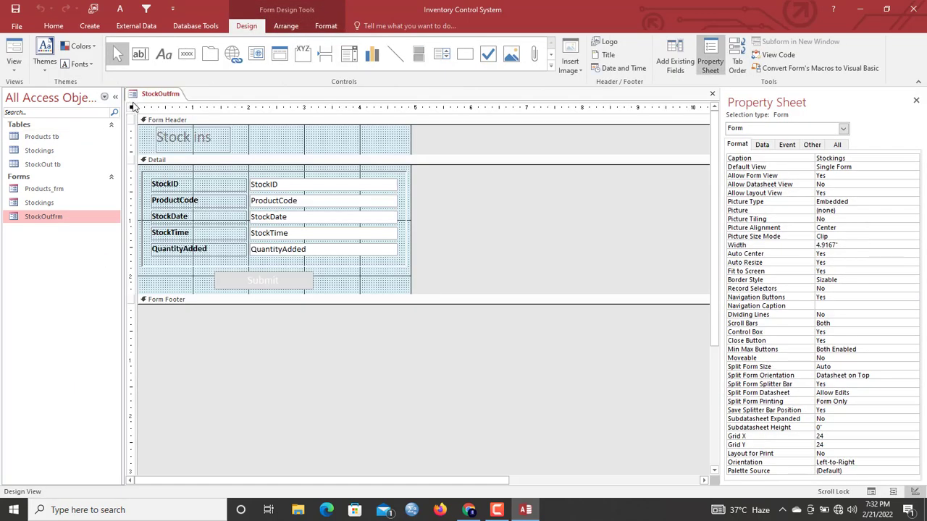
left_click(762, 144)
left_click(854, 158)
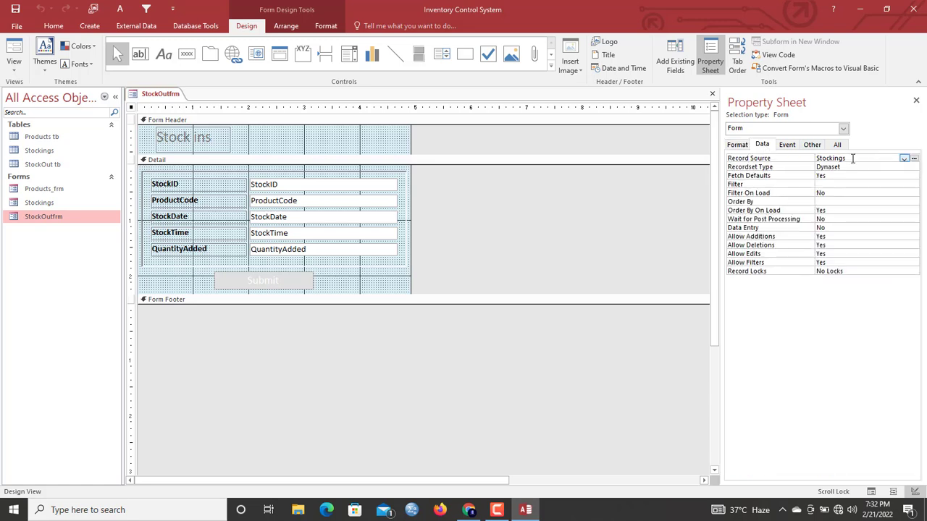
left_click(904, 159)
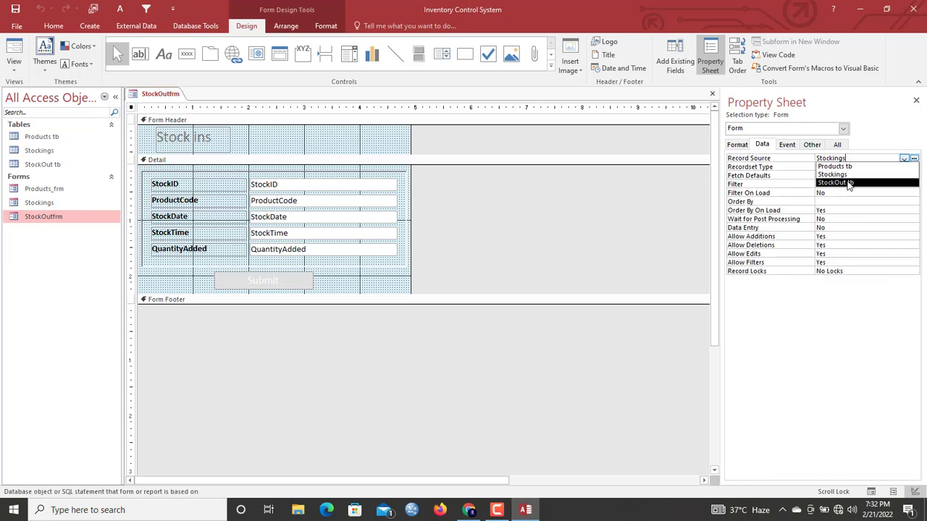
left_click(849, 184)
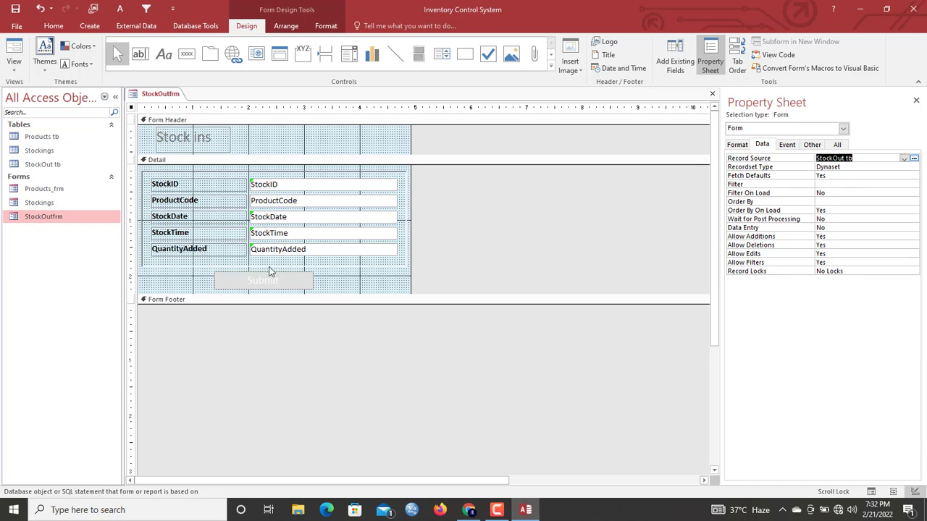
Change the shape of the Submit button to a rounded rectangle.
left_click(254, 286)
left_click(341, 27)
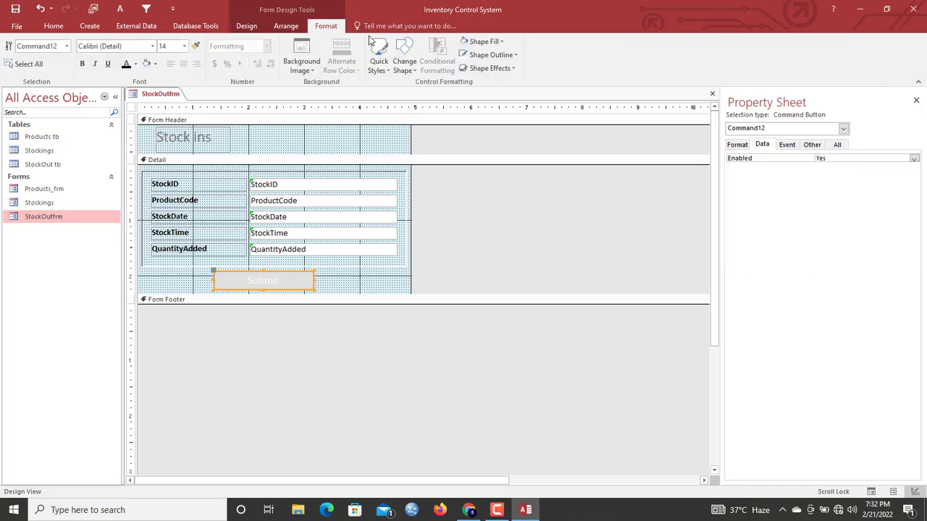
left_click(405, 58)
left_click(448, 90)
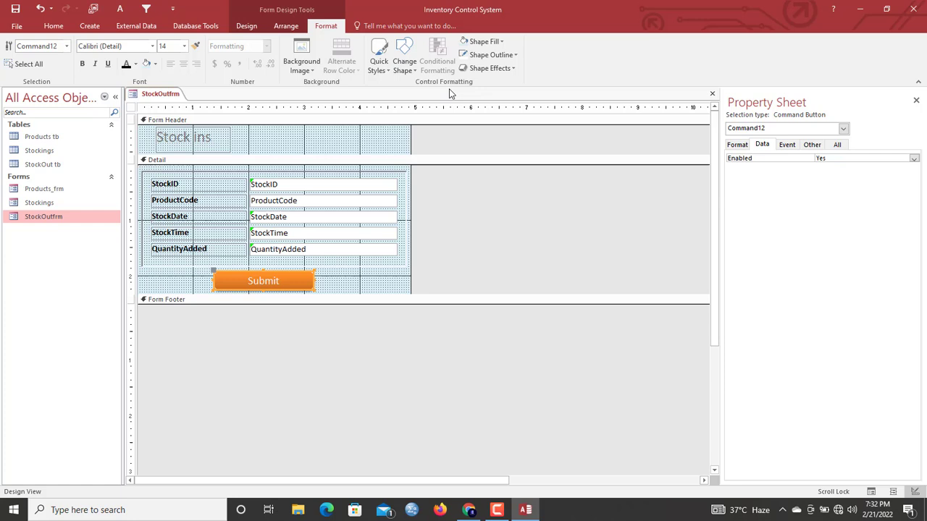
Set the Submit button's hover and pressed colors to Highlight, and its hover and pressed fore colors to #000000.
left_click(733, 145)
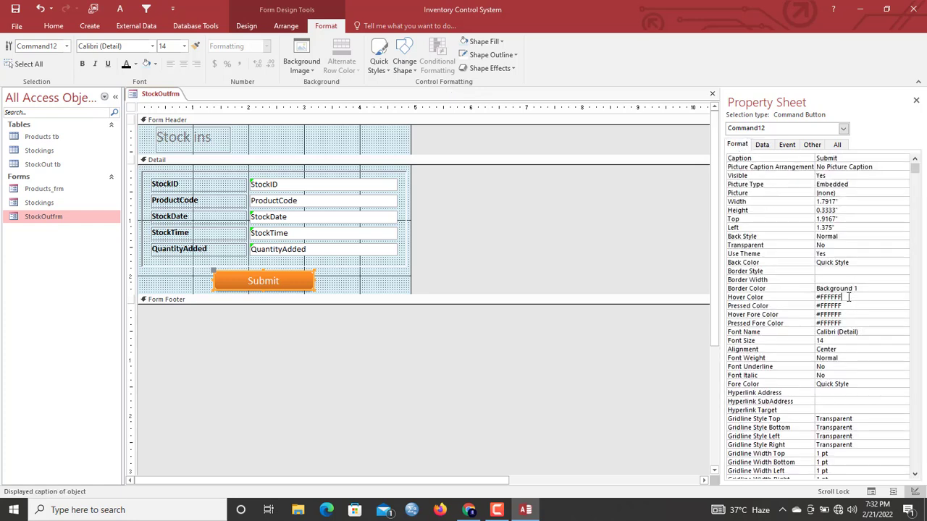
left_click(804, 297)
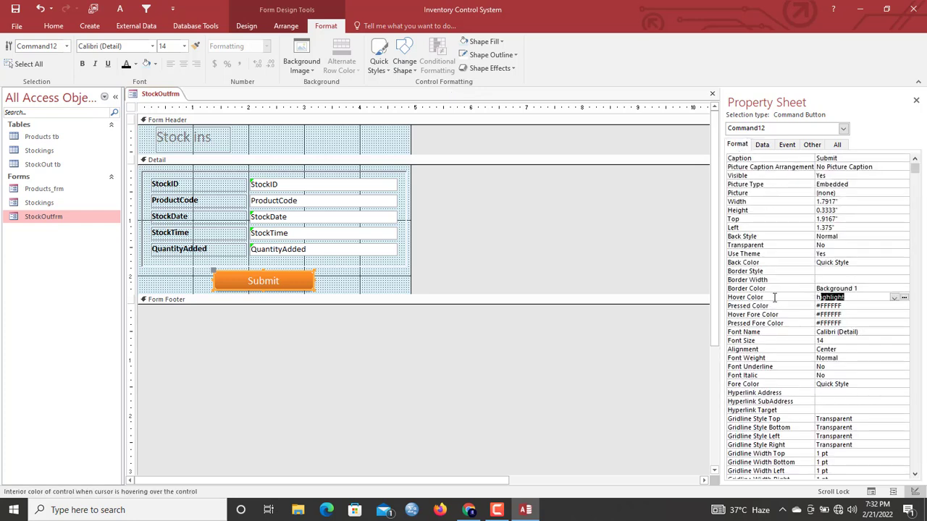
key("ctrl+v")
key("Return")
key("ctrl+v")
key("Return")
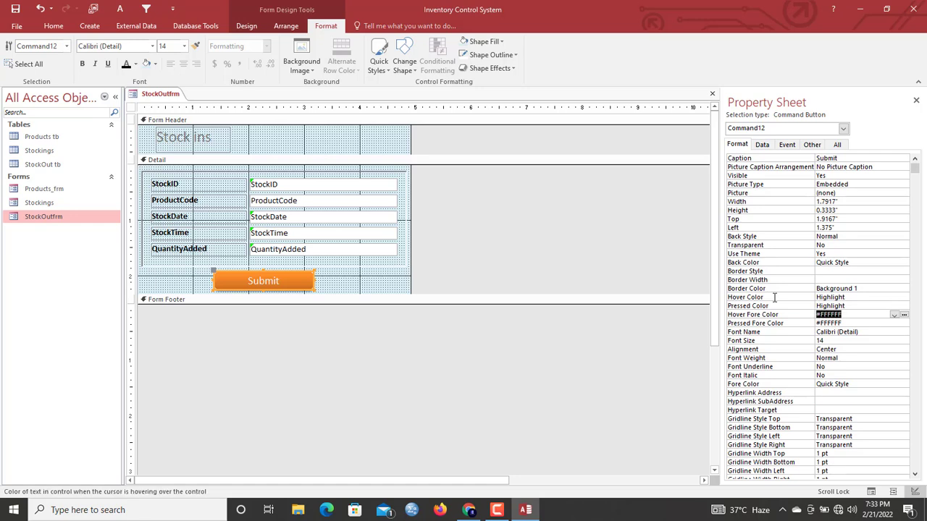
key("ctrl+v")
key("Return")
key("ctrl+v")
key("Return")
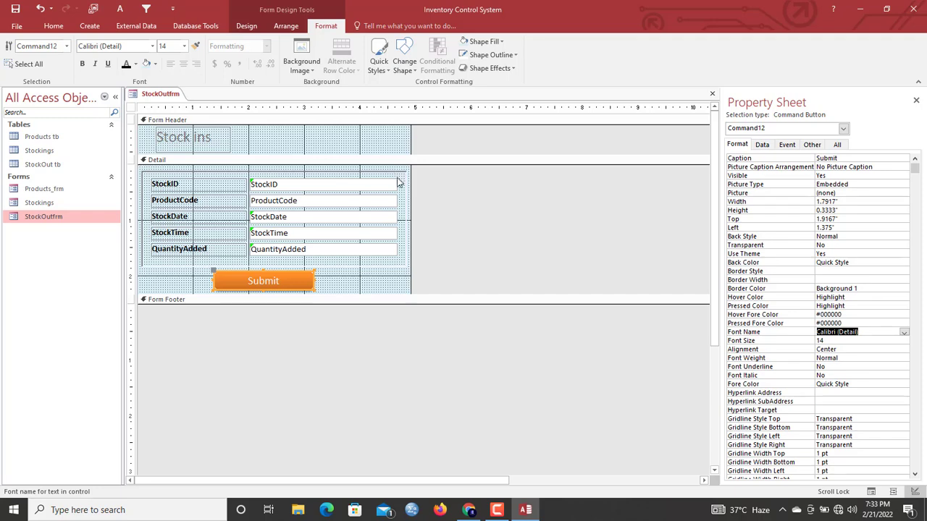
Set the control source of the StockID text box to StockoutID.
left_click(378, 185)
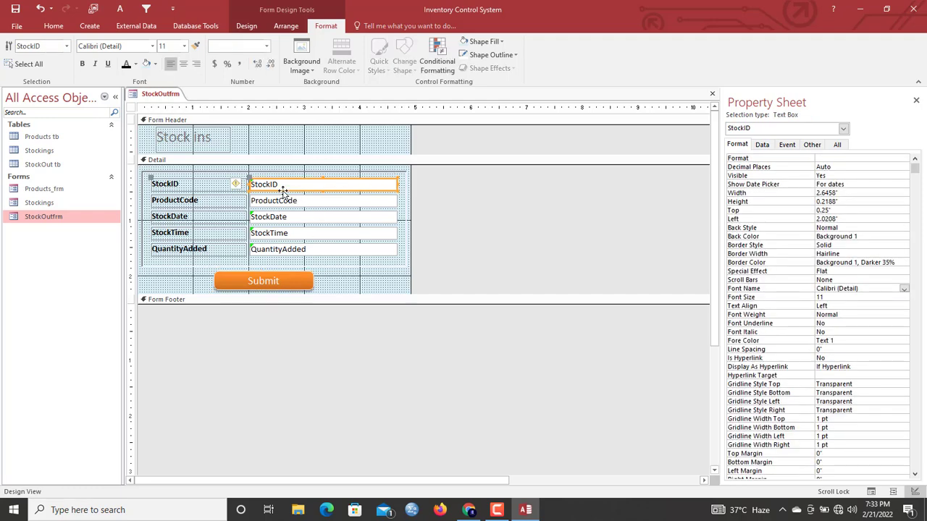
left_click(132, 109)
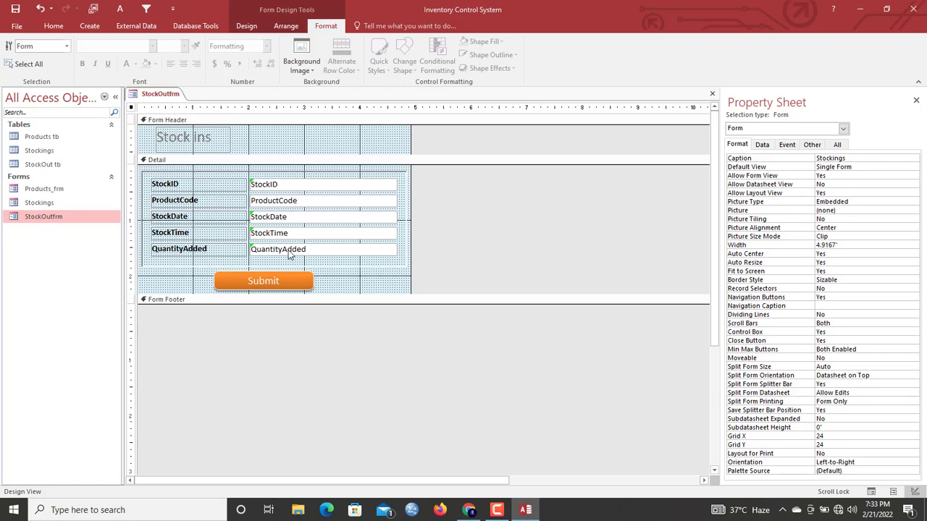
left_click(290, 186)
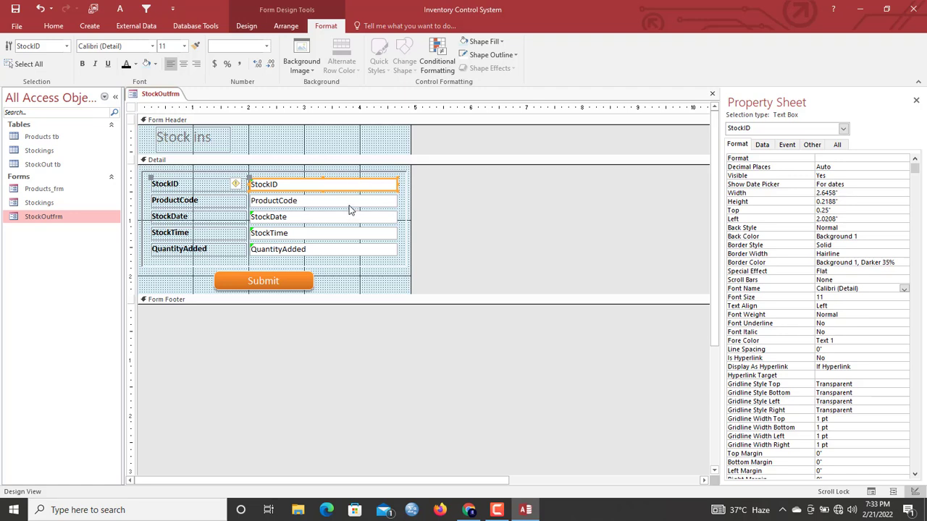
left_click(762, 144)
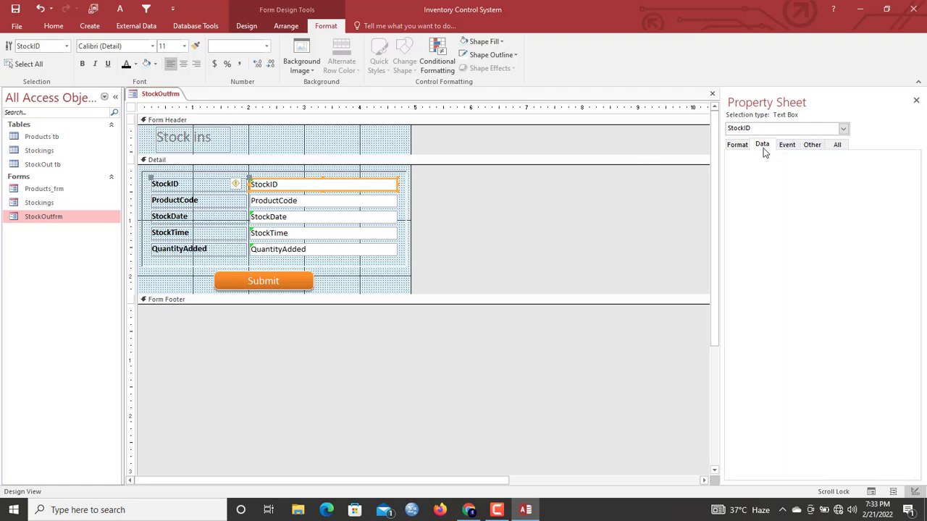
left_click(904, 159)
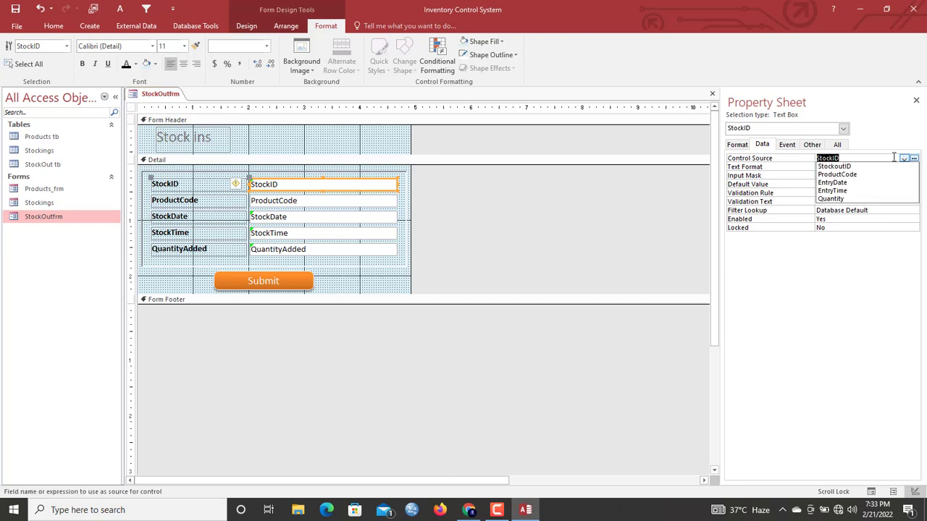
left_click(862, 168)
Set the control source of the StockDate text box to EntryDate and that of StockTime to EntryTime.
left_click(284, 202)
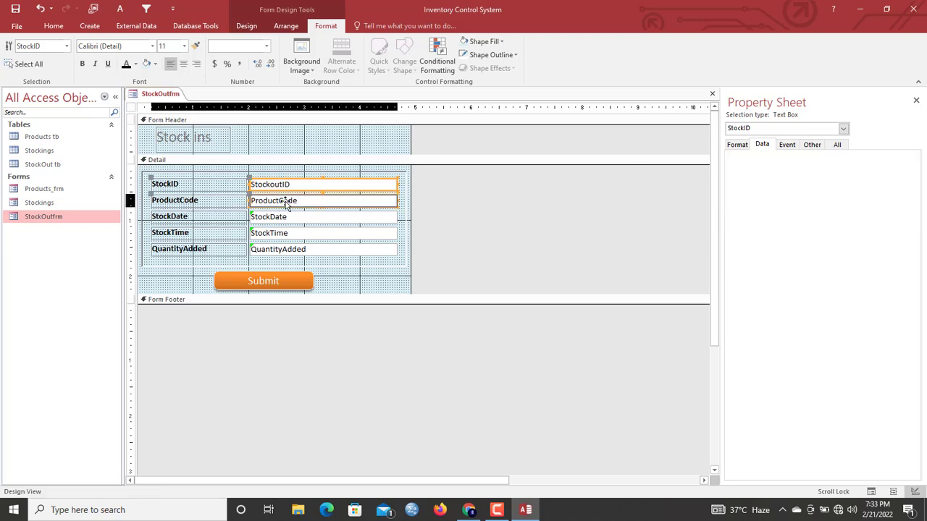
left_click(293, 218)
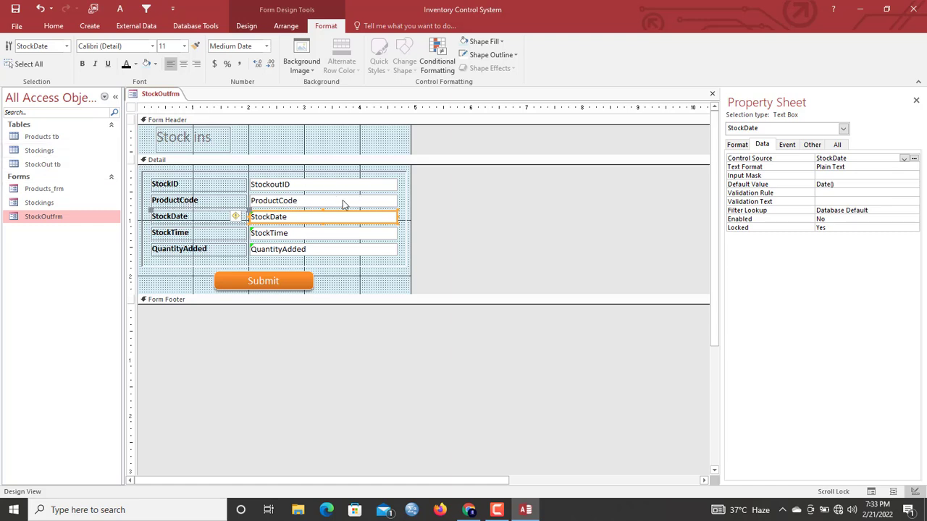
left_click(904, 158)
left_click(864, 183)
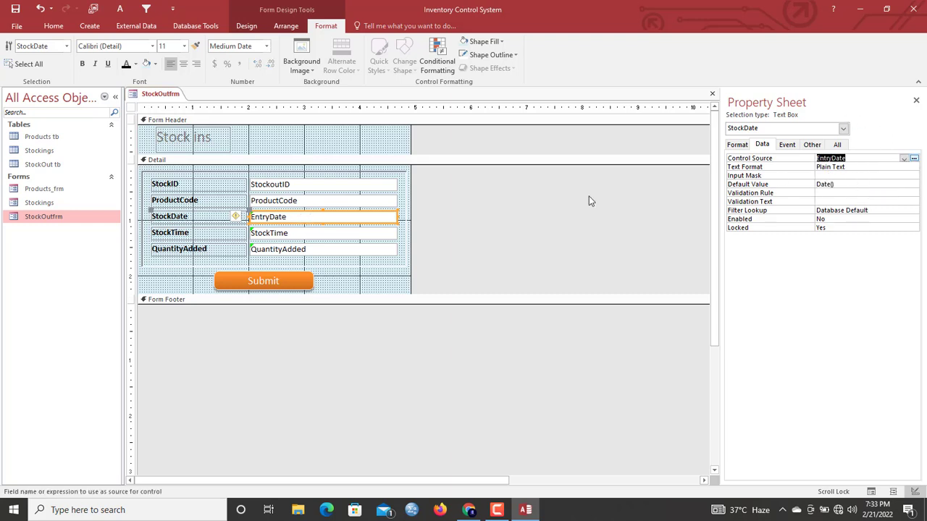
left_click(335, 235)
left_click(906, 160)
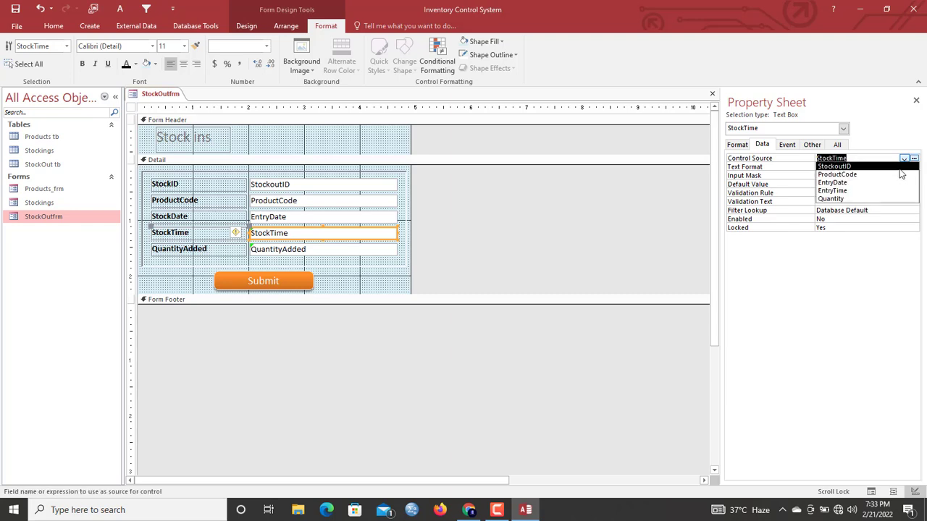
left_click(877, 193)
Set the control source of the QuantityAdded text box to Quantity.
left_click(297, 249)
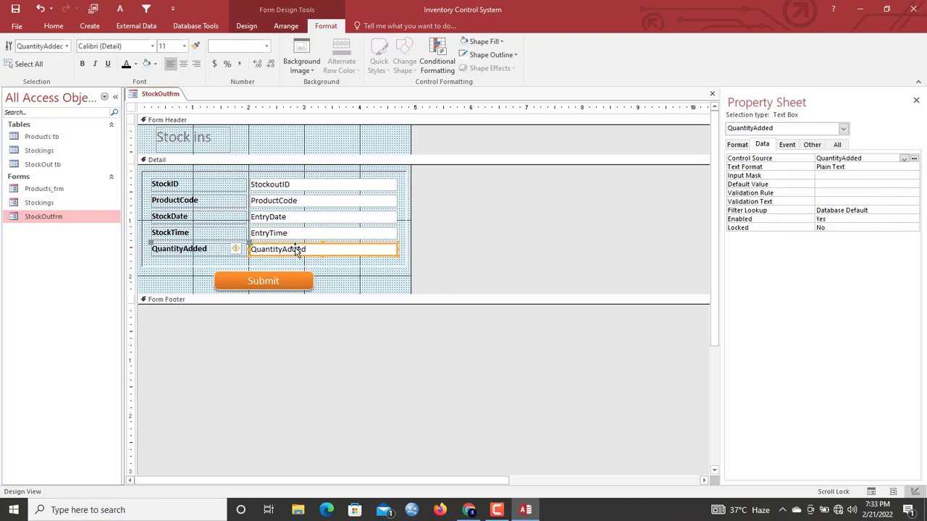
left_click(905, 160)
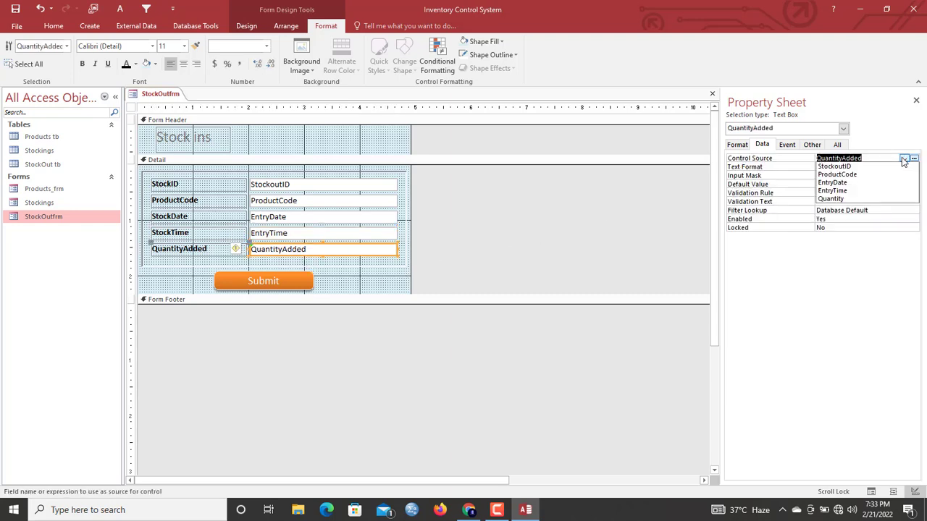
left_click(862, 201)
Rename the QuantityAdded text box as Quantity.
left_click(812, 144)
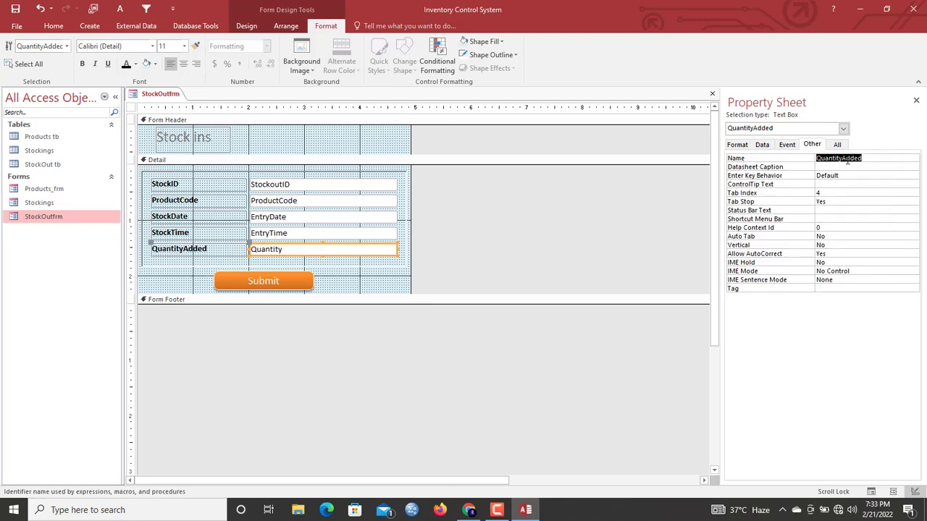
type("Quantity")
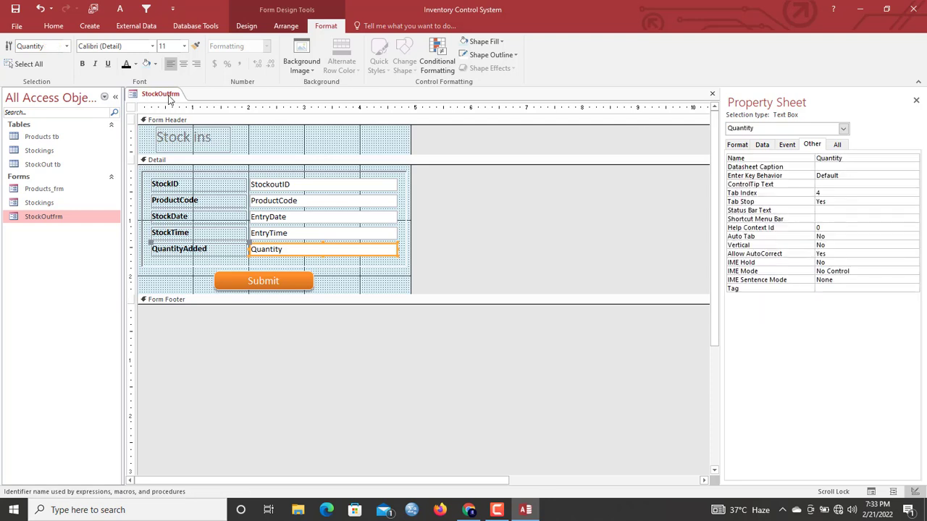
Change the text of the title label in the form header to Stock outs.
left_click(200, 143)
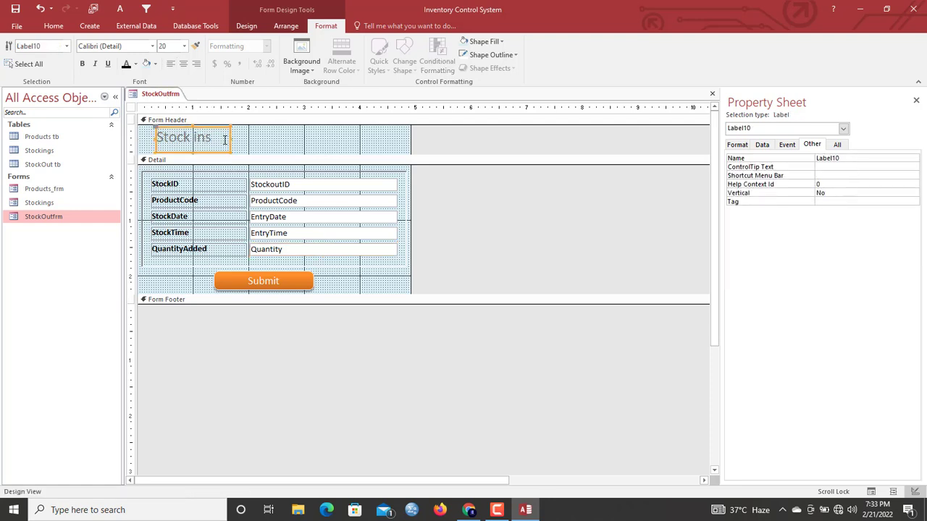
left_click(217, 139)
double_click(202, 137)
type("out")
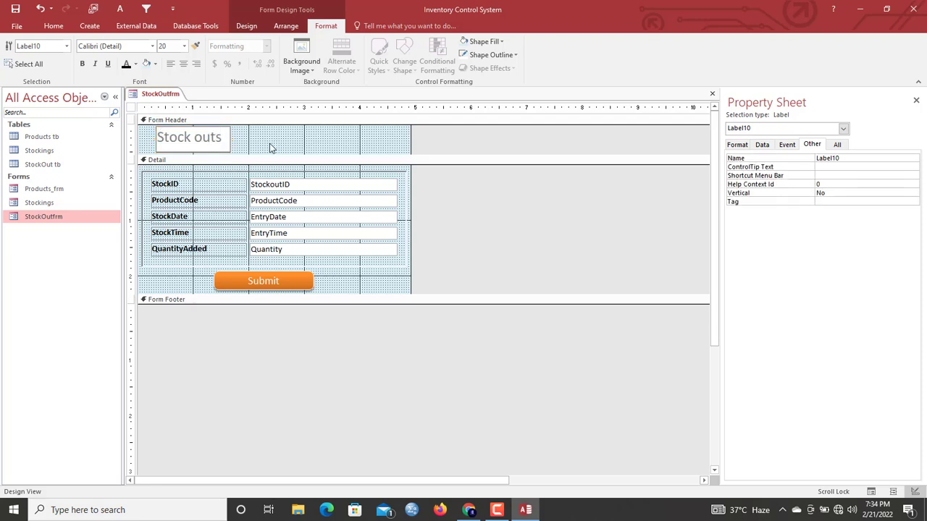
Set the form's Caption property to Stock outs.
left_click(132, 108)
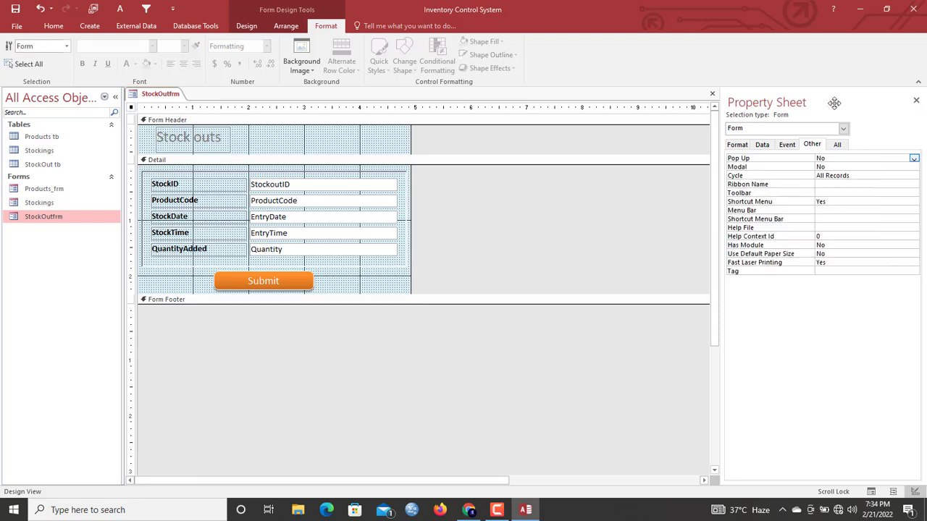
left_click(738, 145)
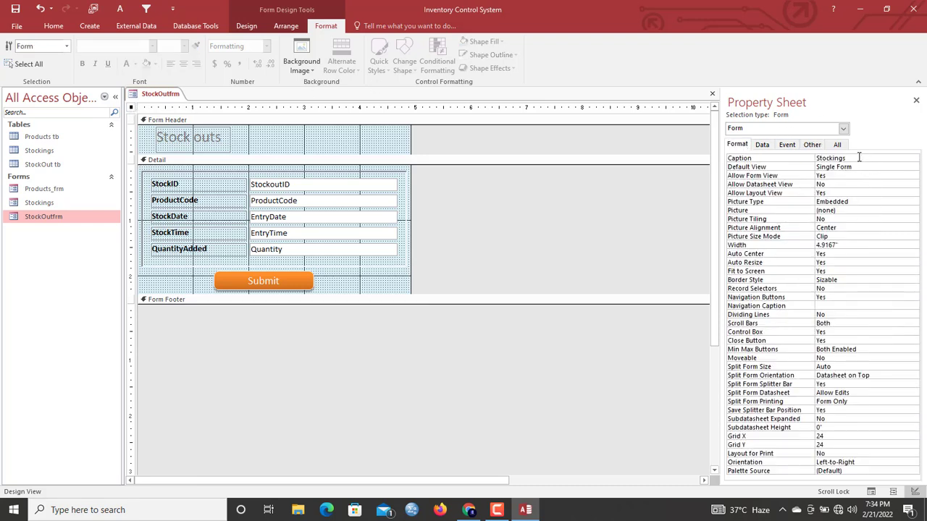
left_click(764, 157)
type("Stock")
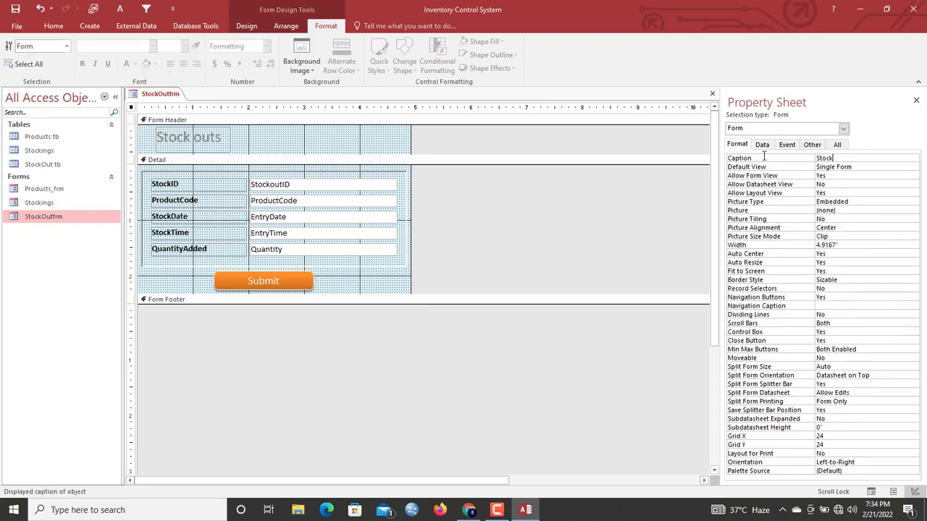
type(" outs")
key("Return")
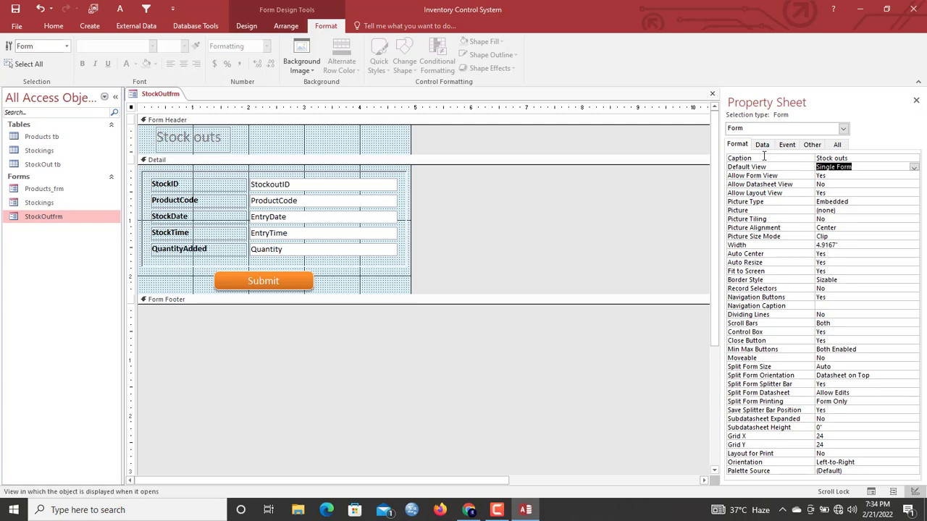
Preview the StockOutfrm form in Form View to check its fields and caption.
mouse_move(497, 511)
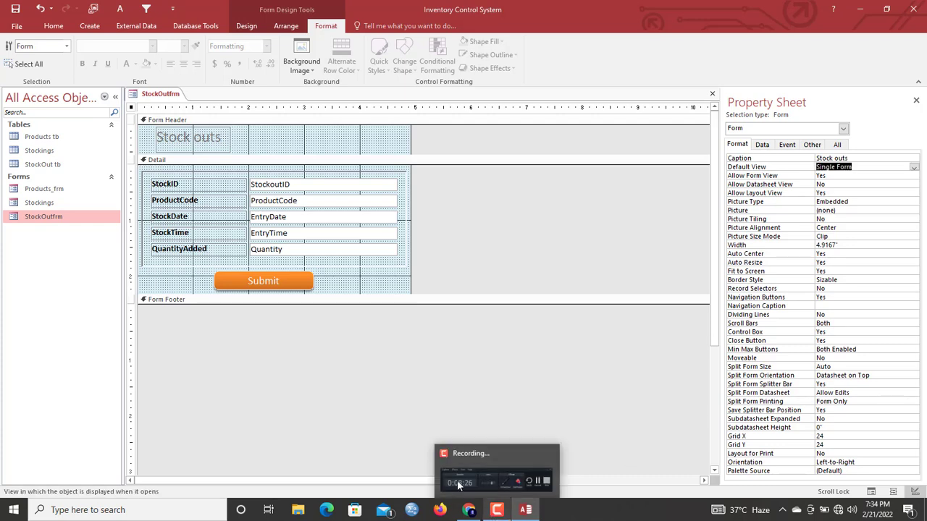
right_click(175, 94)
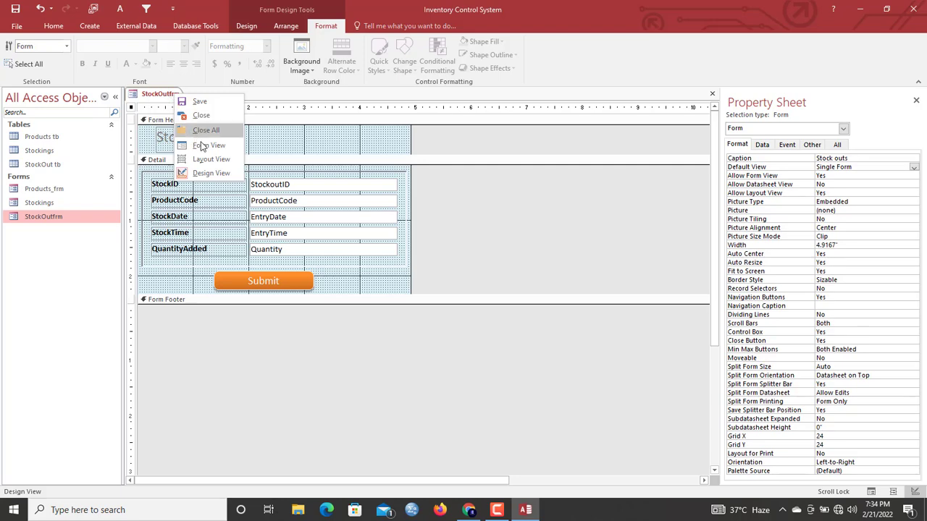
left_click(209, 145)
left_click(271, 167)
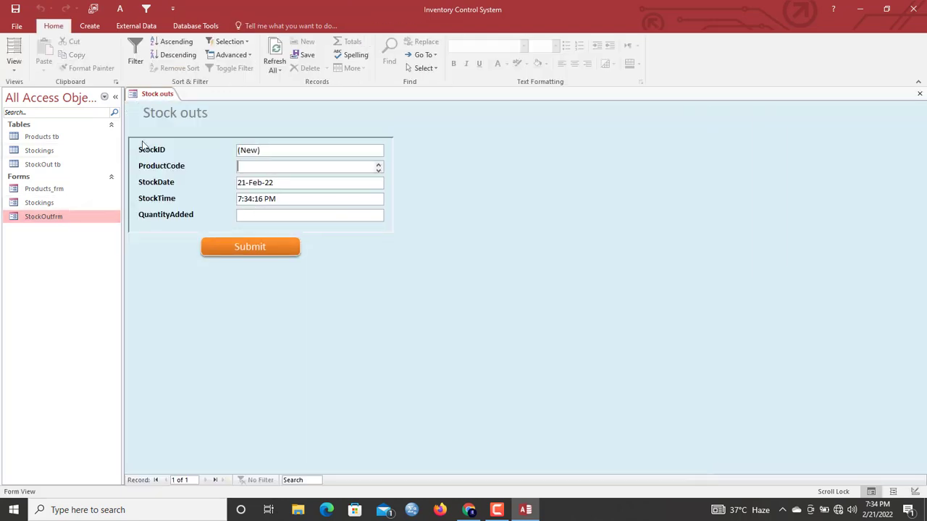
In Design View, fill the Form Header and Detail sections with orange Accent 6, Lighter 40%.
left_click(154, 94)
right_click(145, 95)
left_click(180, 155)
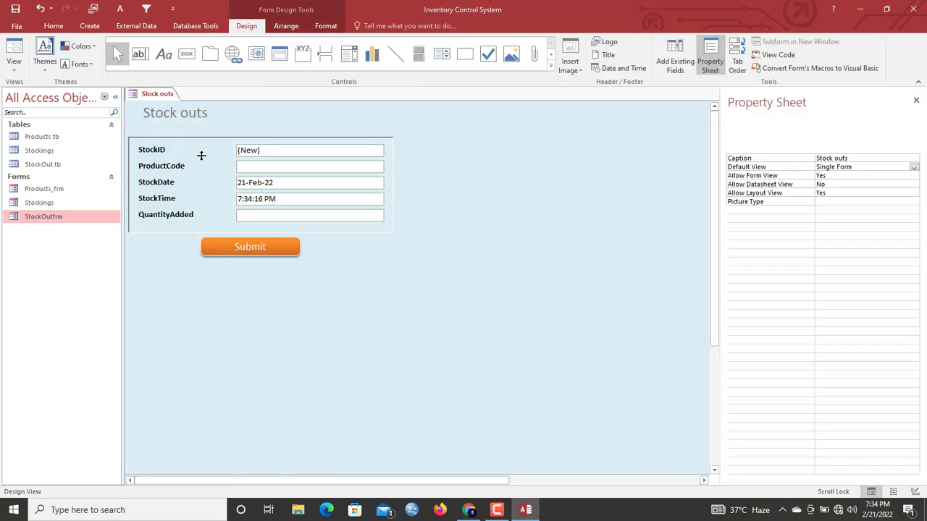
left_click(371, 149)
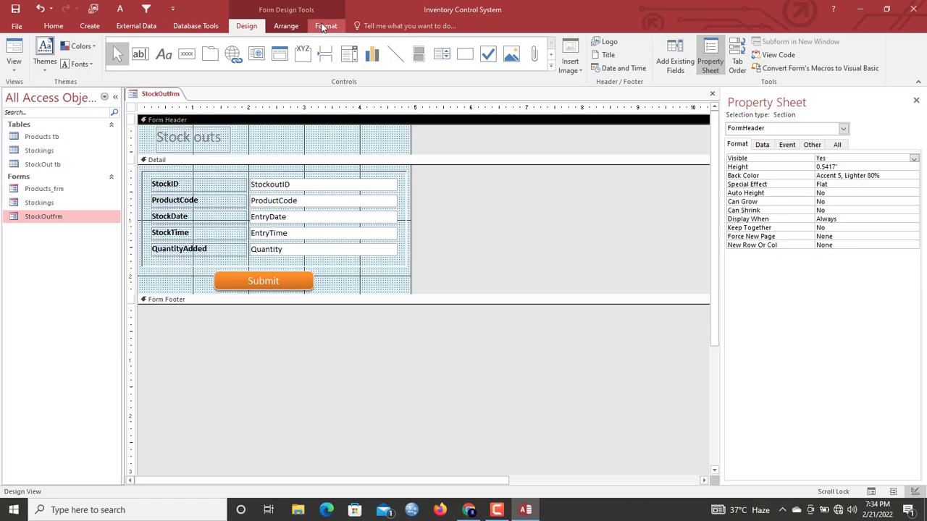
left_click(324, 27)
left_click(478, 42)
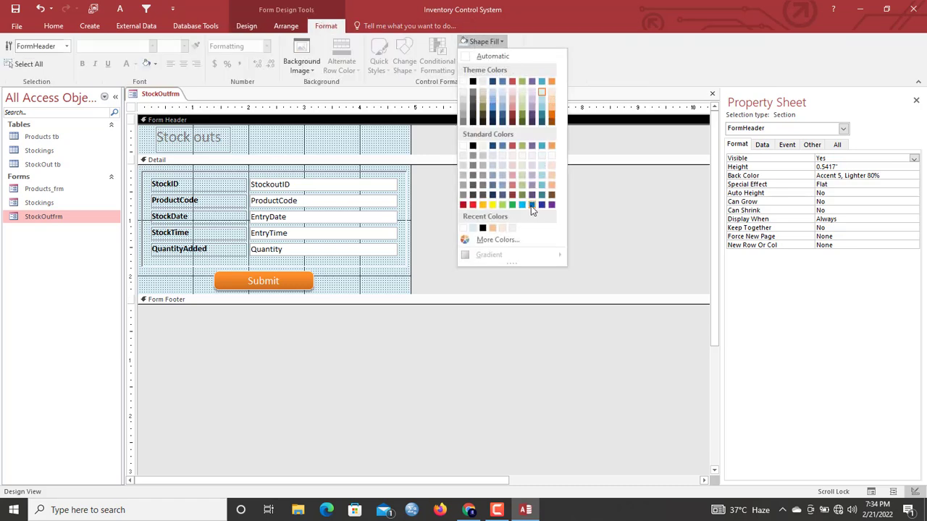
left_click(552, 110)
left_click(386, 171)
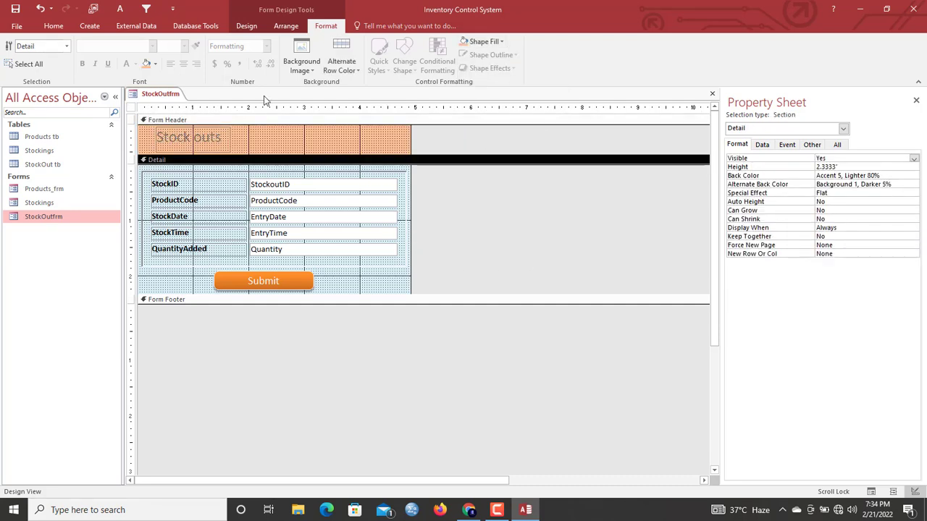
left_click(148, 63)
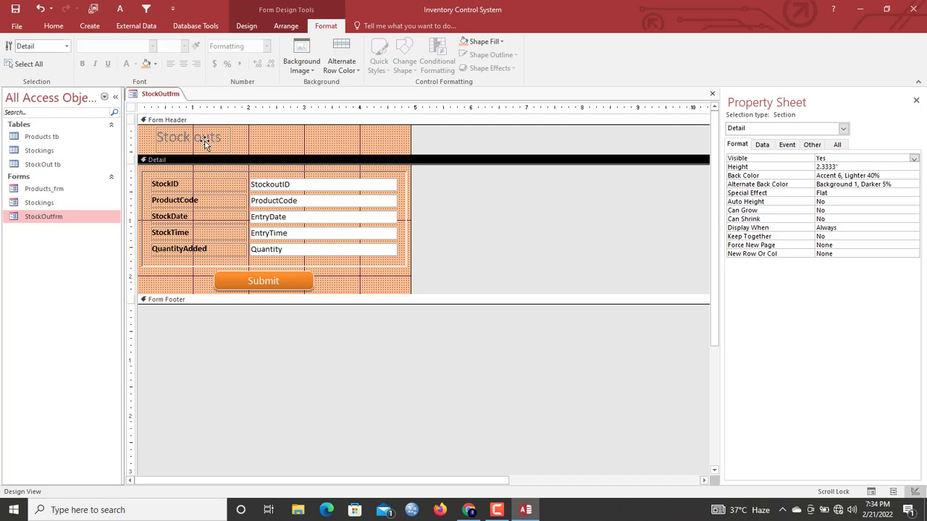
Set the Stock outs title's font color to black Text 1 and apply the glossy turquoise Accent 5 quick style to the Submit button.
left_click(205, 144)
left_click(126, 63)
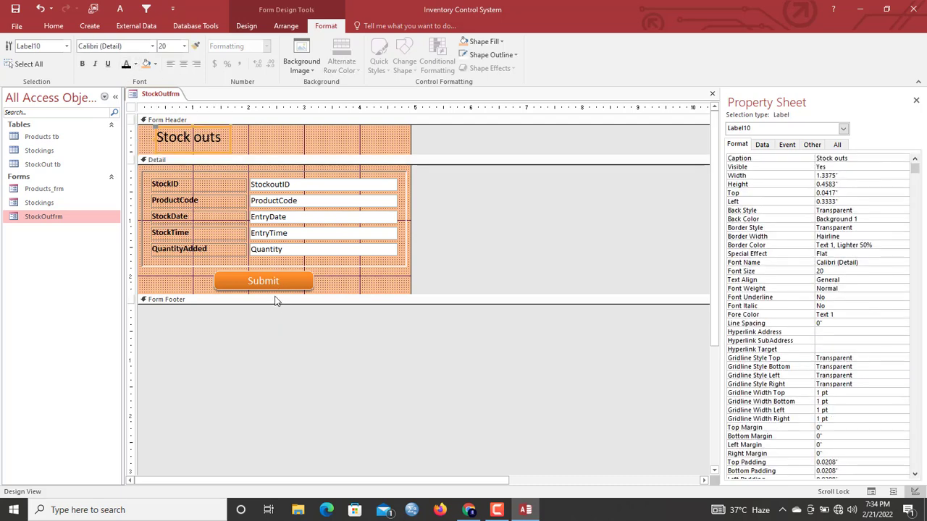
left_click(298, 281)
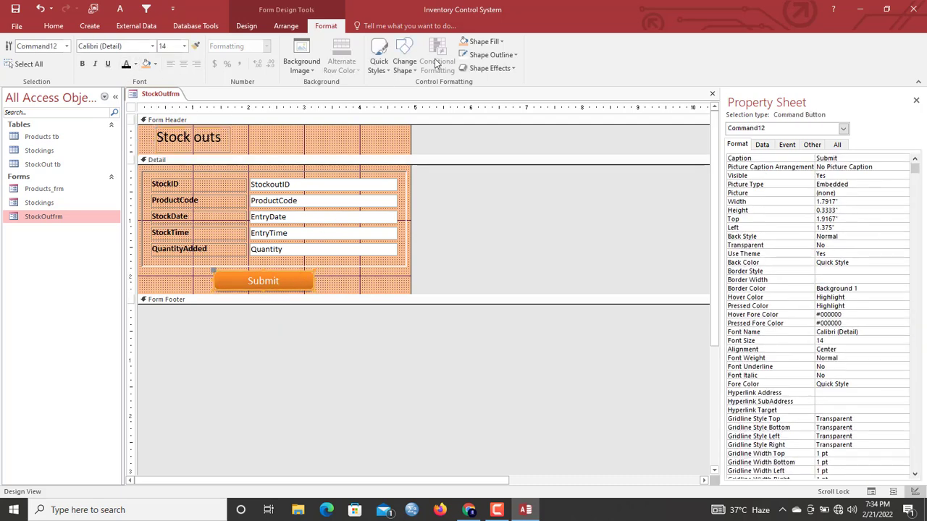
left_click(378, 64)
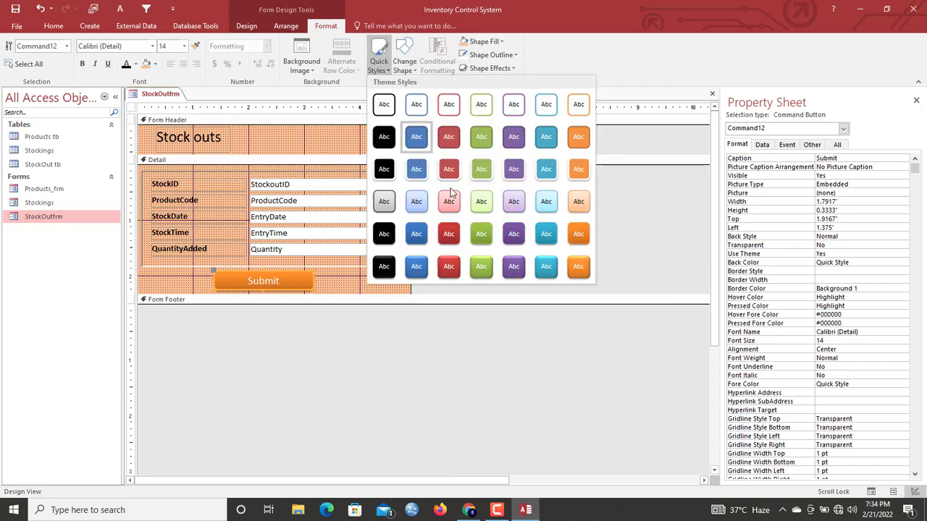
left_click(545, 270)
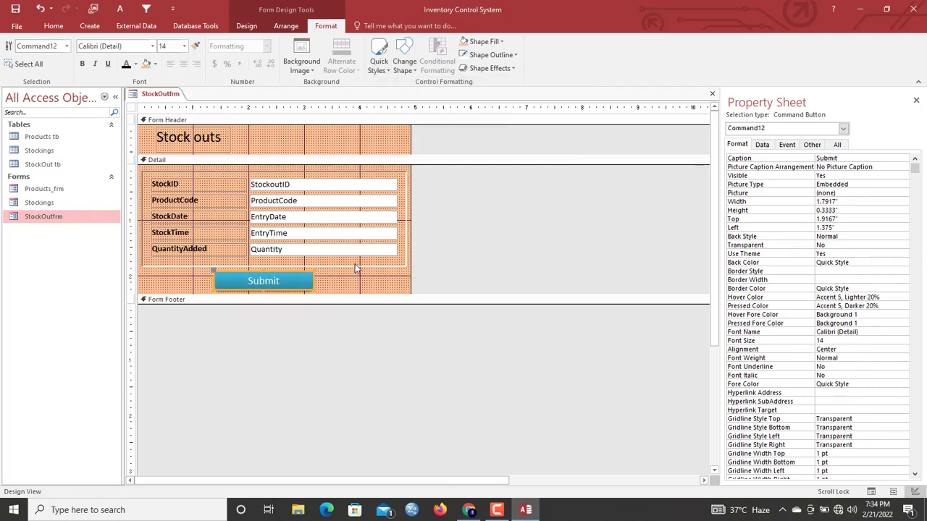
Preview the recolored StockOutfrm form in Form View and close it.
right_click(160, 94)
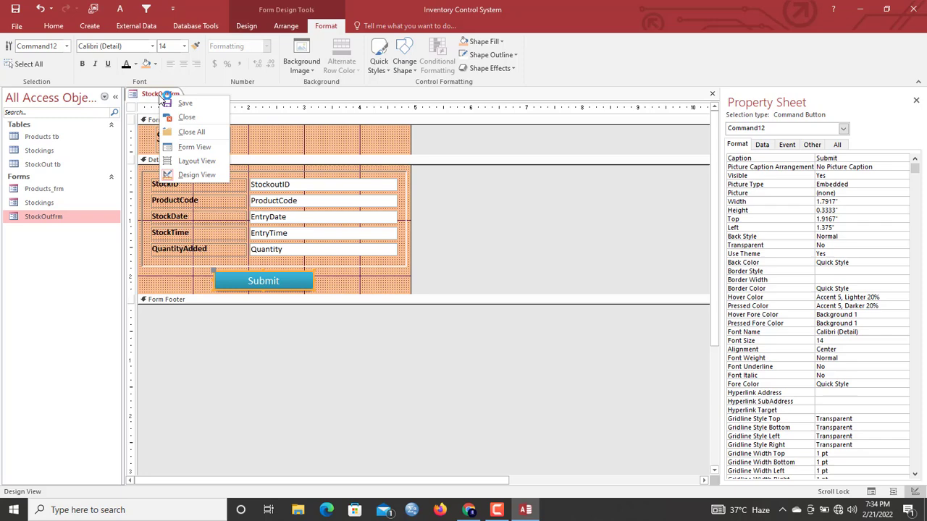
left_click(208, 148)
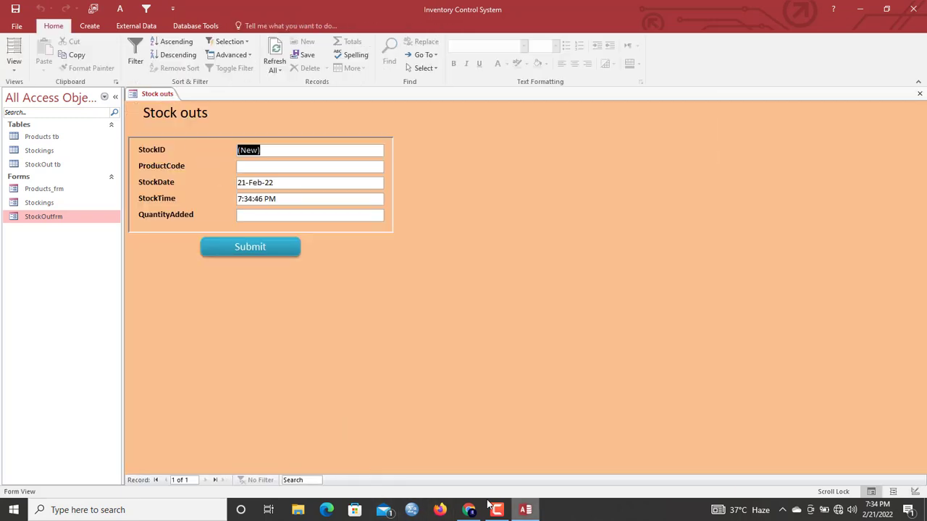
mouse_move(500, 513)
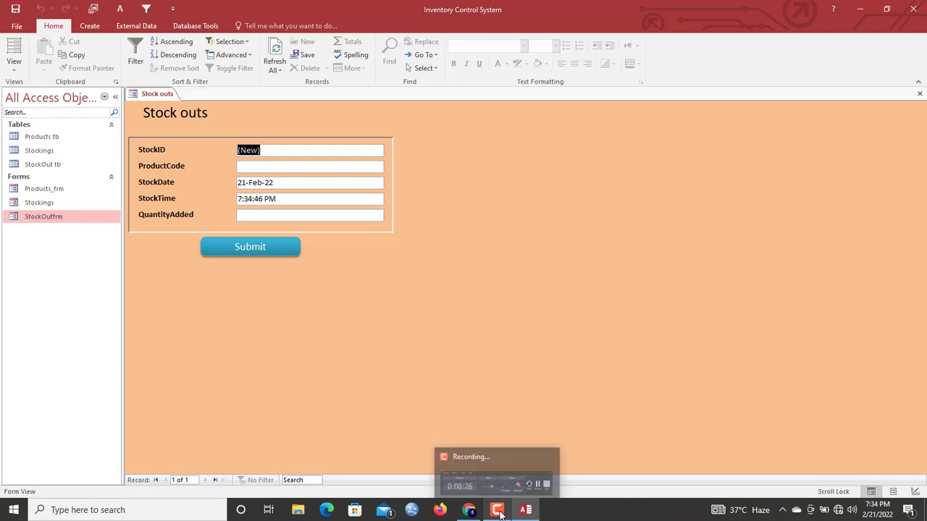
right_click(148, 95)
left_click(174, 131)
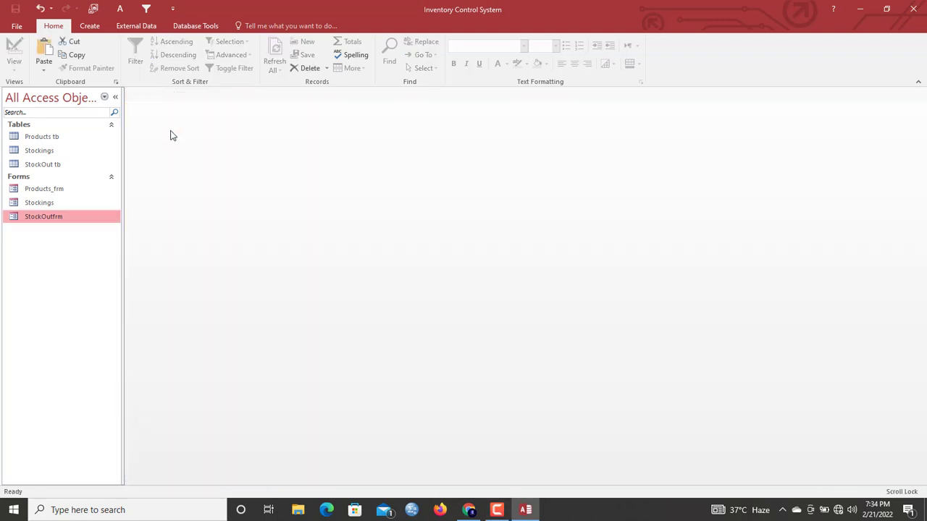
Open the Products_frm form to look over its layout and close it.
double_click(41, 191)
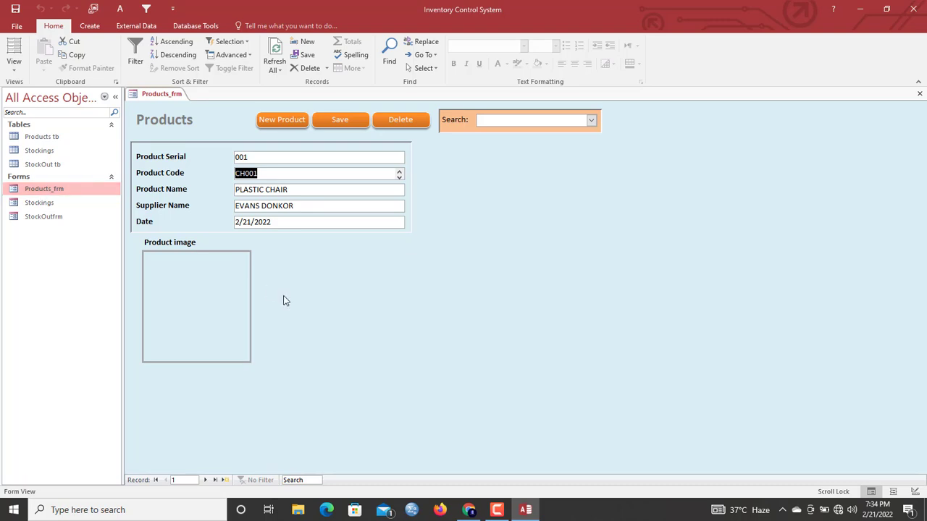
left_click(49, 206)
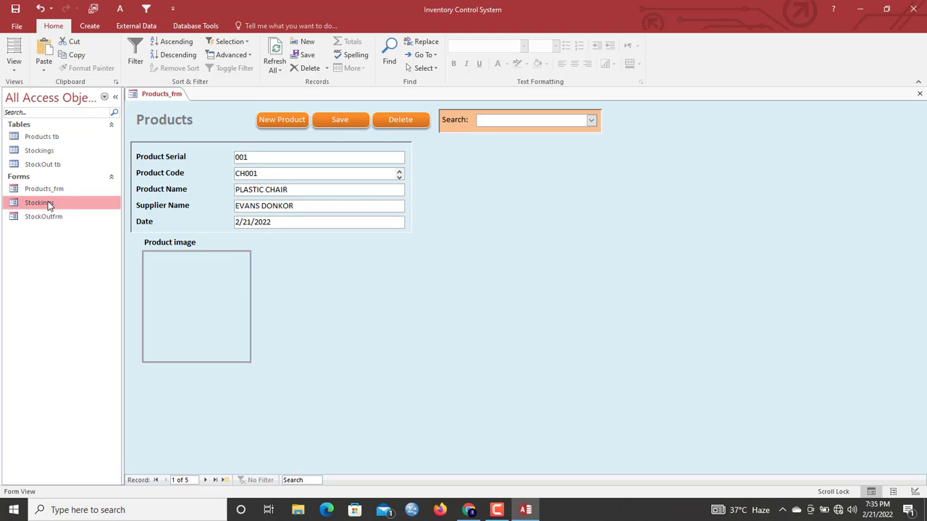
right_click(168, 98)
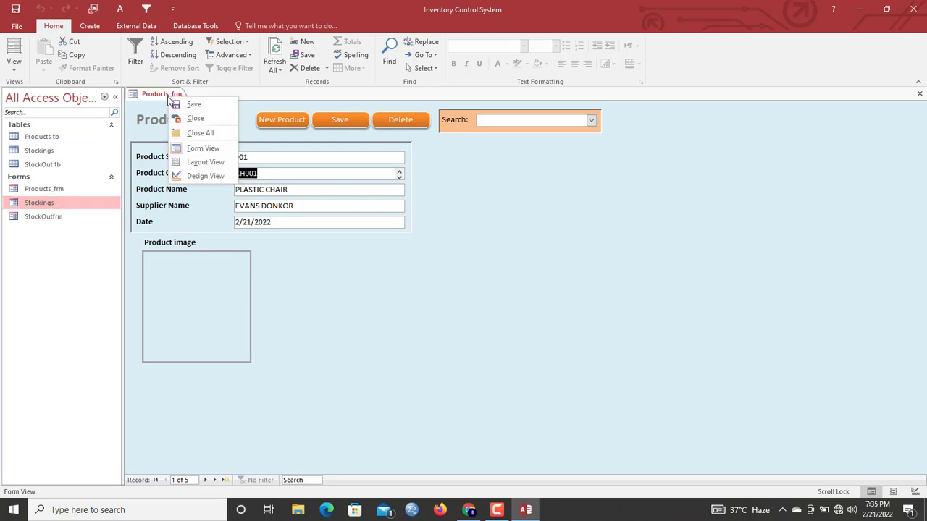
left_click(193, 118)
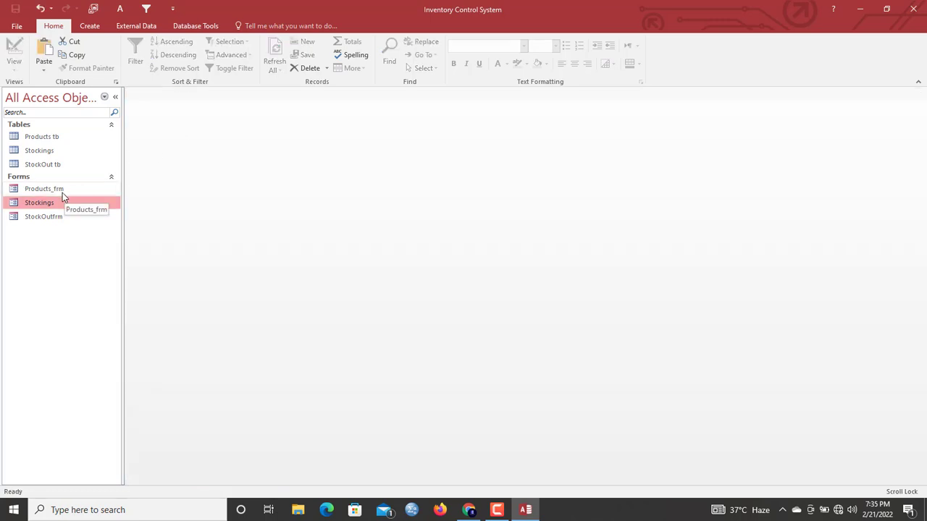
Duplicate the Products_frm form as a new form named Stock in.
left_click(62, 192)
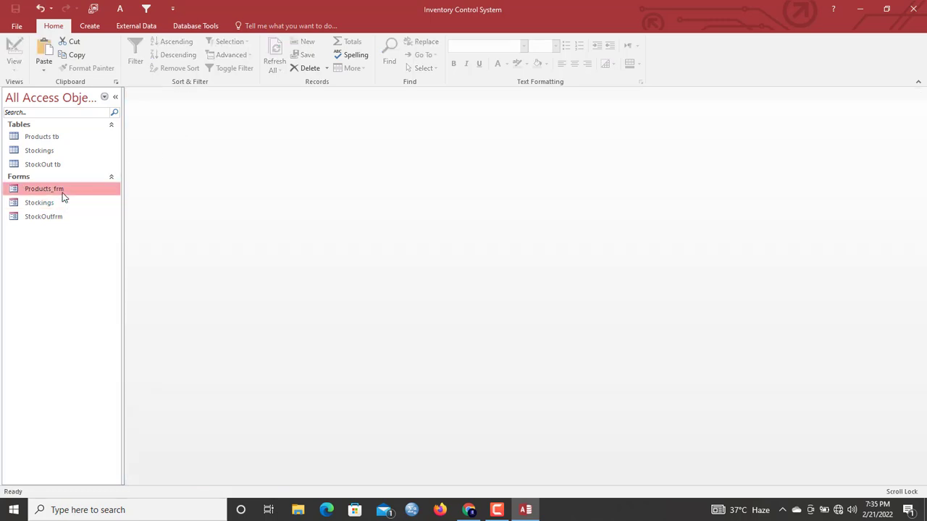
key("ctrl+v")
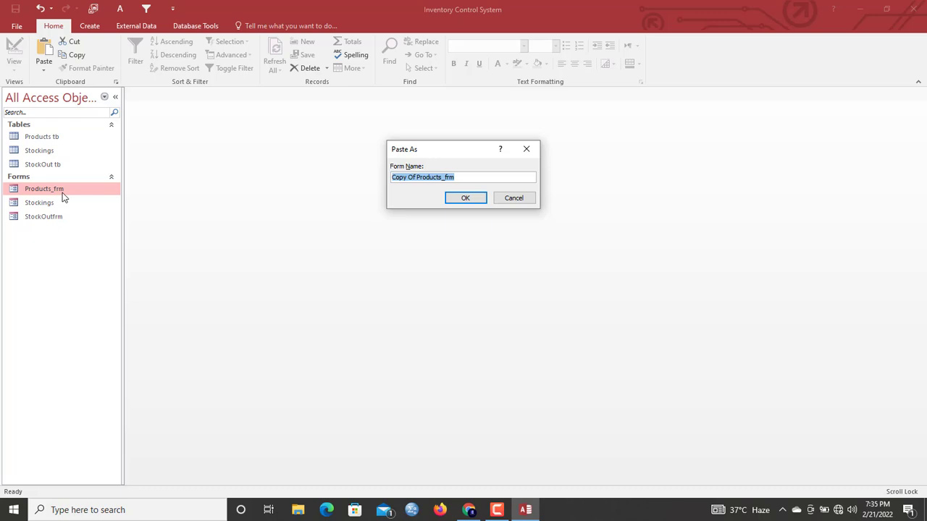
type("Stock in")
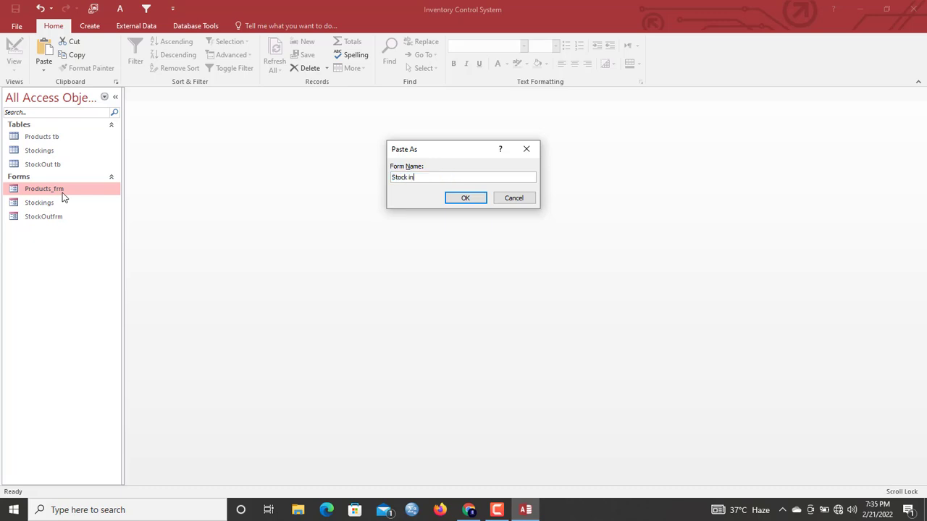
key("Return")
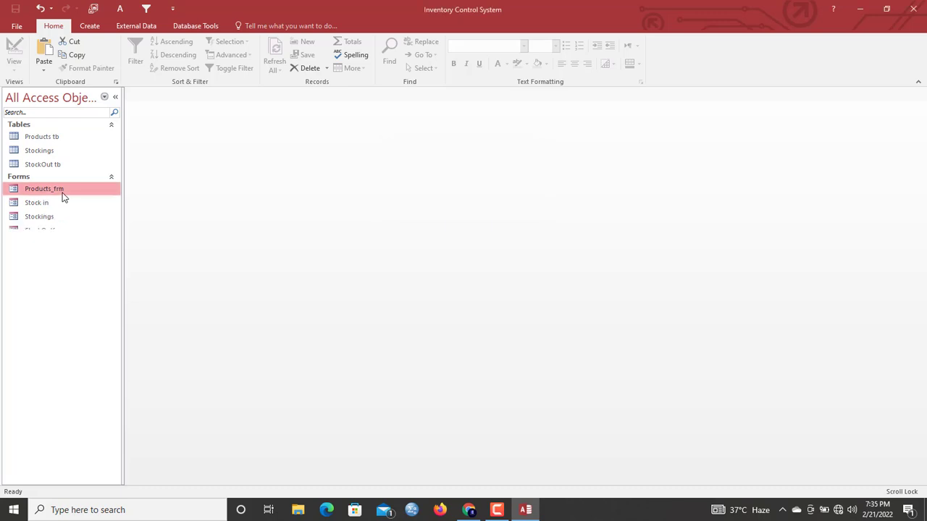
Open the Stock in form in Design View and change the New Product, Save and Delete buttons to a rounded rectangle shape.
left_click(49, 207)
right_click(49, 211)
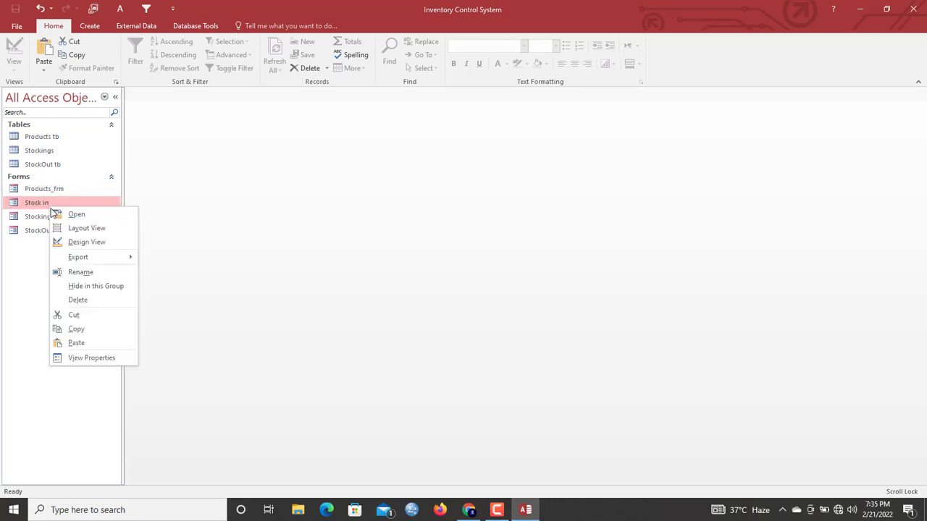
left_click(88, 241)
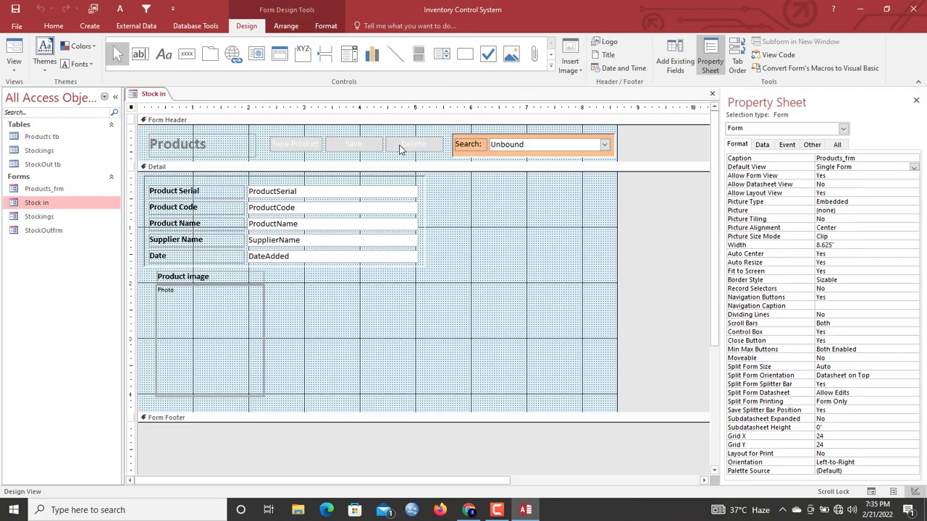
left_click_drag(266, 135, 445, 161)
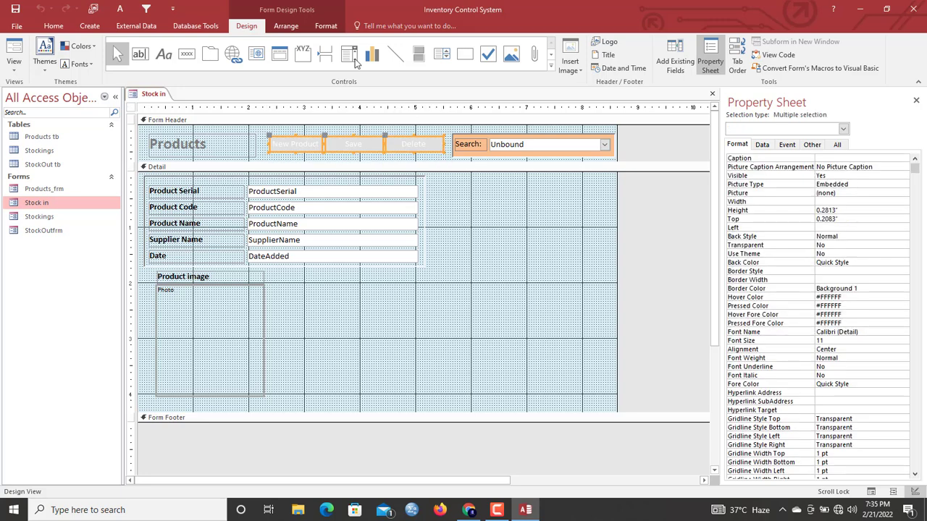
left_click(324, 25)
left_click(404, 55)
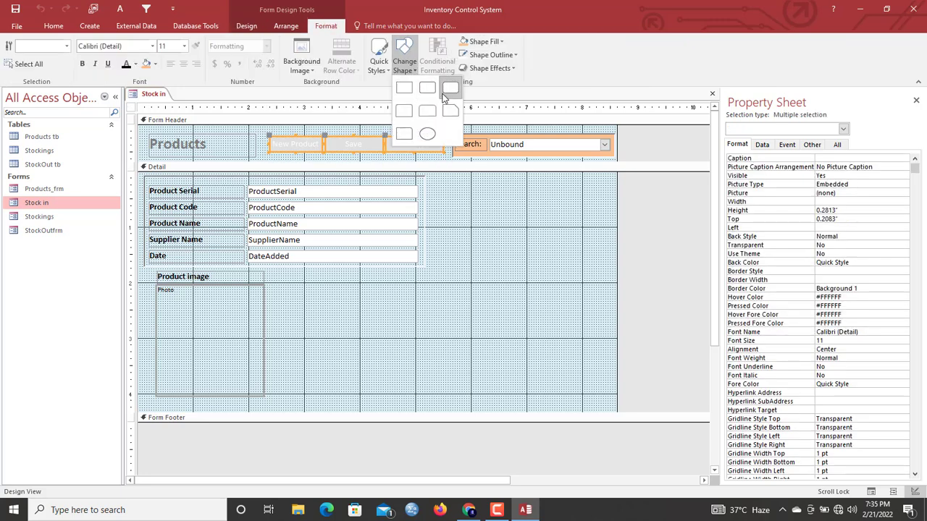
left_click(444, 96)
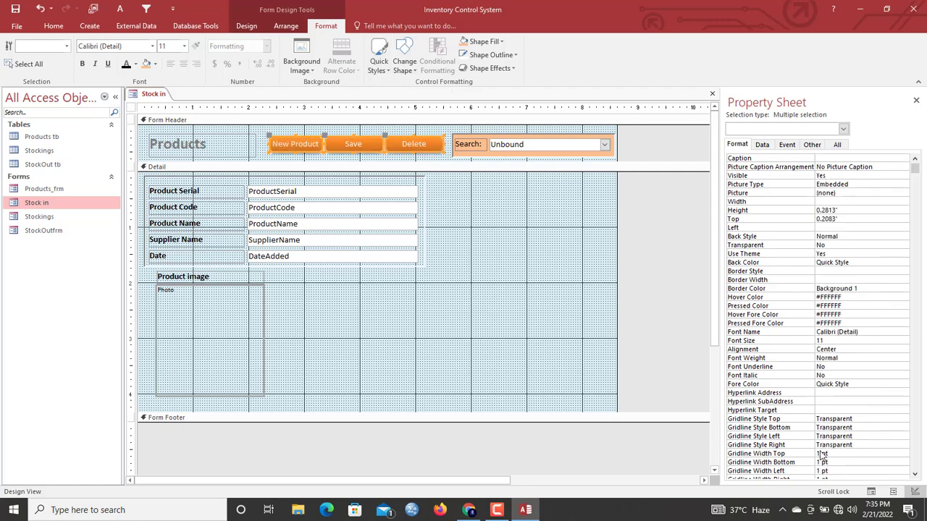
Set the three header buttons' hover and pressed colors to Highlight and their hover and pressed fore colors to #000000.
left_click(800, 297)
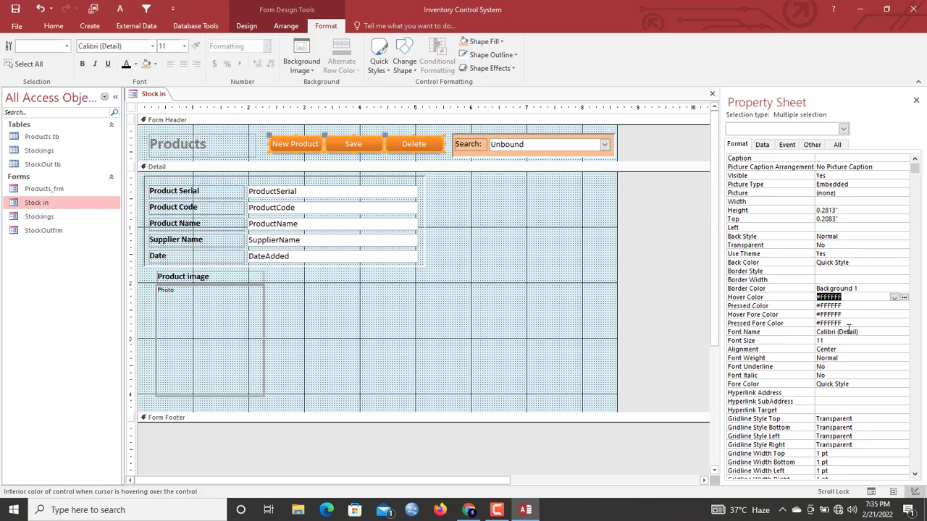
type("Highlight")
key("Return")
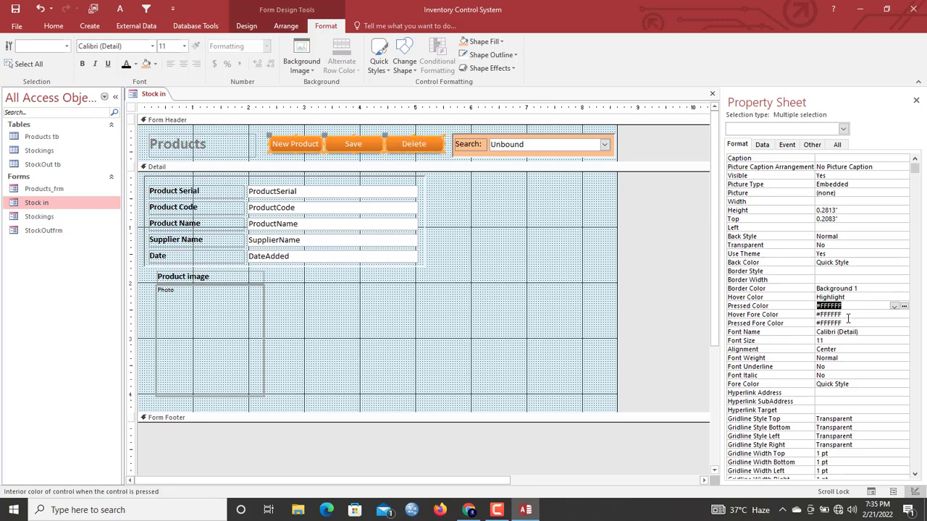
type("Highlight")
key("Return")
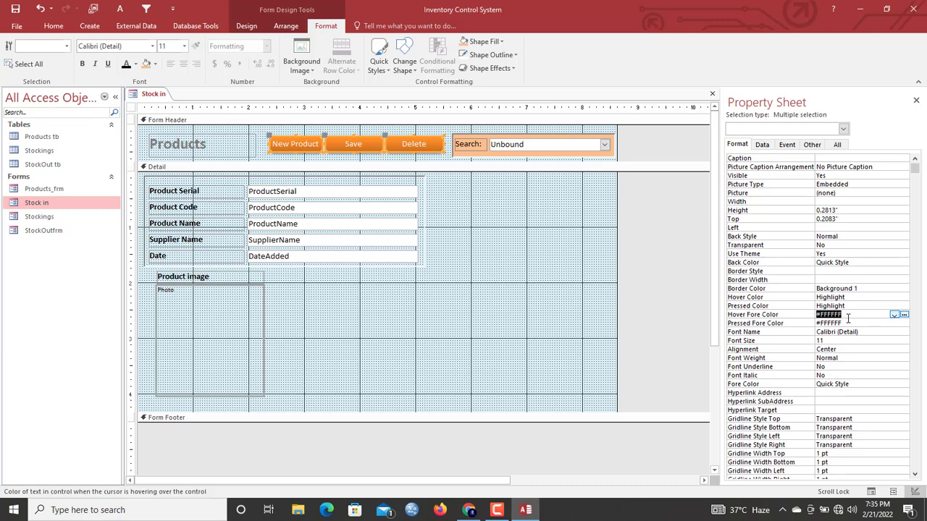
type("#000000")
key("Return")
type("#000000")
key("Return")
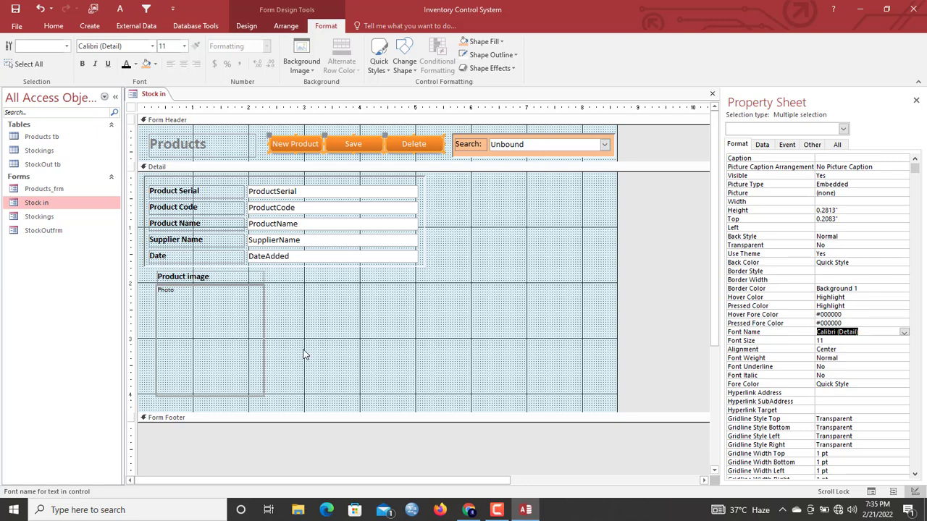
Move the product image frame and its label to the right of the product fields, and shift the framed product fields down.
left_click_drag(261, 279, 534, 284)
left_click_drag(430, 302, 145, 180)
key("Down")
key("Down")
key("Down")
key("Down")
key("Down")
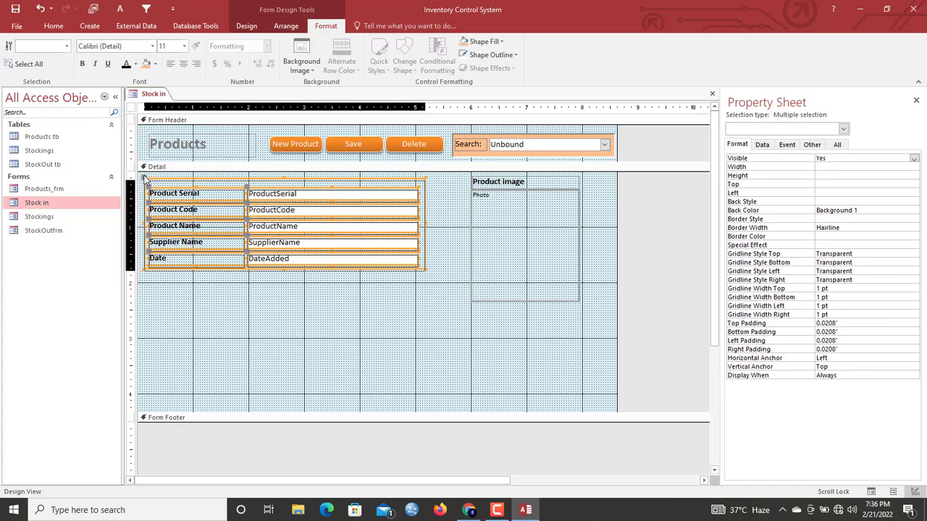
key("Down")
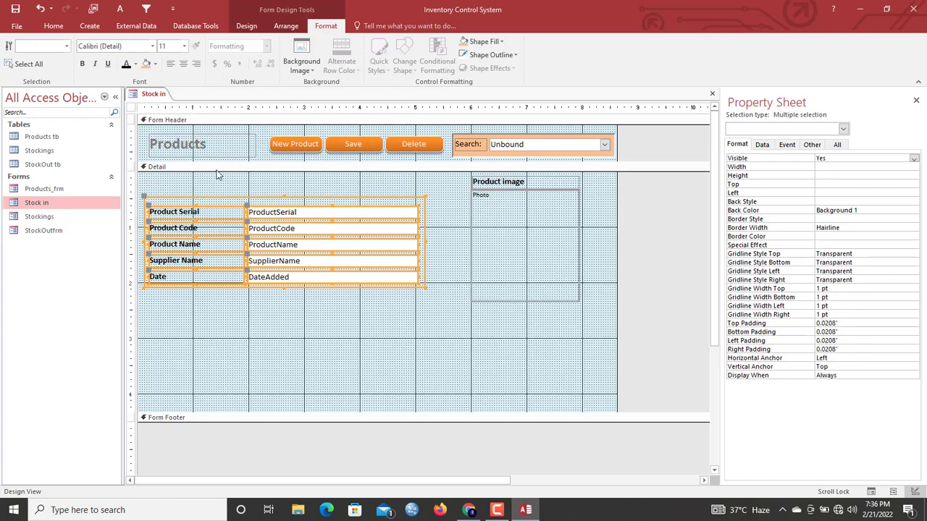
Change the form's header title to Stock in and underline it.
left_click(208, 142)
left_click_drag(209, 141, 147, 143)
type("St")
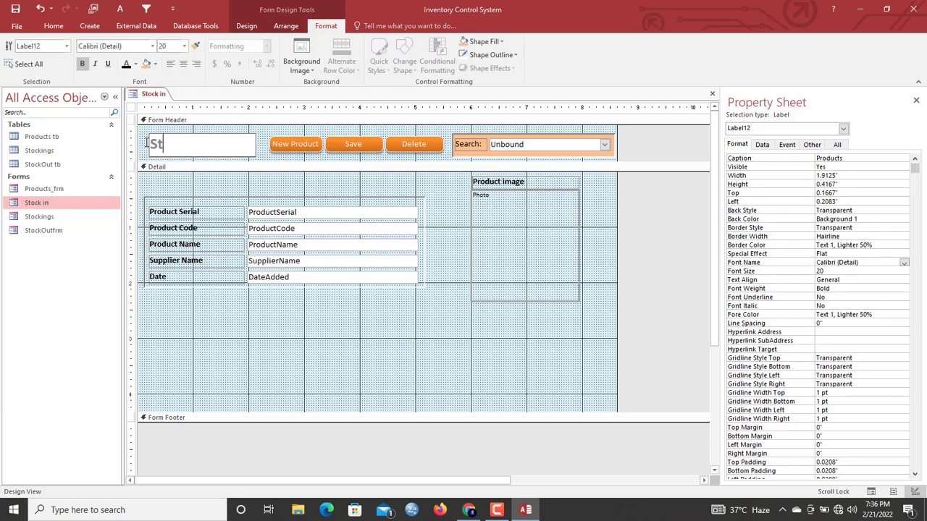
type("ock in")
key("Return")
left_click(262, 177)
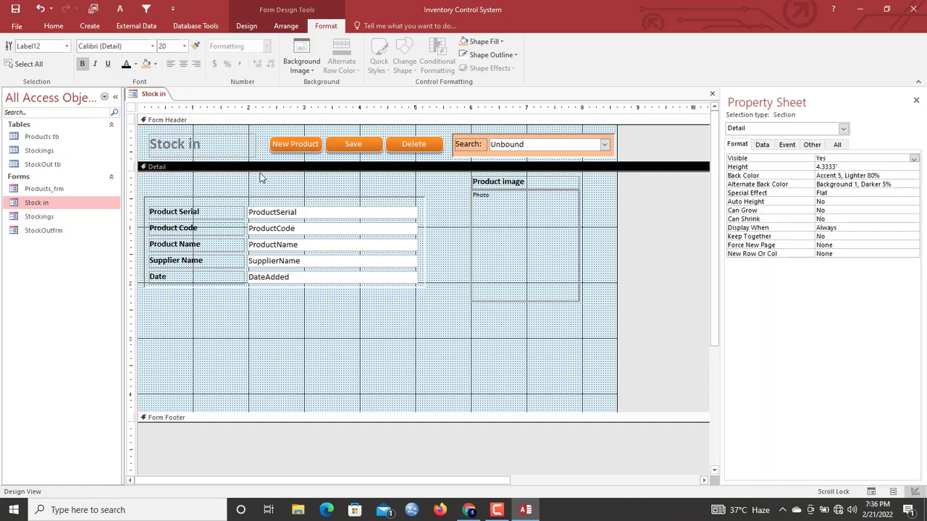
left_click(216, 152)
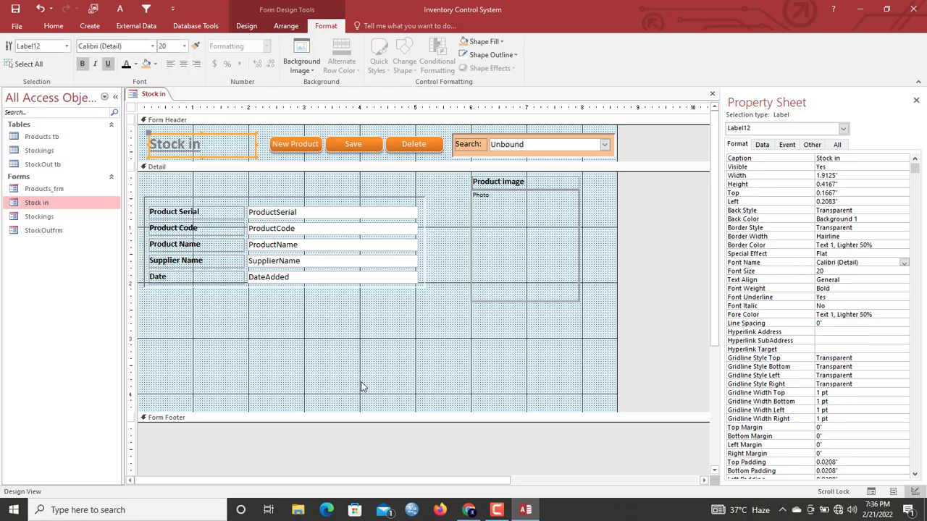
Extend the Detail section downward and insert the Stockings form as a subform below the product fields, without its attached label.
left_click_drag(347, 419, 347, 494)
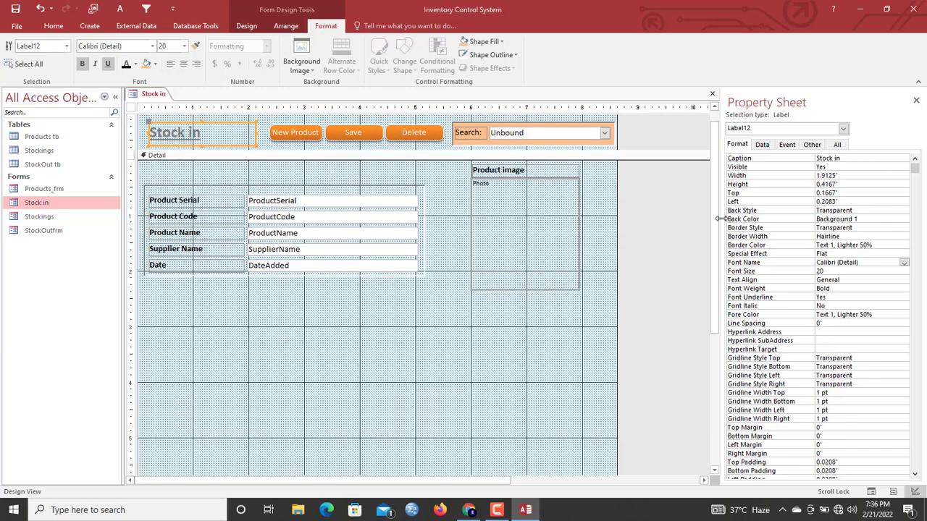
left_click_drag(716, 220, 722, 318)
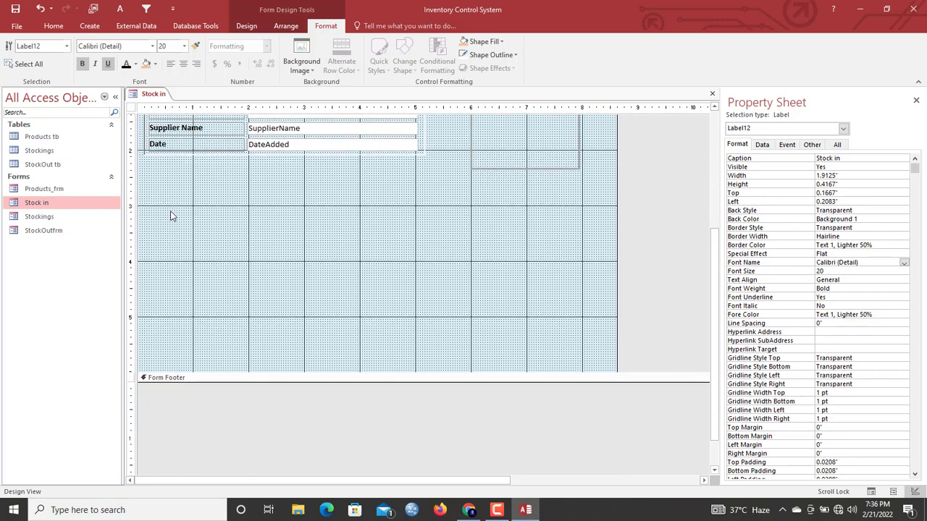
left_click(44, 221)
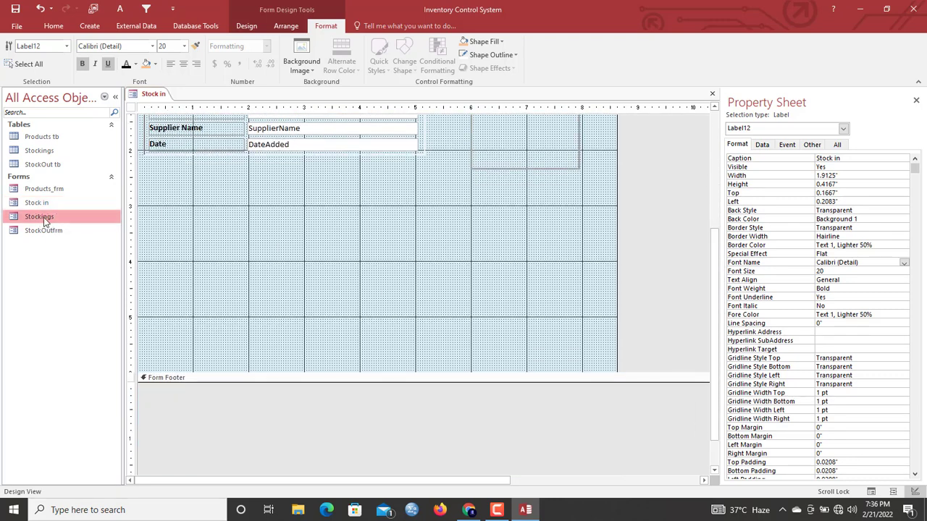
left_click_drag(34, 218, 163, 185)
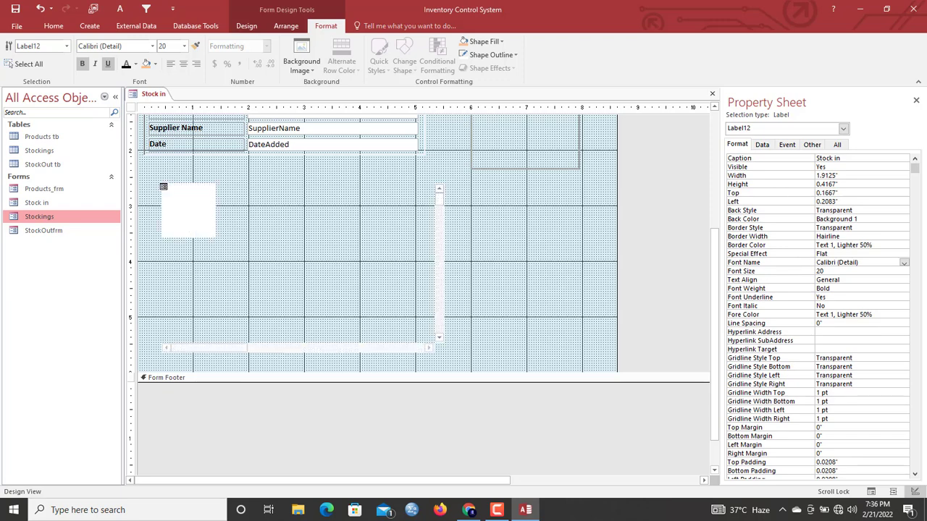
left_click(171, 179)
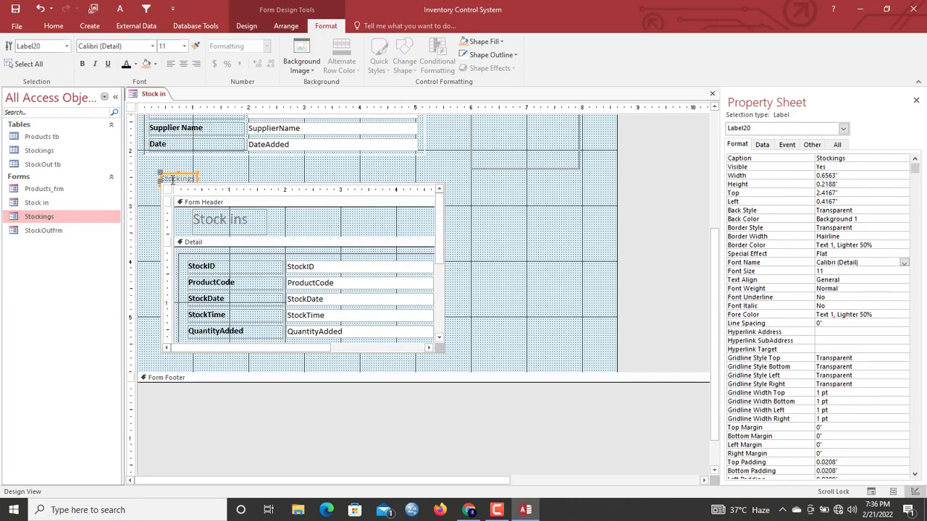
key("Delete")
Align the Stockings subform at about 0.21" from the left, widen it to about 5.33", and trim the Detail section just below it.
left_click(179, 185)
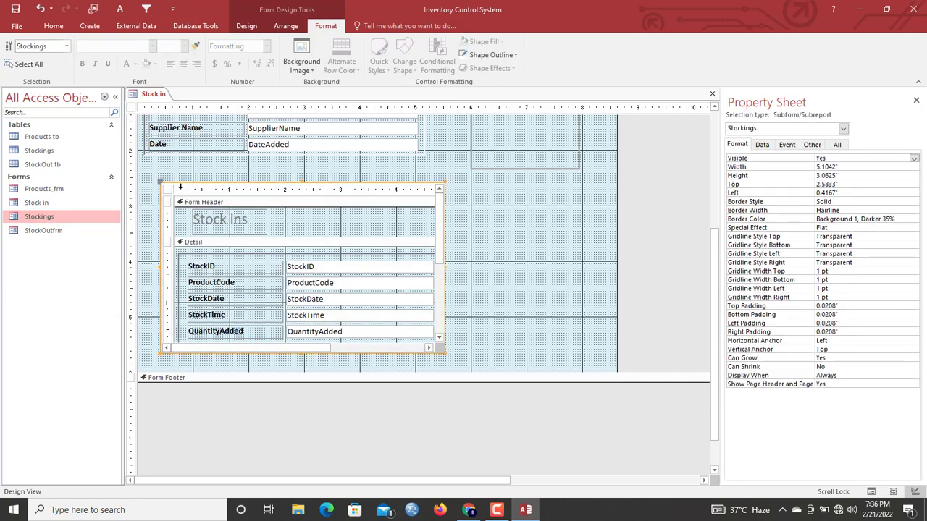
left_click_drag(179, 185, 163, 180)
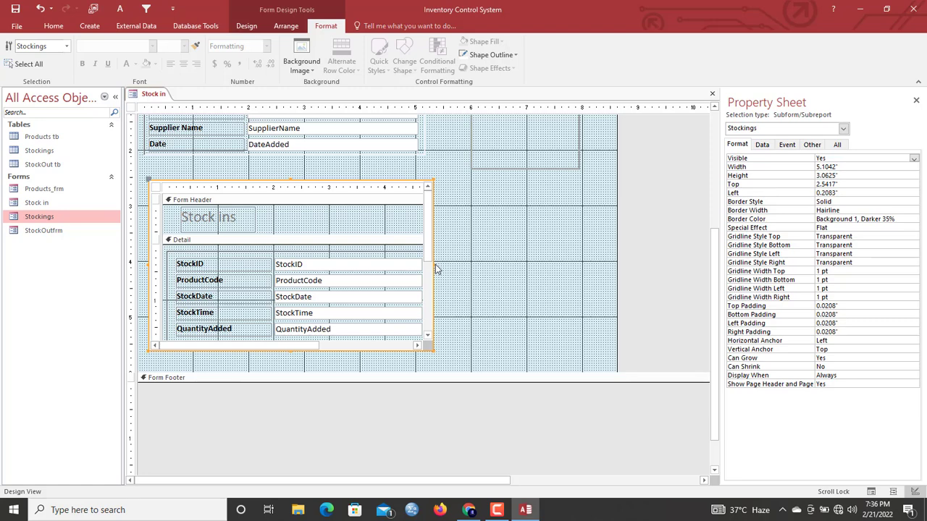
mouse_move(436, 268)
left_mouse_down()
mouse_move(469, 266)
mouse_move(445, 268)
left_mouse_up()
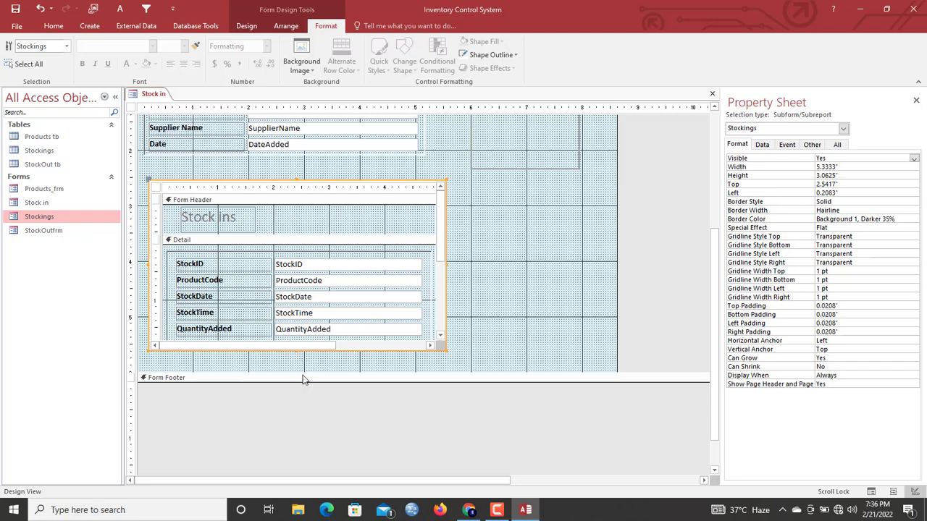
left_click_drag(302, 373, 300, 358)
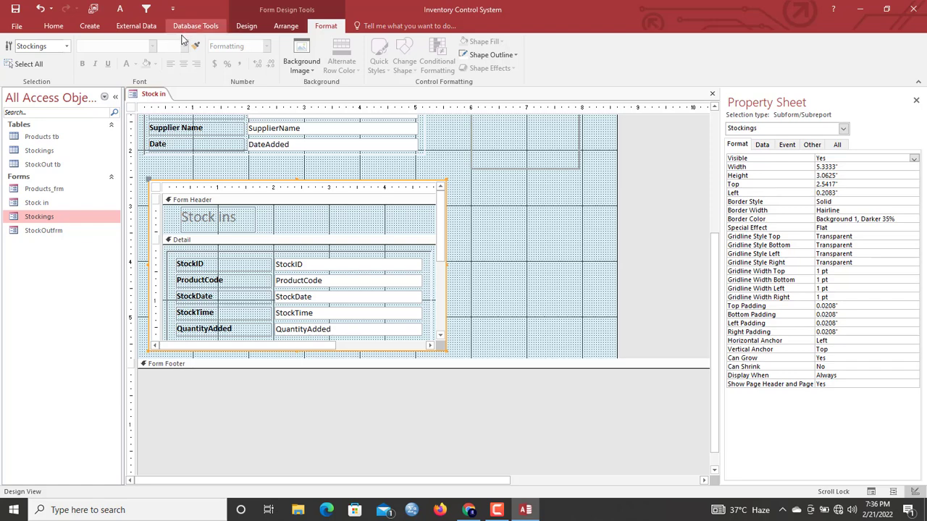
Preview the Stock in form with its subform in Form View and return to Design View.
right_click(152, 101)
left_click(178, 149)
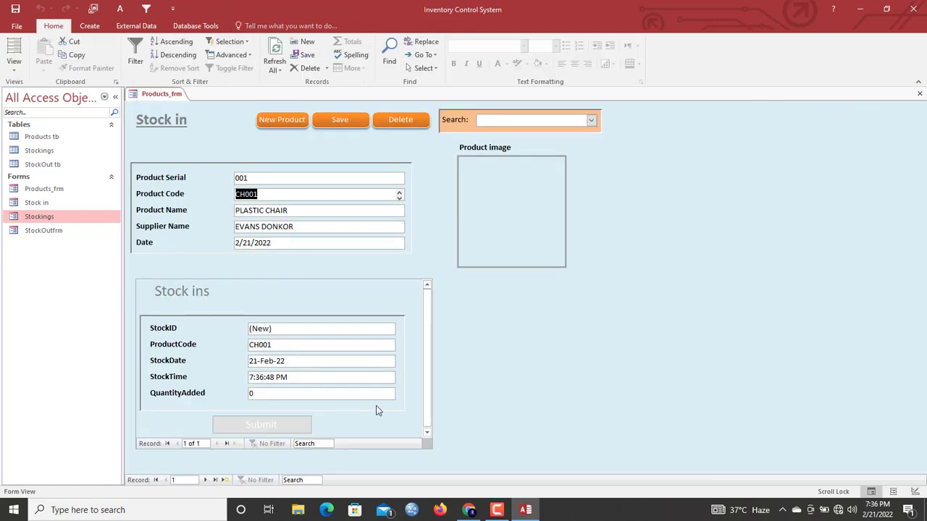
left_click(427, 323)
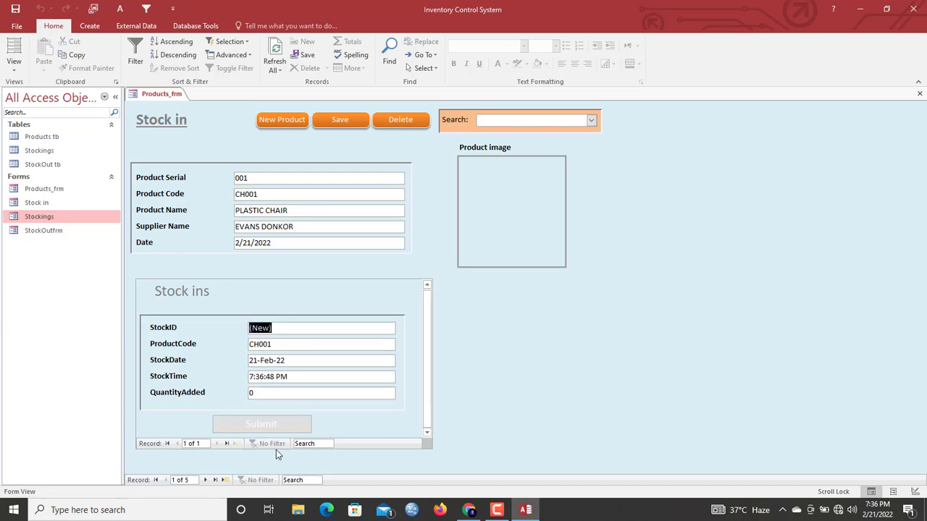
right_click(452, 335)
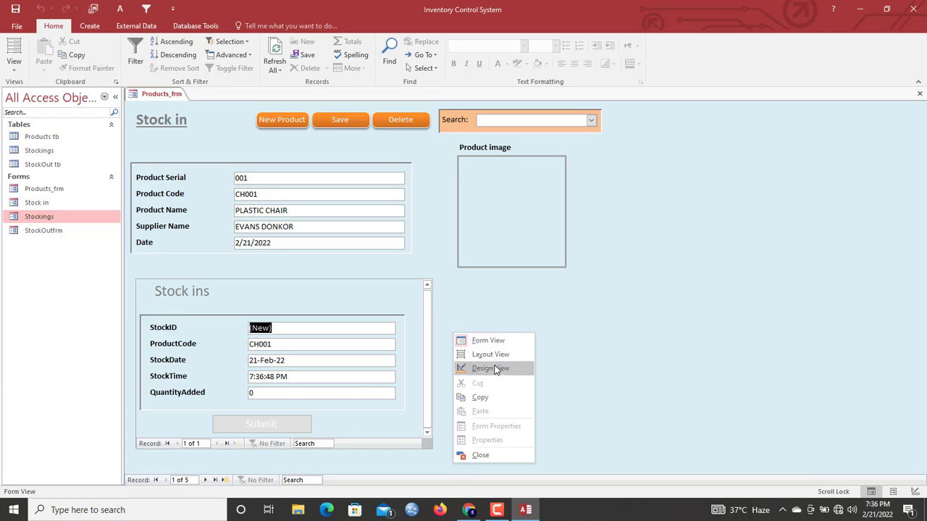
left_click(474, 369)
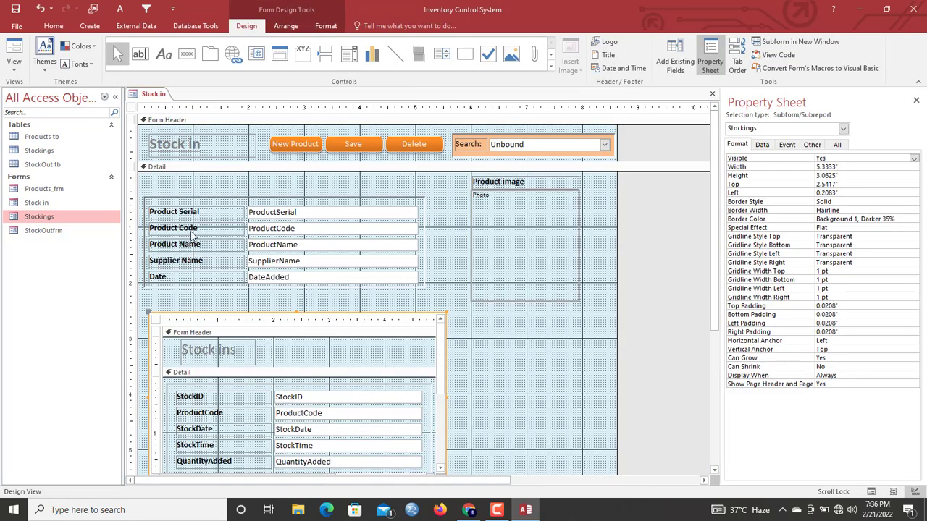
Set the Stockings subform's Record Selectors to Yes and its Navigation Buttons to No.
left_click(156, 319)
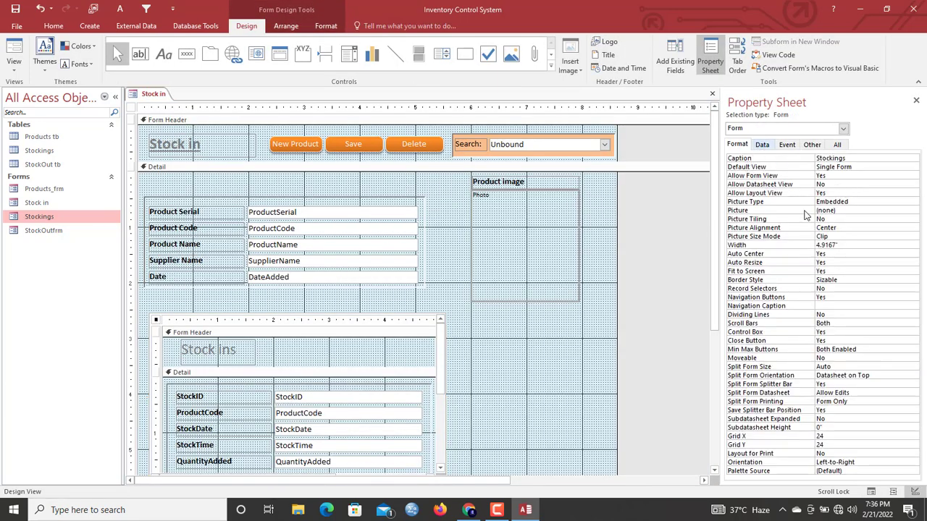
double_click(832, 288)
double_click(837, 298)
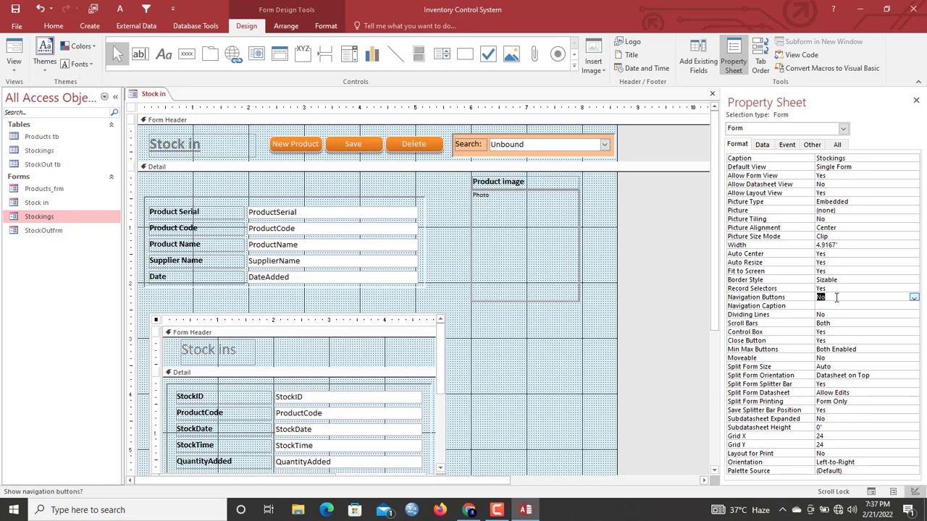
Apply the Sunken special effect to the Stockings subform control.
left_click(170, 315)
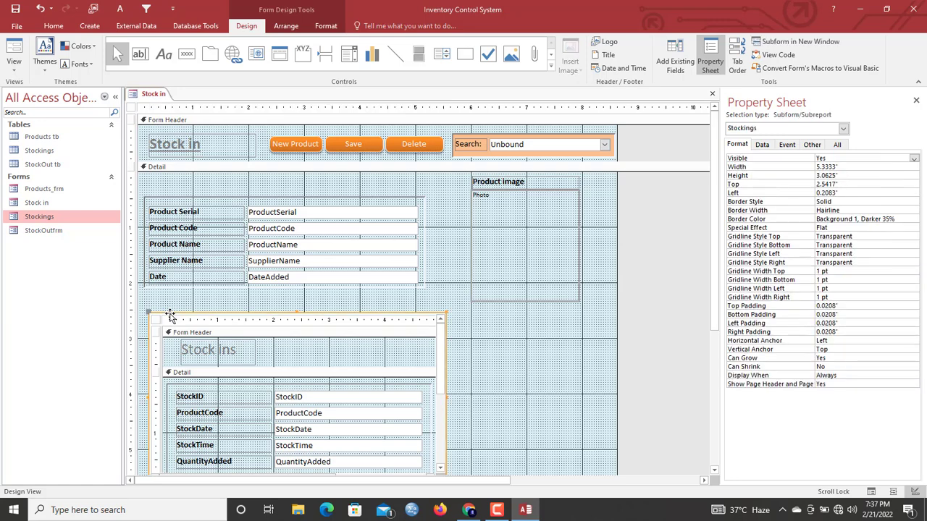
right_click(167, 315)
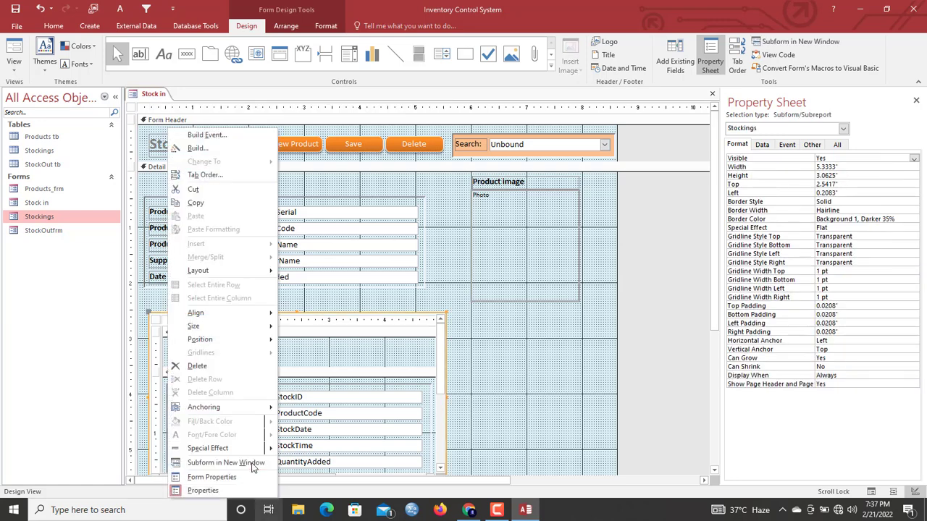
mouse_move(258, 454)
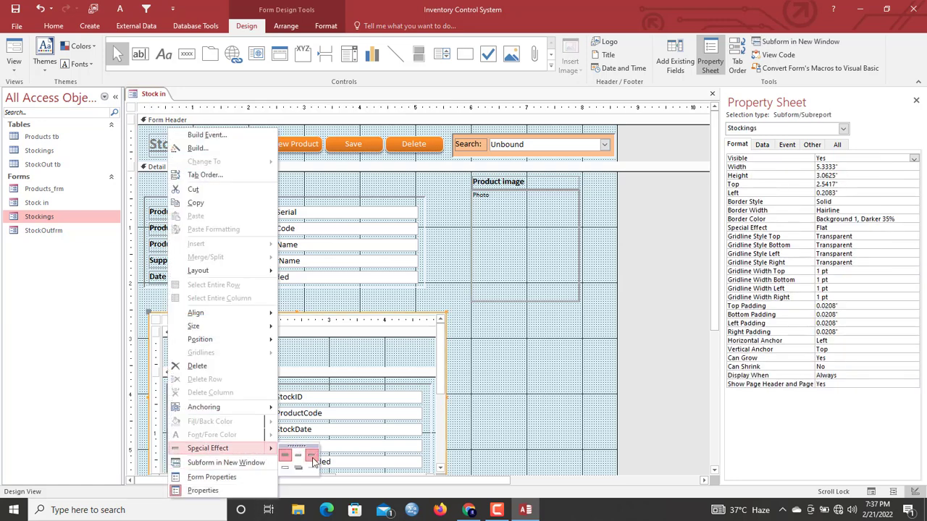
left_click(310, 458)
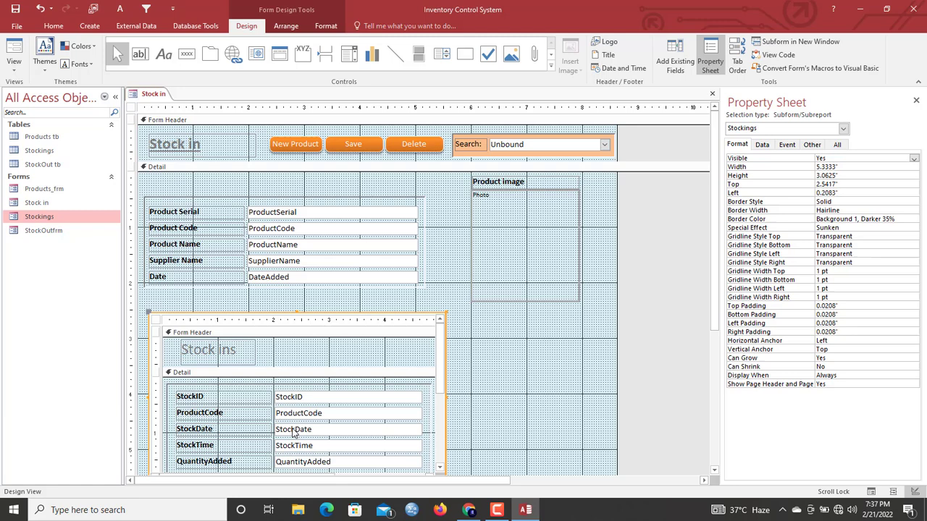
Preview the Stock in form in Form View, check the subform's record selector bar, and return to Design View.
right_click(160, 94)
left_click(194, 143)
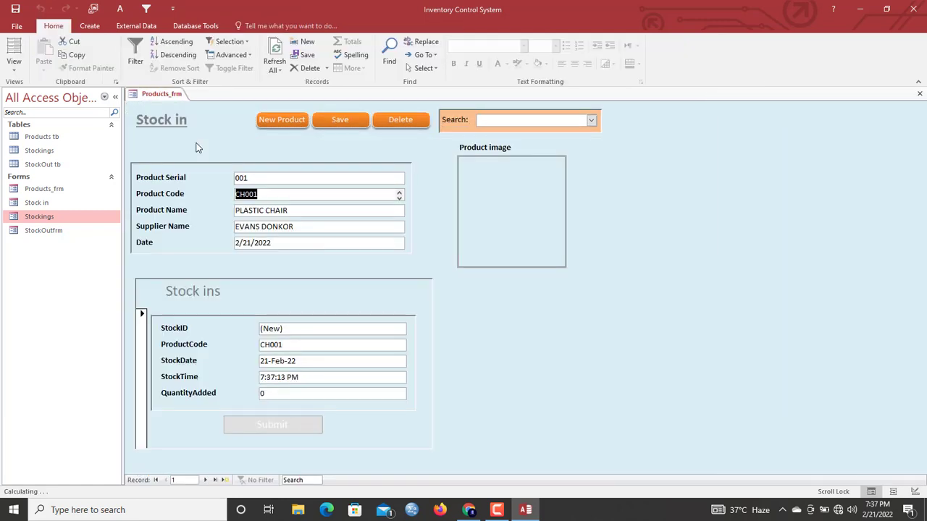
left_click(143, 337)
right_click(162, 274)
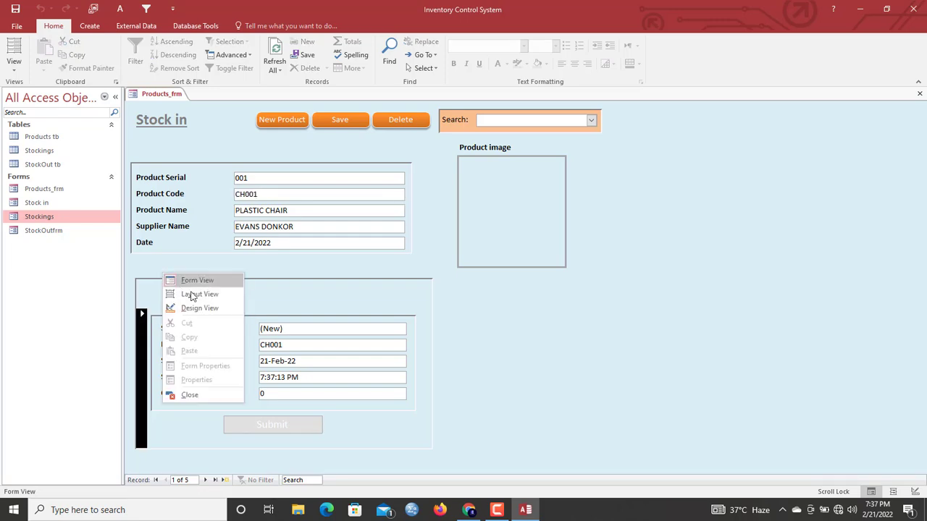
left_click(208, 310)
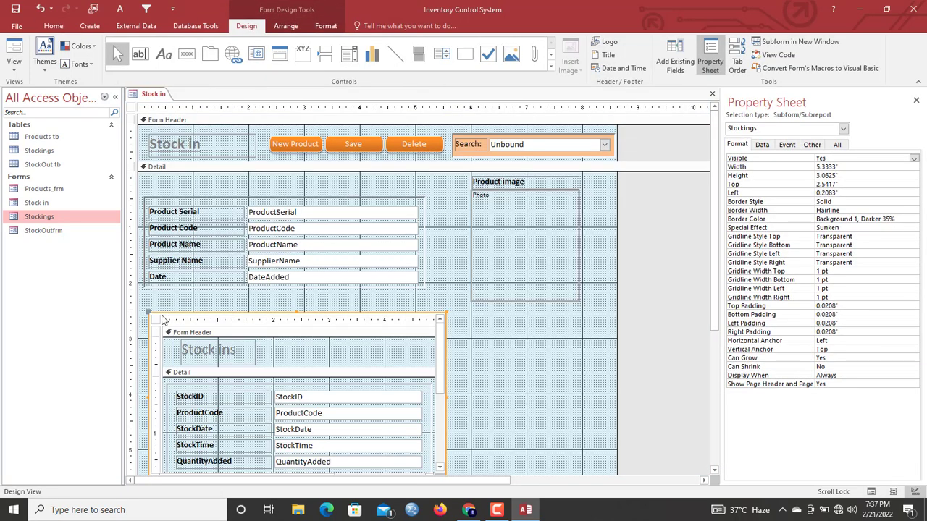
Set the Record Selectors property of the embedded Stockings subform to No.
left_click(156, 320)
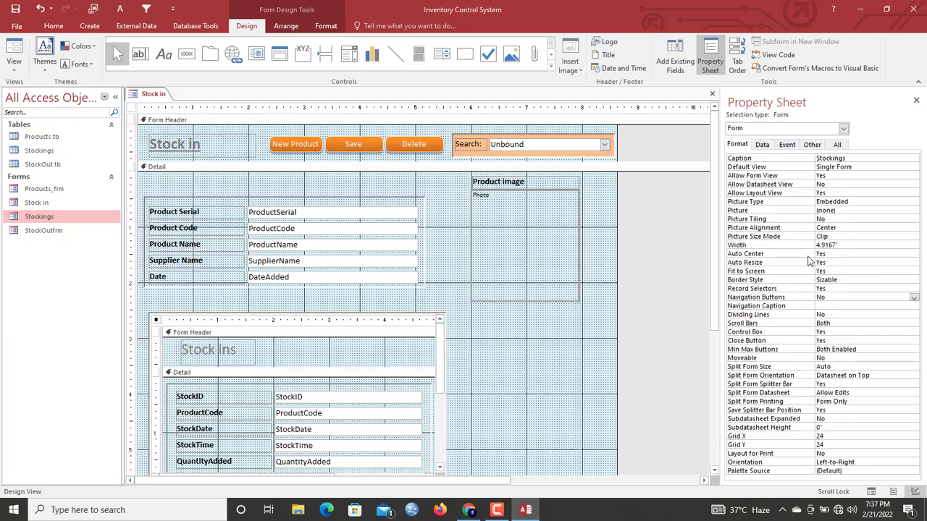
double_click(831, 291)
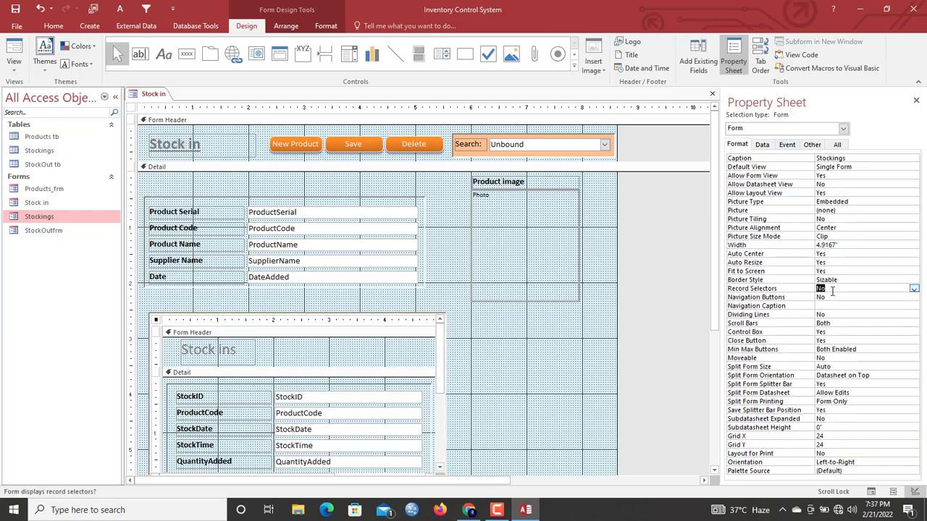
left_click(360, 376)
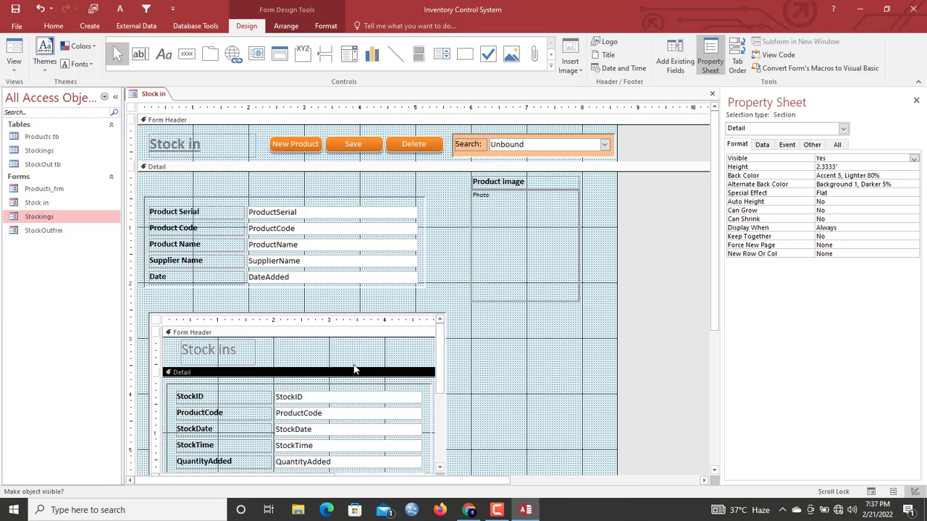
Nudge the Stockings subform control to 0.125" from the left and 2.5" from the top of the Detail section.
left_click(305, 316)
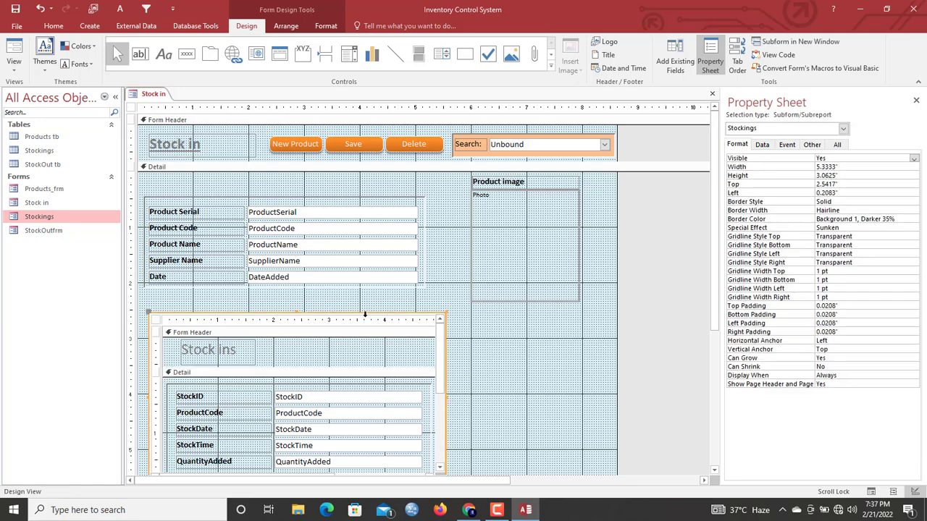
key("Left")
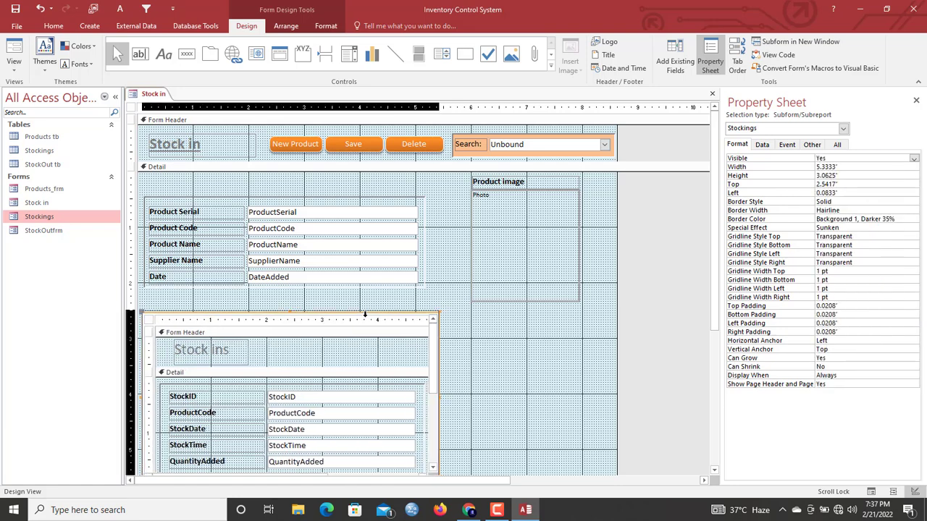
key("Right")
key("Up")
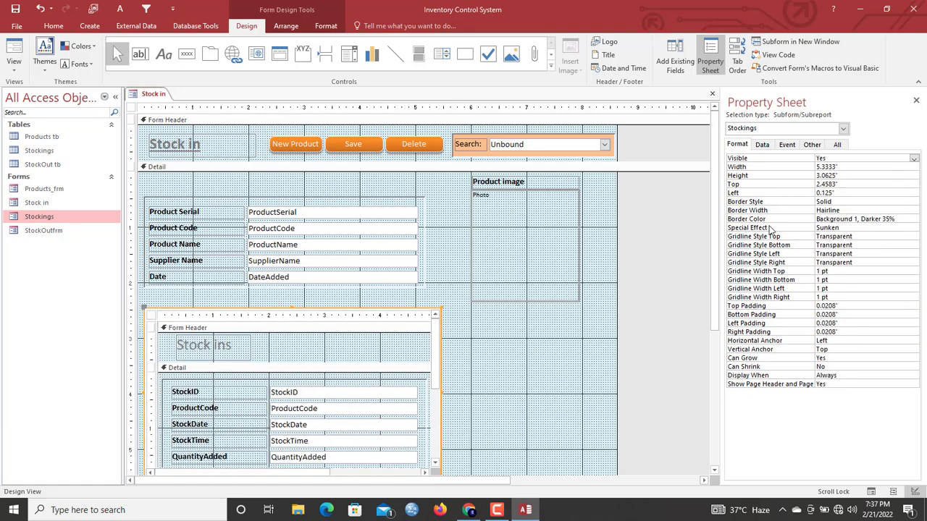
scroll(714, 275, "down", 3)
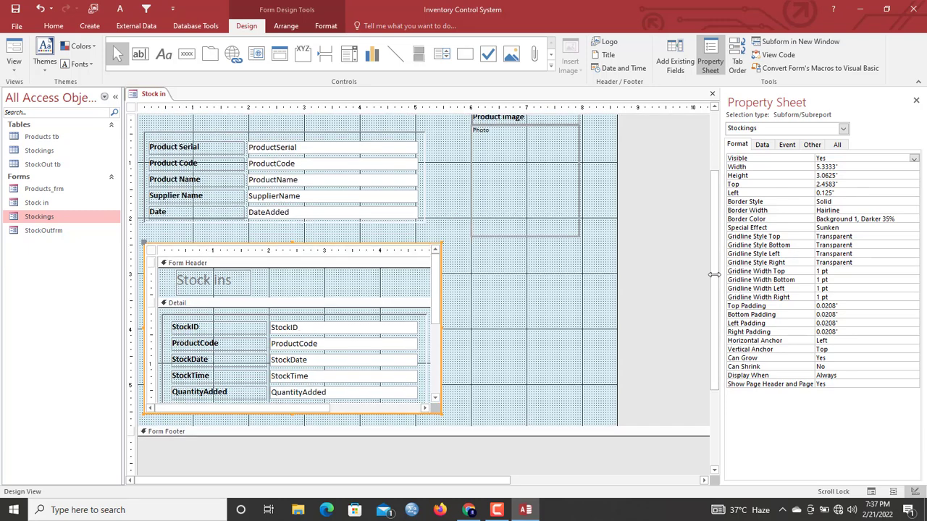
key("Down")
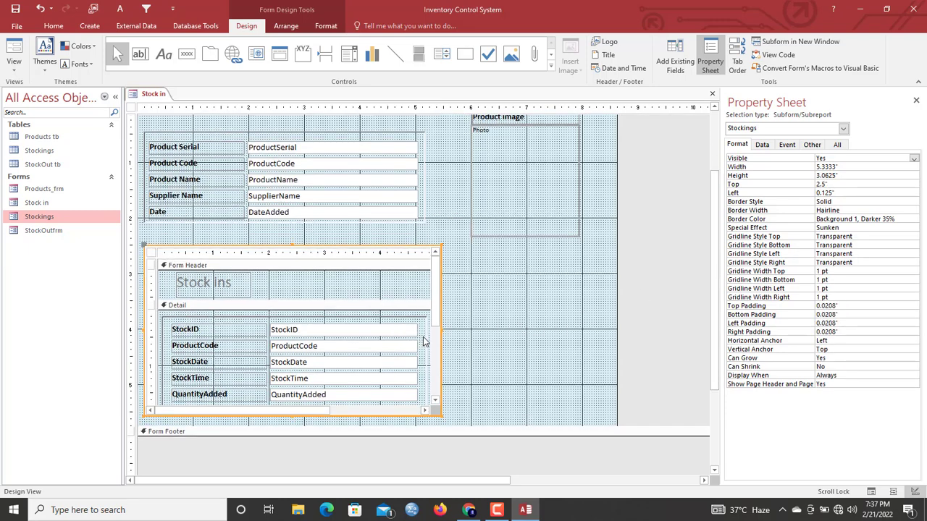
Shrink the Photo control to about 1.9" wide and 1.71" high, and move the Stockings subform up to about 2.33" from the top.
left_click(534, 226)
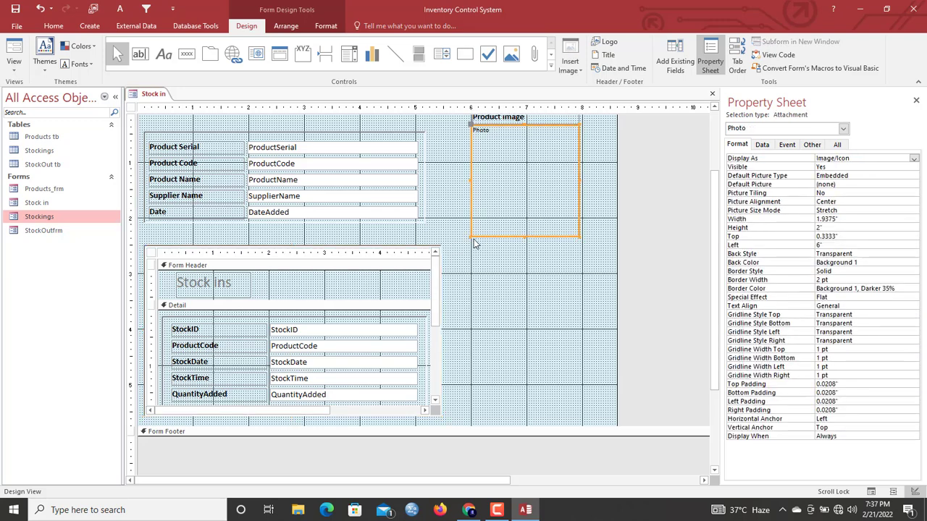
left_click_drag(471, 237, 471, 221)
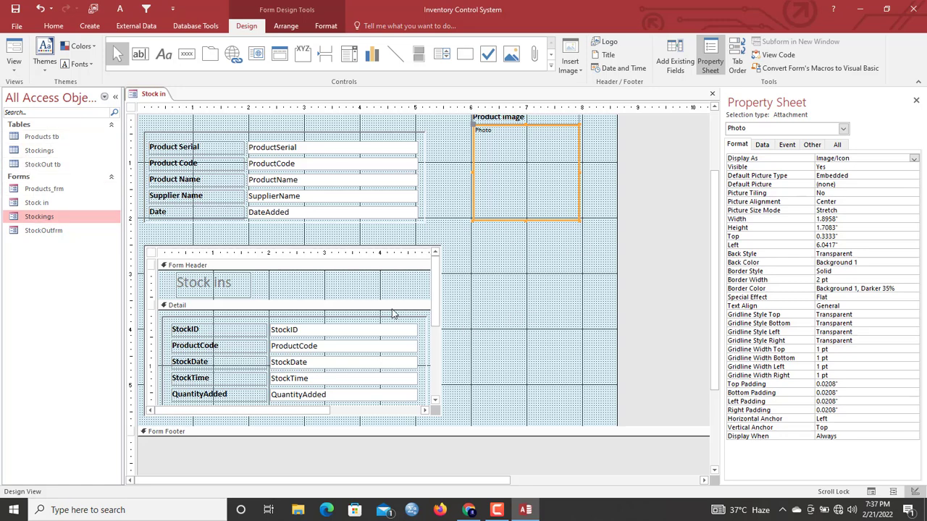
left_click(326, 309)
left_click_drag(326, 310, 326, 308)
key("Up")
key("Up")
key("Up")
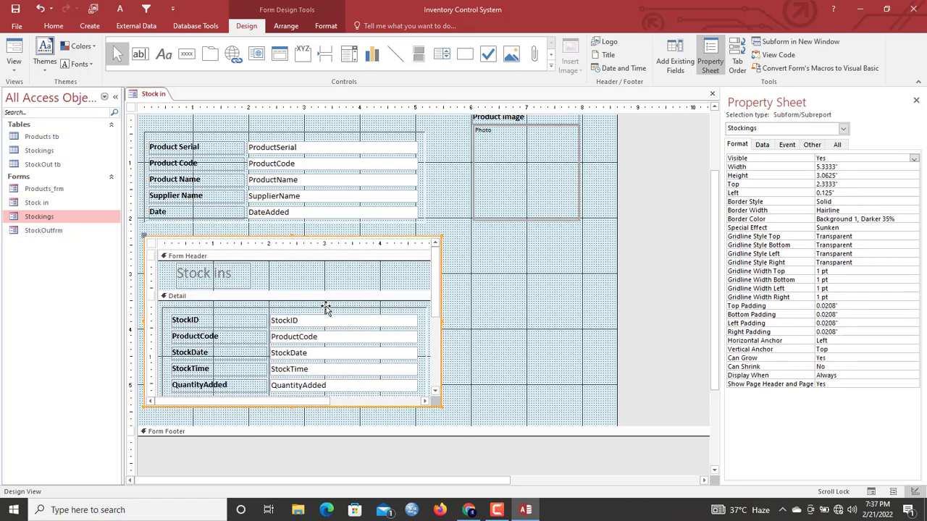
left_click(545, 301)
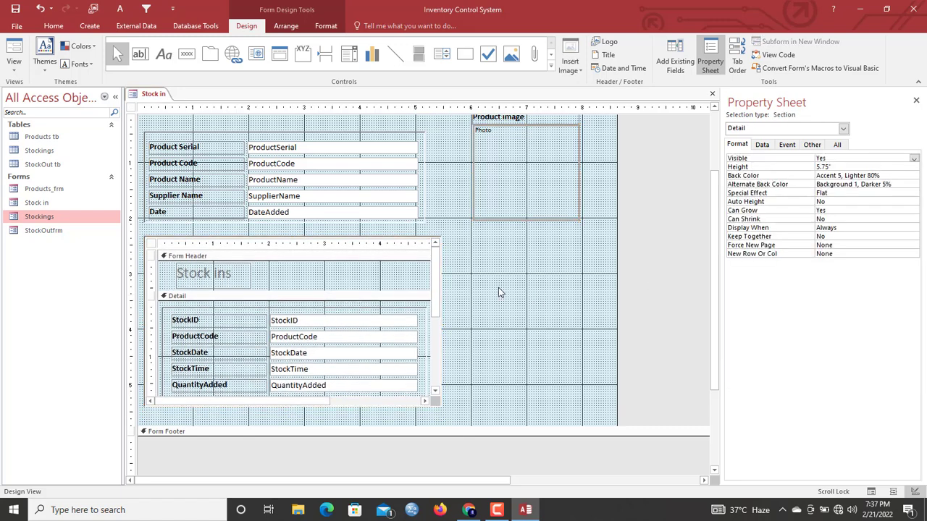
Narrow the Stockings subform control to about 5.21".
left_click(431, 289)
left_click(393, 286)
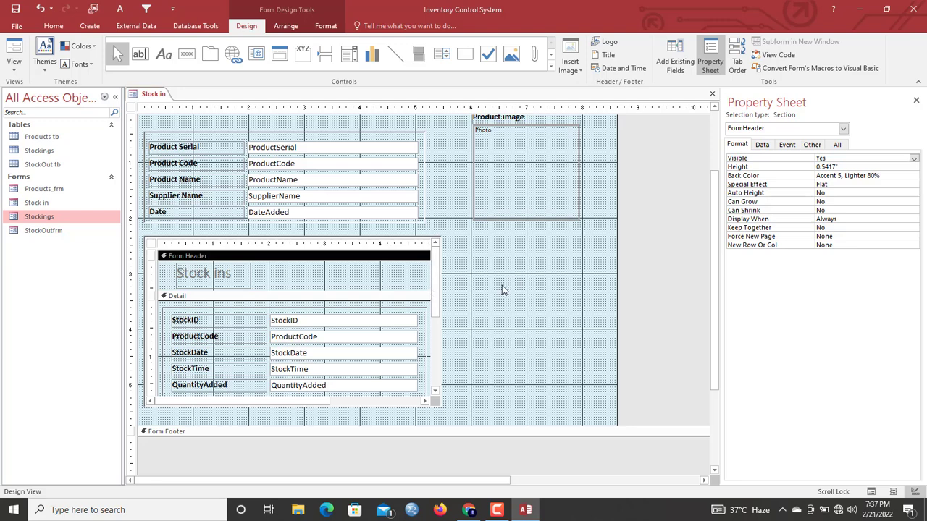
left_click(502, 285)
left_click(407, 323)
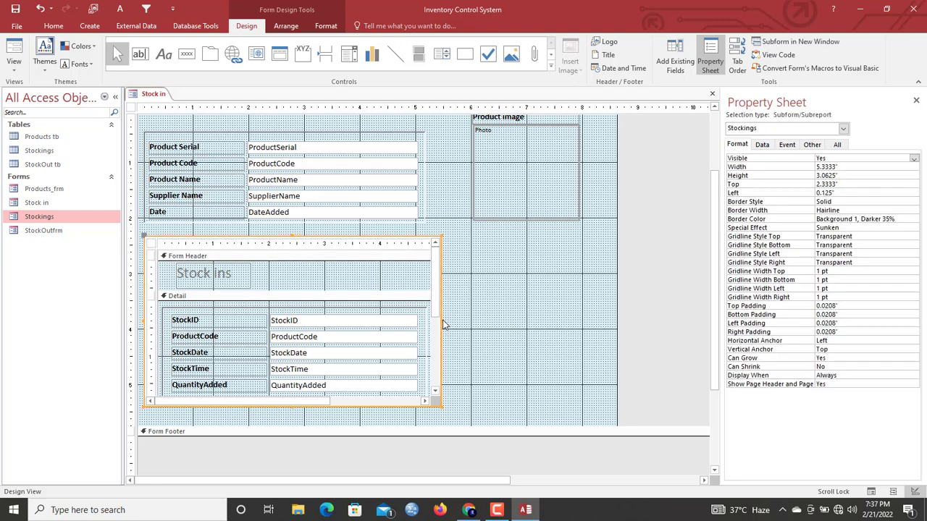
left_click_drag(440, 320, 432, 319)
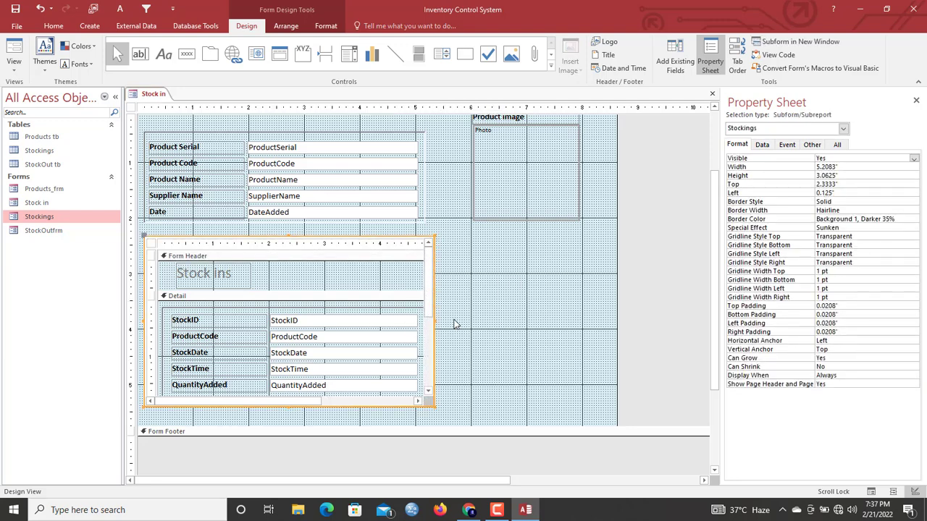
left_click(455, 324)
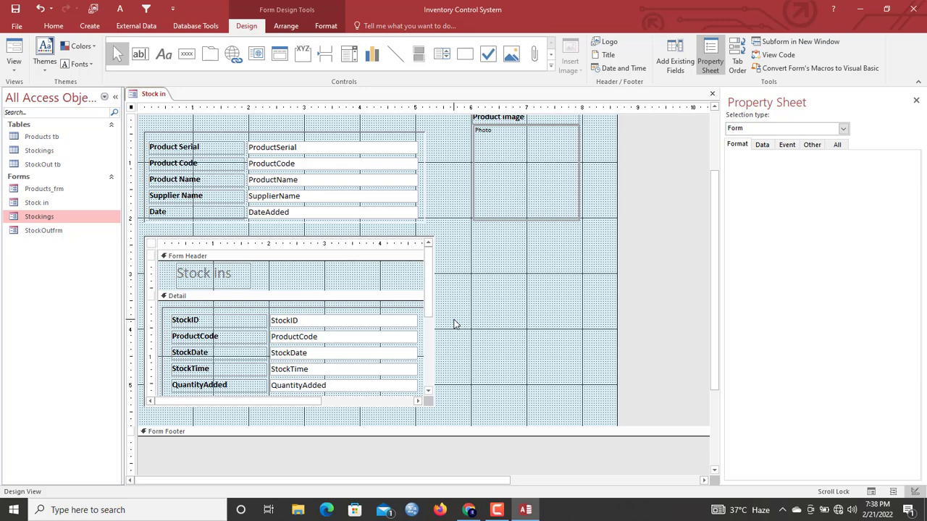
left_click(445, 60)
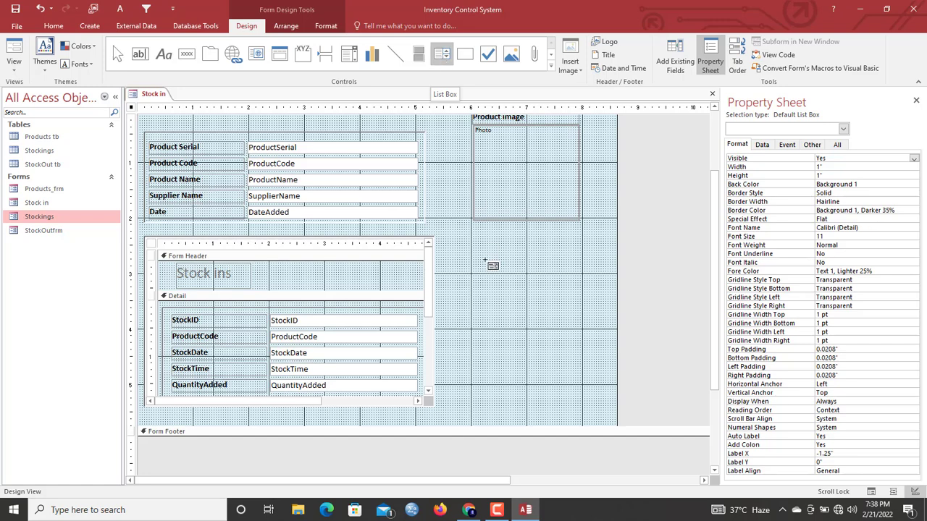
left_click_drag(440, 236, 690, 404)
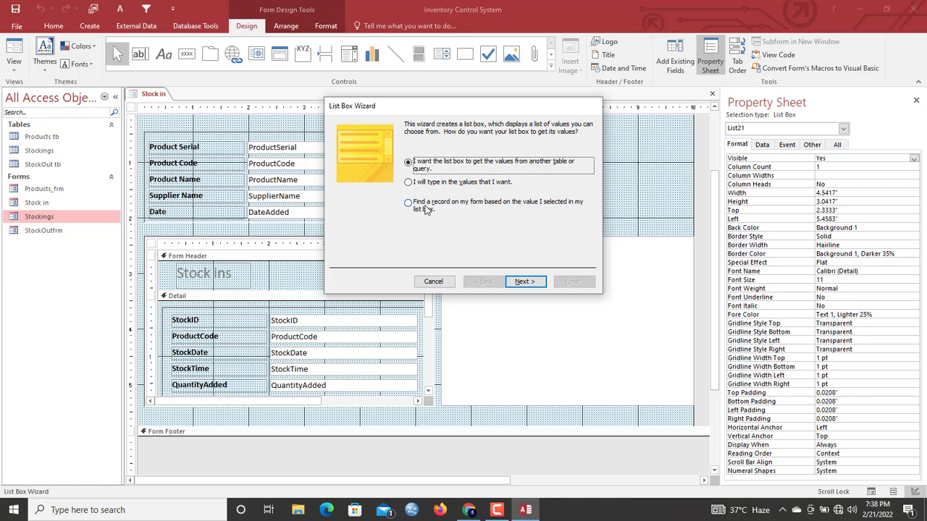
left_click(426, 207)
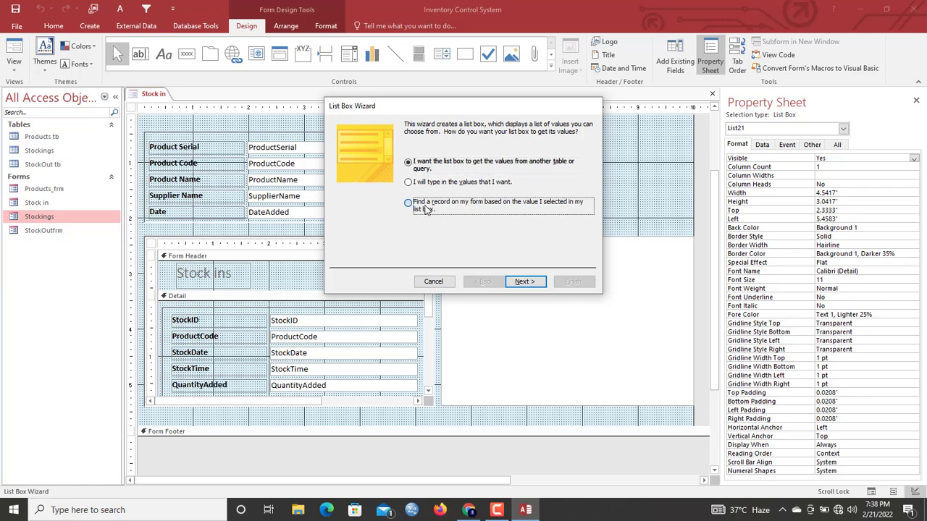
left_click(534, 283)
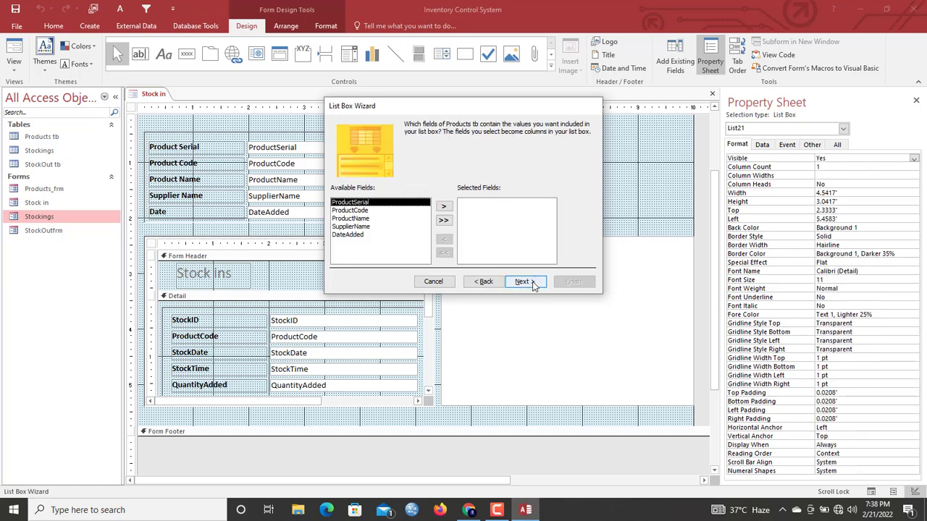
double_click(369, 211)
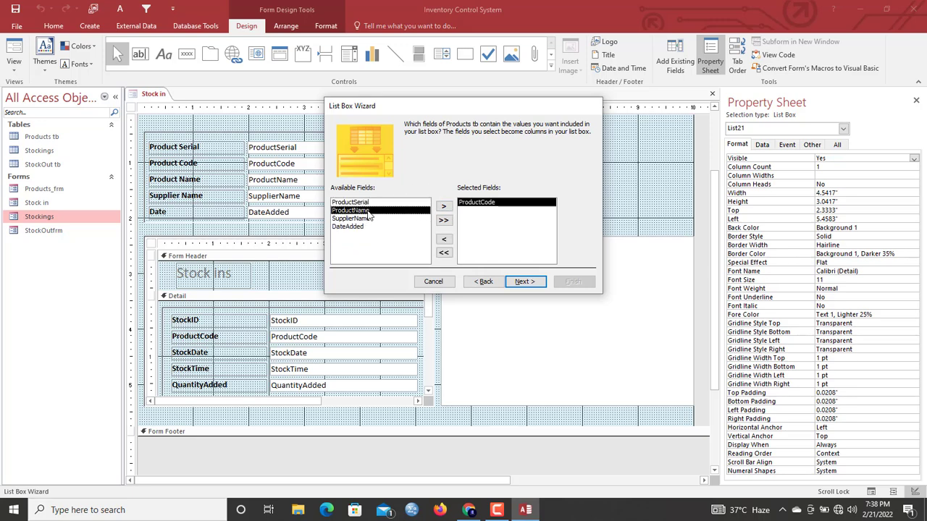
double_click(367, 211)
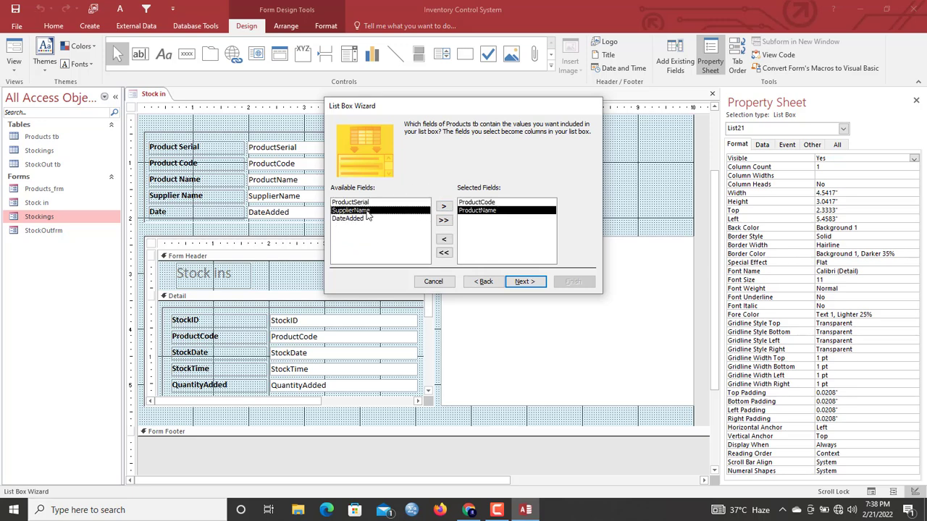
double_click(367, 210)
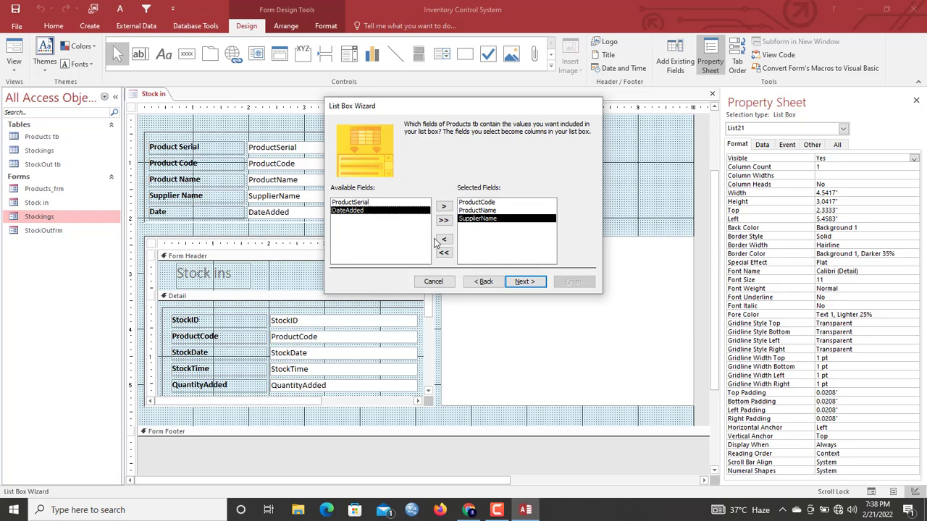
left_click(491, 284)
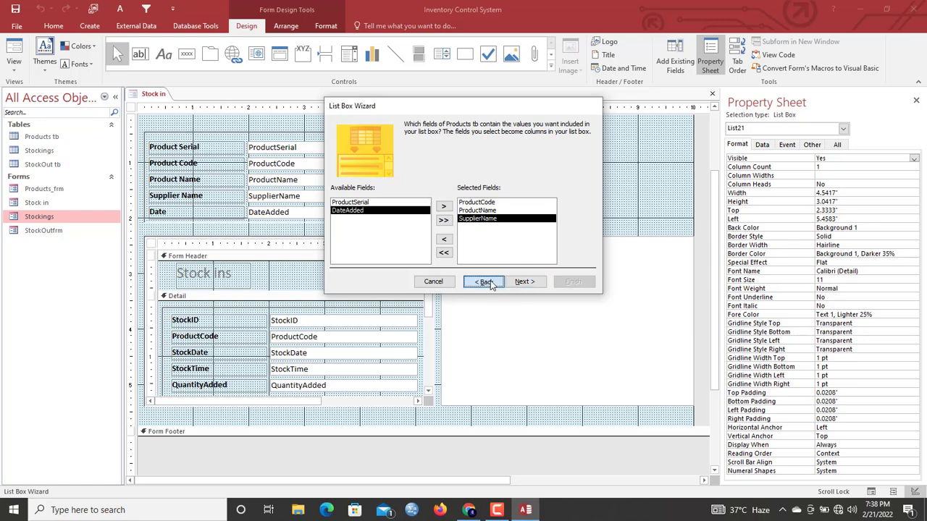
left_click(433, 281)
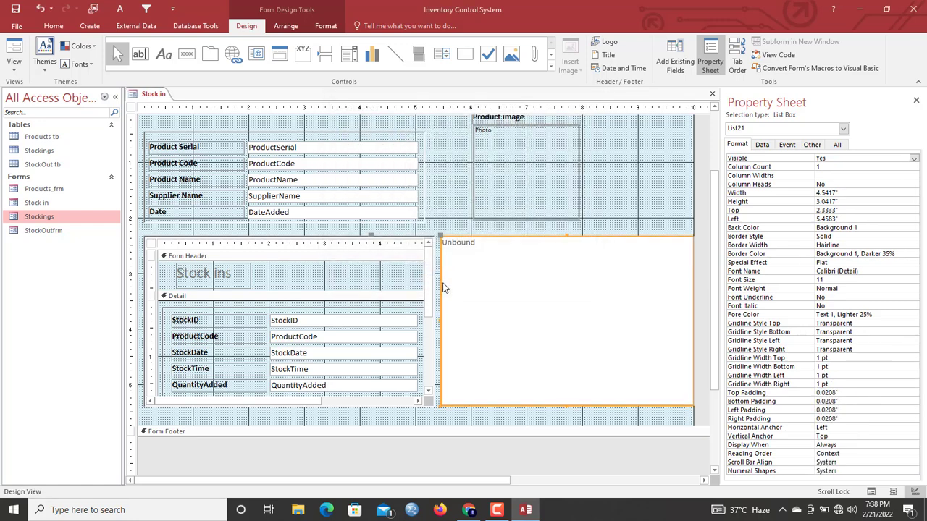
key("Delete")
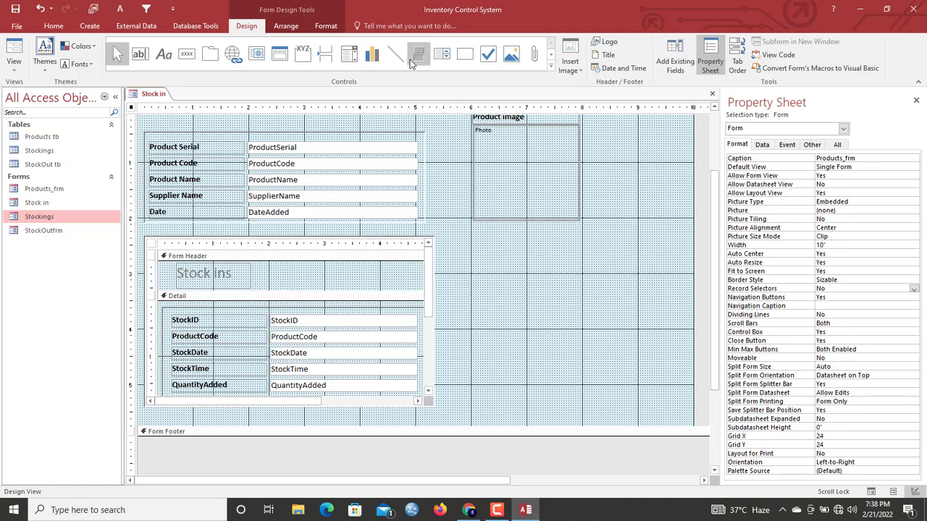
Add a list box about 4.25" by 2.88" beside the Stockings subform, getting its values from the Stockings table.
left_click(443, 53)
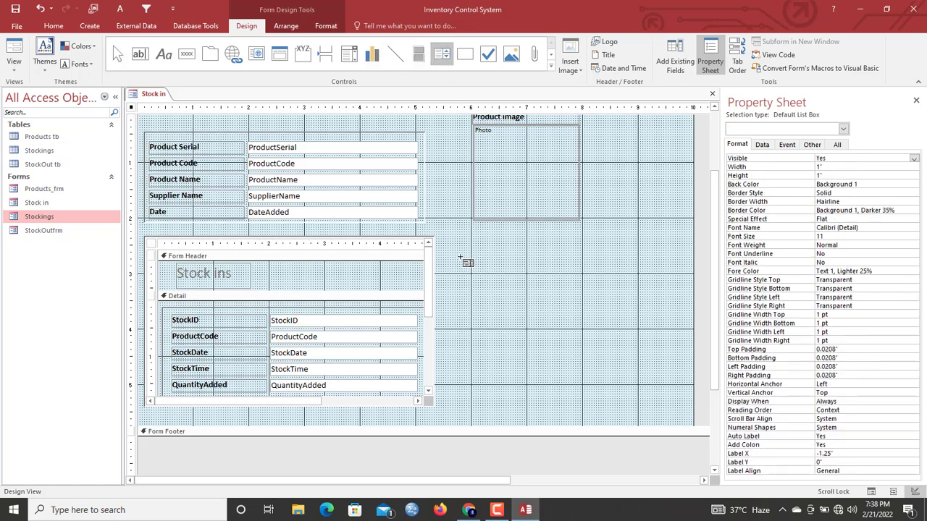
left_click_drag(448, 236, 684, 398)
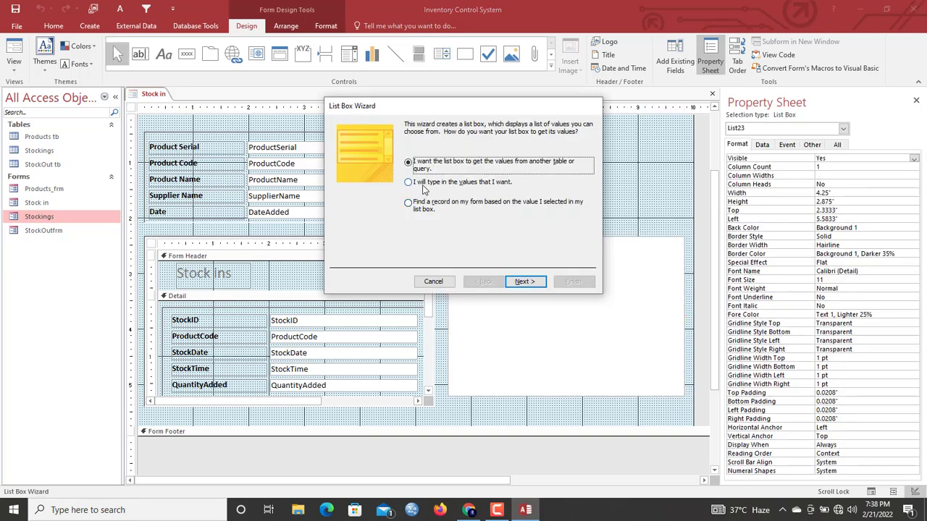
left_click(528, 280)
double_click(445, 155)
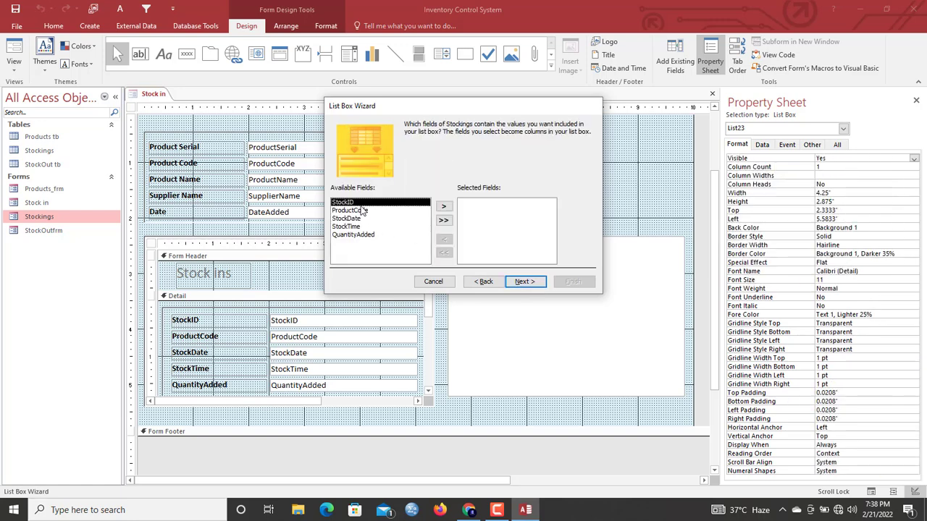
Include the StockID, ProductCode, QuantityAdded and StockDate fields, in that order, as the list box columns.
double_click(361, 206)
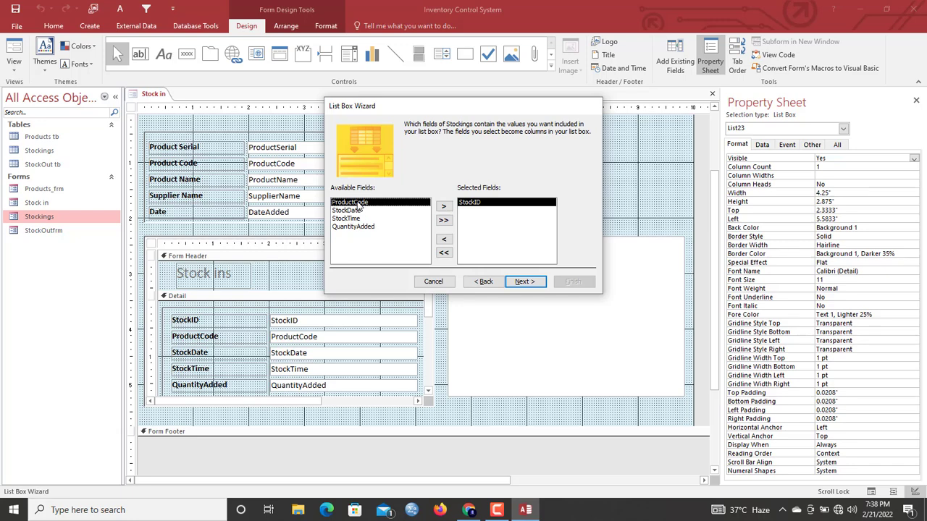
double_click(359, 206)
double_click(365, 219)
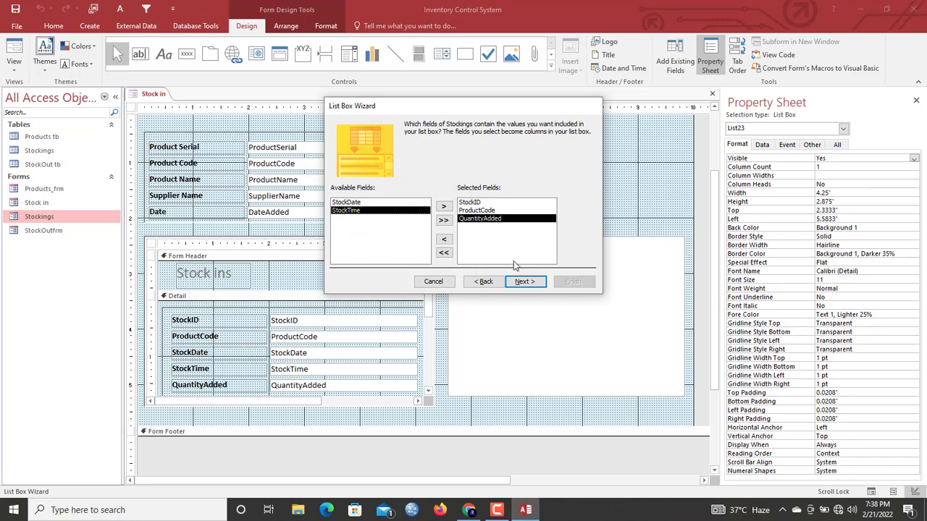
double_click(348, 204)
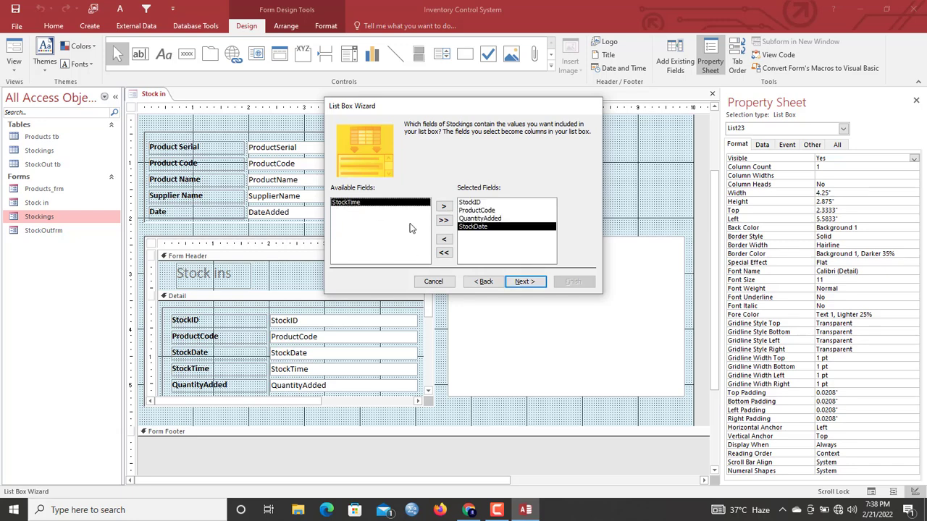
left_click(523, 282)
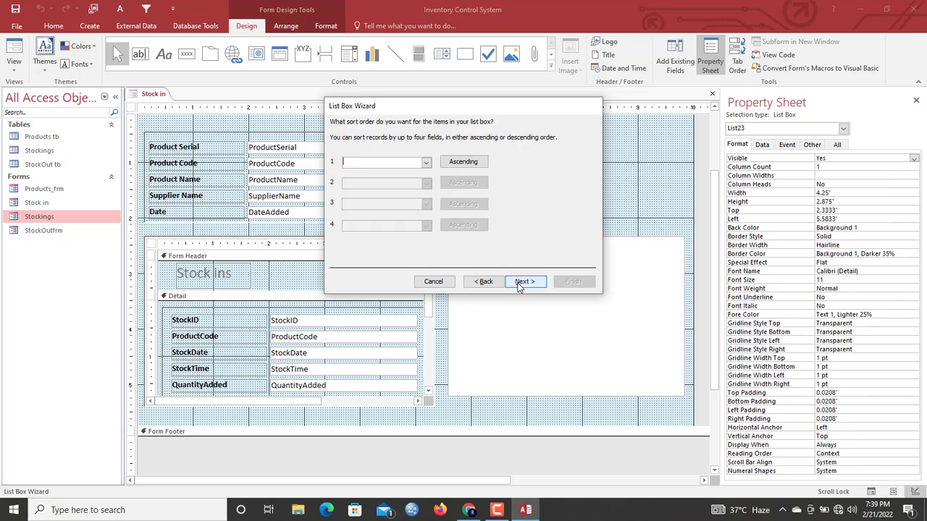
Choose a sort field for the list box and finish it with the key column hidden and the value remembered for later use.
left_click(427, 163)
left_click(392, 175)
left_click(521, 282)
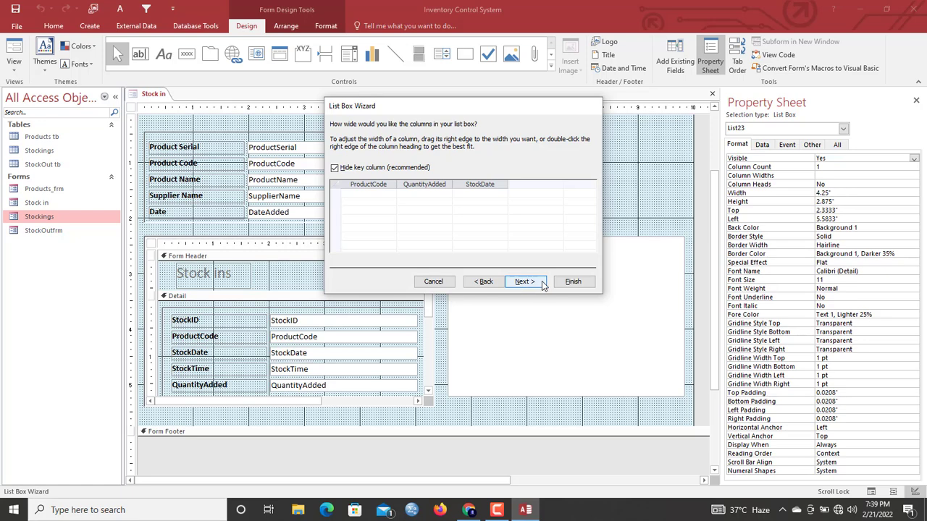
left_click(538, 282)
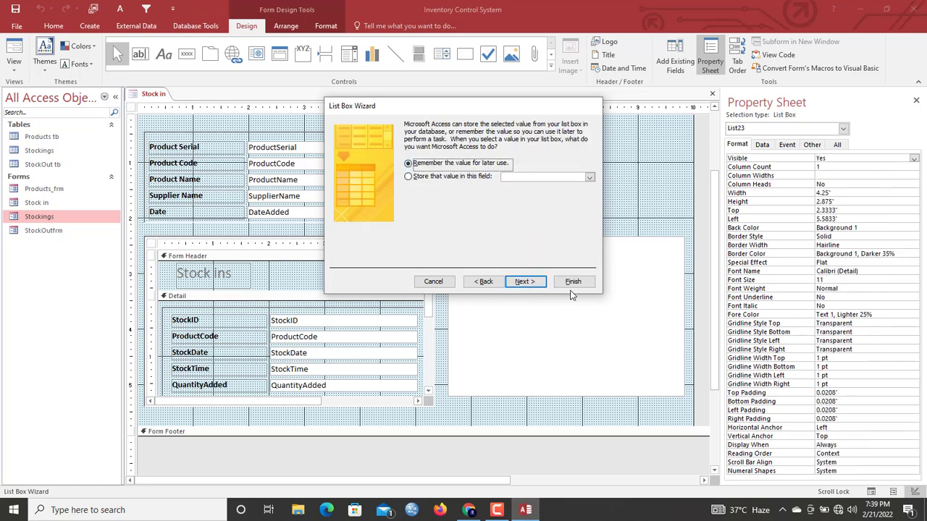
left_click(572, 282)
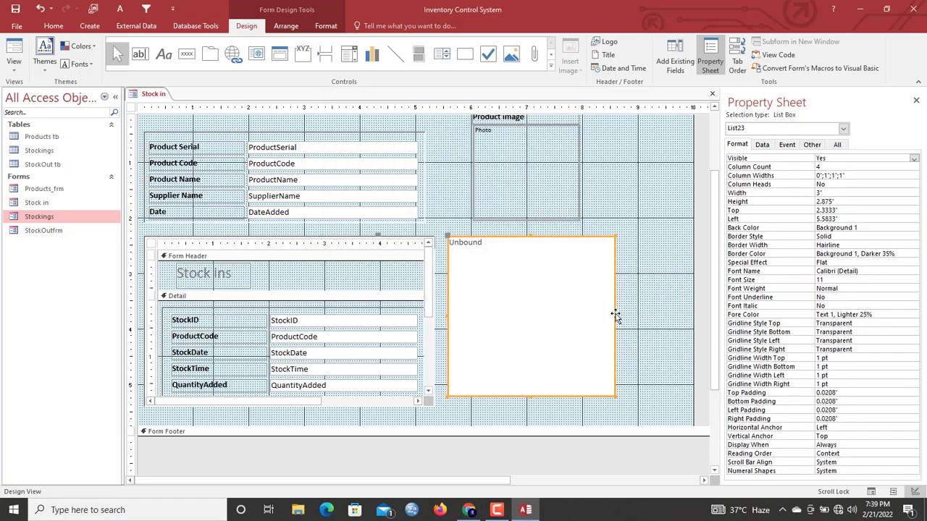
Resize the list box to about 4.375" wide and 3" high, extending its left edge to about 5.46".
left_click_drag(614, 315, 685, 335)
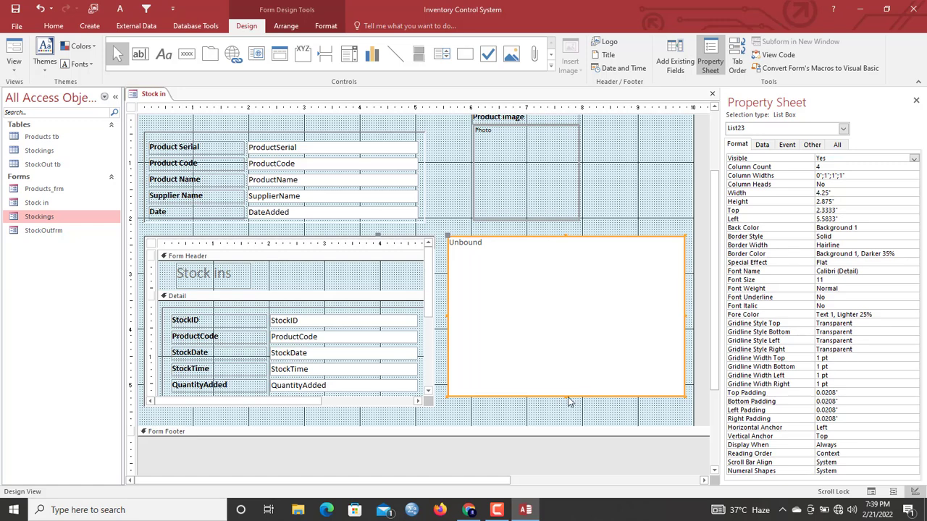
left_click_drag(566, 397, 567, 403)
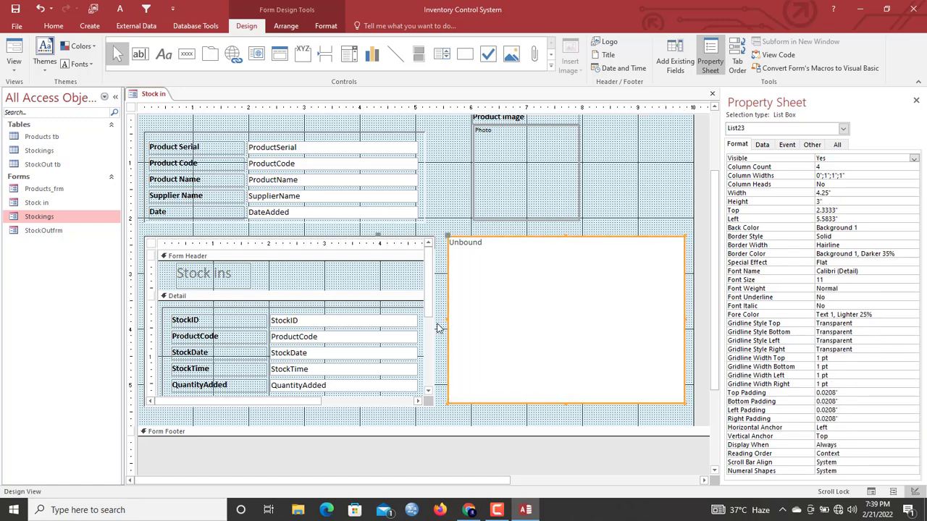
left_click_drag(446, 320, 440, 323)
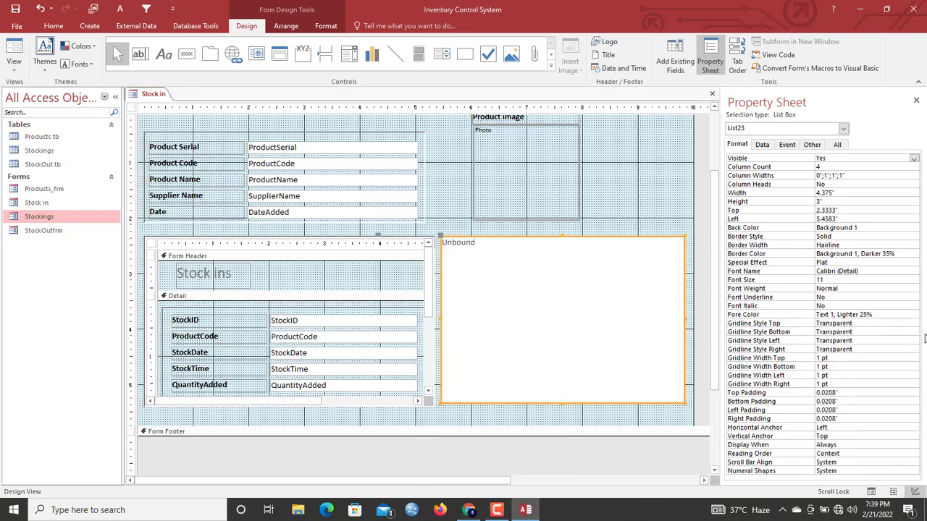
Set the list box's horizontal and vertical anchors to Both, and the Stockings subform's vertical anchor to Both.
double_click(831, 428)
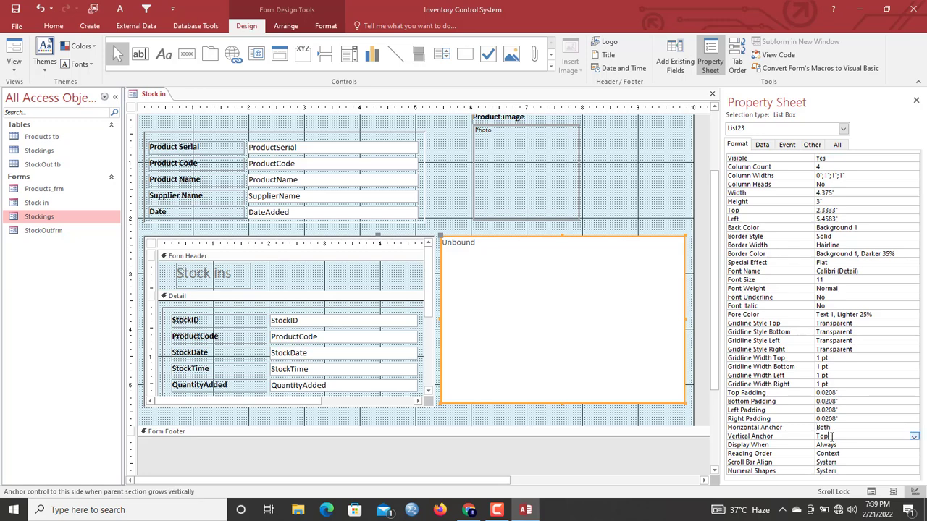
double_click(832, 437)
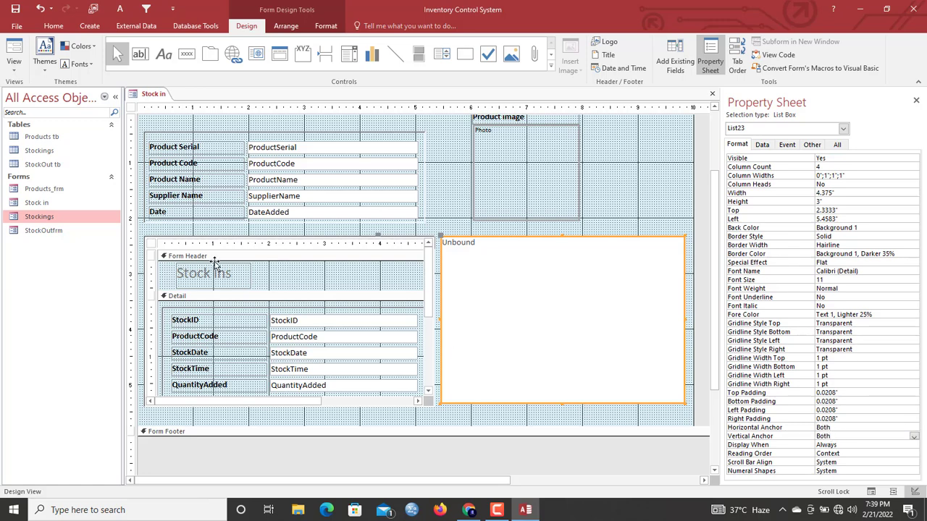
left_click(250, 268)
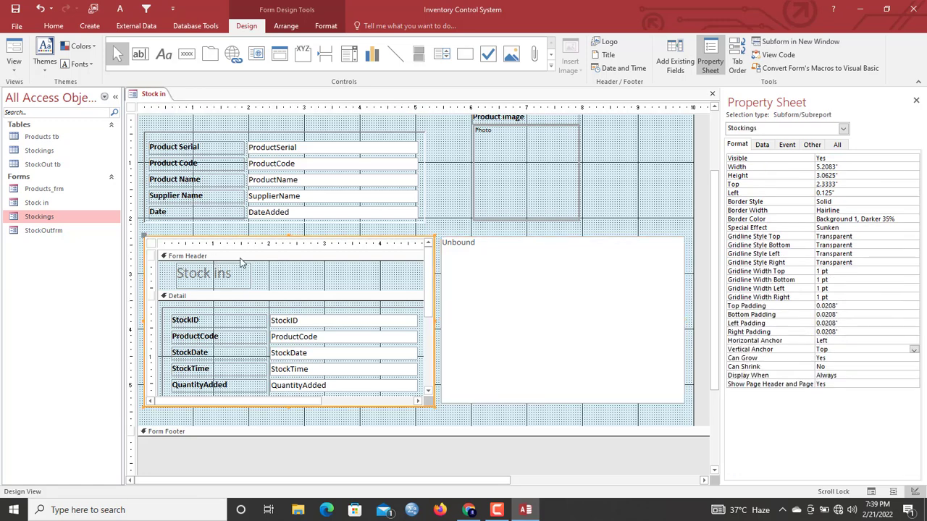
double_click(832, 350)
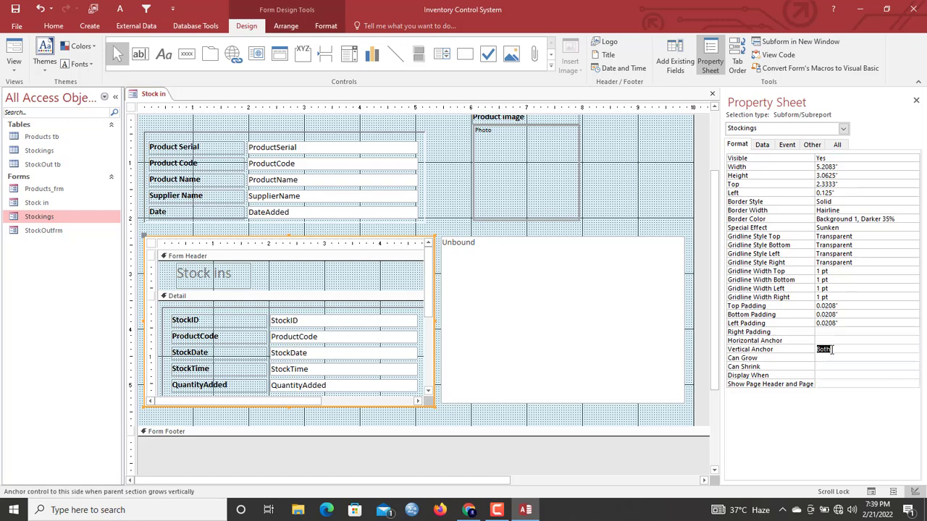
Switch the Stock in form from Design View to Form View.
right_click(145, 95)
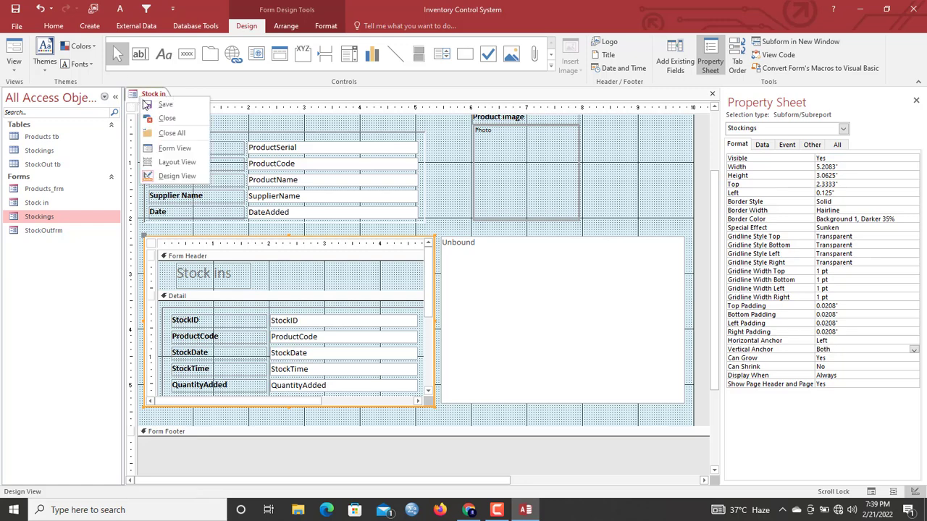
left_click(180, 153)
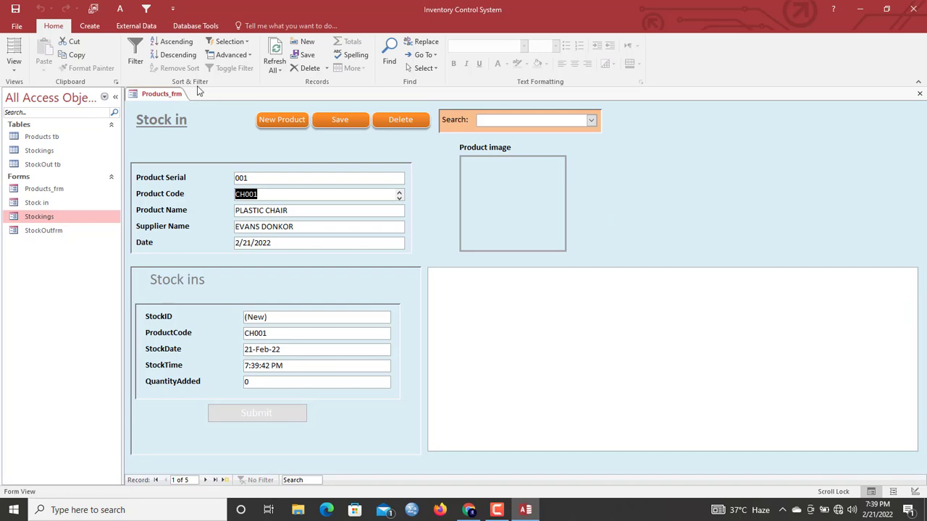
right_click(159, 90)
left_click(166, 97)
right_click(165, 98)
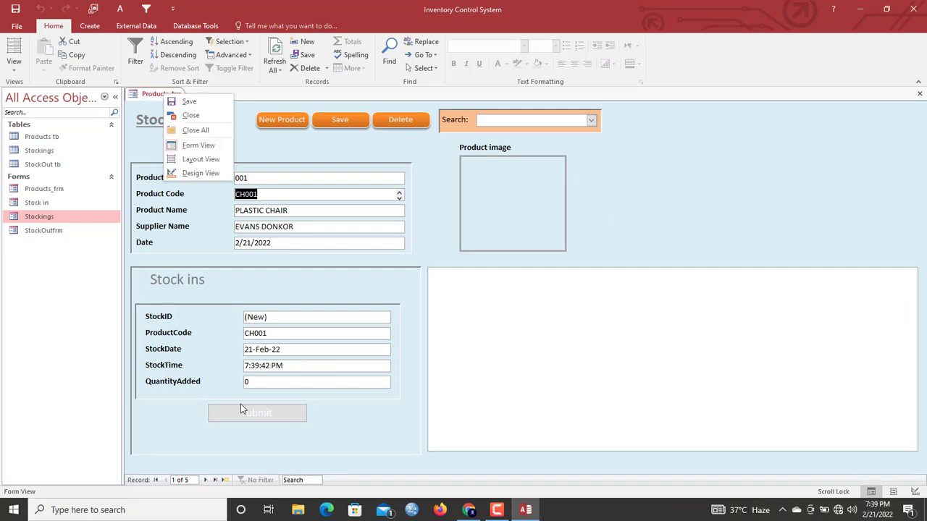
left_click(194, 279)
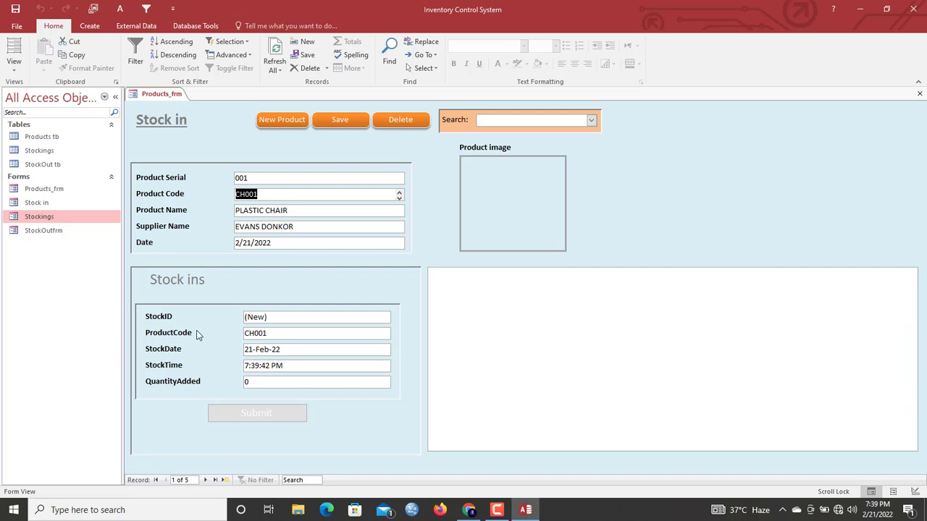
Enter a QuantityAdded of 100 for product CH001 in the Stock ins subform and submit the entry.
left_click(272, 384)
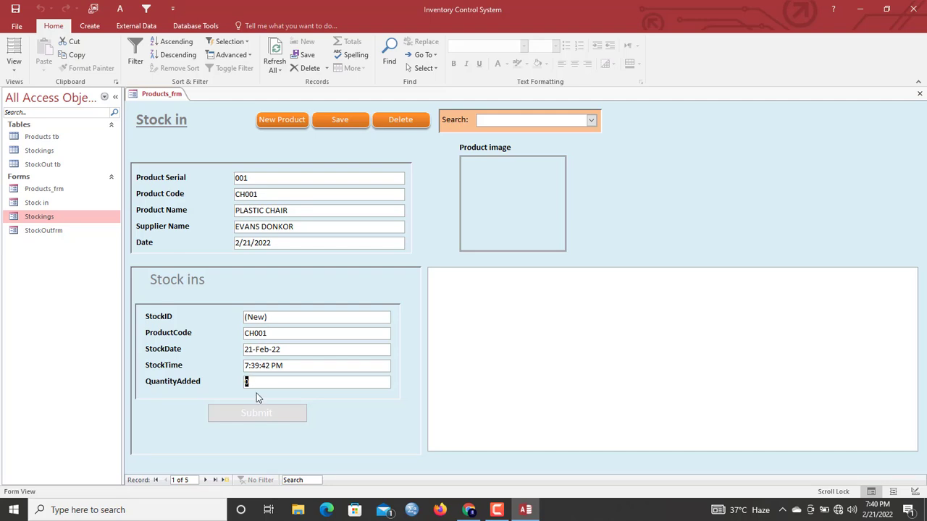
type("100")
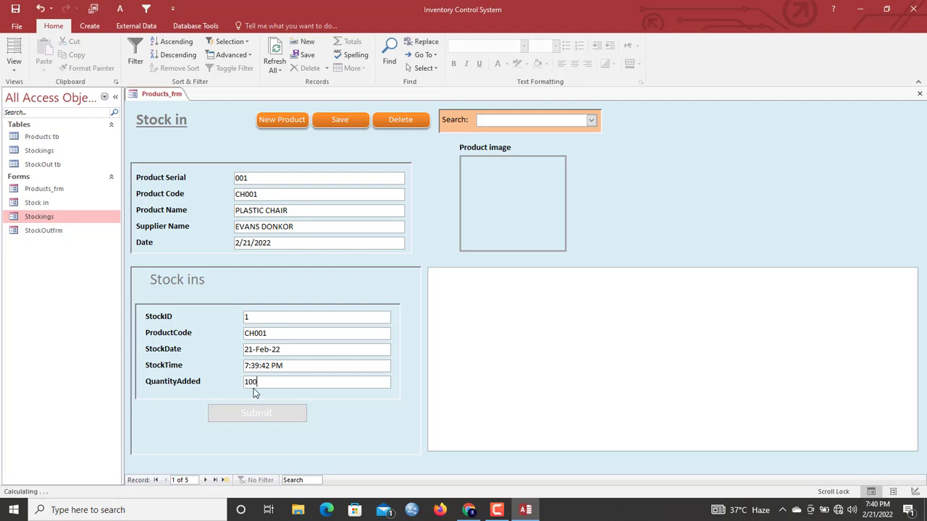
left_click(261, 415)
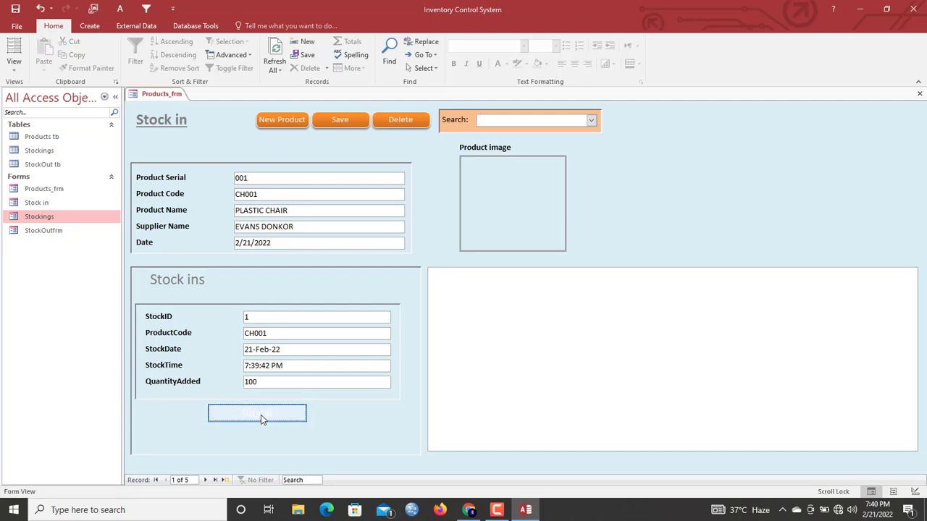
Save the plastic chair record in the Stock in form and refresh all of the form's data.
left_click(340, 123)
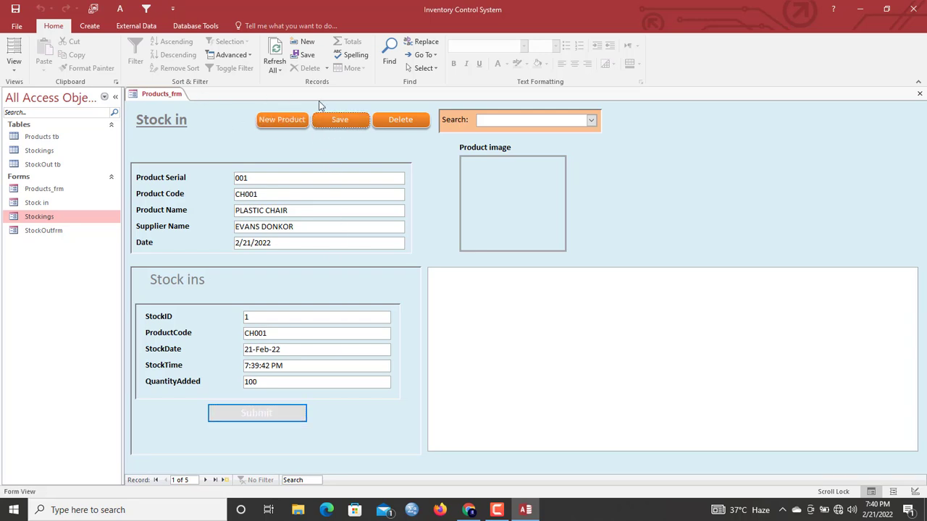
left_click(275, 51)
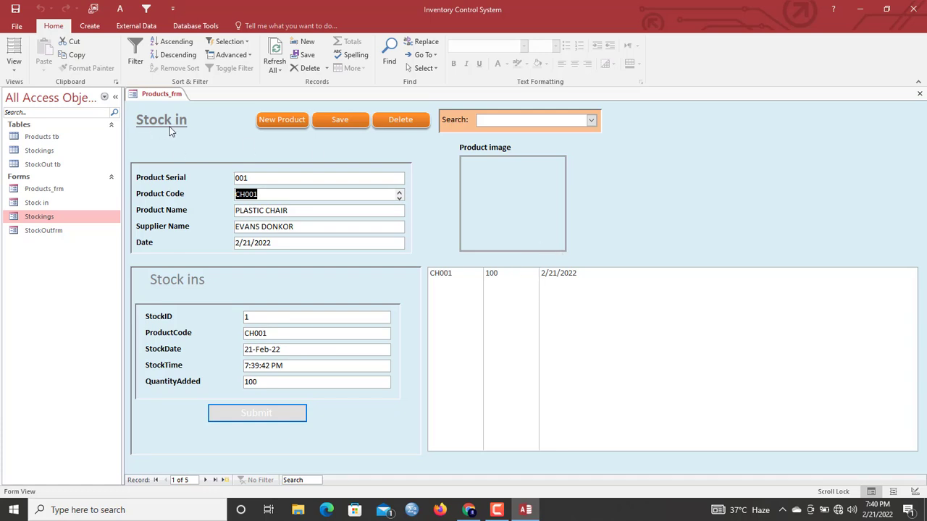
In the Stock in form's design, add a Refresh menu command to the end of the Save button's On Click macro.
right_click(157, 95)
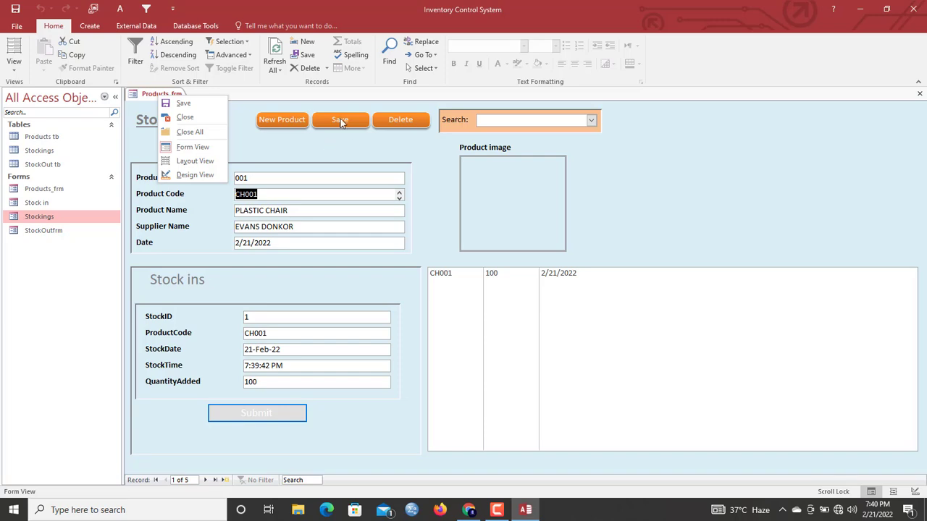
left_click(212, 175)
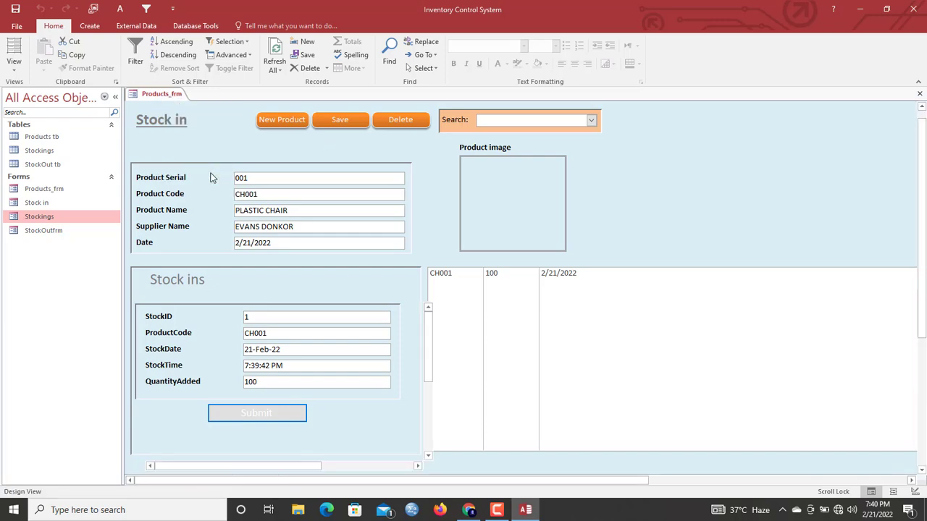
left_click(357, 147)
right_click(357, 147)
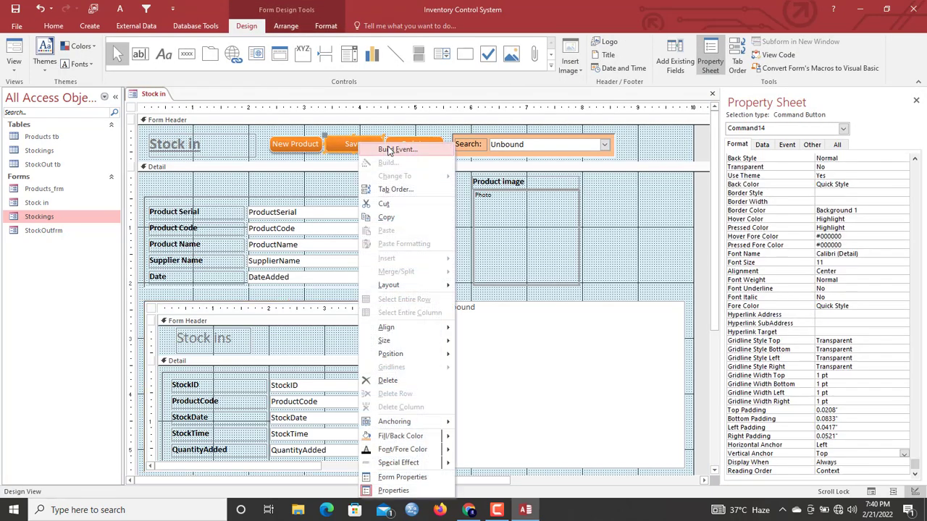
left_click(393, 148)
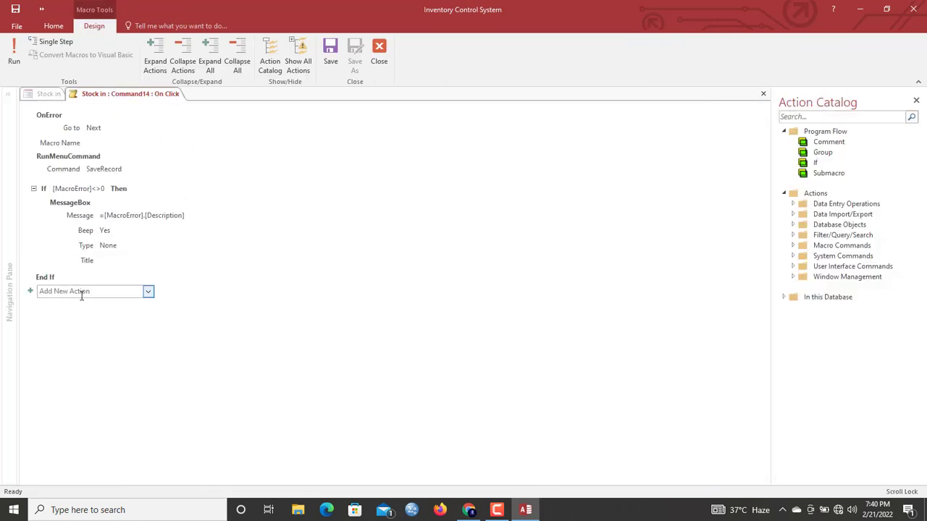
left_click(74, 290)
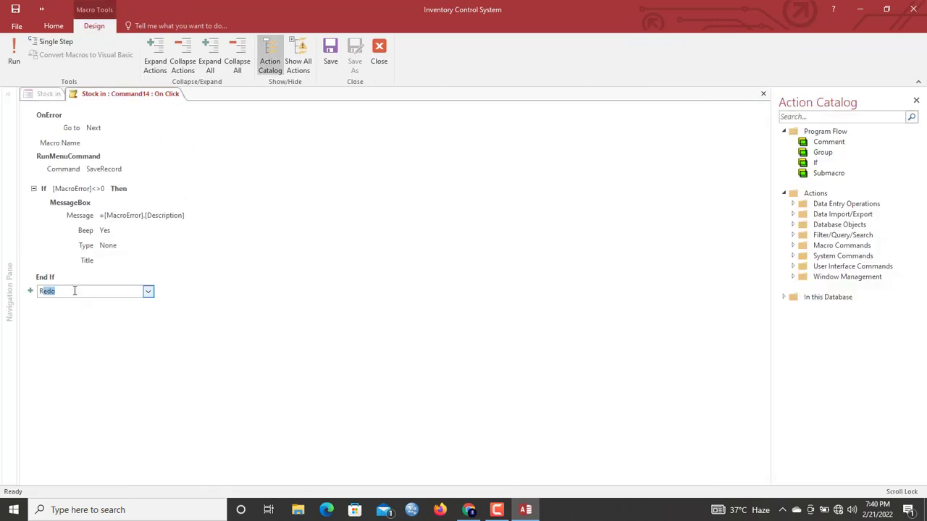
type("Refresh")
key("Return")
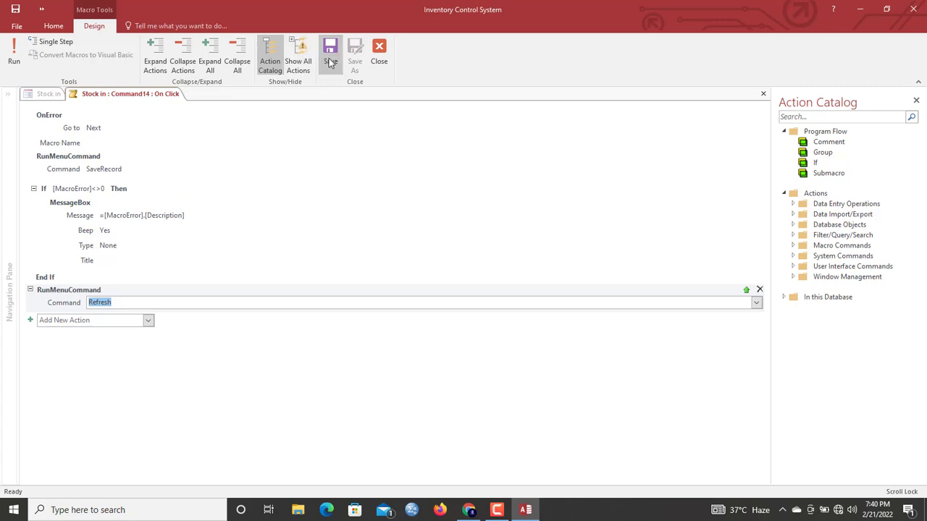
left_click(379, 54)
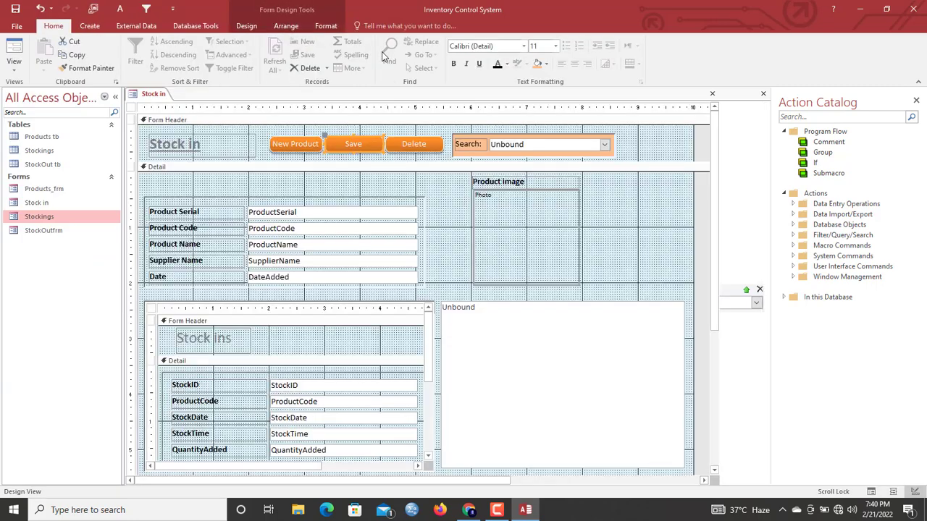
Add a command button beside the Stock ins title in the subform header that adds a new record, using the Go To New picture.
right_click(162, 96)
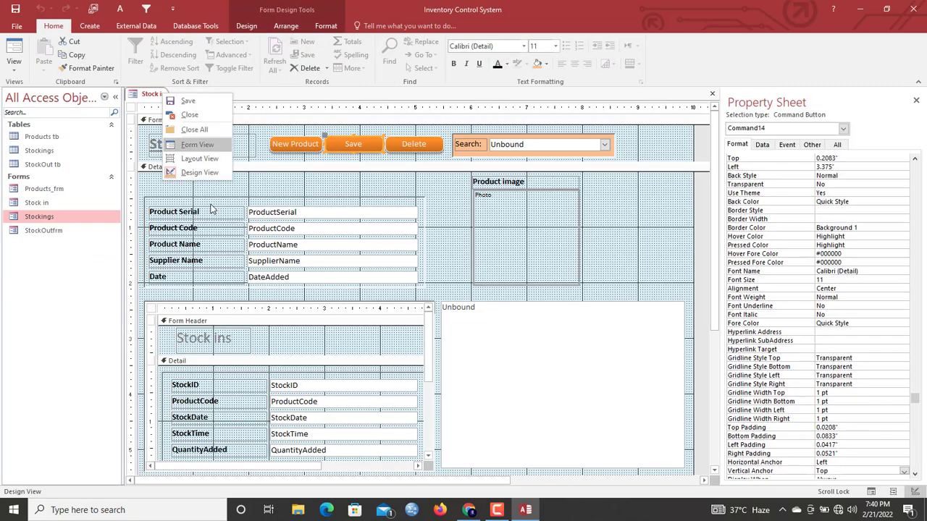
left_click(265, 338)
left_click(265, 338)
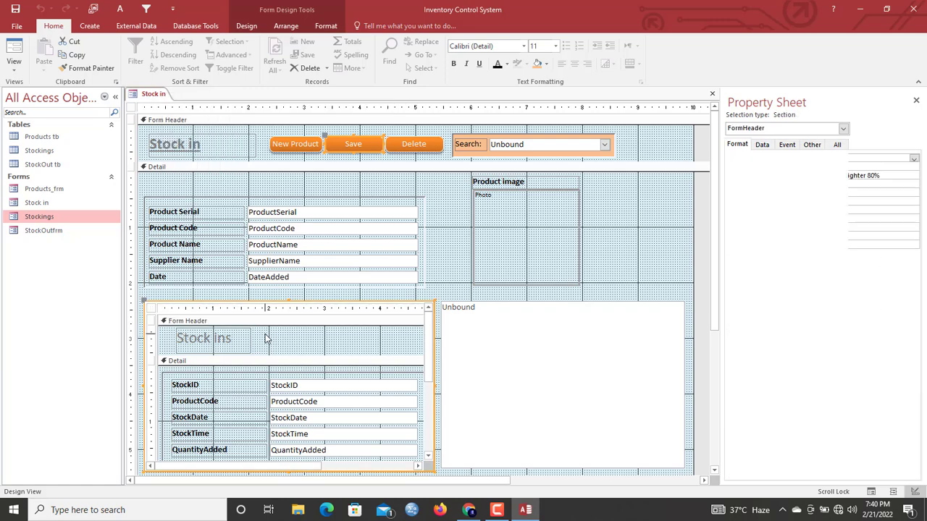
left_click(246, 26)
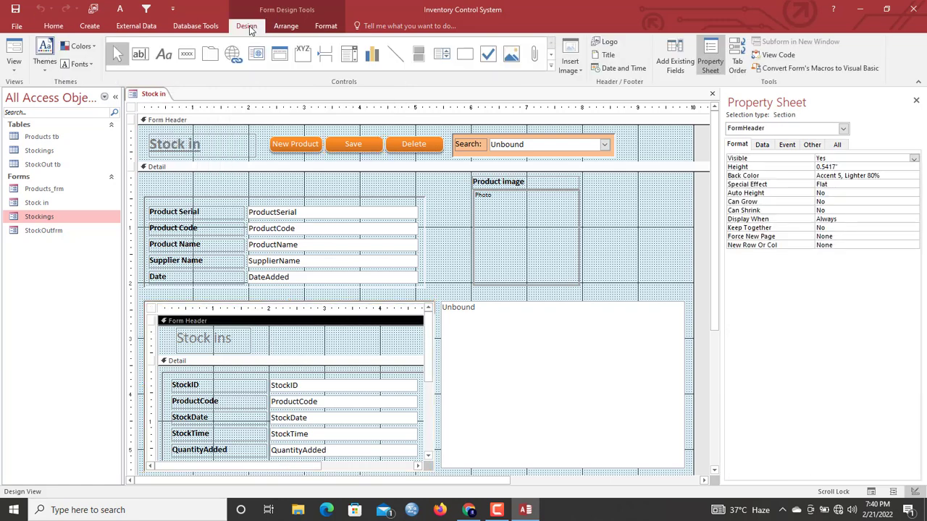
left_click(185, 57)
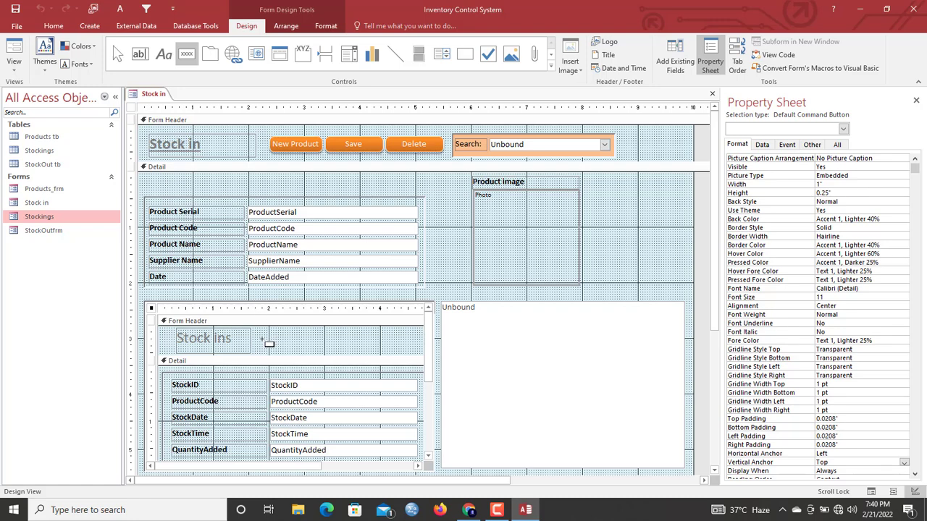
left_click_drag(258, 332, 299, 354)
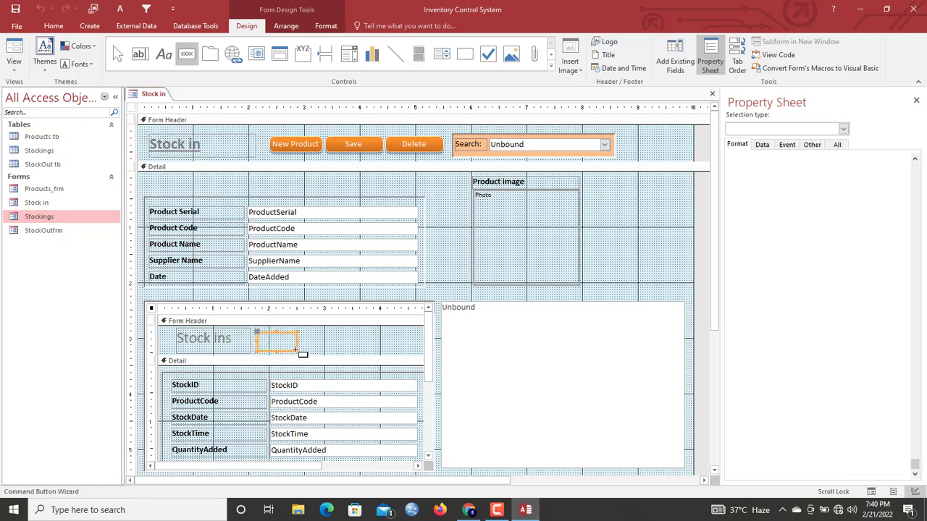
left_click(457, 195)
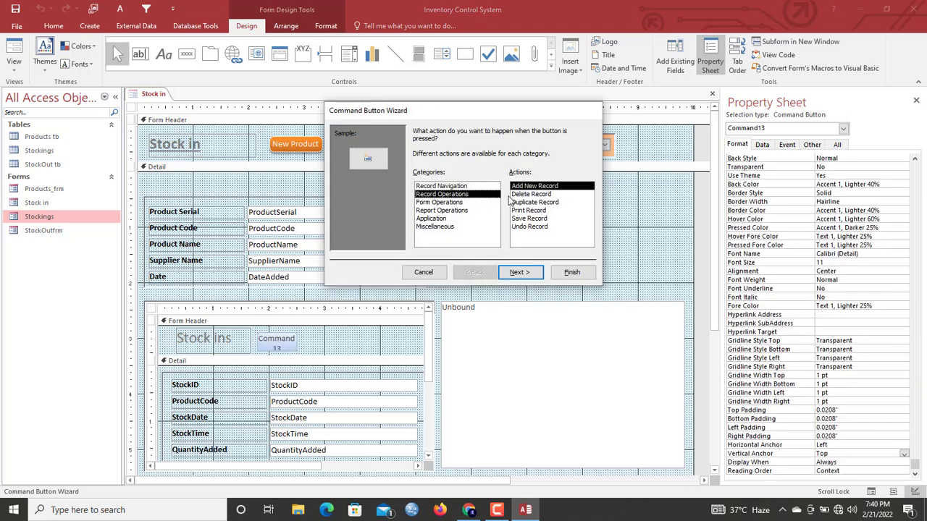
left_click(536, 270)
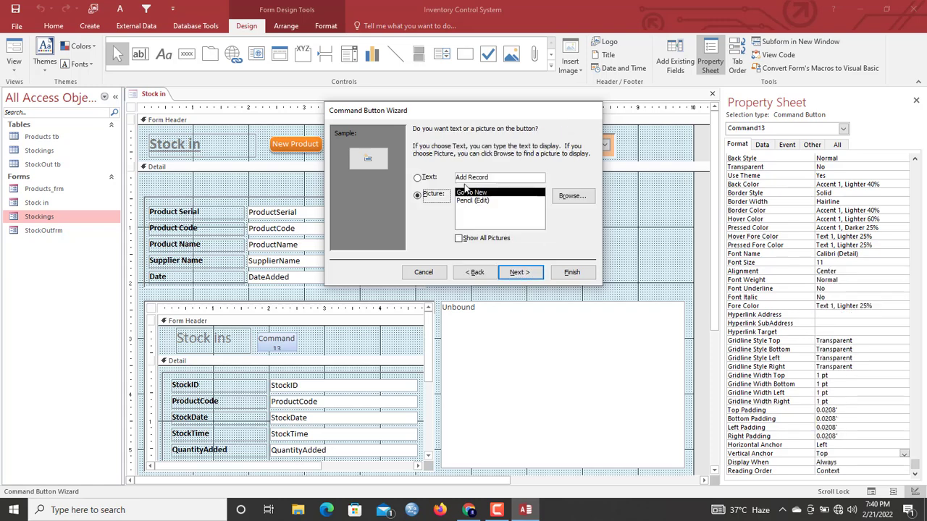
left_click(572, 273)
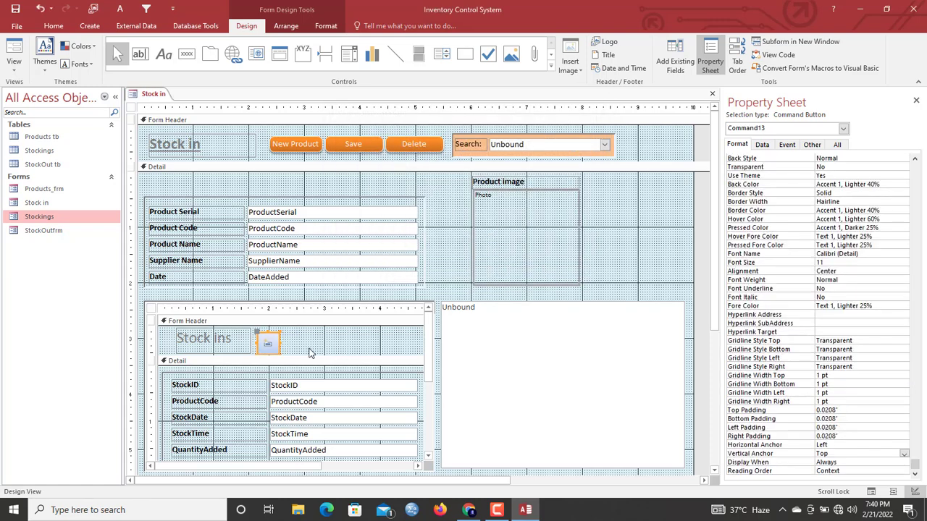
left_click(276, 352)
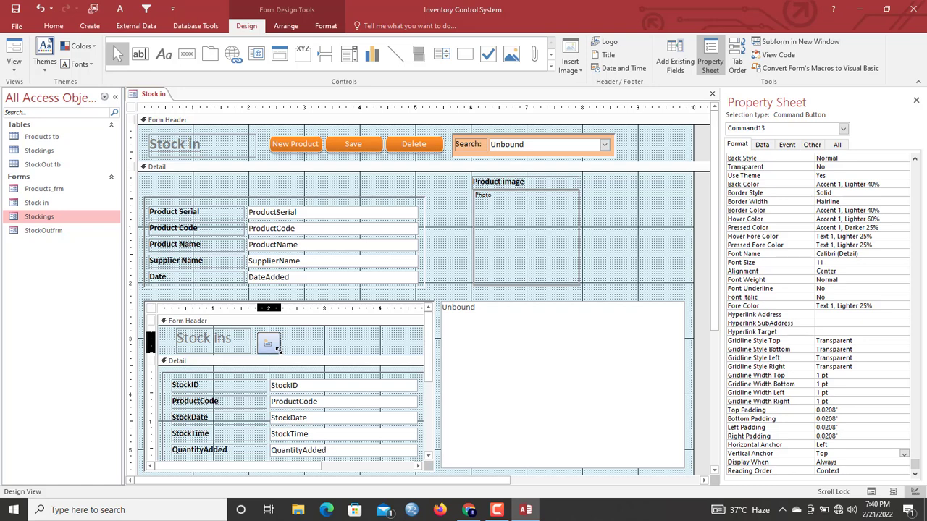
Add a second command button beside the first in the subform header that deletes a record, keeping the default picture.
left_click(286, 337)
left_click(187, 58)
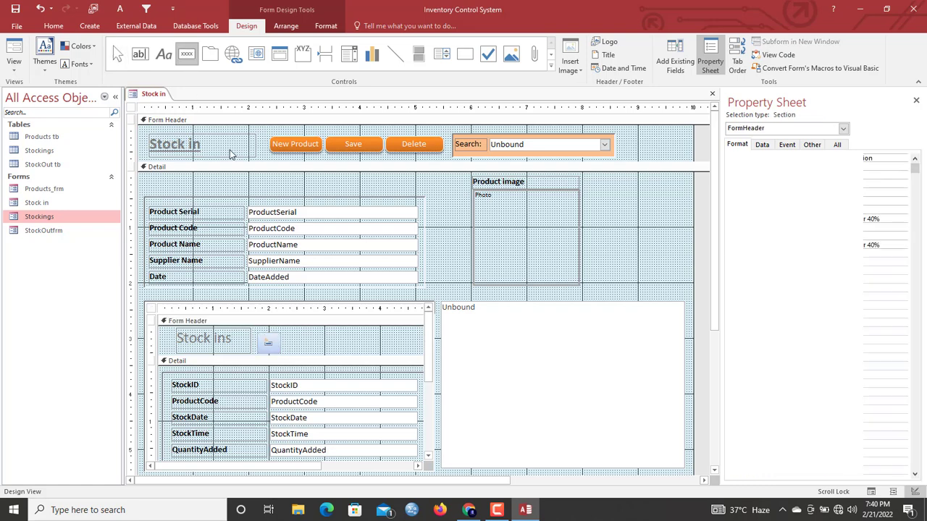
left_click_drag(283, 333, 313, 356)
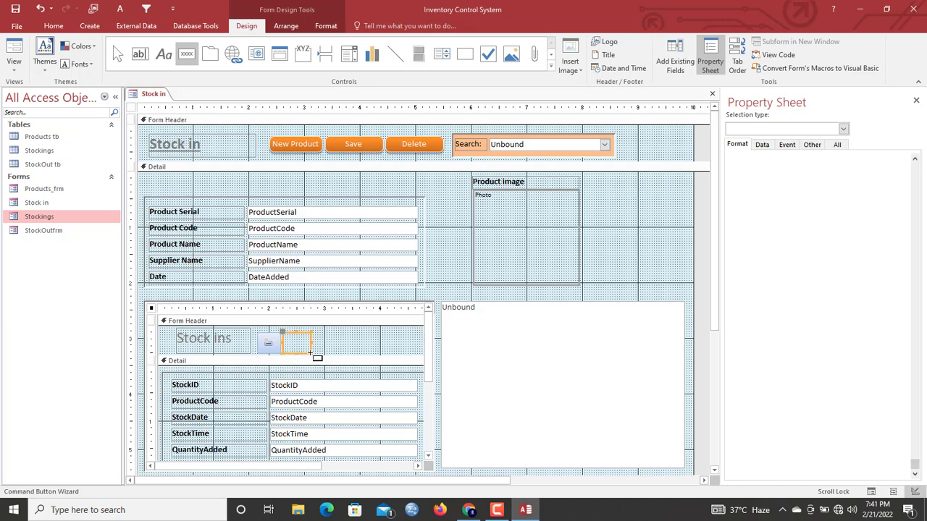
left_click(444, 194)
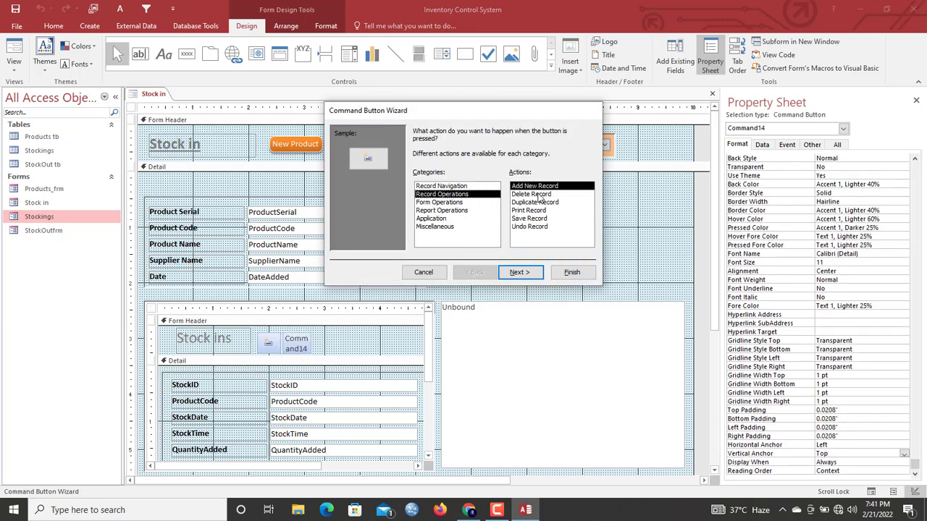
left_click(531, 194)
left_click(537, 272)
left_click(571, 273)
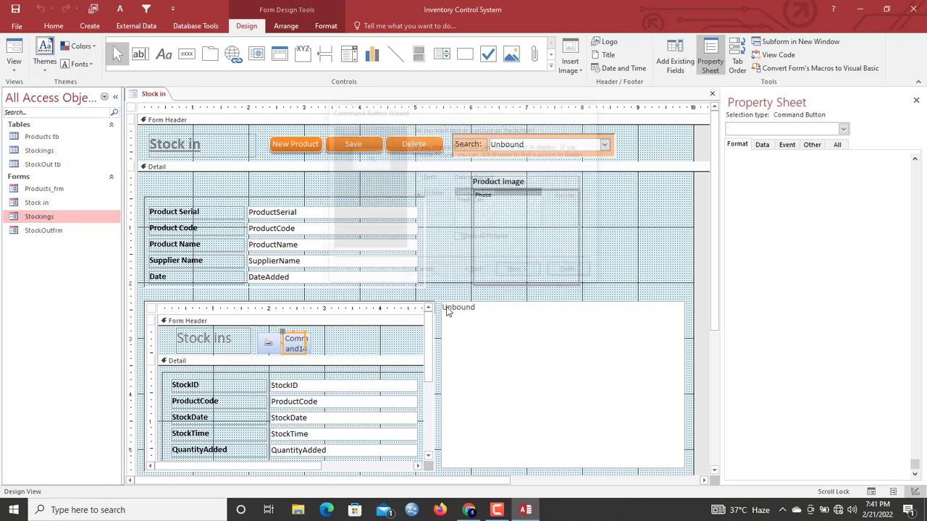
left_click(313, 352)
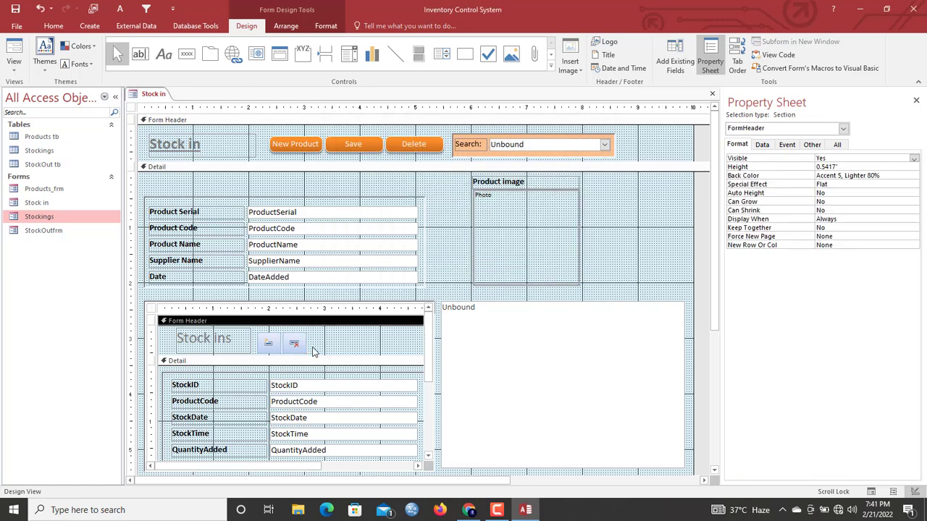
Apply an orange quick style matching the main form's buttons and a white Background 1 outline to both subform header buttons.
left_click_drag(325, 352, 278, 344)
left_click(326, 25)
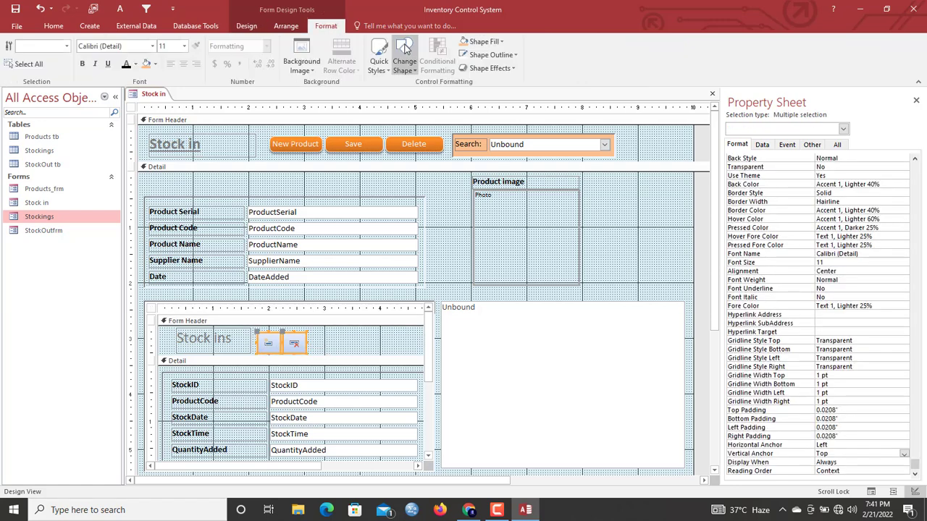
left_click(405, 65)
left_click(406, 65)
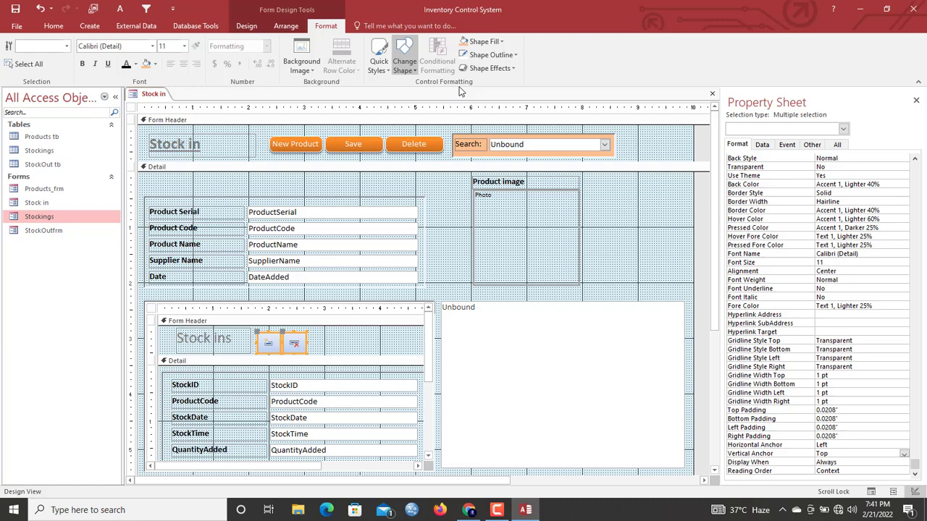
left_click(380, 69)
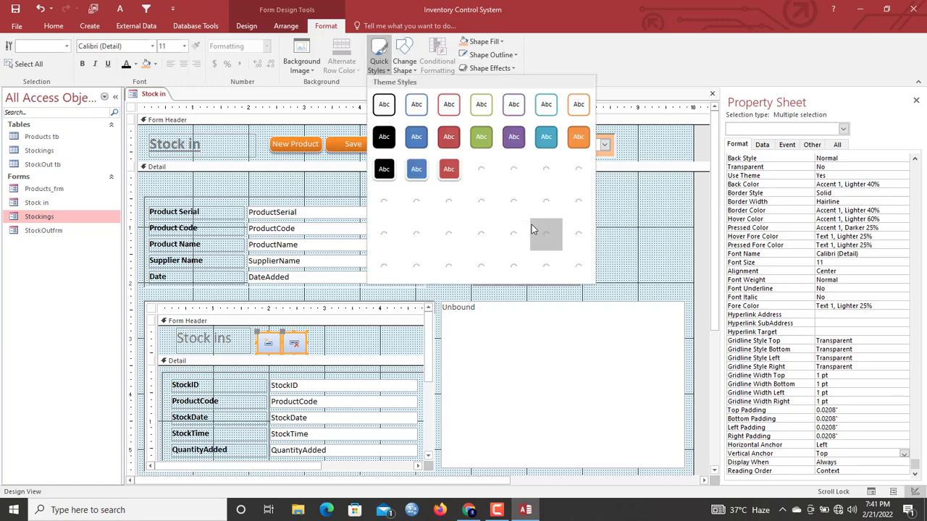
left_click(577, 236)
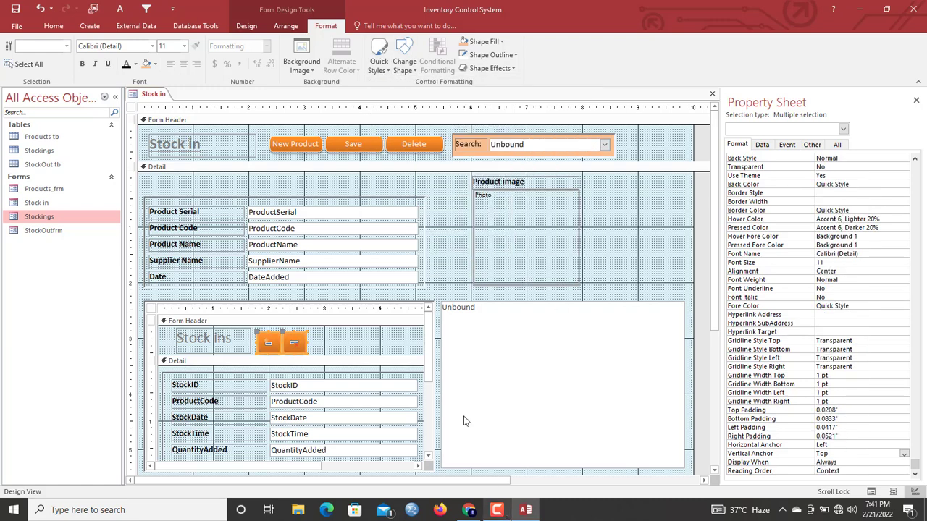
left_click(490, 55)
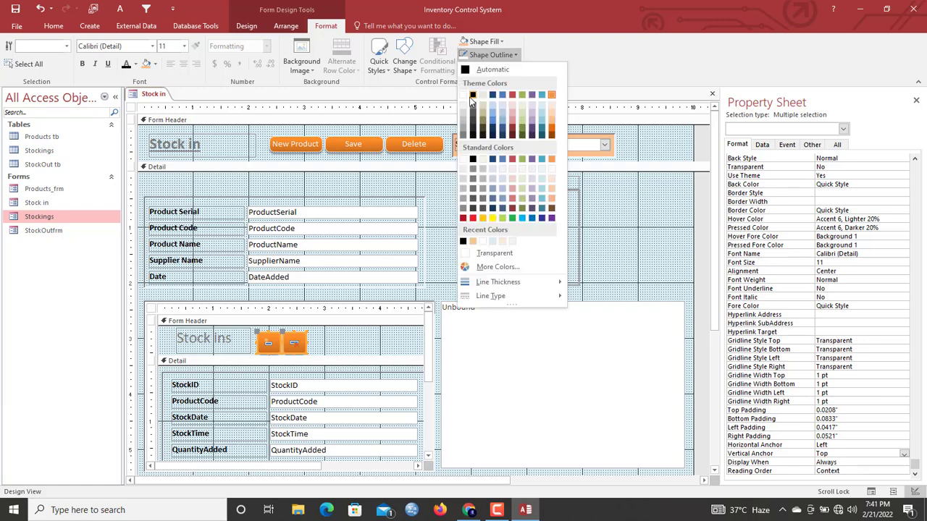
left_click(463, 96)
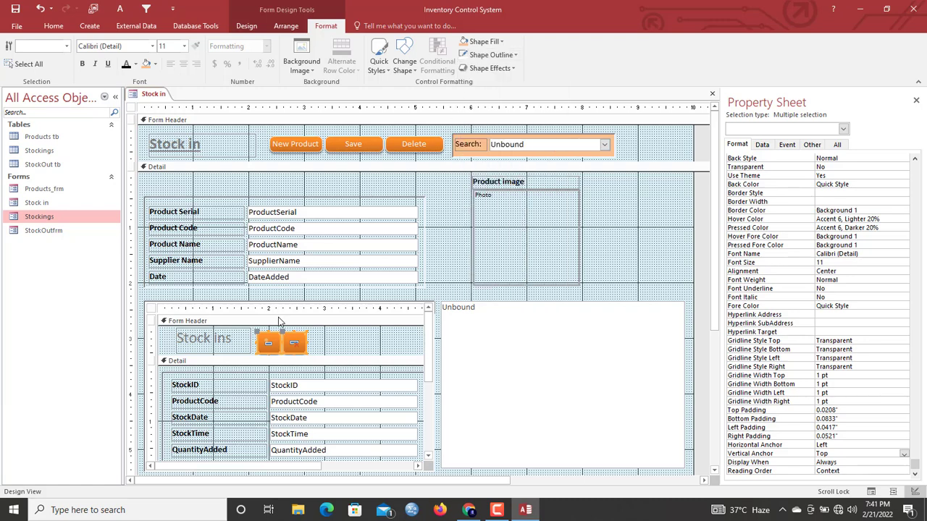
Close all open objects and reopen the Stock in form in Form View.
mouse_move(498, 509)
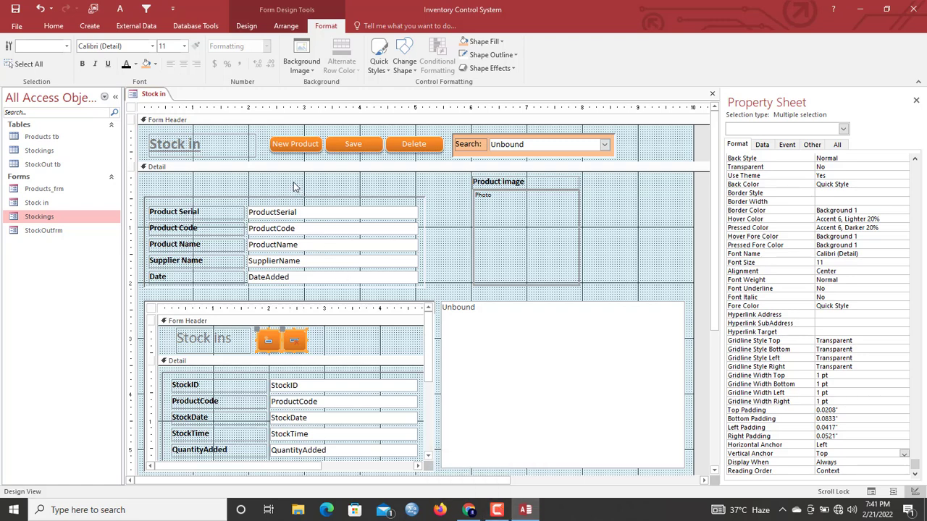
right_click(154, 95)
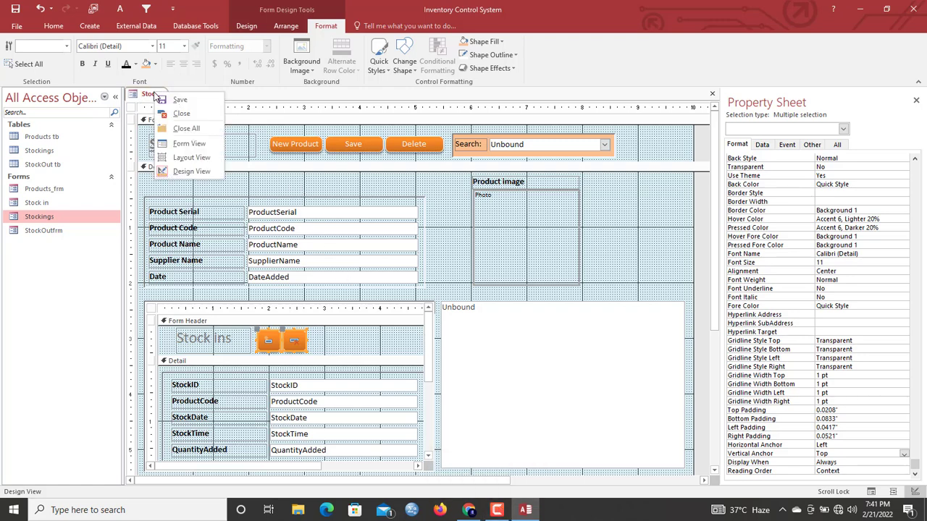
left_click(179, 131)
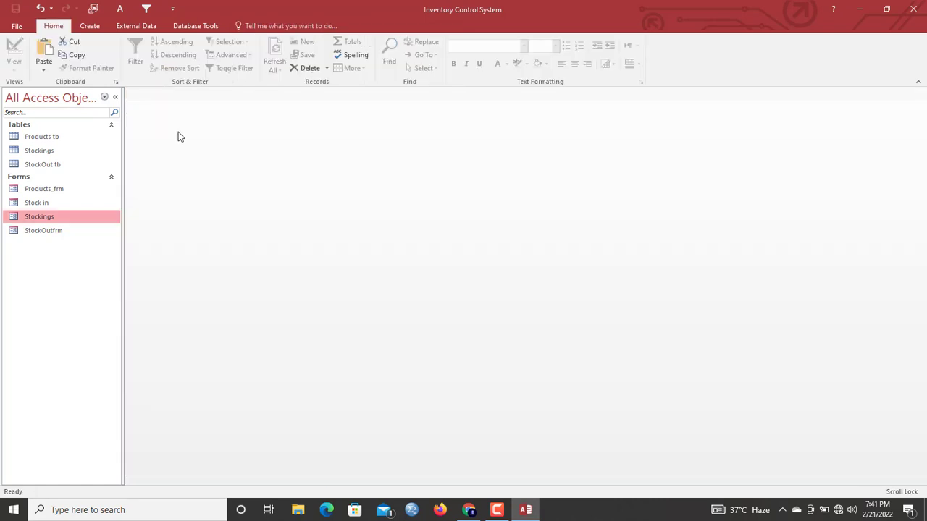
double_click(79, 203)
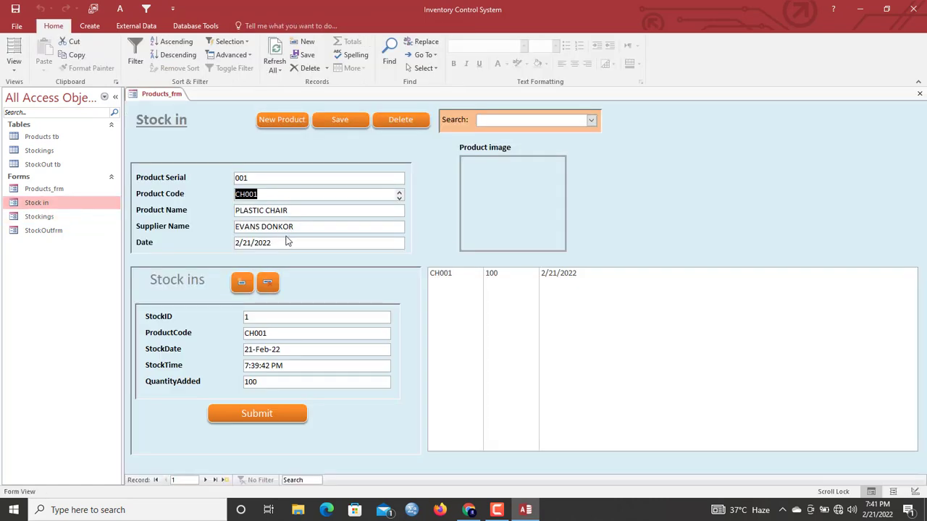
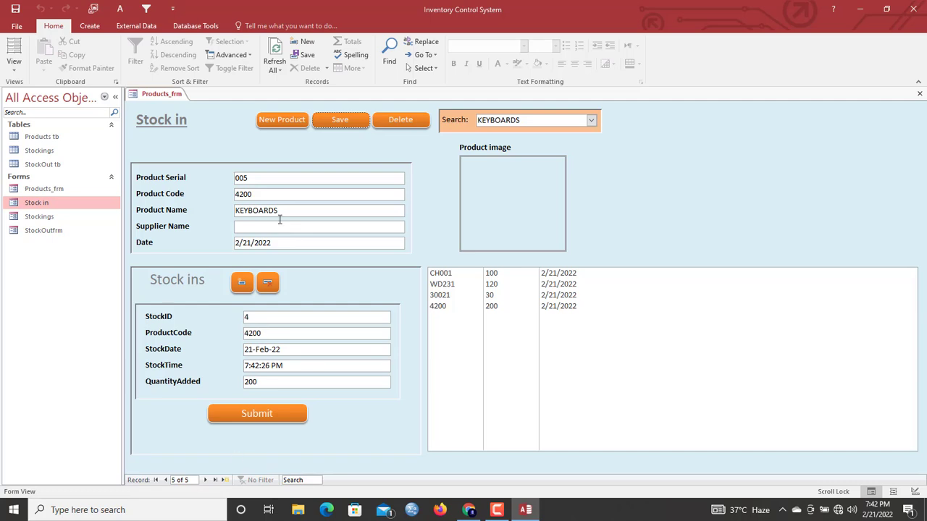
Find the SYSTEM UNITS product and save a stock-in entry for it with a quantity added of 20.
left_click(592, 121)
left_click(506, 165)
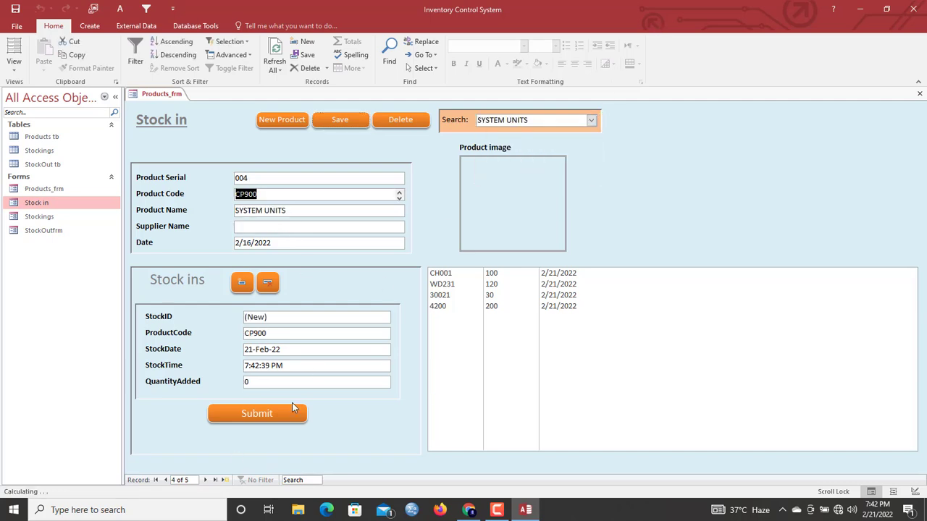
left_click(192, 381)
type("20")
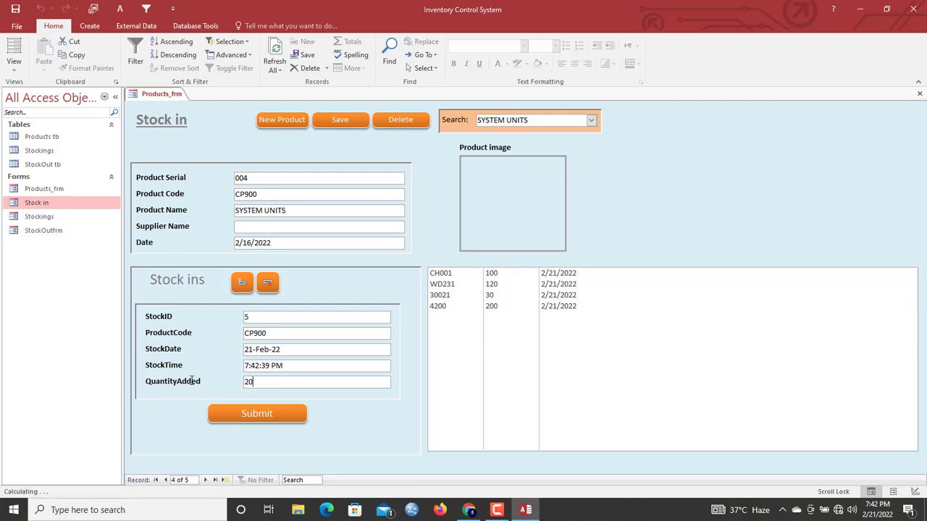
left_click(341, 120)
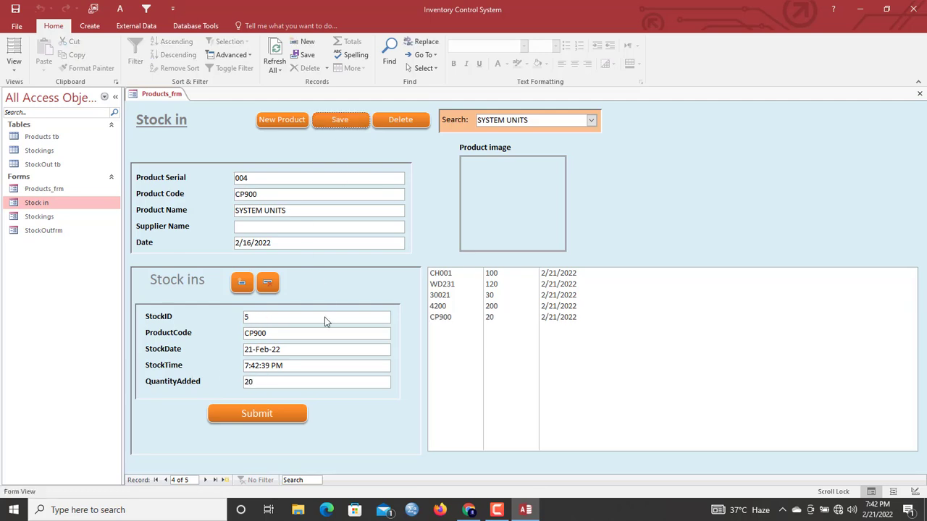
Find the PLASTIC CHAIR product, add a new stock-in record with a quantity of 90, and save it.
left_click(591, 123)
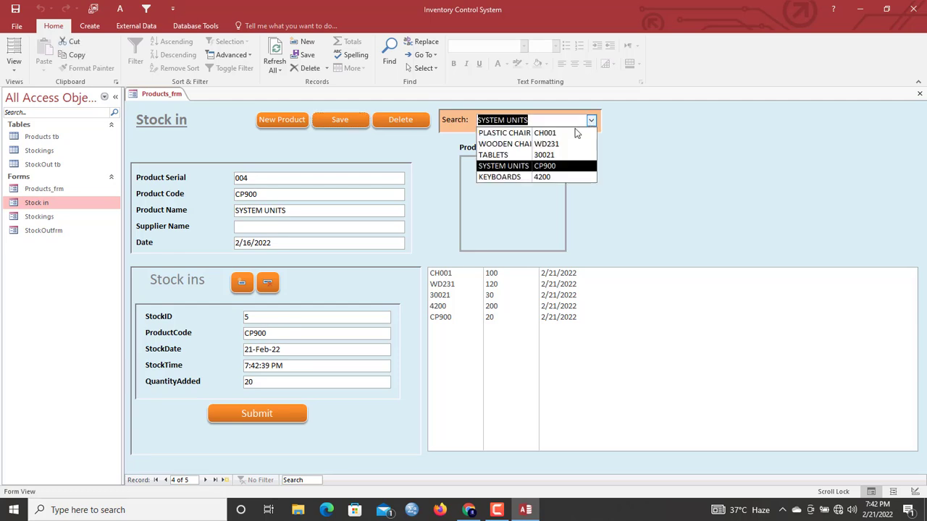
left_click(555, 134)
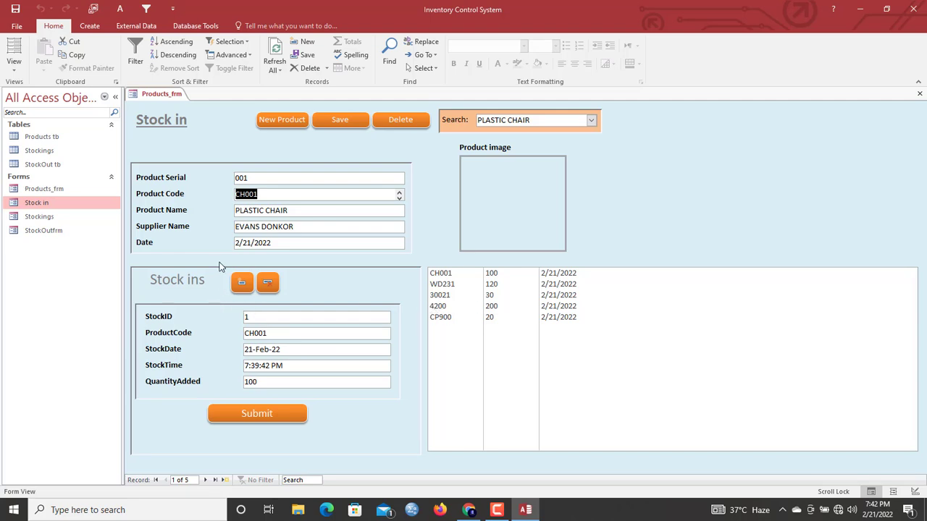
left_click(264, 283)
left_click(154, 383)
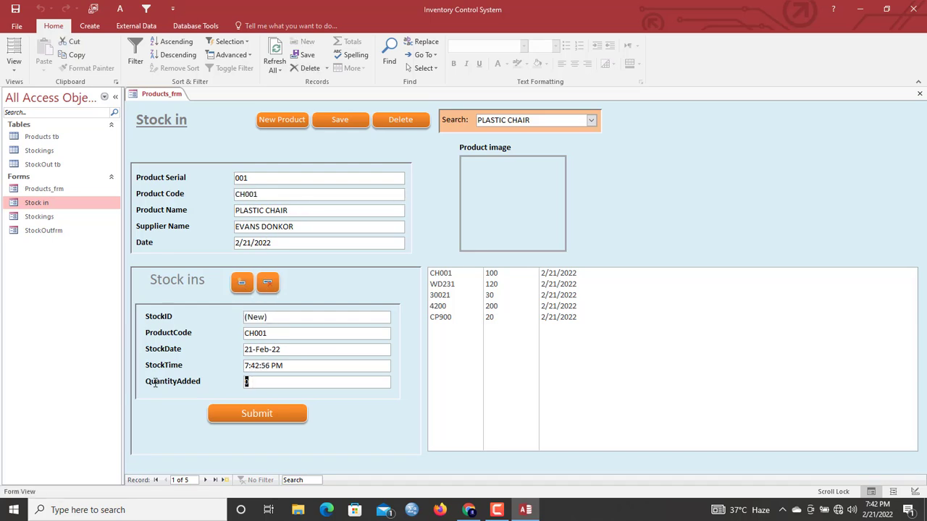
type("90")
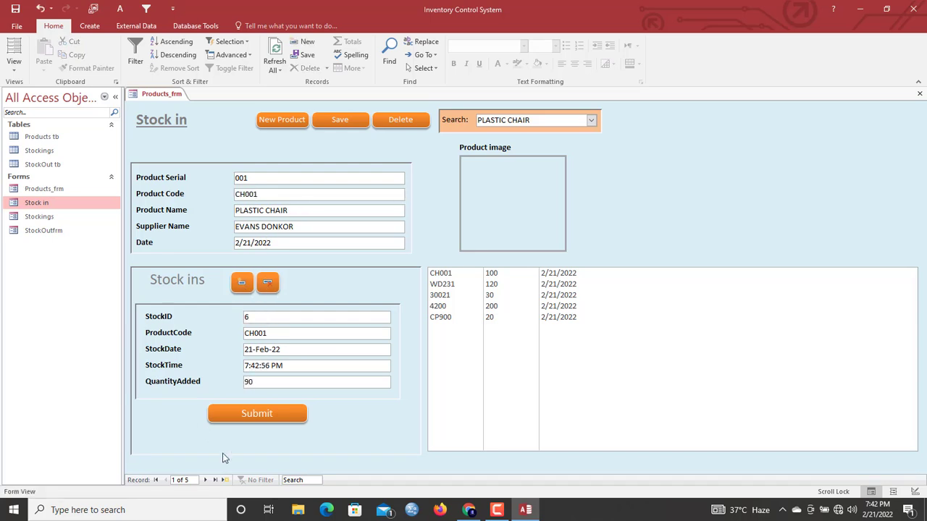
left_click(259, 414)
left_click(342, 124)
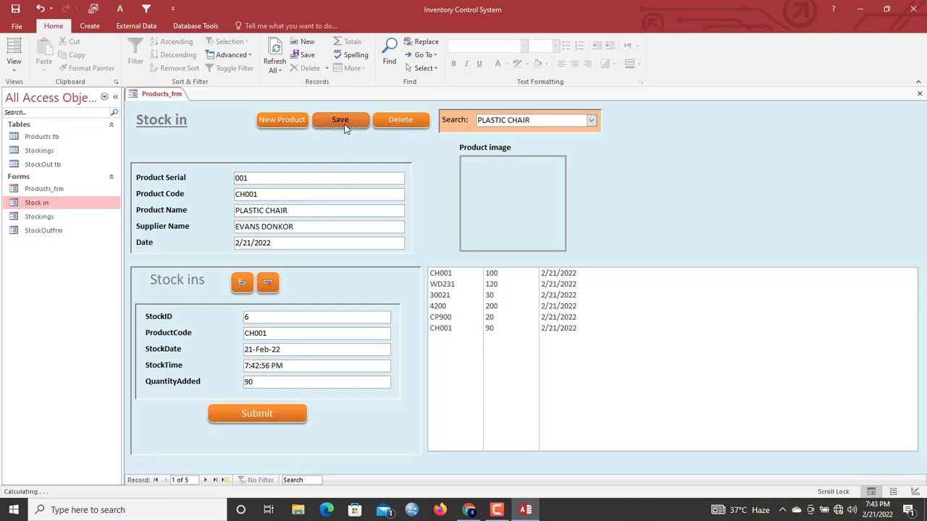
Find the WOODEN CHAIR product, add a new stock-in record with a quantity of 50, and save it.
left_click(592, 120)
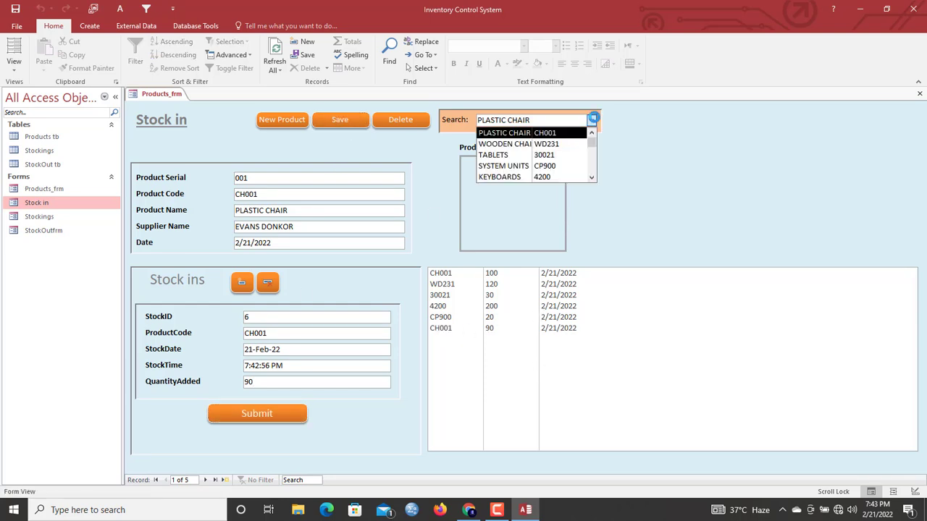
left_click(520, 140)
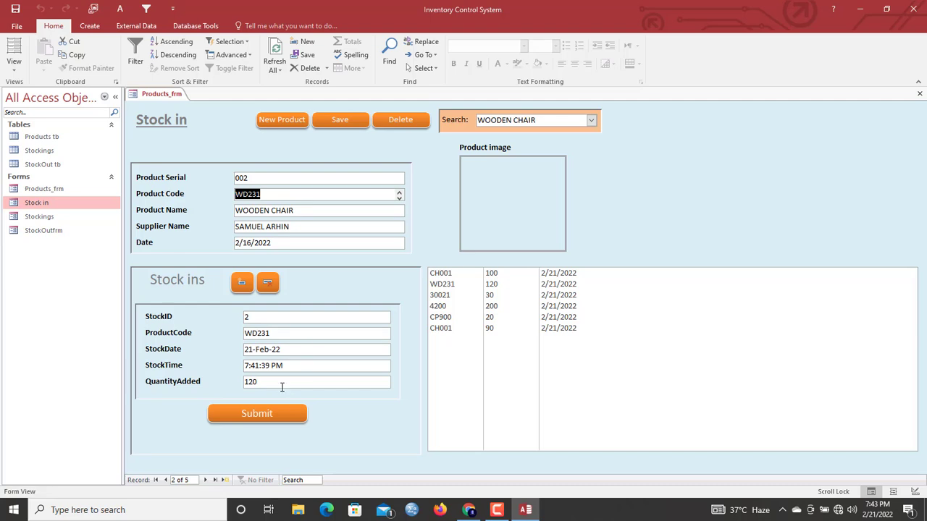
left_click(242, 282)
left_click(247, 382)
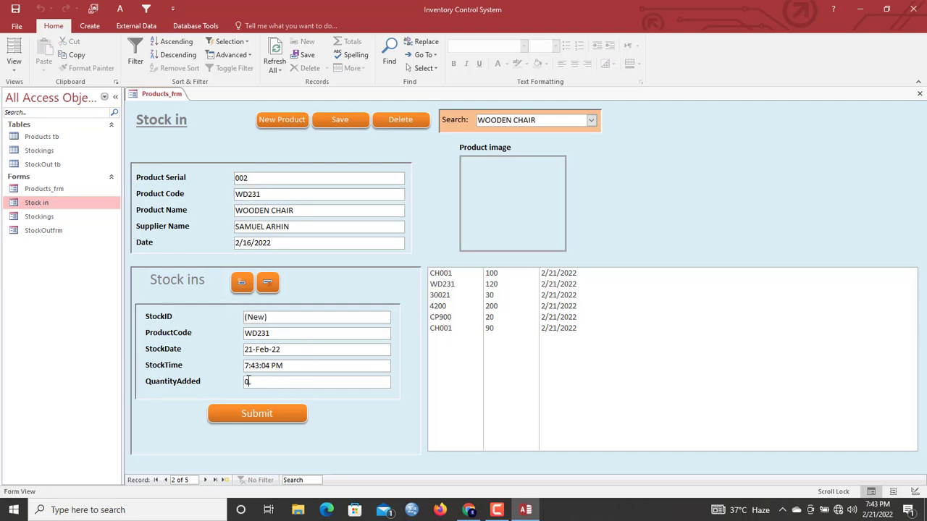
type("50")
left_click(352, 124)
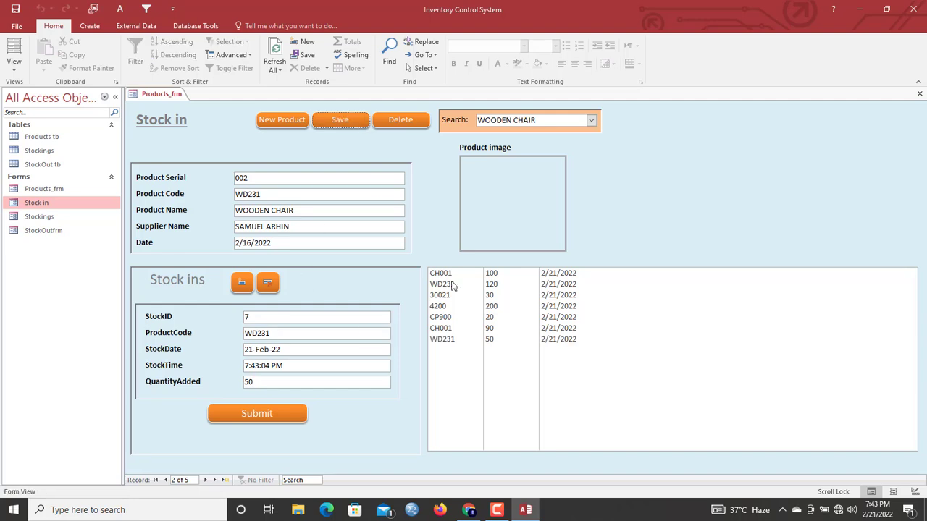
Add another stock-in record for the WOODEN CHAIR product with a quantity of 5 and save it.
left_click(243, 285)
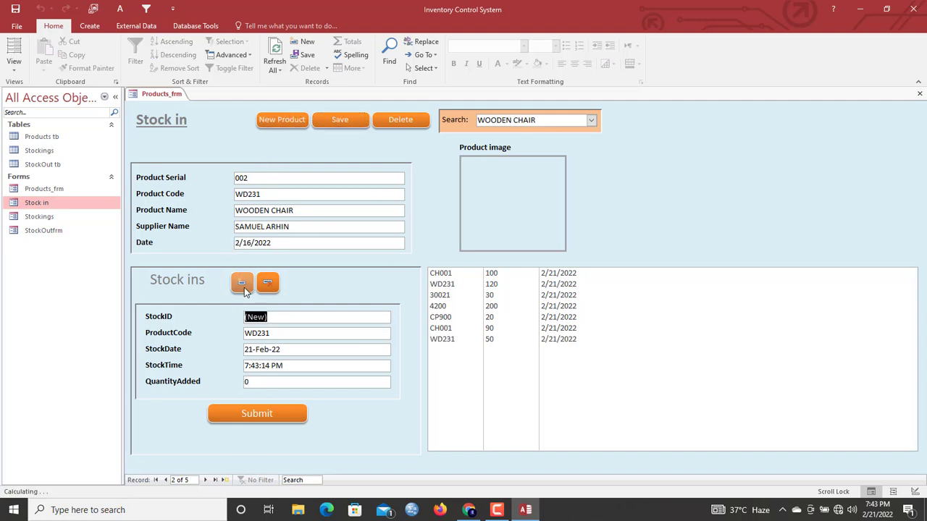
double_click(267, 384)
type("5")
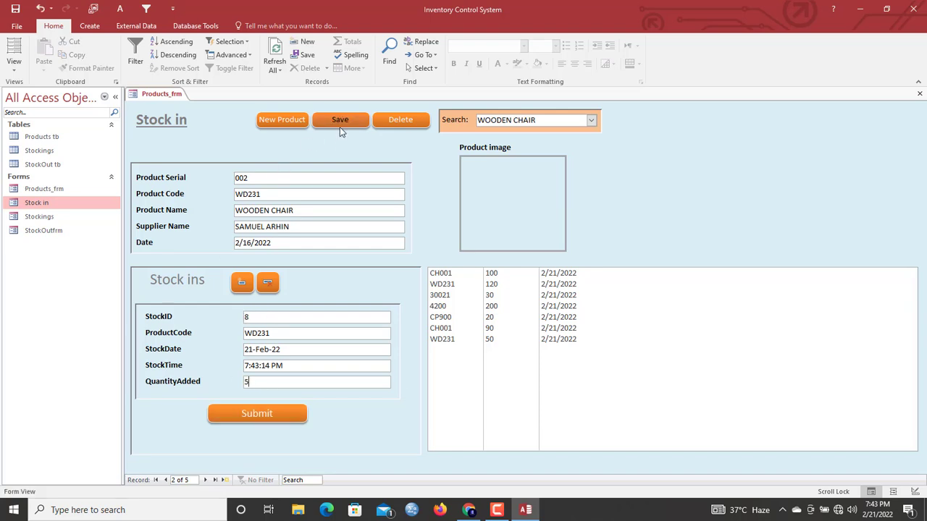
left_click(340, 124)
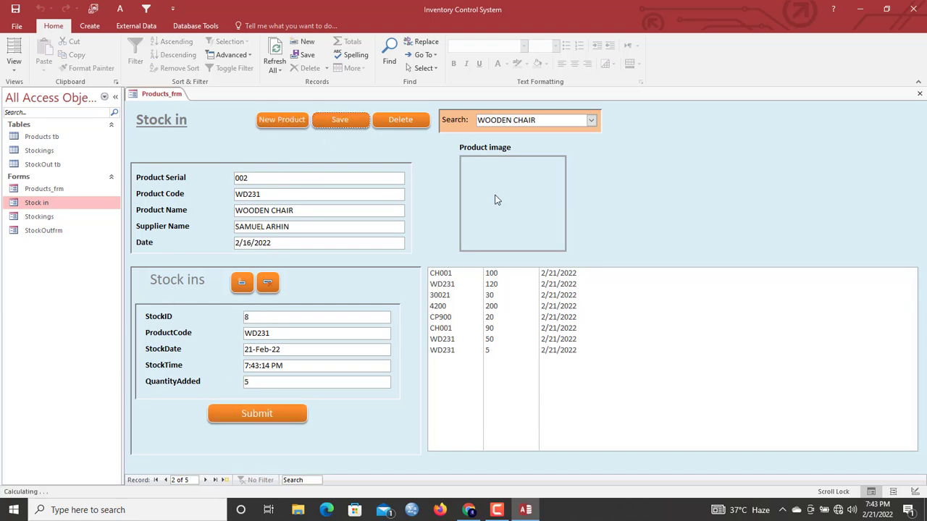
Refresh all records in the Stock in form and close all open objects.
left_click(275, 55)
right_click(162, 99)
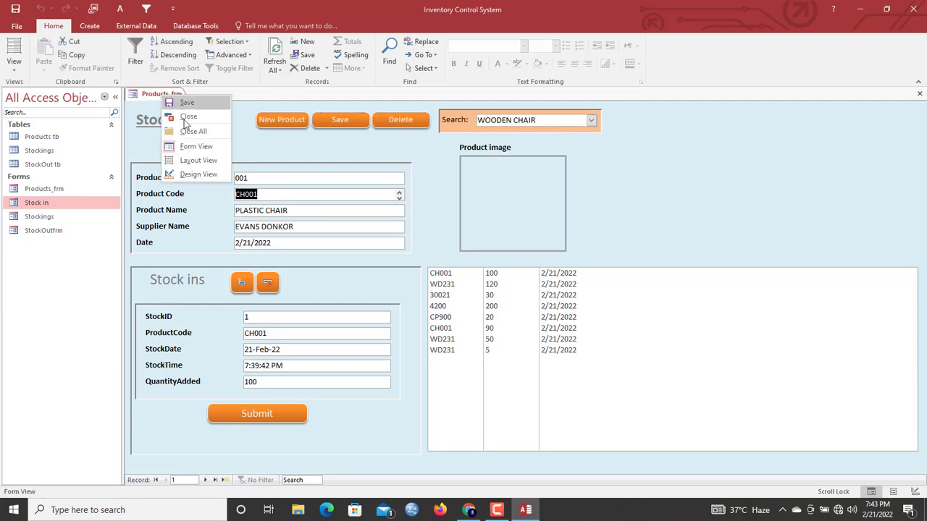
left_click(172, 98)
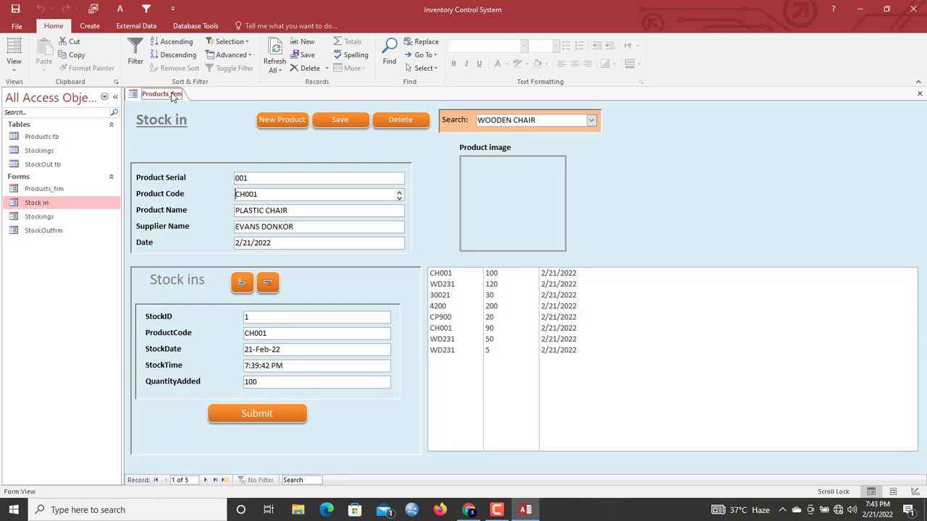
right_click(171, 98)
left_click(205, 131)
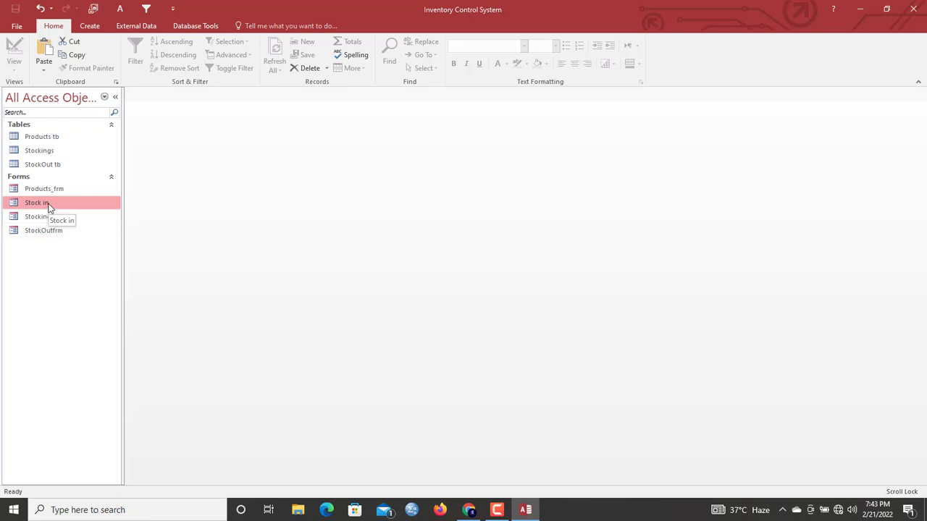
Duplicate the Stock in form under the name Stock_out.
key("ctrl+c")
key("ctrl+v")
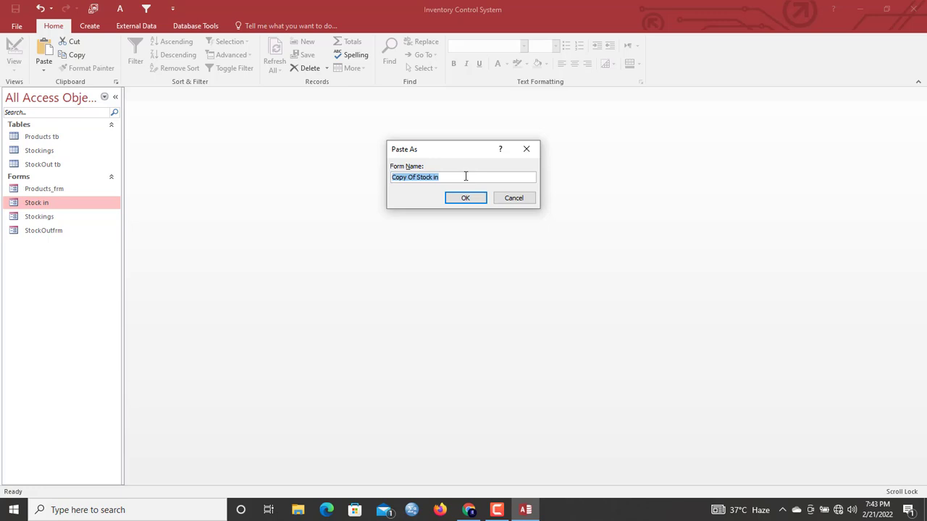
type("Stock_out")
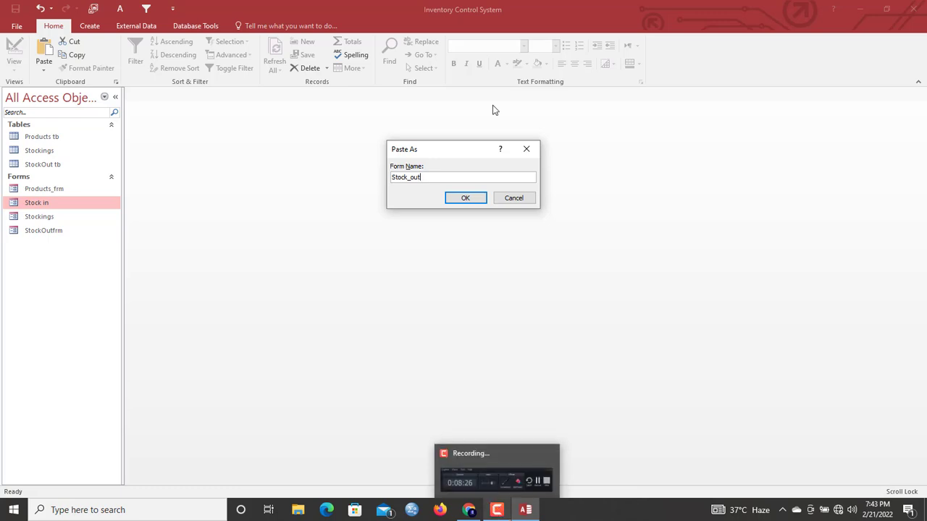
left_click(461, 198)
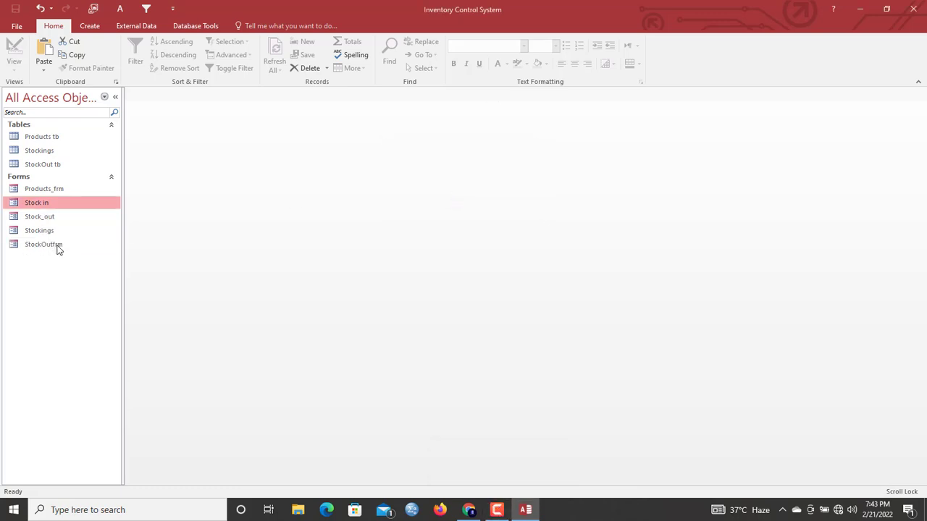
Open the Stock_out form in Design View and delete its Stockings subform and the ProductCode1 label beside the list box.
left_click(39, 219)
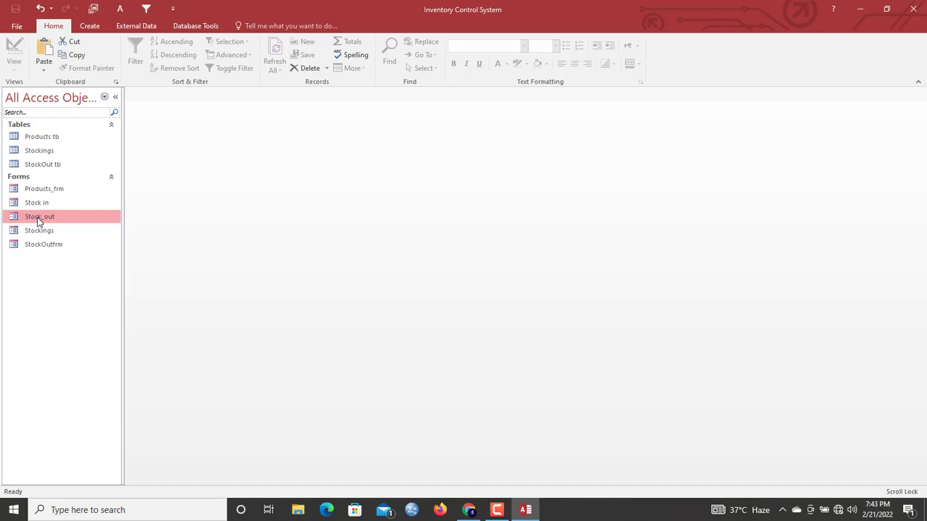
right_click(44, 218)
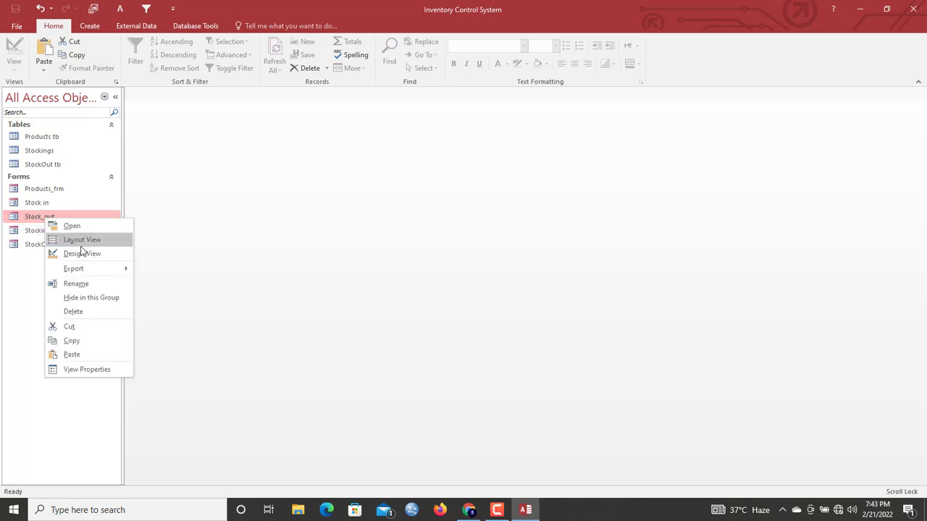
left_click(83, 253)
left_click(293, 344)
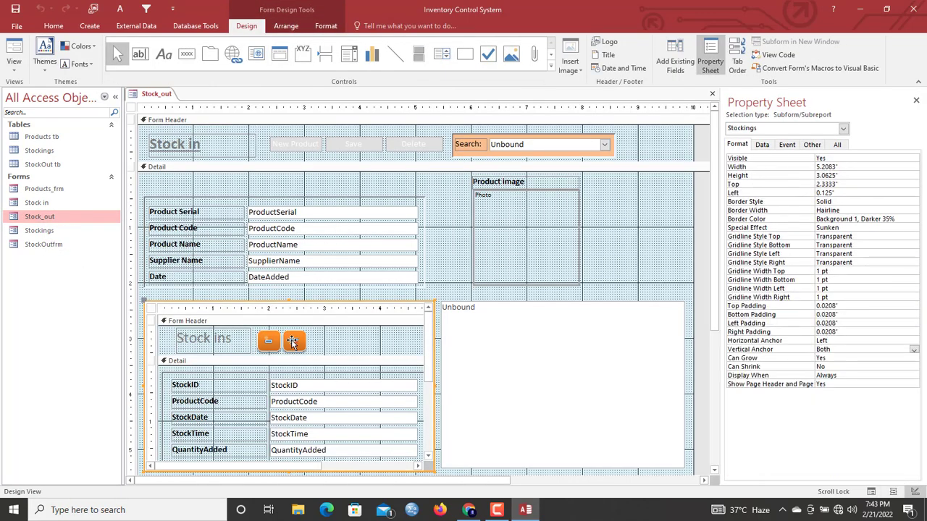
key("Delete")
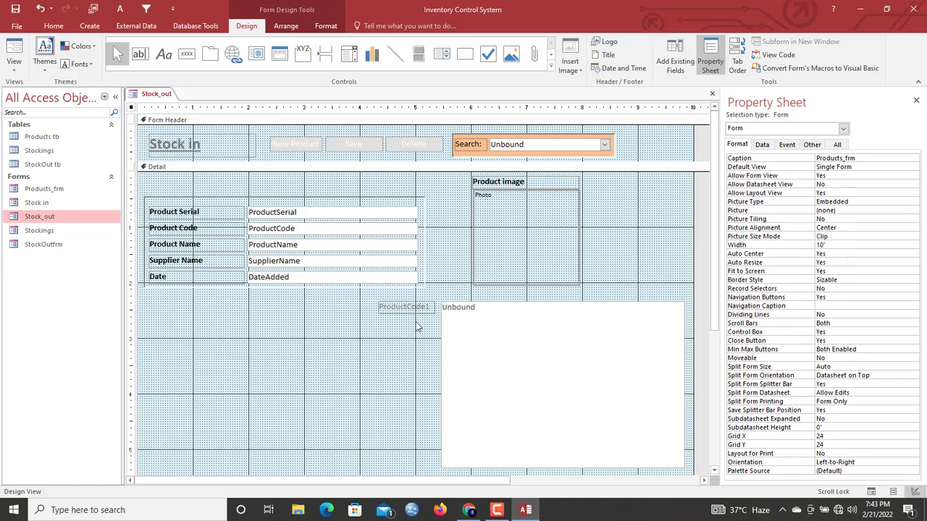
left_click(415, 310)
key("Delete")
Set the three header buttons' hover and pressed colors to Highlight and their hover and pressed fore colors to #000000.
left_click_drag(403, 161, 272, 149)
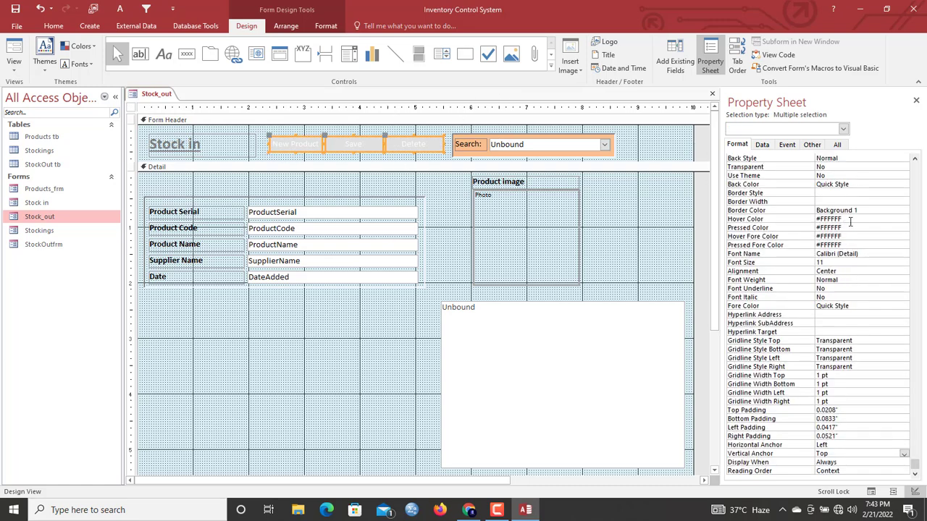
left_click(769, 218)
type("Highlight")
key("Return")
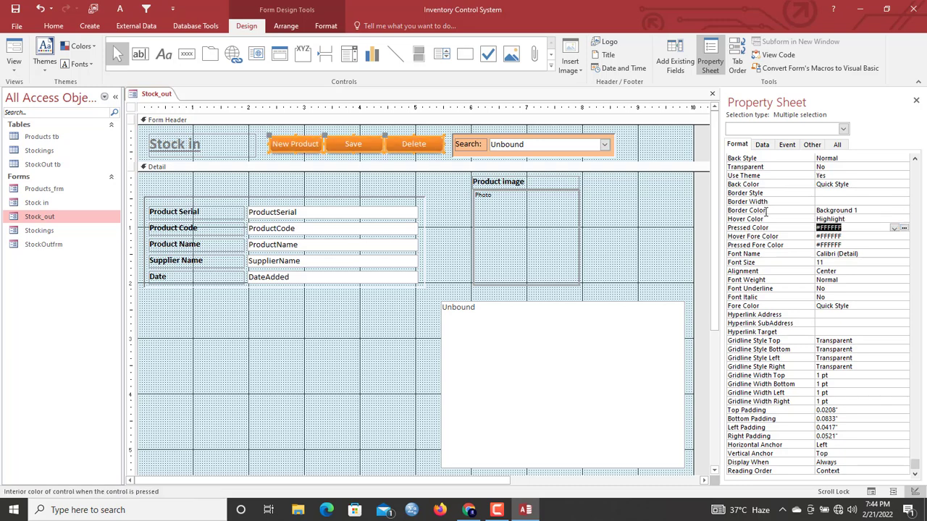
type("Highlight")
key("Return")
type("#000000")
key("Return")
type("#000000")
key("Return")
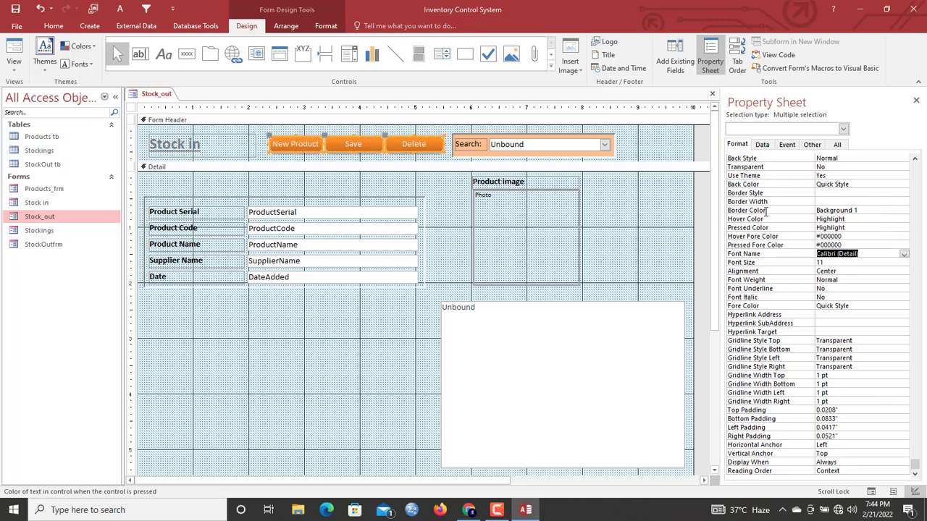
Change the title label in the form header to "Stock outs".
left_click(185, 142)
type("ou")
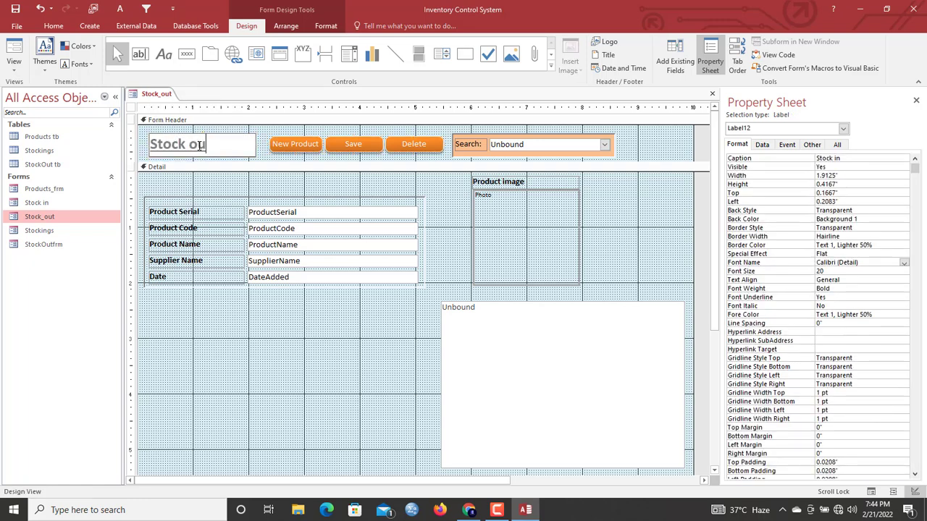
type("ts")
key("Return")
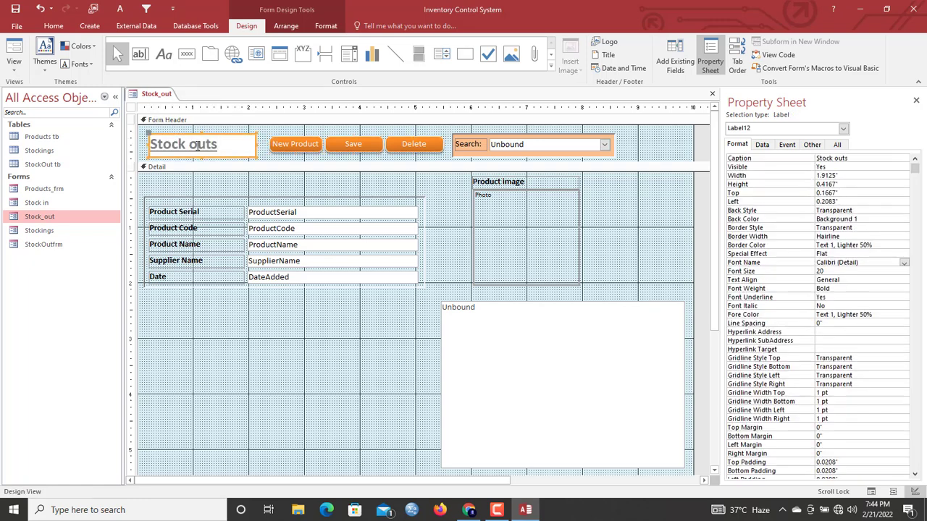
Set the form's caption to "Stock out editor" and close all open objects.
left_click(131, 108)
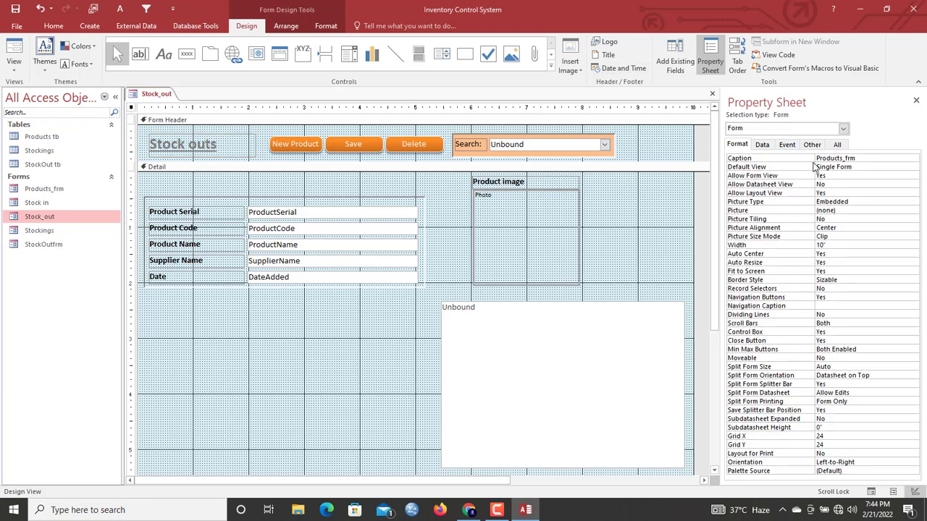
double_click(872, 156)
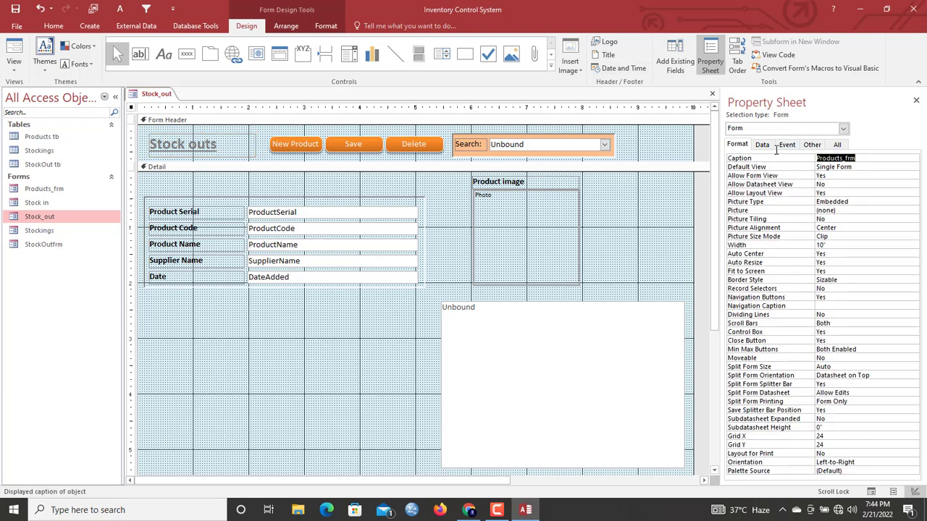
type("Stock out editor")
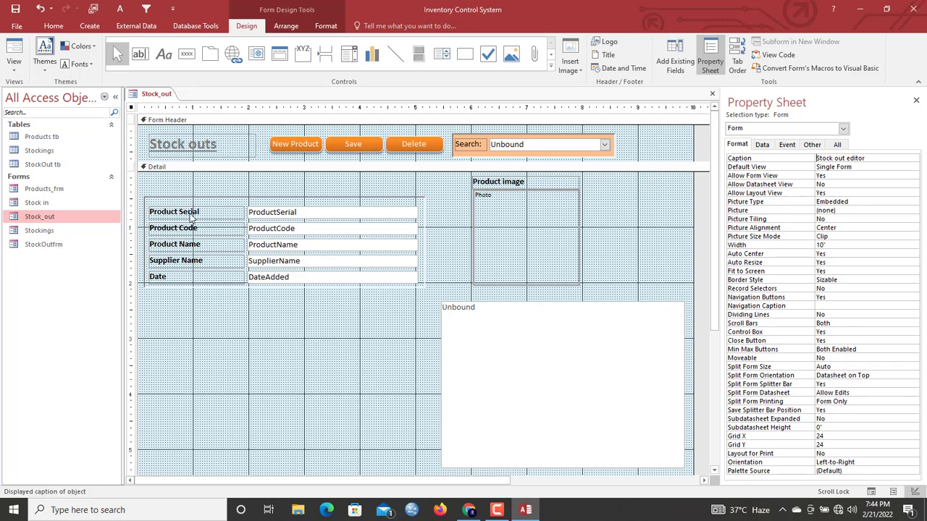
right_click(155, 94)
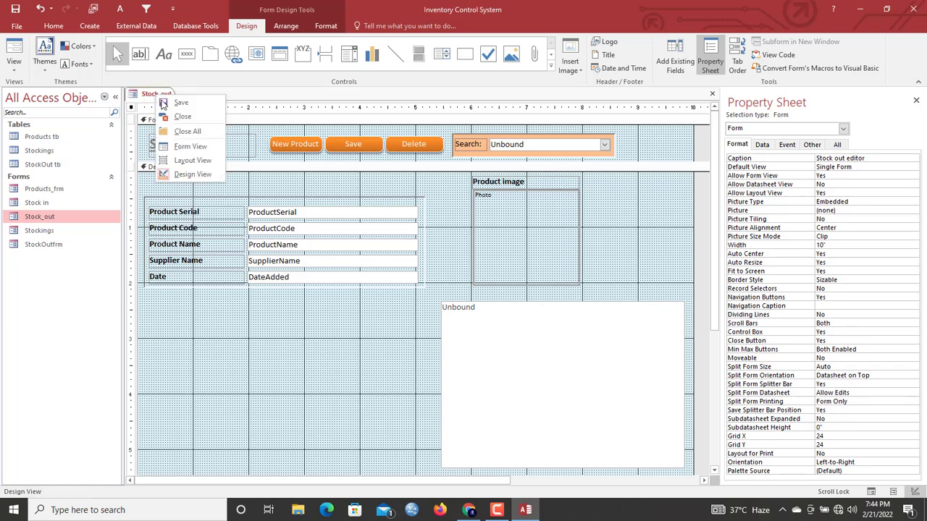
left_click(191, 132)
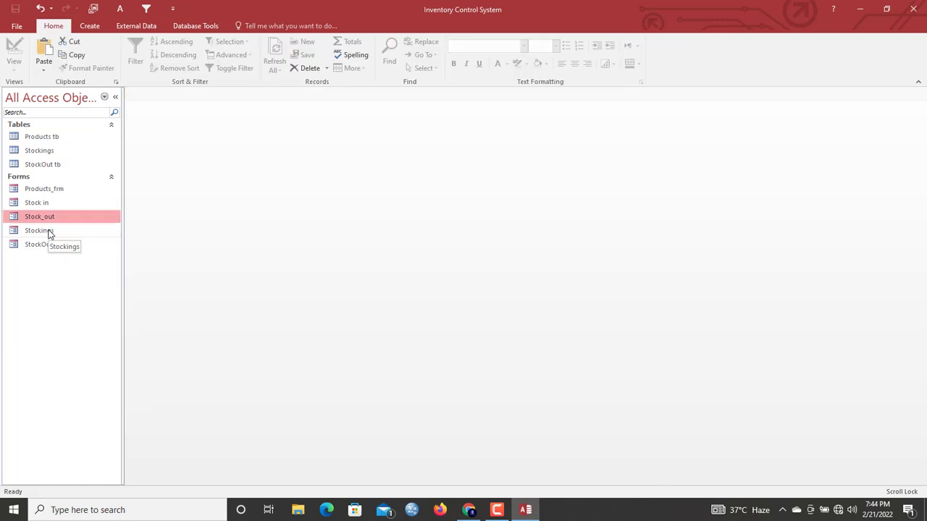
Review the Stock in, Stockings and StockOutfrm forms in Form View, closing each one after viewing it.
double_click(38, 202)
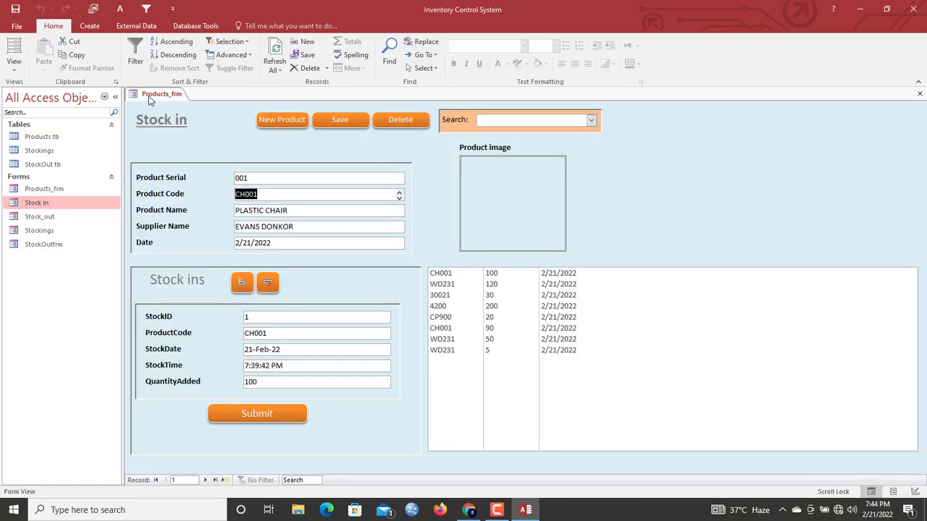
right_click(149, 96)
left_click(176, 115)
double_click(75, 231)
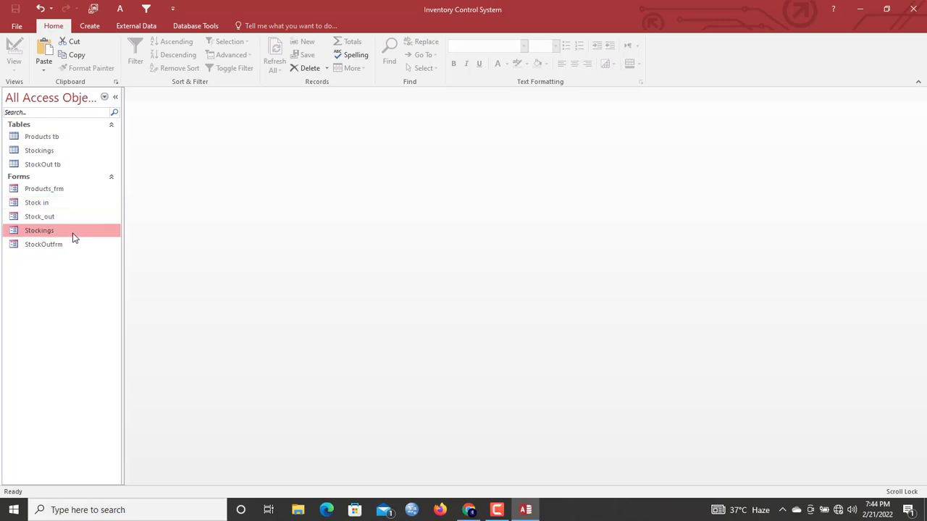
right_click(157, 96)
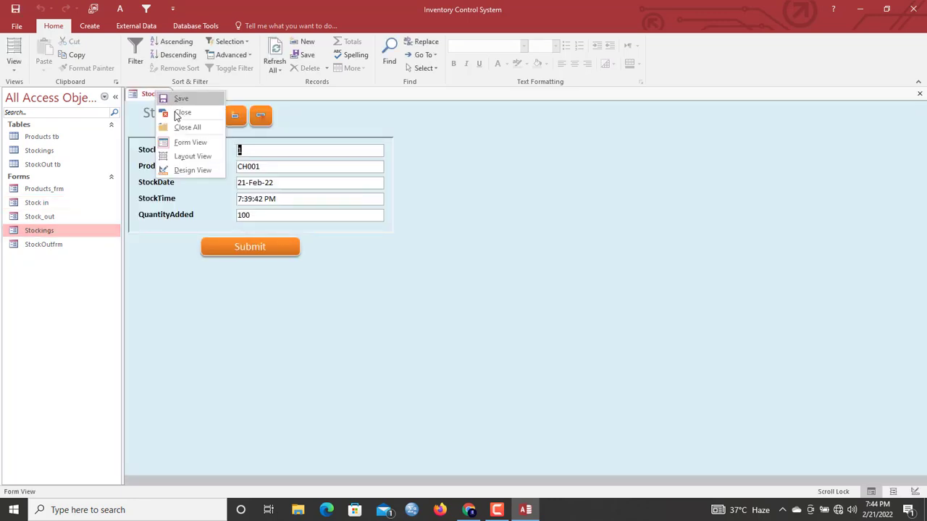
left_click(177, 113)
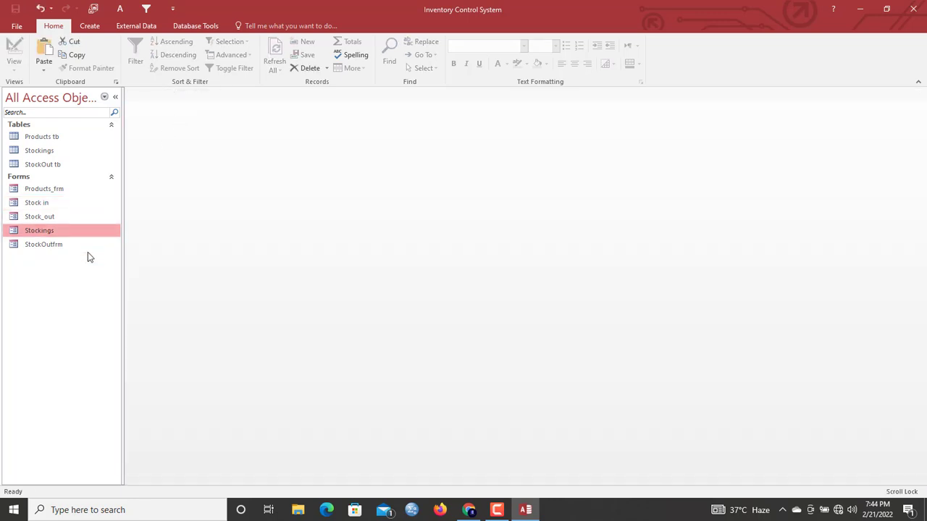
double_click(64, 246)
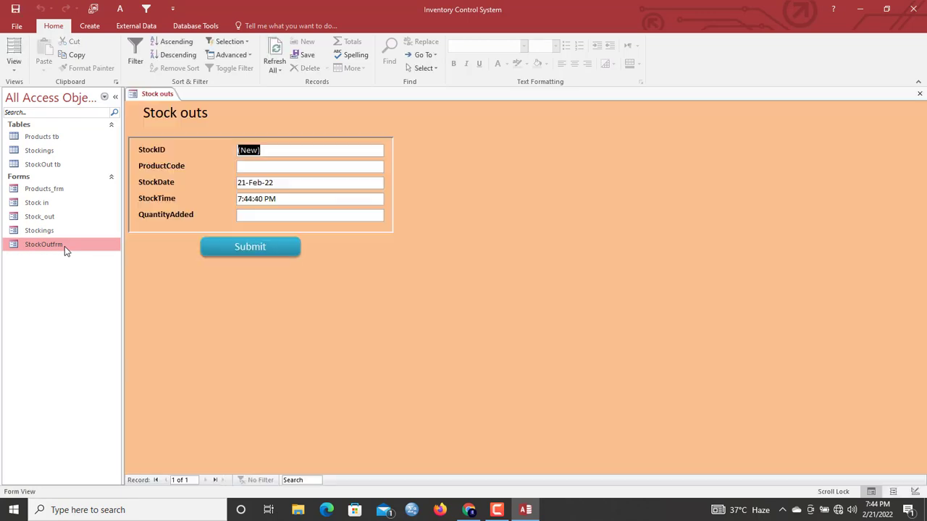
right_click(156, 94)
left_click(180, 119)
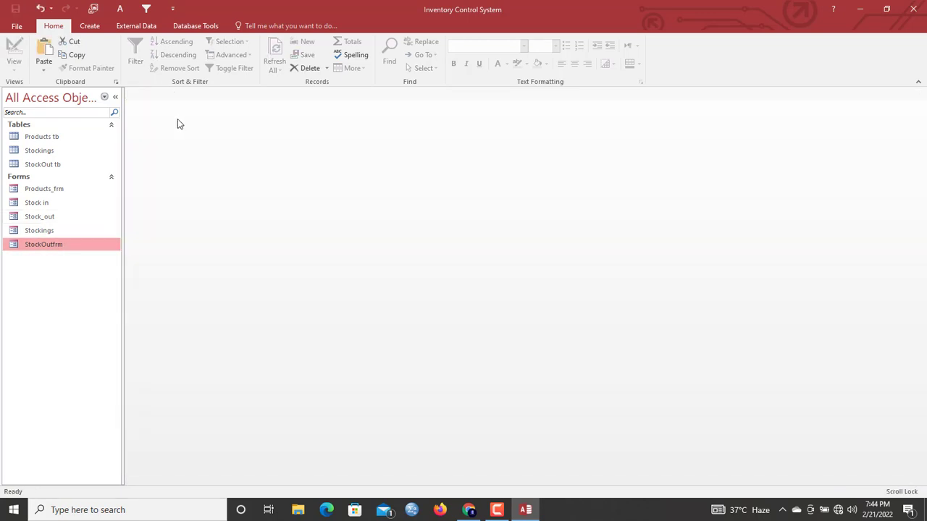
Insert StockOutfrm as a subform in the Stock_out form's design, delete its attached label, and place it below the product fields beside the list box.
right_click(62, 217)
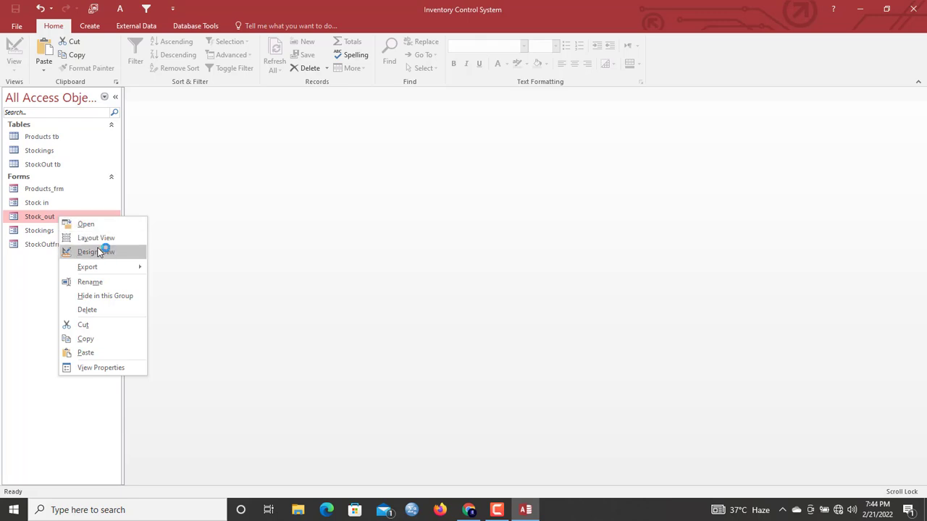
left_click(80, 251)
left_click(50, 246)
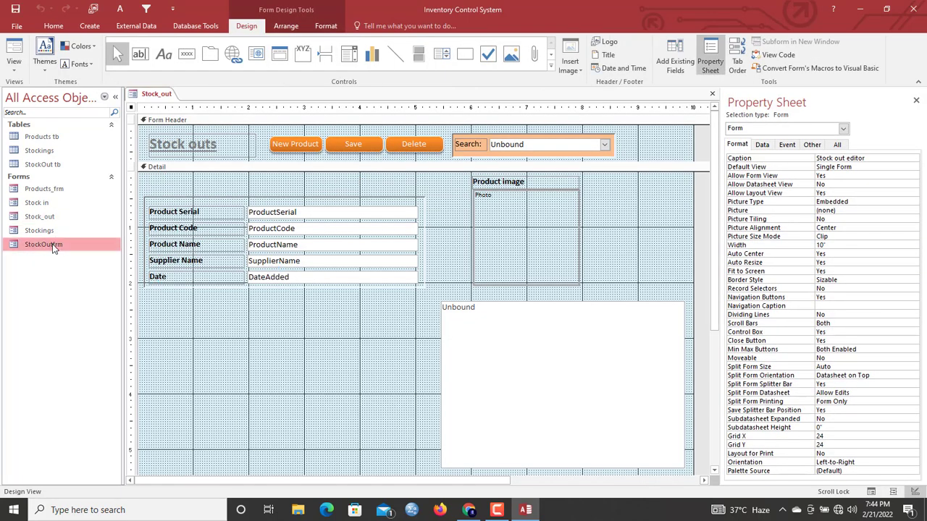
left_click_drag(192, 334, 191, 333)
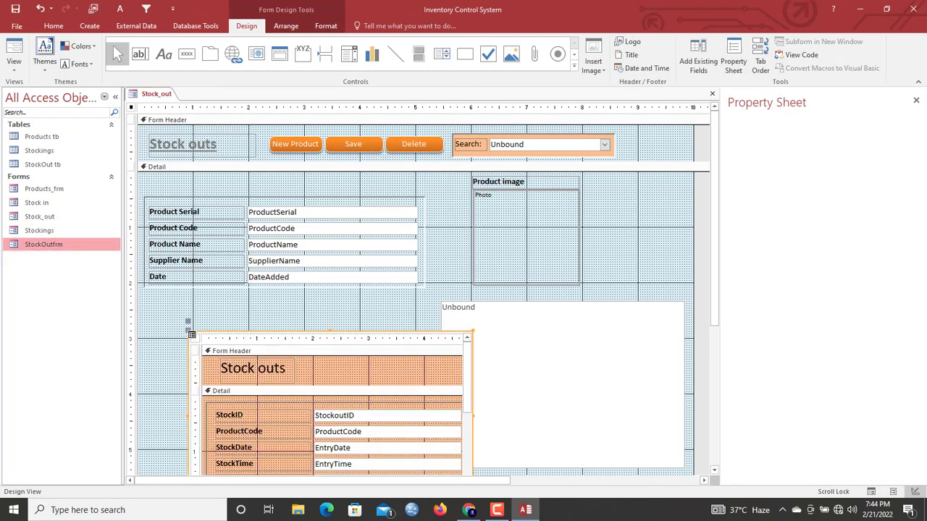
left_click(204, 330)
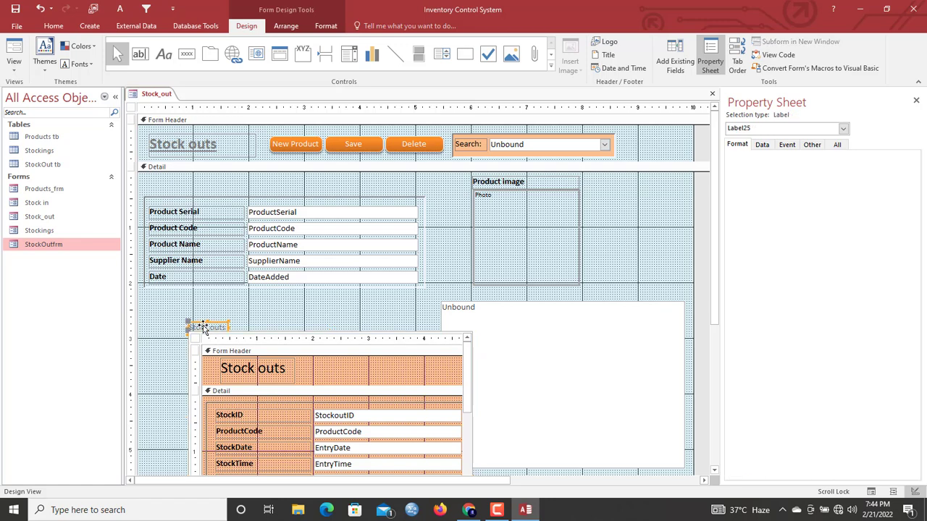
key("Delete")
left_click(209, 332)
left_click_drag(209, 331, 168, 299)
left_click(278, 341)
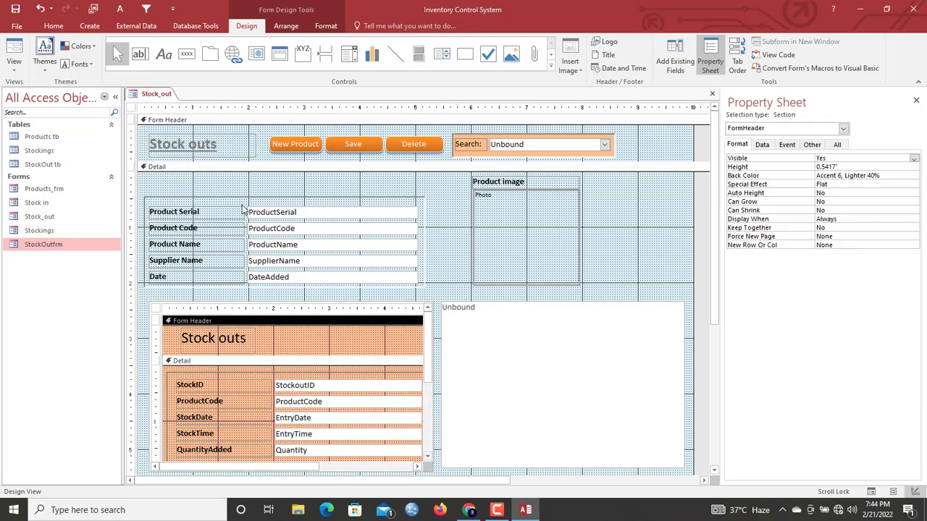
Add an Add New Record command button with the Go To New picture beside the title in the Stock outs subform's header.
left_click(186, 54)
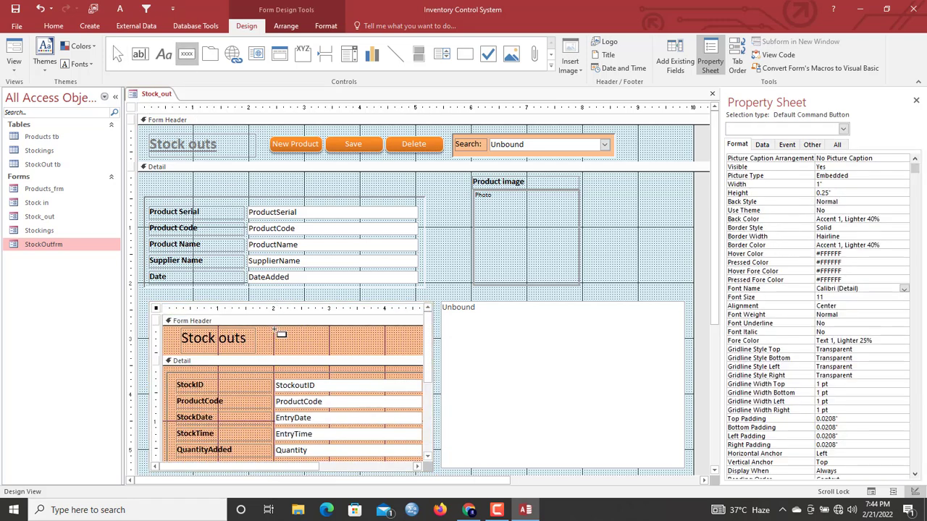
left_click_drag(266, 332, 297, 348)
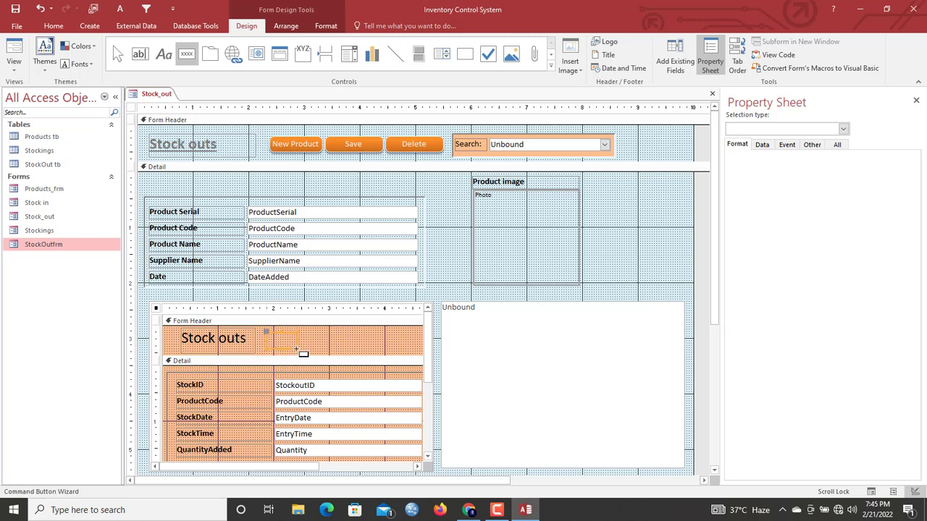
left_click(441, 210)
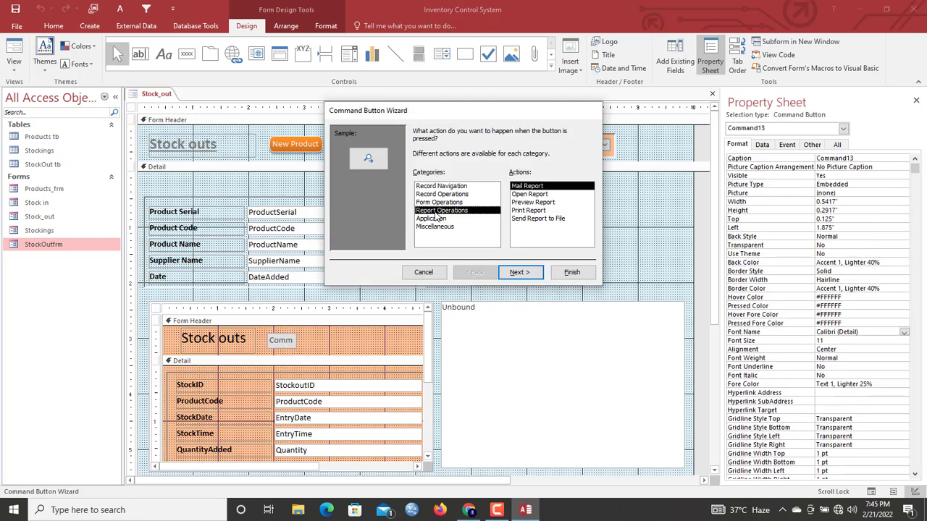
left_click(464, 194)
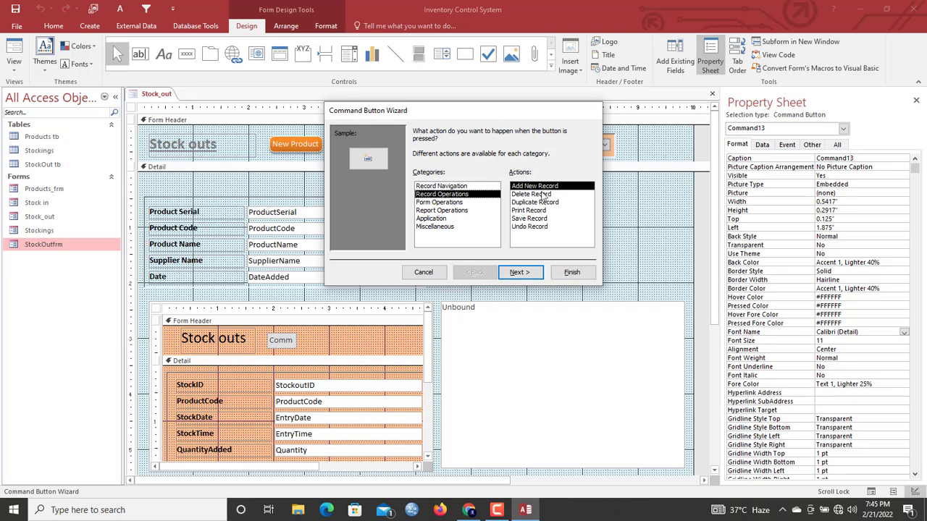
left_click(531, 272)
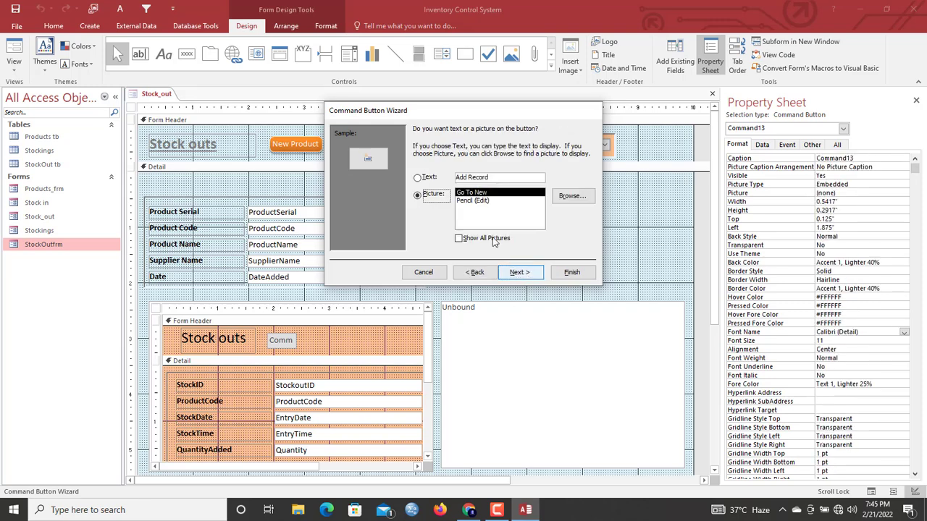
left_click(521, 273)
left_click(561, 274)
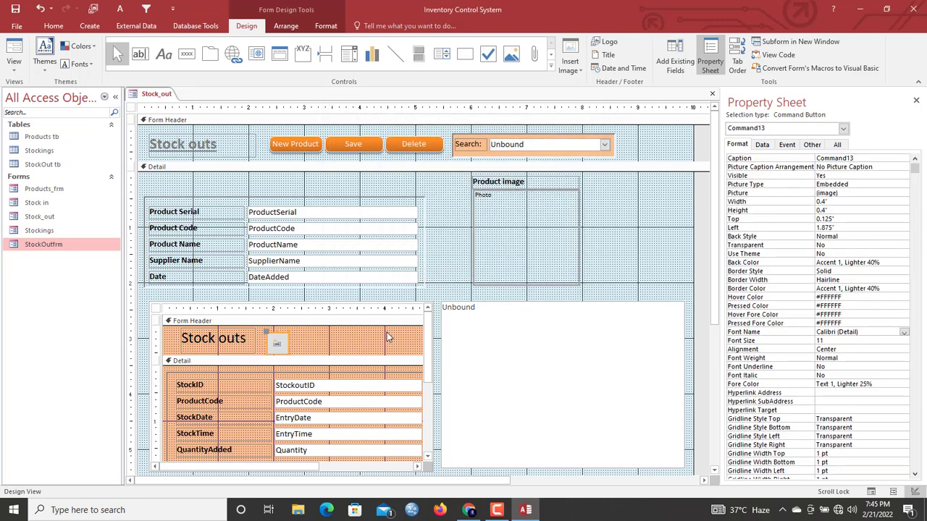
left_click_drag(281, 343, 281, 340)
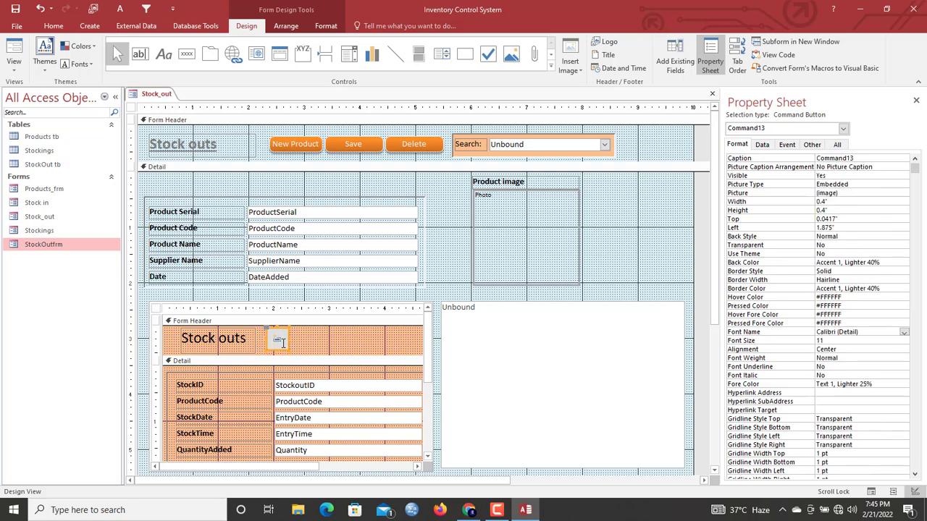
left_click(300, 348)
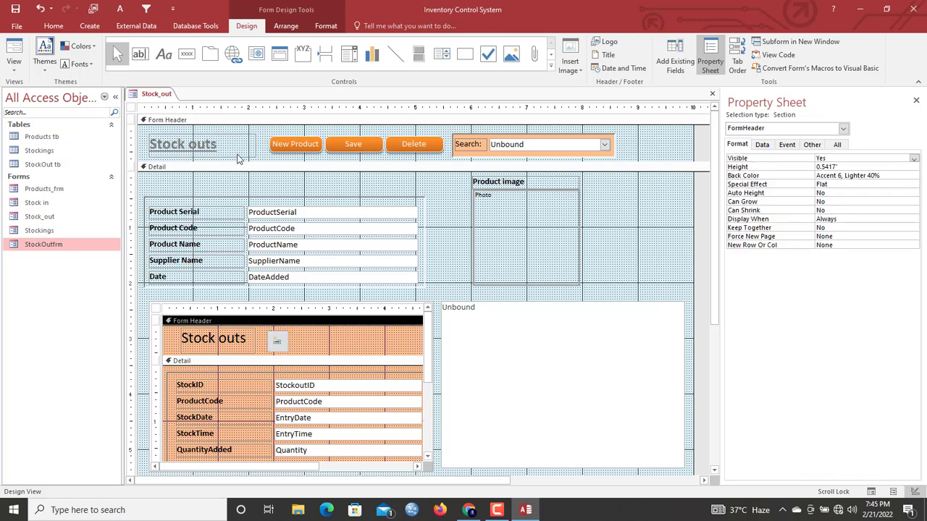
Add a Delete Record command button with a picture next to the add-record button in the Stock outs subform's header.
left_click(186, 53)
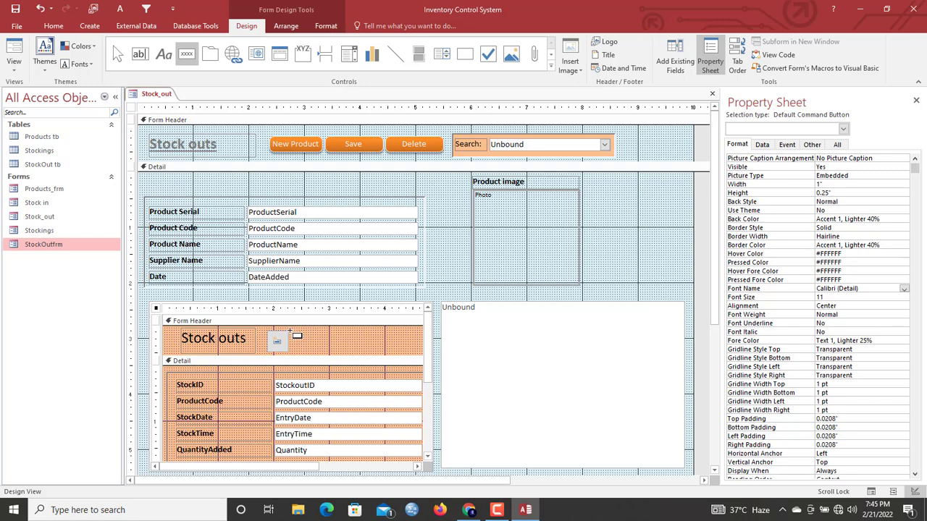
left_click_drag(292, 332, 311, 352)
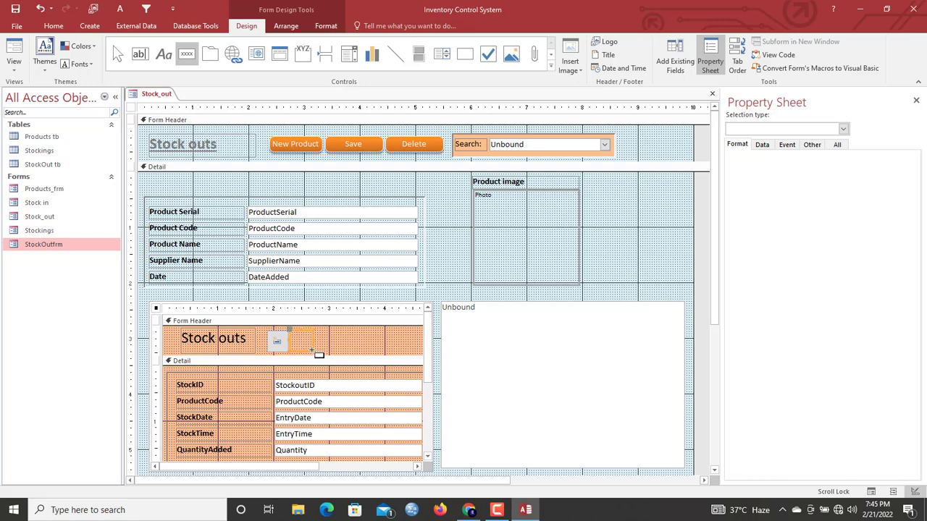
left_click(447, 194)
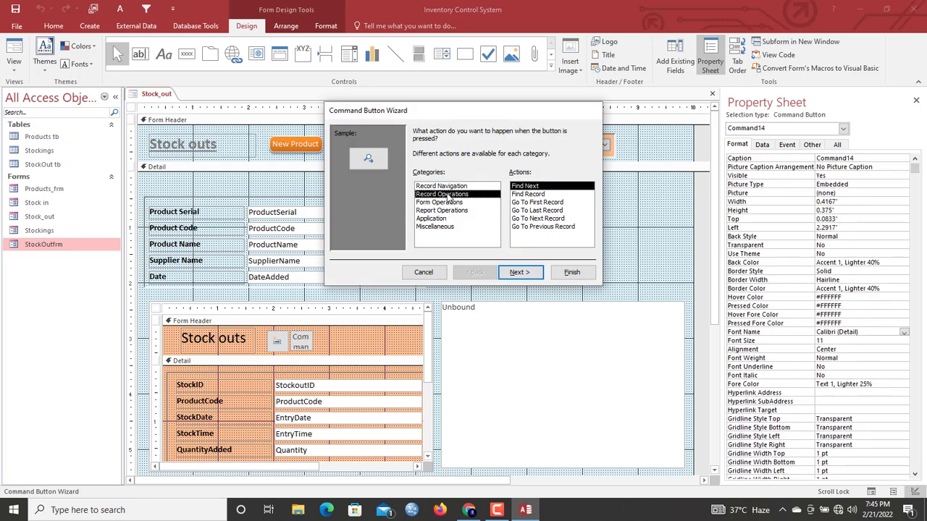
left_click(530, 194)
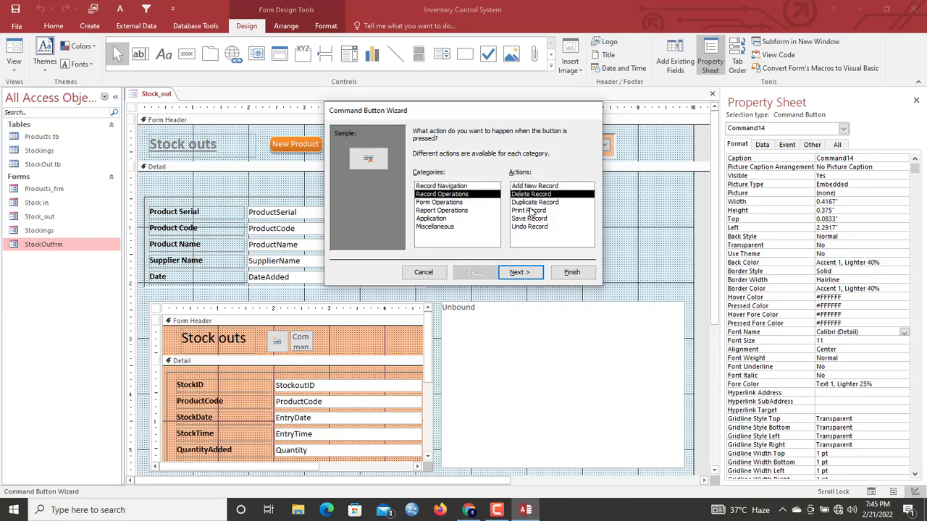
left_click(522, 273)
left_click(570, 273)
Apply the orange Quick Style to both subform header buttons and close the Stock_out form.
left_click_drag(366, 335, 274, 342)
left_click(331, 25)
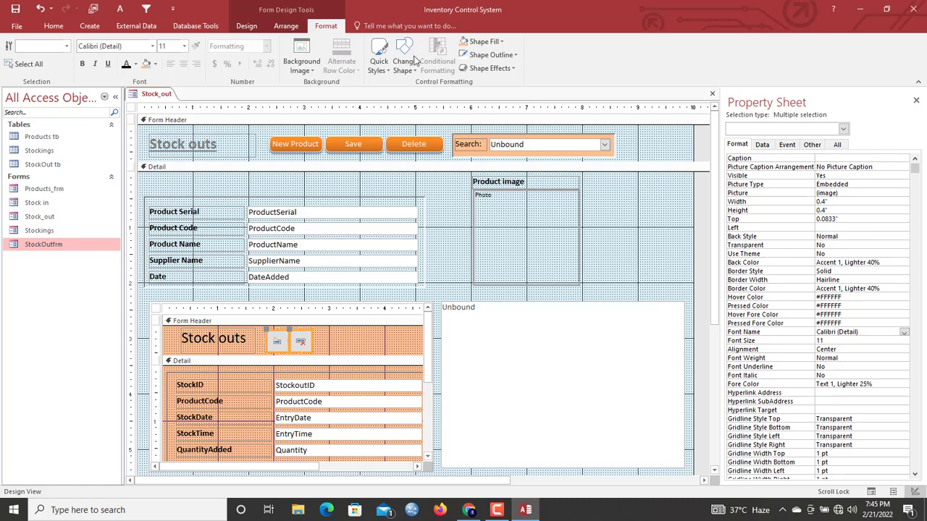
left_click(379, 61)
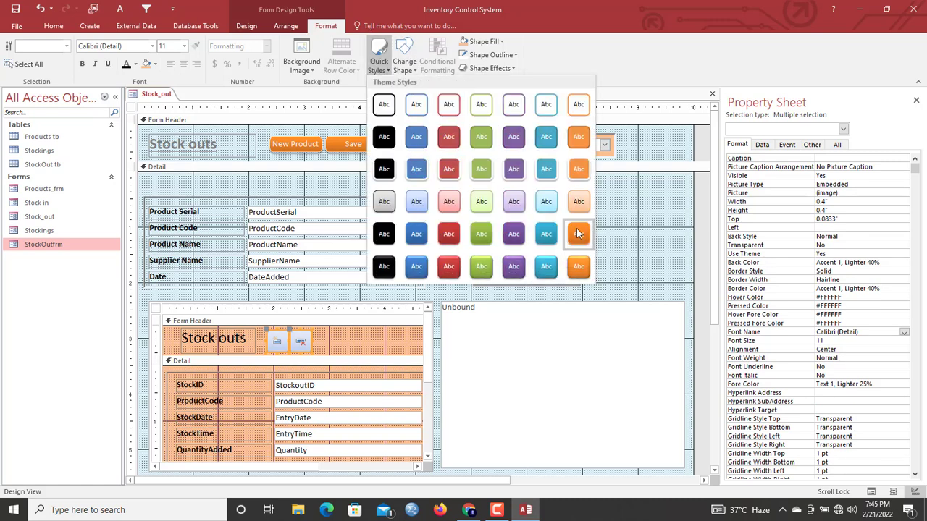
left_click(577, 236)
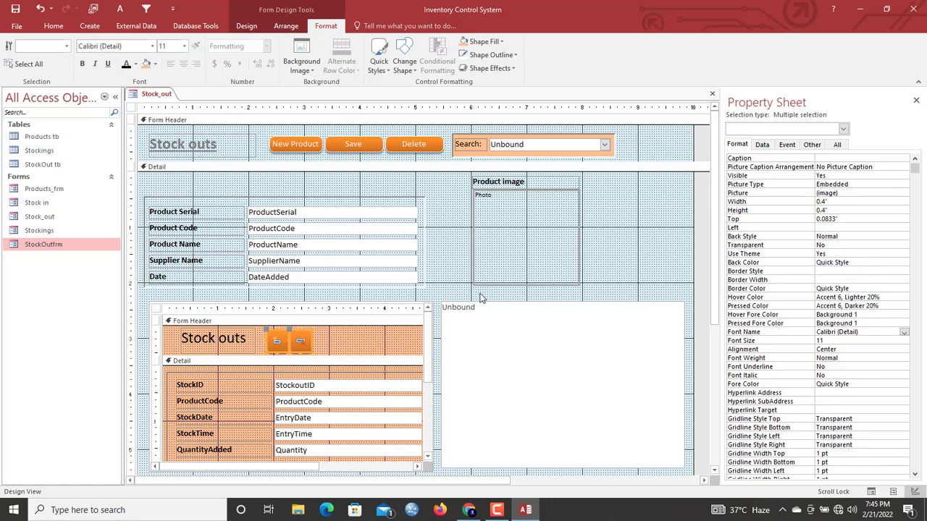
right_click(174, 94)
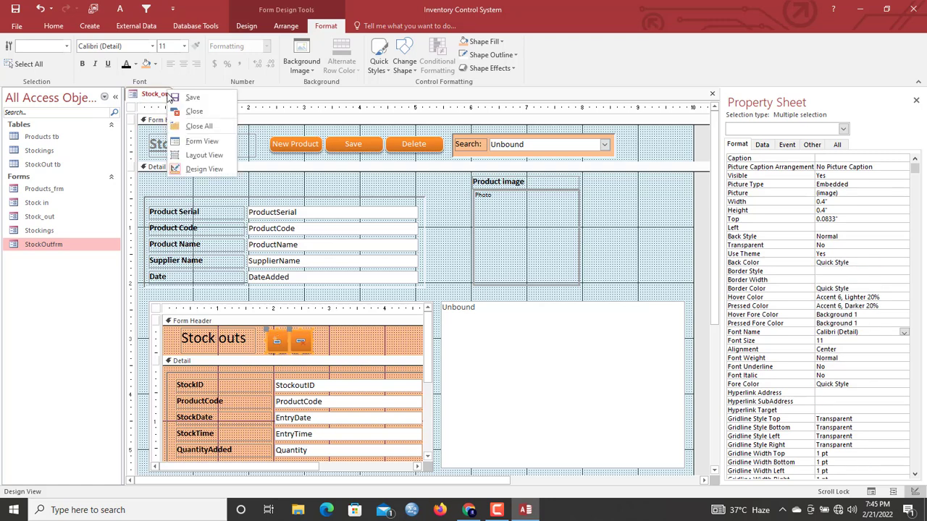
left_click(195, 123)
Preview the Stock_out form and set the Stock outs subform's special effect to Sunken in Design View.
double_click(75, 220)
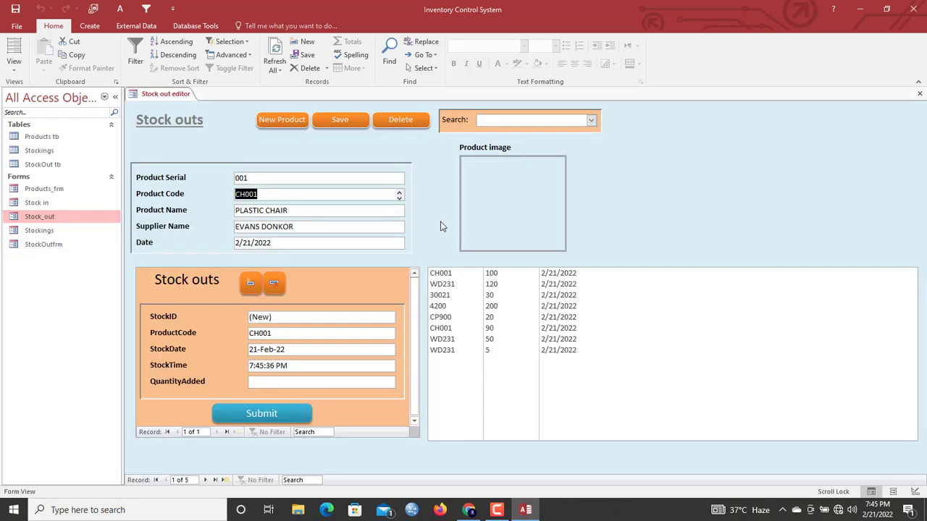
right_click(440, 221)
left_click(458, 254)
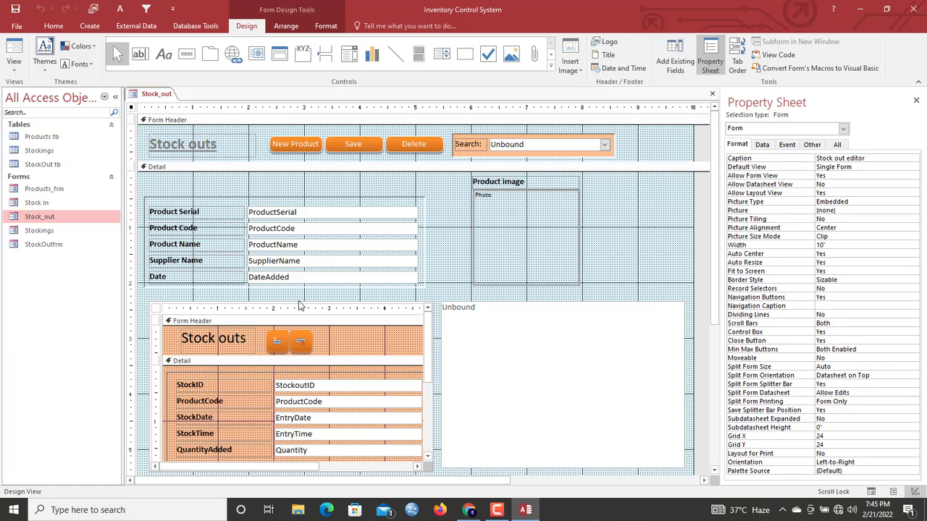
left_click(299, 304)
right_click(299, 304)
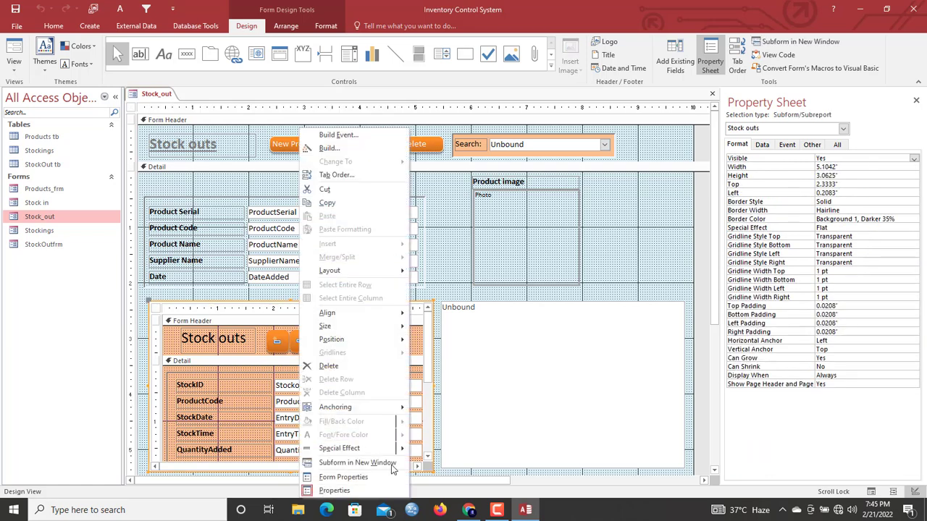
mouse_move(391, 449)
left_click(443, 458)
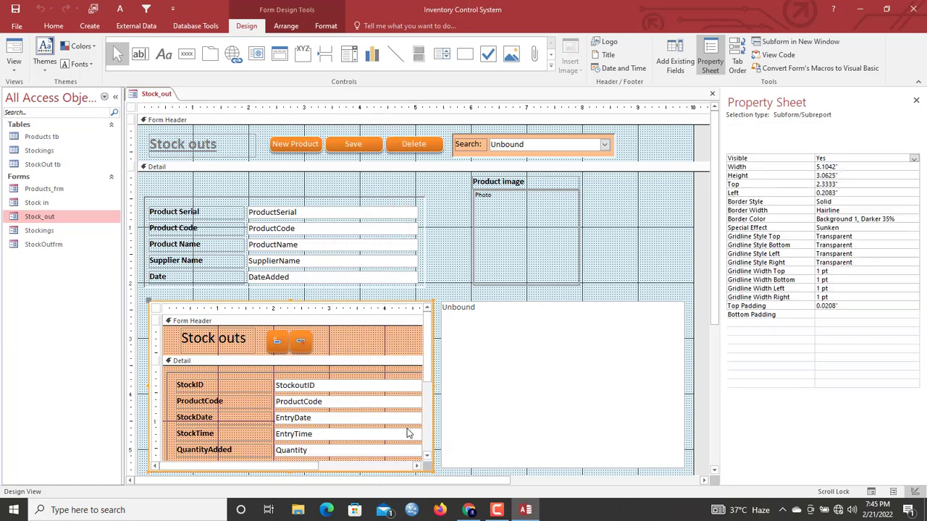
Set Navigation Buttons to No for the Stock outs subform, leave Record Selectors at No, and close the Stock_out form.
left_click(154, 309)
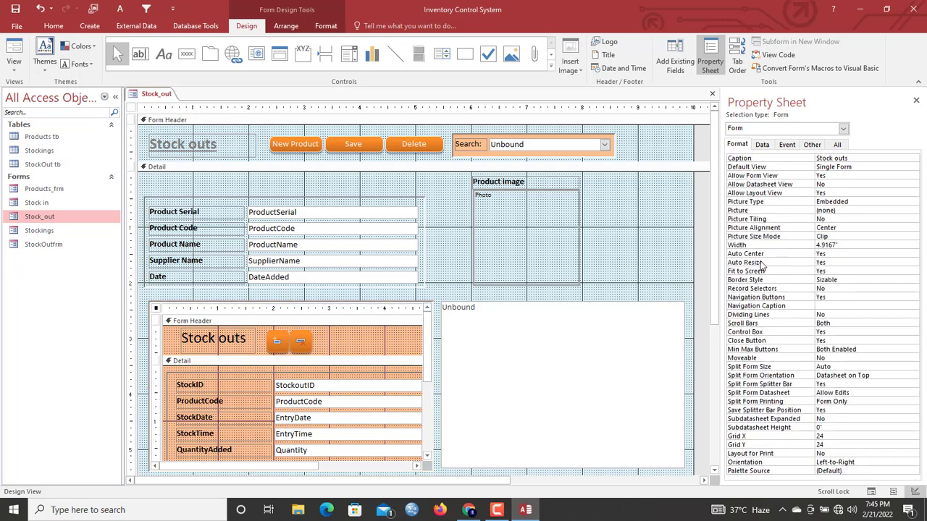
double_click(838, 289)
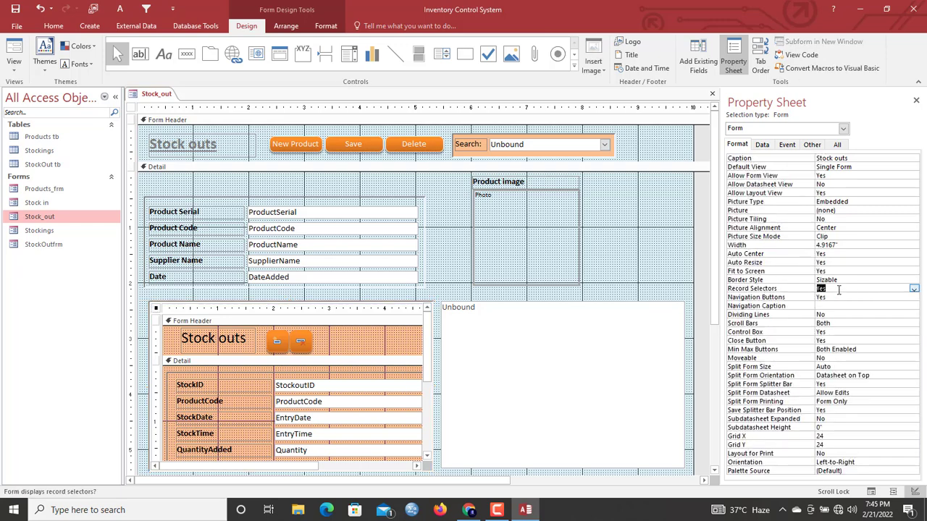
double_click(839, 298)
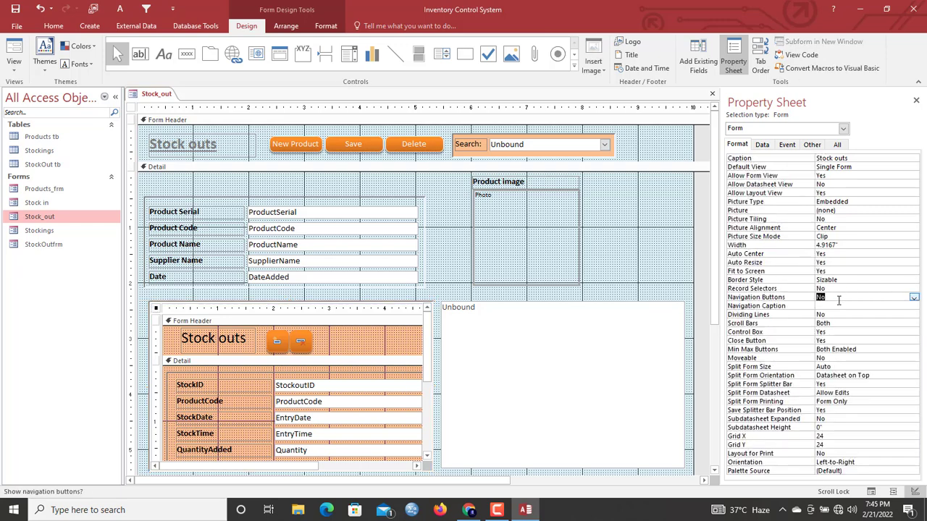
right_click(152, 94)
left_click(165, 117)
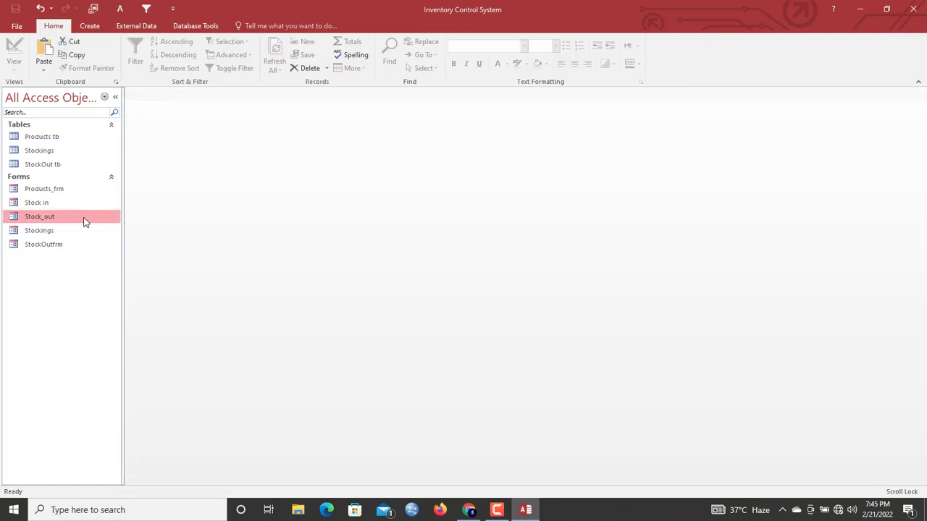
Open the Stock_out form, enter a stock-out quantity of 20 for product CH001 and save the record.
double_click(83, 222)
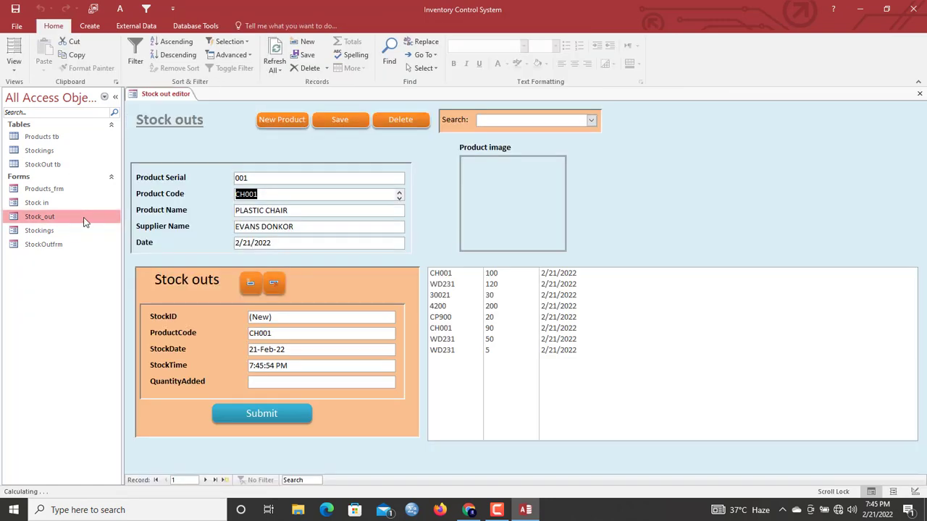
left_click(295, 382)
type("20")
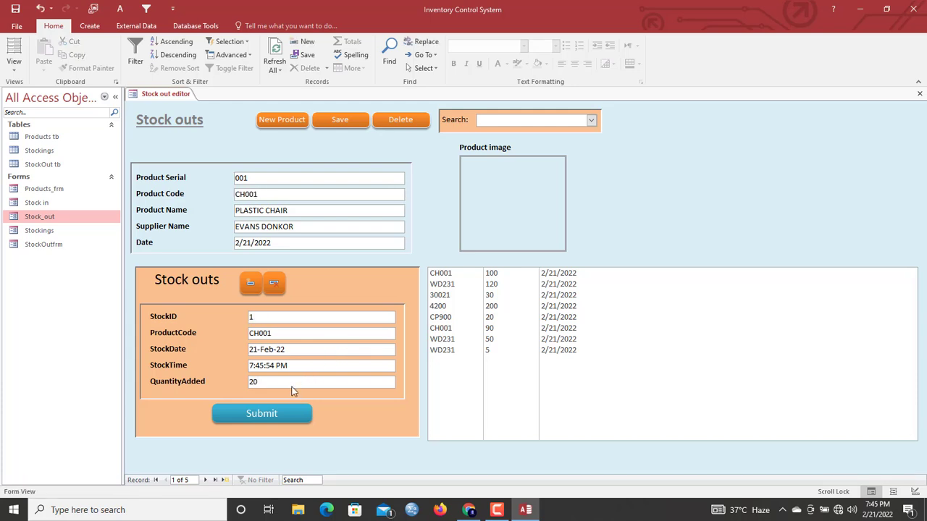
left_click(343, 120)
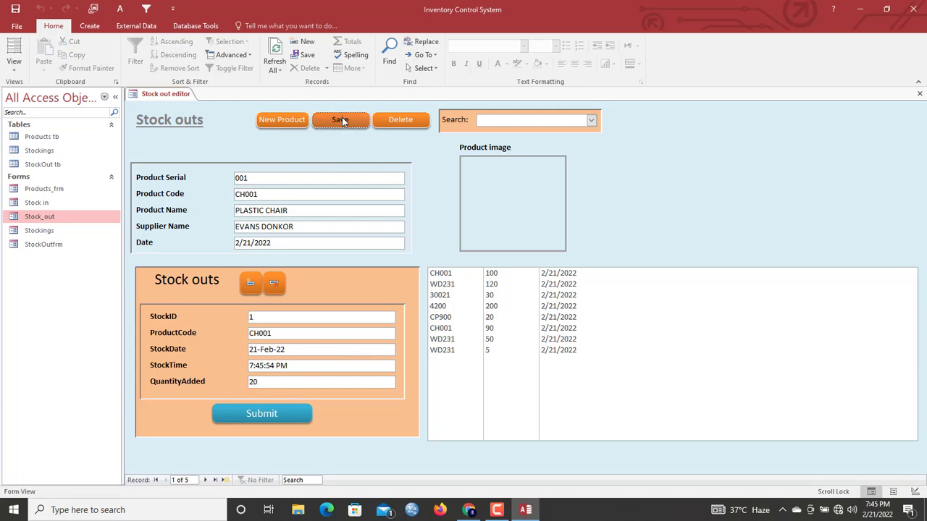
right_click(431, 209)
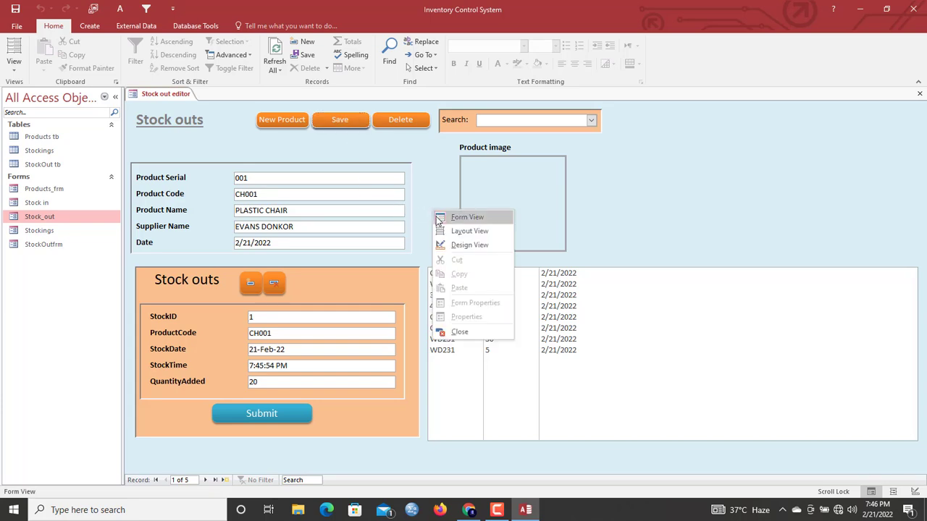
left_click(540, 335)
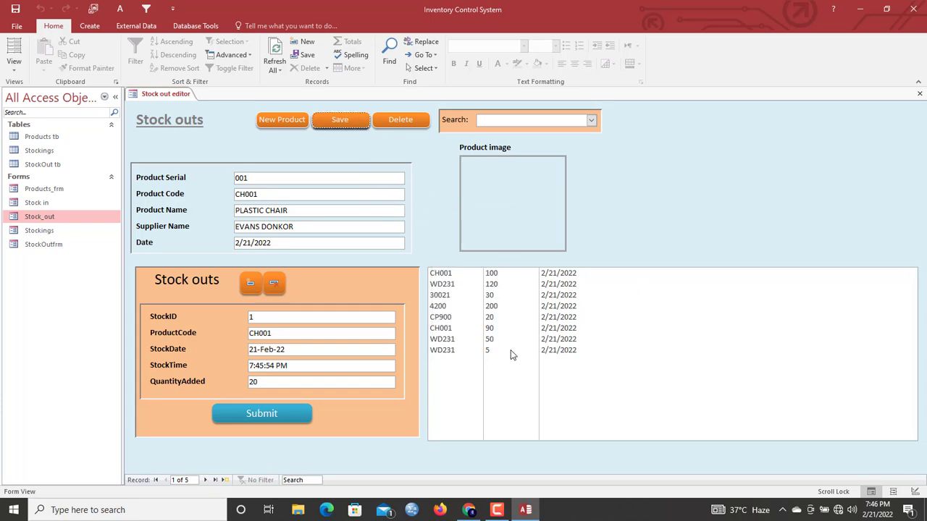
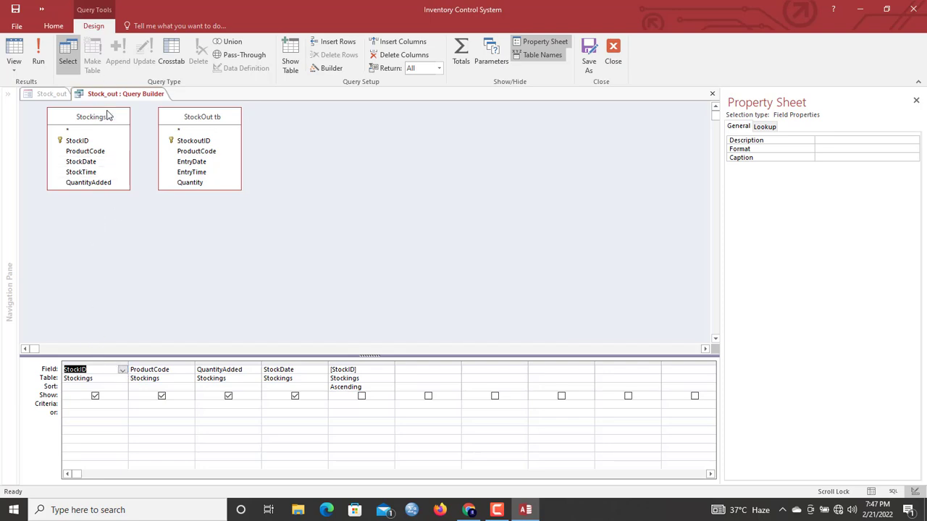
Replace the Stockings table in the list box's row source query with StockoutID, ProductCode, EntryDate and Quantity from StockOut tb, and close the Query Builder.
left_click(85, 120)
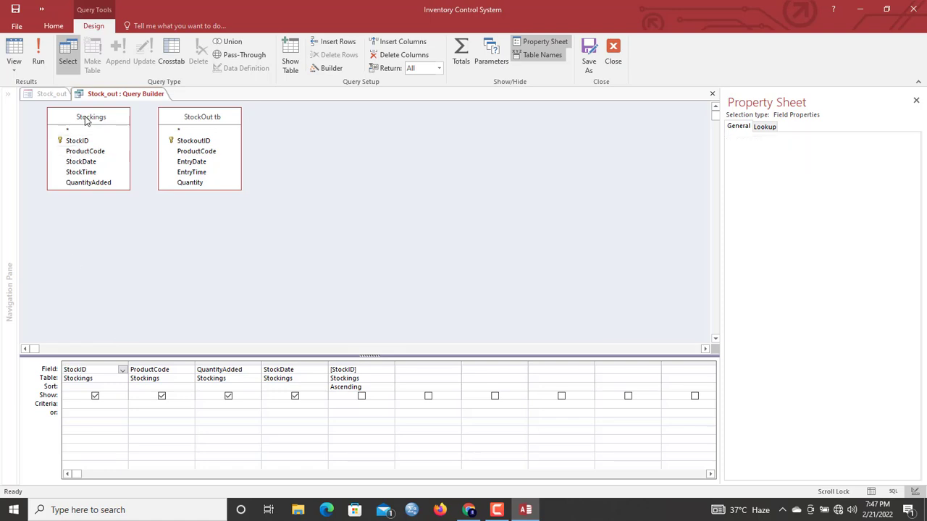
key("Delete")
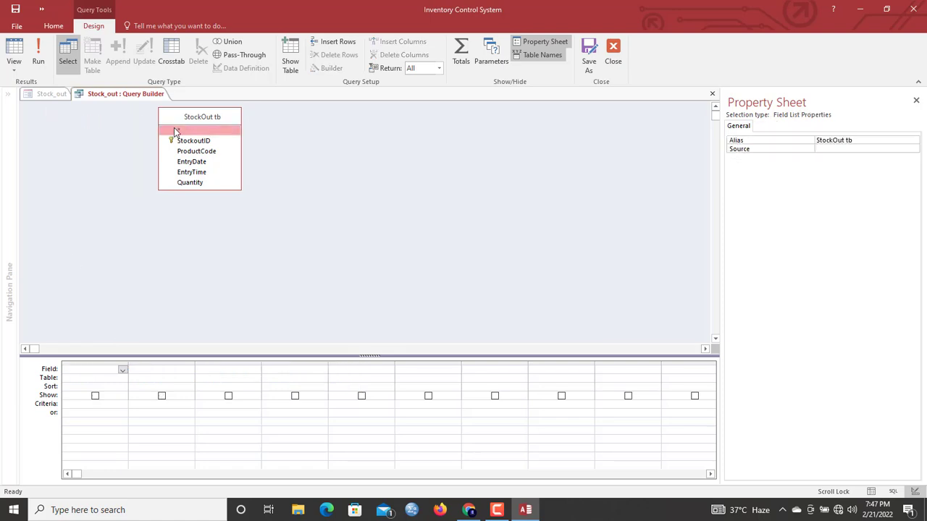
double_click(190, 142)
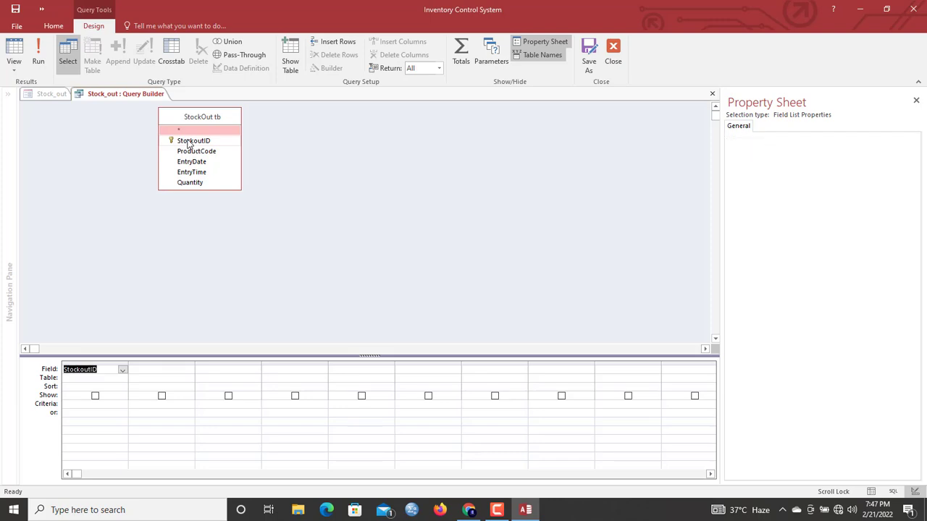
double_click(194, 152)
left_click(197, 164)
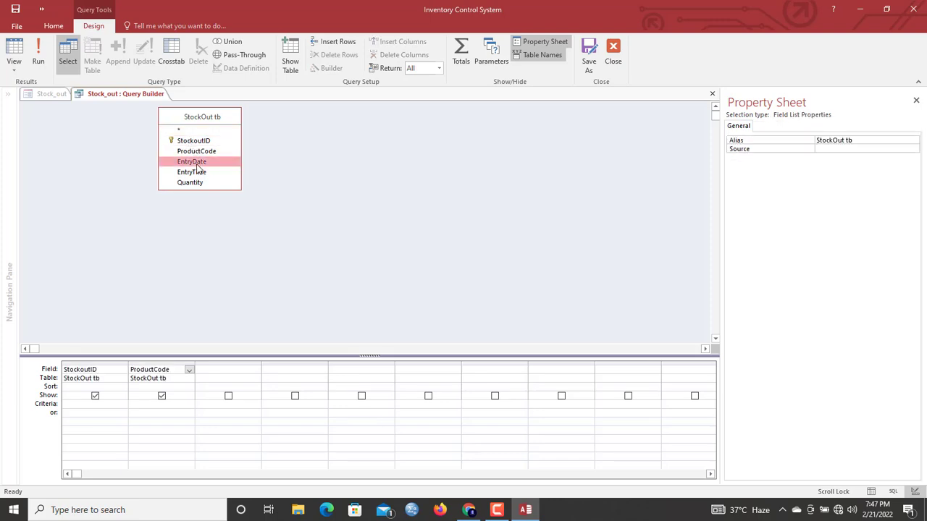
double_click(197, 164)
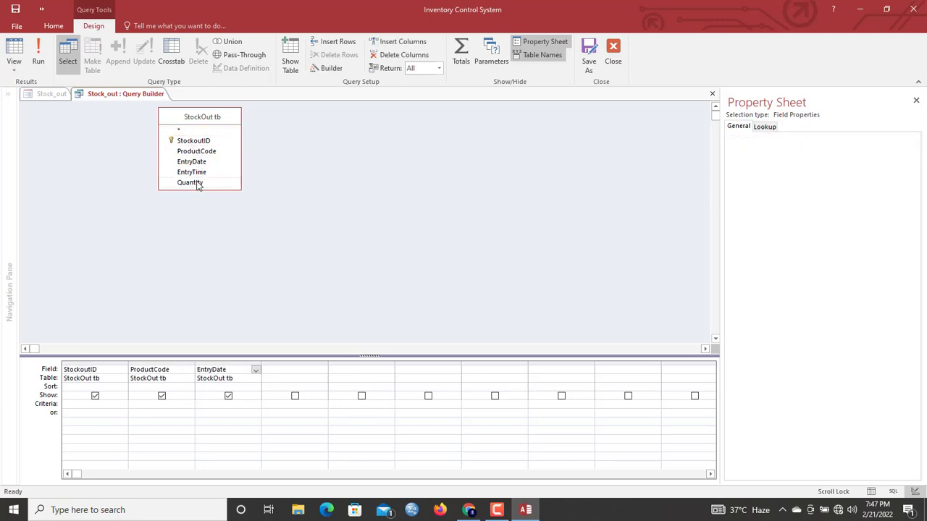
double_click(196, 183)
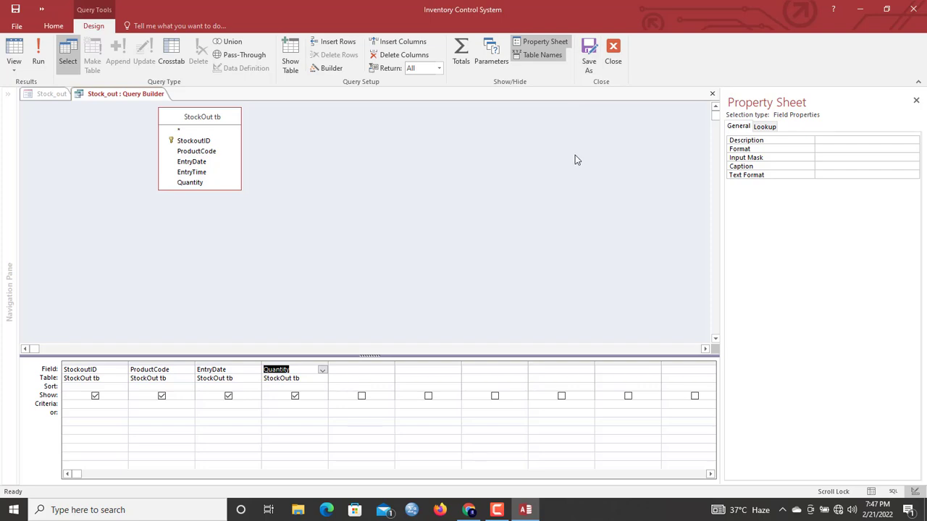
left_click(612, 61)
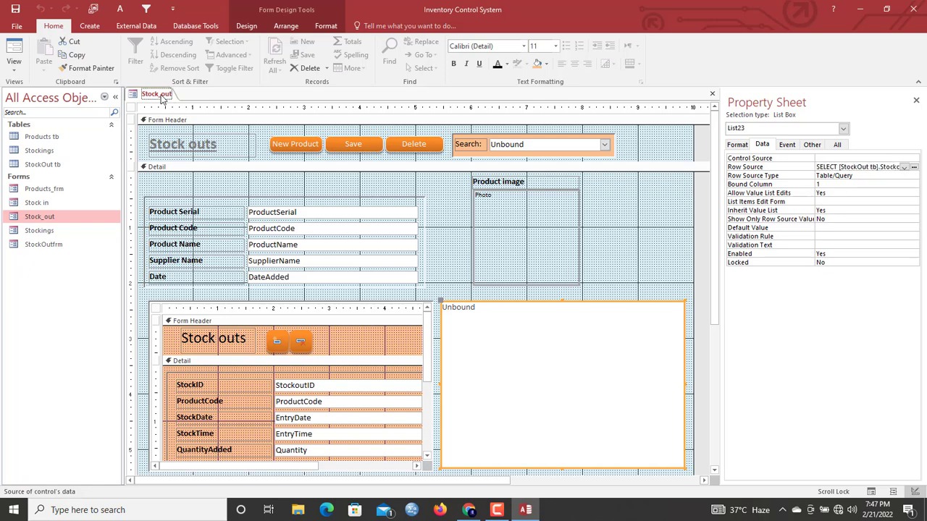
Check the stock-out list in the Stock_out form's Form View, and close and reopen the form.
right_click(164, 100)
left_click(206, 145)
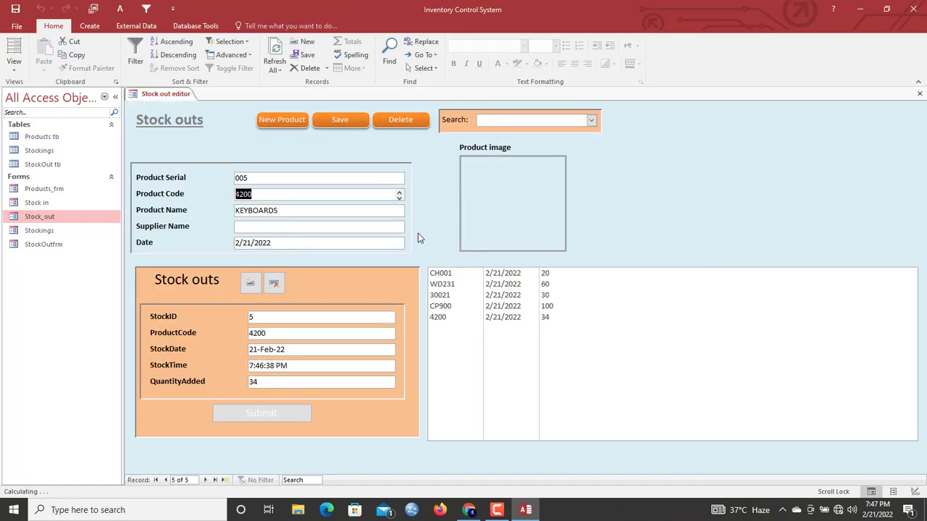
left_click(520, 318)
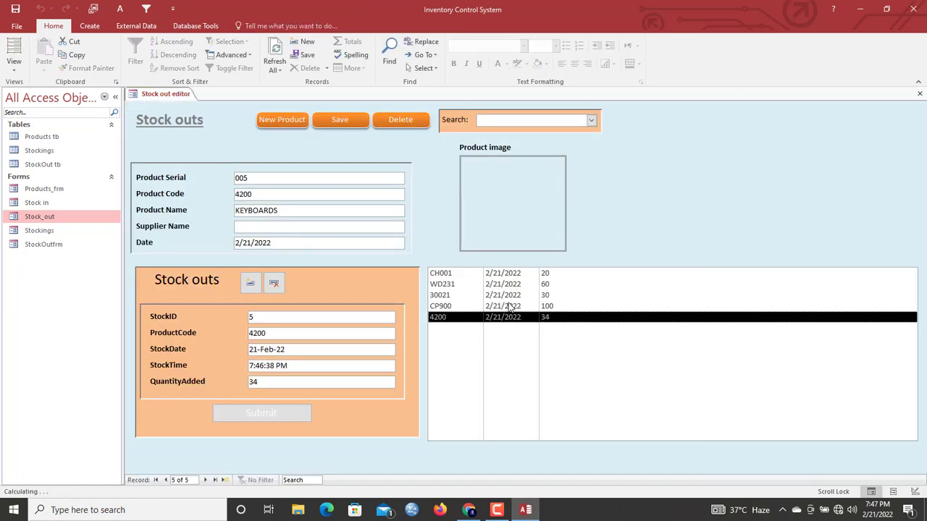
right_click(185, 95)
left_click(203, 113)
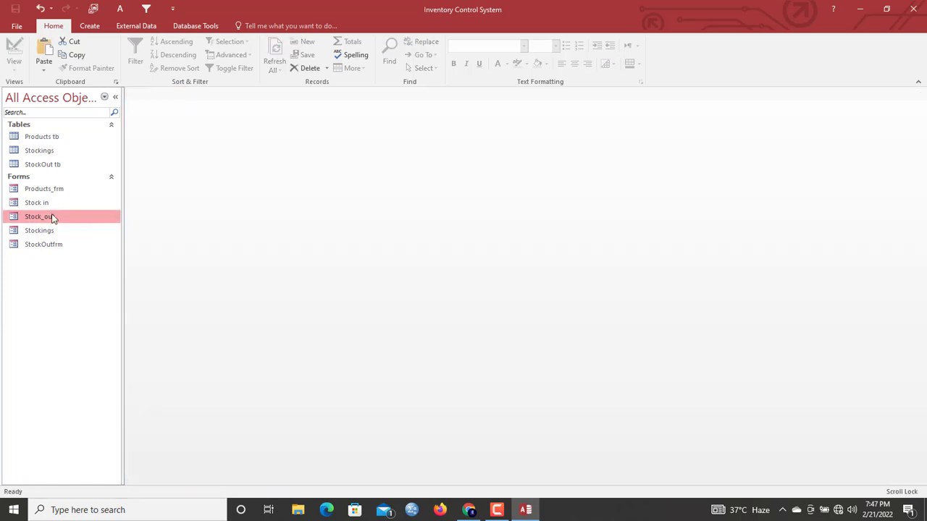
double_click(52, 219)
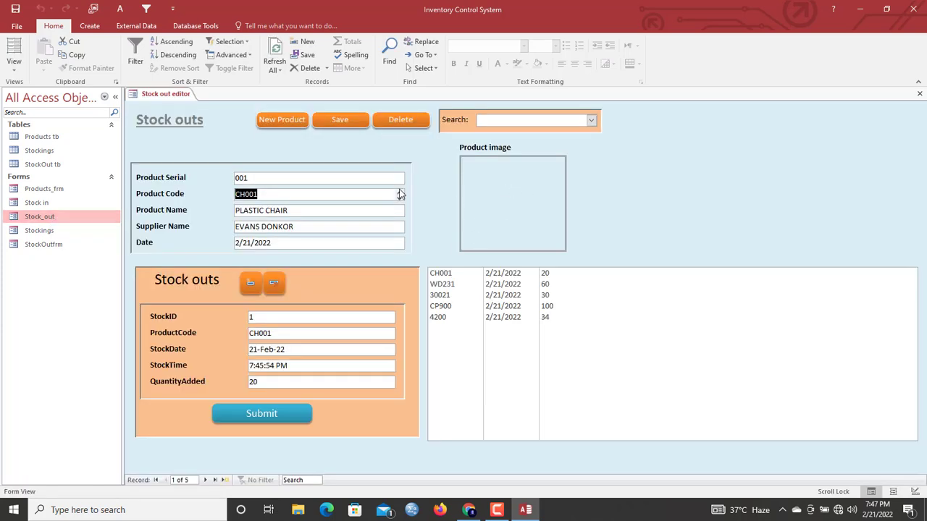
Attach the picture cart 2 as the product image of CH001 in Products_frm, refresh the records and close the form.
double_click(63, 190)
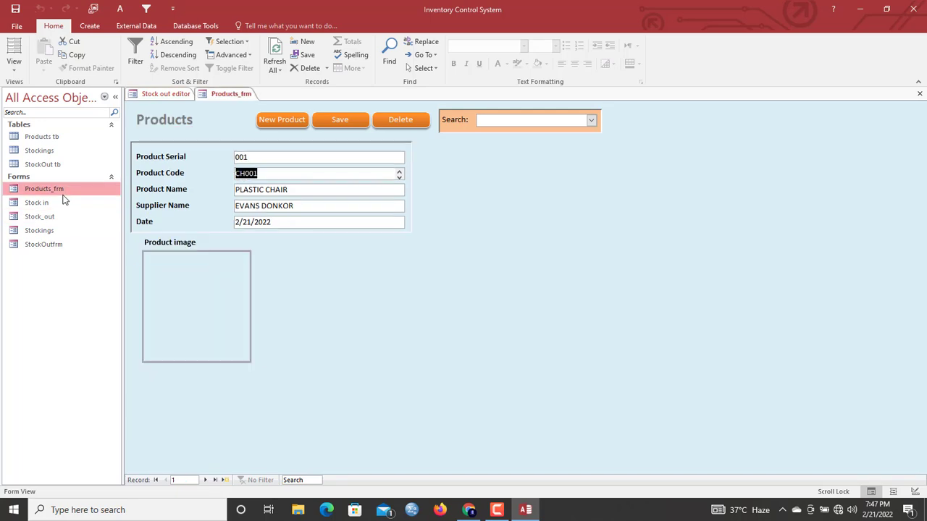
double_click(233, 295)
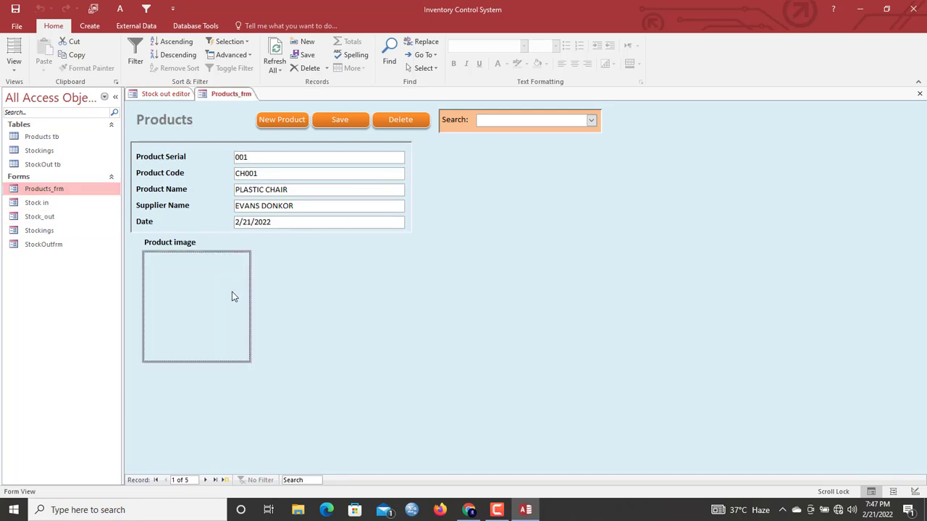
left_click(553, 223)
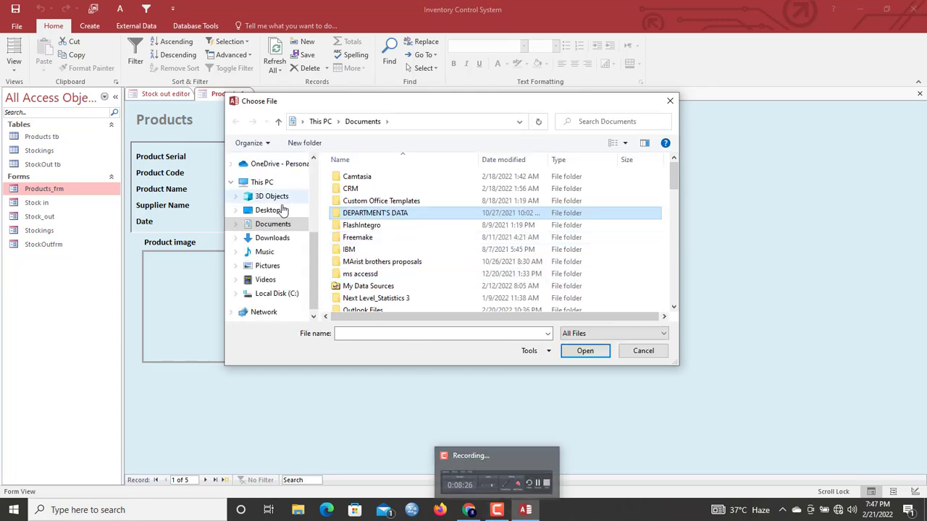
left_click(278, 268)
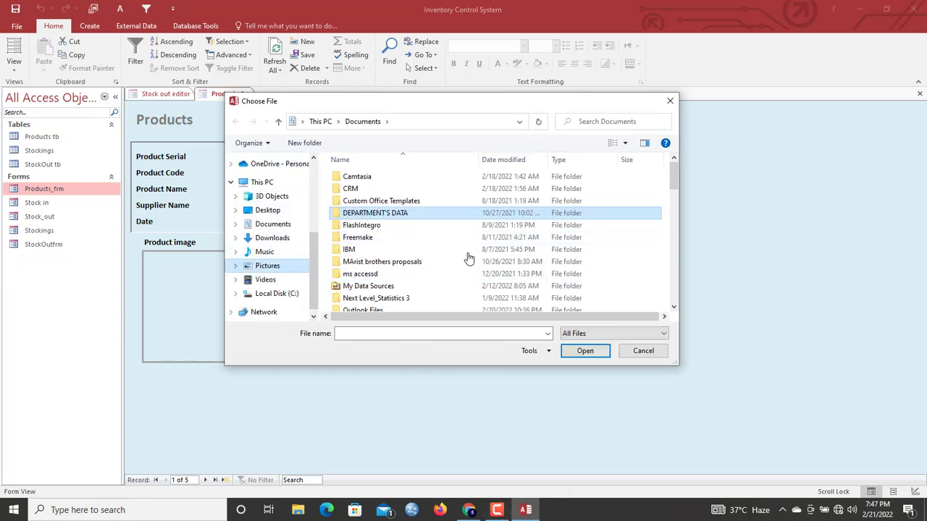
left_click(672, 185)
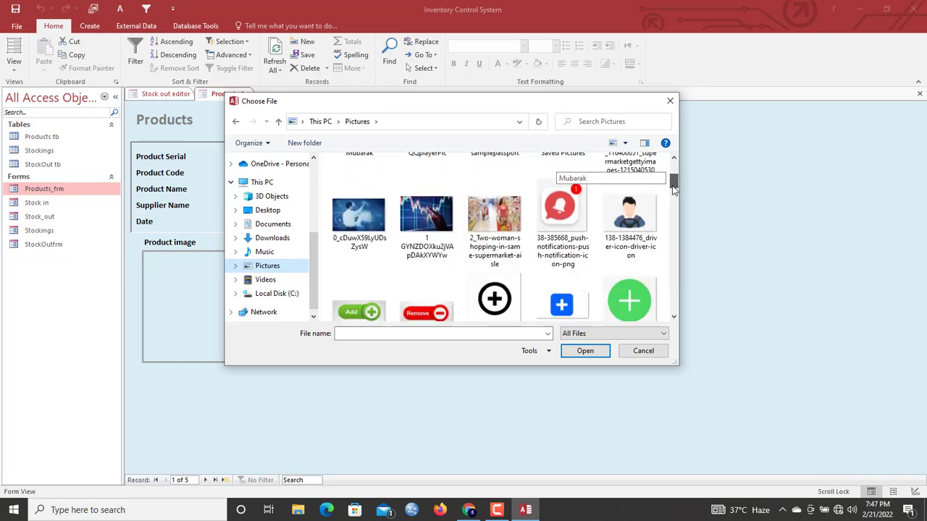
left_click_drag(677, 192, 680, 206)
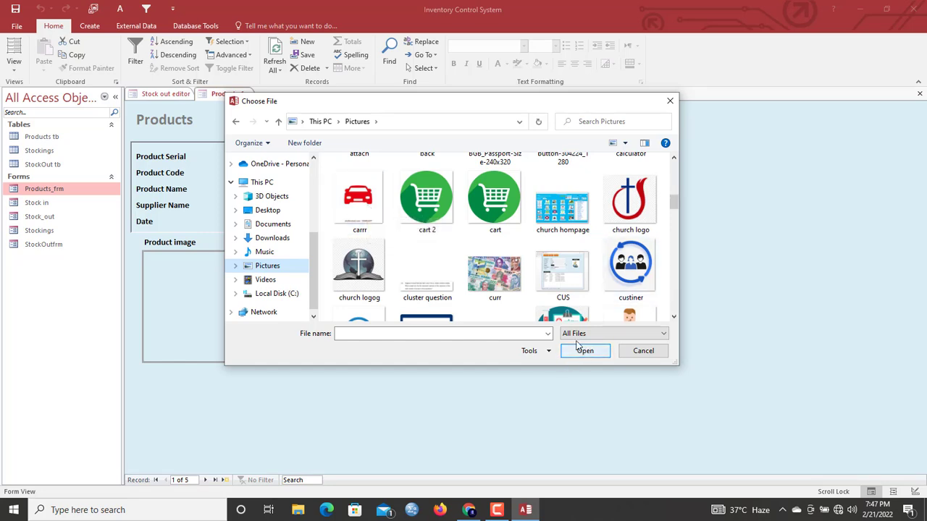
left_click(433, 192)
left_click(599, 350)
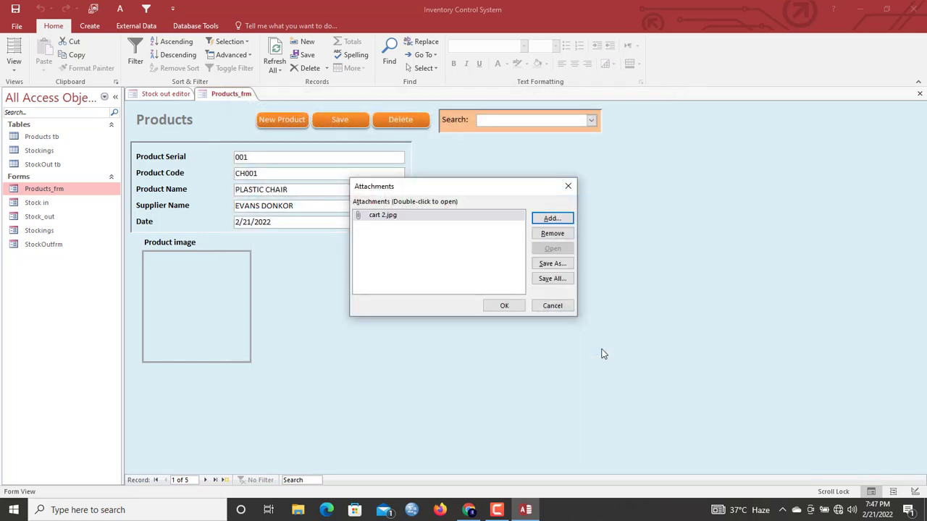
left_click(505, 306)
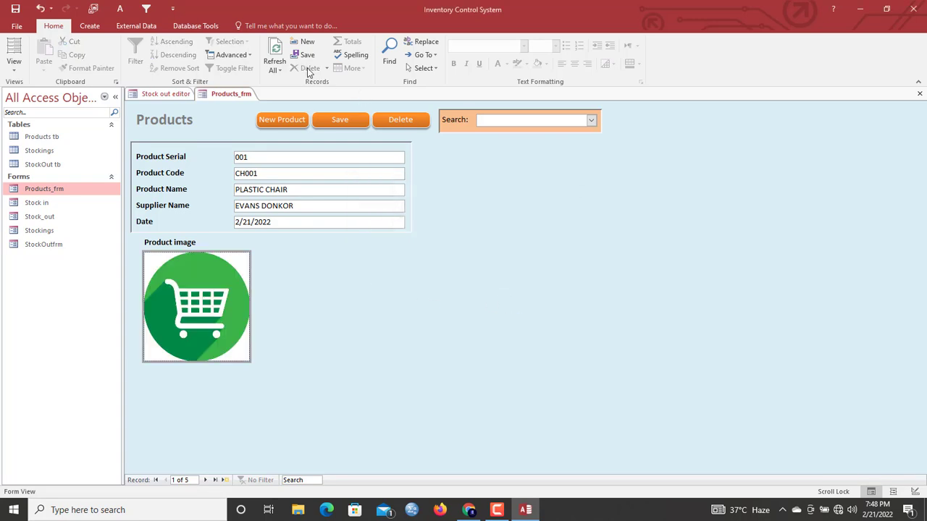
left_click(273, 49)
right_click(239, 92)
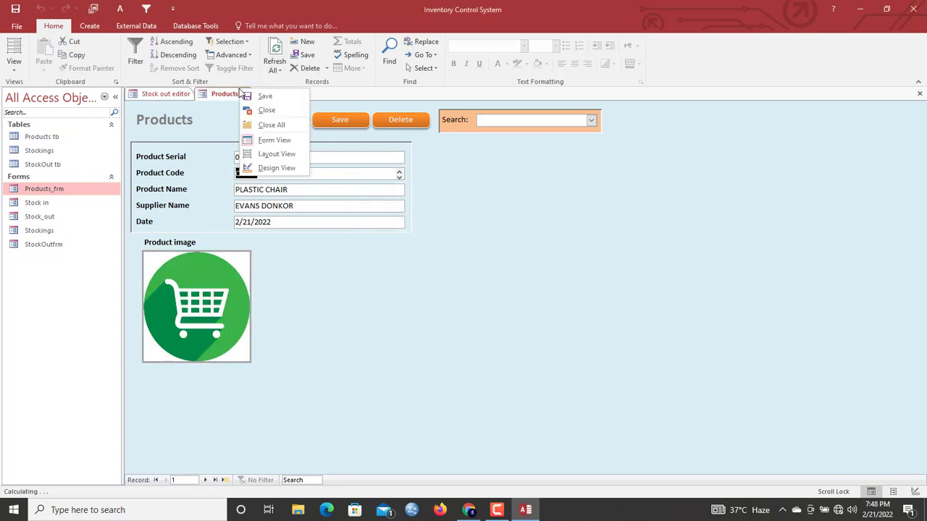
left_click(265, 110)
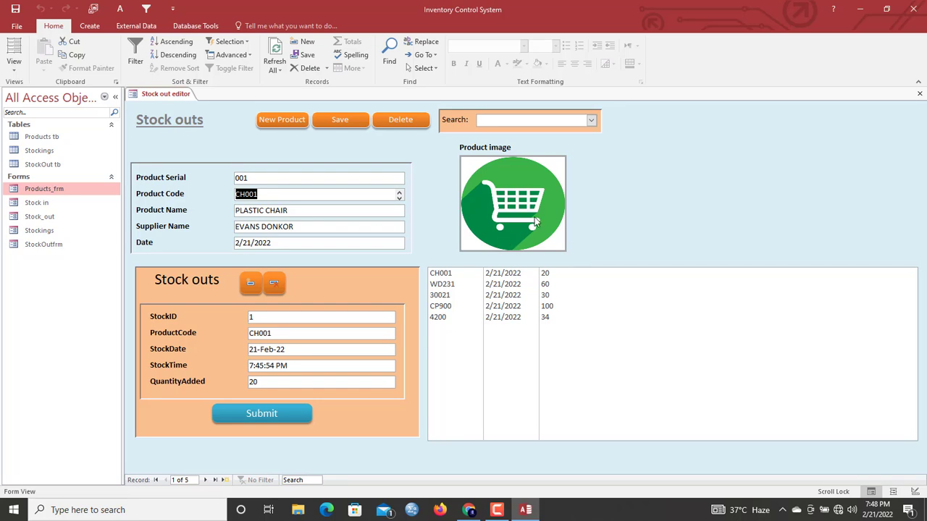
Open the Stock in form to check its product image, save it and close all open forms.
double_click(60, 204)
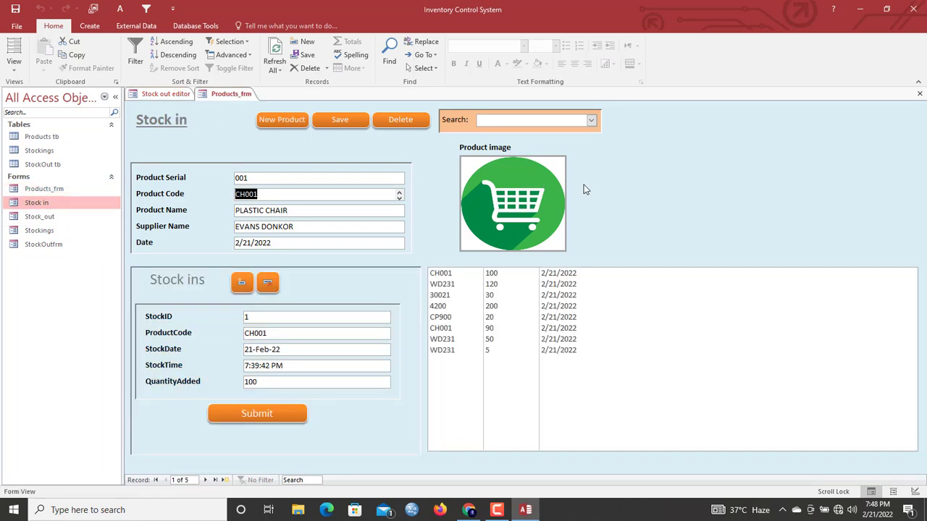
right_click(204, 94)
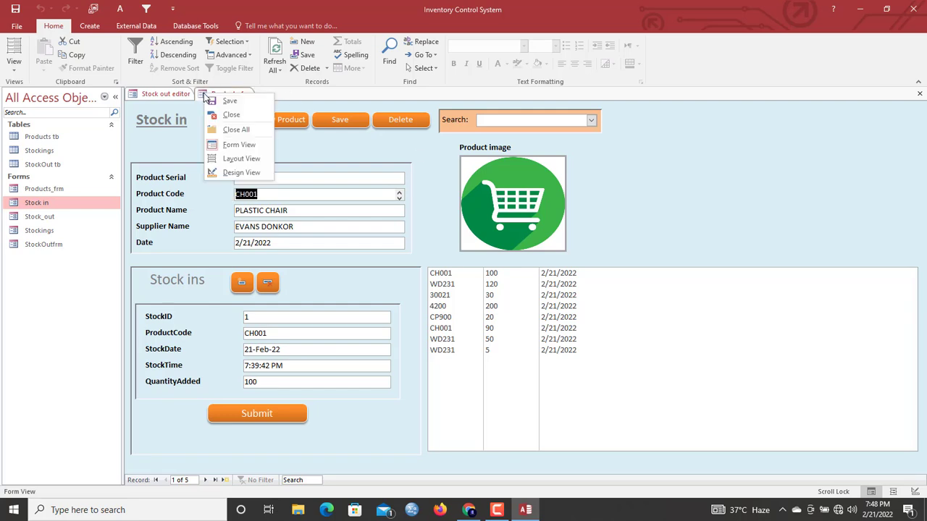
left_click(213, 103)
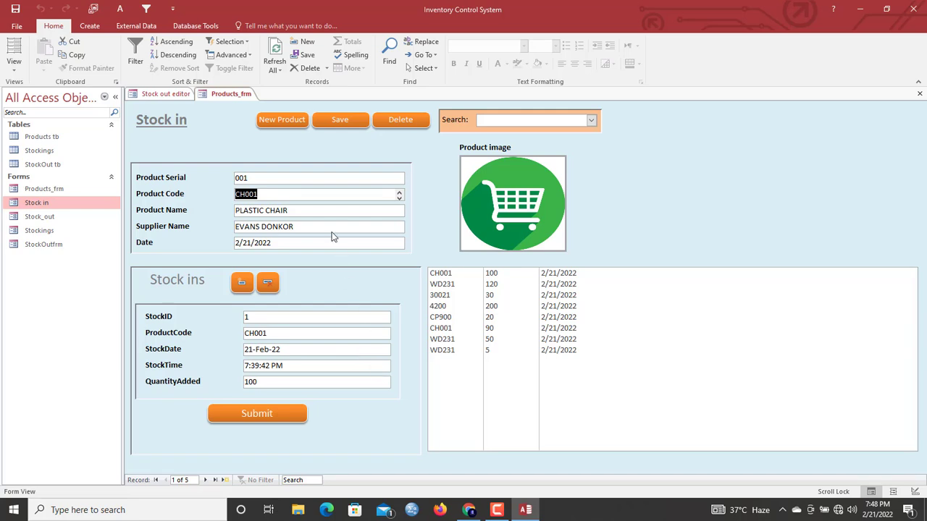
left_click(315, 214)
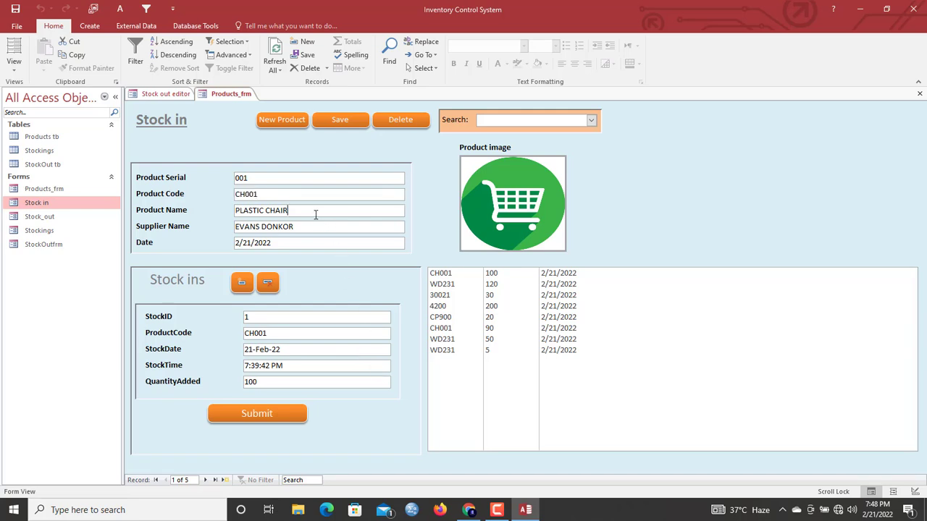
right_click(225, 99)
left_click(238, 102)
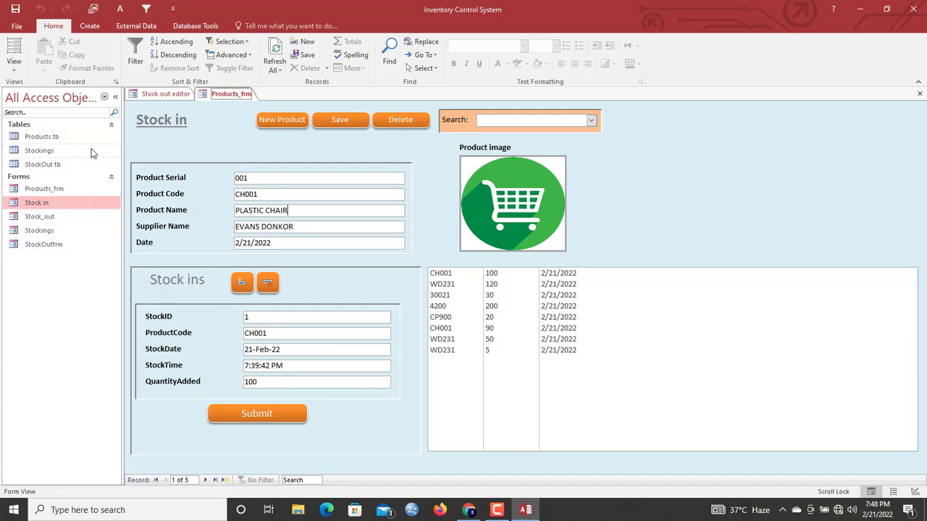
right_click(231, 95)
left_click(265, 132)
Create a new query in design view containing the tables Products tb, Stockings and StockOut tb.
left_click(93, 28)
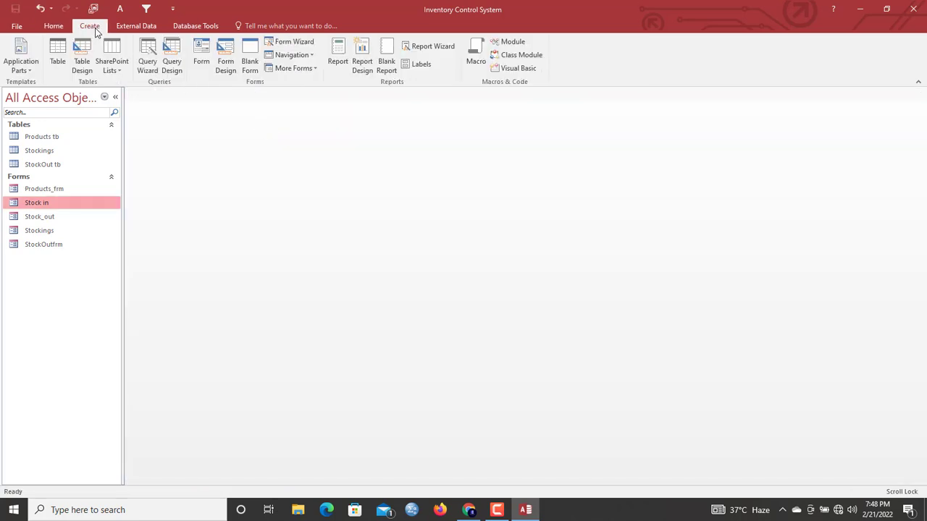
left_click(175, 66)
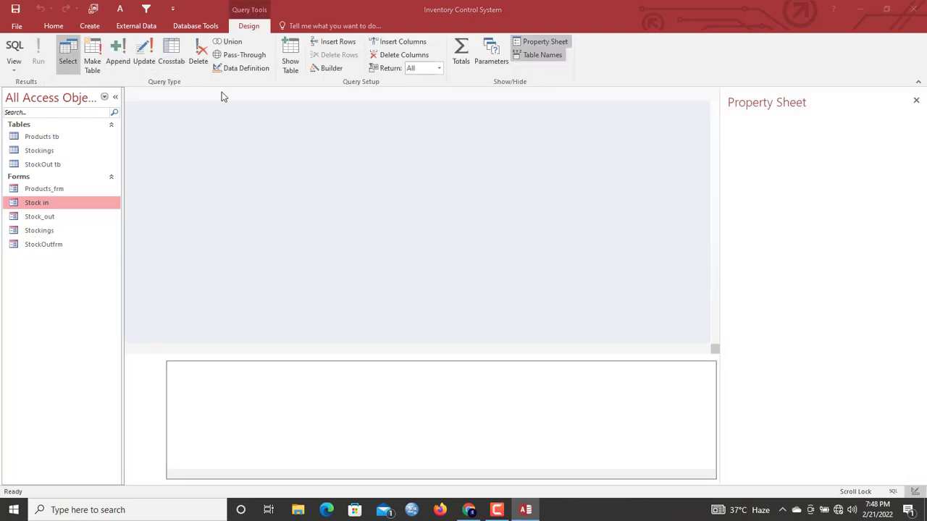
left_click_drag(413, 208, 360, 120)
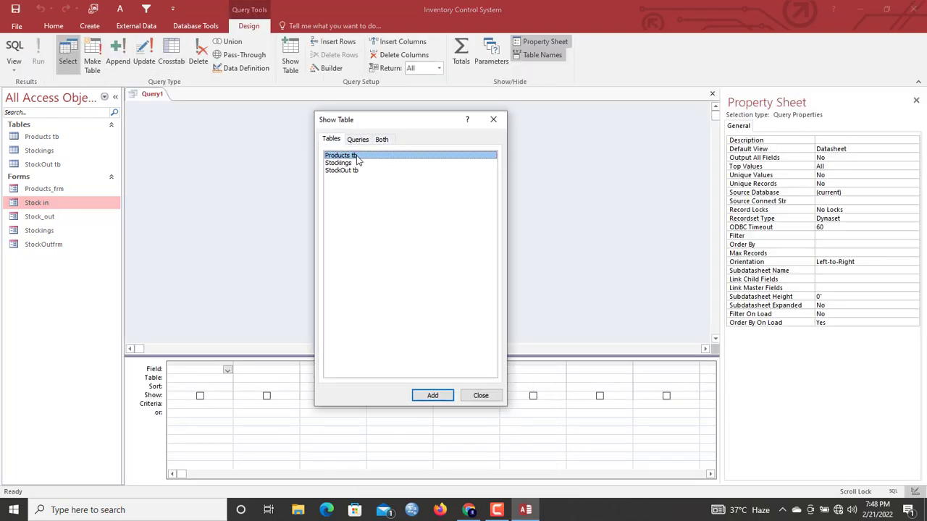
double_click(357, 156)
double_click(358, 163)
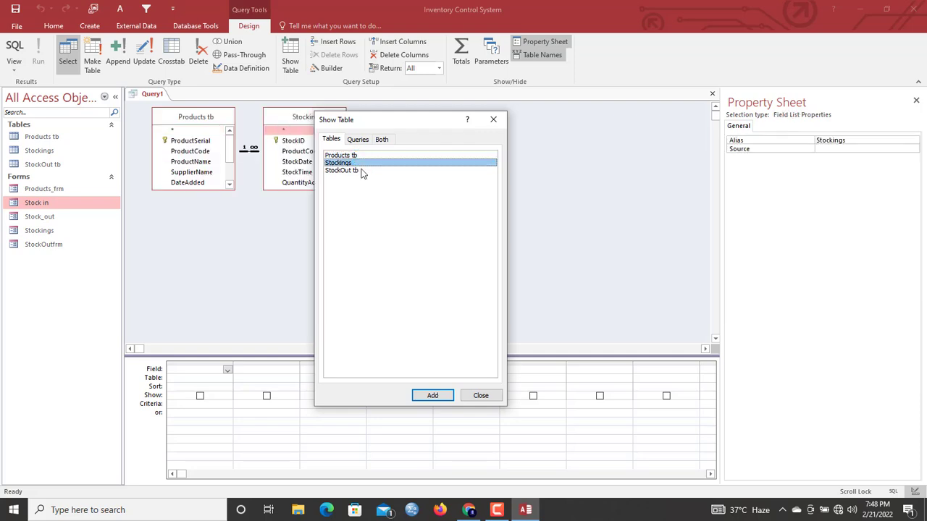
double_click(360, 172)
left_click(494, 120)
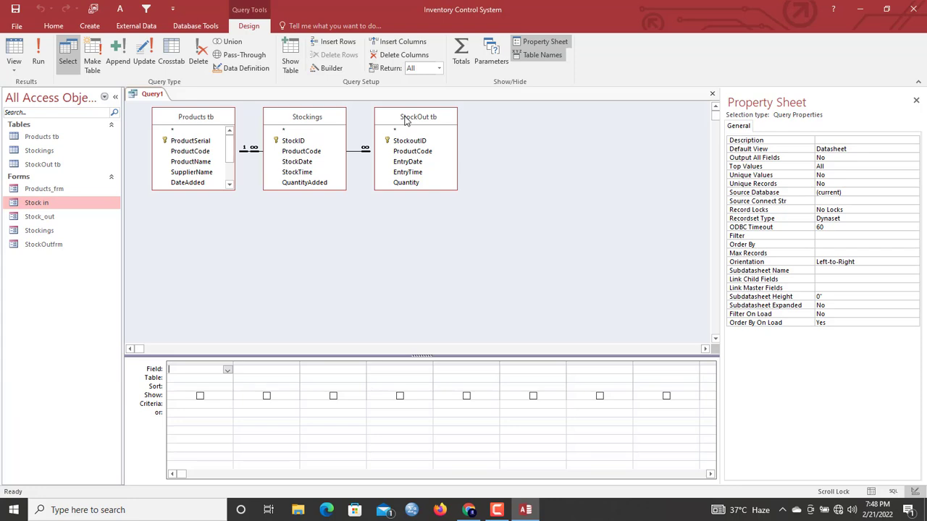
Add ProductCode from Products tb, QuantityAdded from Stockings and Quantity from StockOut tb to the query grid.
double_click(190, 151)
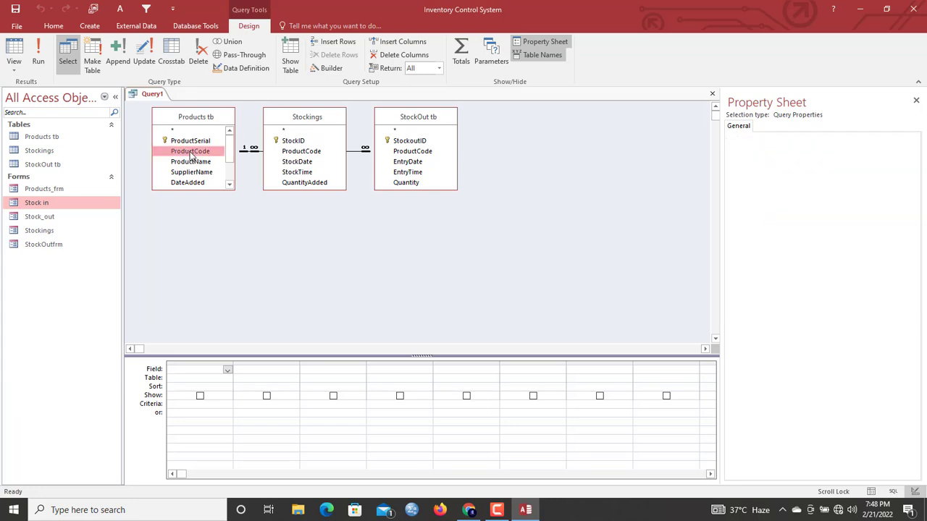
left_click(312, 182)
double_click(313, 183)
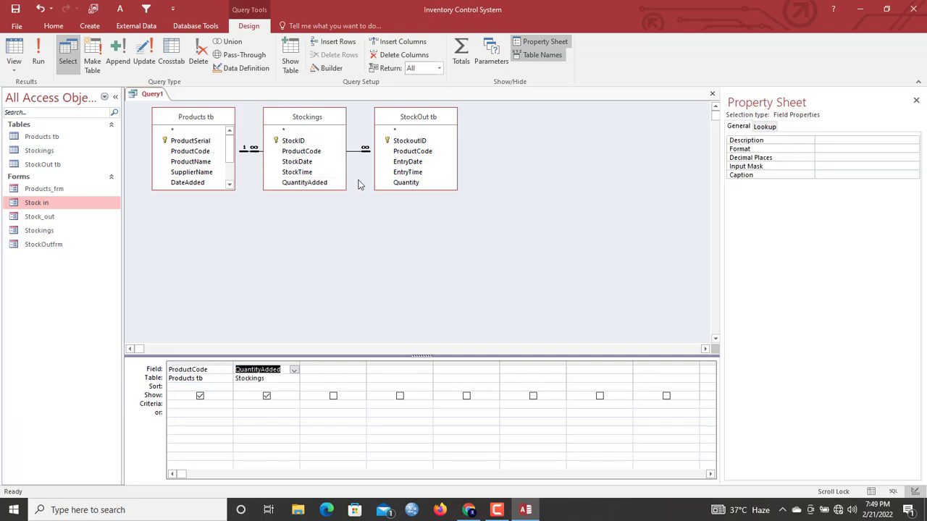
left_click(404, 182)
double_click(404, 182)
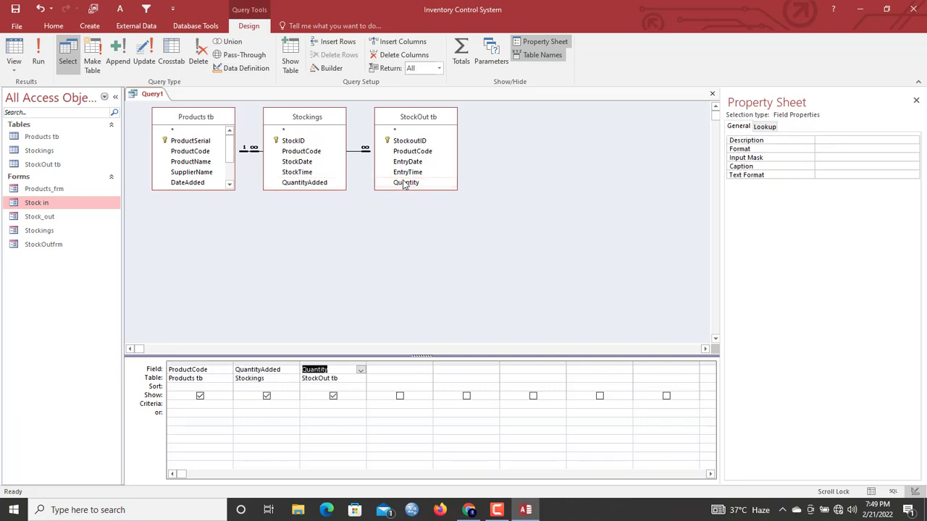
Enable totals for the query and set both QuantityAdded and Quantity to Sum.
left_click(461, 55)
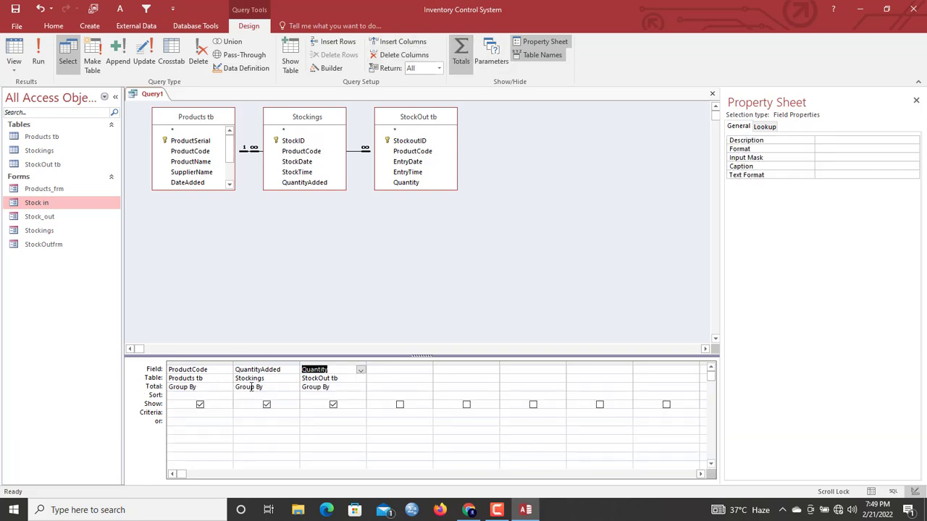
left_click(280, 388)
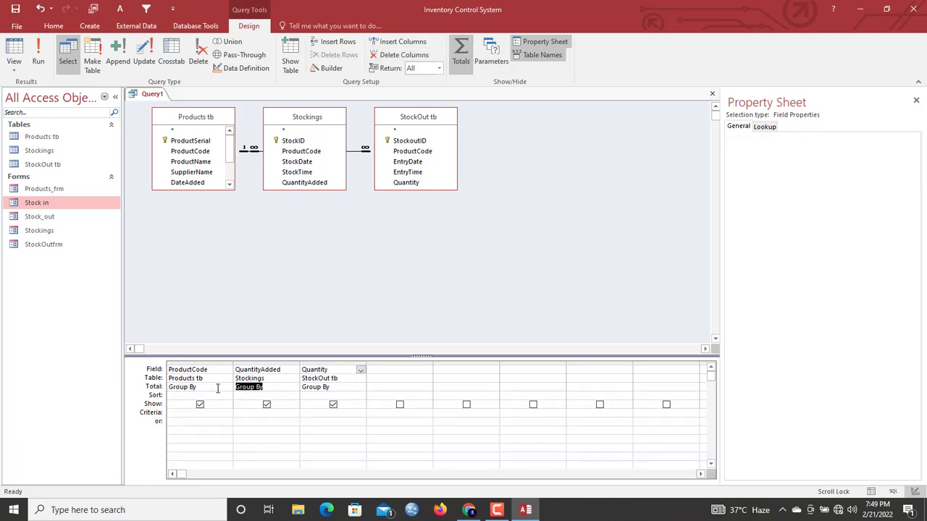
left_click(293, 389)
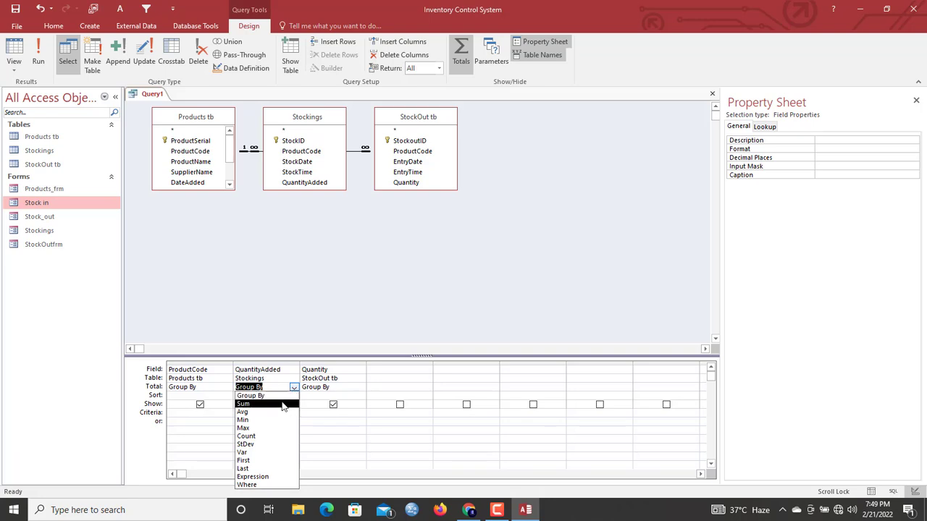
left_click(283, 405)
left_click(356, 387)
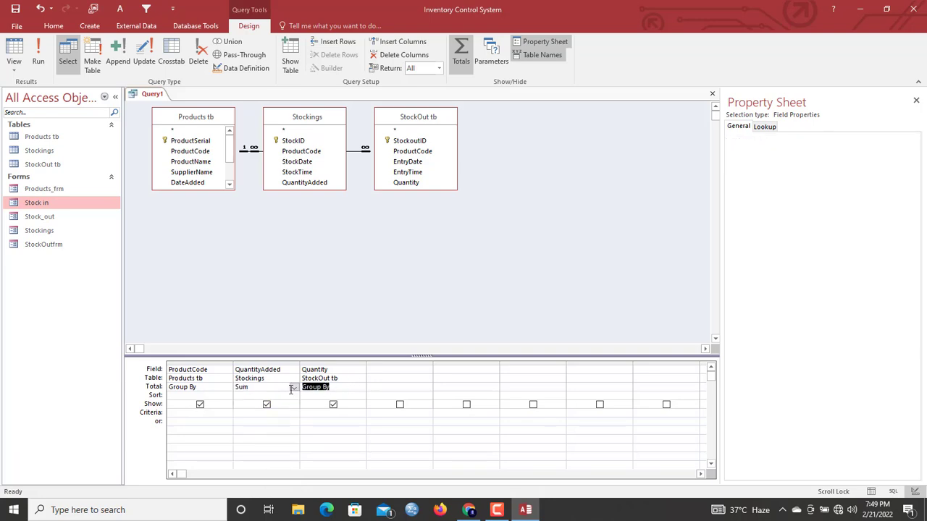
left_click(360, 387)
left_click(337, 405)
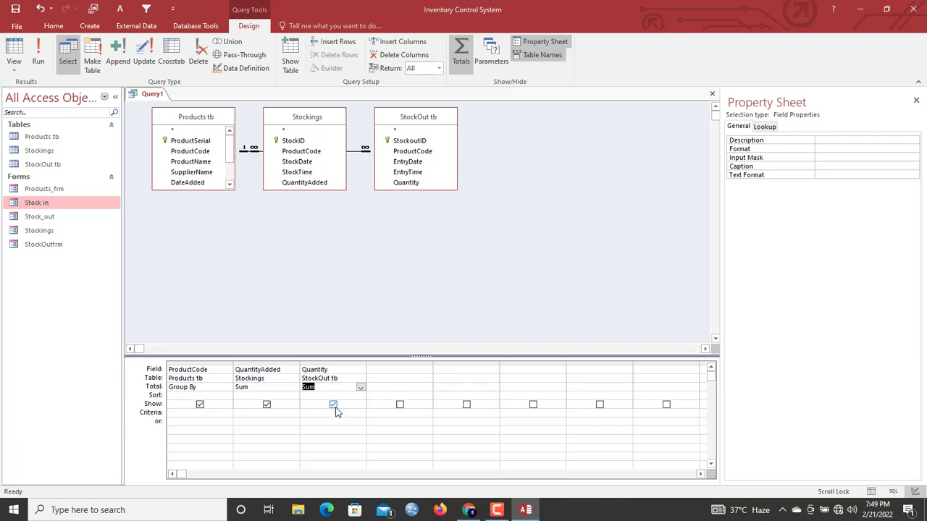
Start a calculated field in the first empty query column with the expression Remains: Sum([Stockings].[QuantityAdded].
left_click(375, 369)
right_click(376, 369)
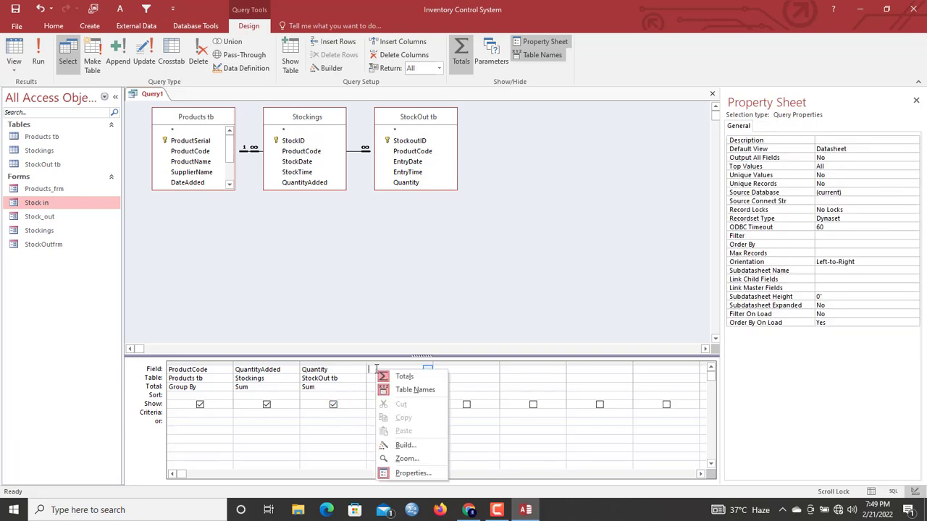
left_click(403, 447)
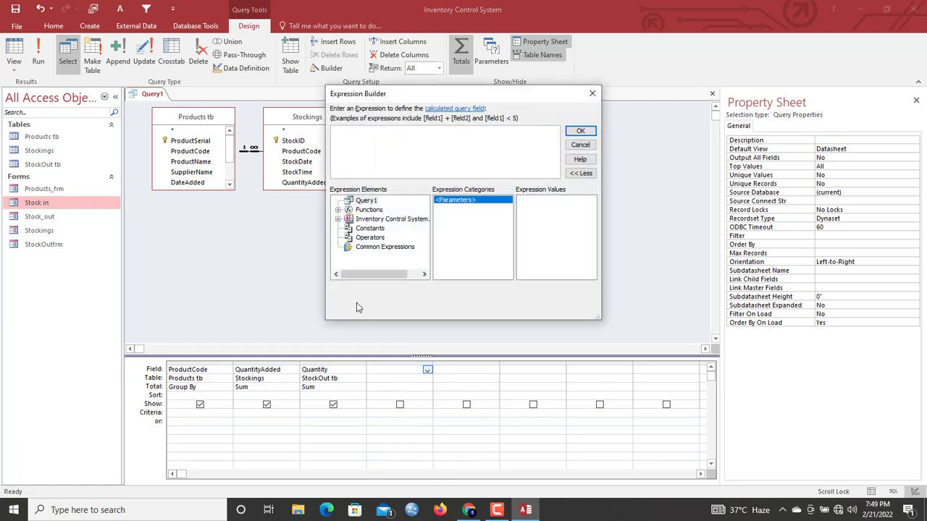
type("Remains: sum")
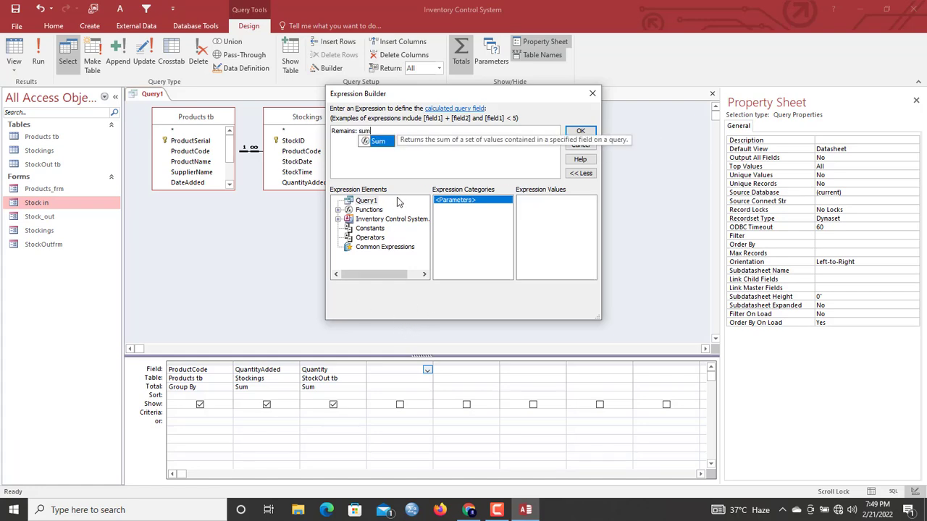
double_click(378, 141)
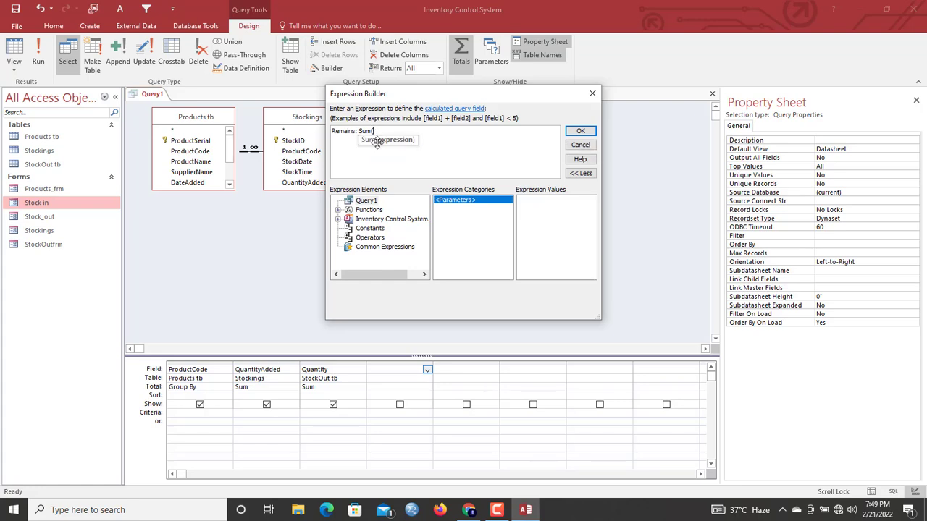
type("sto")
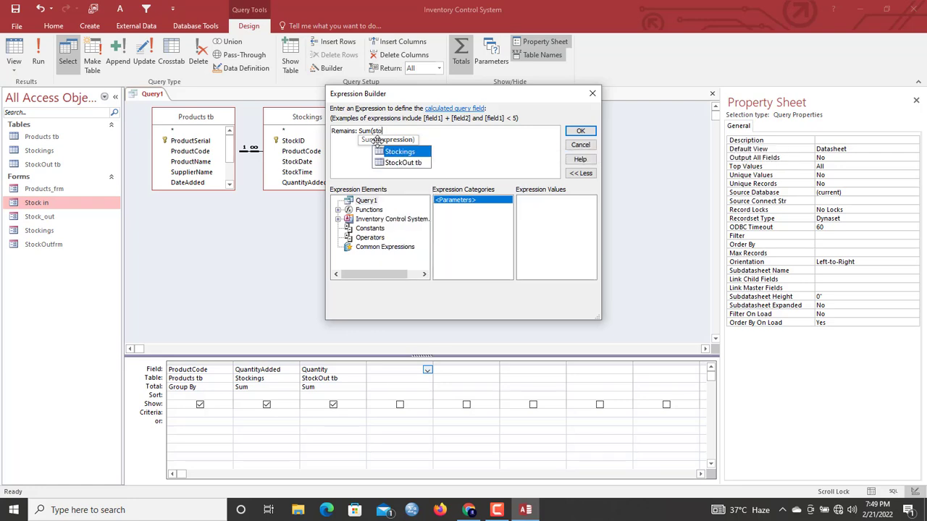
double_click(414, 154)
type(".")
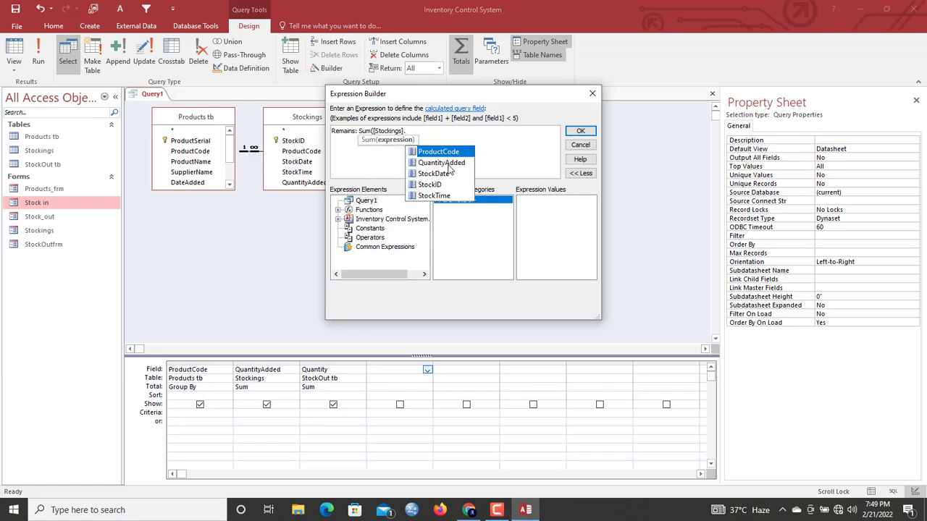
double_click(450, 165)
Complete the Remains expression by subtracting [StockOut tb].[Quantity] inside the Sum, and accept it.
type("-")
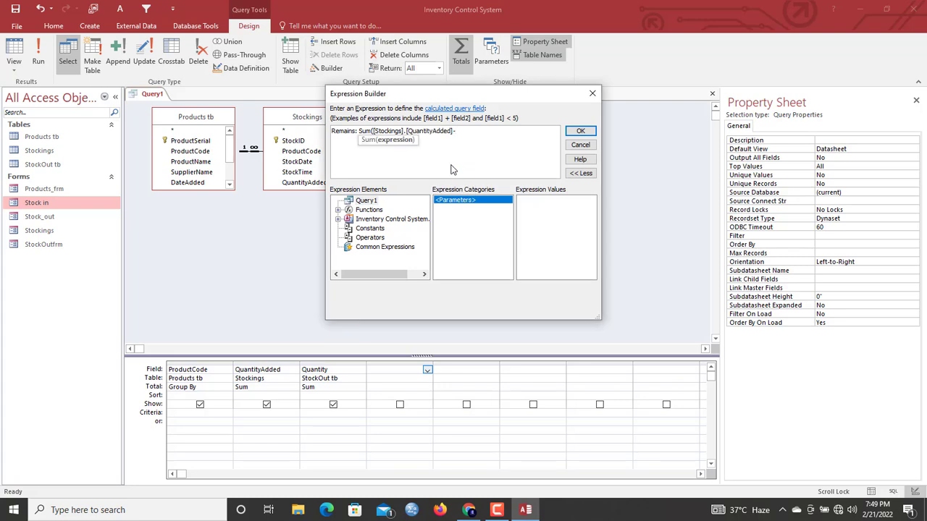
type("st")
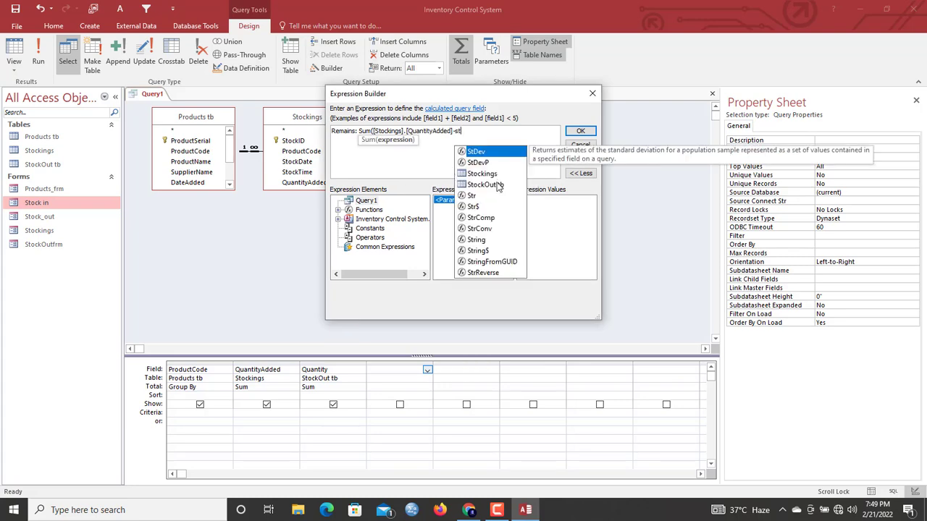
double_click(485, 185)
type(".")
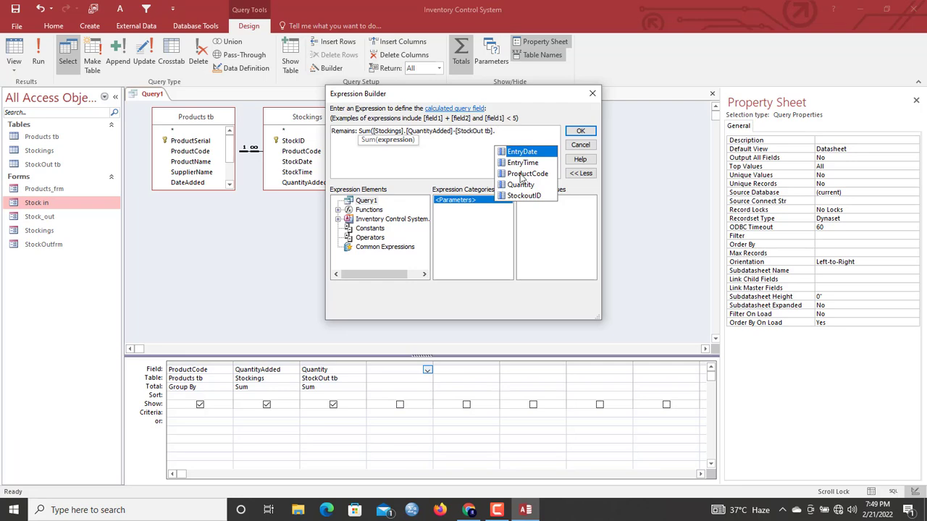
double_click(521, 185)
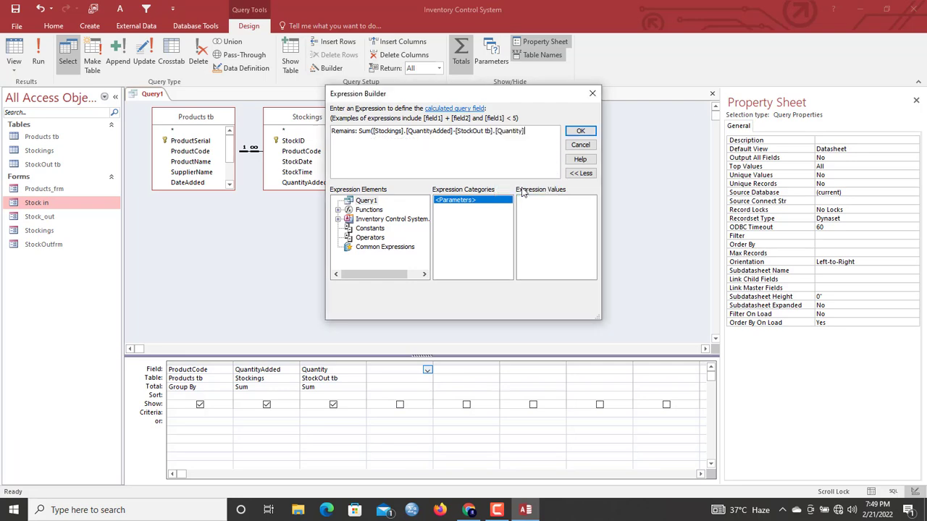
left_click(581, 131)
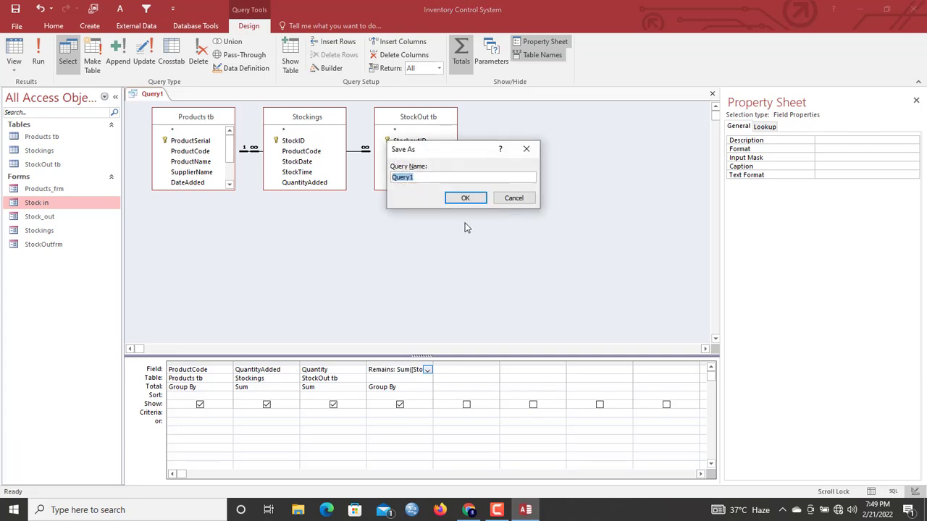
Save the query as Remains and try to run it.
type("Remains")
key("Return")
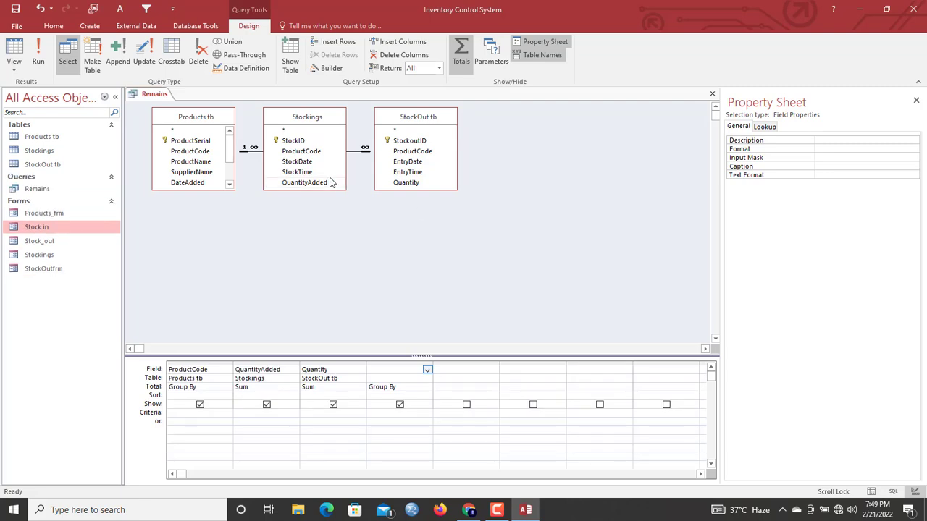
left_click(39, 63)
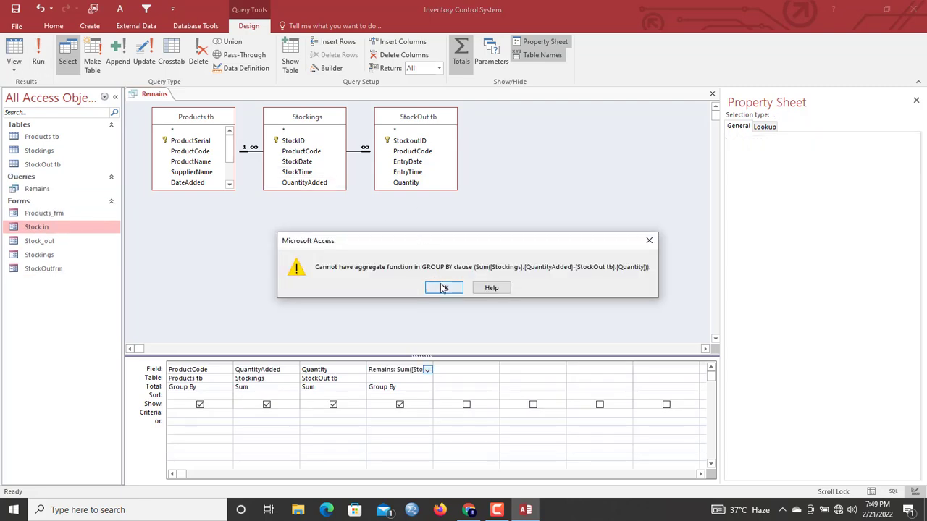
left_click(441, 288)
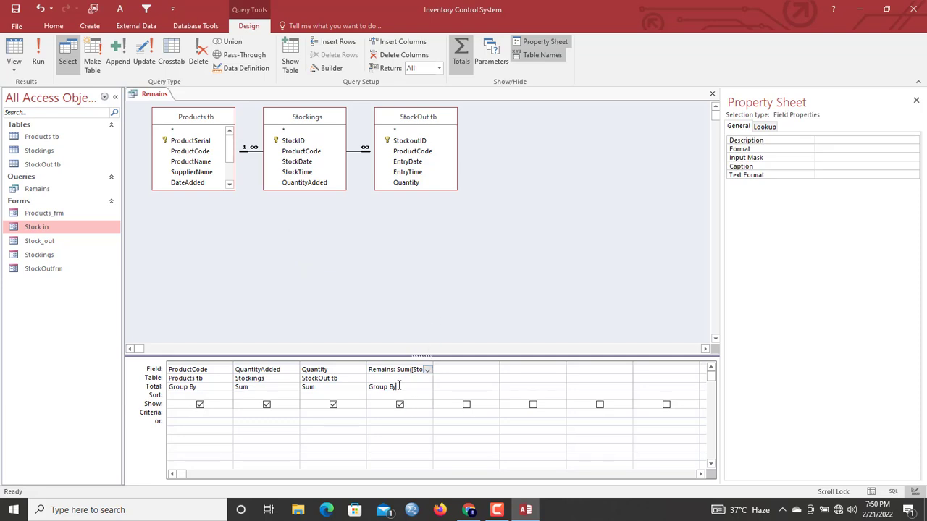
Change the Remains column's total setting to Expression, run the query and check the CH001 row.
left_click(368, 386)
left_click(427, 387)
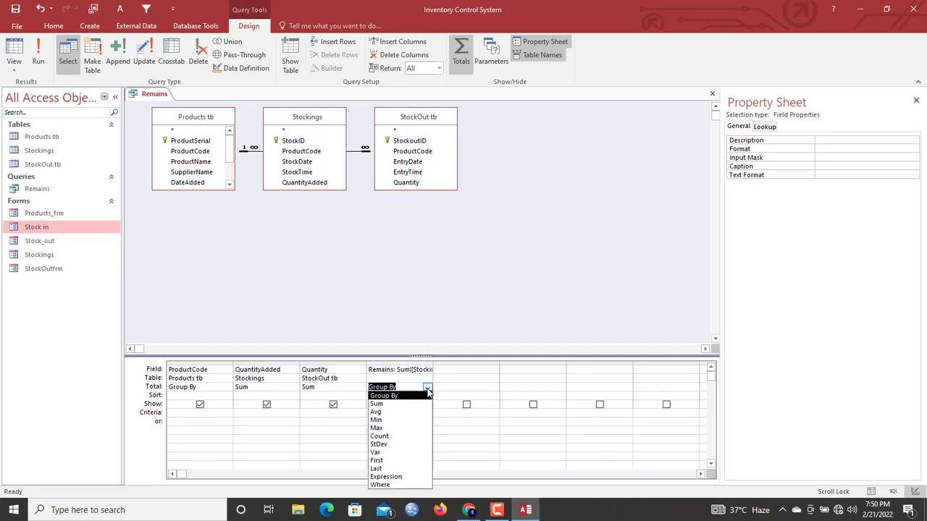
left_click(400, 476)
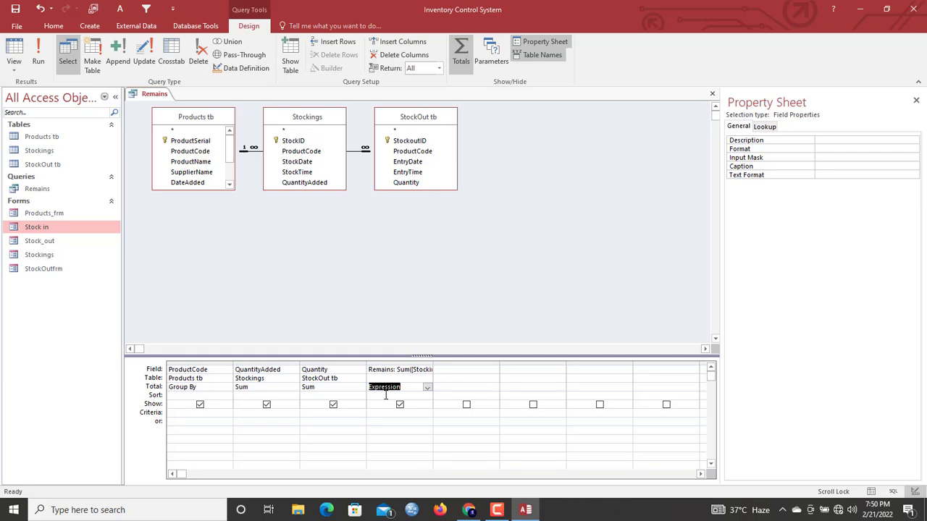
left_click(38, 61)
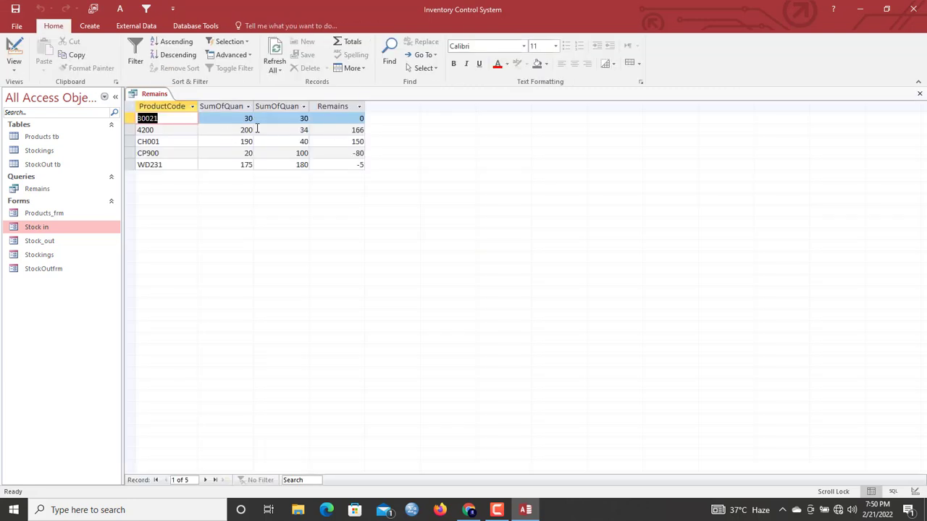
left_click(132, 143)
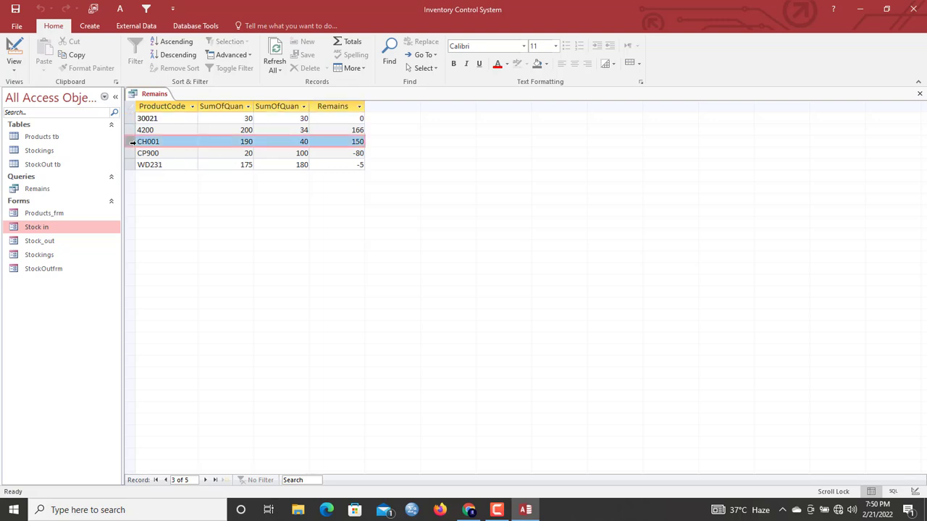
Return to the query's design, add ProductName from Products tb, and place it between ProductCode and QuantityAdded.
right_click(152, 95)
left_click(196, 147)
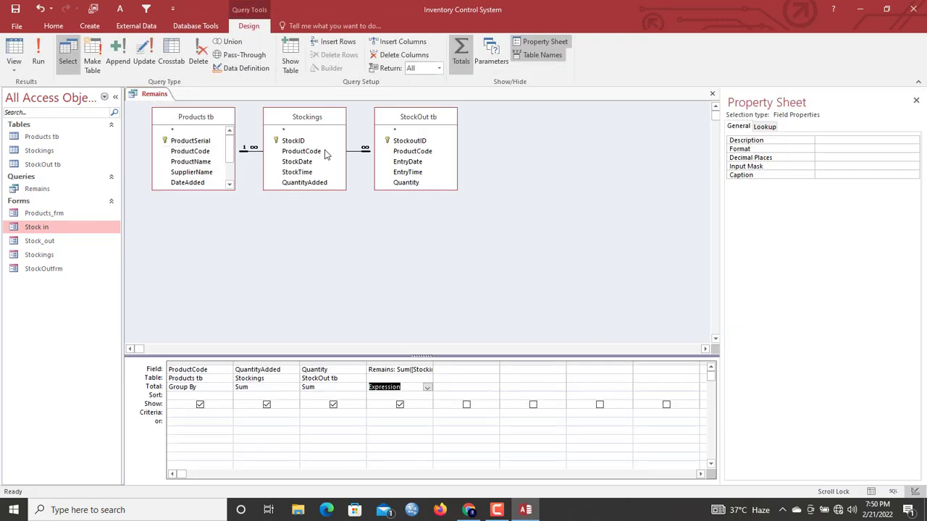
double_click(193, 162)
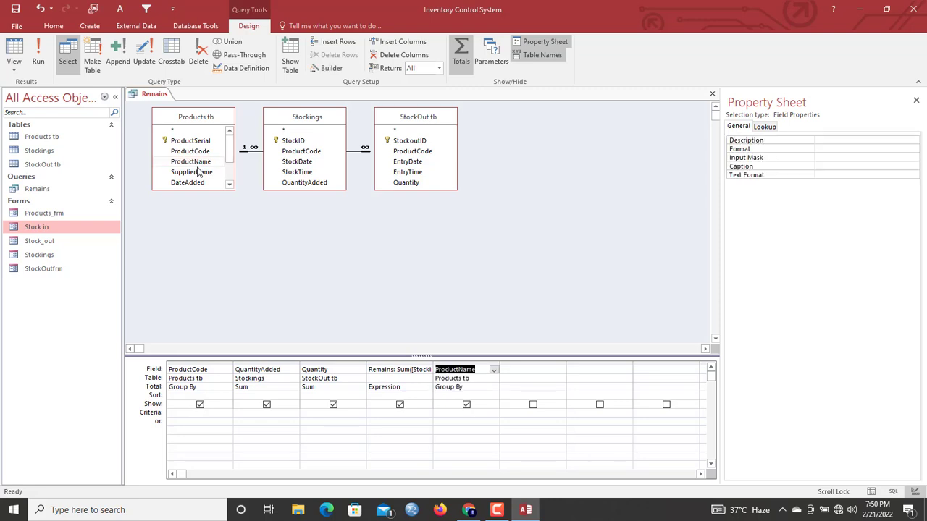
left_click(452, 364)
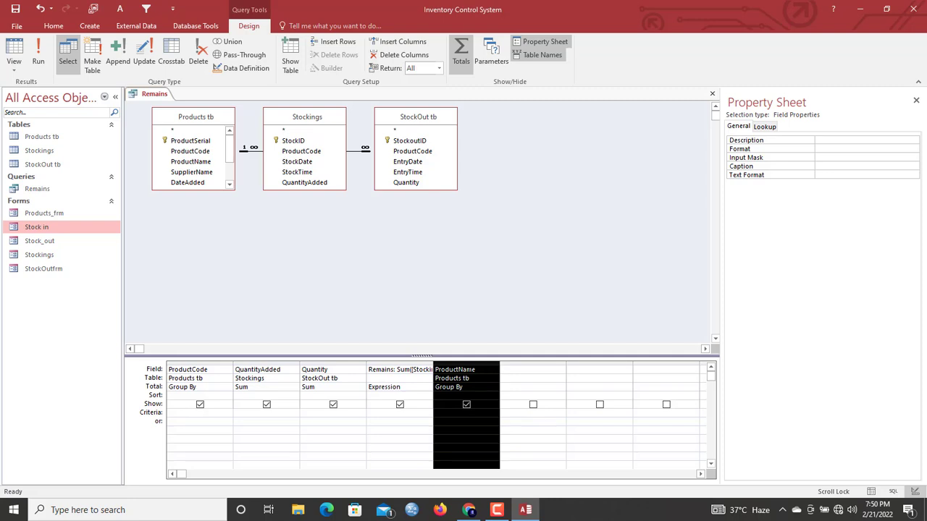
left_click_drag(460, 366, 259, 366)
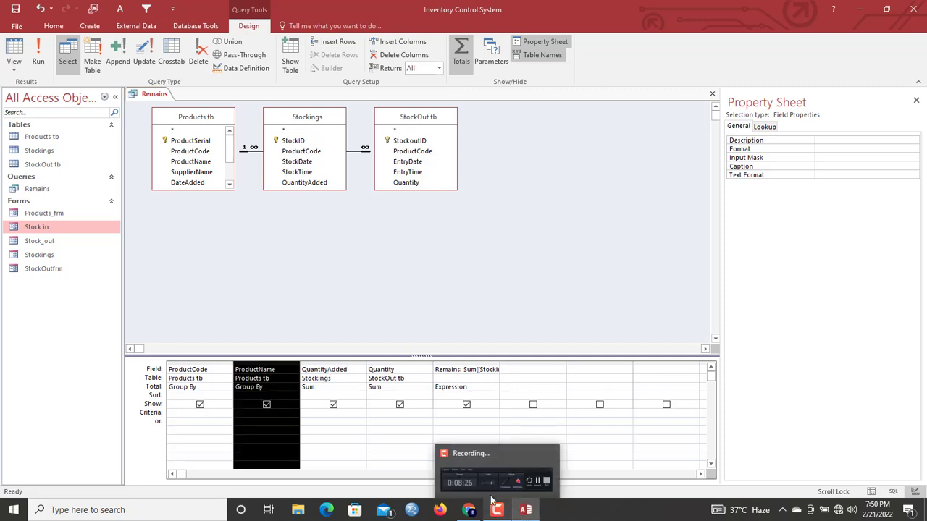
Run the Remains query and check the added, issued and remaining quantities in the TABLETS and KEYBOARDS rows.
left_click(252, 246)
left_click(38, 58)
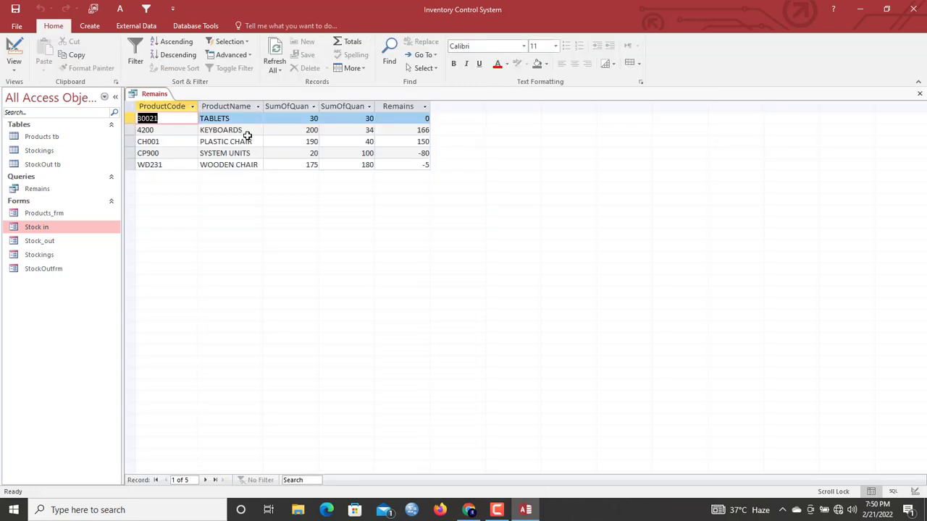
left_click(239, 118)
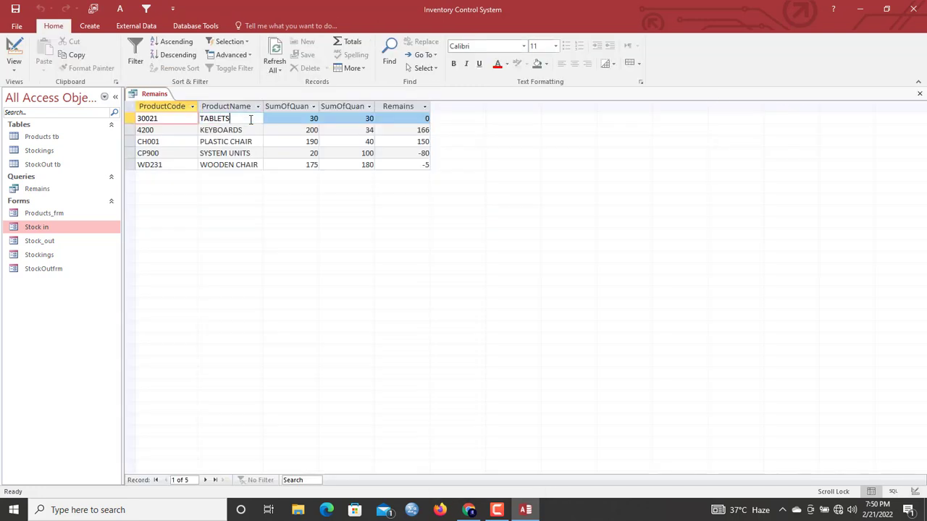
left_click(316, 118)
left_click(337, 119)
left_click(417, 118)
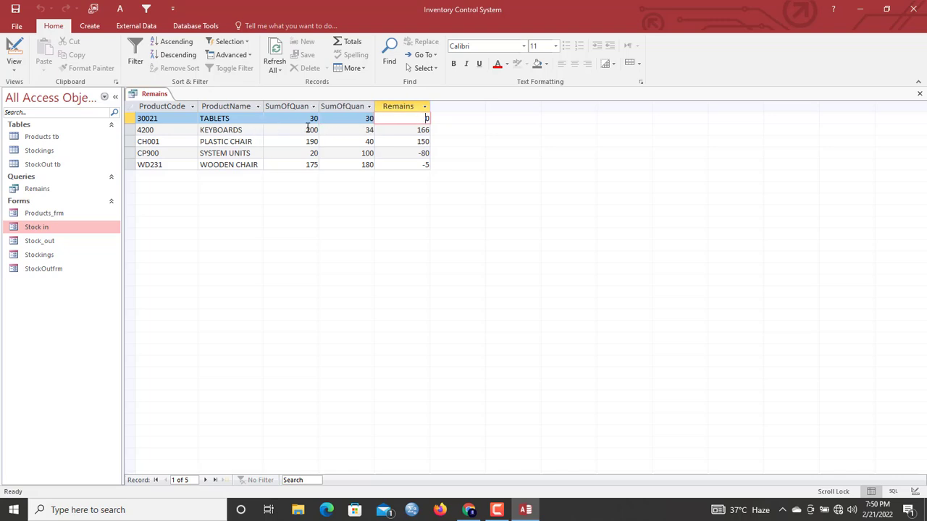
left_click(308, 129)
left_click(367, 130)
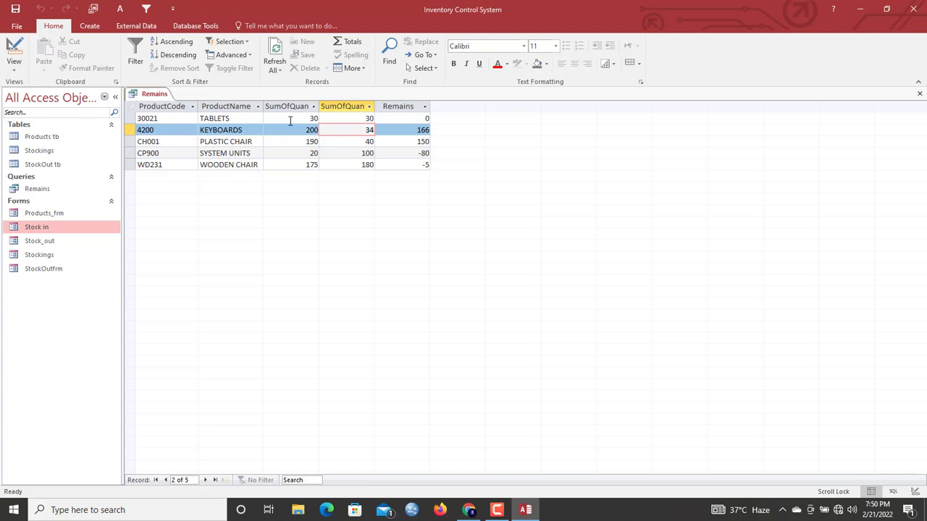
In the Stock in form, find KEYBOARDS, save a new stock entry with a quantity of 10, and refresh the Remains query.
double_click(37, 227)
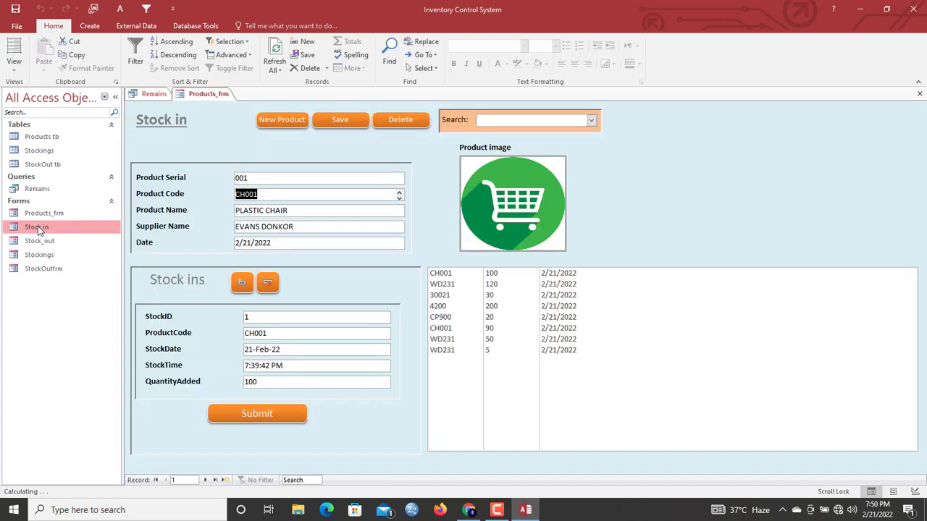
left_click(592, 120)
left_click(556, 178)
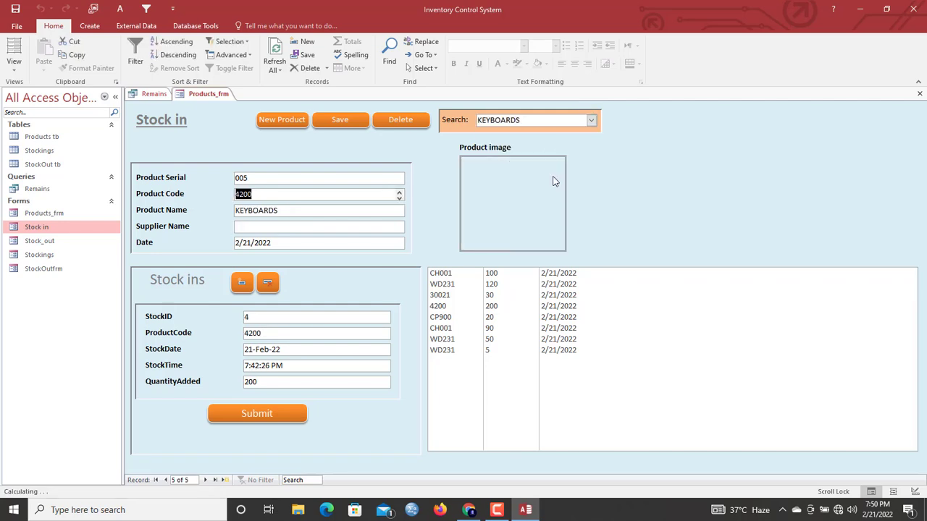
left_click(248, 284)
left_click_drag(263, 384, 239, 380)
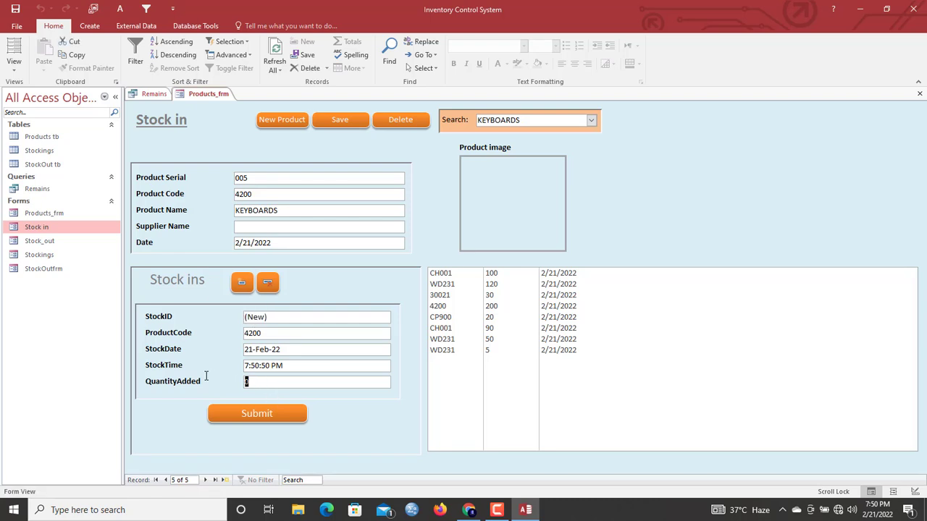
type("1")
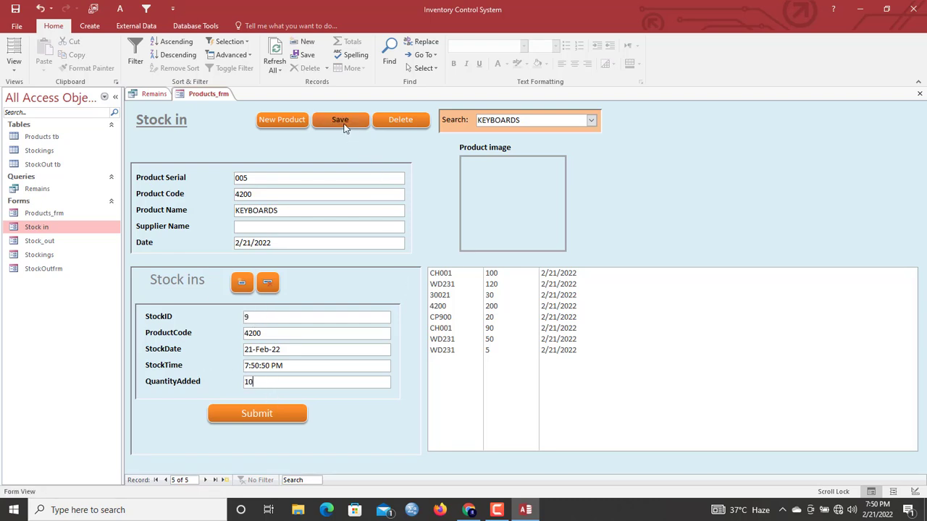
left_click(345, 127)
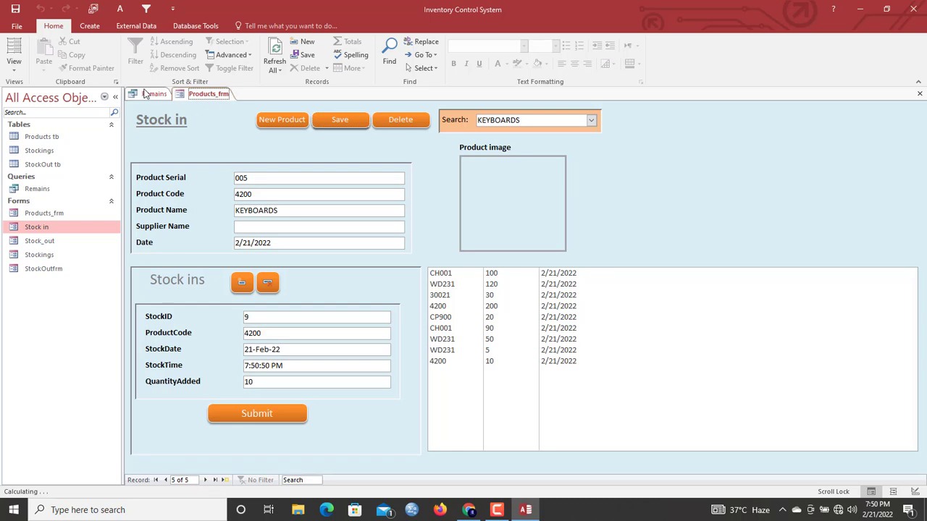
left_click(148, 94)
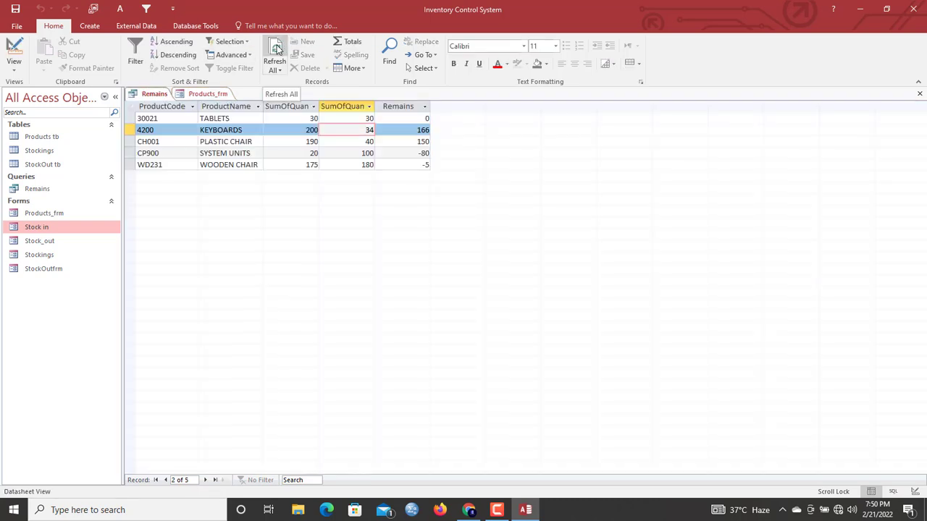
left_click(276, 48)
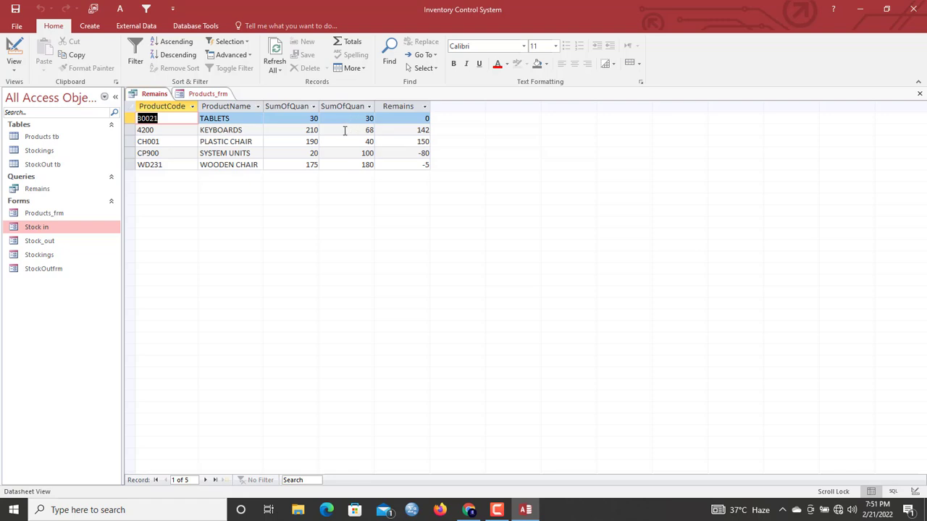
In the Stock_out form, find KEYBOARDS, add a new stock-out entry with a quantity of 6, and save it.
double_click(29, 243)
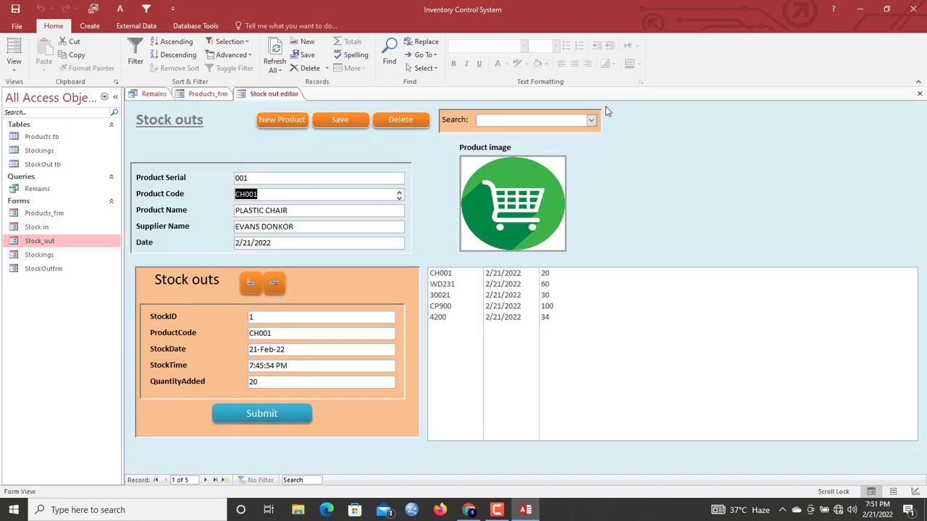
left_click(591, 120)
left_click(507, 176)
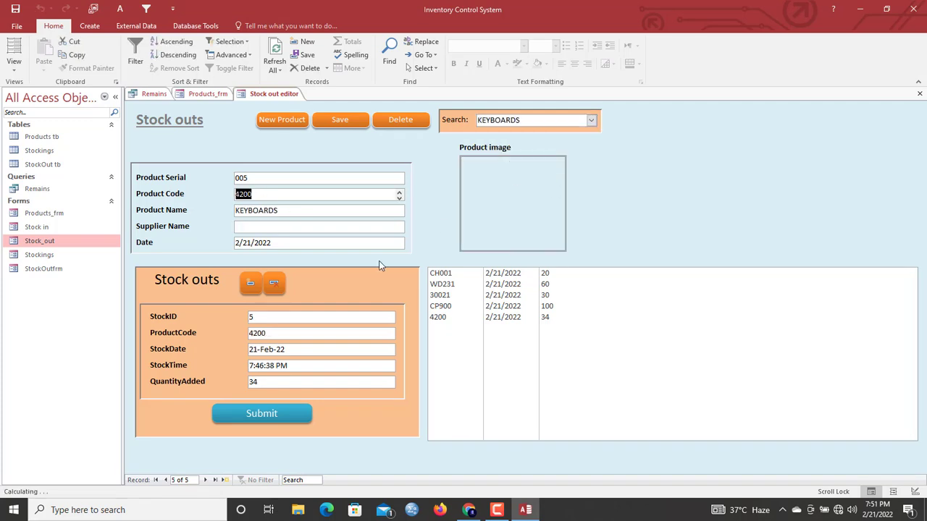
left_click(250, 283)
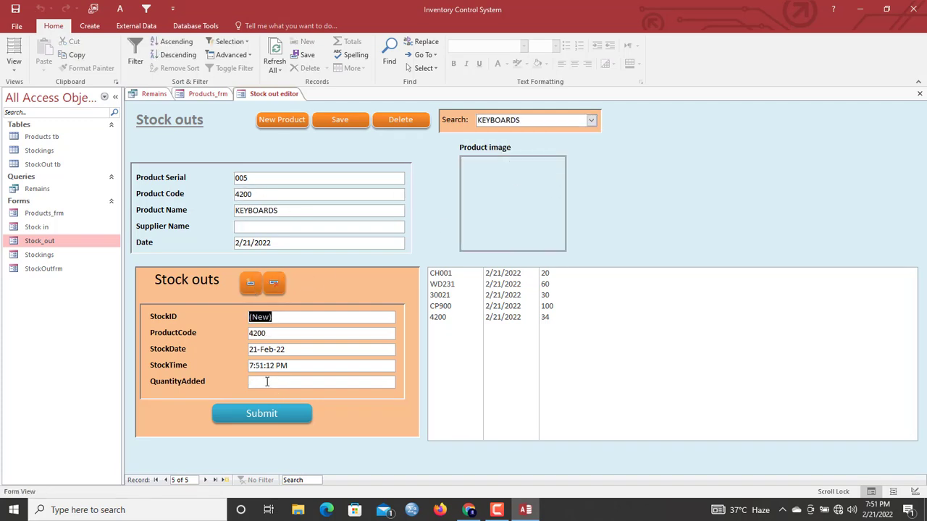
left_click(267, 381)
type("6")
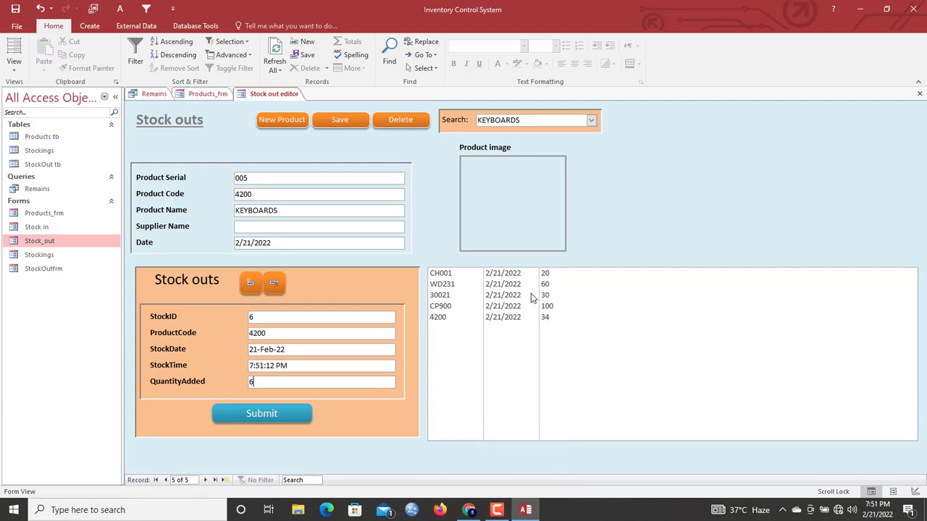
left_click(353, 117)
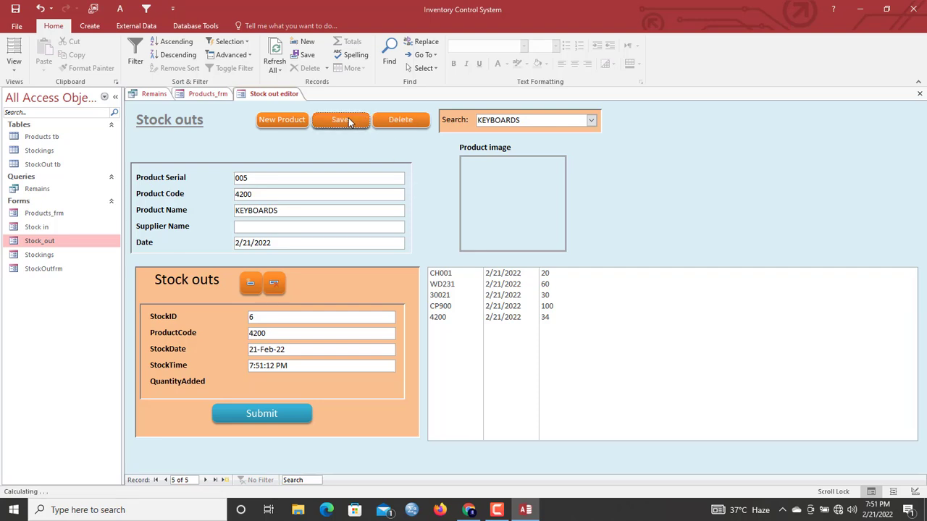
Return to the Remains query and refresh it to check the KEYBOARDS row.
left_click(195, 96)
left_click(154, 94)
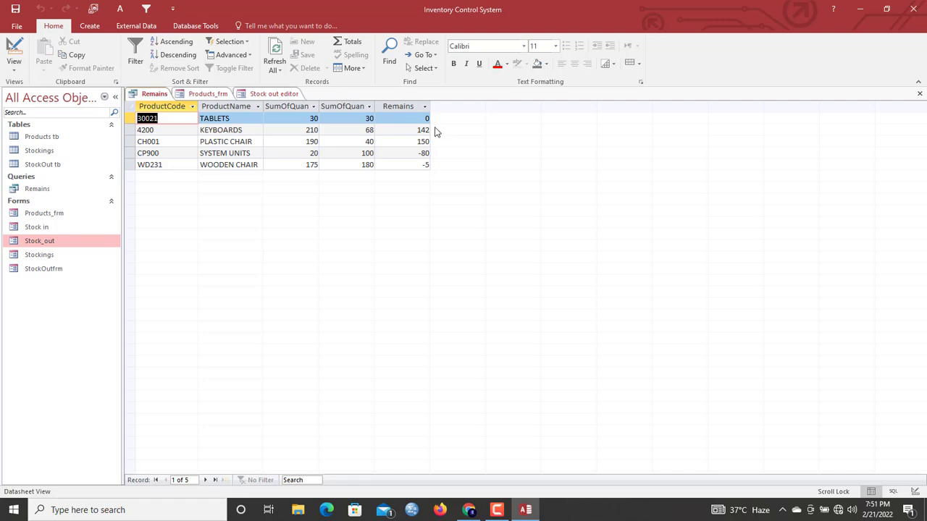
left_click(270, 58)
Compare the KEYBOARDS entries in both stock forms and delete the 10-unit stock-in entry.
left_click(274, 94)
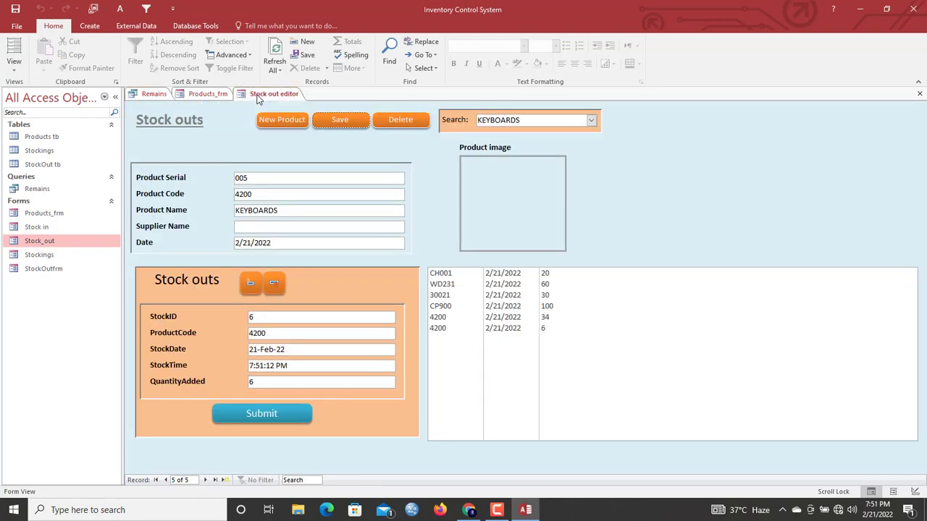
left_click(219, 97)
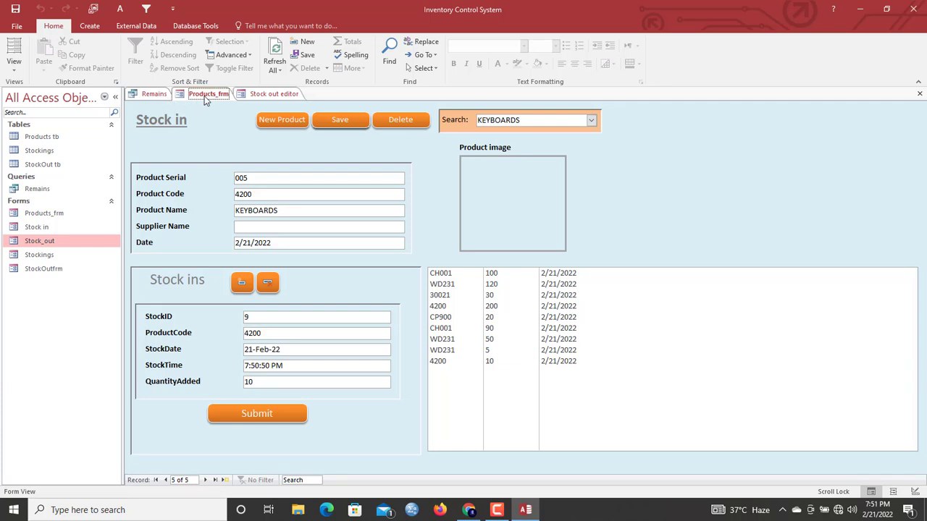
left_click(255, 94)
left_click(203, 95)
left_click(267, 283)
left_click(444, 293)
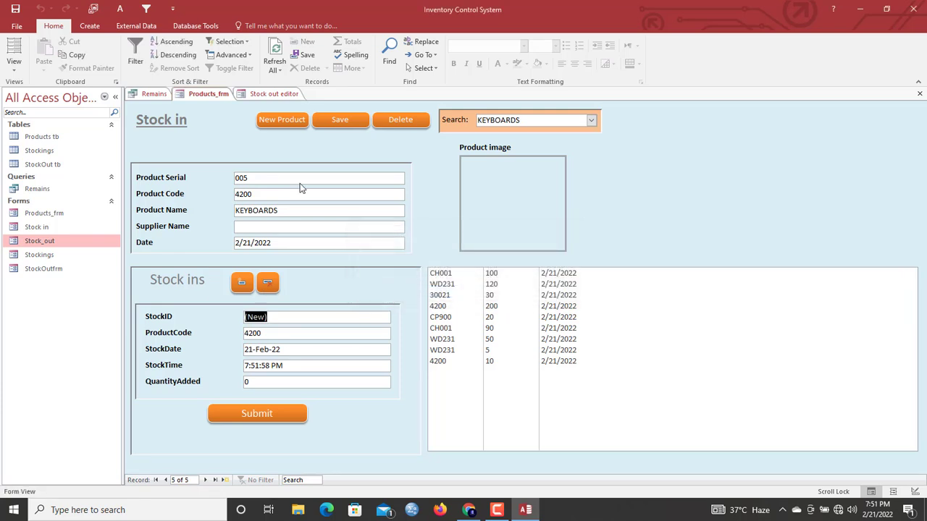
Refresh the Stock out editor and check the KEYBOARDS totals in the Remains query.
left_click(261, 94)
left_click(265, 53)
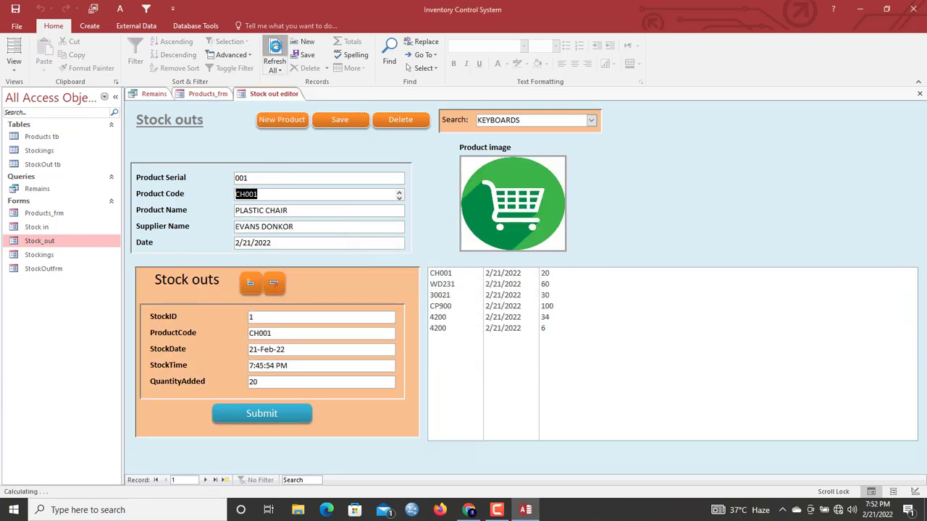
left_click(212, 94)
left_click(156, 95)
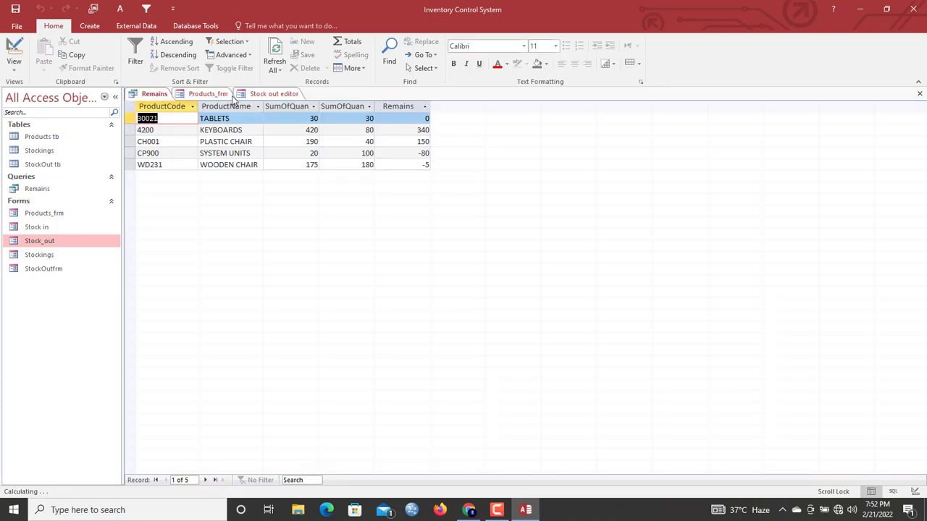
left_click(274, 94)
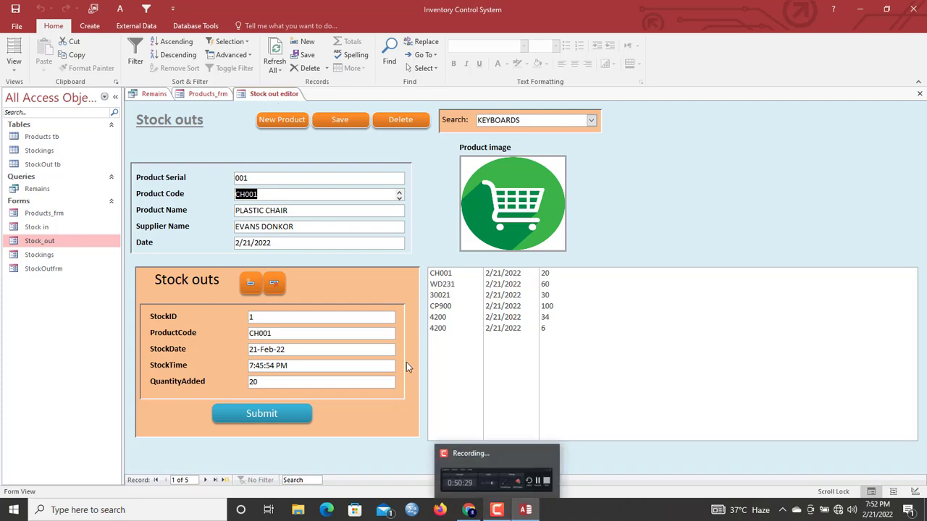
Close all open objects, saving the changes, and reopen the Remains query.
right_click(241, 100)
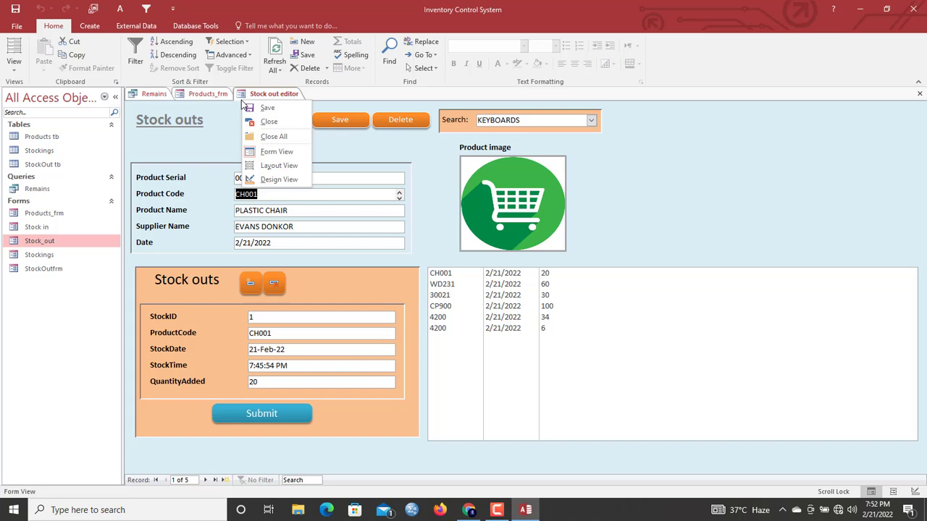
left_click(266, 136)
left_click(419, 287)
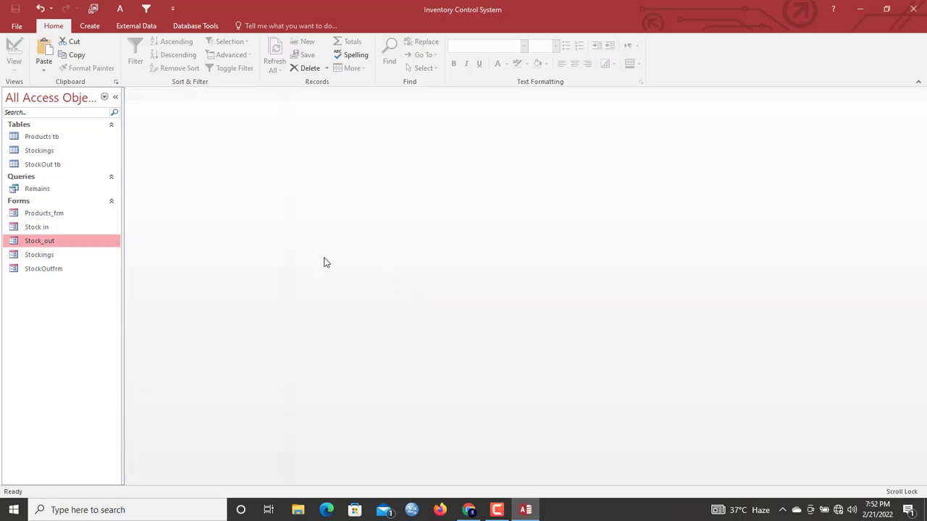
left_click(39, 189)
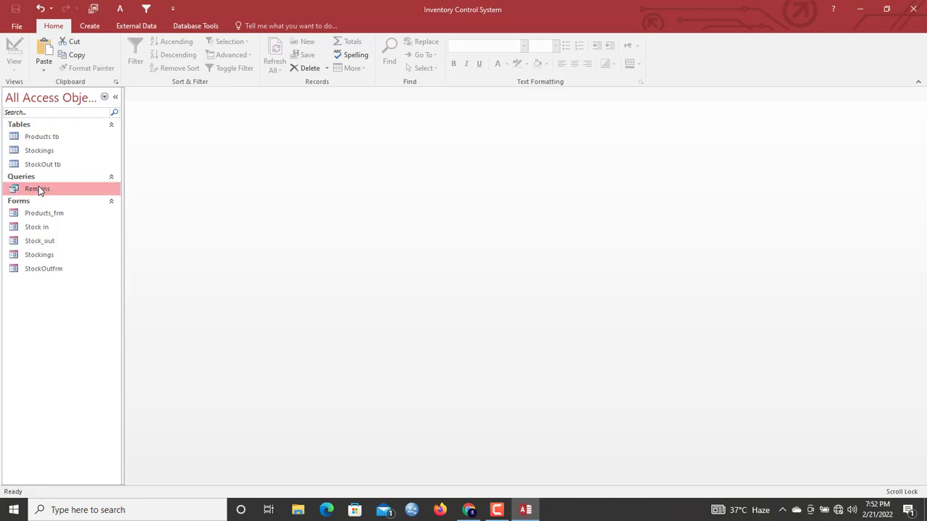
double_click(39, 188)
Create a columnar form titled Remains with the Form Wizard, using only the Remains field of the Remains query, and open its design.
left_click(90, 25)
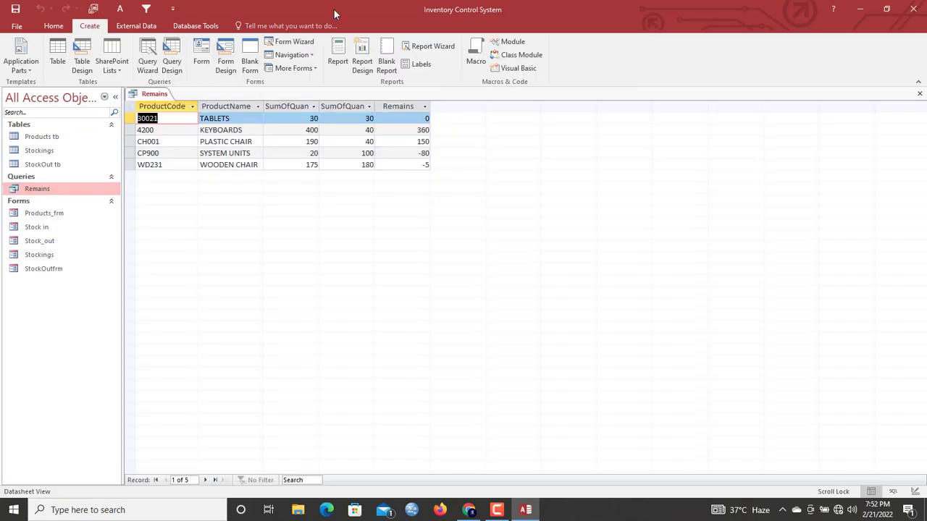
left_click(289, 42)
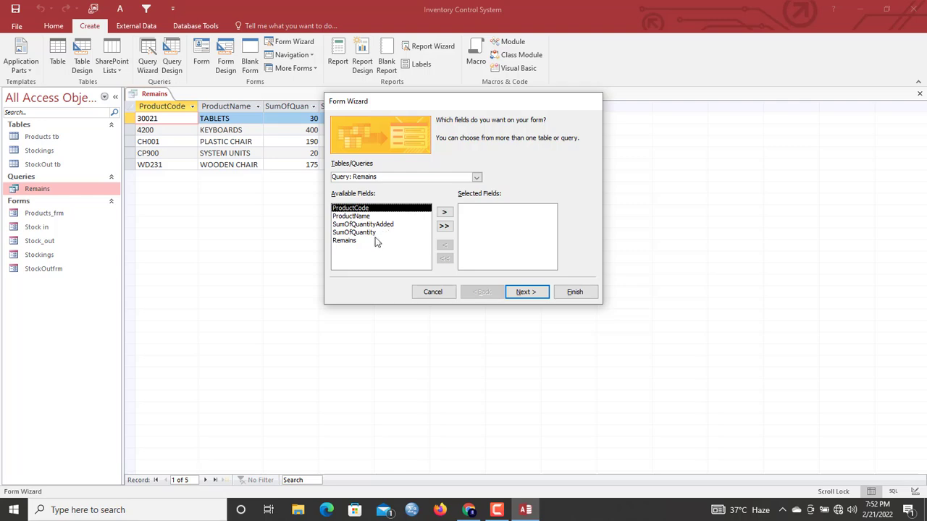
left_click(369, 241)
left_click(444, 216)
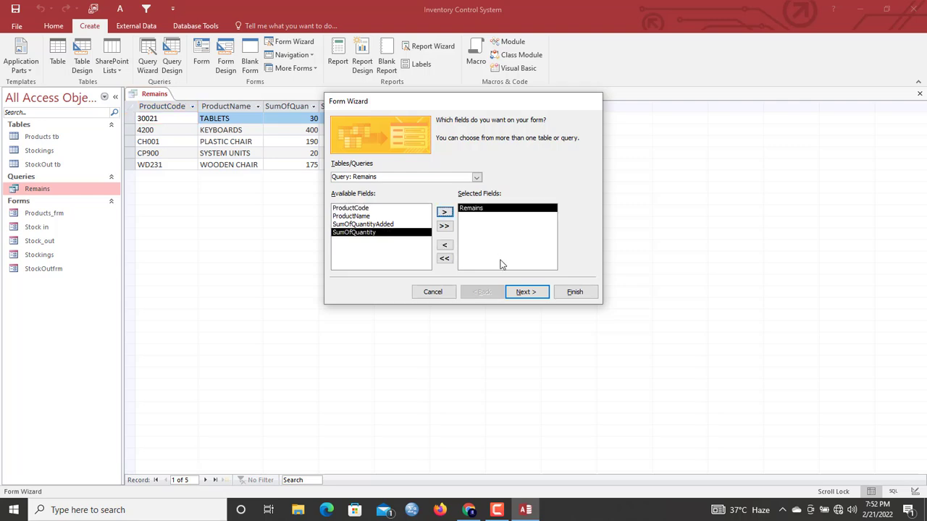
left_click(527, 292)
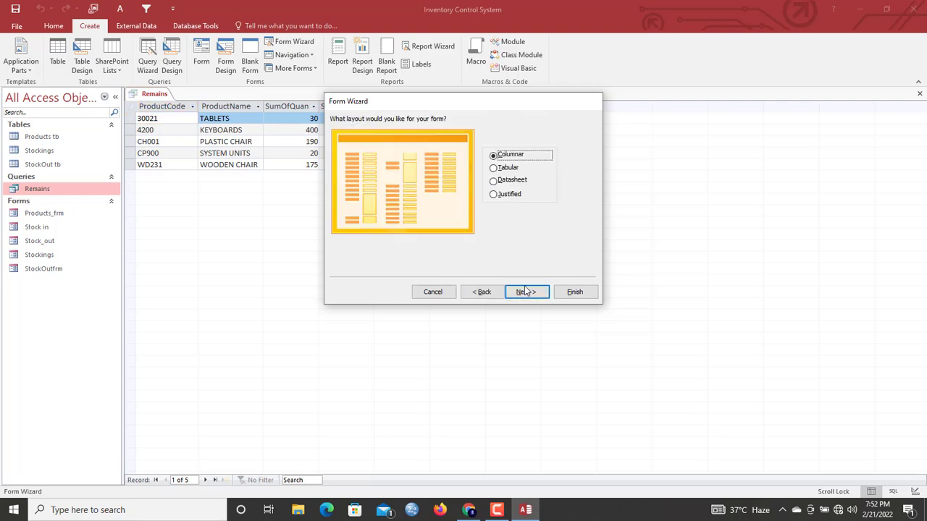
left_click(526, 291)
left_click(462, 232)
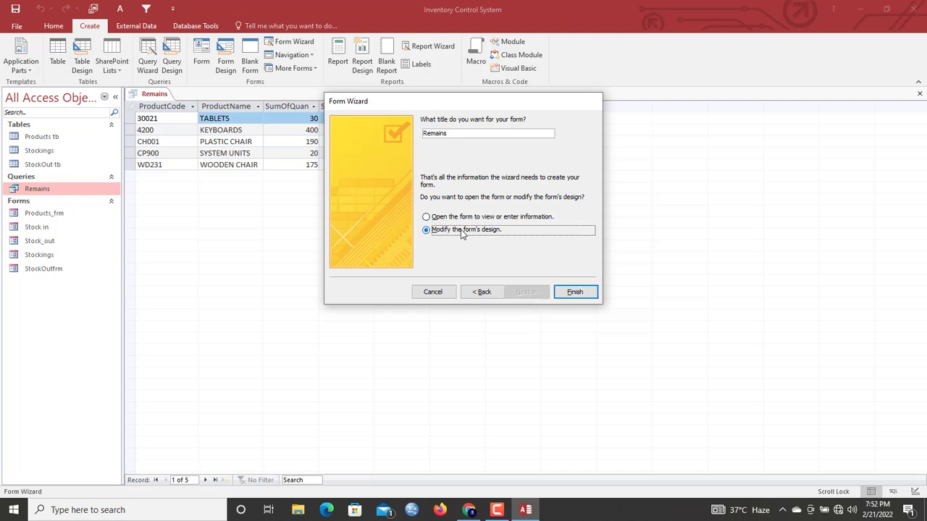
left_click(561, 293)
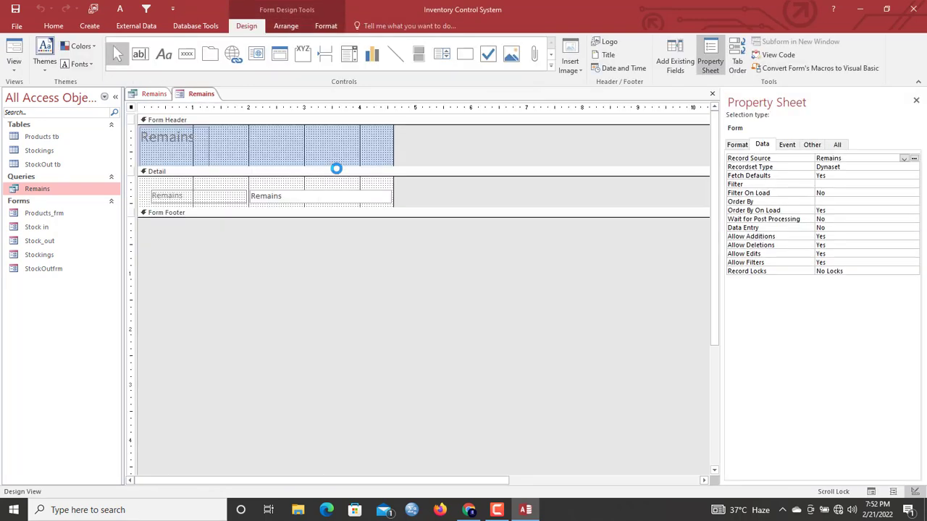
Delete the Remains form's header title and the field's label, and reduce the form header's height.
left_click(174, 148)
key("Delete")
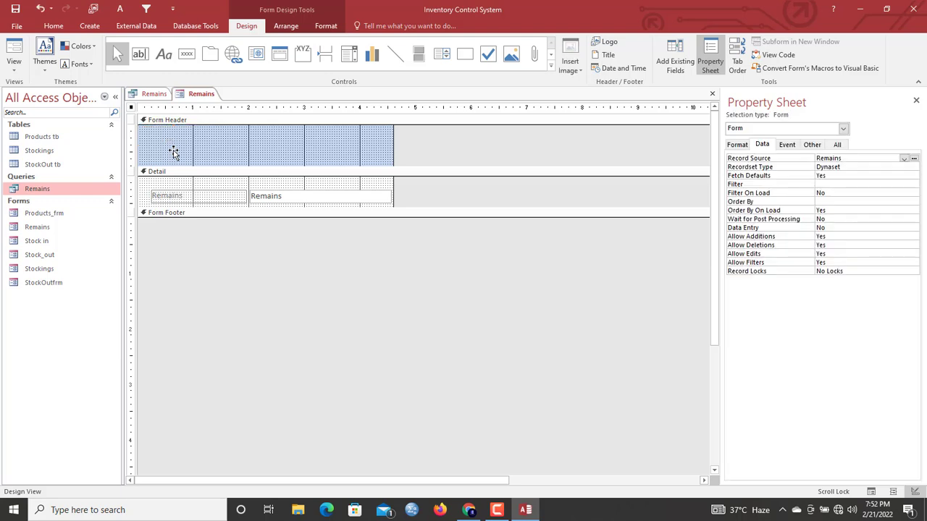
left_click_drag(184, 166, 178, 147)
left_click(179, 179)
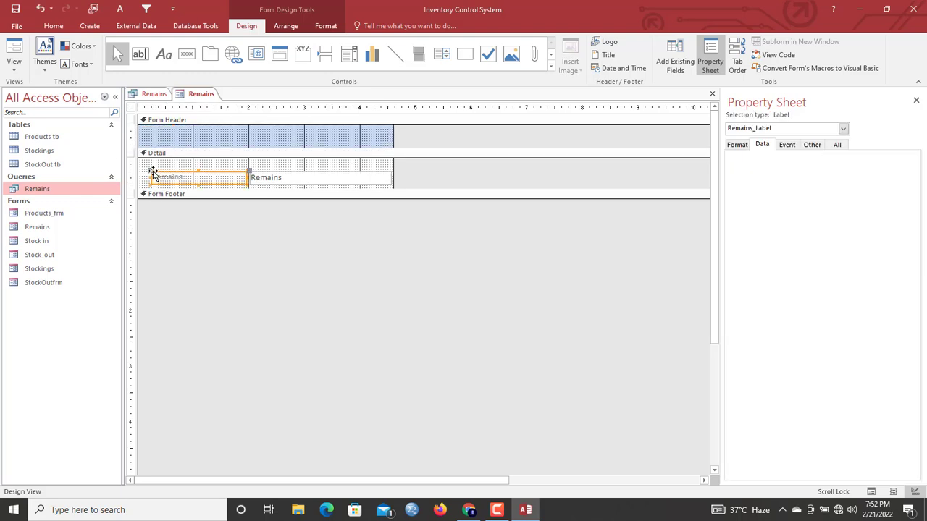
key("Delete")
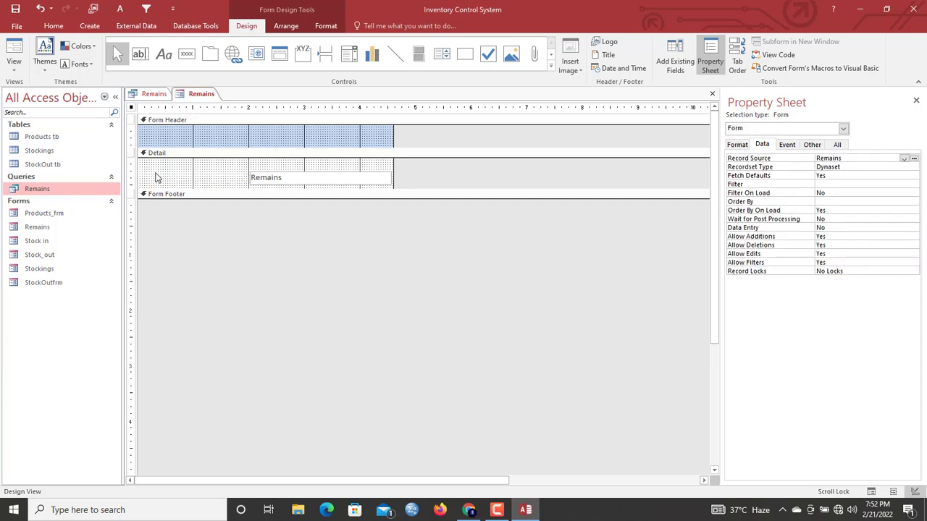
Paste the Remains label into the form header and move the Remains text box to the detail section's upper-left corner.
left_click(225, 136)
key("ctrl+v")
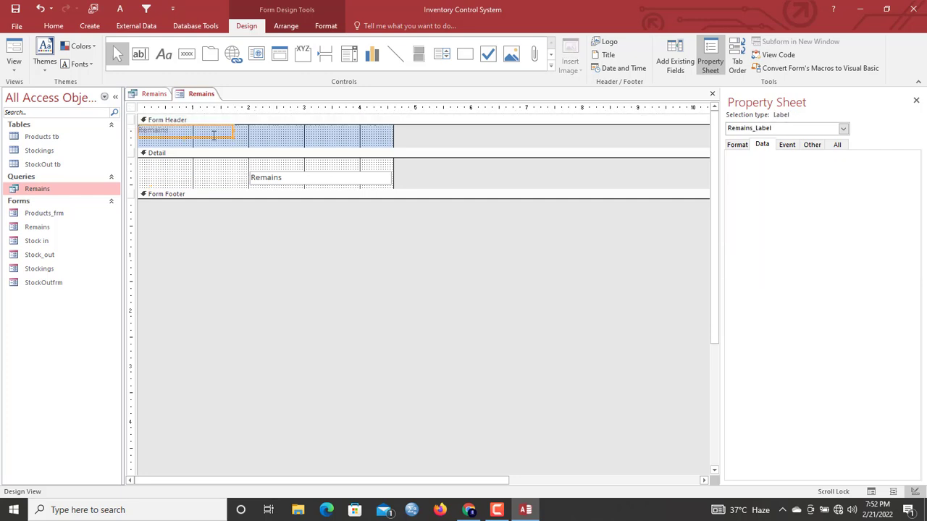
left_click(255, 179)
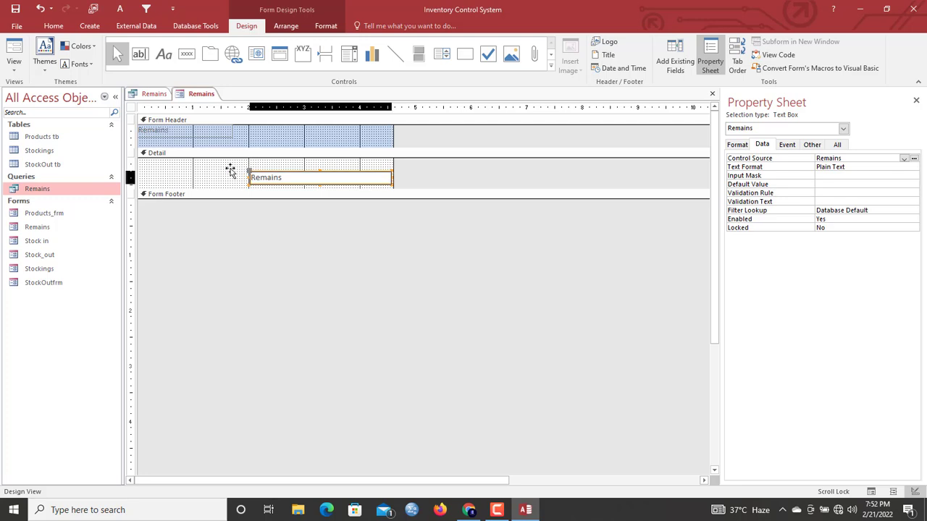
left_click_drag(281, 171, 138, 161)
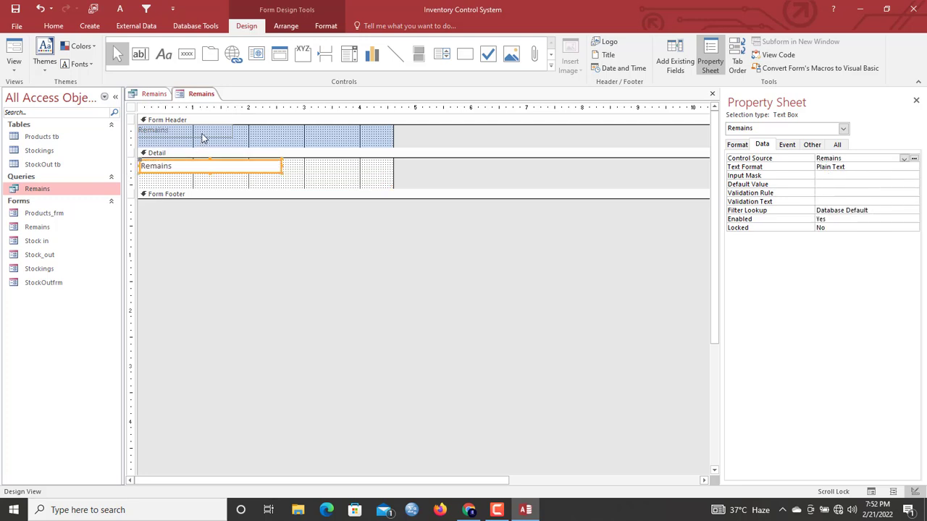
Nudge the Remains label and text box slightly right, aligning the header label's left edge with the text box.
left_click(202, 135, "shift")
key("Right")
key("Right")
key("Right")
key("Right")
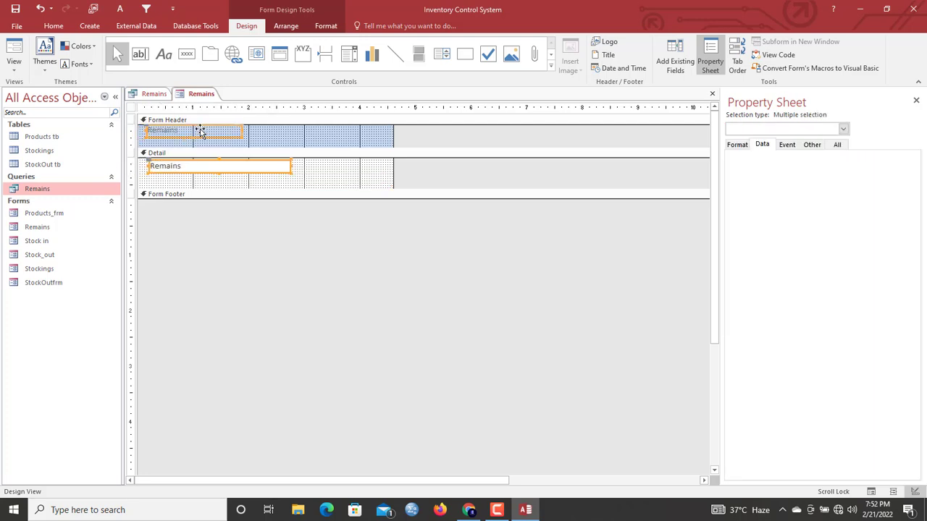
left_click(269, 132)
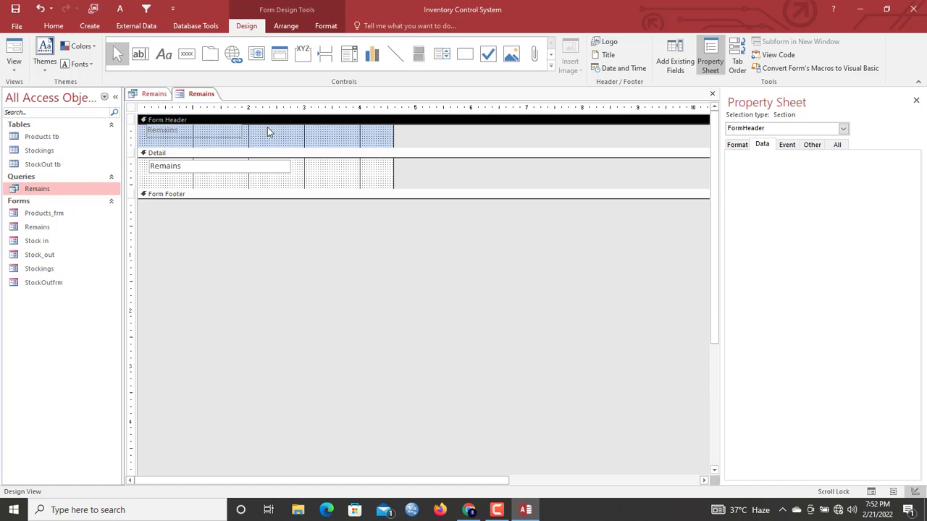
left_click(183, 135)
key("Right")
key("Right")
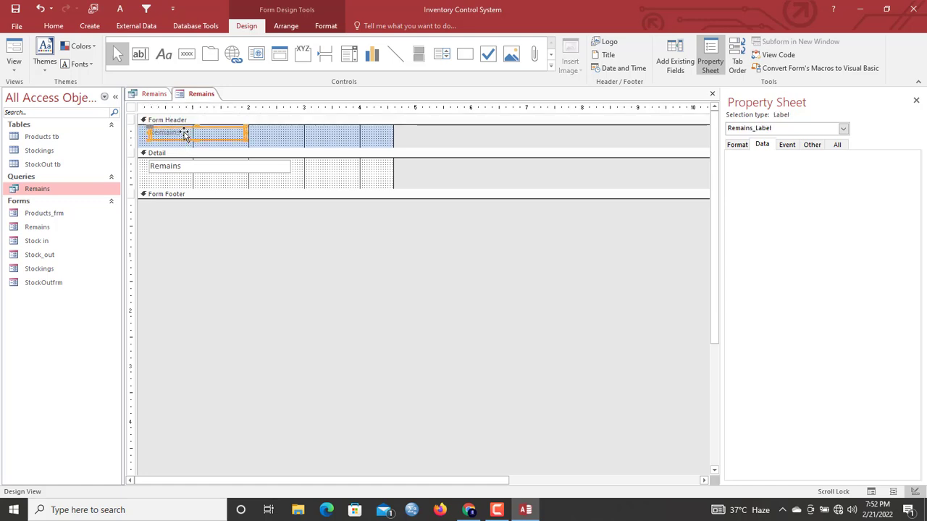
key("Left")
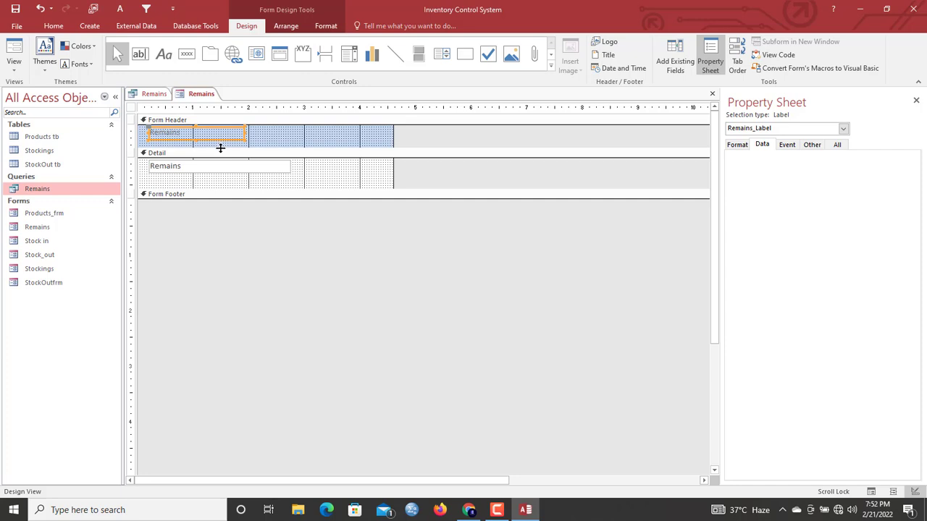
Reduce the form header and detail section to the controls' height, and size the label and text box to the widest.
left_click_drag(221, 148, 218, 140)
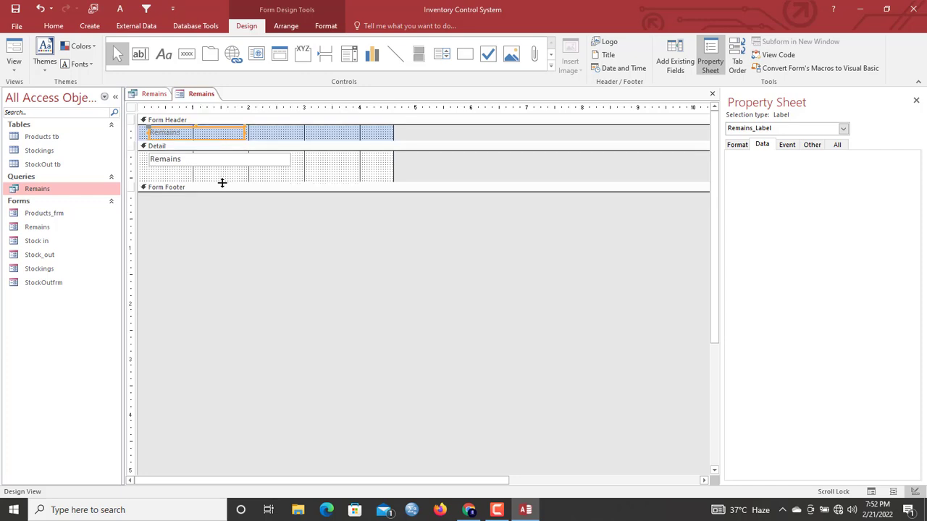
left_click_drag(223, 182, 220, 168)
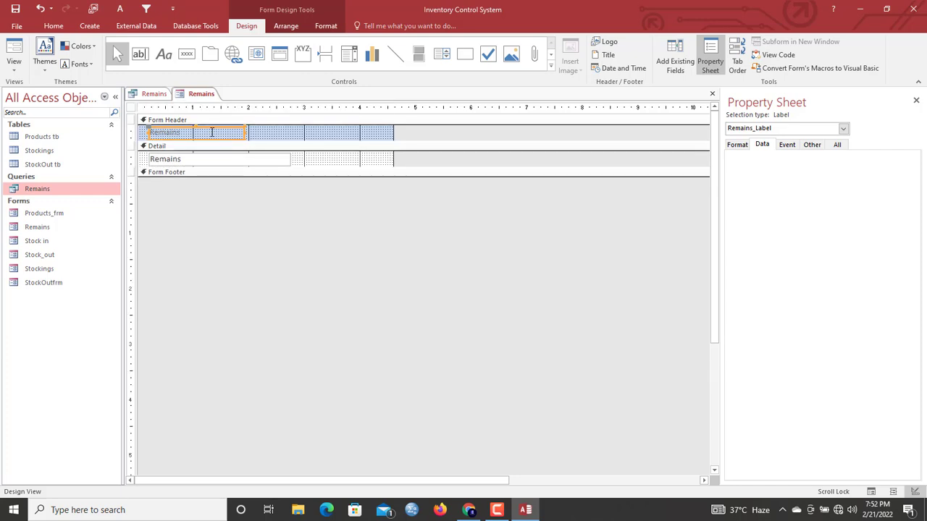
left_click(213, 161, "shift")
right_click(213, 159)
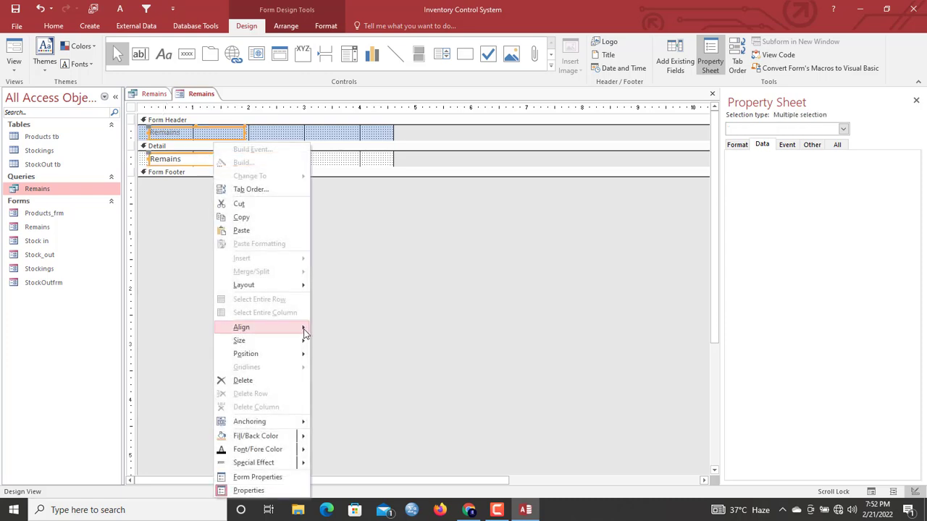
mouse_move(302, 347)
left_click(372, 394)
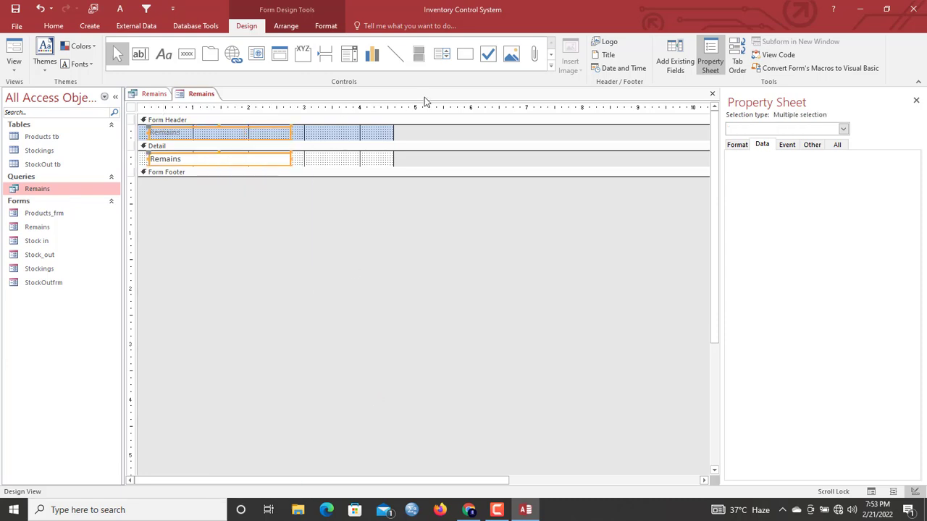
Move the label and text box slightly left, narrow both to about 1.96 inches and narrow the form to about 2.13 inches.
left_click_drag(395, 139, 295, 147)
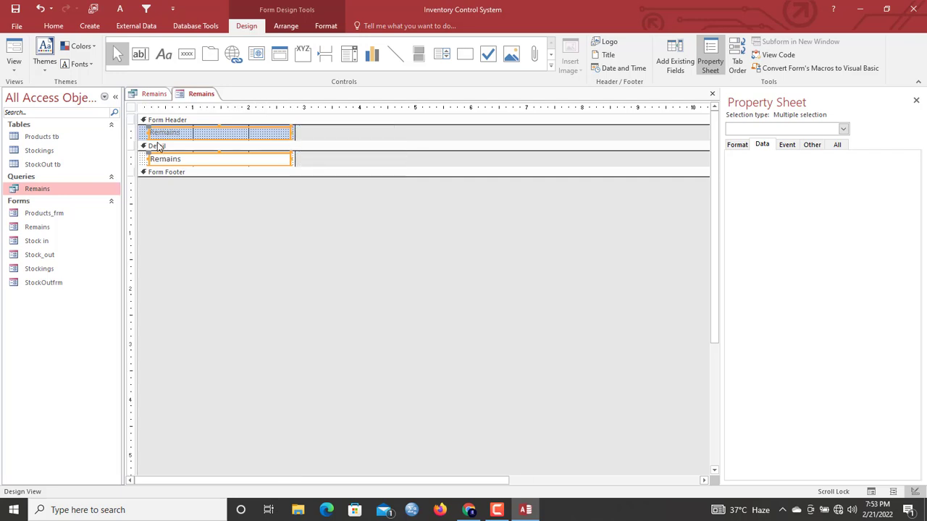
left_click_drag(158, 146, 151, 146)
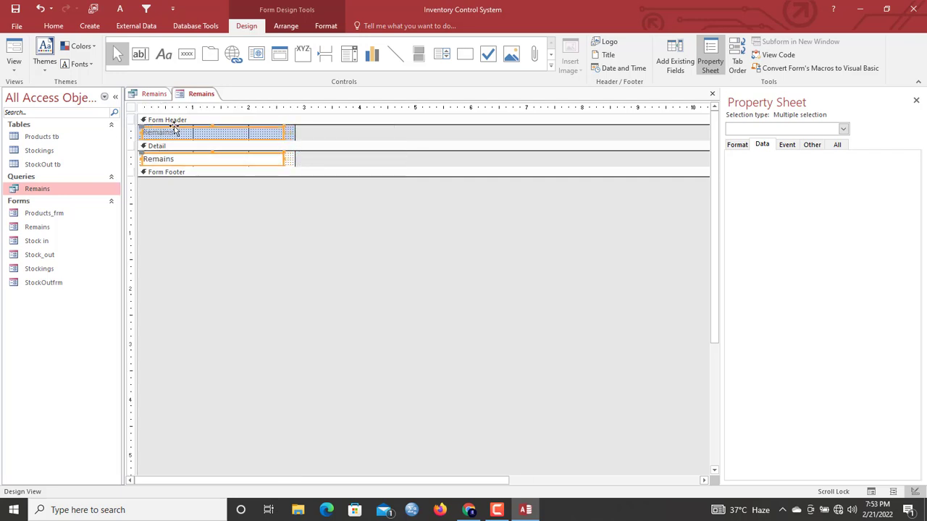
left_click_drag(283, 132, 253, 139)
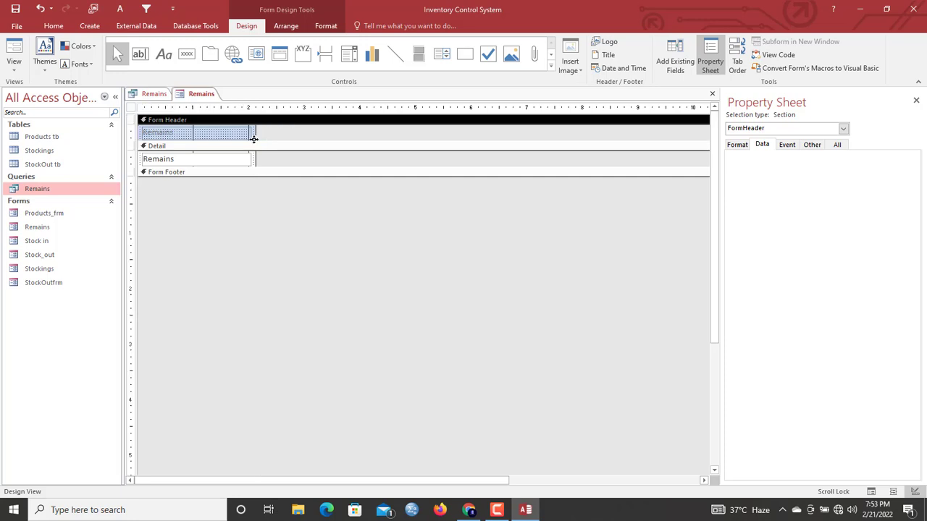
Format the Remains label and text box as Times New Roman, size 12, black and centred.
left_click(222, 137)
left_click(236, 158, "shift")
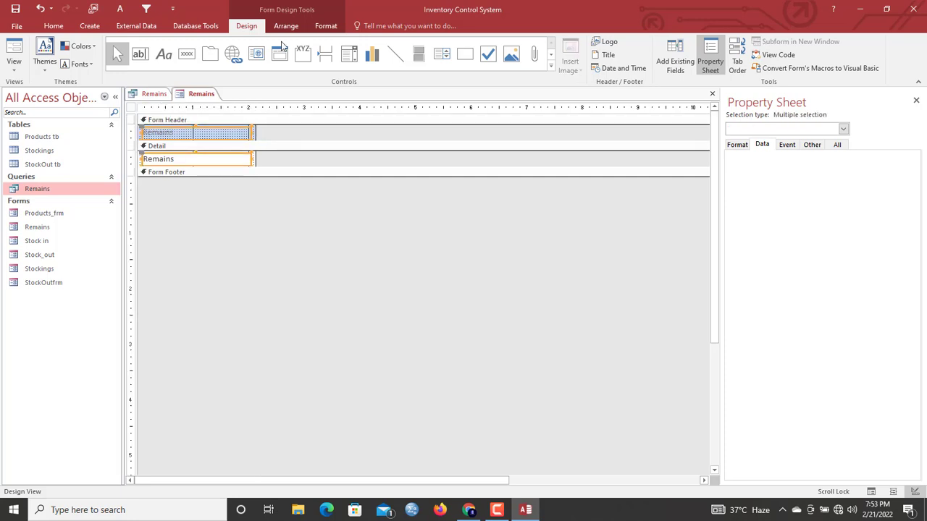
left_click(328, 25)
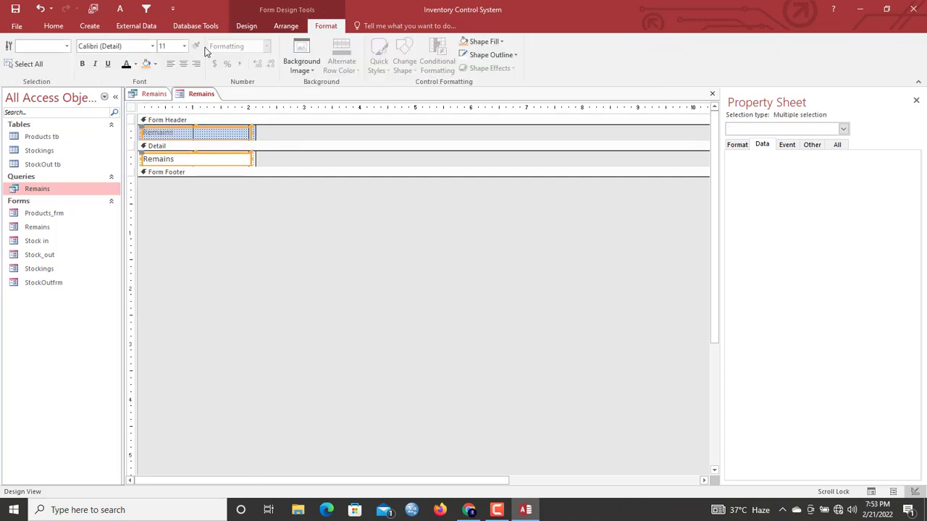
left_click(152, 46)
type("Times New Roman")
key("Return")
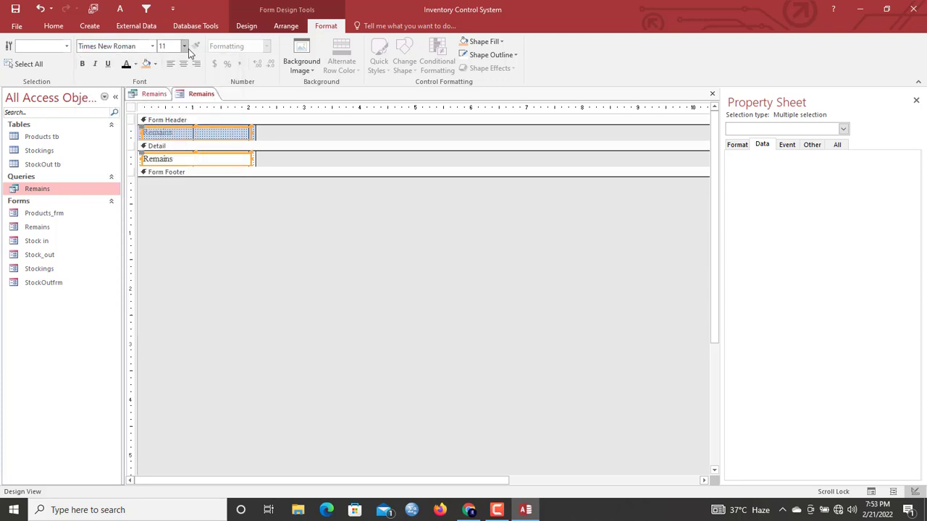
left_click(184, 45)
left_click(174, 104)
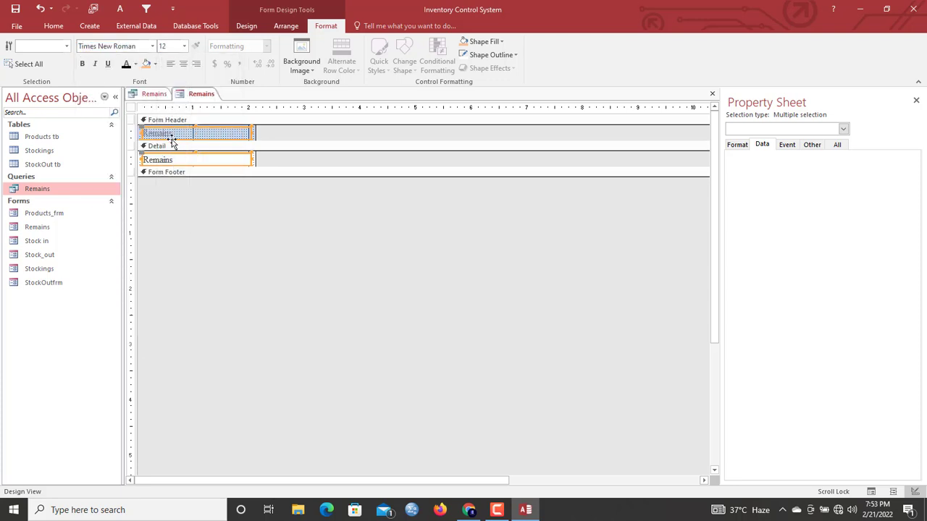
left_click(126, 64)
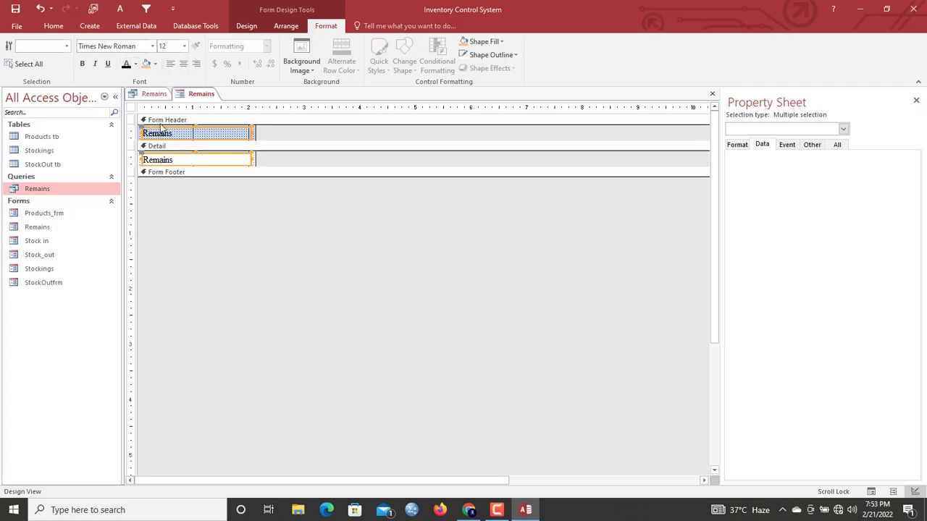
key("ctrl+e")
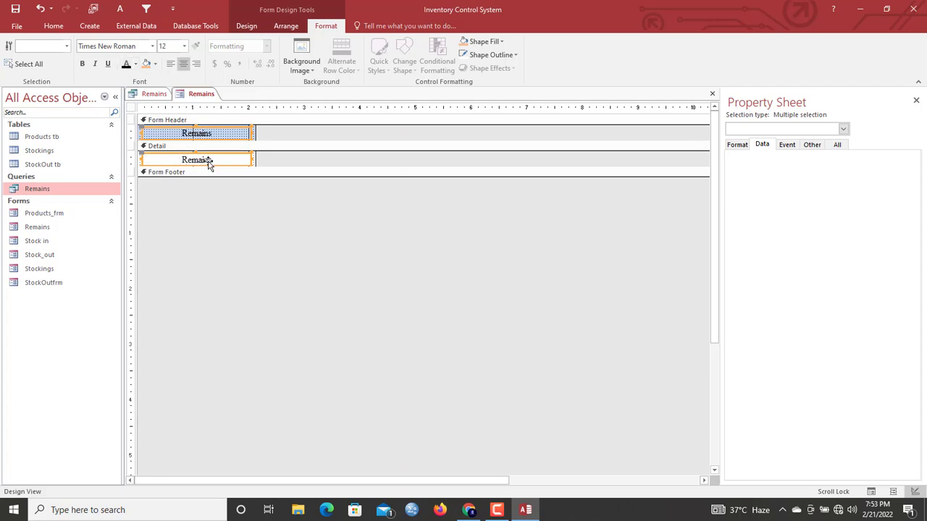
Set the Remains form's Record Selectors and Navigation Buttons properties to No.
left_click(301, 133)
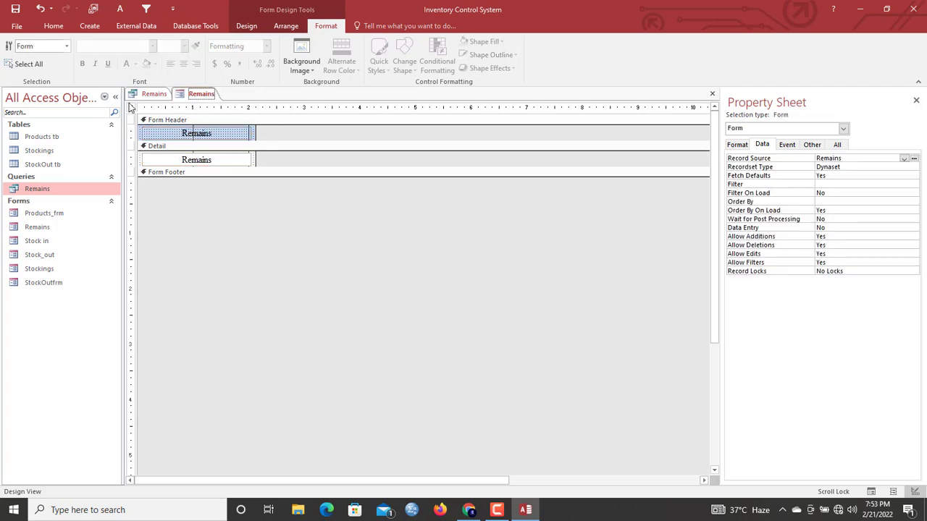
left_click(737, 145)
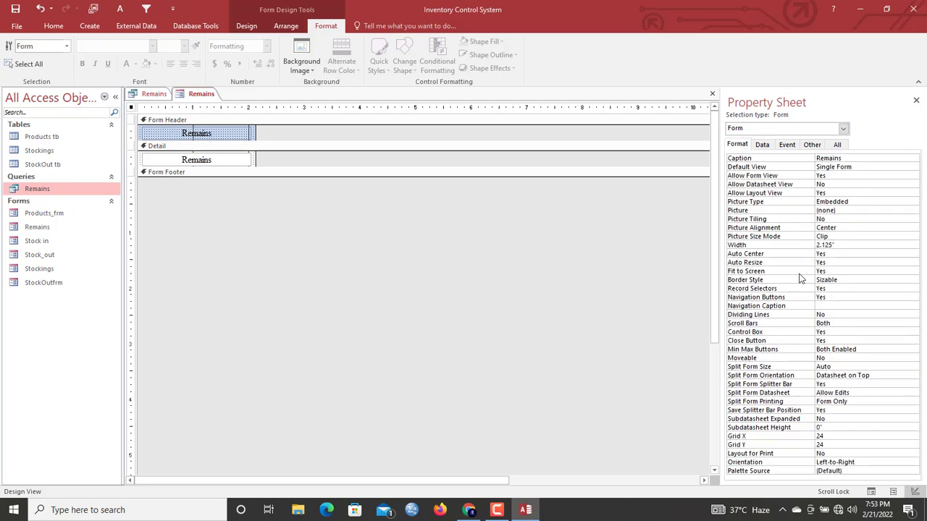
double_click(829, 288)
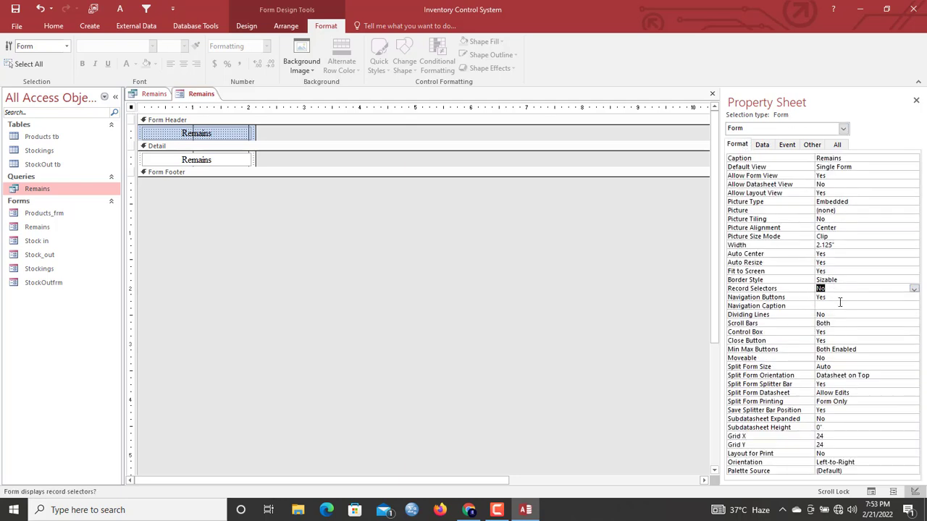
left_click(840, 304)
double_click(832, 298)
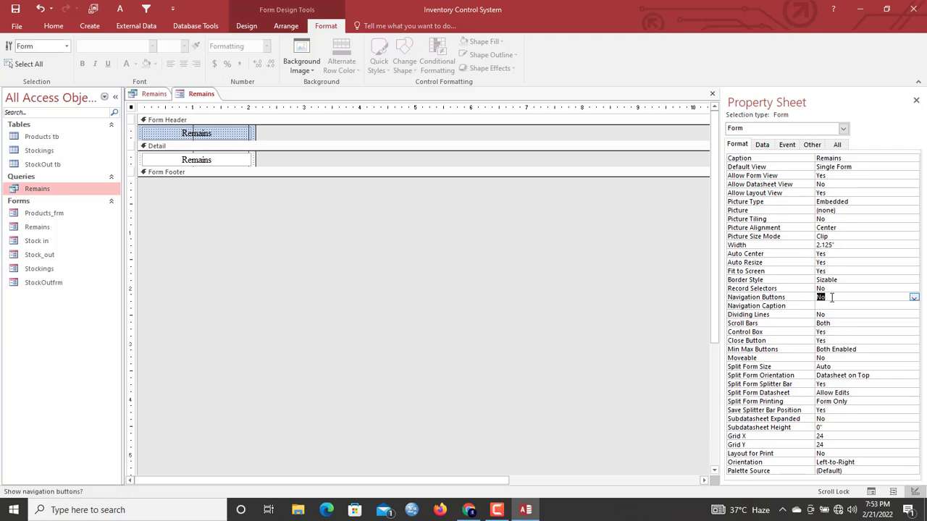
Close all open objects, saving the changes, and open the Stock in form in Design View.
left_click(219, 156)
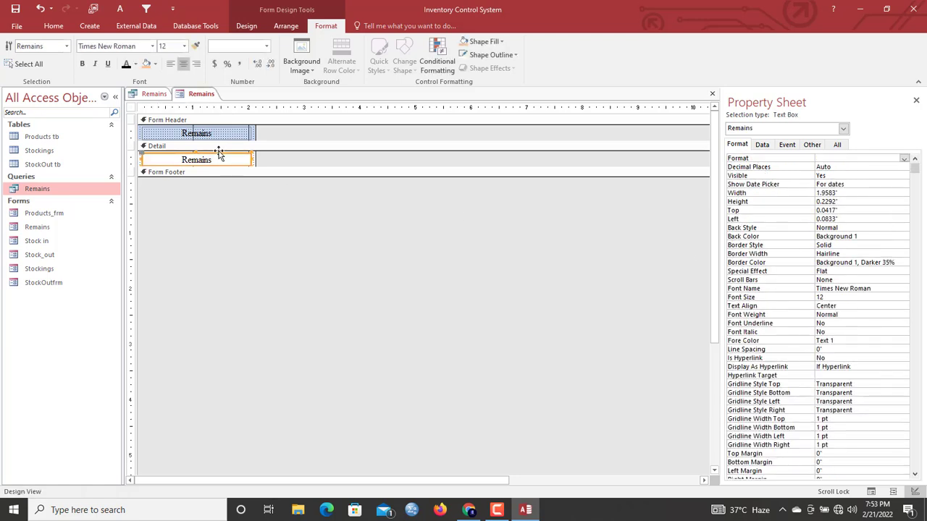
right_click(200, 93)
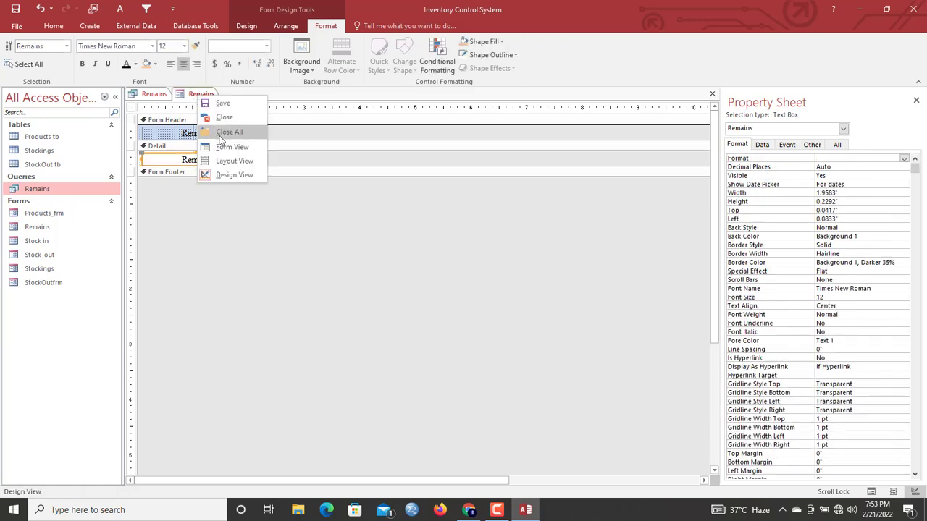
left_click(223, 134)
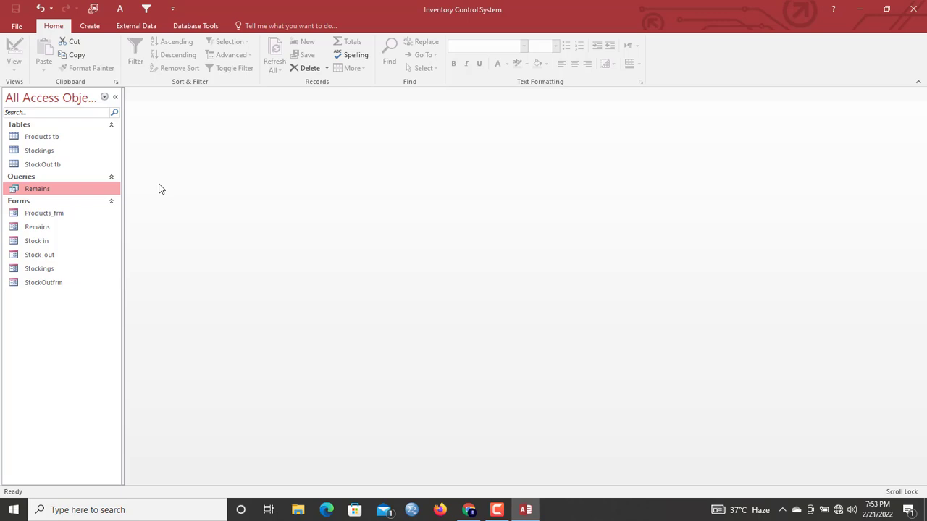
left_click(46, 240)
right_click(46, 241)
left_click(85, 275)
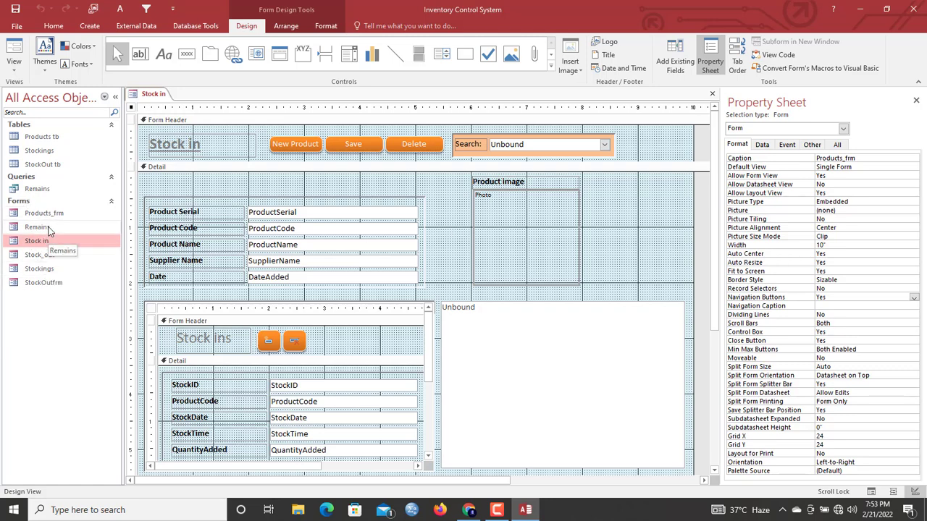
Insert the Remains form as a subform beside the product image on the Stock in form, and delete its attached label.
left_click(37, 227)
left_click_drag(43, 230, 631, 220)
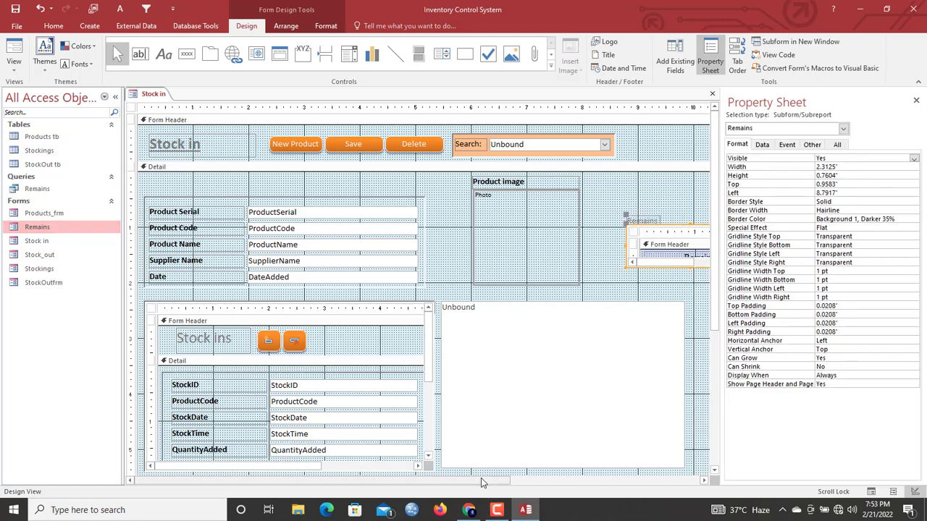
left_click_drag(481, 480, 703, 478)
left_click(445, 224)
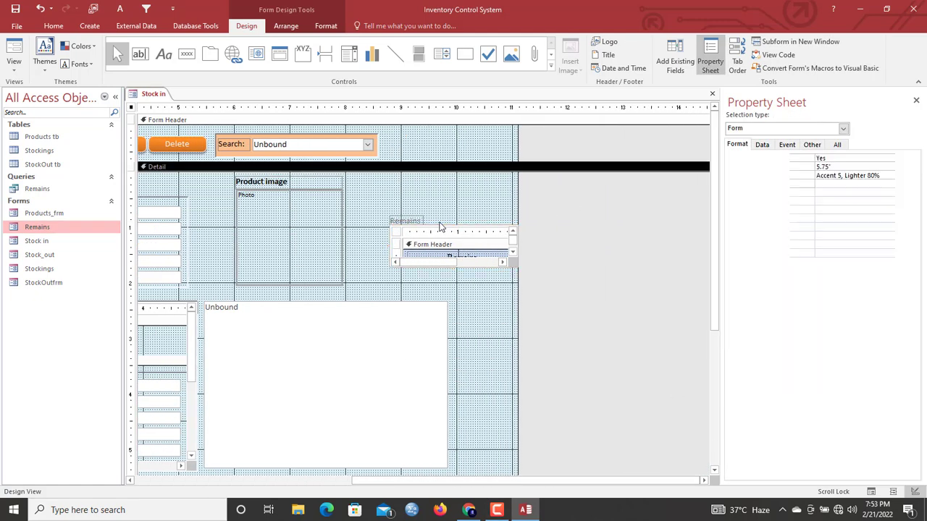
left_click(422, 223)
key("Delete")
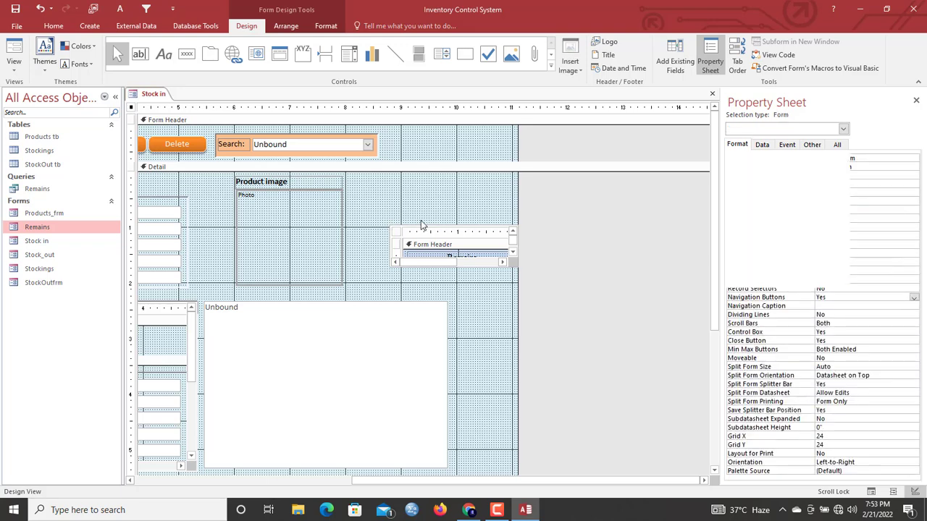
Move the Remains subform closer to the product image and give it the Sunken special effect.
left_click(422, 227)
left_click_drag(422, 226, 391, 207)
right_click(392, 207)
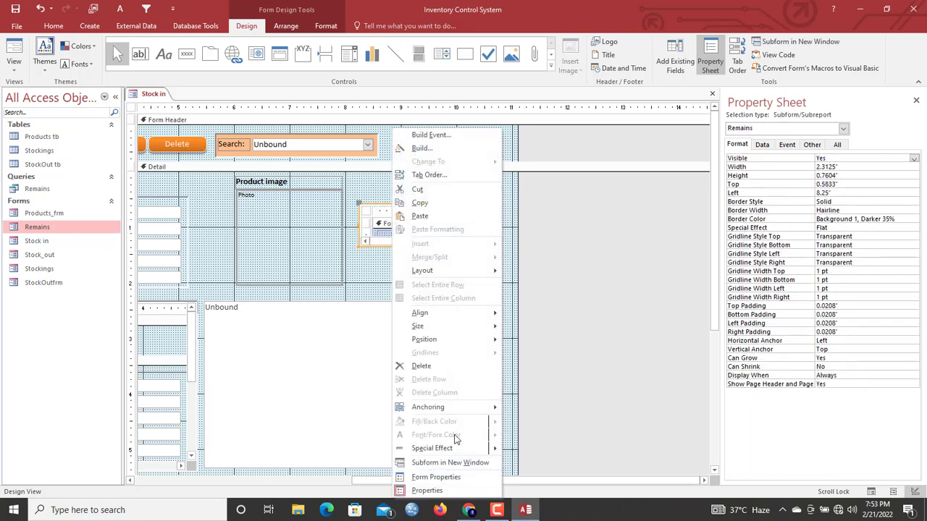
left_click(533, 461)
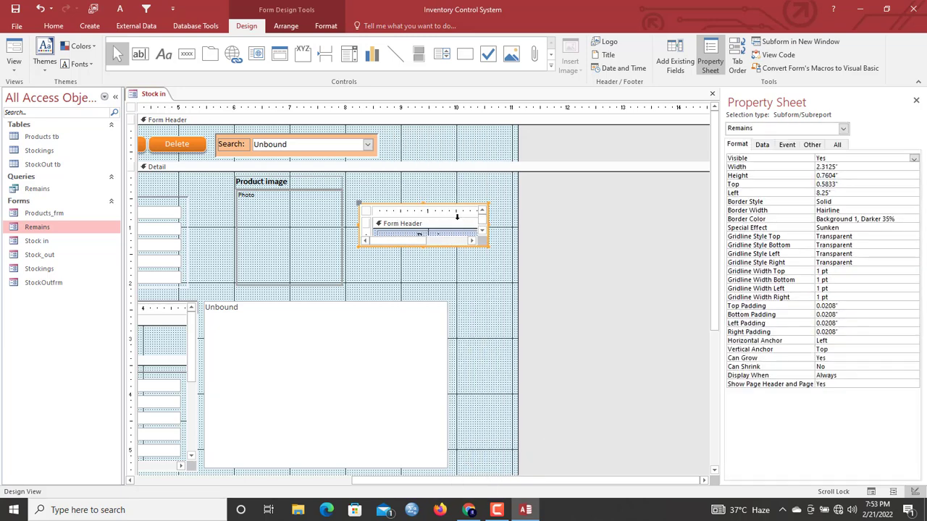
Link the Remains subform to the Stock in form through ProductCode as both master and child field.
mouse_move(498, 513)
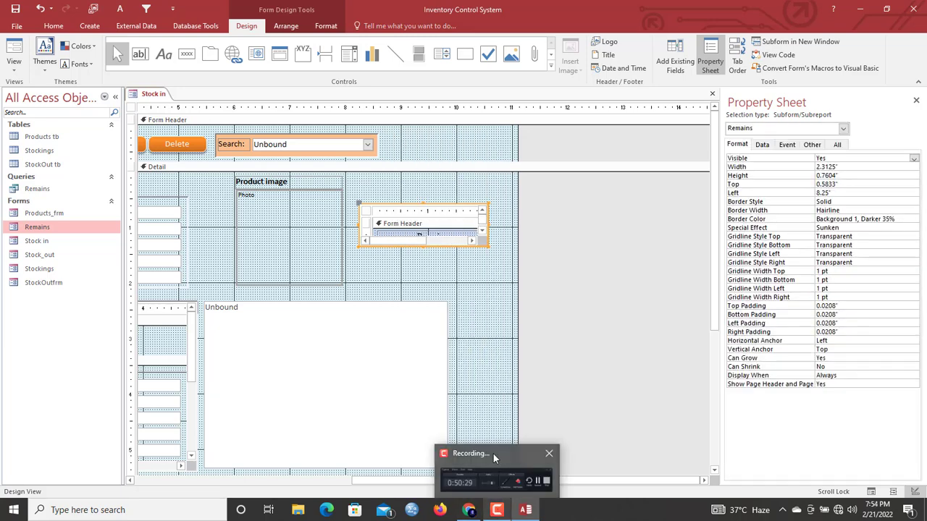
left_click(762, 144)
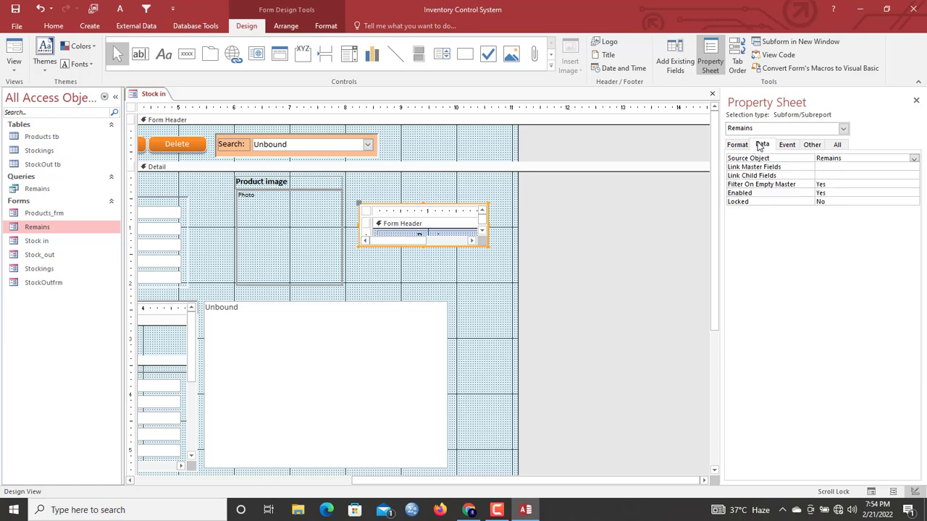
left_click(890, 166)
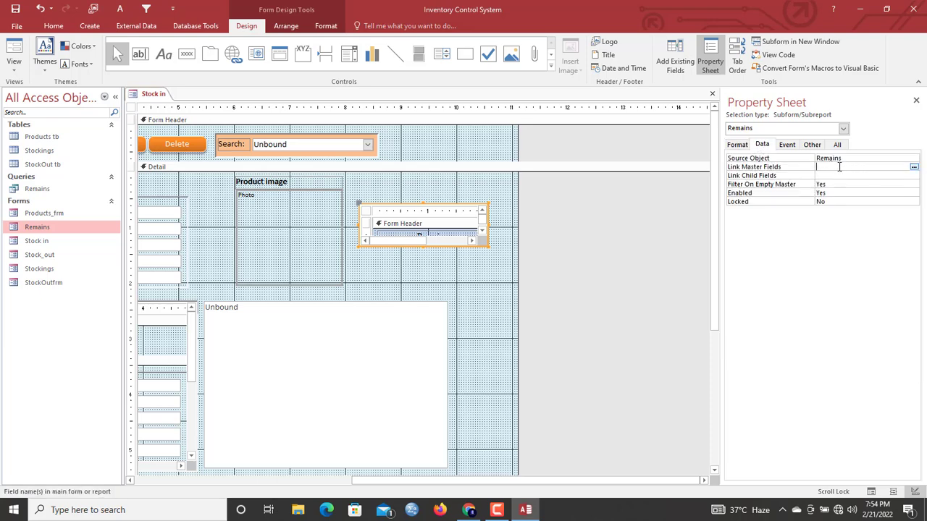
left_click(914, 167)
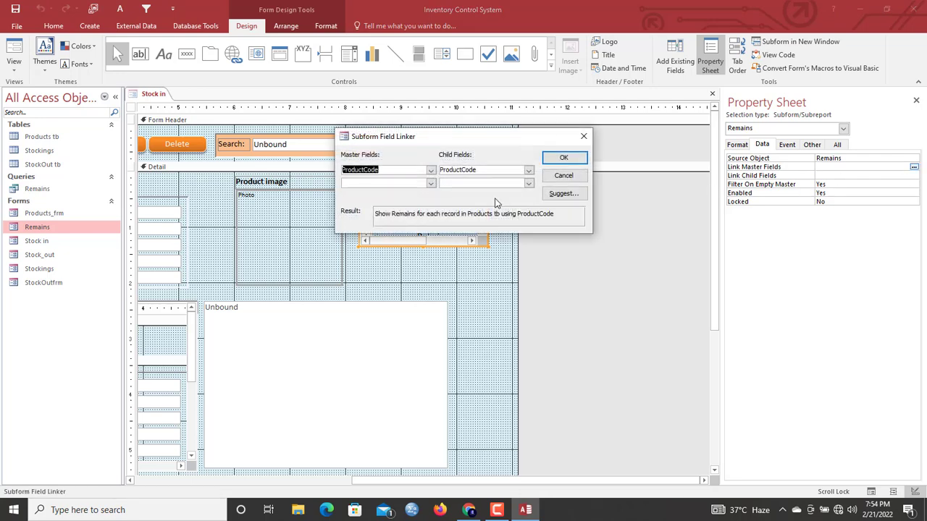
left_click(556, 157)
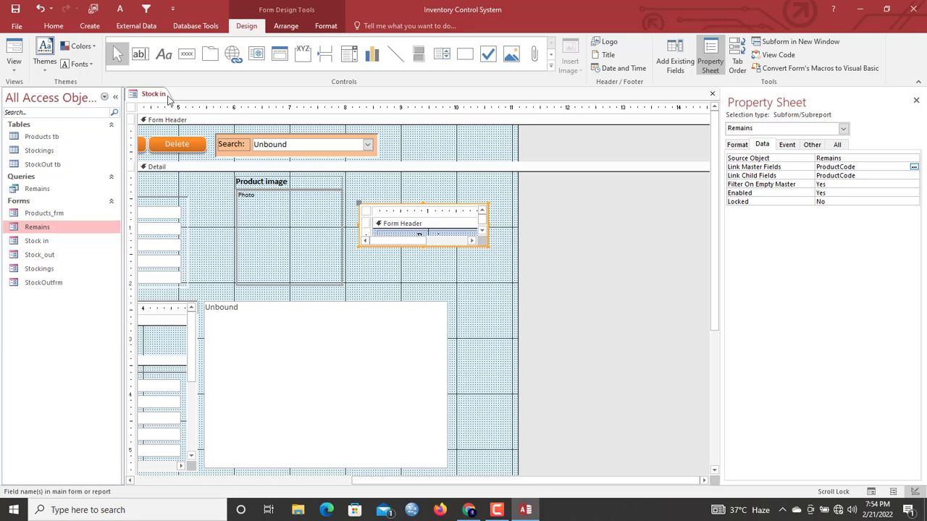
Copy the Remains subform from the Stock in form and close the form with its changes saved.
left_click(448, 275)
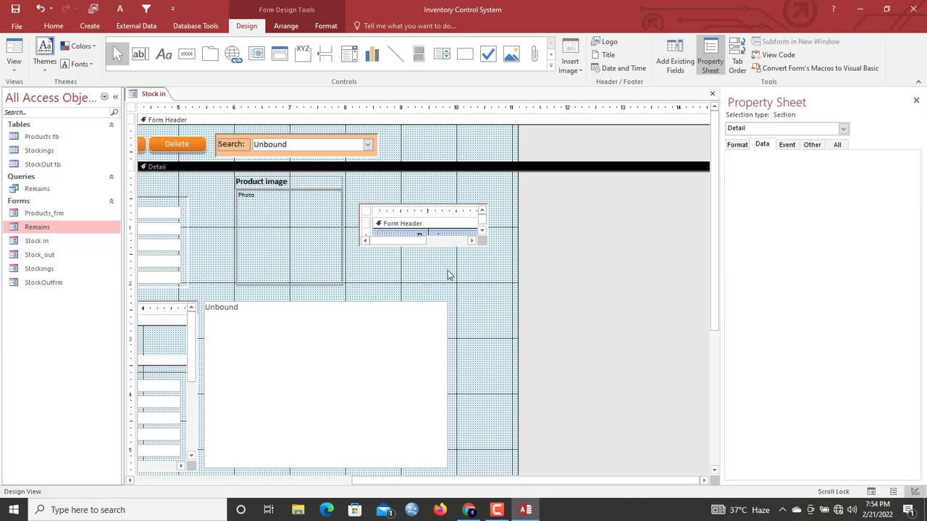
left_click(403, 221)
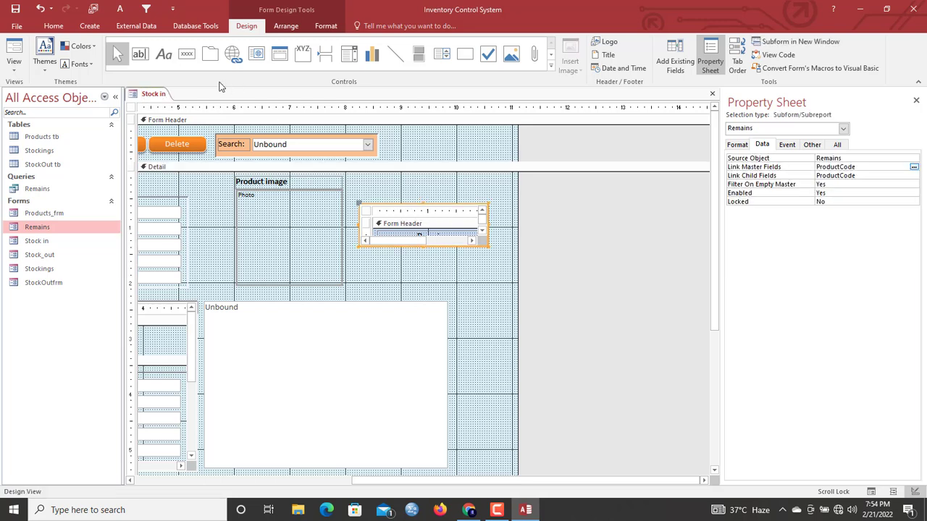
right_click(144, 95)
left_click(158, 115)
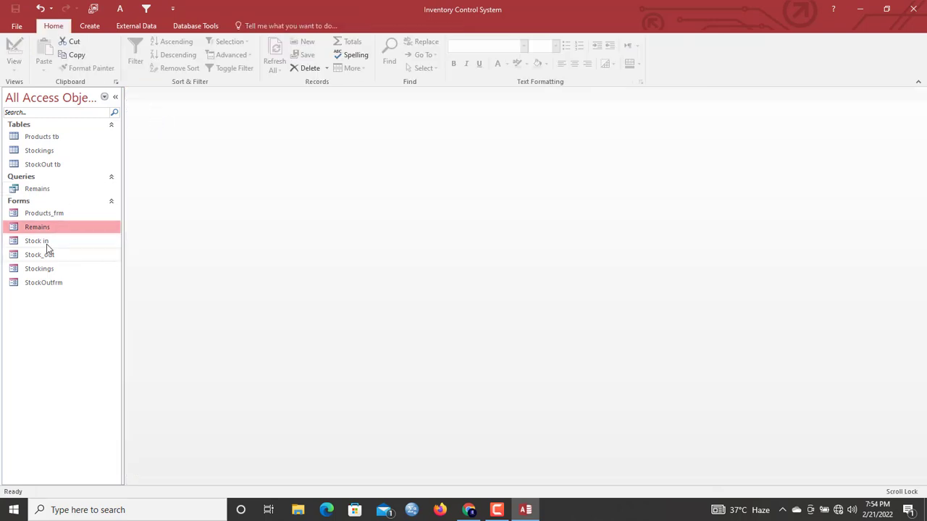
Open the Stock in form and check the Remains subform for WOODEN CHAIR, TABLETS, SYSTEM UNITS and KEYBOARDS using the product search.
double_click(38, 241)
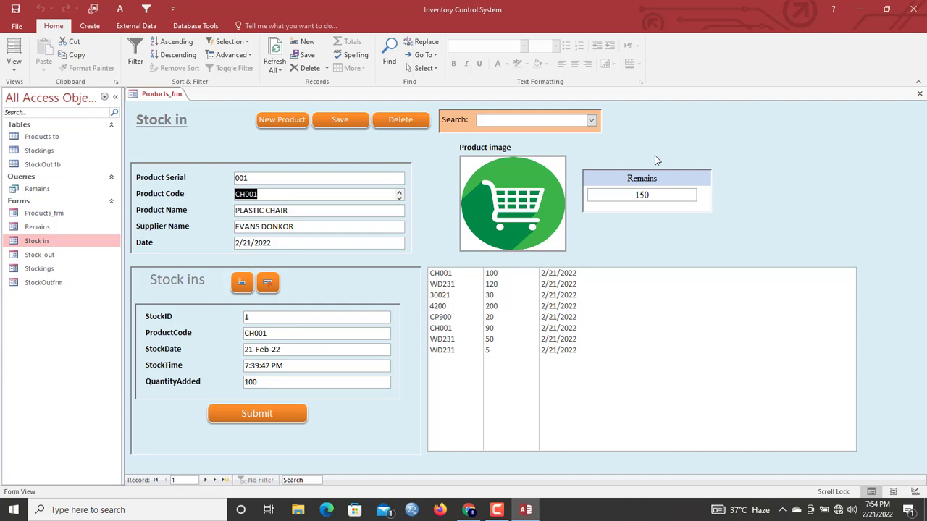
left_click(591, 120)
left_click(565, 142)
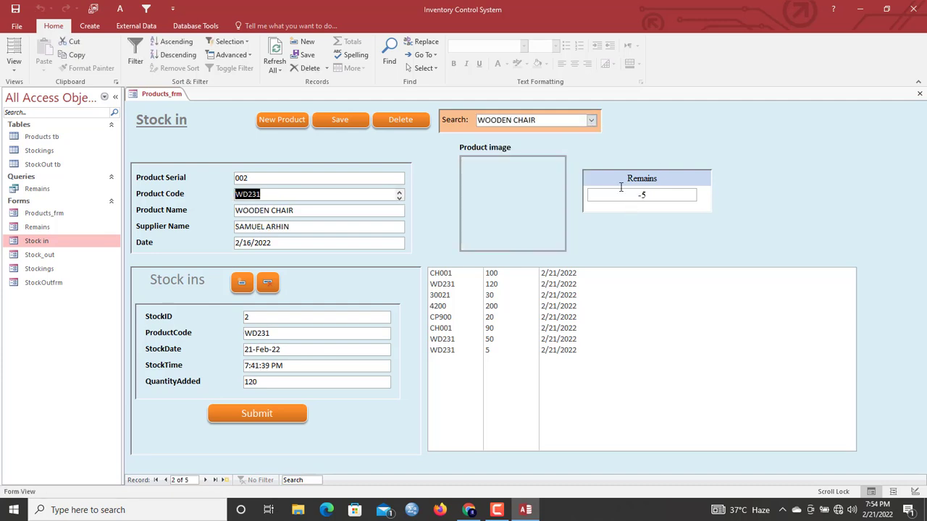
left_click(591, 120)
left_click(572, 156)
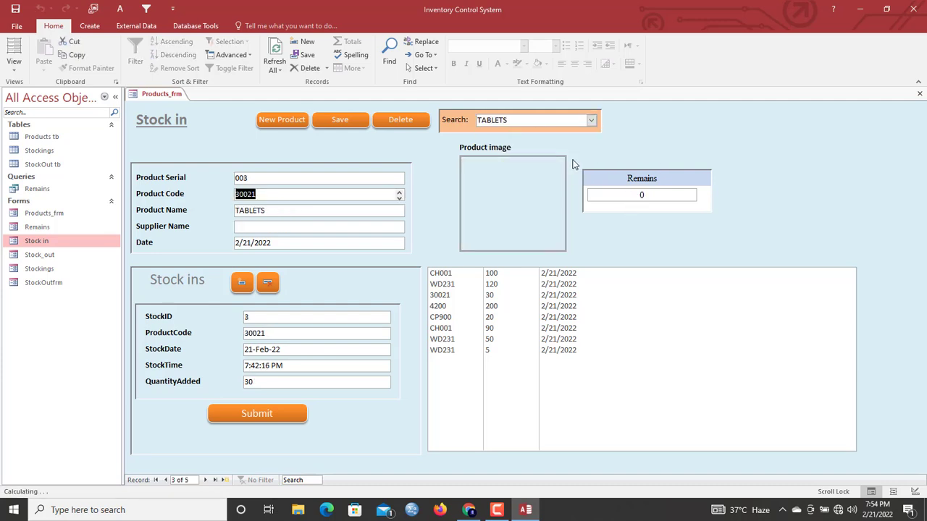
left_click(591, 121)
left_click(571, 167)
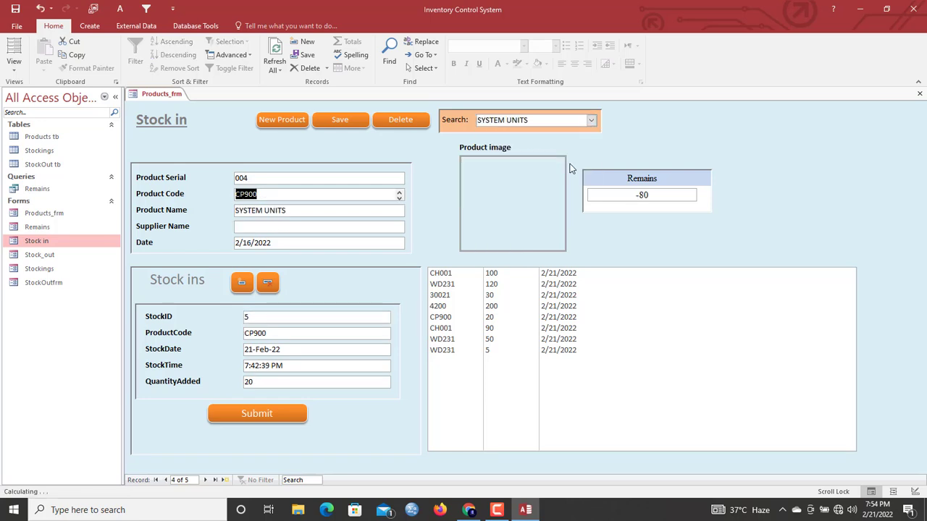
left_click(590, 121)
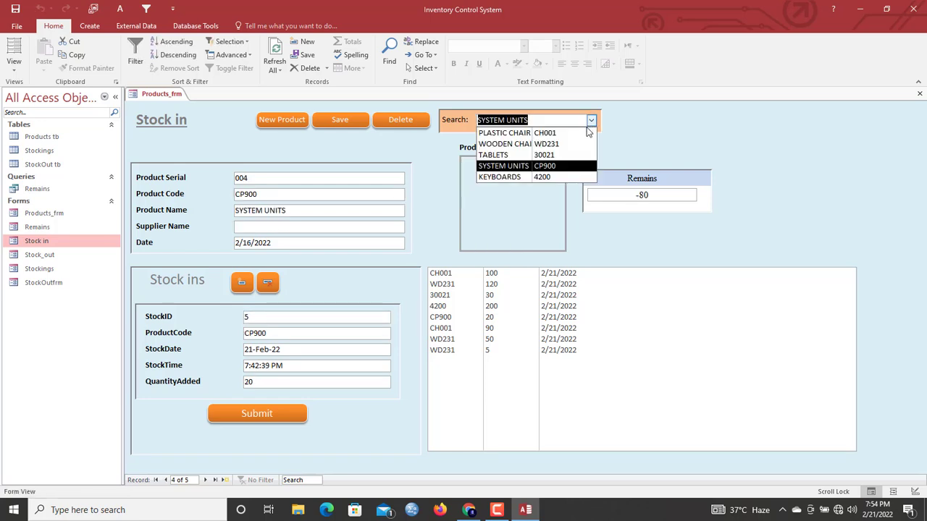
left_click(562, 175)
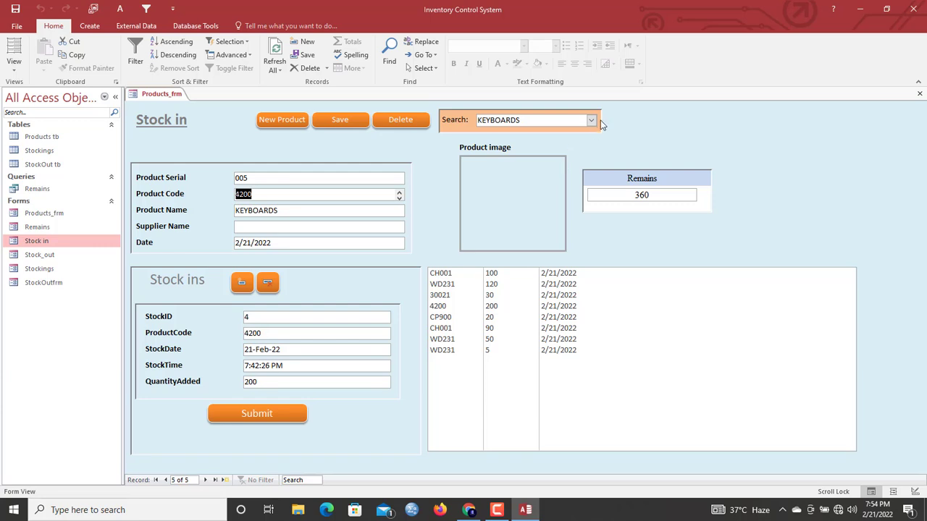
left_click(592, 122)
left_click(563, 146)
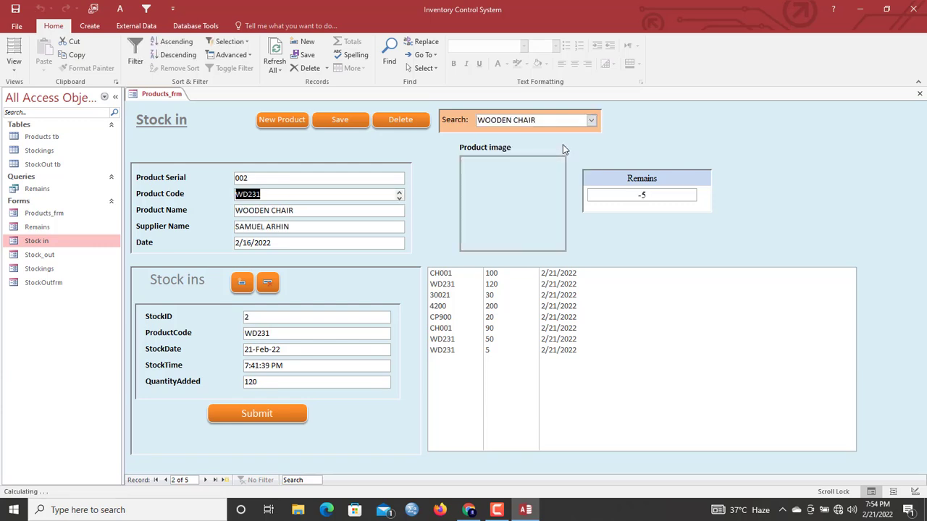
left_click(591, 121)
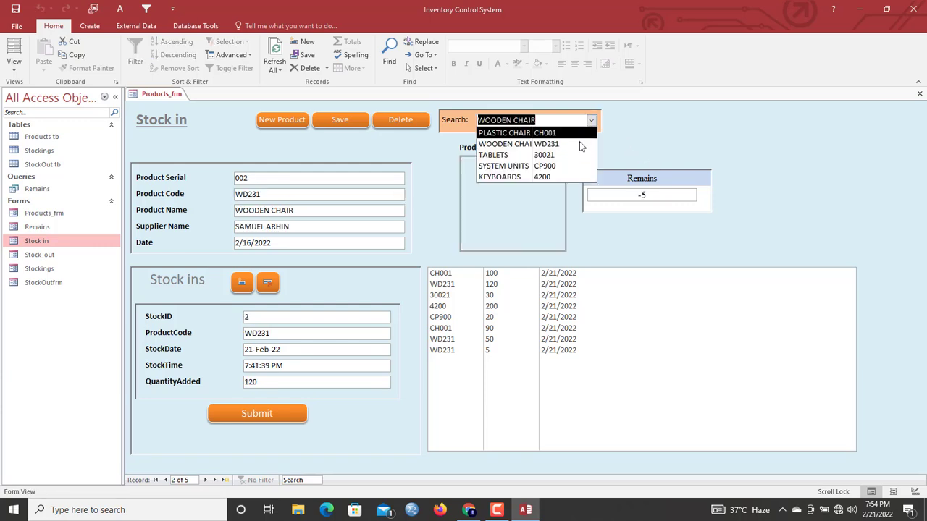
left_click(580, 148)
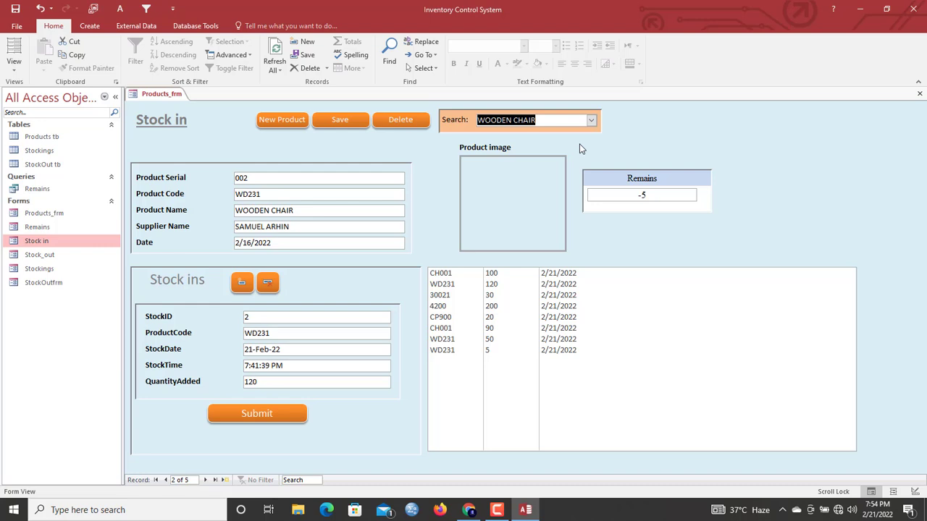
right_click(656, 150)
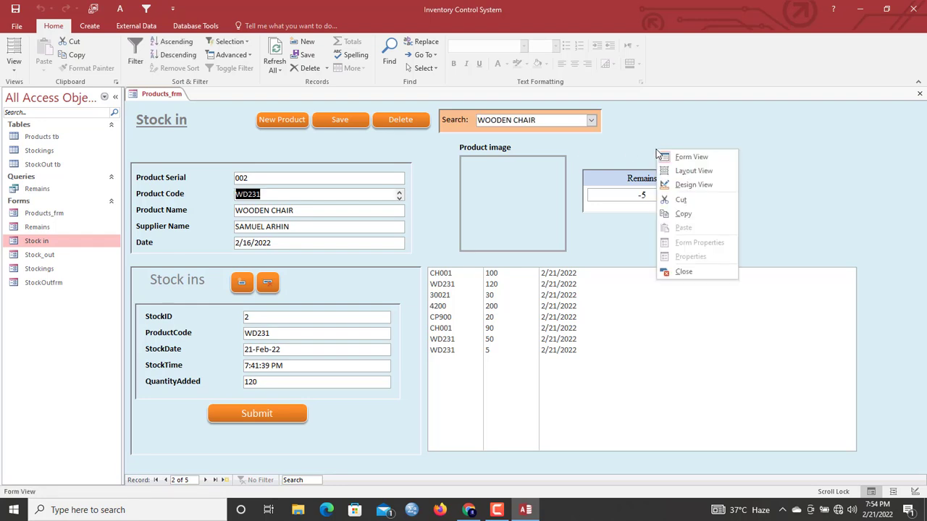
Open the Remains query, widen the SumOfQuantity column before Remains, and close the query, saving its layout.
double_click(48, 190)
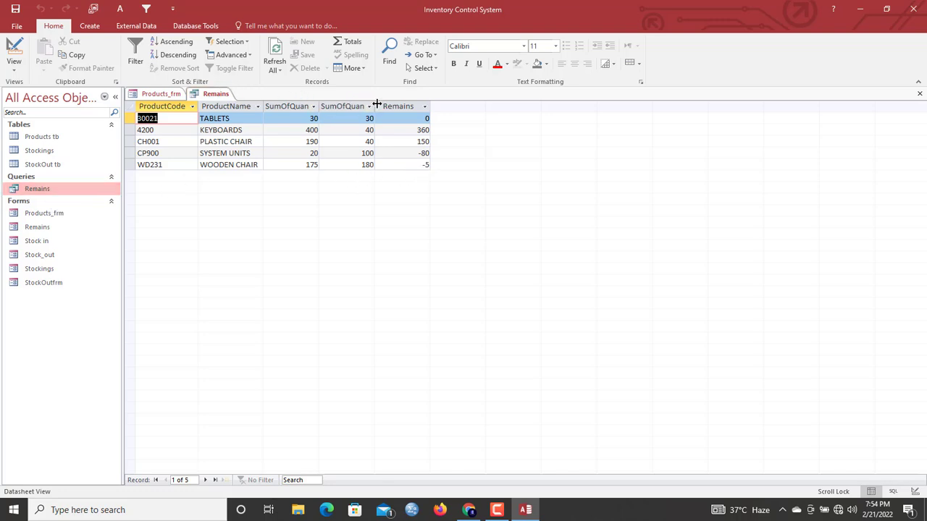
left_click_drag(377, 105, 388, 105)
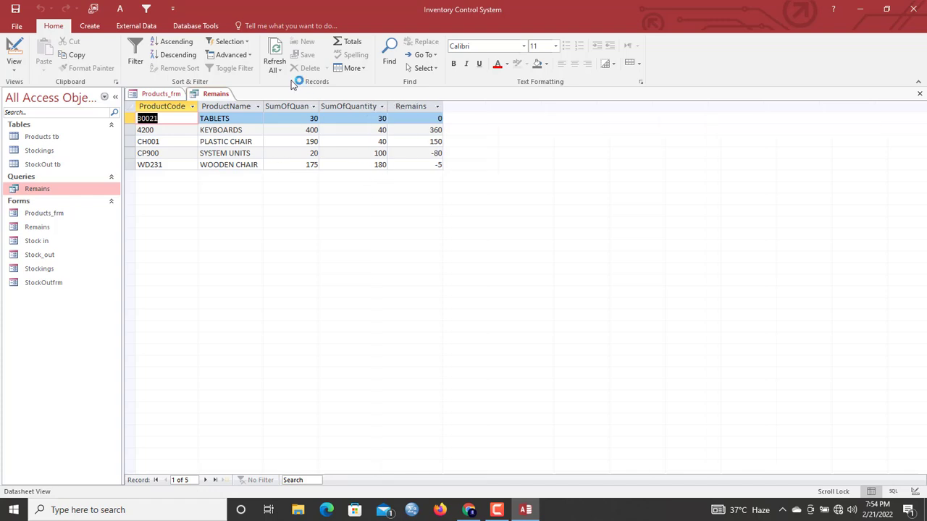
right_click(212, 95)
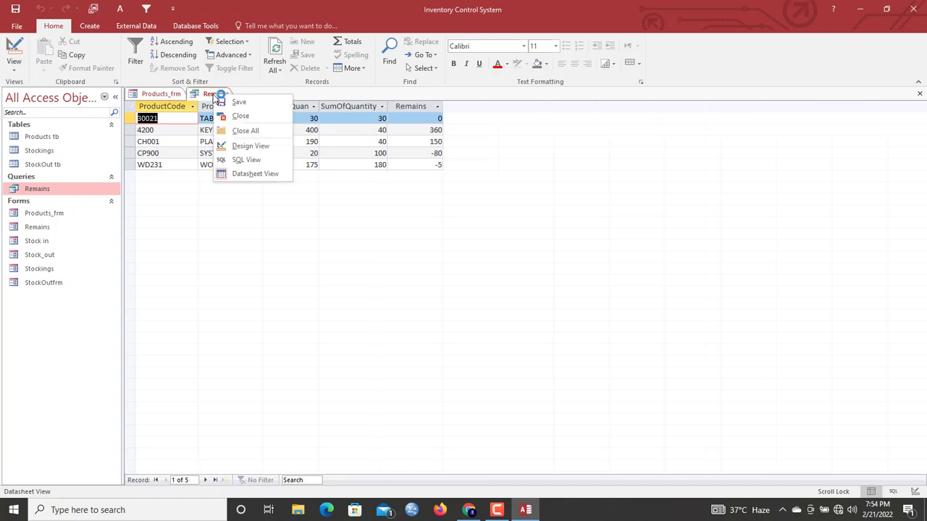
left_click(237, 117)
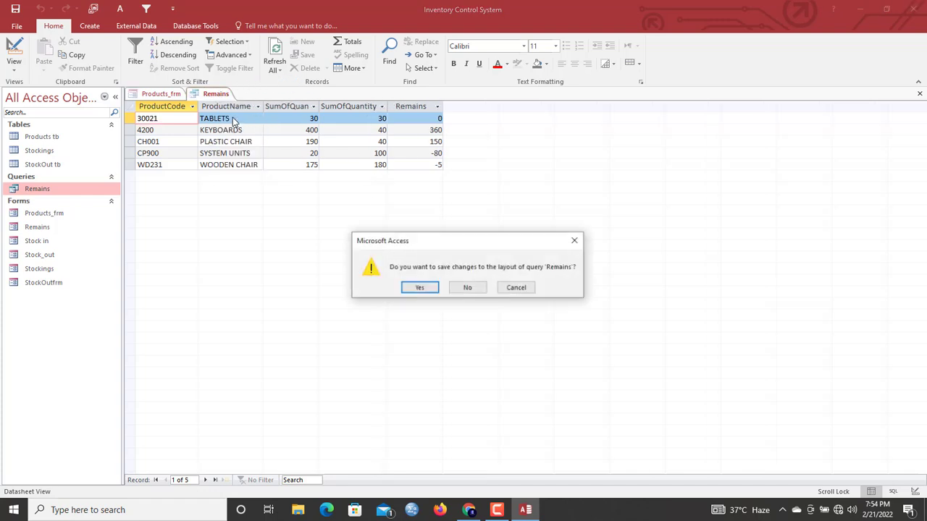
left_click(417, 289)
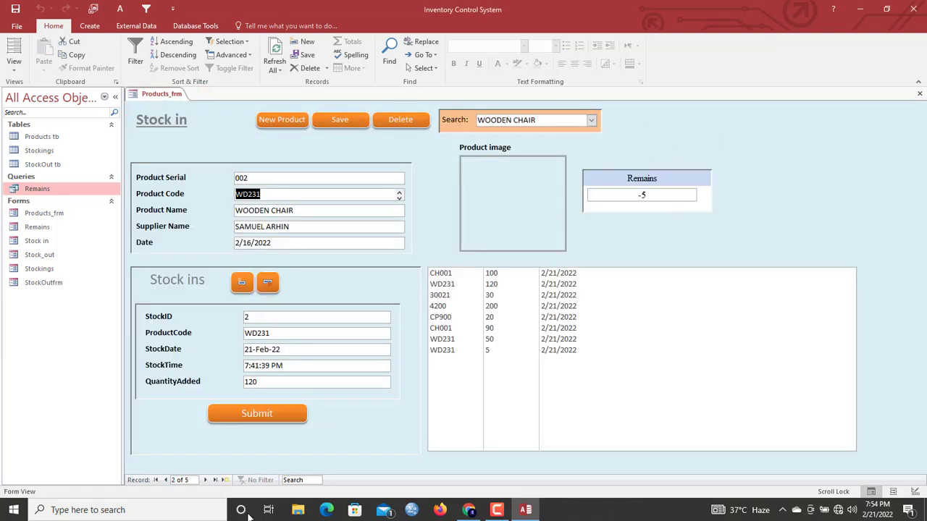
Search the Stock in form's records for "key" to check that product's remaining stock, and close the form.
left_click(206, 481)
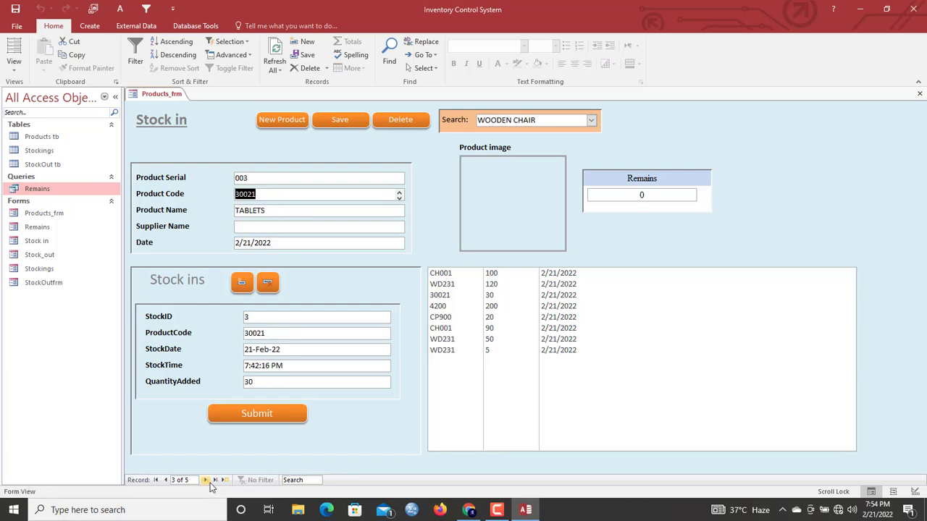
left_click(303, 481)
type("key")
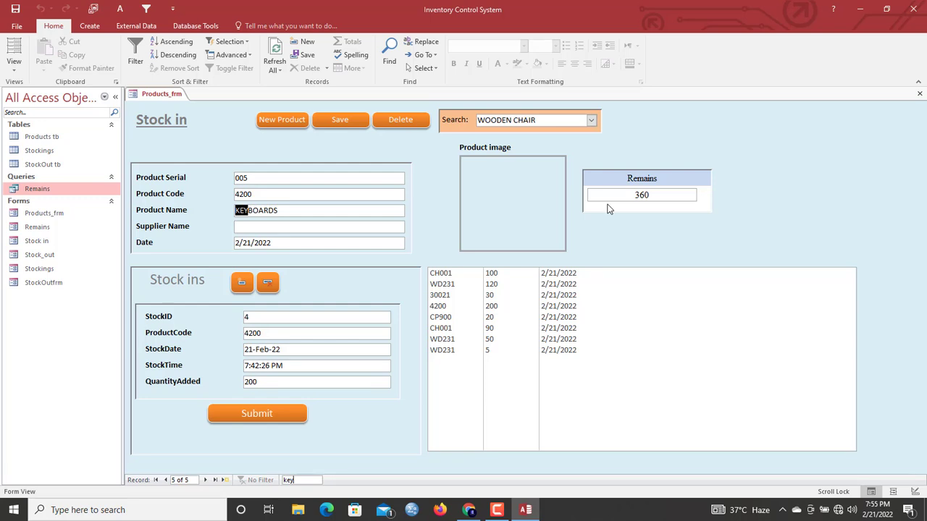
right_click(142, 95)
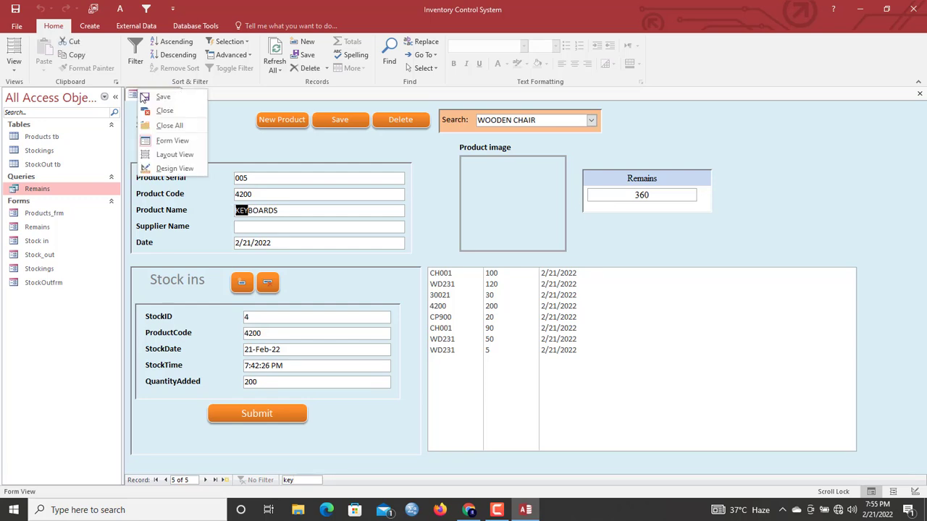
left_click(163, 110)
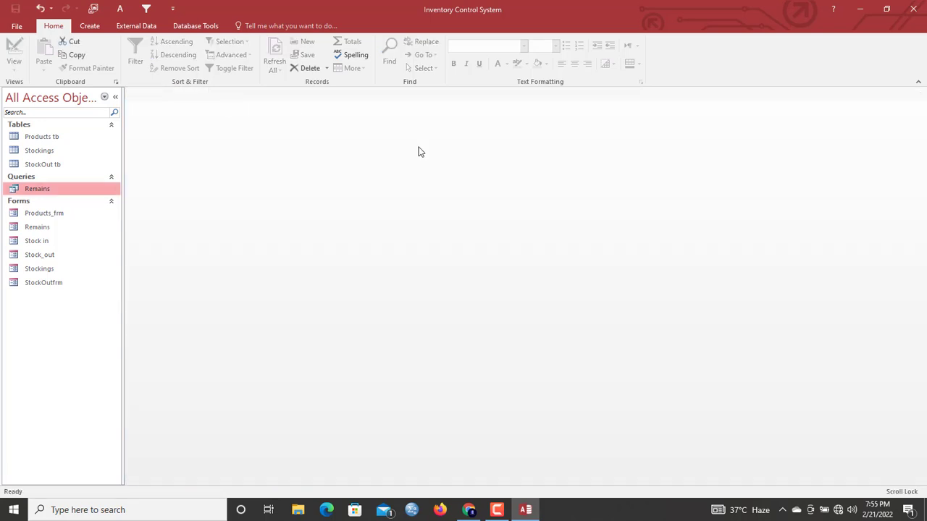
Open the Stock_out form in Design View.
double_click(63, 255)
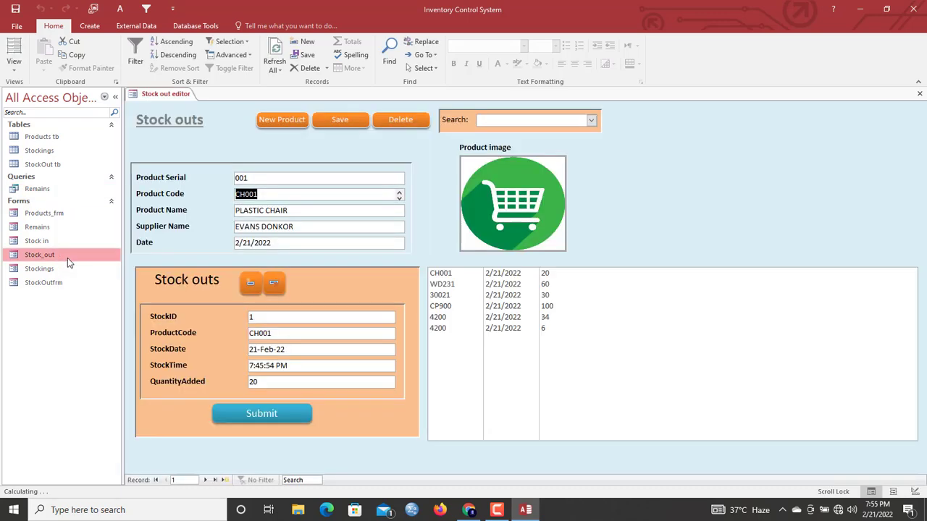
right_click(741, 114)
left_click(765, 148)
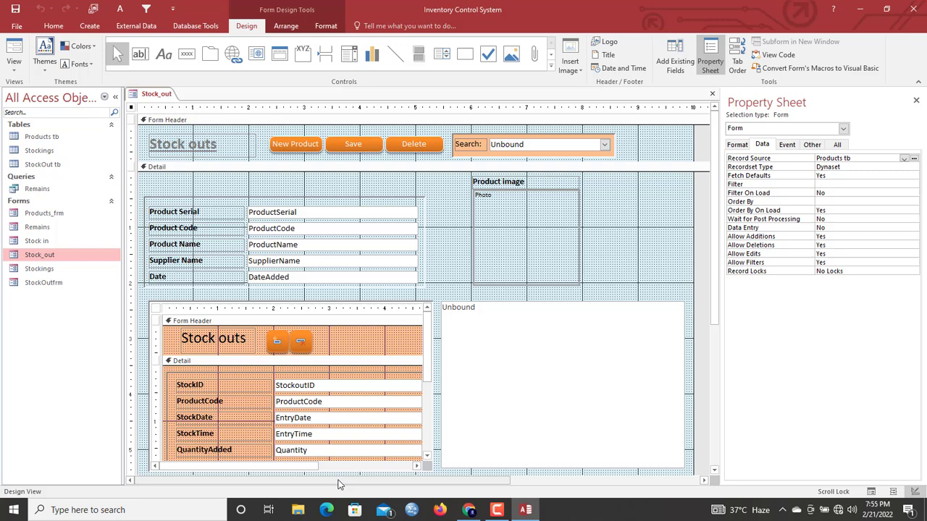
Paste the copied Remains subform into the Detail section of the Stock_out form and move it beside the product image.
left_click_drag(339, 482, 551, 483)
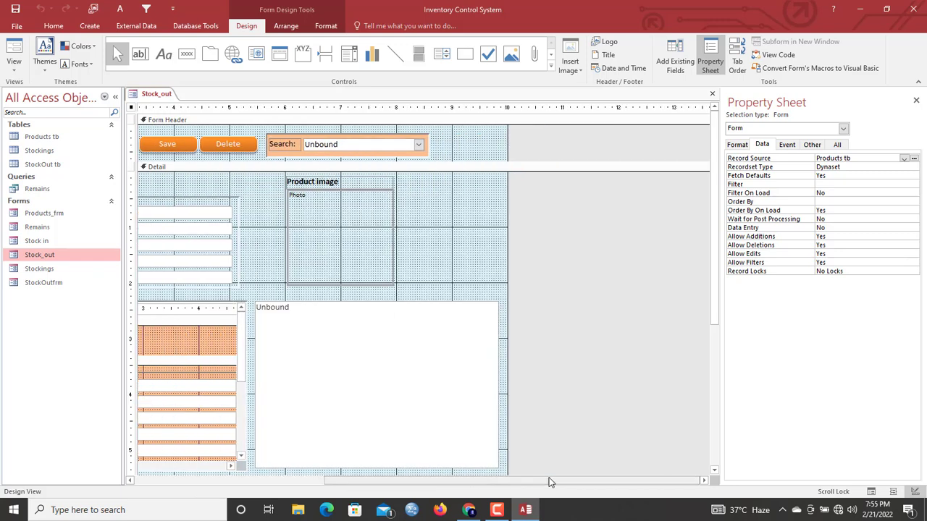
left_click(466, 242)
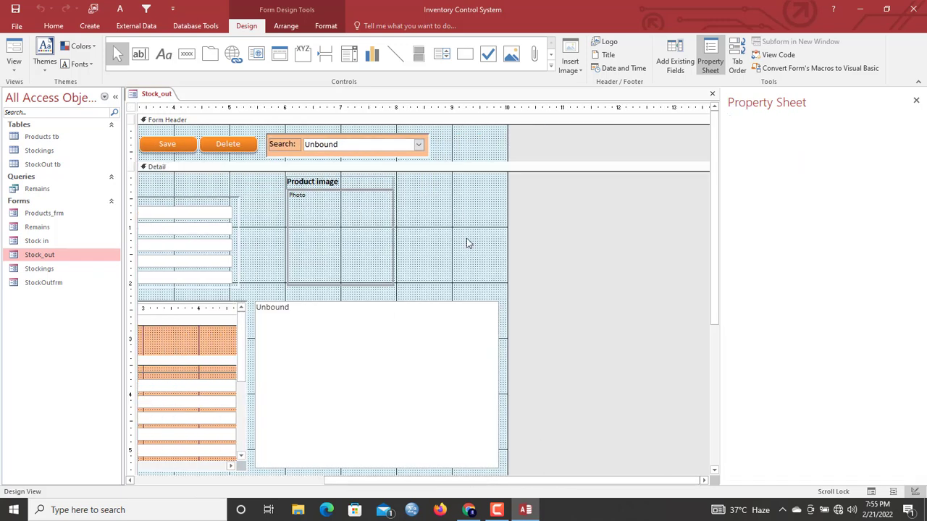
key("ctrl+v")
key("Right")
key("Right")
key("Right")
key("Right")
key("Right")
key("Right")
key("Right")
key("Right")
key("Right")
key("Right")
key("Right")
key("Right")
key("Right")
key("Right")
key("Right")
key("Right")
key("Right")
key("Right")
key("Right")
key("Right")
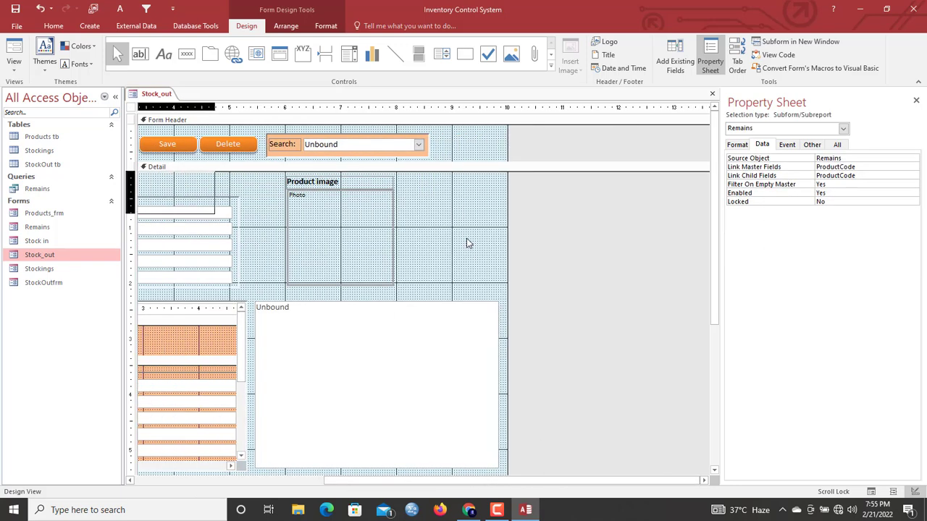
key("Right")
key("Right")
key("Right")
key("Right")
key("Right")
key("Right")
key("Right")
key("Right")
key("Right")
key("Right")
key("Right")
key("Right")
key("Right")
key("Right")
key("Right")
key("Right")
key("Right")
key("Right")
key("Right")
key("Right")
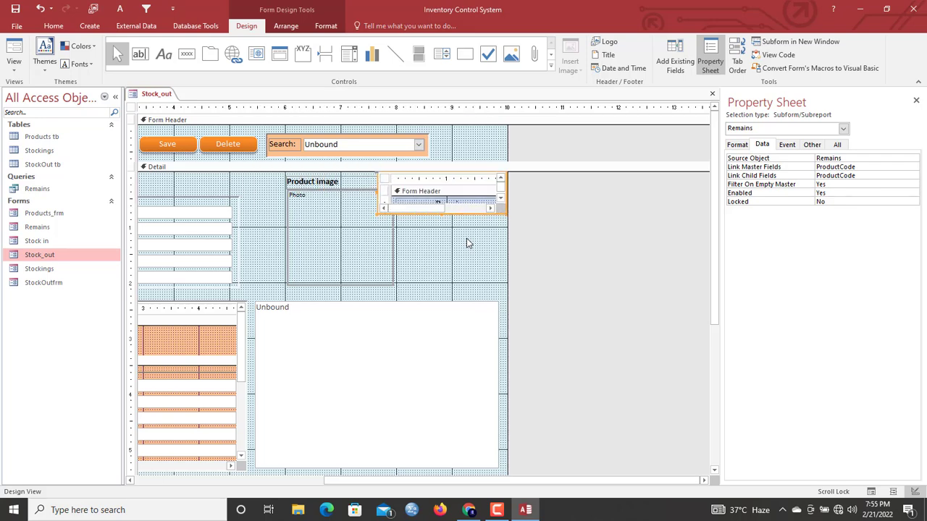
key("Right")
key("Right")
key("Right")
key("Right")
key("Right")
key("Right")
key("Right")
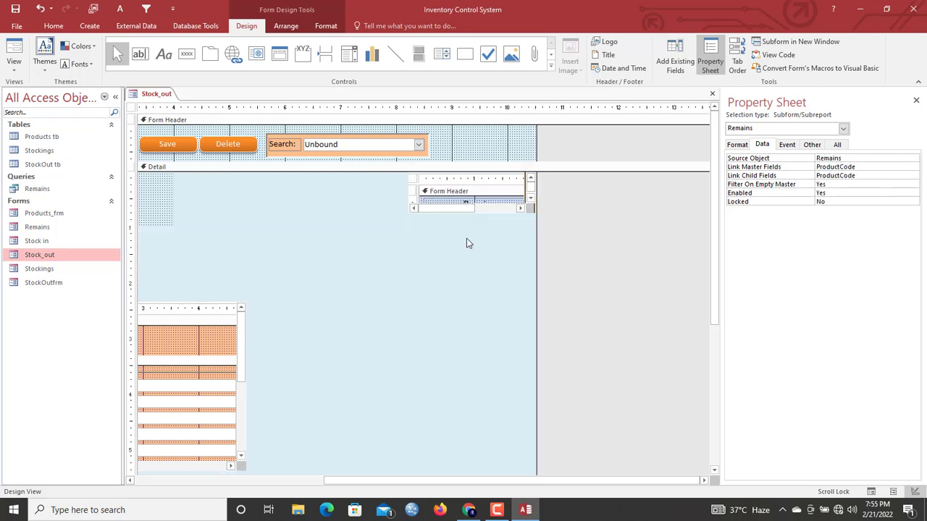
key("Down")
key("Down")
key("Down")
key("Down")
key("Down")
key("Down")
key("Down")
key("Down")
key("Down")
key("Down")
key("Down")
key("Down")
key("Down")
key("Down")
key("Down")
key("Down")
key("Down")
key("Down")
key("Down")
key("Down")
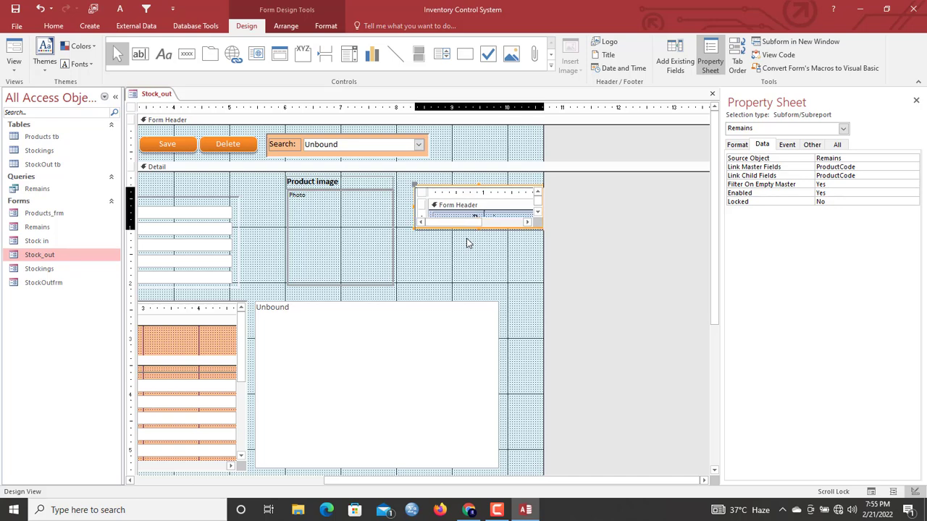
Move the Remains subform lower and closer to the product image, and save and close the Stock_out form.
key("Left")
key("Left")
key("Left")
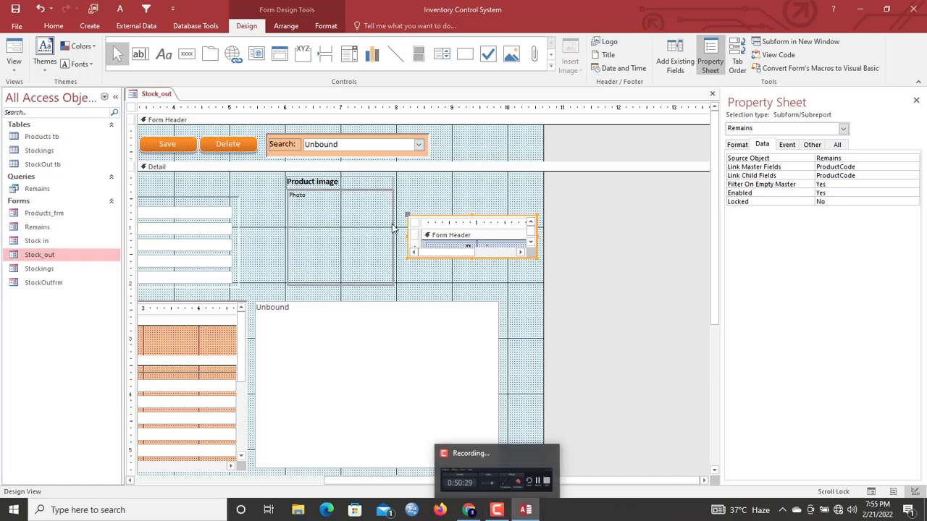
right_click(164, 94)
left_click(166, 96)
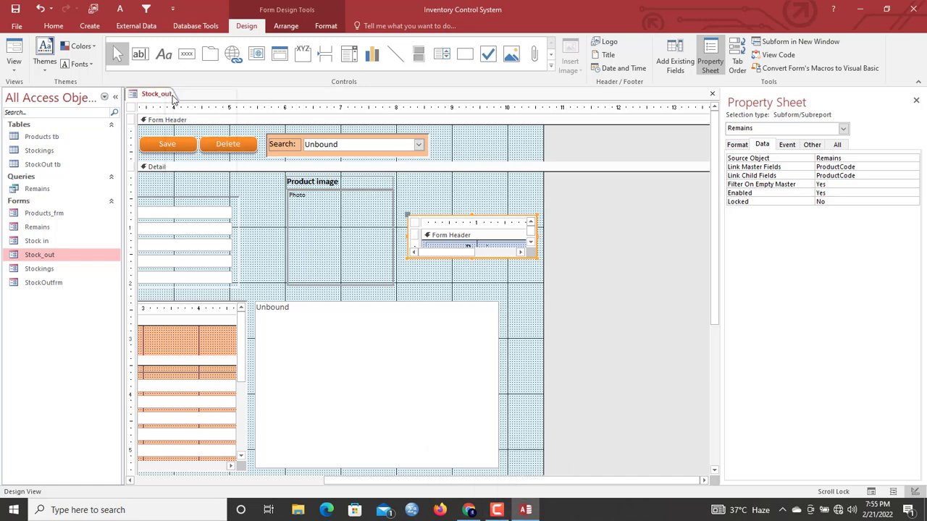
right_click(165, 97)
left_click(181, 125)
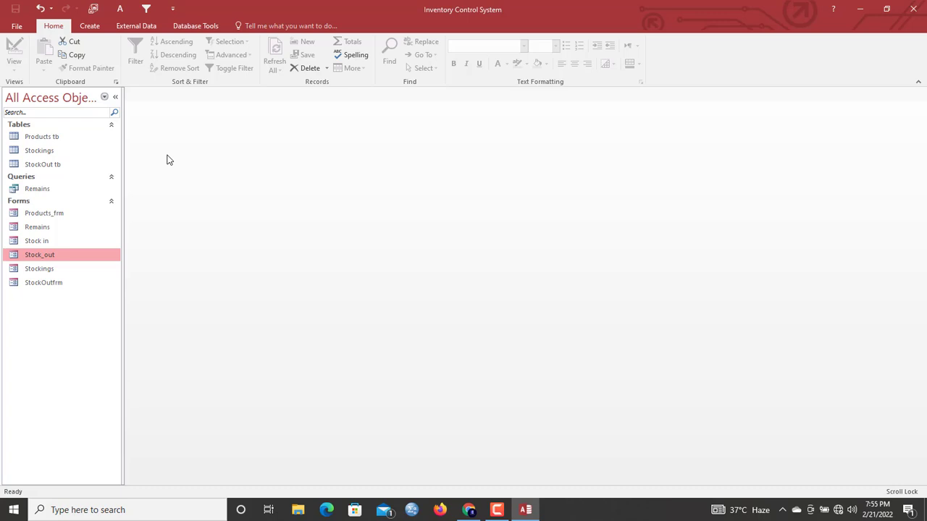
Open the Products_frm, Stock in and Stock_out forms in Form View to review the finished layouts, and select the 30021 stock-out entry.
double_click(56, 218)
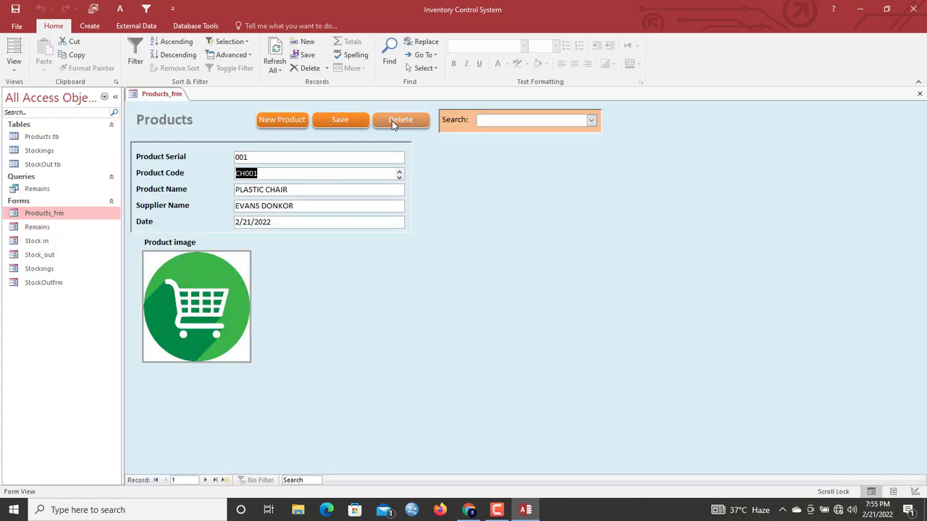
double_click(44, 247)
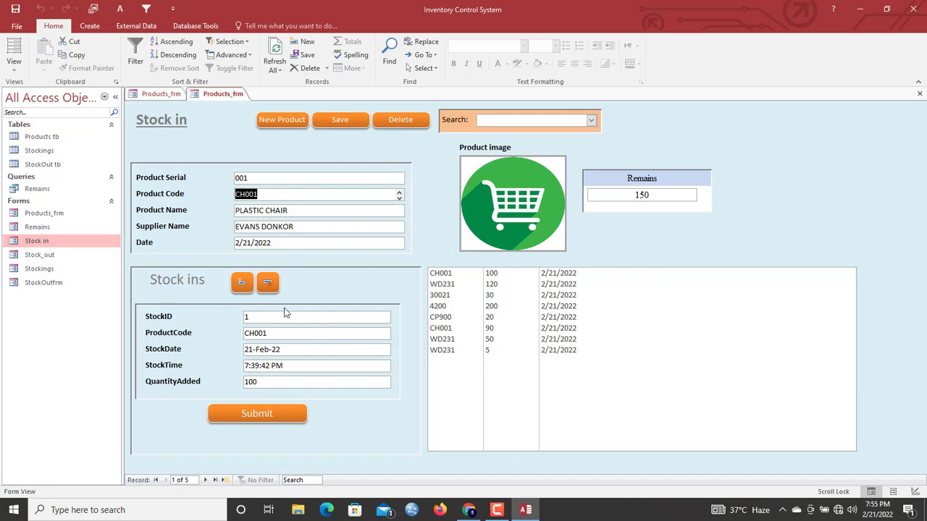
left_click(51, 258)
double_click(51, 258)
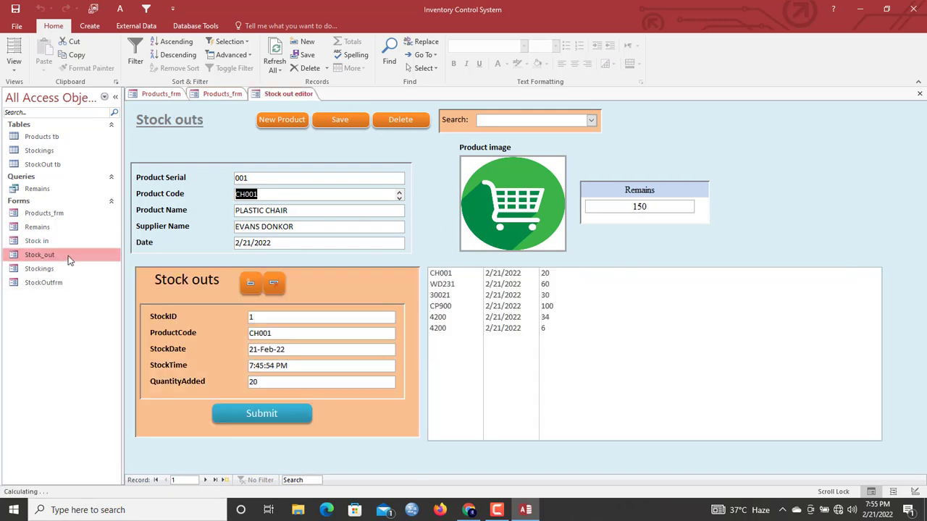
left_click(498, 297)
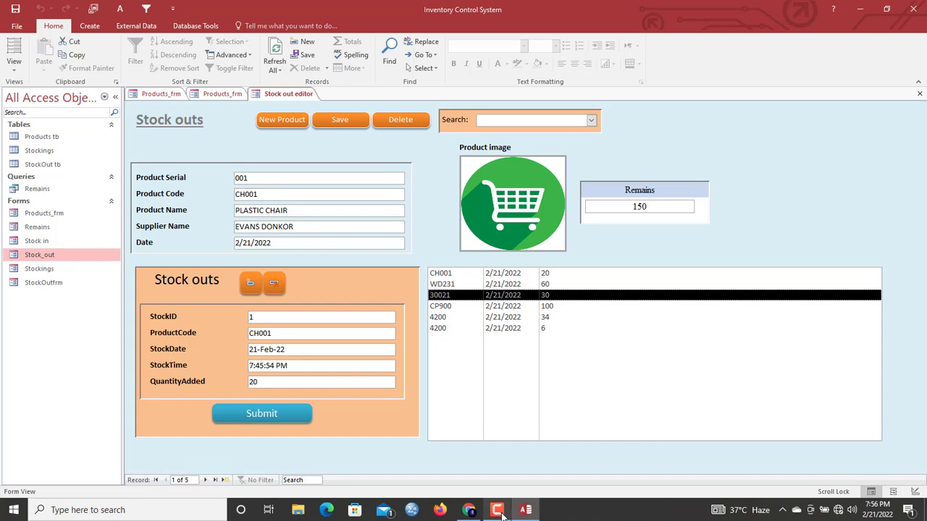
mouse_move(501, 512)
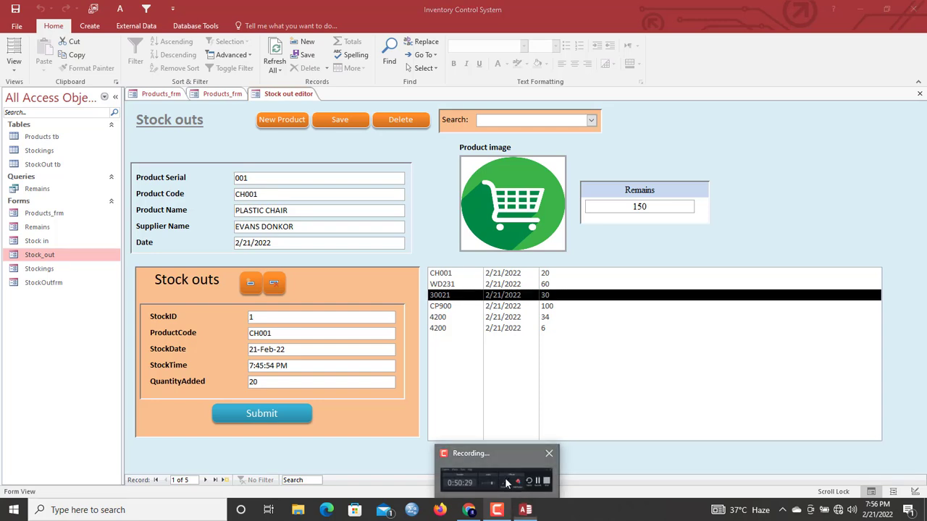